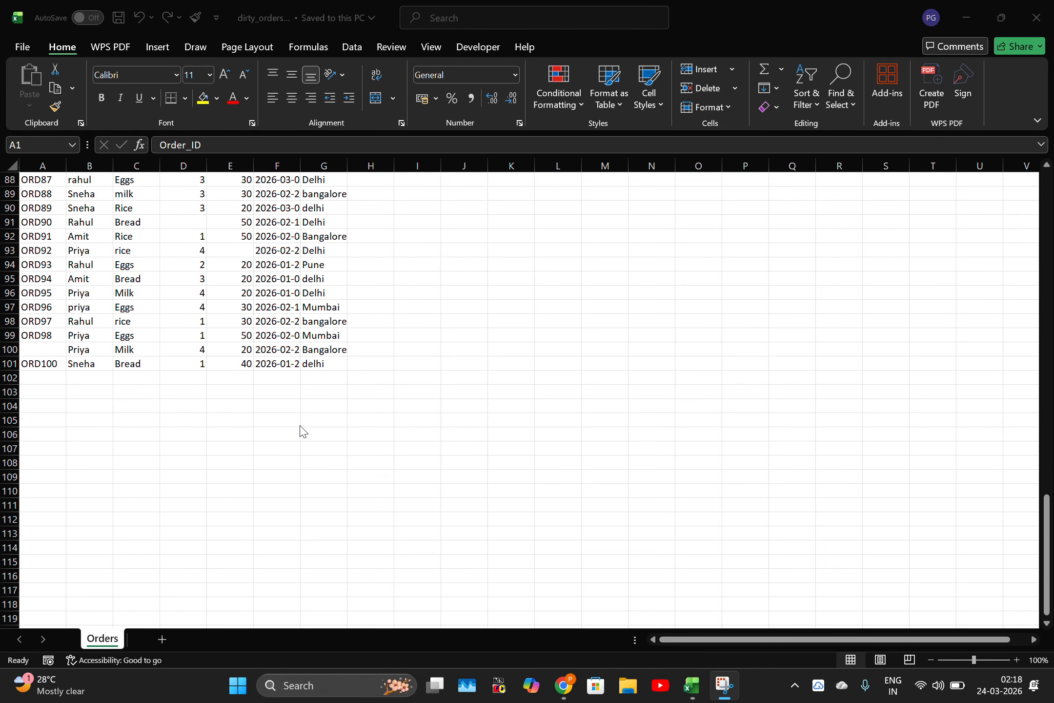
Step: AutoFit the widths of all columns in the orders data, A1 through G101
{"action": "scroll", "coordinate": [184, 385], "scroll_direction": "up", "scroll_amount": 3}
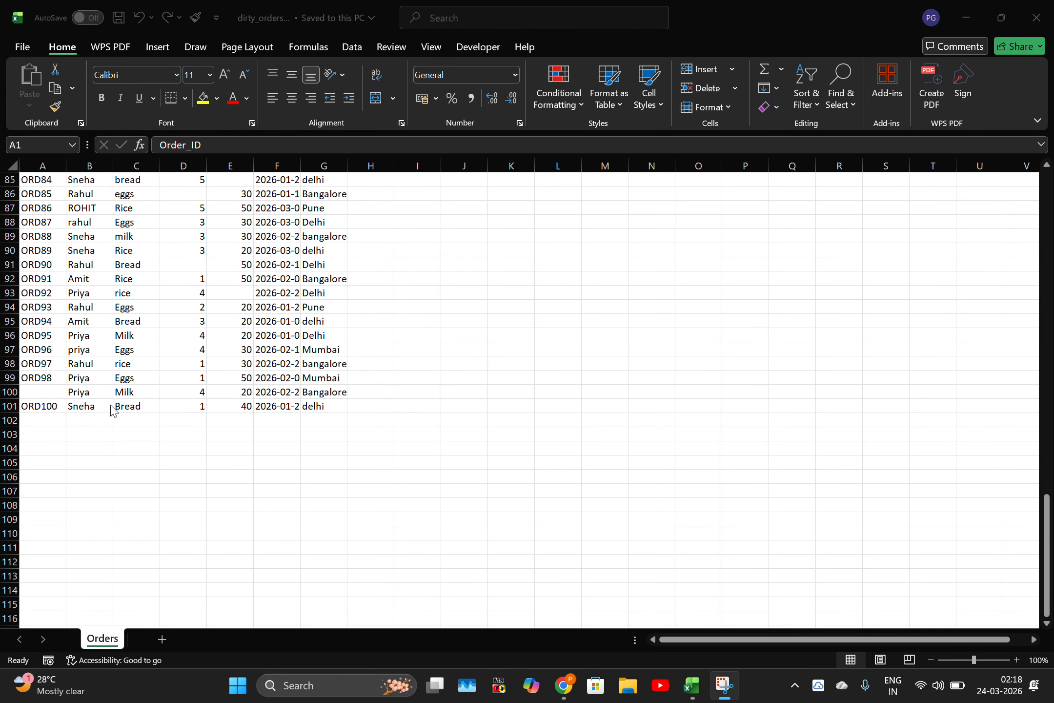
{"action": "scroll", "coordinate": [112, 405], "scroll_direction": "up", "scroll_amount": 20}
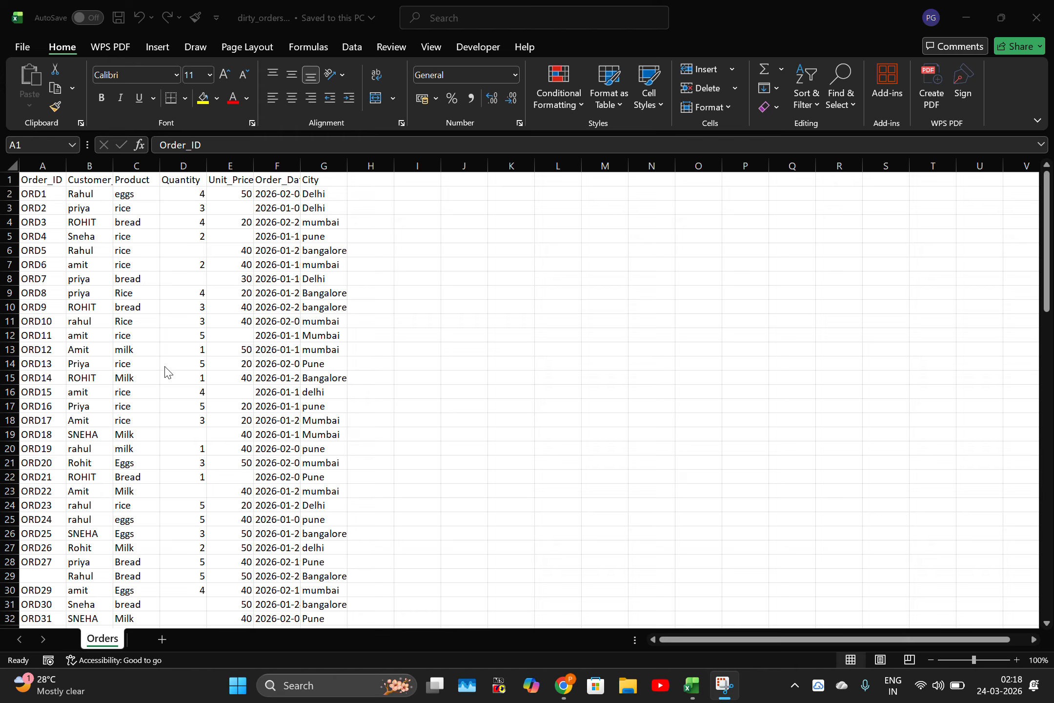
{"action": "left_click", "coordinate": [186, 301]}
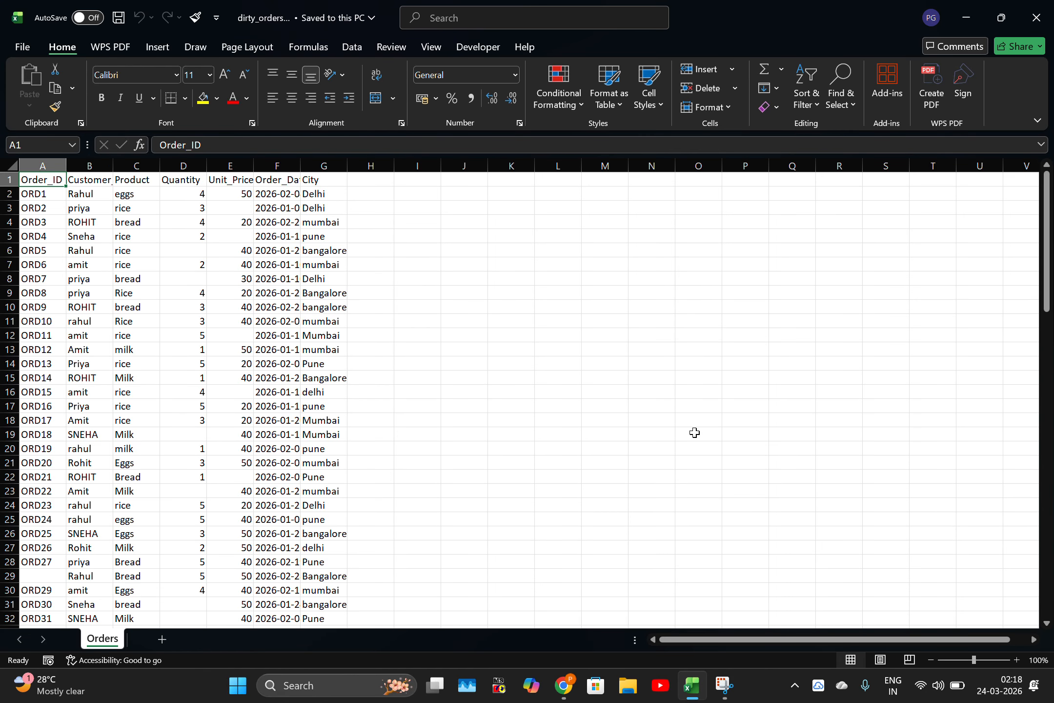
{"action": "key", "text": "ctrl+shift+End"}
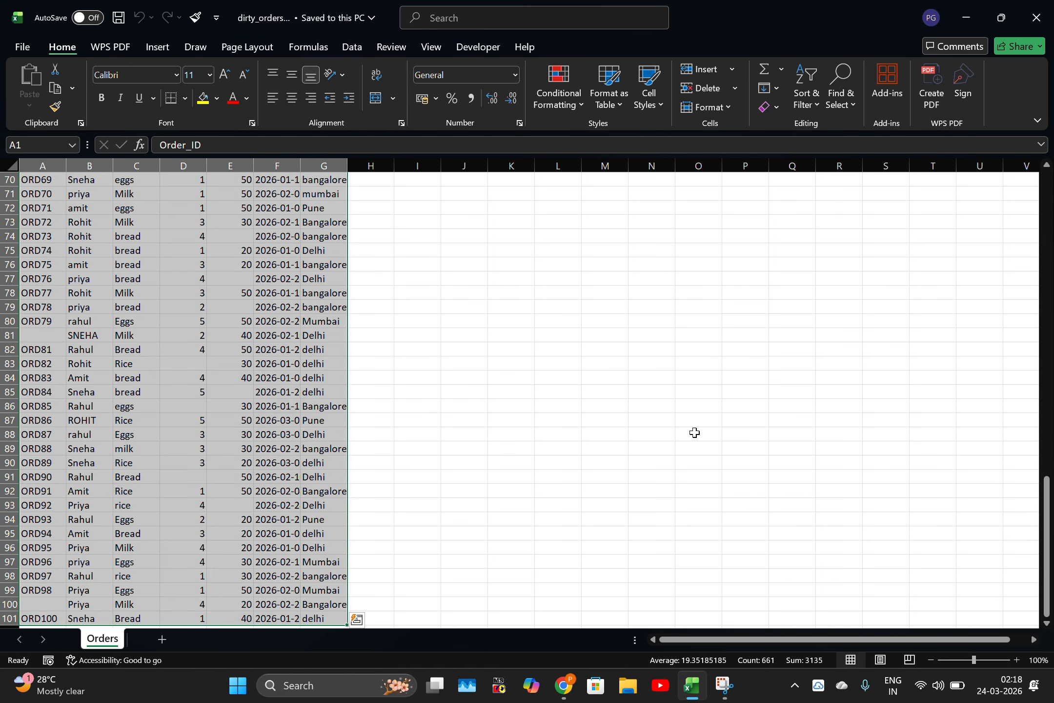
{"action": "key", "text": "alt"}
{"action": "key", "text": "h"}
{"action": "key", "text": "o"}
{"action": "key", "text": "i"}
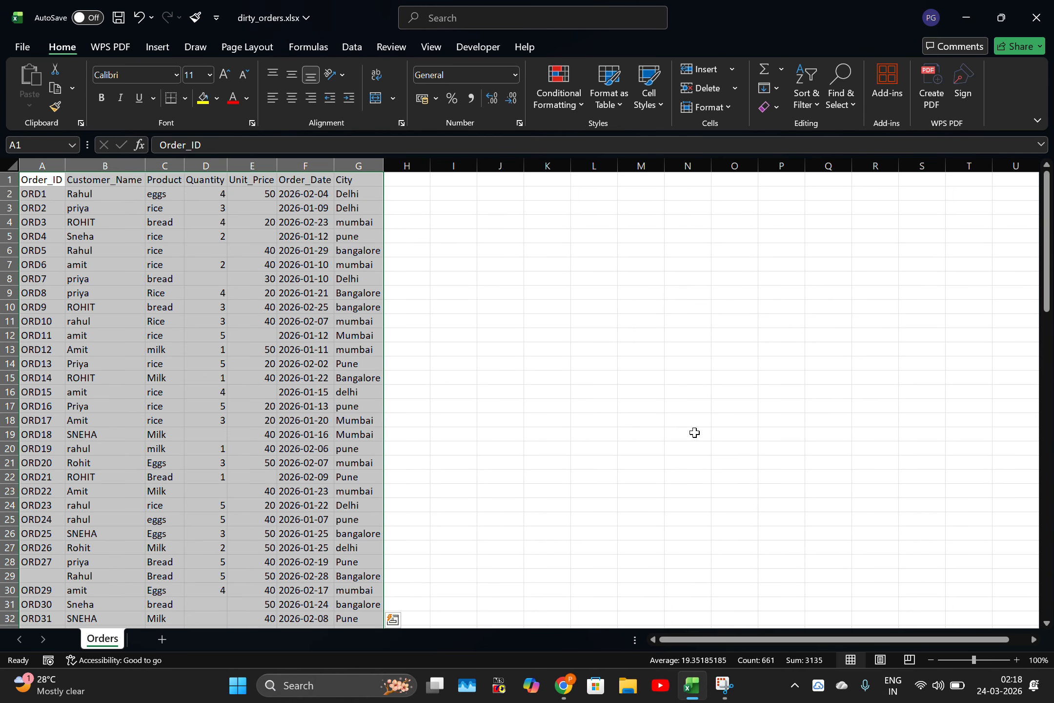
{"action": "key", "text": "alt"}
{"action": "key", "text": "Escape"}
{"action": "left_click", "coordinate": [258, 250]}
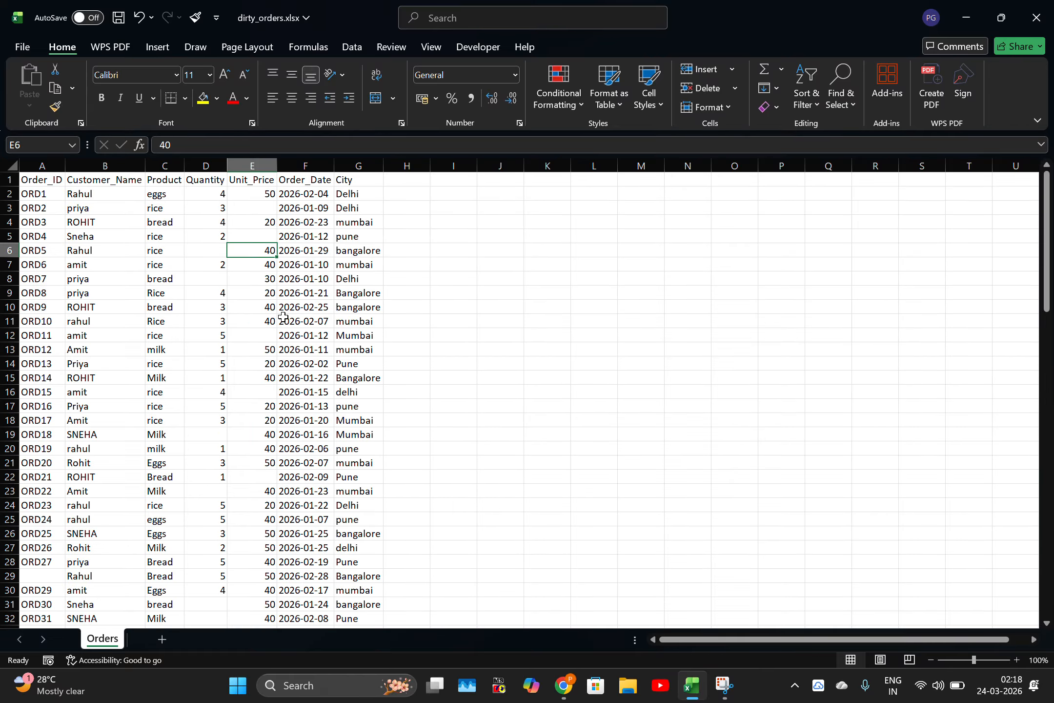
{"action": "key", "text": "ctrl+a"}
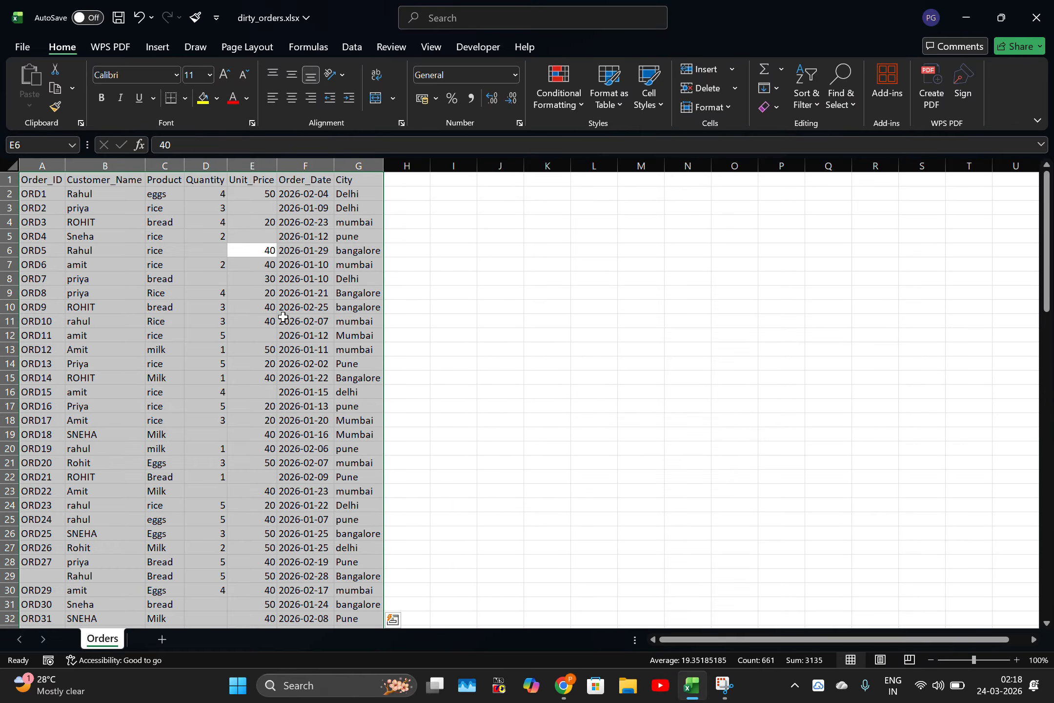
{"action": "key", "text": "ctrl+t"}
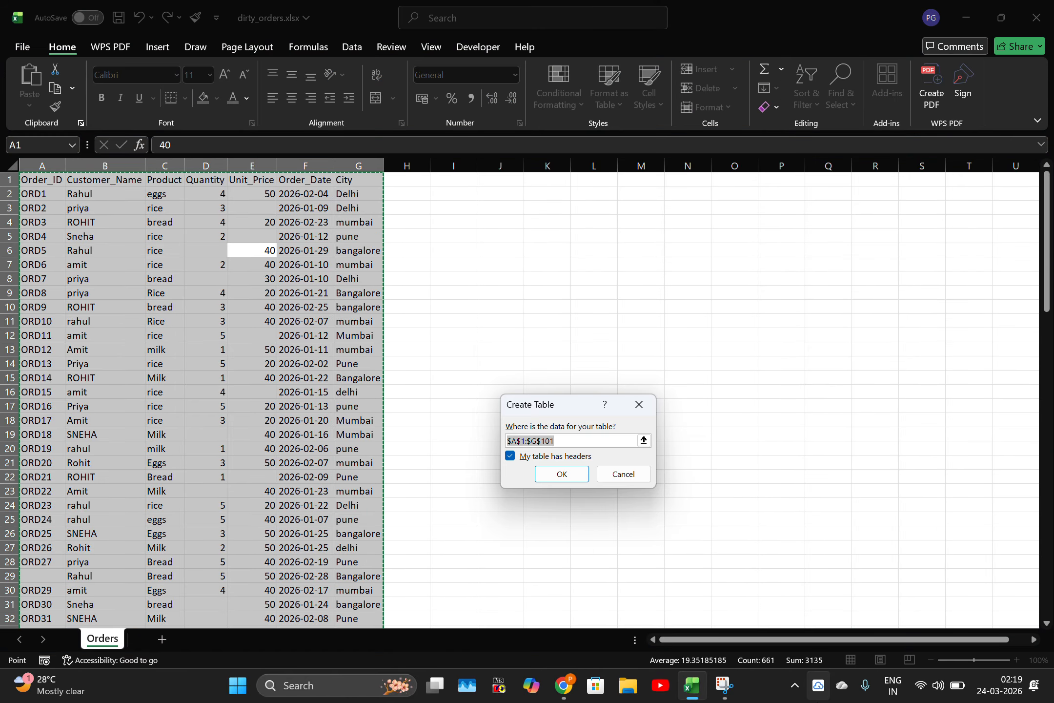
{"action": "mouse_move", "coordinate": [818, 685]}
{"action": "key", "text": "BackSpace"}
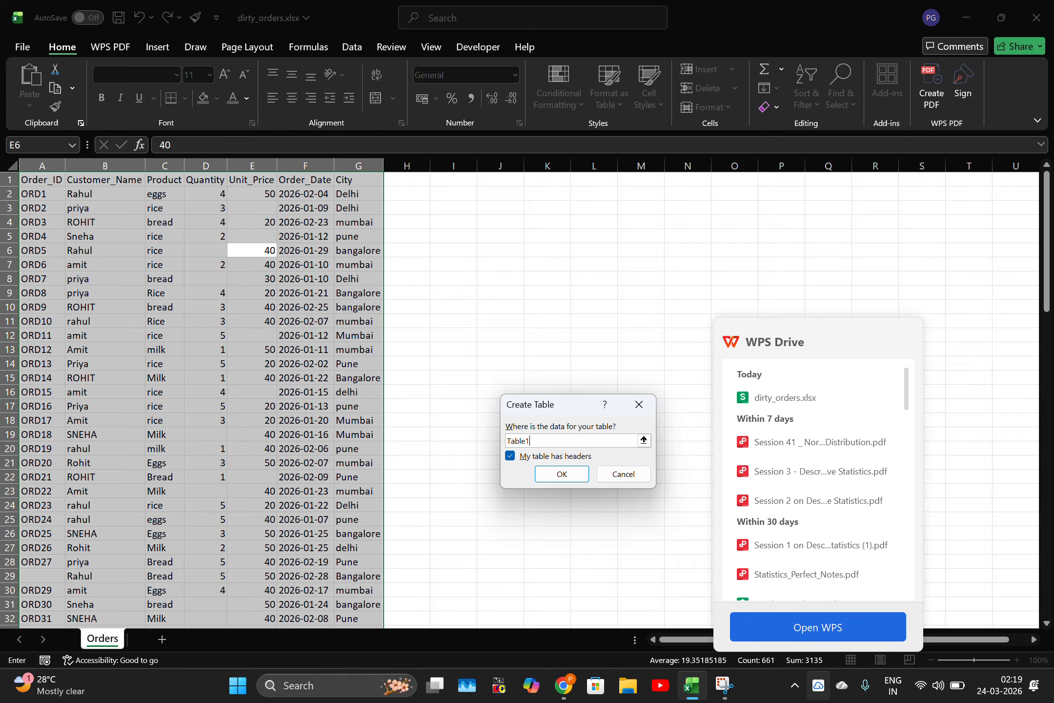
{"action": "key", "text": "Return"}
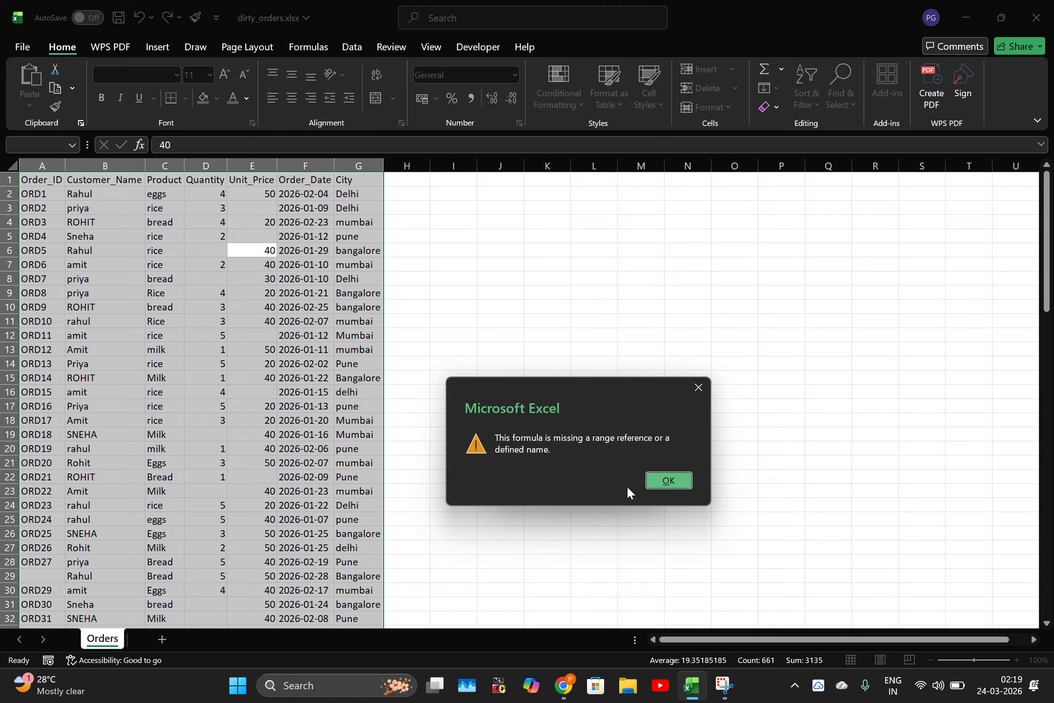
{"action": "left_click", "coordinate": [667, 481]}
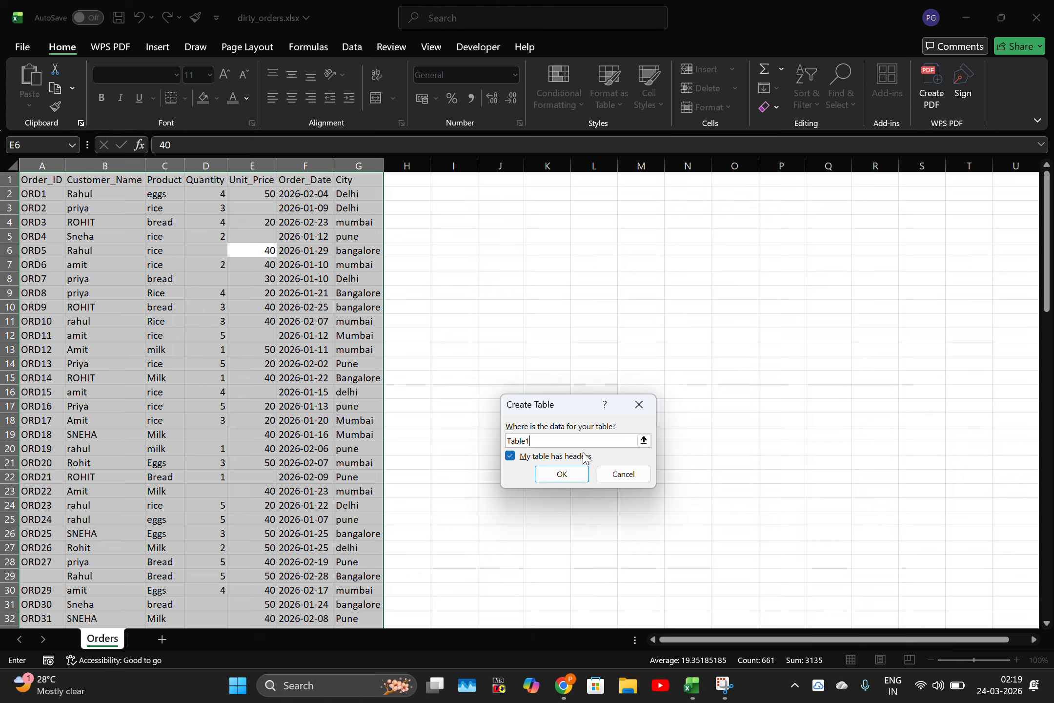
{"action": "left_click", "coordinate": [647, 443]}
{"action": "left_click", "coordinate": [641, 406]}
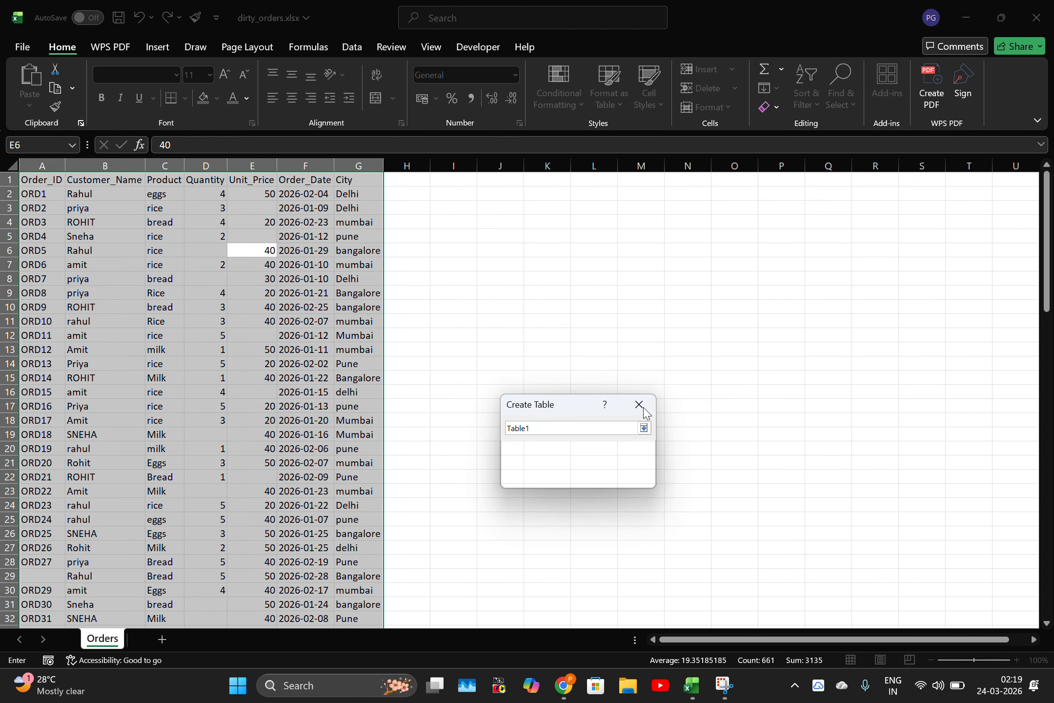
{"action": "left_click", "coordinate": [640, 404]}
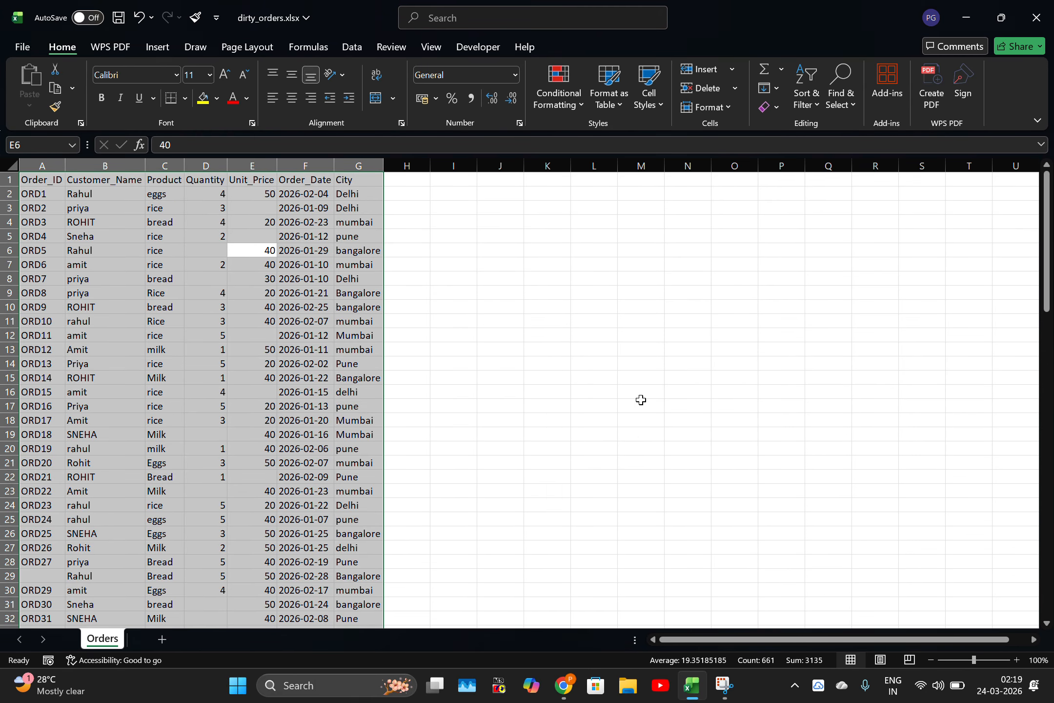
Step: Convert the orders range $A$1:$G$101 into a table that has headers
{"action": "key", "text": "ctrl+t"}
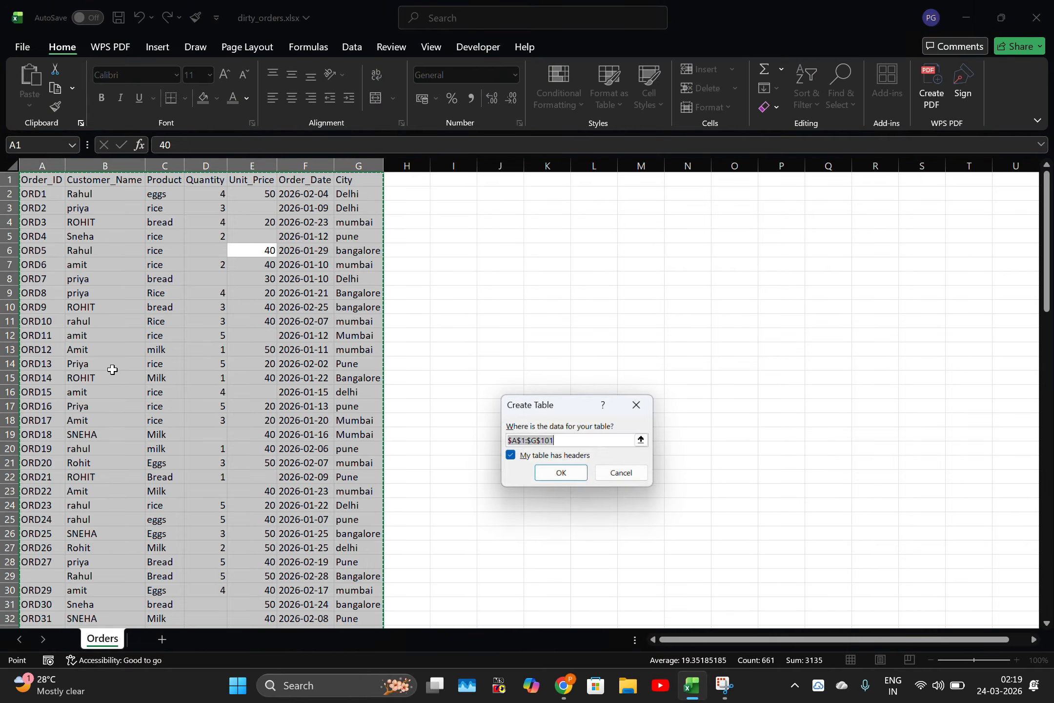
{"action": "left_click", "coordinate": [556, 473]}
{"action": "left_click", "coordinate": [322, 359]}
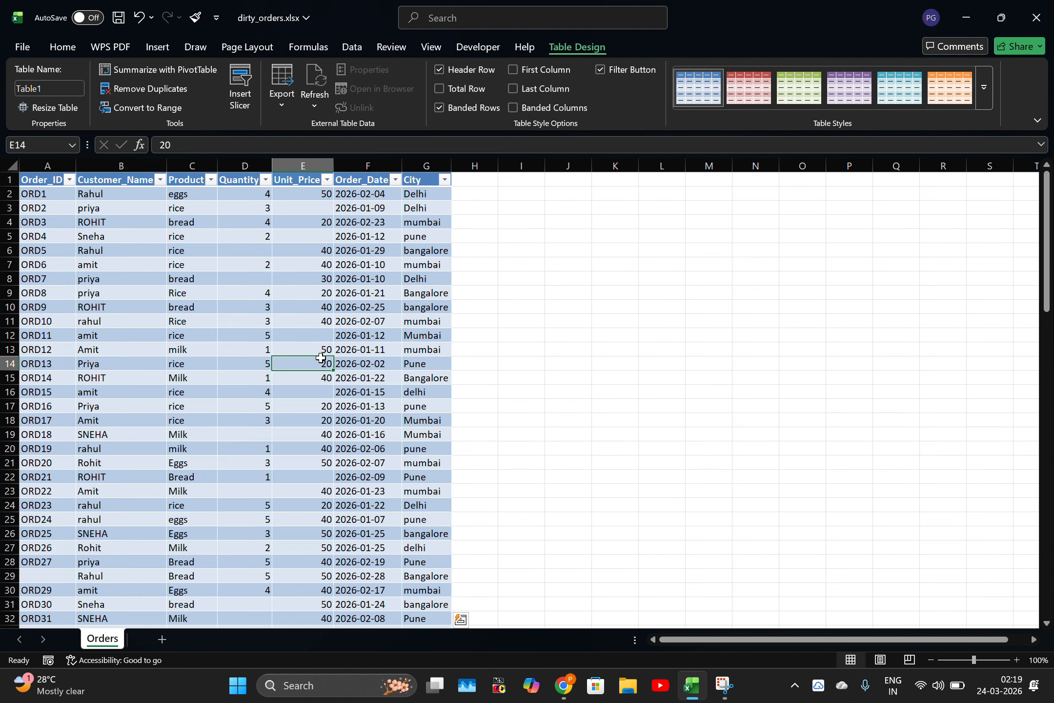
{"action": "left_click", "coordinate": [251, 279]}
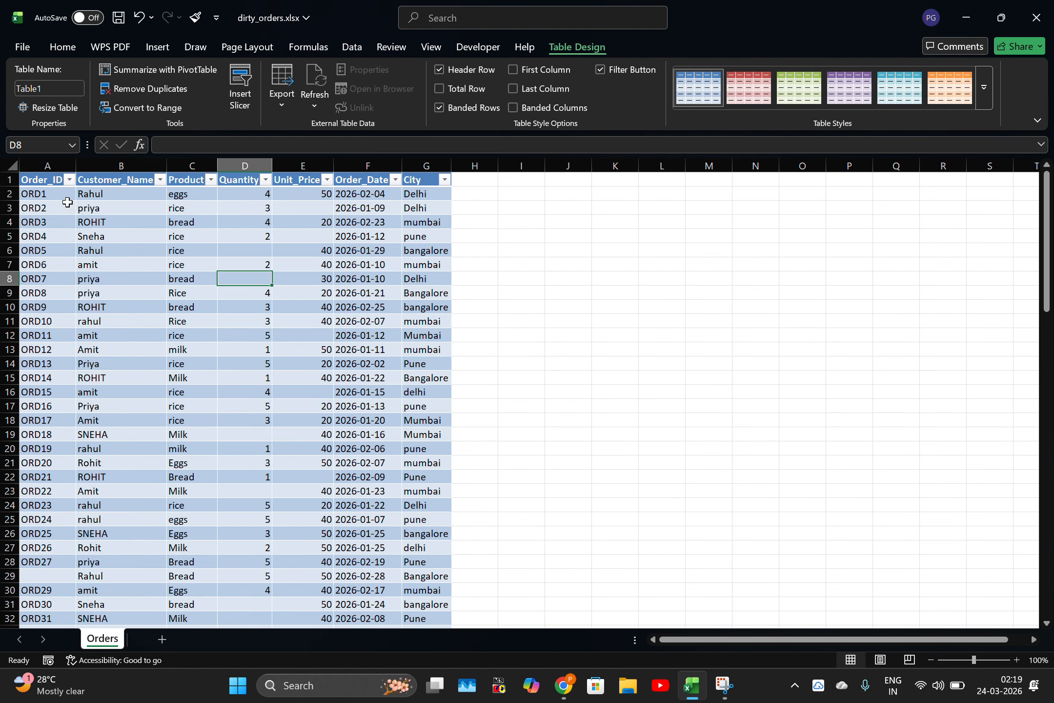
Step: Widen the table's columns from Order_ID through City so the headers and values have more room
{"action": "left_click_drag", "start_coordinate": [75, 162], "coordinate": [125, 161]}
{"action": "left_click_drag", "start_coordinate": [217, 160], "coordinate": [441, 168]}
{"action": "left_click_drag", "start_coordinate": [505, 170], "coordinate": [527, 166]}
{"action": "left_click_drag", "start_coordinate": [594, 161], "coordinate": [738, 165]}
{"action": "scroll", "coordinate": [500, 338], "scroll_direction": "down", "scroll_amount": 3}
{"action": "scroll", "coordinate": [484, 332], "scroll_direction": "up", "scroll_amount": 3}
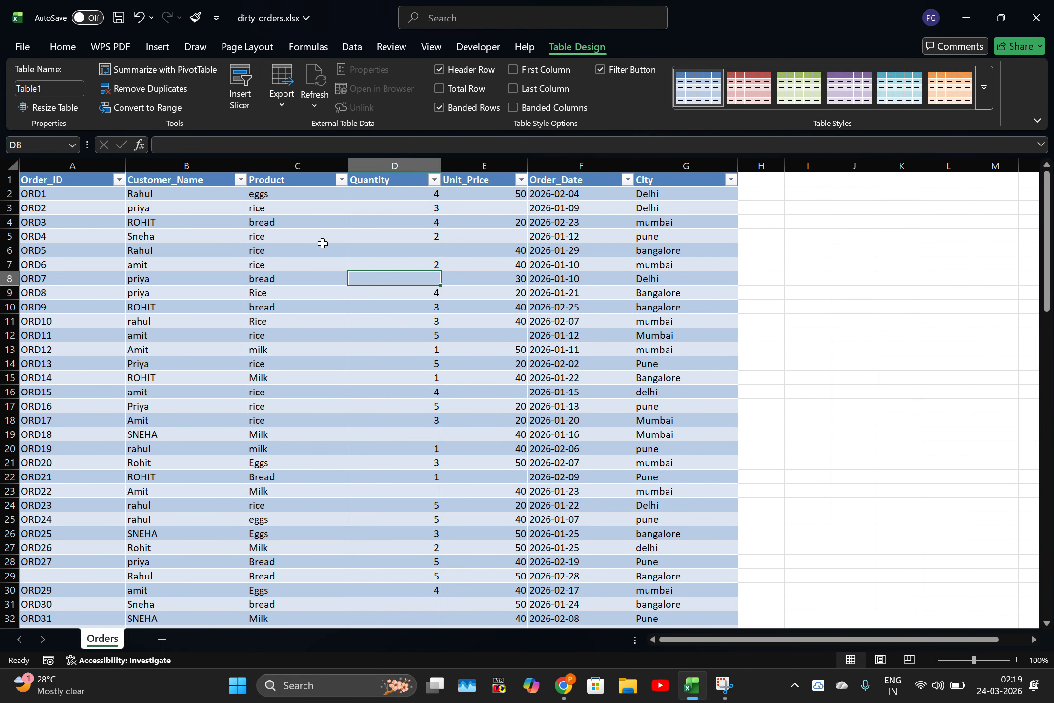
Step: Examine the orders table for blank cells, especially in the Quantity and Unit_Price columns
{"action": "left_click", "coordinate": [404, 249]}
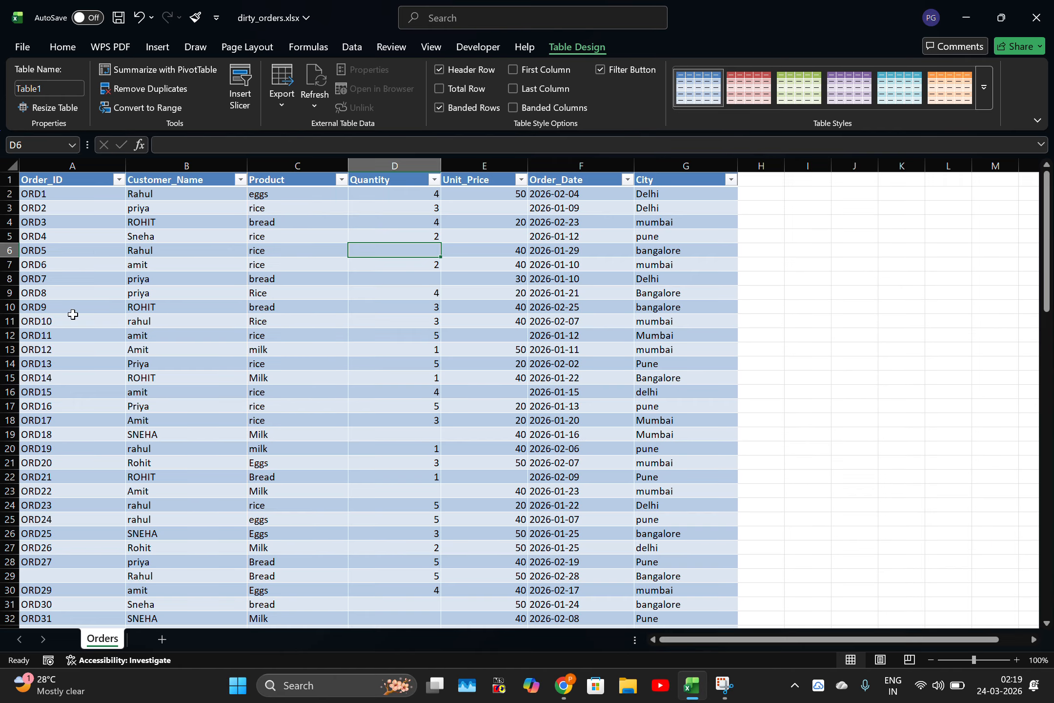
{"action": "scroll", "coordinate": [454, 261], "scroll_direction": "down", "scroll_amount": 3}
{"action": "scroll", "coordinate": [486, 302], "scroll_direction": "up", "scroll_amount": 1}
{"action": "scroll", "coordinate": [486, 302], "scroll_direction": "up", "scroll_amount": 1}
{"action": "scroll", "coordinate": [482, 313], "scroll_direction": "up", "scroll_amount": 1}
{"action": "scroll", "coordinate": [424, 252], "scroll_direction": "down", "scroll_amount": 4}
{"action": "left_click", "coordinate": [435, 321]}
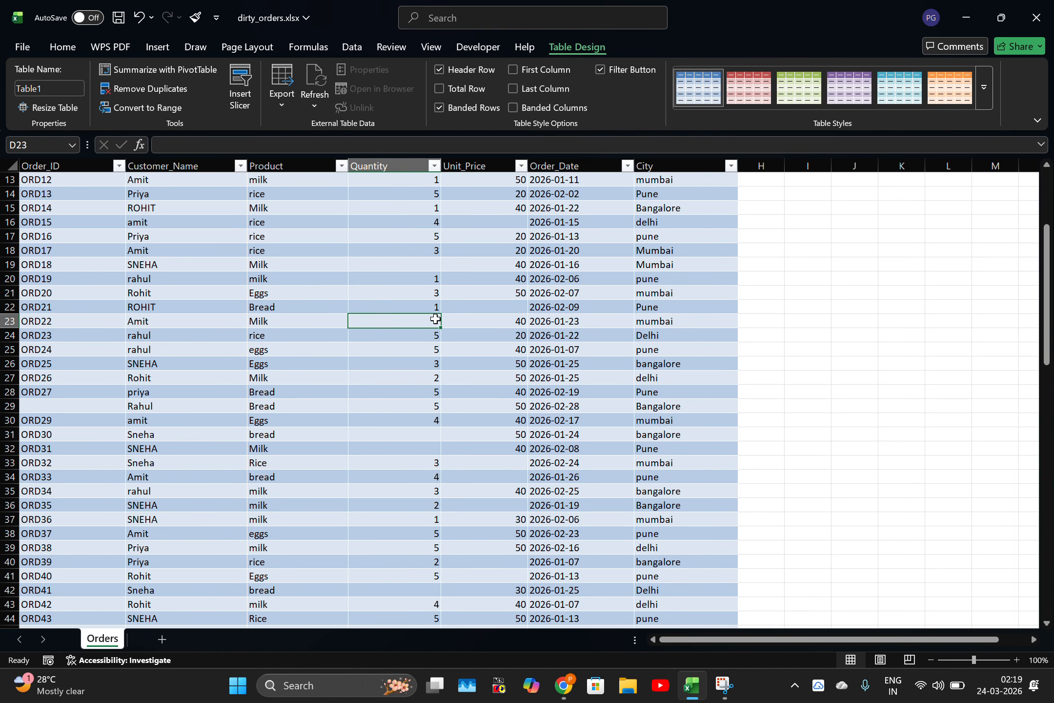
{"action": "scroll", "coordinate": [435, 321], "scroll_direction": "up", "scroll_amount": 4}
{"action": "left_click", "coordinate": [524, 336]}
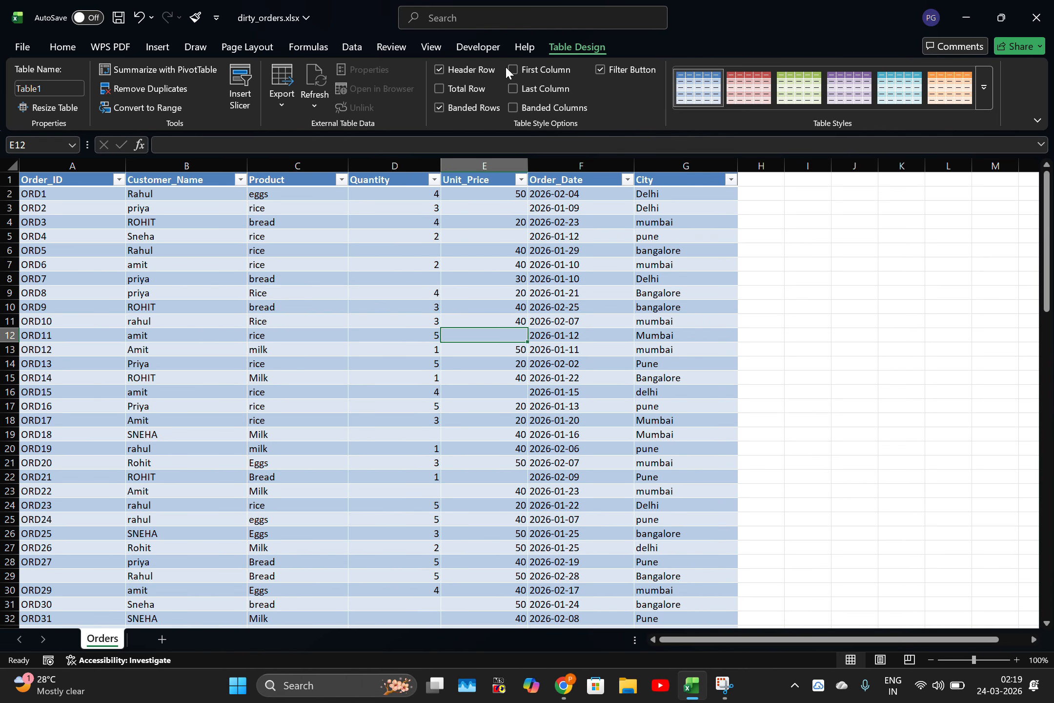
Step: Apply the White, Table Style Light 1 style to the orders table and turn off its header filters
{"action": "left_click", "coordinate": [982, 90]}
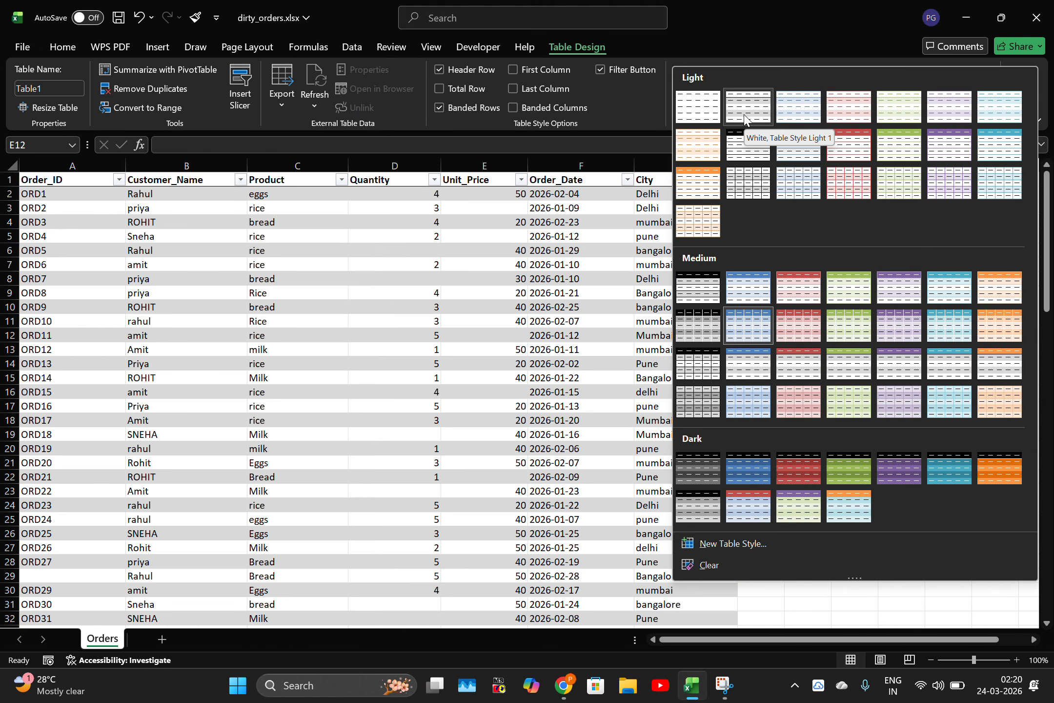
{"action": "left_click", "coordinate": [744, 120]}
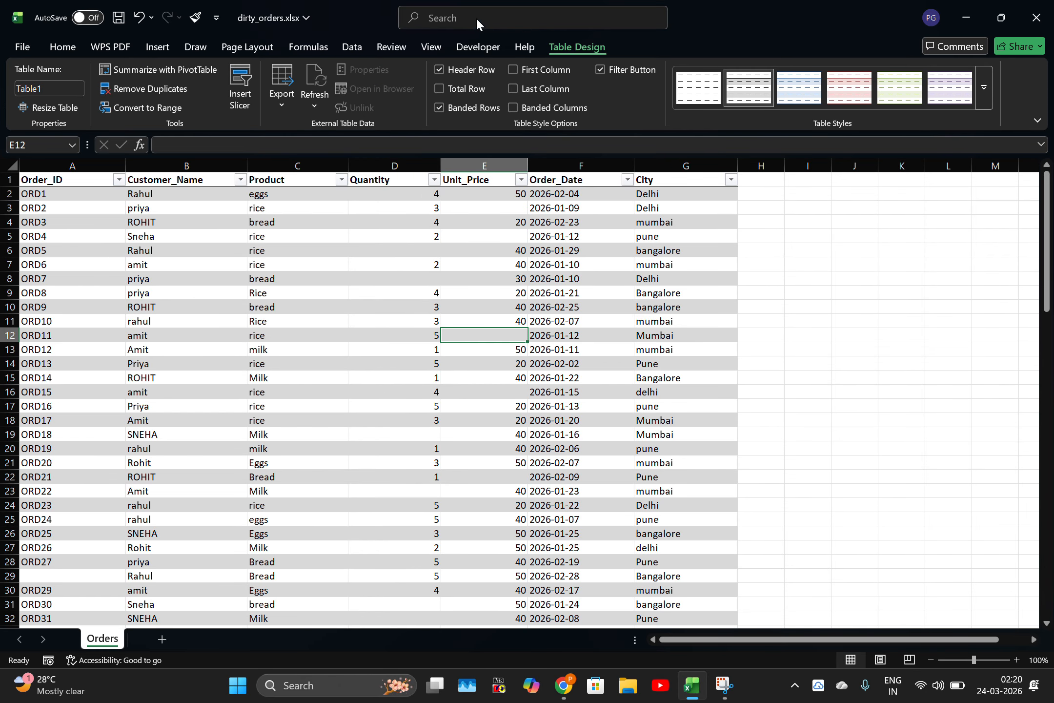
{"action": "left_click", "coordinate": [359, 51]}
{"action": "left_click", "coordinate": [490, 88]}
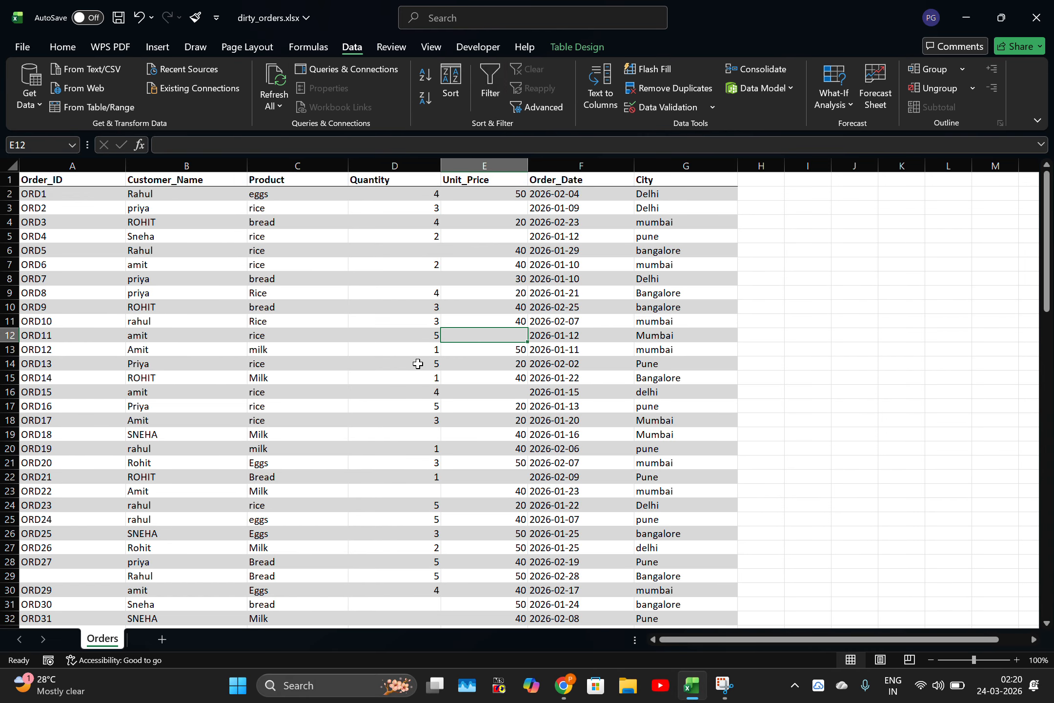
Step: Add All Borders to every data cell of the orders table
{"action": "left_click", "coordinate": [327, 278]}
{"action": "key", "text": "ctrl+a"}
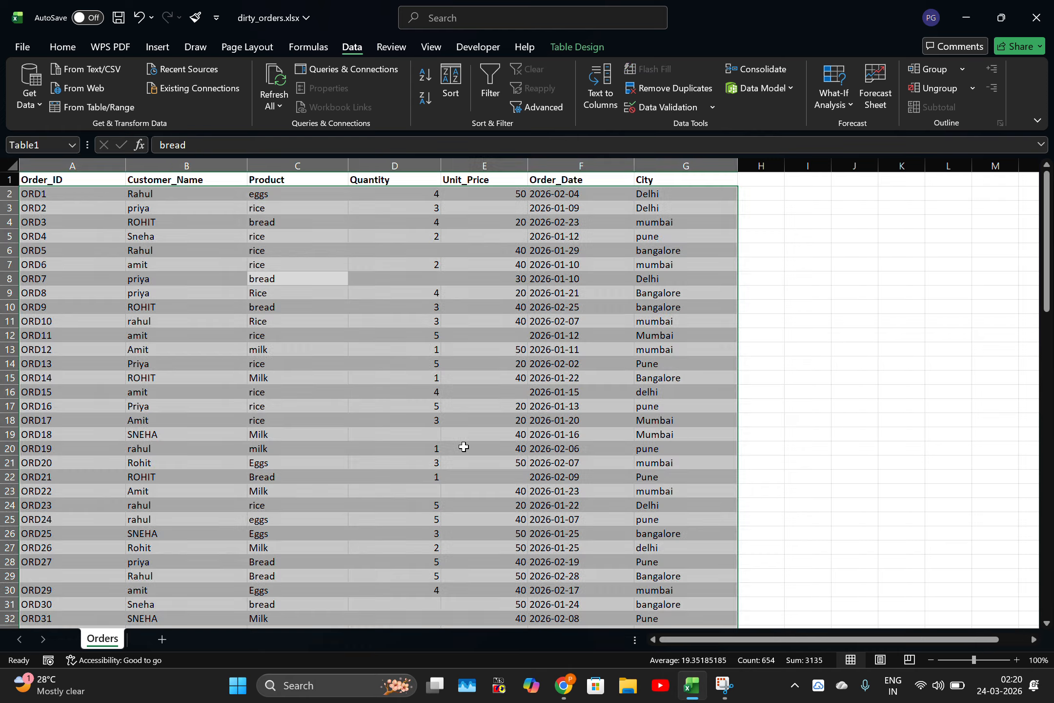
{"action": "left_click", "coordinate": [60, 47]}
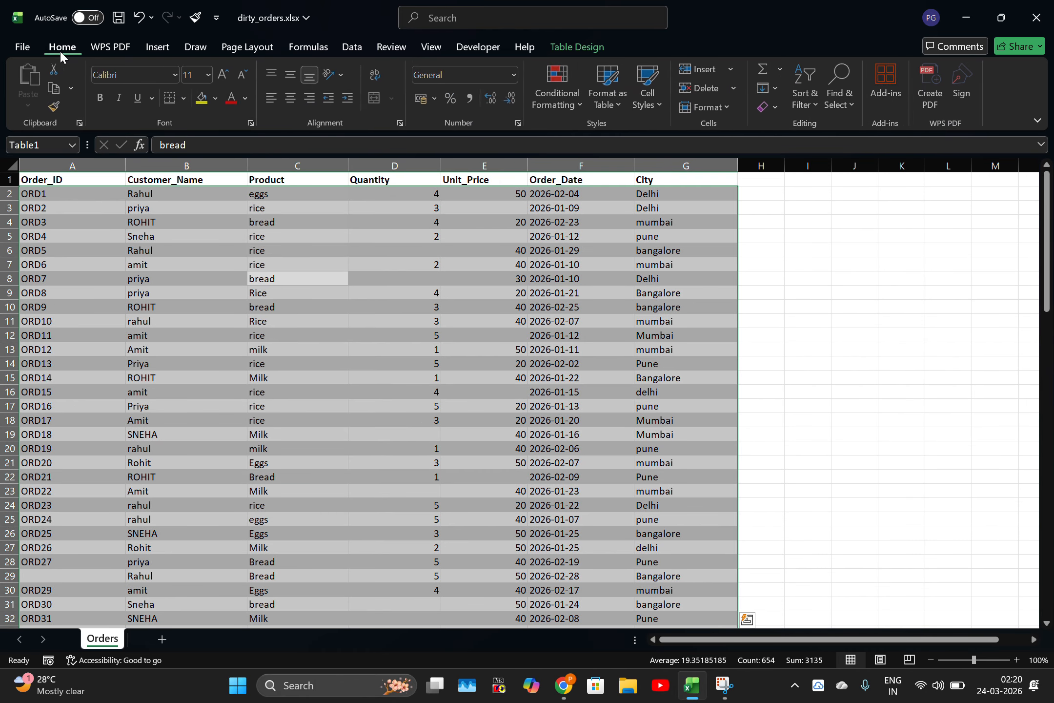
{"action": "left_click", "coordinate": [180, 98]}
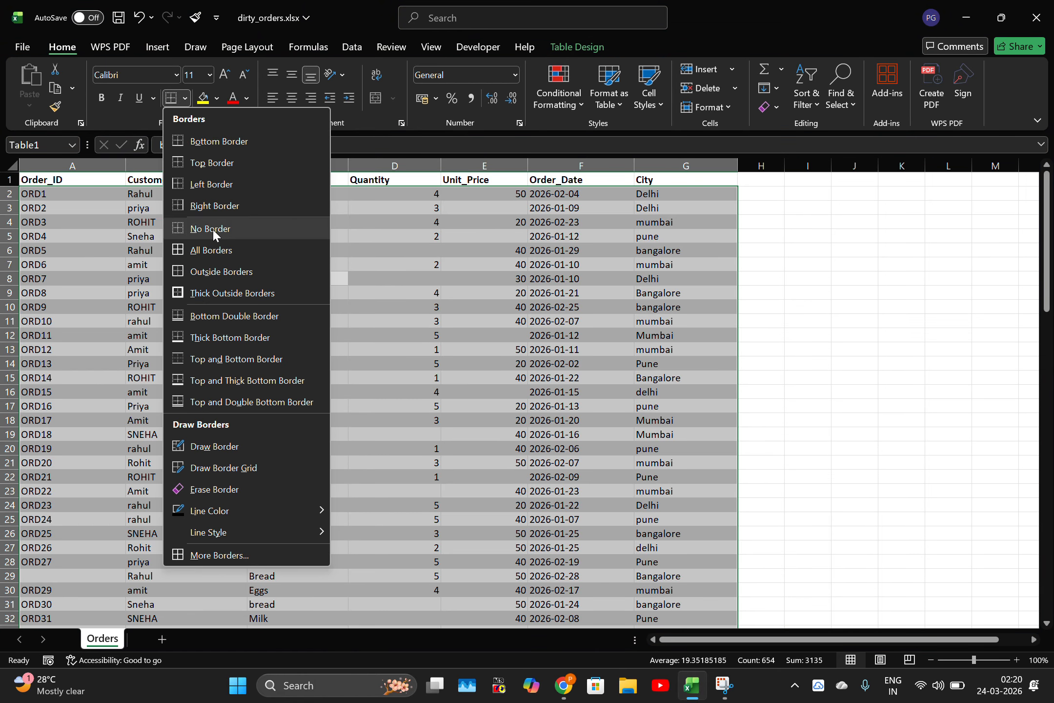
{"action": "left_click", "coordinate": [223, 246]}
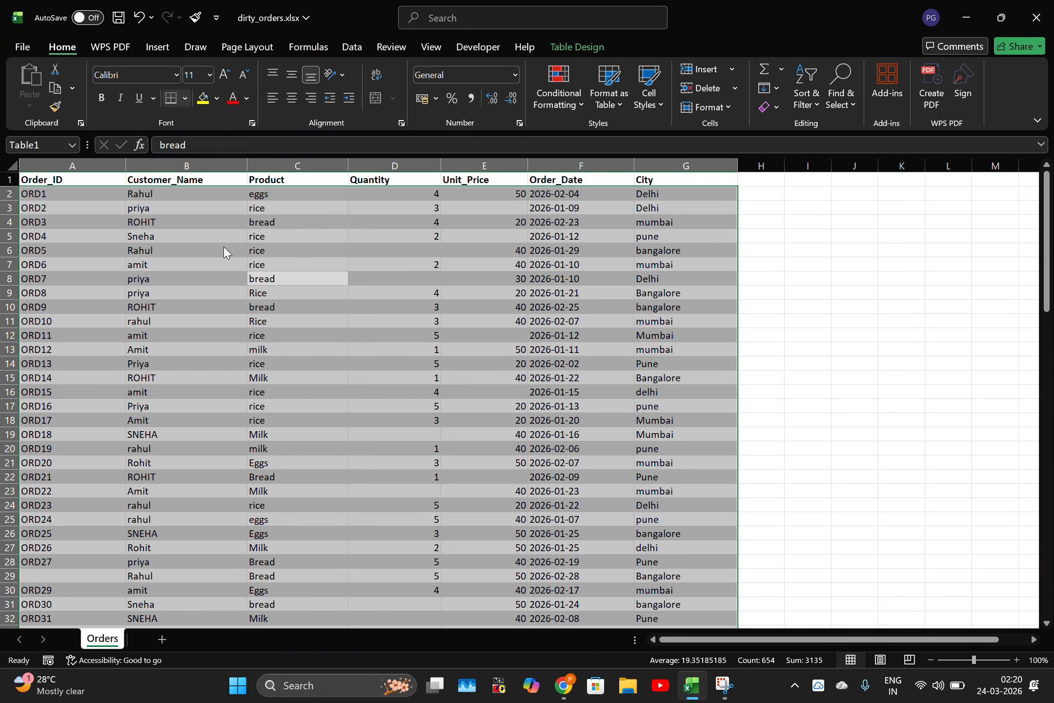
{"action": "left_click", "coordinate": [471, 305]}
Step: Look over the bordered orders table, checking the headers and the records further down
{"action": "left_click", "coordinate": [198, 207]}
{"action": "left_click", "coordinate": [80, 181]}
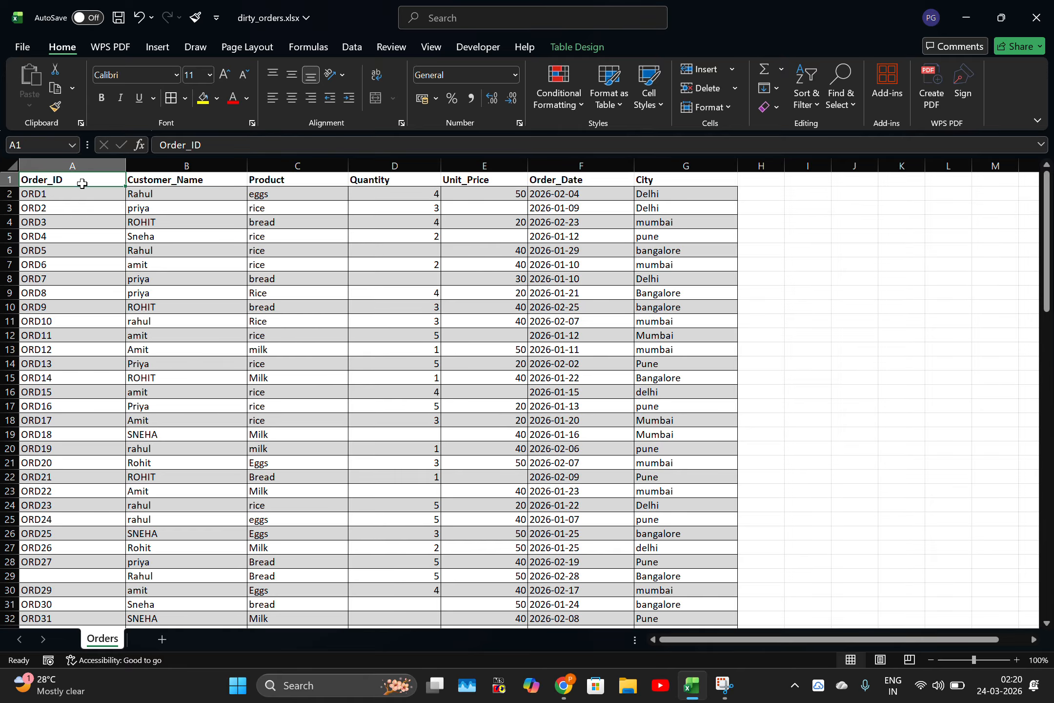
{"action": "left_click", "coordinate": [84, 171]}
{"action": "left_click", "coordinate": [276, 222]}
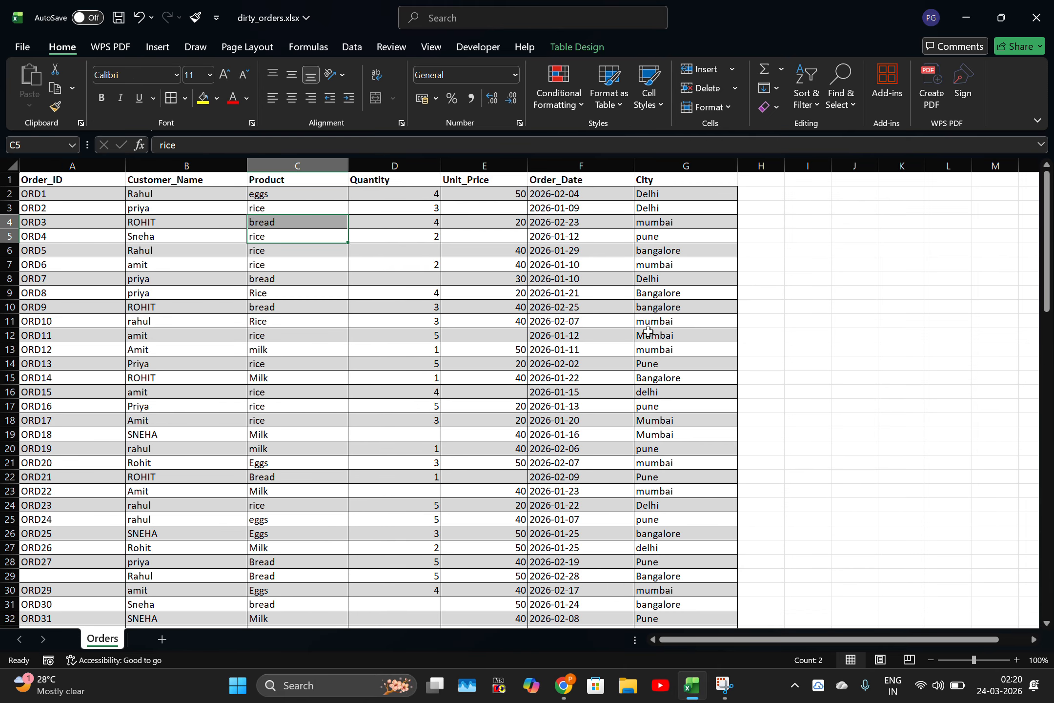
{"action": "left_click", "coordinate": [637, 366]}
{"action": "scroll", "coordinate": [463, 348], "scroll_direction": "down", "scroll_amount": 5}
{"action": "scroll", "coordinate": [468, 353], "scroll_direction": "up", "scroll_amount": 5}
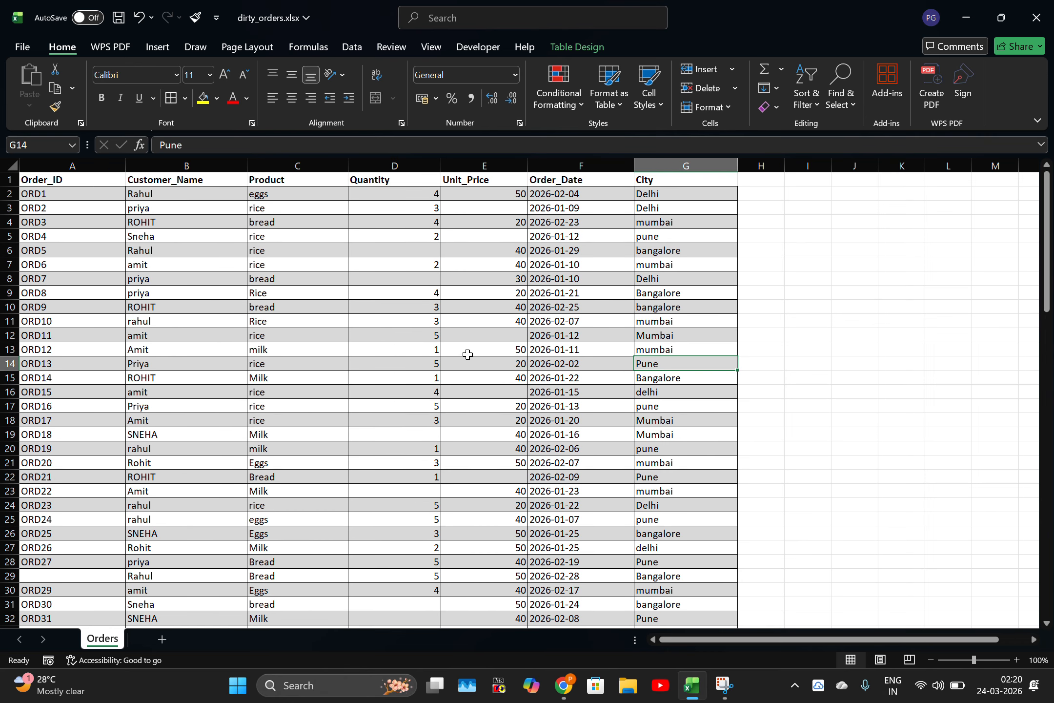
{"action": "scroll", "coordinate": [561, 376], "scroll_direction": "down", "scroll_amount": 2}
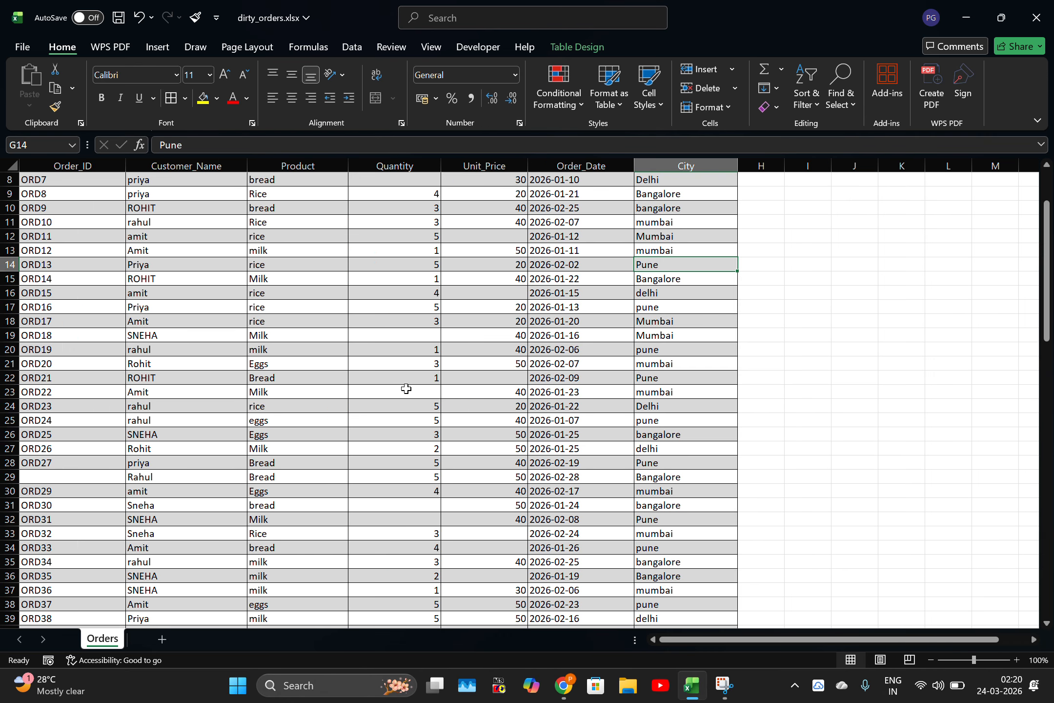
{"action": "scroll", "coordinate": [466, 386], "scroll_direction": "up", "scroll_amount": 2}
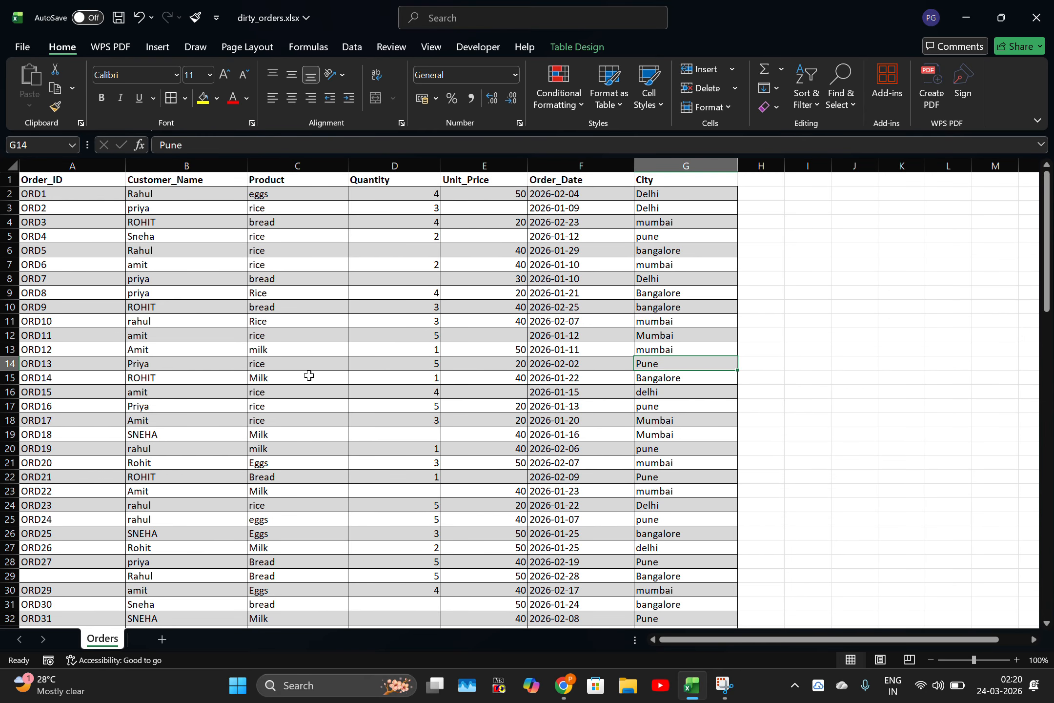
Step: Switch to the ChatGPT window in Google Chrome to view it and return to the dirty_orders.xlsx workbook in Excel
{"action": "key", "text": "super+Tab"}
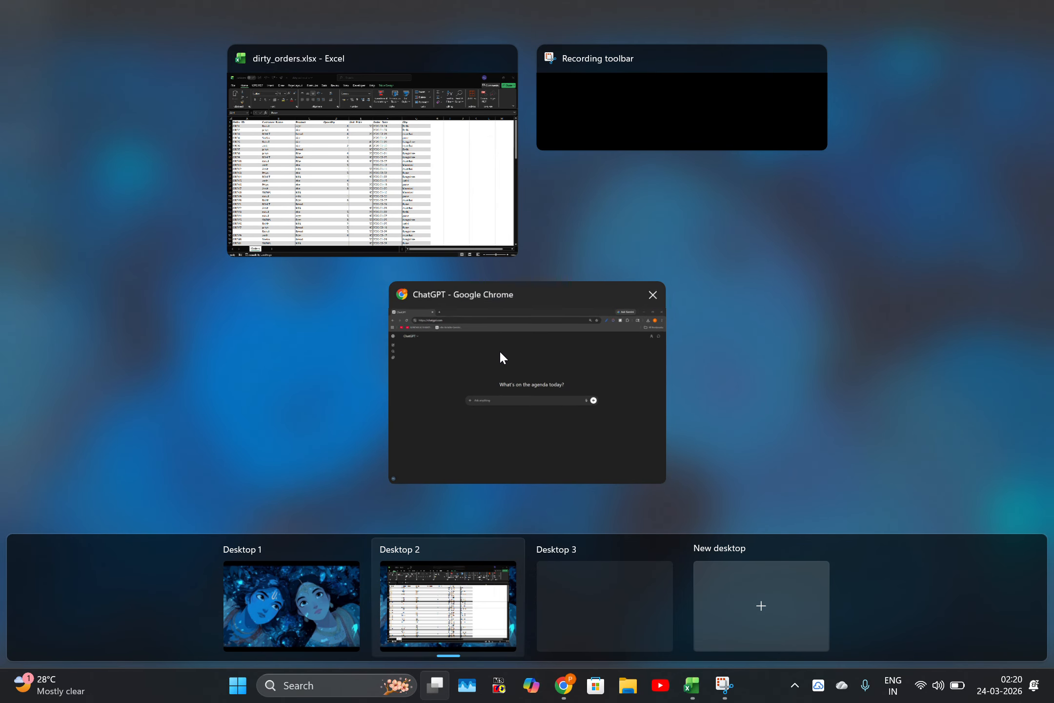
{"action": "left_click", "coordinate": [500, 354]}
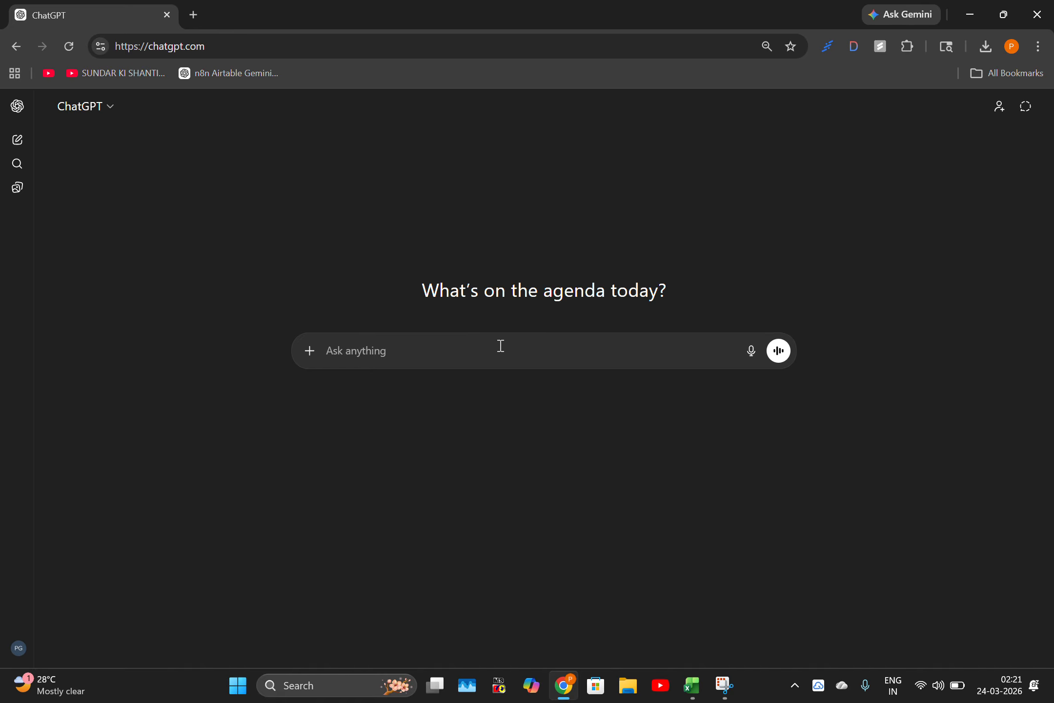
{"action": "left_click", "coordinate": [692, 686]}
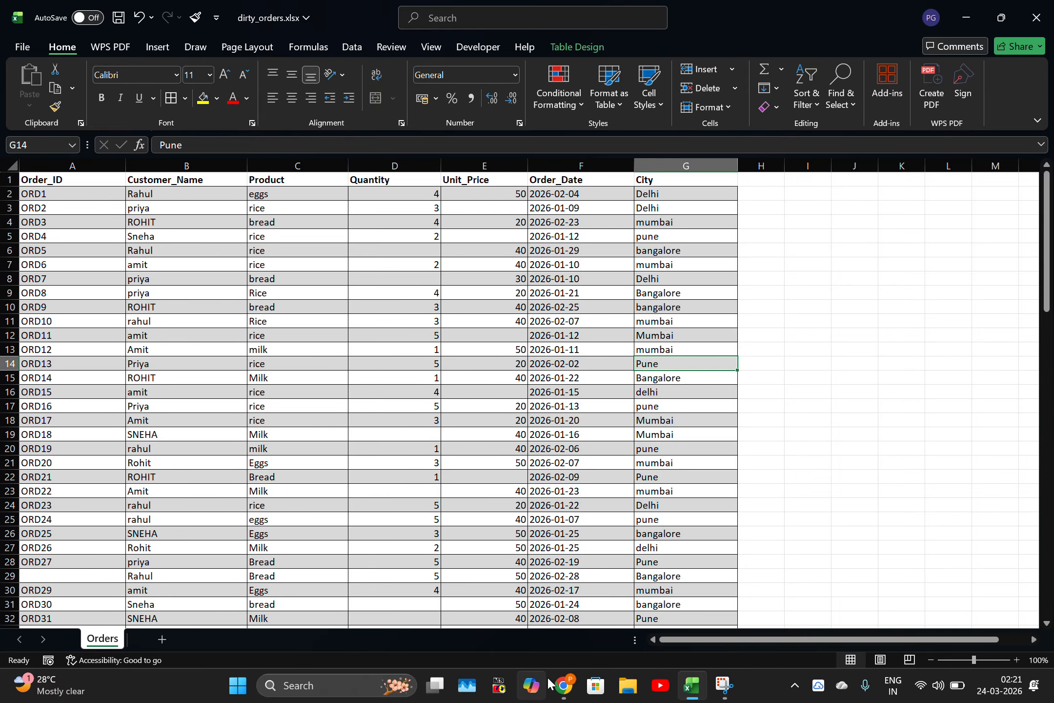
{"action": "mouse_move", "coordinate": [566, 691]}
{"action": "left_click", "coordinate": [557, 640]}
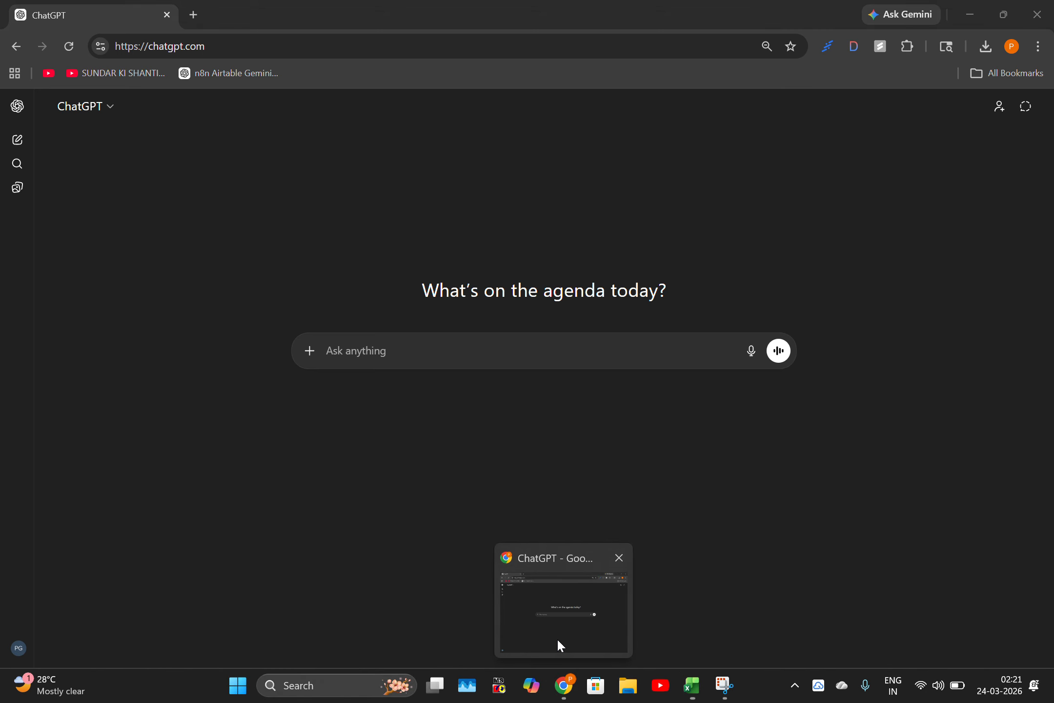
{"action": "left_click", "coordinate": [694, 687]}
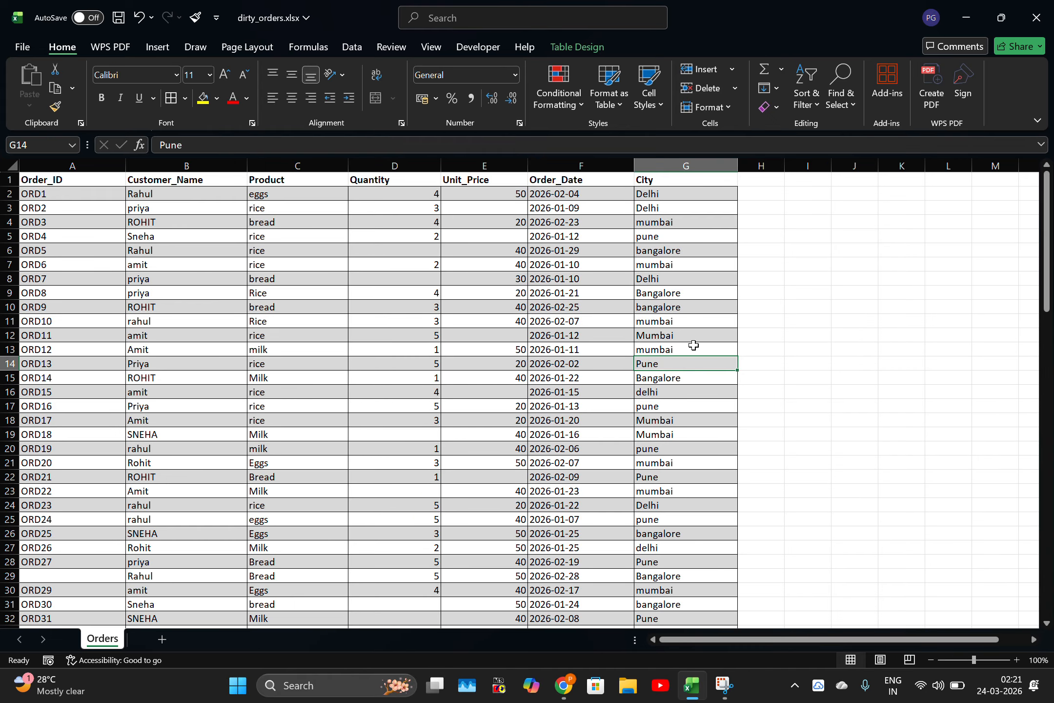
{"action": "mouse_move", "coordinate": [565, 683]}
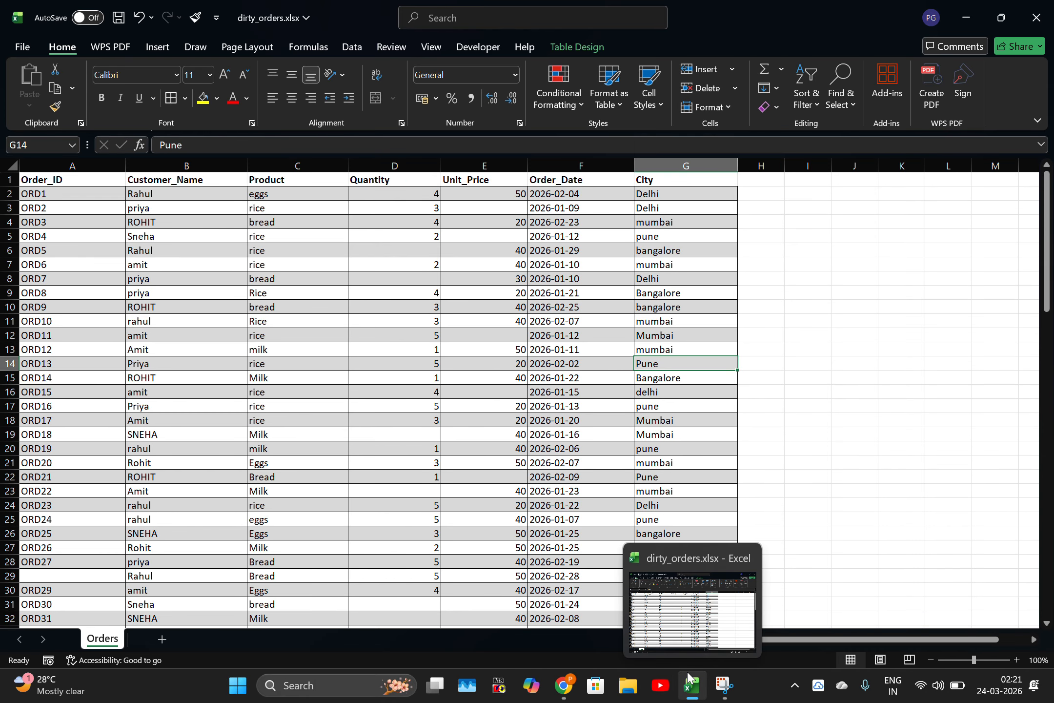
{"action": "left_click", "coordinate": [564, 685]}
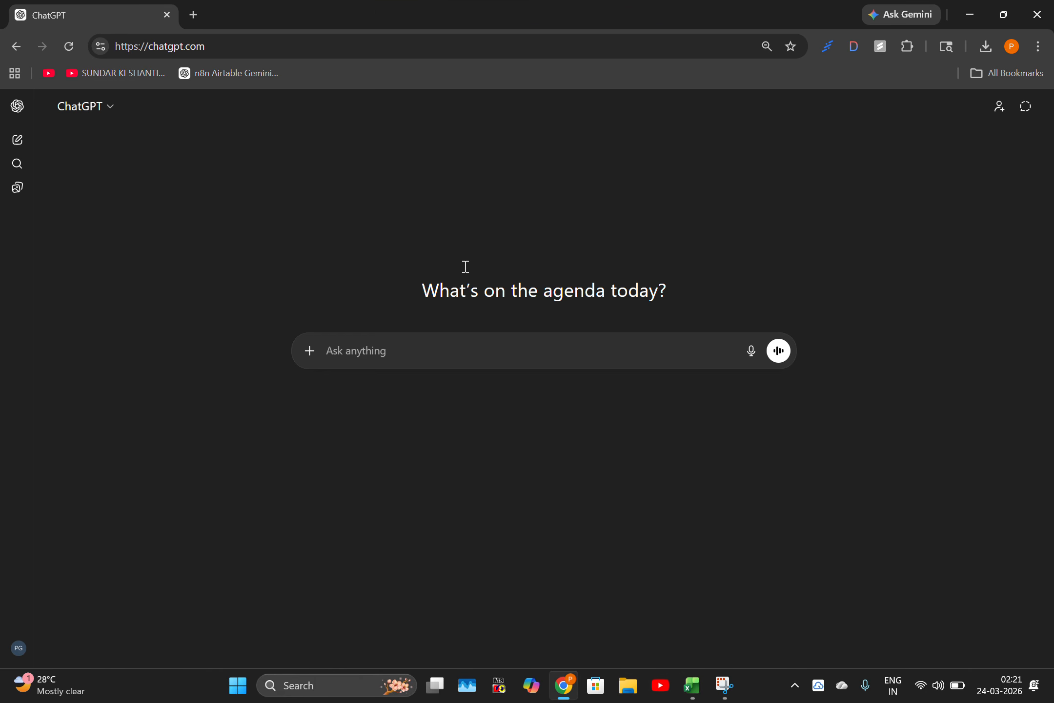
Step: Capture a full-screen screenshot of the orders workbook in Excel and attach it to a new ChatGPT prompt in Chrome
{"action": "left_click", "coordinate": [691, 685]}
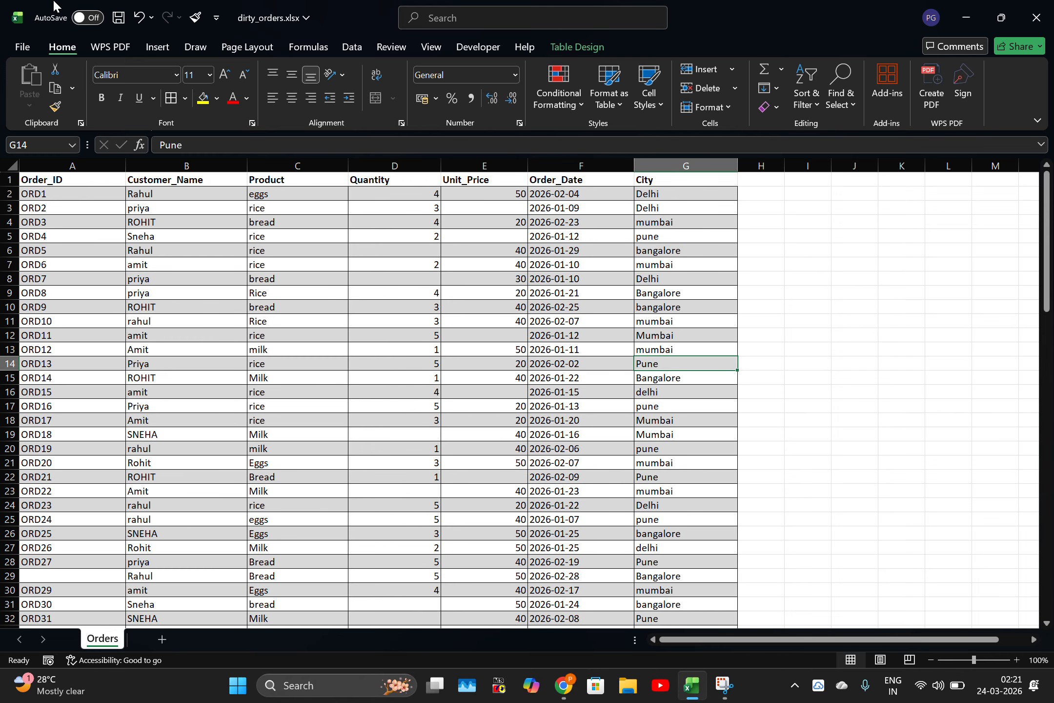
{"action": "key", "text": "super+shift+s"}
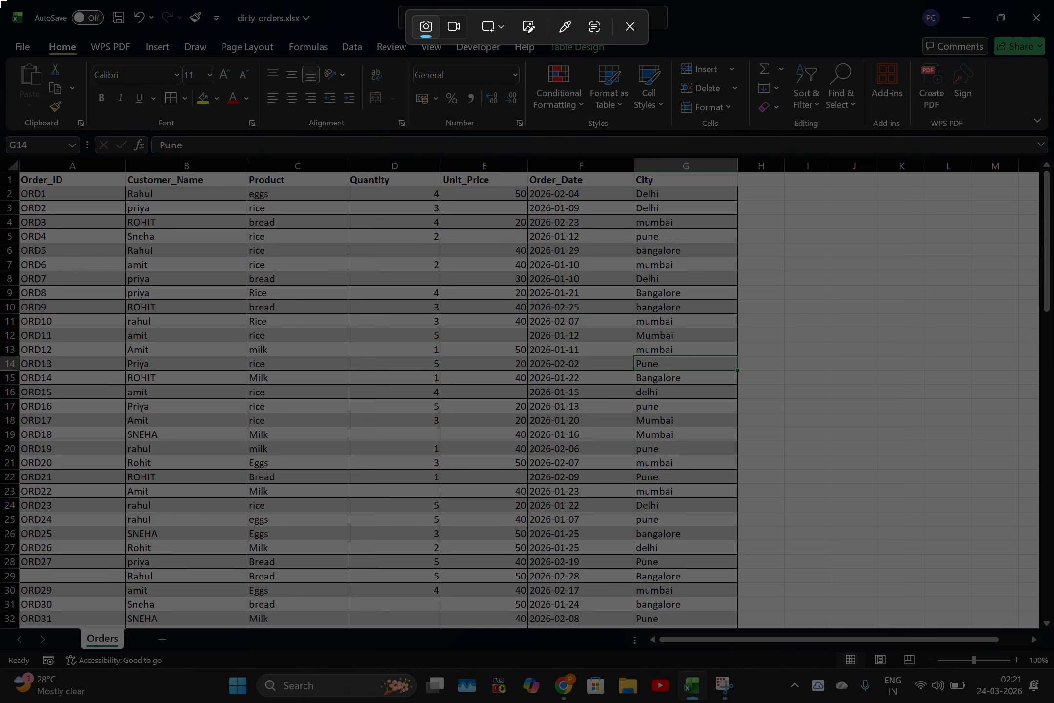
{"action": "left_click_drag", "start_coordinate": [1, 2], "coordinate": [1052, 701]}
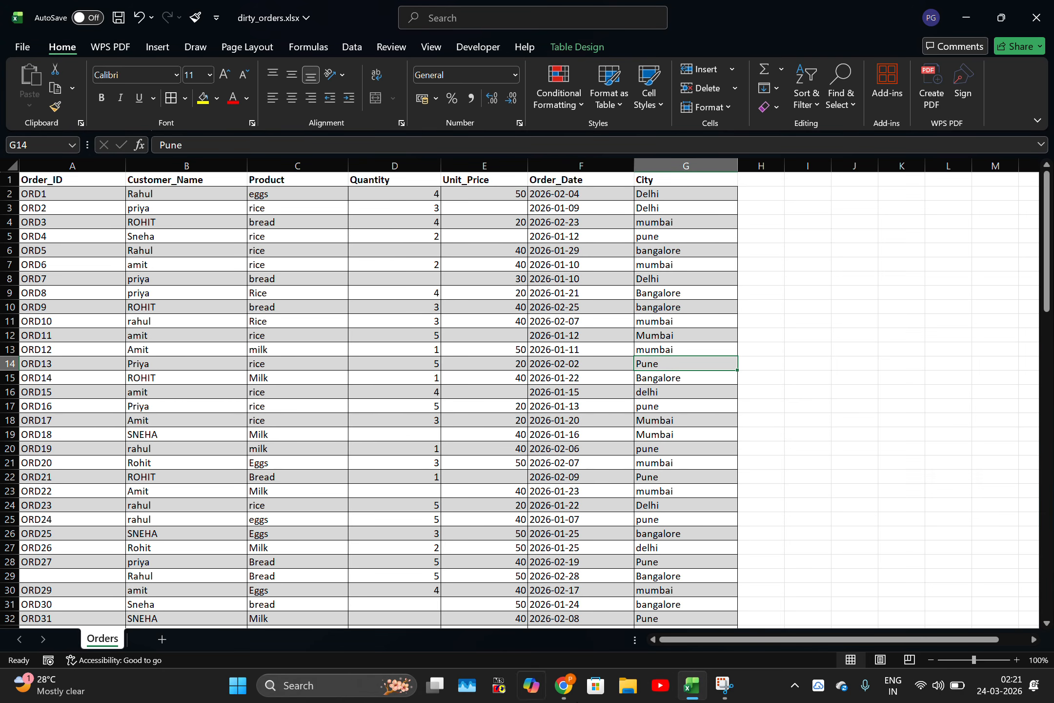
{"action": "left_click", "coordinate": [563, 685]}
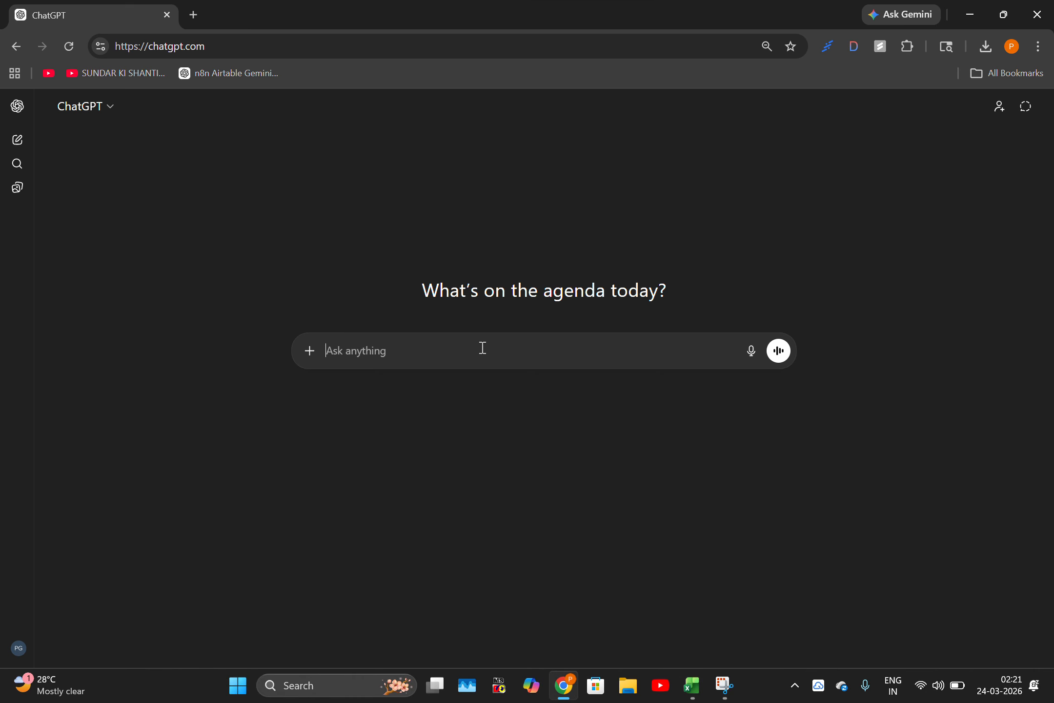
{"action": "key", "text": "ctrl+v"}
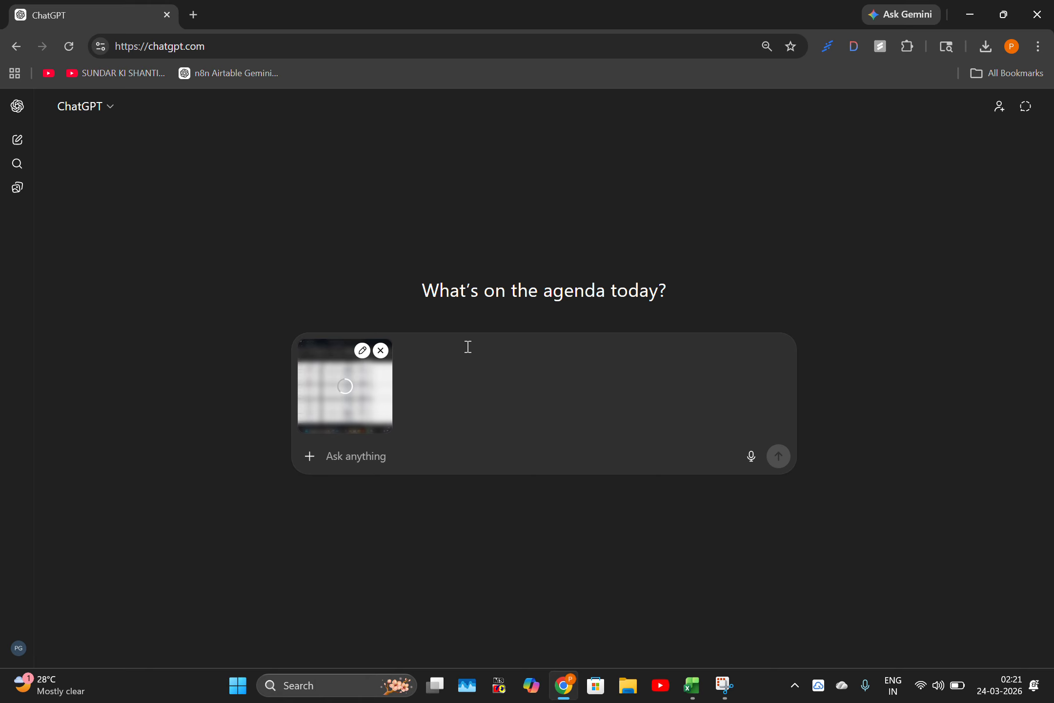
Step: Send ChatGPT the message "hello gpt ye meri excel file hai kya tum bata sakte ho isme kya kya cleany karni chahiye abhi"
{"action": "type", "text": "hello gpt ye meri exce"}
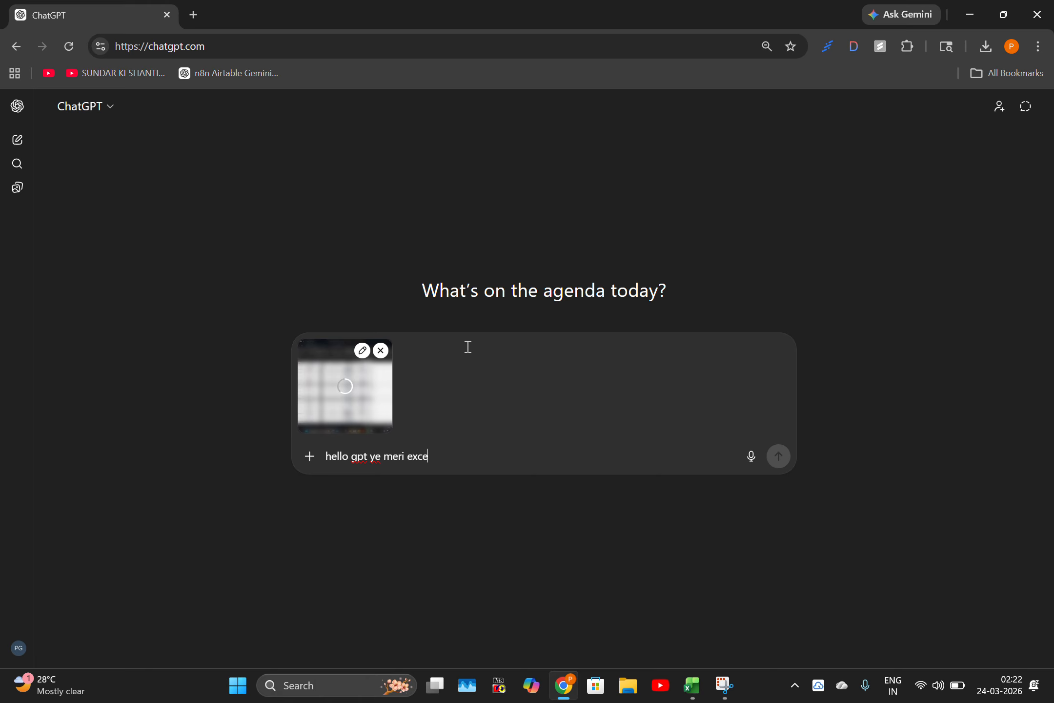
{"action": "type", "text": "l file hai k"}
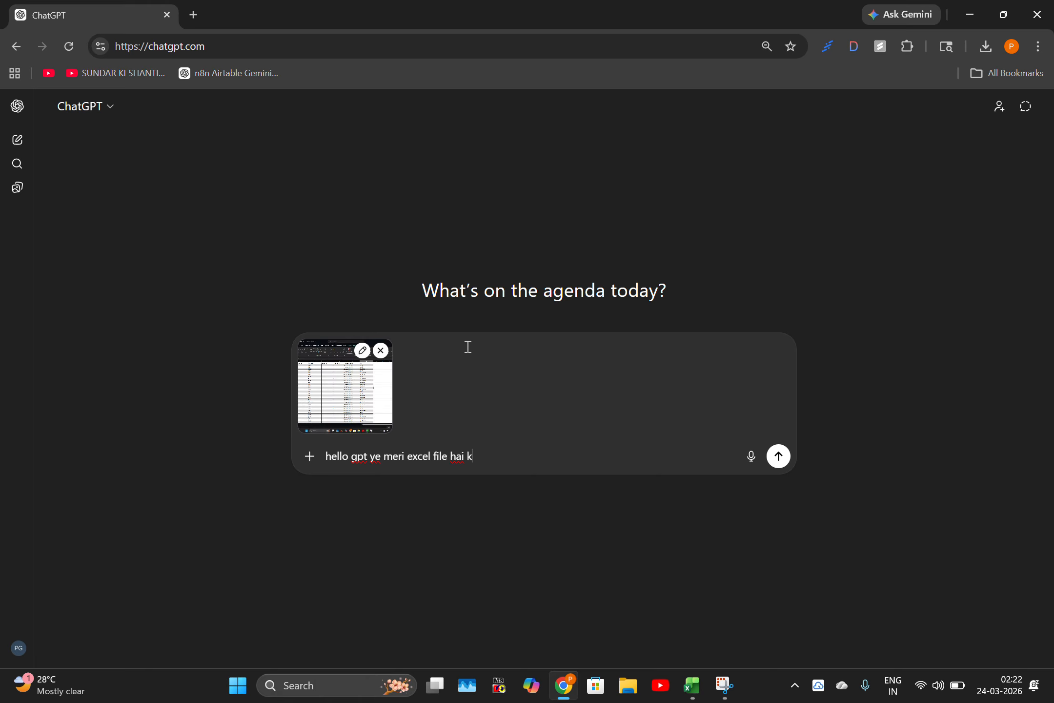
{"action": "type", "text": "ya tum bata sakte ho isme kya kya clean"}
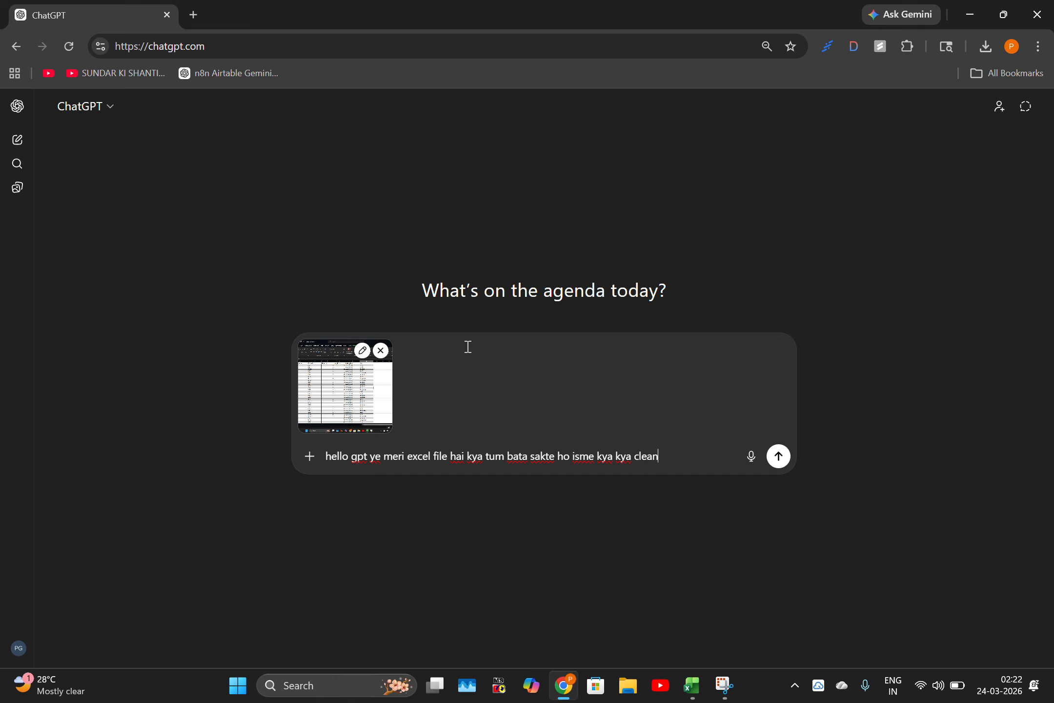
{"action": "type", "text": "y karni chahiye abhi"}
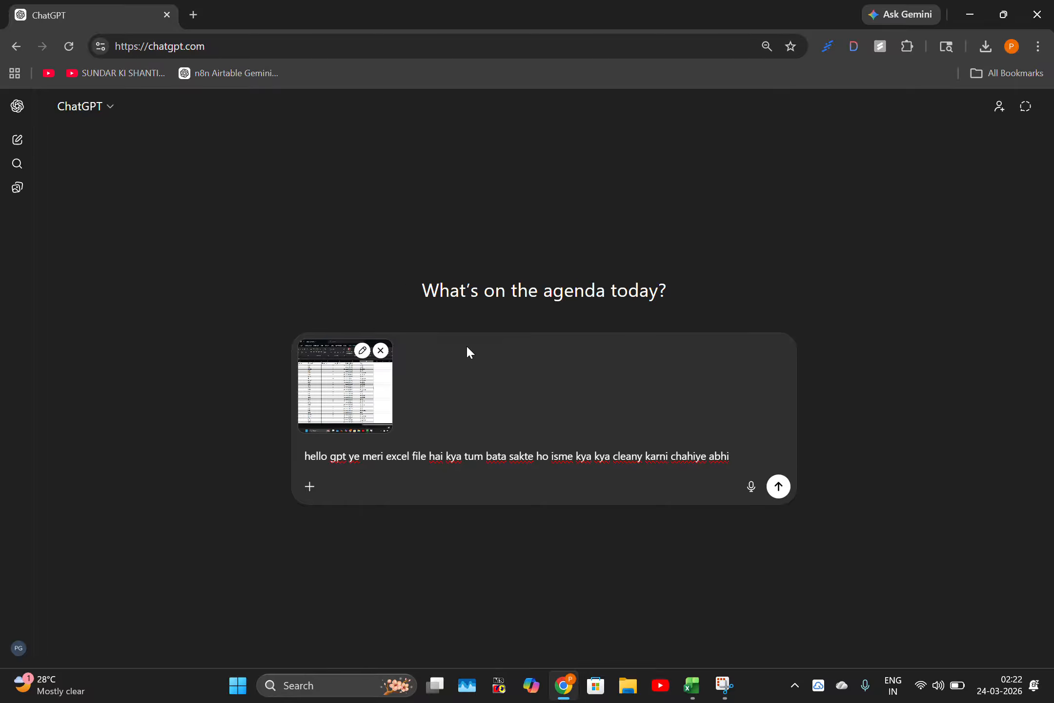
{"action": "key", "text": "Return"}
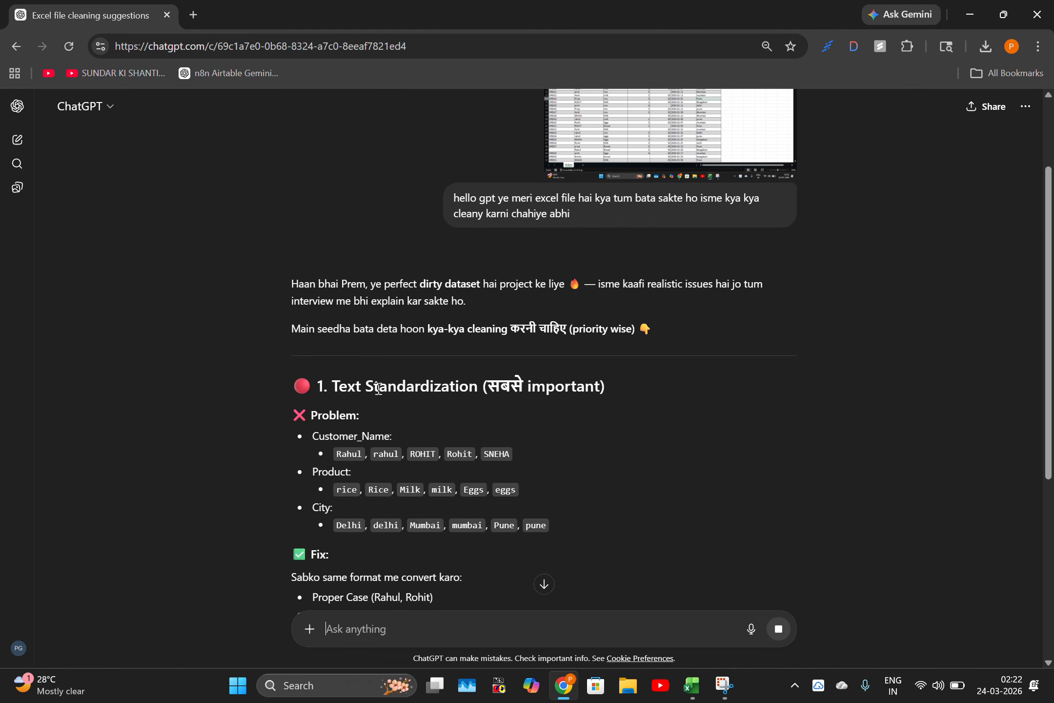
Step: Read ChatGPT's Text Standardization advice and check it against the first three customer name cells in the Excel workbook
{"action": "scroll", "coordinate": [401, 407], "scroll_direction": "down", "scroll_amount": 4}
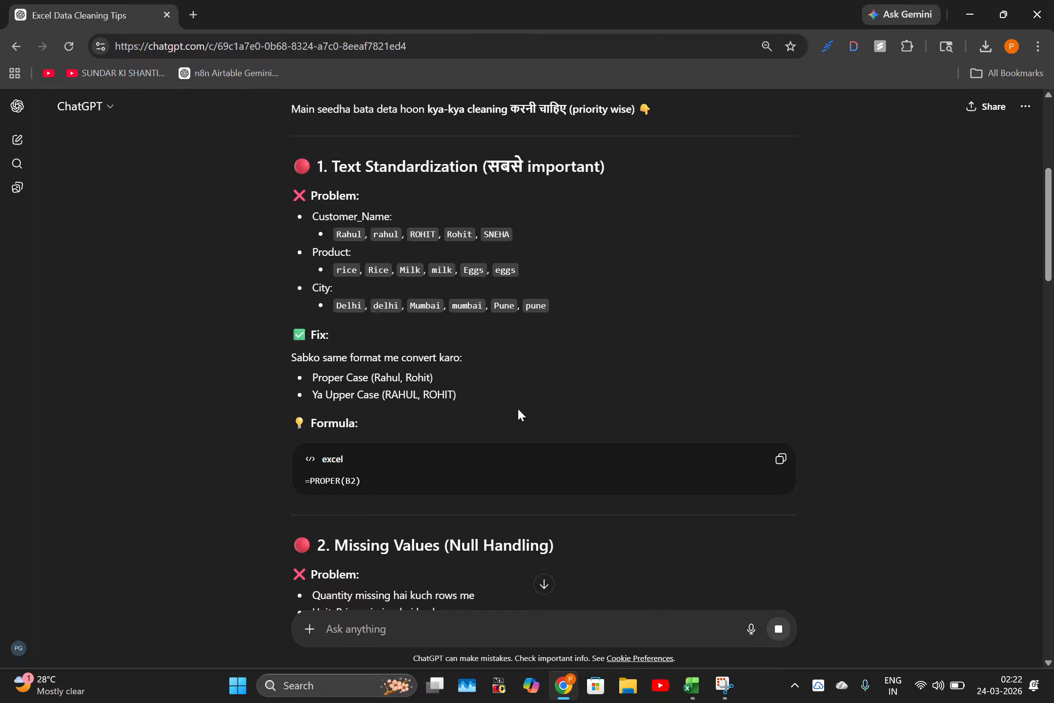
{"action": "left_click", "coordinate": [693, 686]}
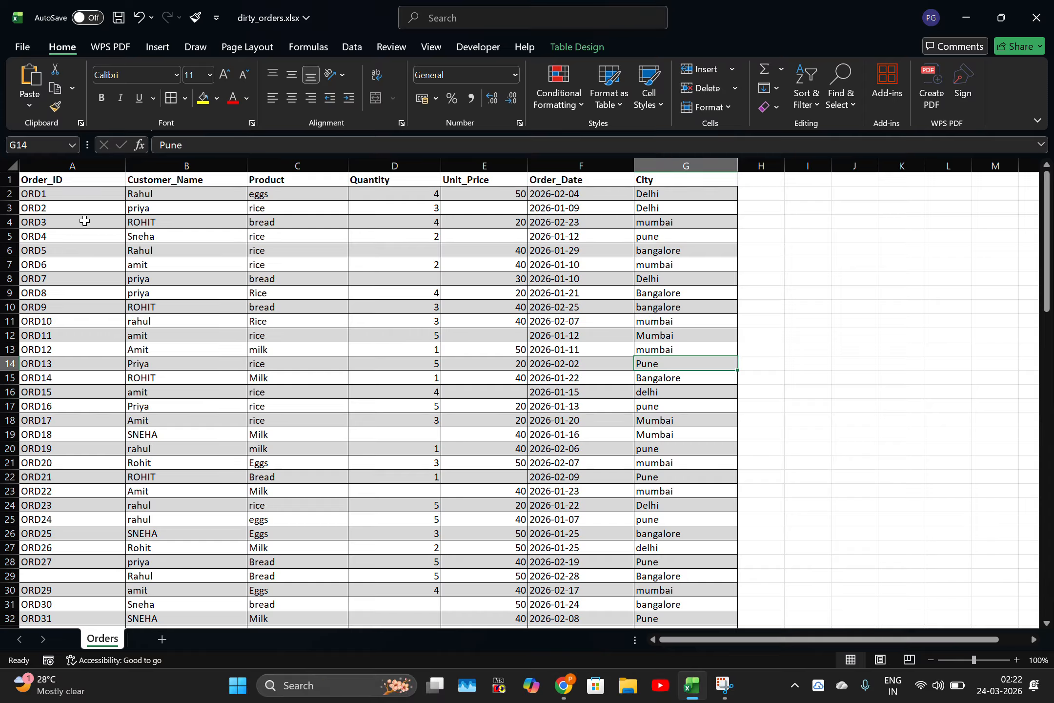
{"action": "left_click", "coordinate": [131, 198]}
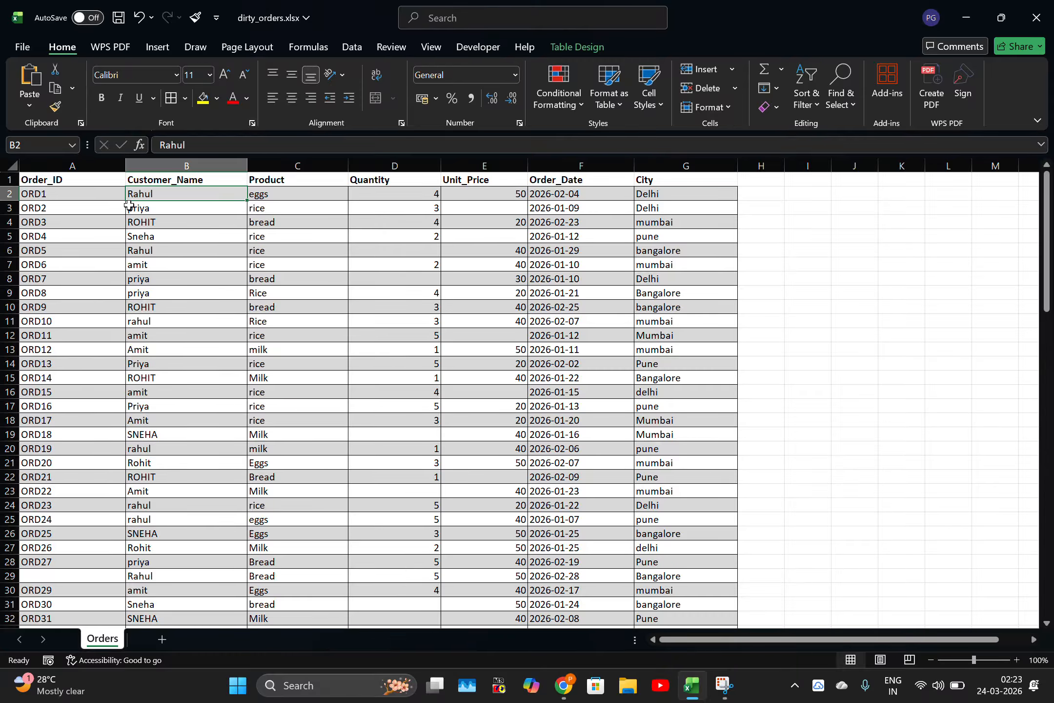
{"action": "left_click", "coordinate": [129, 208]}
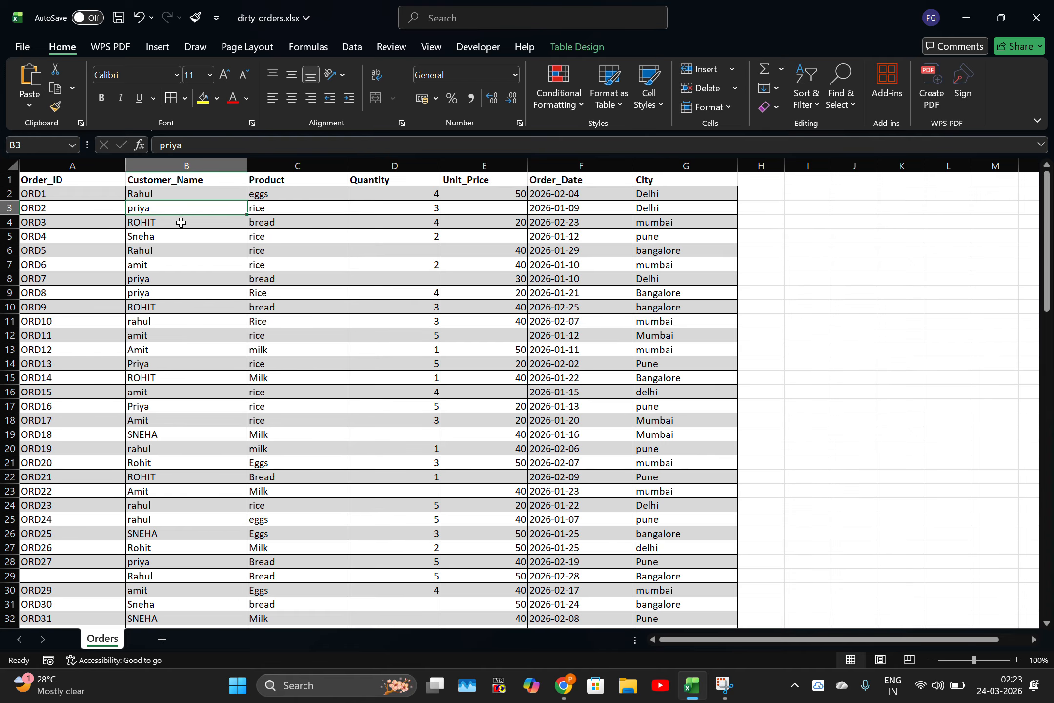
{"action": "left_click", "coordinate": [165, 226]}
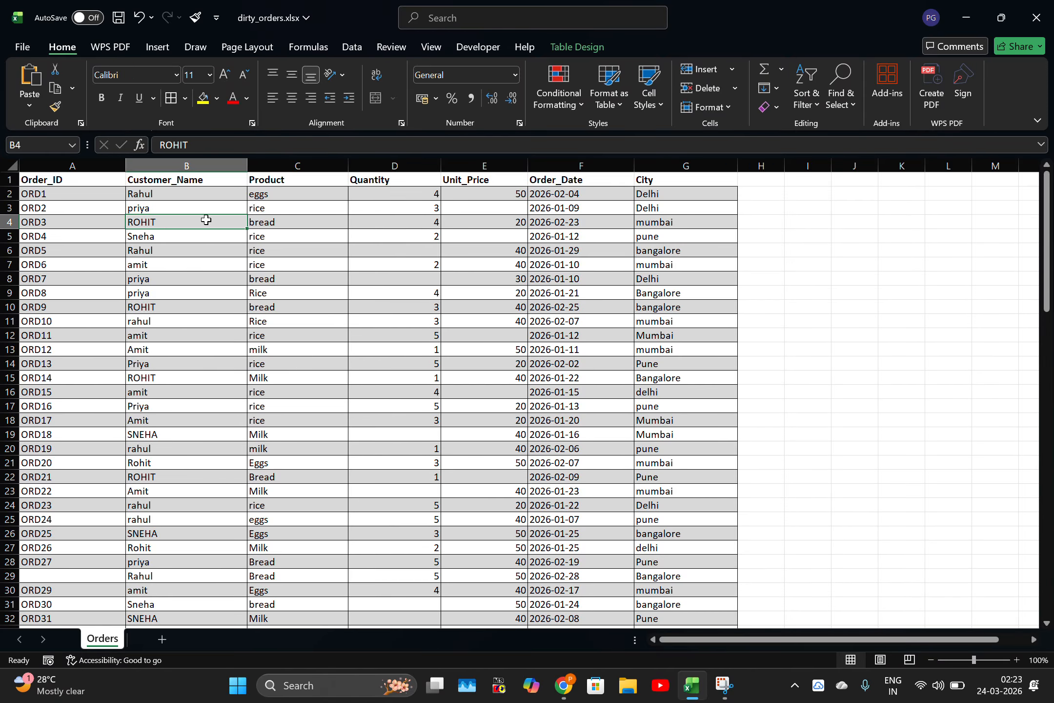
Step: Copy the =PROPER(B2) formula from ChatGPT's answer and try it in cell B2 of the Excel orders table
{"action": "left_click", "coordinate": [563, 685]}
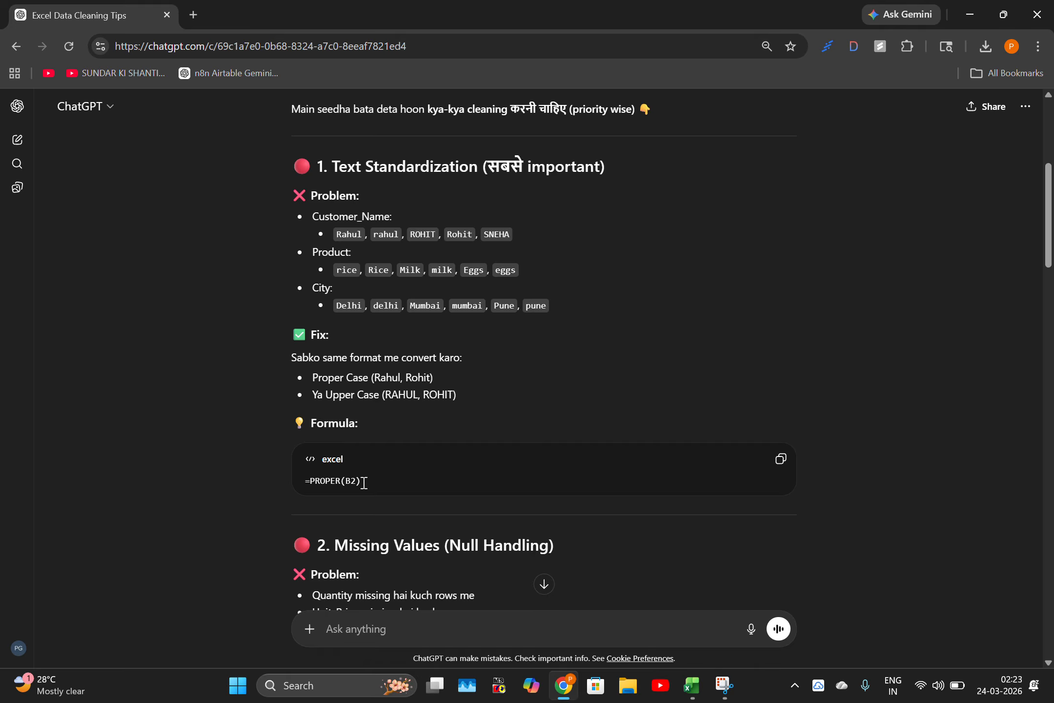
{"action": "left_click", "coordinate": [779, 461]}
{"action": "left_click", "coordinate": [692, 693]}
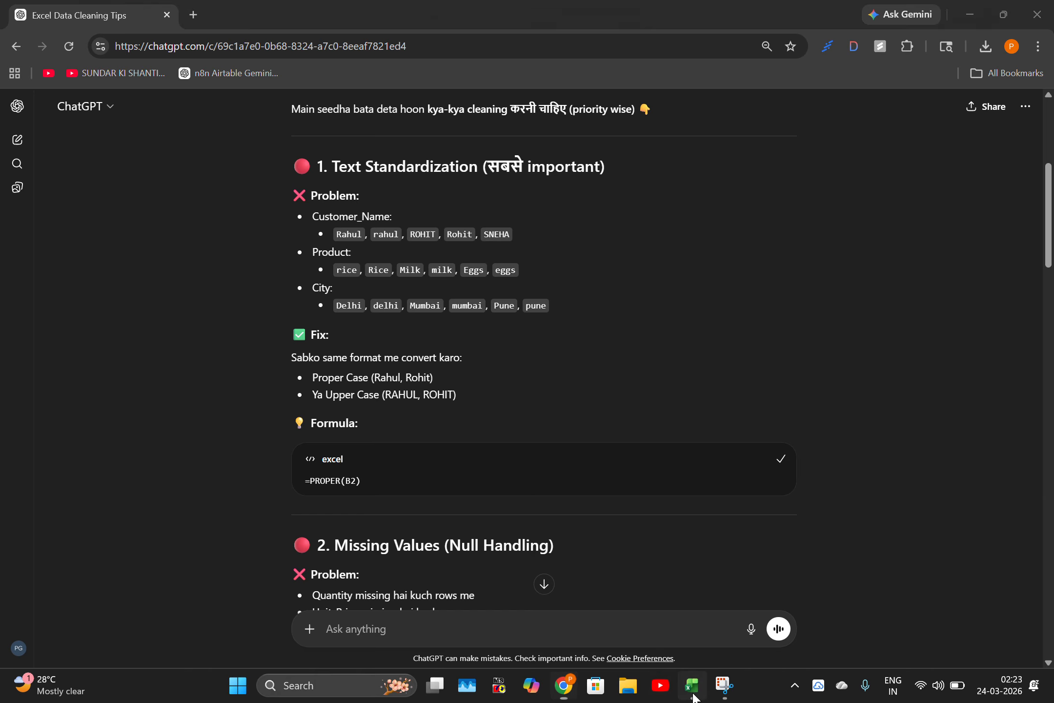
{"action": "left_click", "coordinate": [155, 196]}
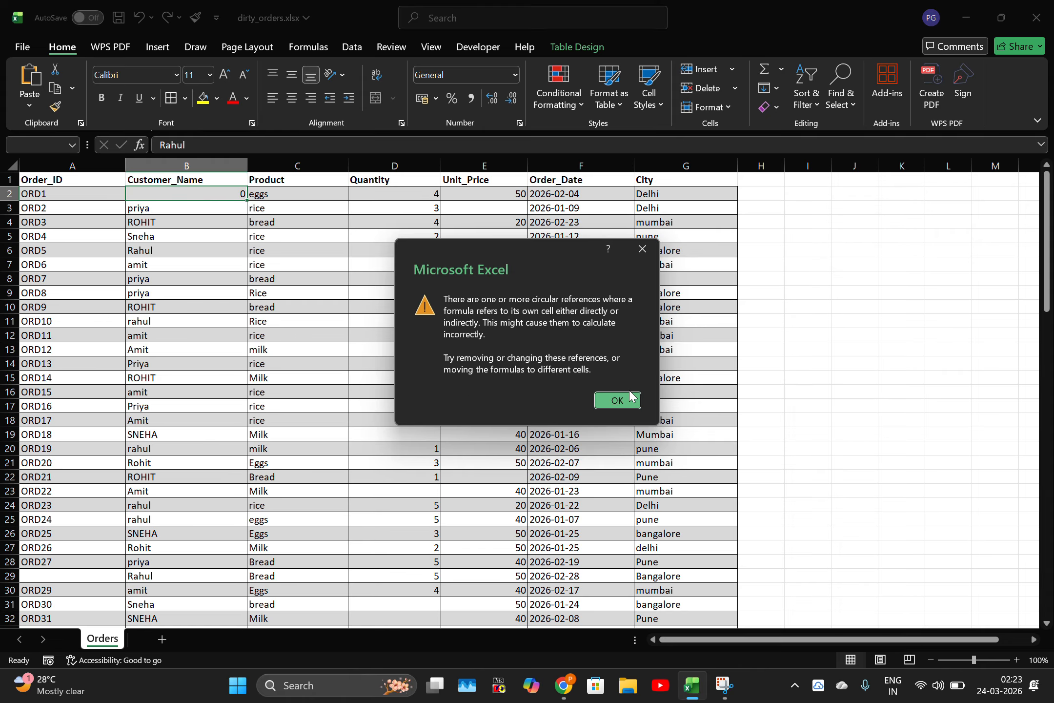
{"action": "left_click", "coordinate": [617, 400]}
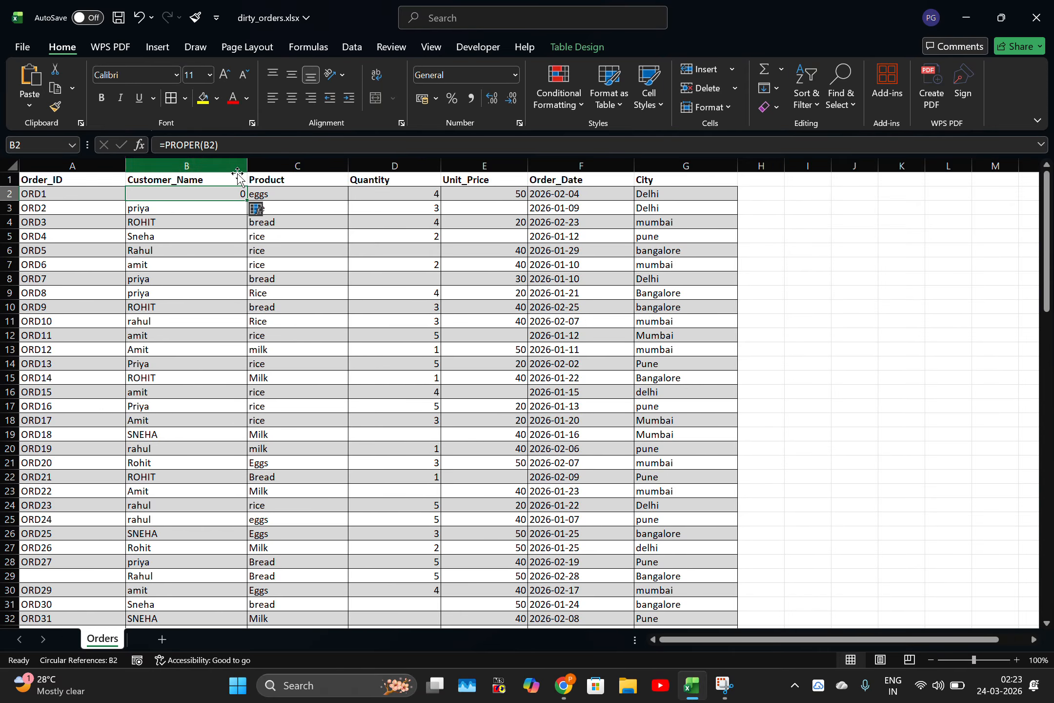
Step: Undo the formula pasted into cell B2 and select the Customer_Name header cell
{"action": "key", "text": "ctrl+z"}
{"action": "left_click", "coordinate": [208, 260]}
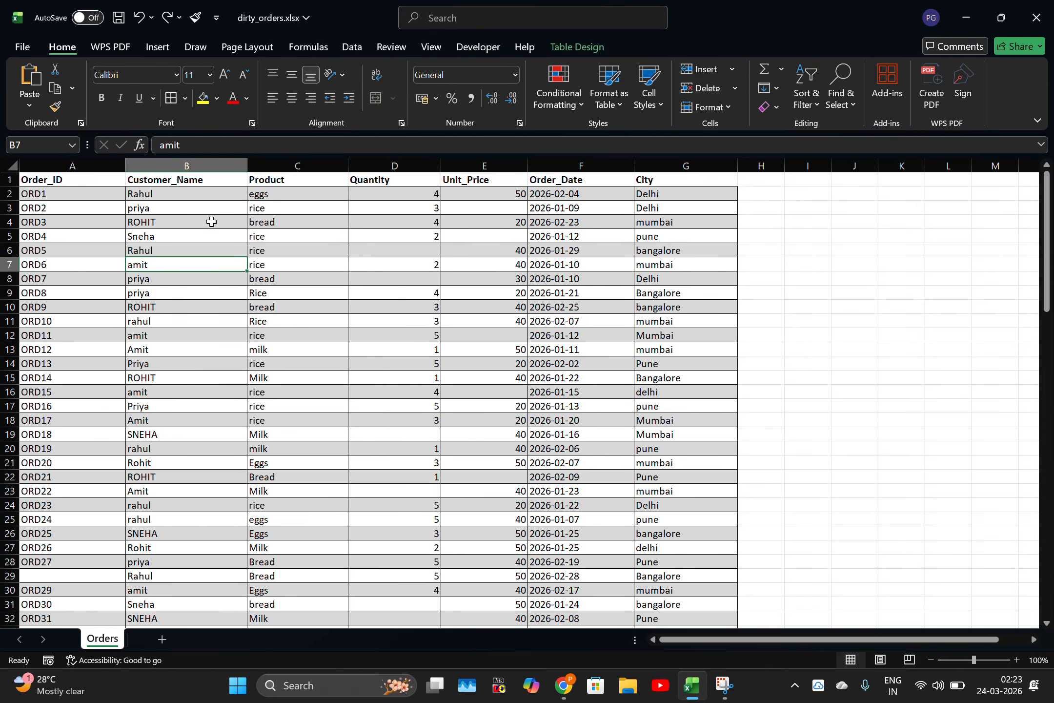
{"action": "left_click", "coordinate": [216, 180]}
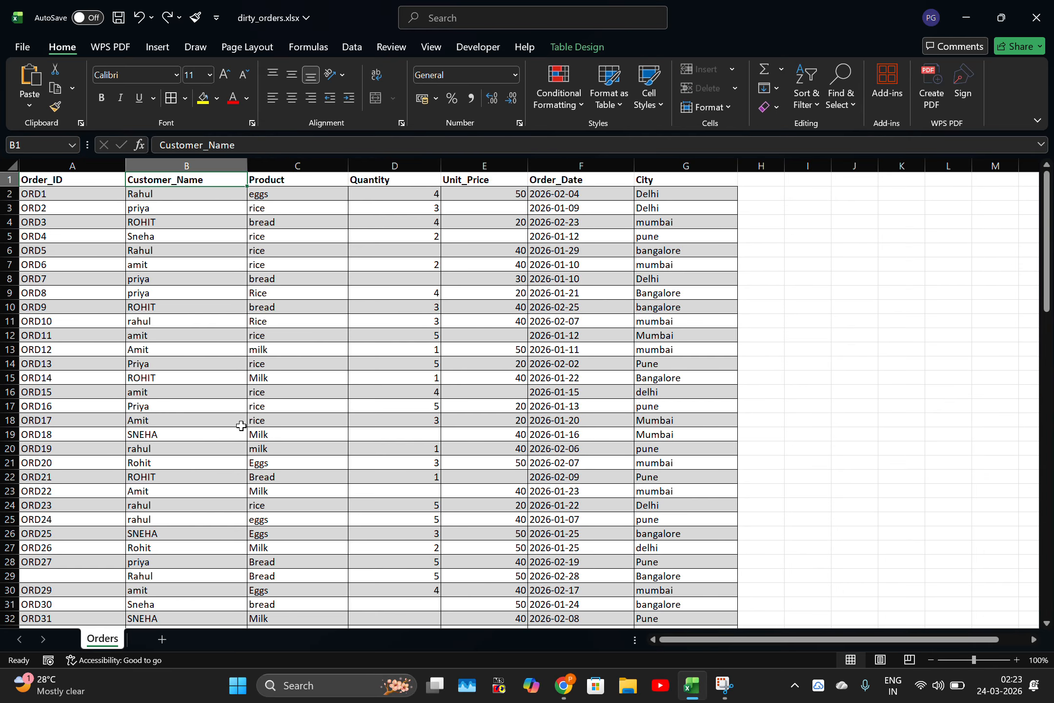
Step: Reread the text standardization fix and its formula in ChatGPT's answer in Chrome
{"action": "left_click", "coordinate": [564, 685]}
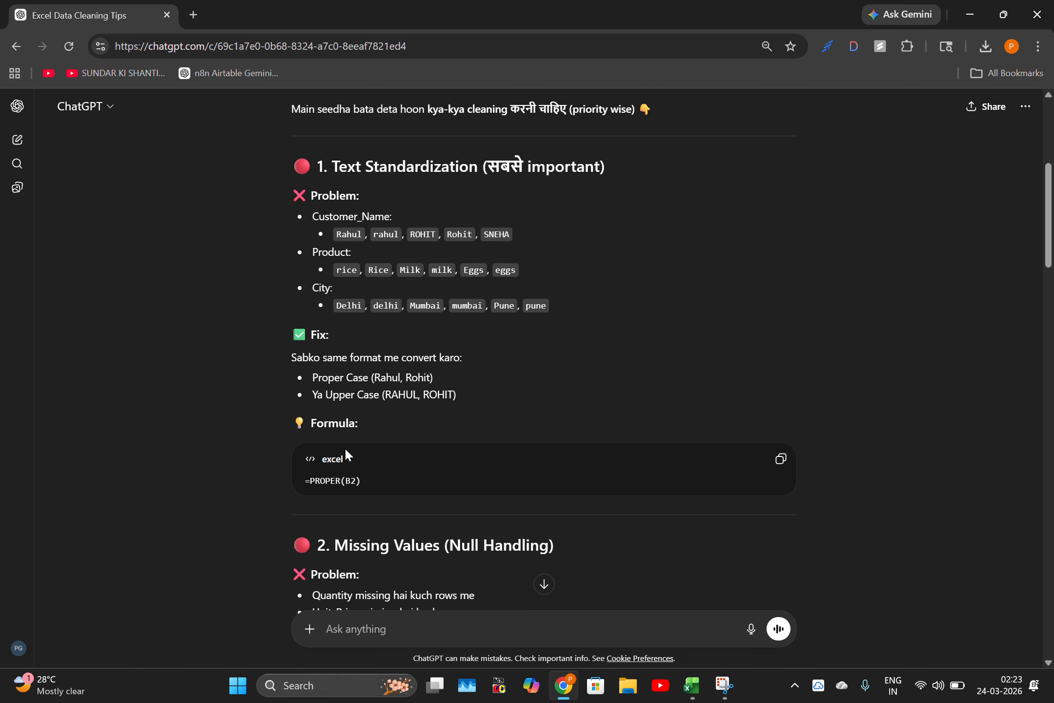
{"action": "scroll", "coordinate": [417, 486], "scroll_direction": "down", "scroll_amount": 3}
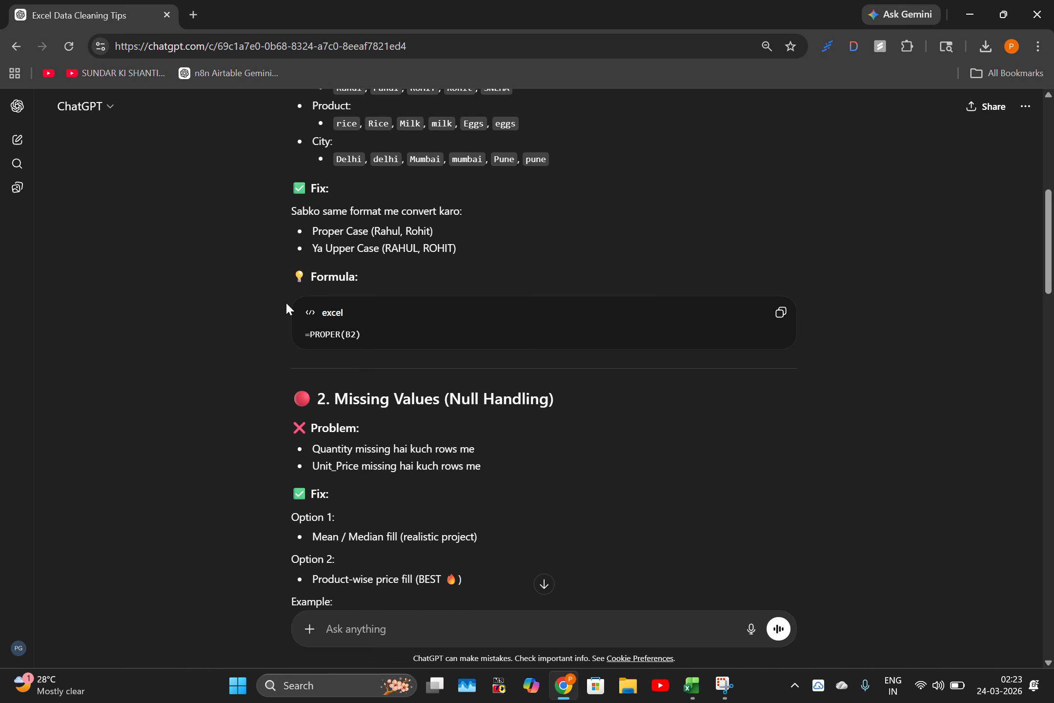
{"action": "scroll", "coordinate": [348, 348], "scroll_direction": "up", "scroll_amount": 1}
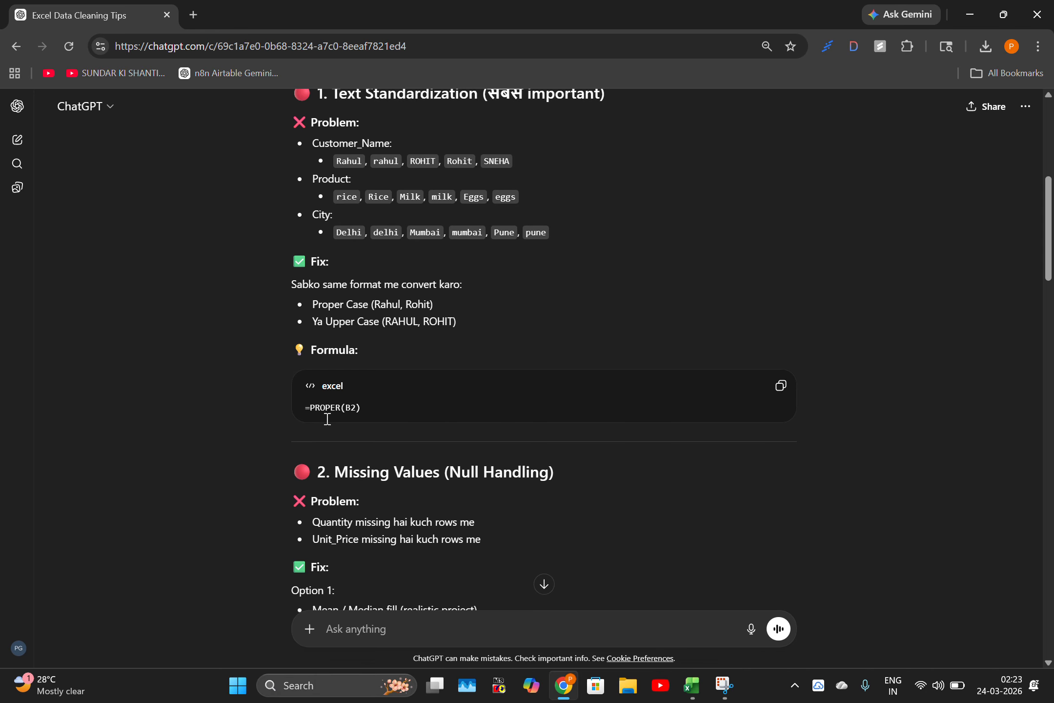
Step: Return to the Excel workbook and try the copied =PROPER(B2) formula in cell B2 once more
{"action": "left_click", "coordinate": [692, 685]}
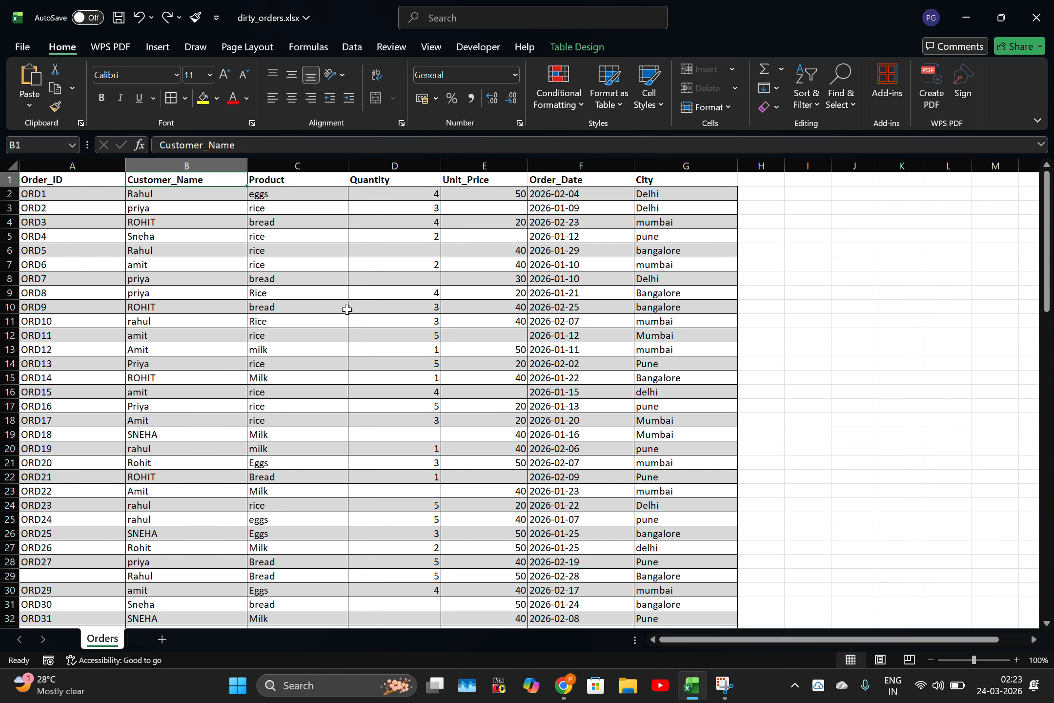
{"action": "left_click", "coordinate": [178, 193]}
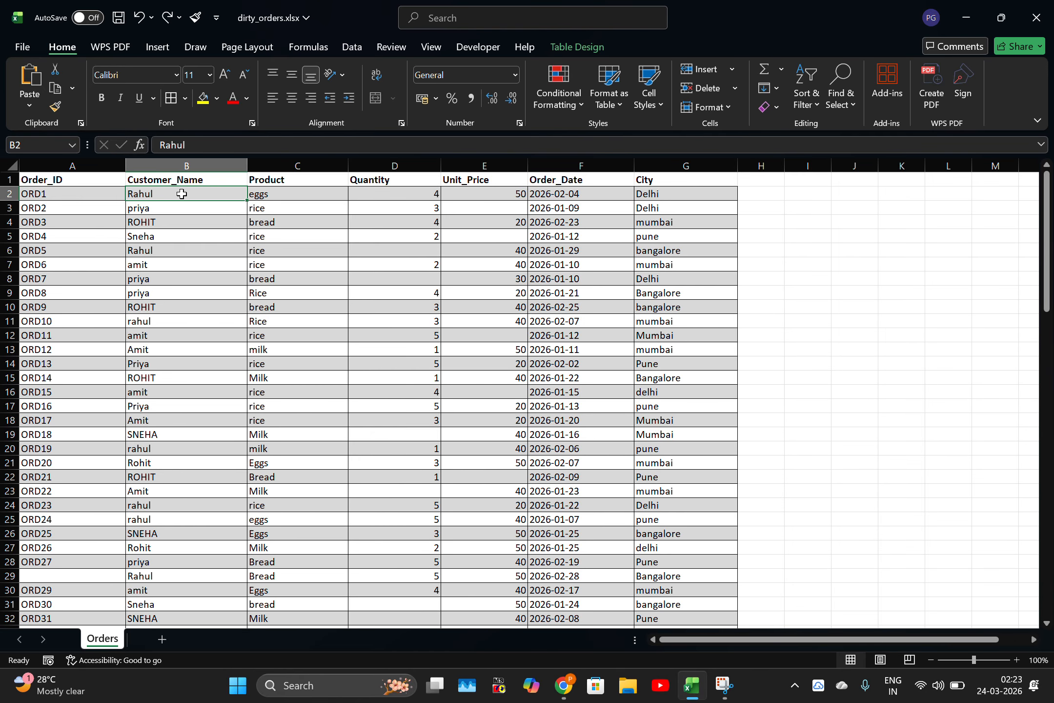
{"action": "key", "text": "ctrl+v"}
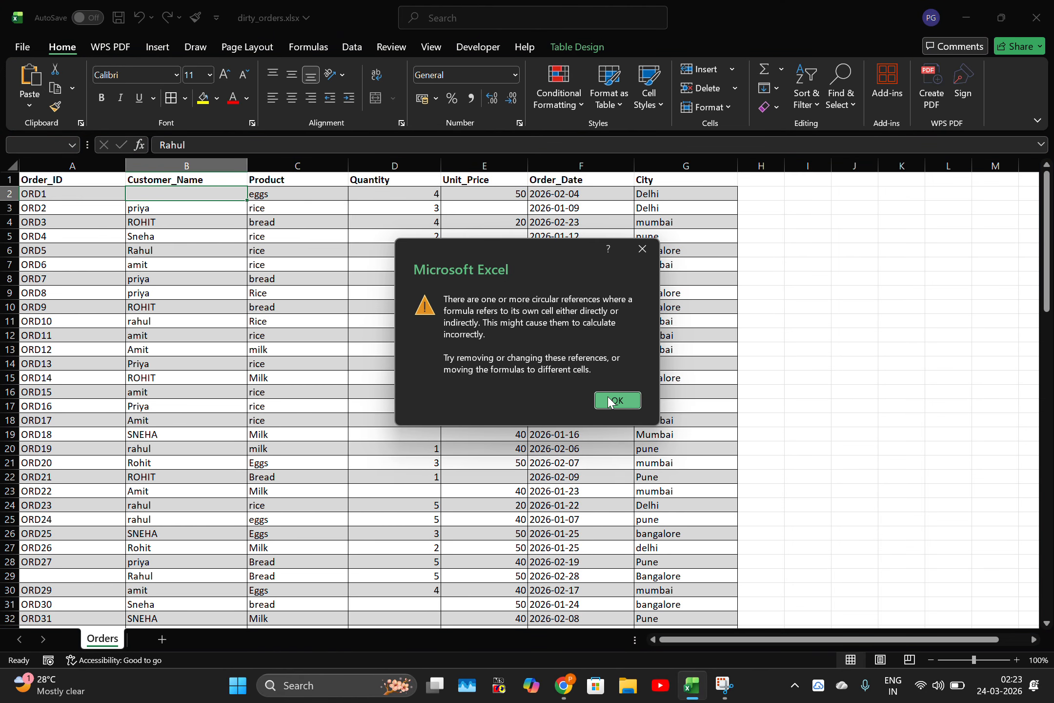
{"action": "left_click", "coordinate": [616, 400]}
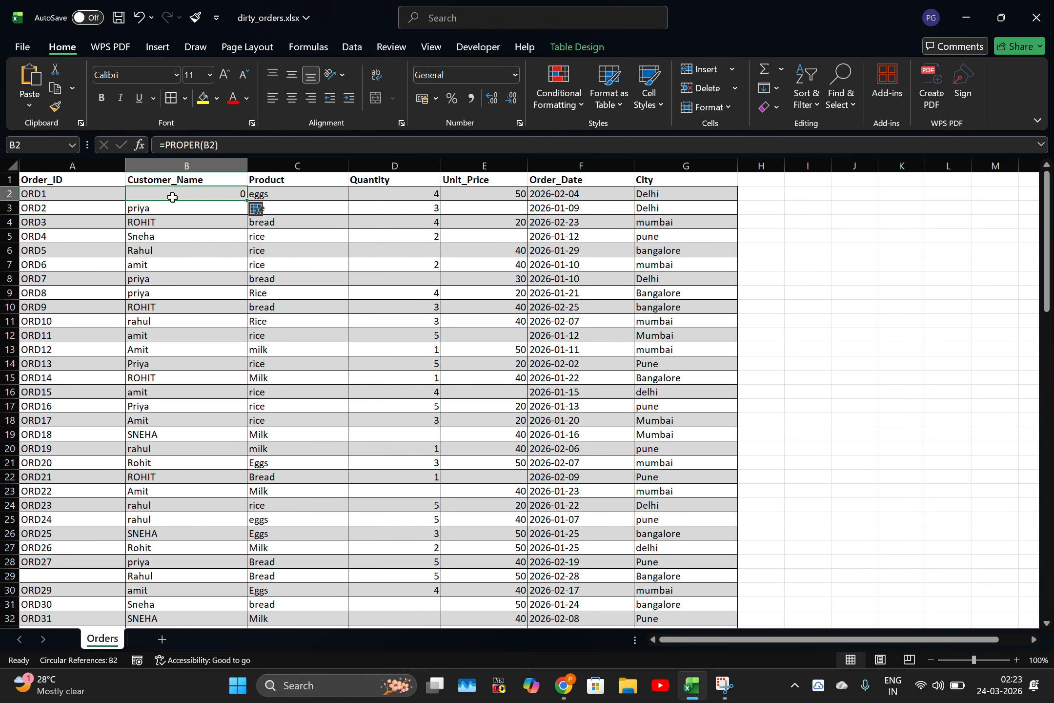
Step: Replace the contents of cell B2 with a manually written =PROPER(B2) formula
{"action": "type", "text": "=Proper"}
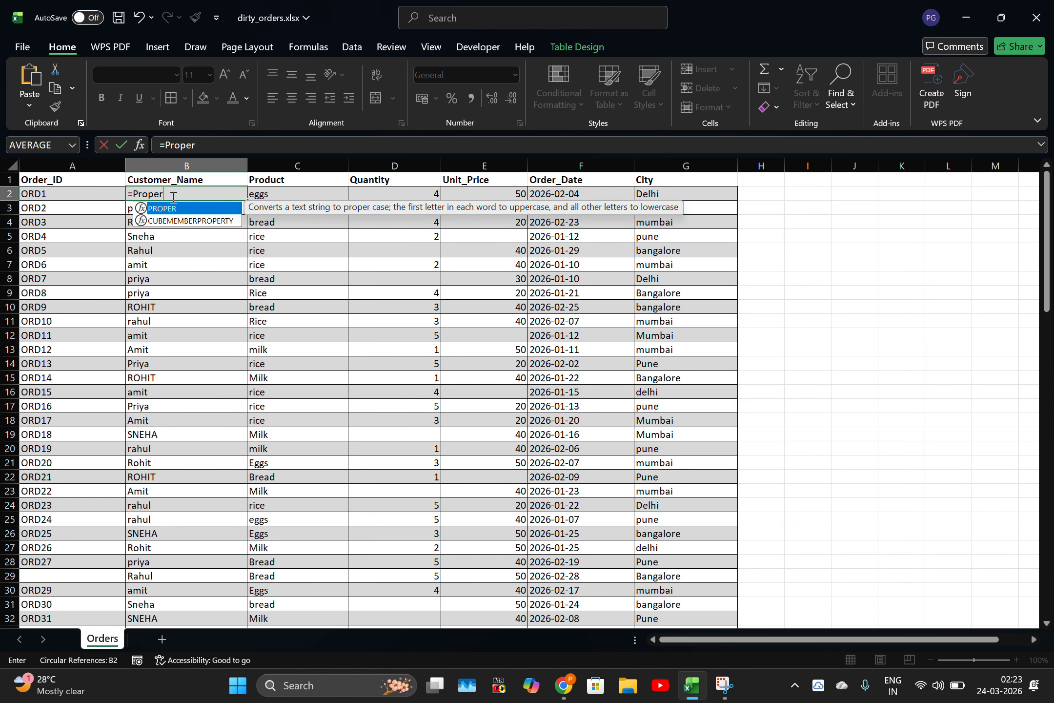
{"action": "key", "text": "Tab"}
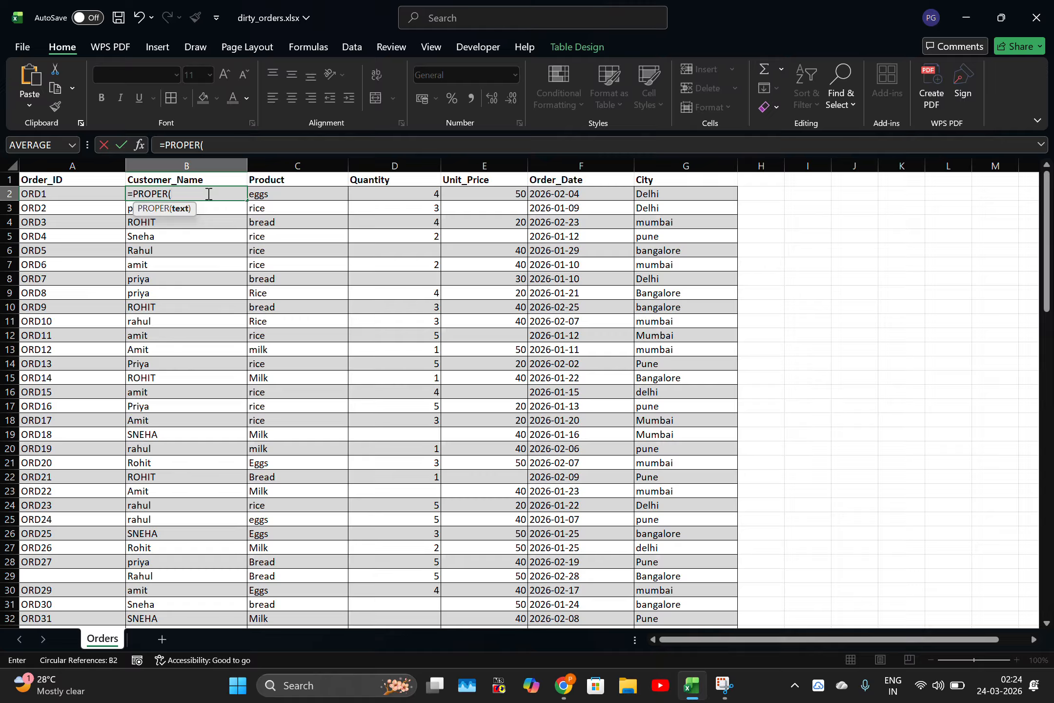
{"action": "type", "text": "B2)"}
{"action": "key", "text": "Return"}
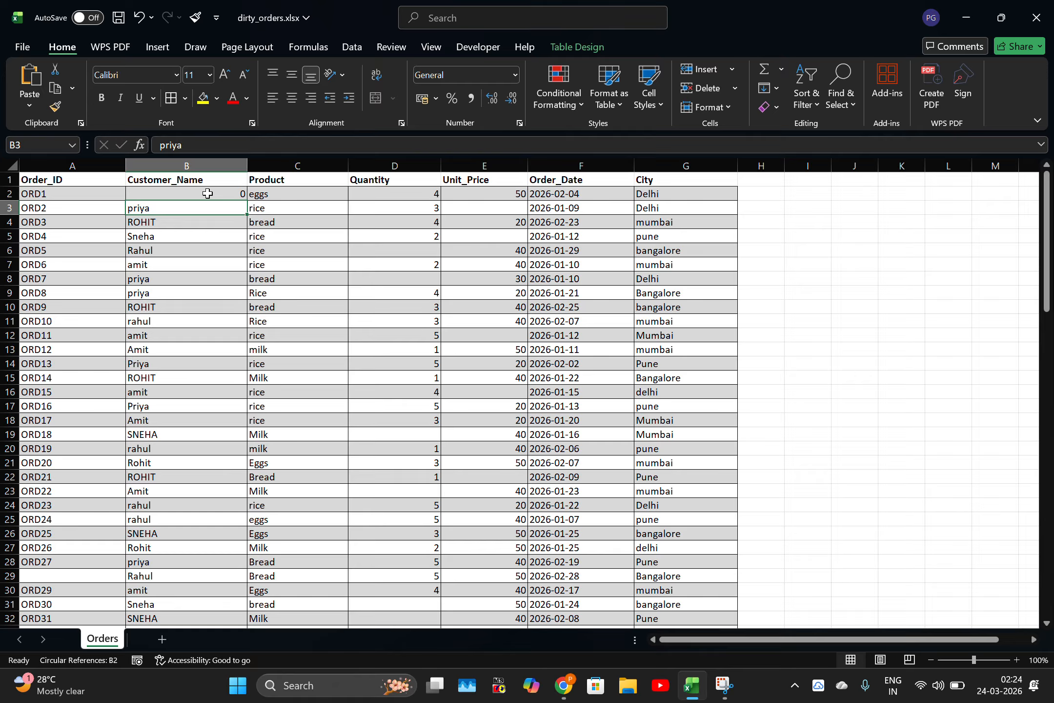
Step: Replace the formula in cell B2 with the customer's first name as plain text
{"action": "left_click", "coordinate": [218, 193]}
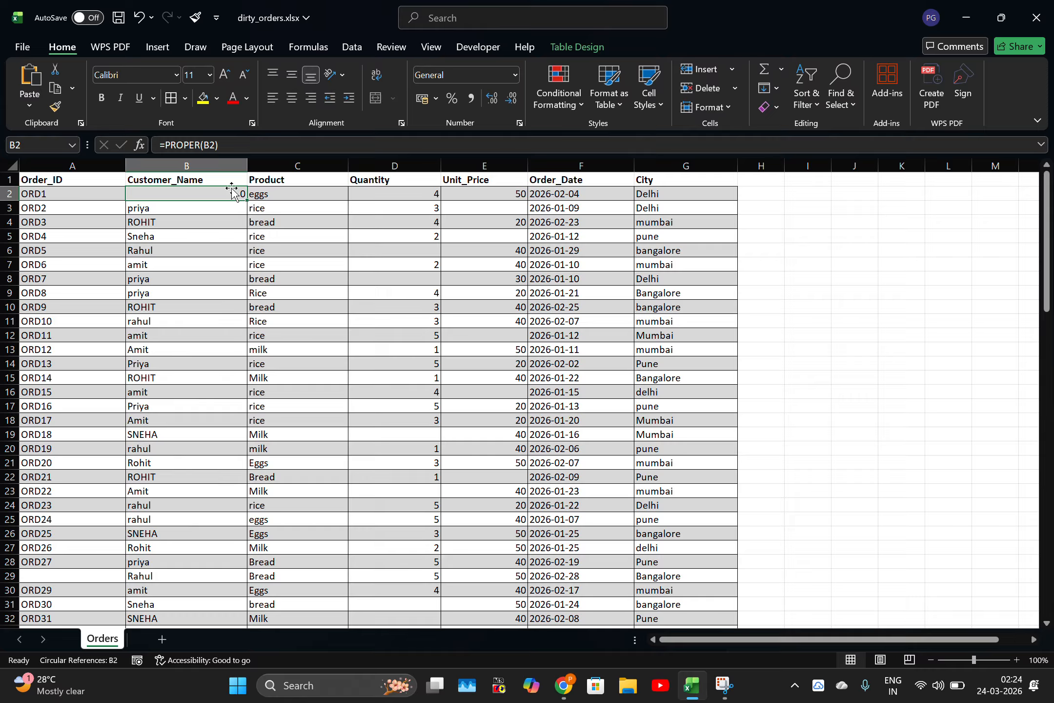
{"action": "key", "text": "ctrl+z"}
{"action": "key", "text": "Up"}
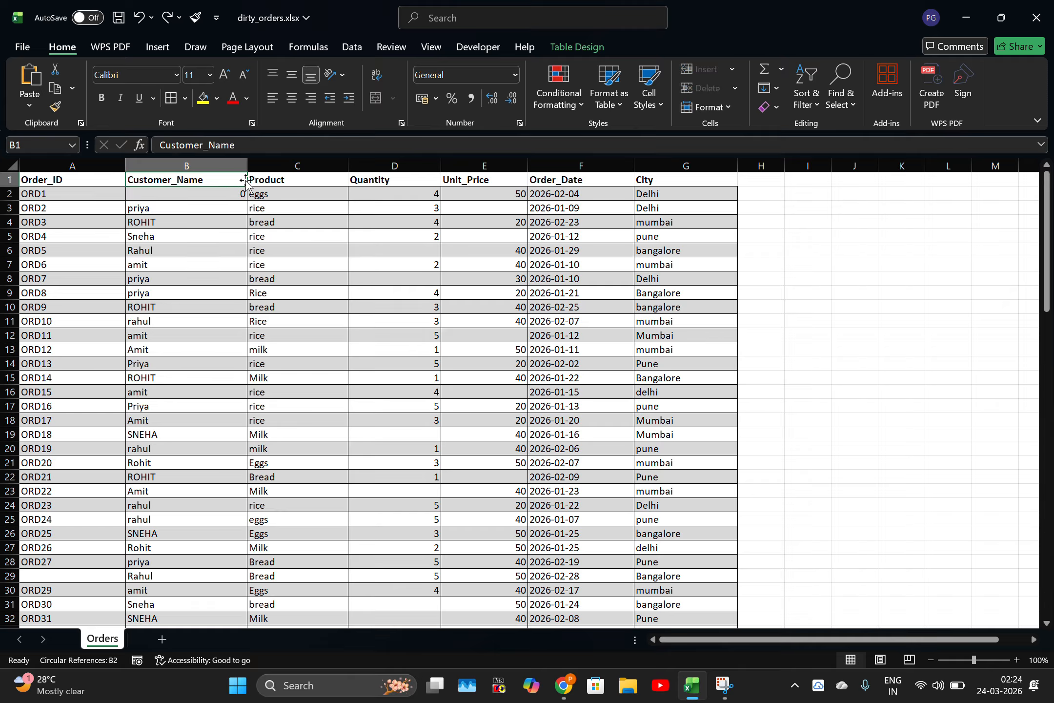
{"action": "double_click", "coordinate": [238, 193]}
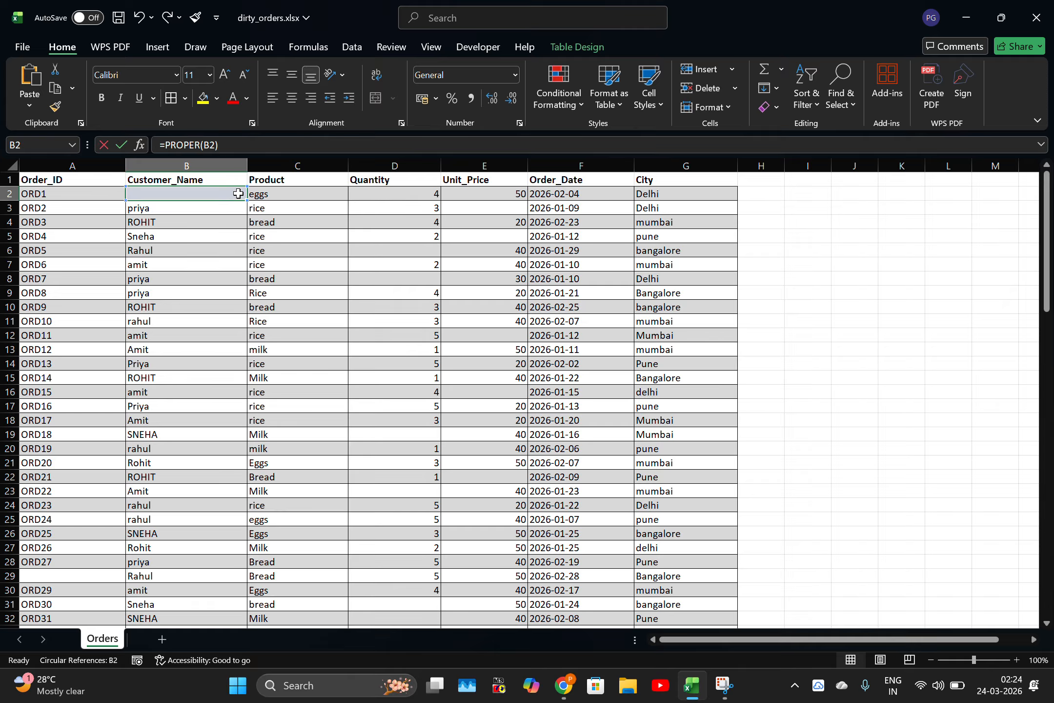
{"action": "type", "text": "Rahul"}
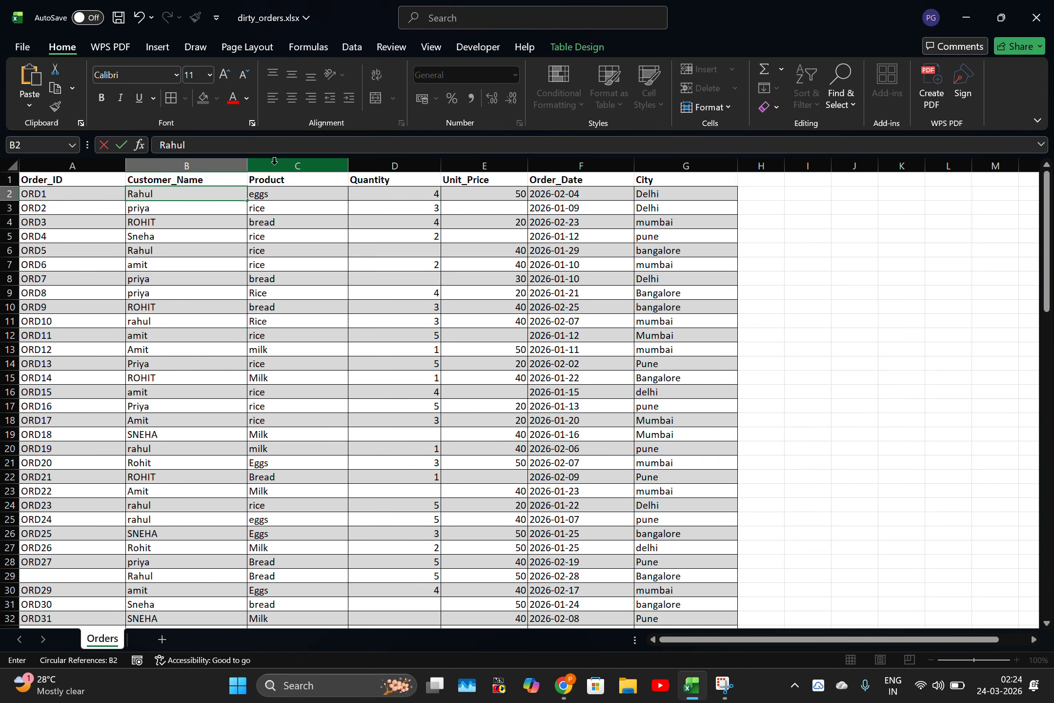
{"action": "left_click", "coordinate": [271, 193]}
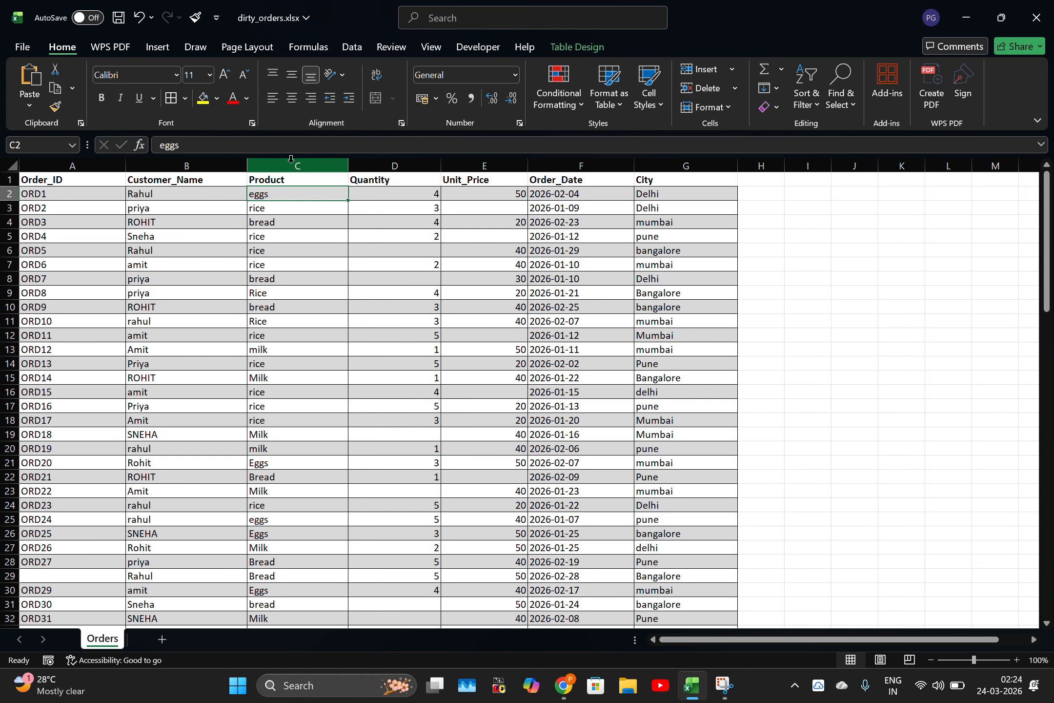
Step: Insert a new column before Product and give it the header Customer_name
{"action": "left_click", "coordinate": [282, 172]}
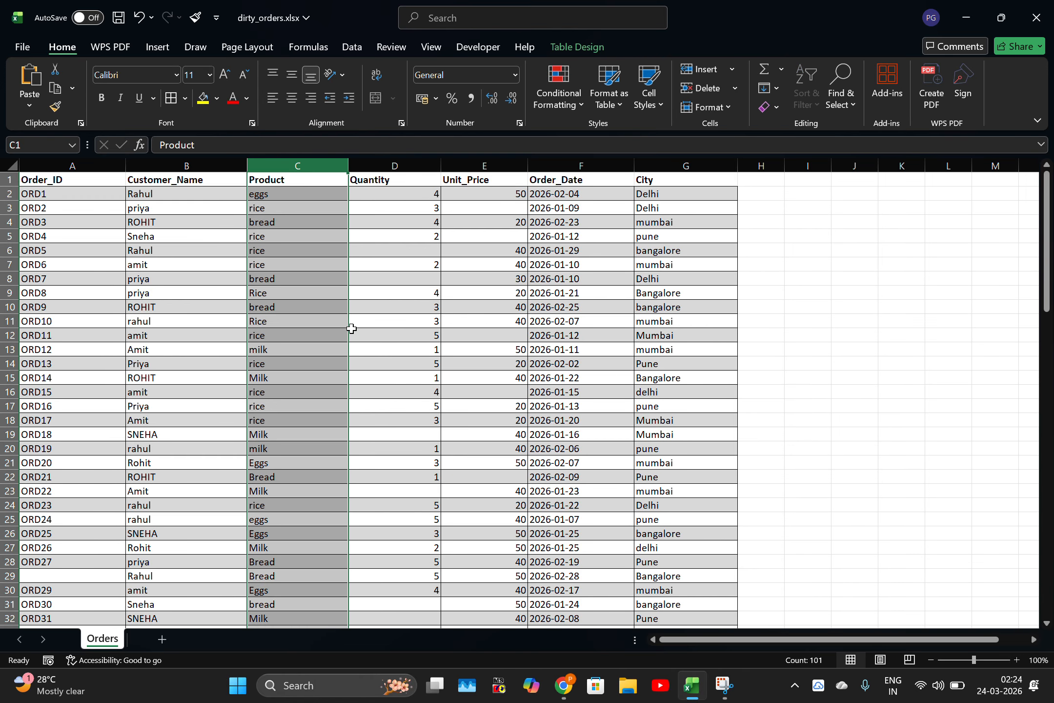
{"action": "key", "text": "ctrl+shift+plus"}
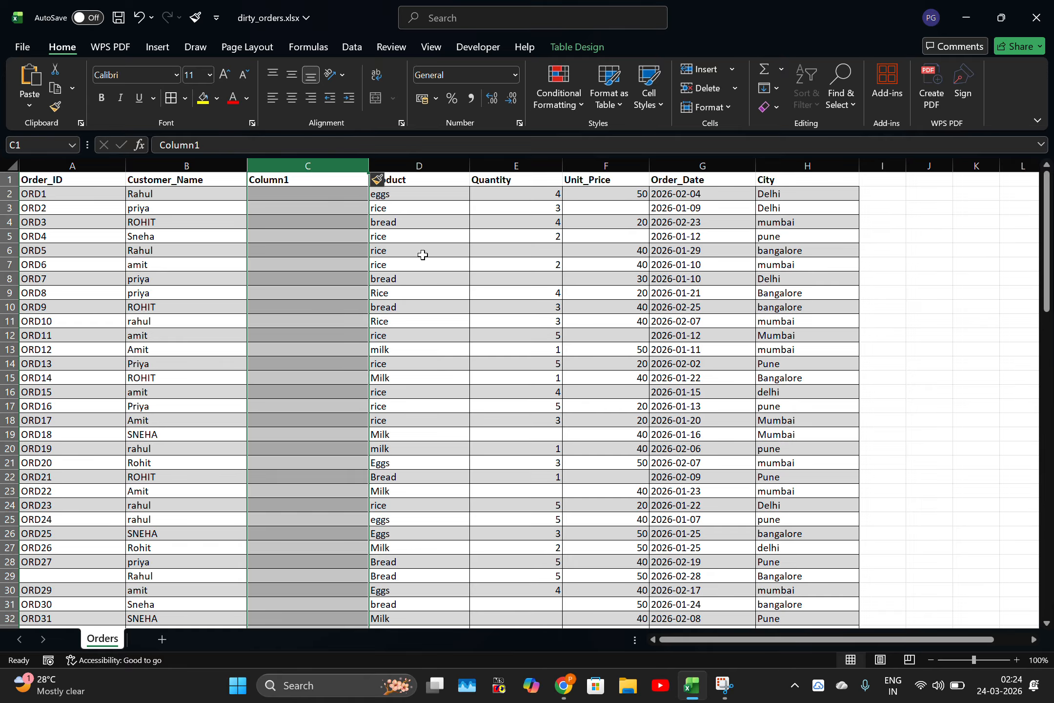
{"action": "left_click", "coordinate": [336, 179]}
{"action": "type", "text": "C"}
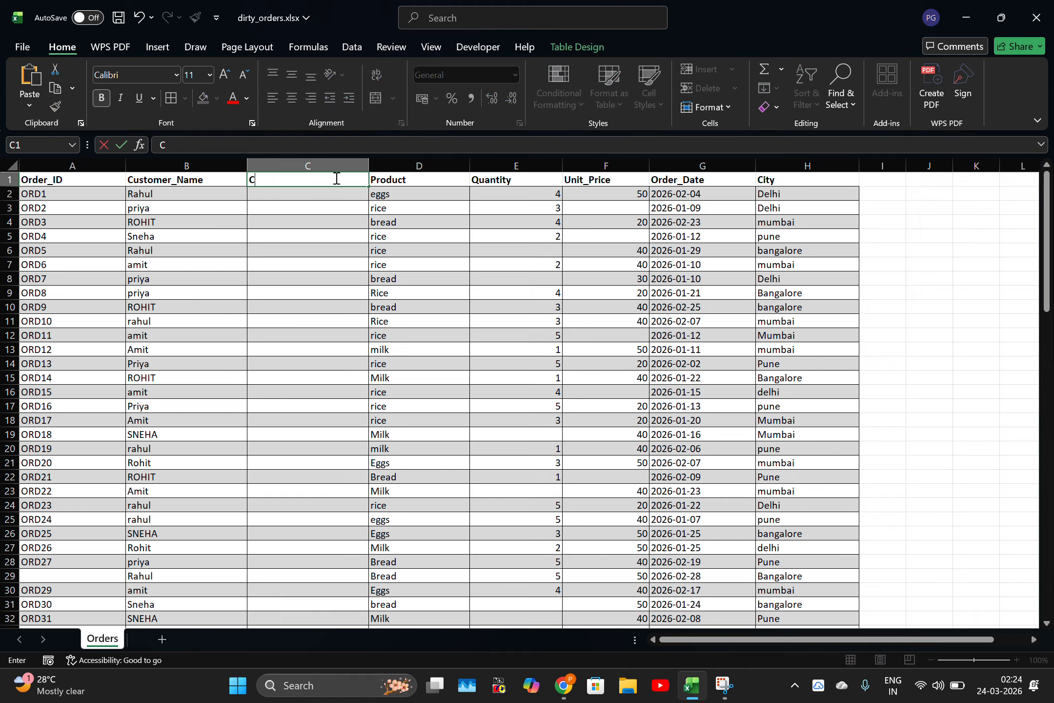
{"action": "type", "text": "ustomer_name"}
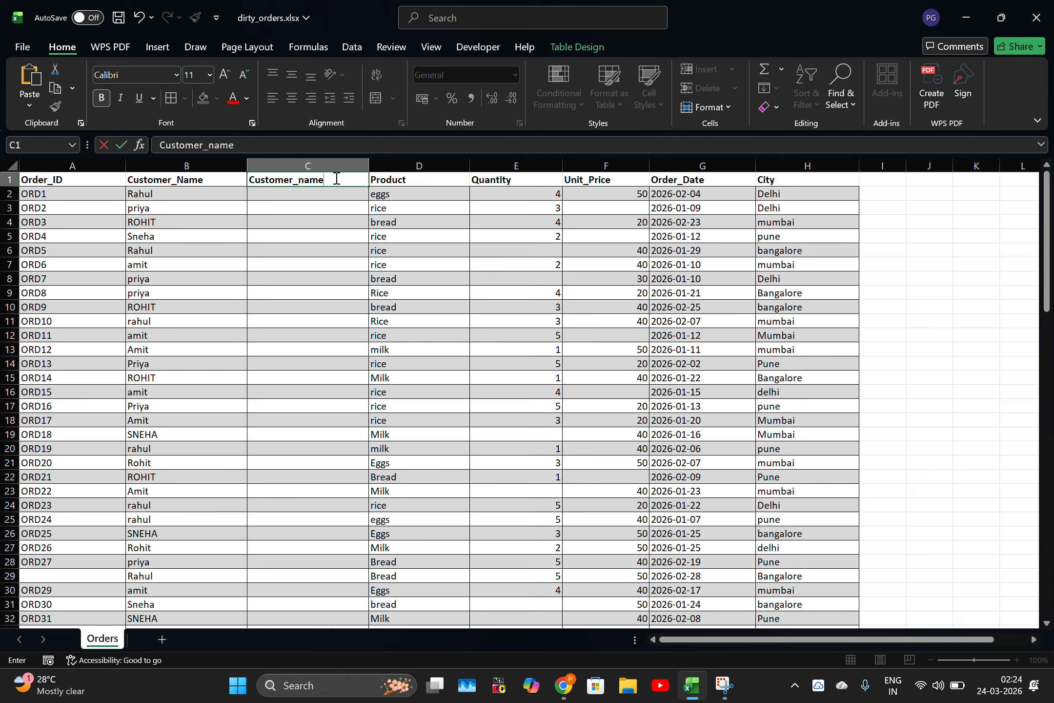
{"action": "key", "text": "Return"}
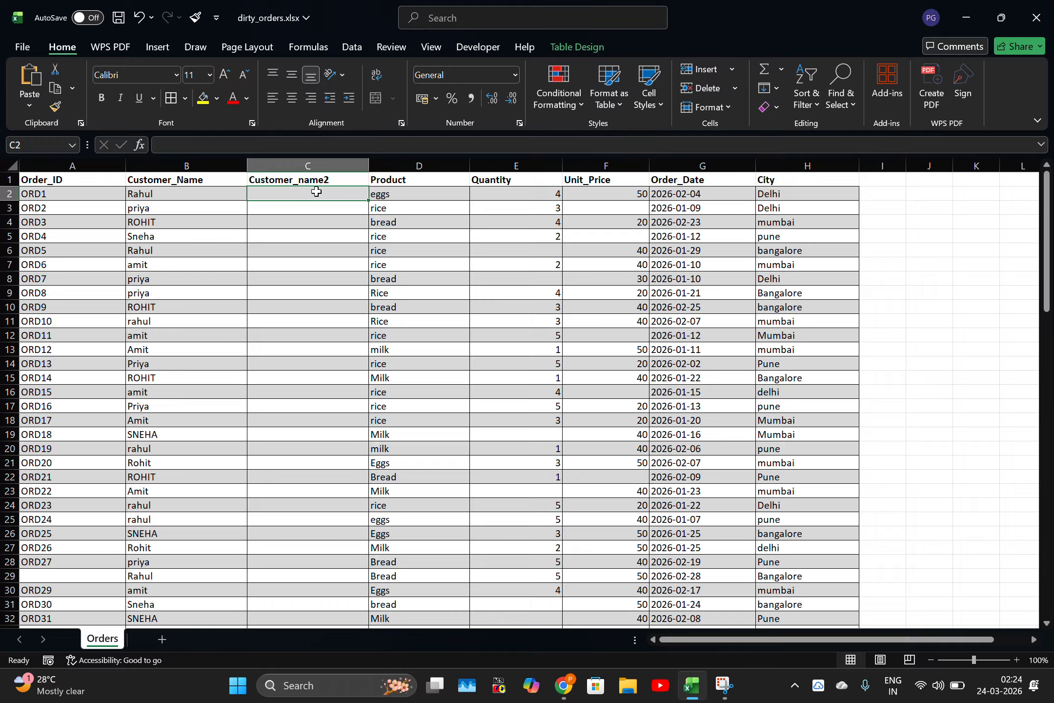
Step: Enter a PROPER formula in cell C2 that references the Customer_Name value in the same row
{"action": "type", "text": "=PROPER(B2)"}
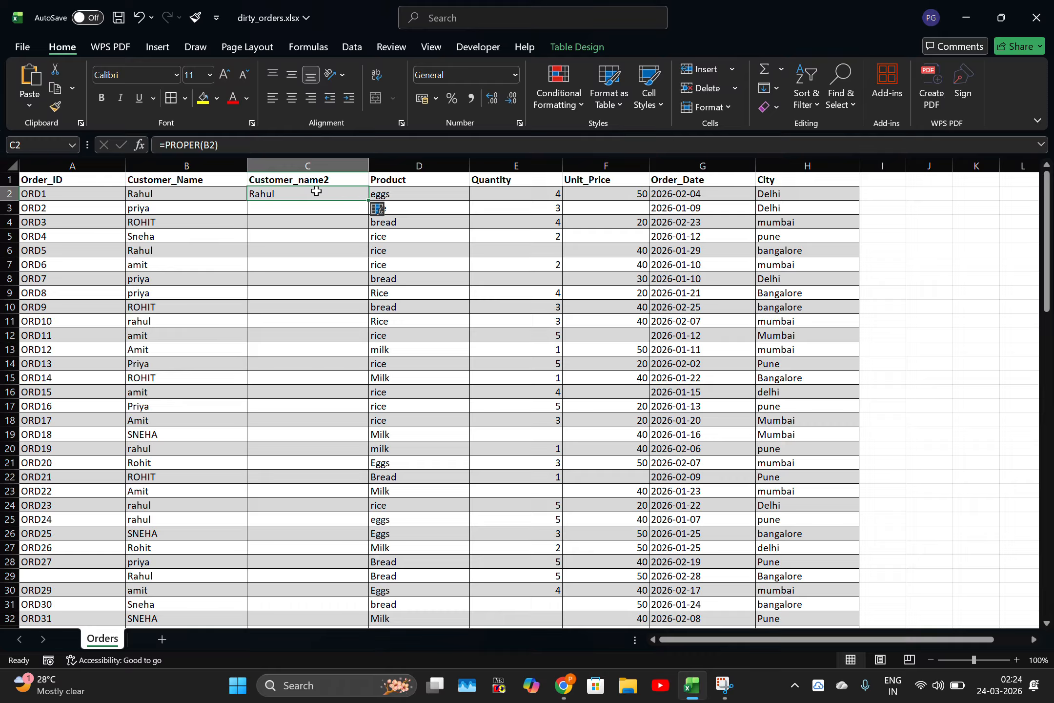
{"action": "double_click", "coordinate": [316, 191]}
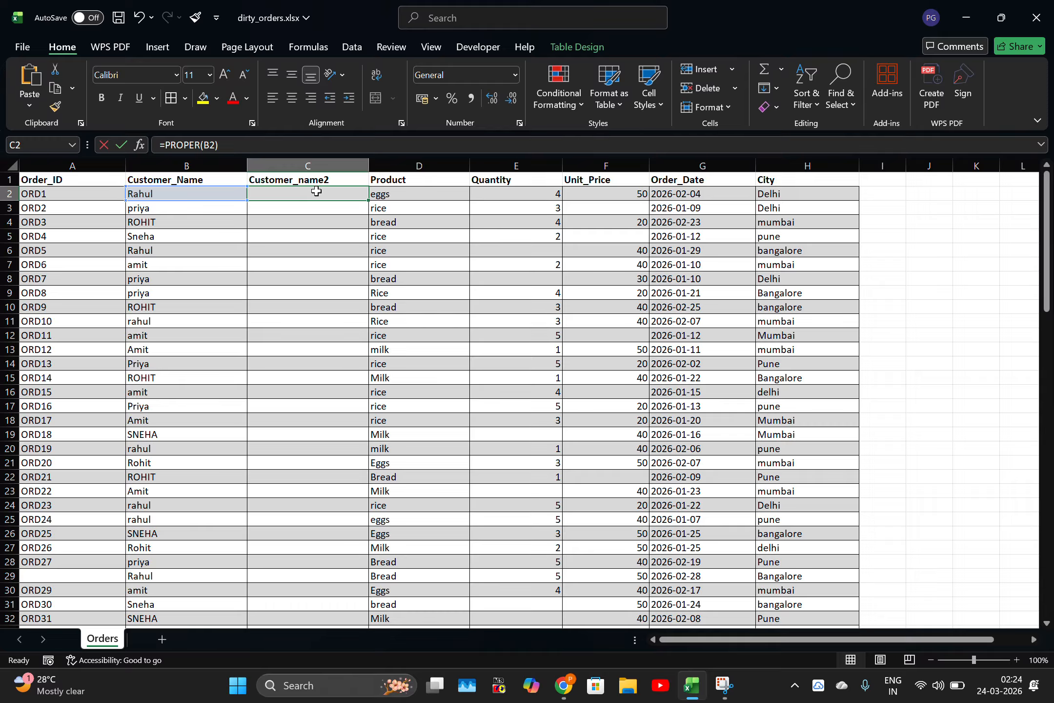
{"action": "key", "text": "BackSpace"}
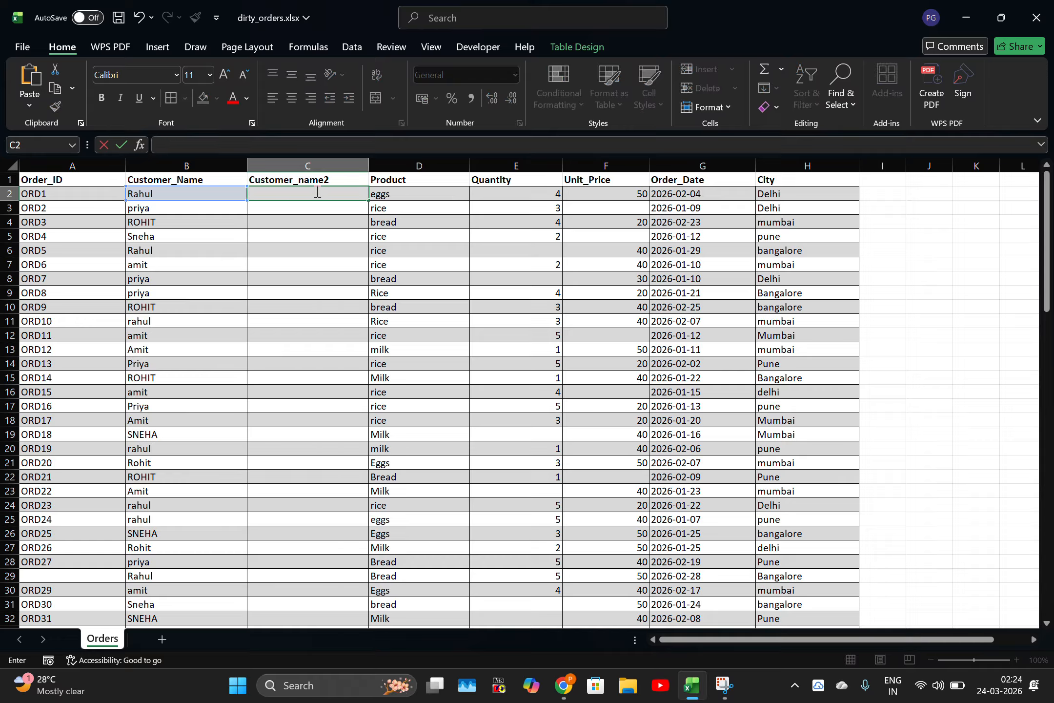
{"action": "type", "text": "=Proper"}
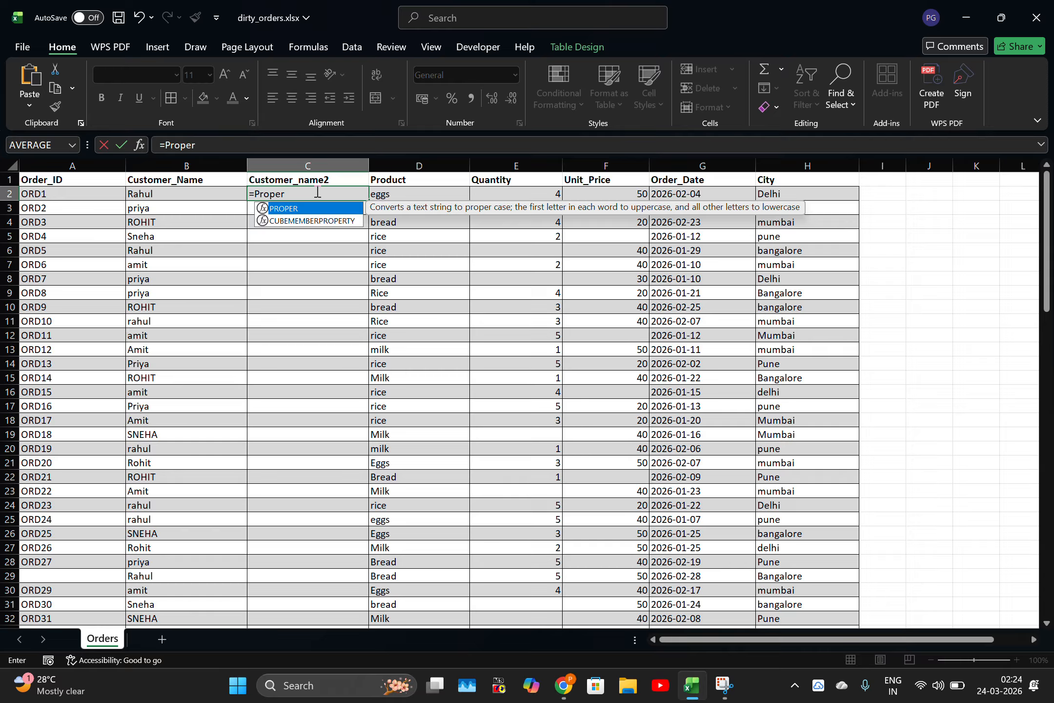
{"action": "key", "text": "Tab"}
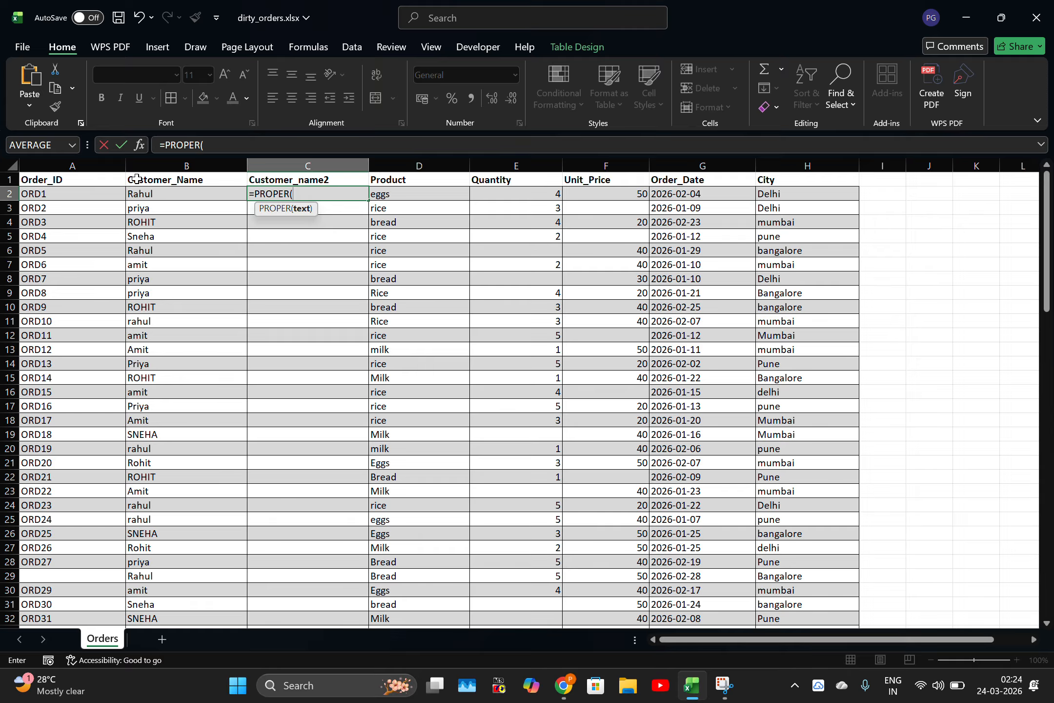
{"action": "left_click", "coordinate": [150, 195]}
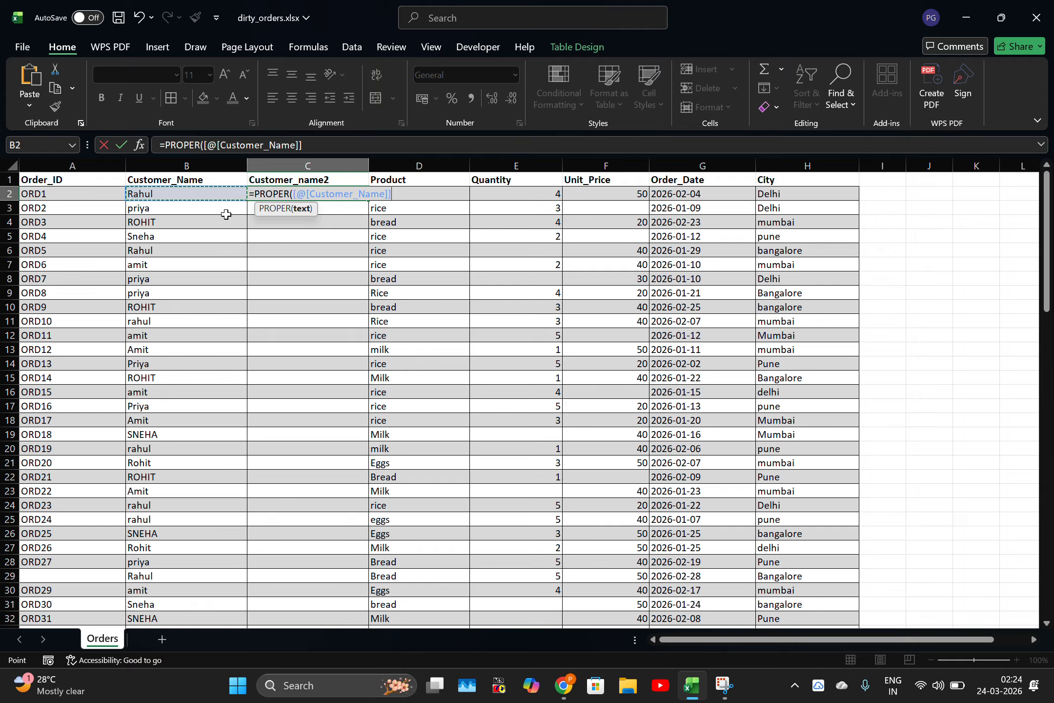
{"action": "key", "text": "Return"}
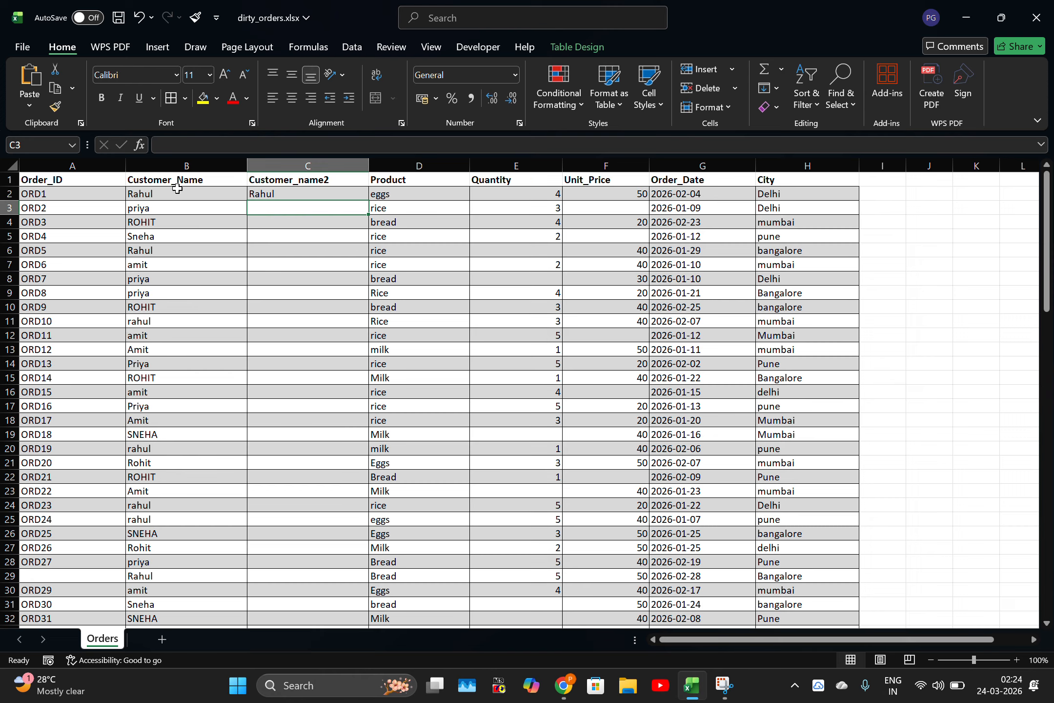
Step: Fill the PROPER formula from C2 down the whole Customer_name2 column
{"action": "left_click", "coordinate": [303, 192]}
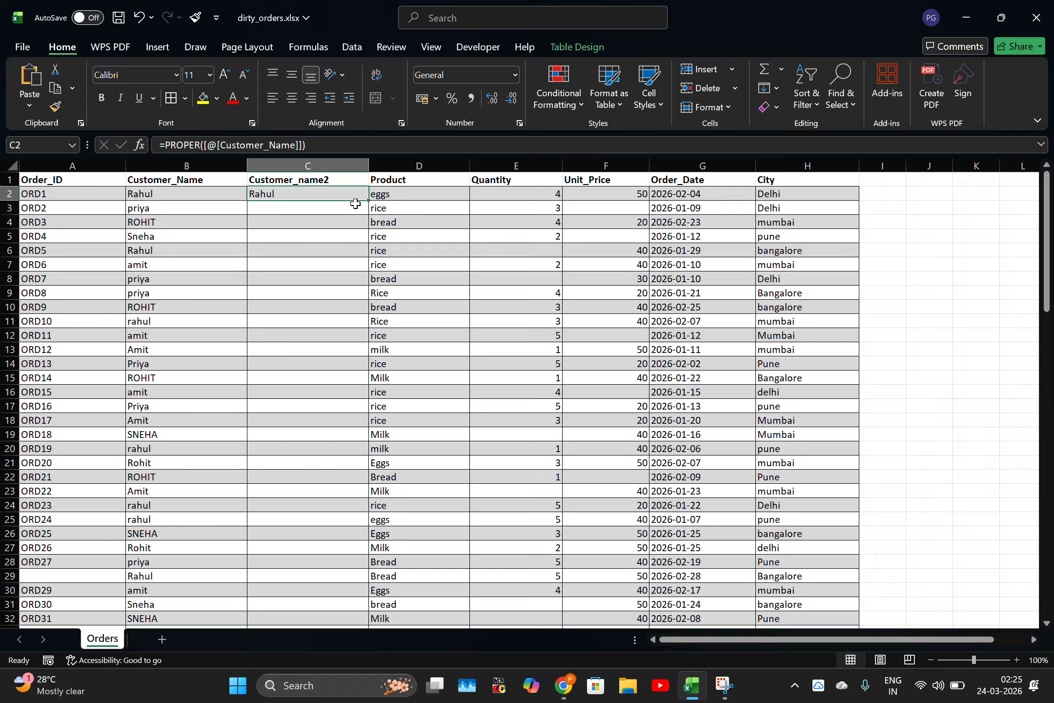
{"action": "double_click", "coordinate": [370, 200]}
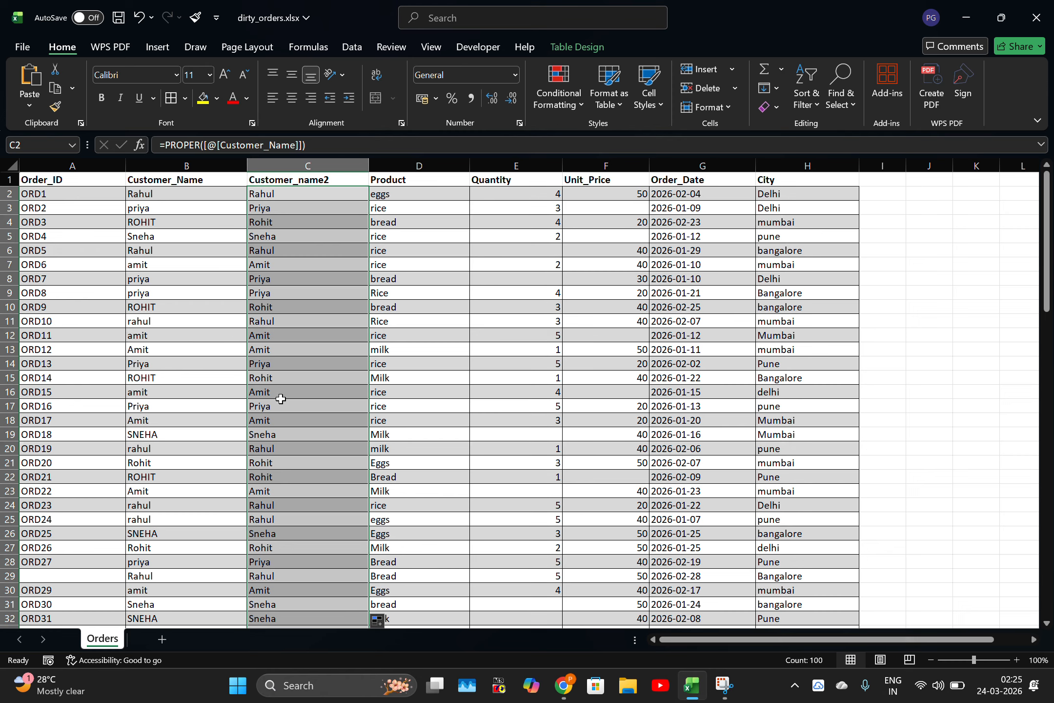
{"action": "left_click", "coordinate": [283, 415]}
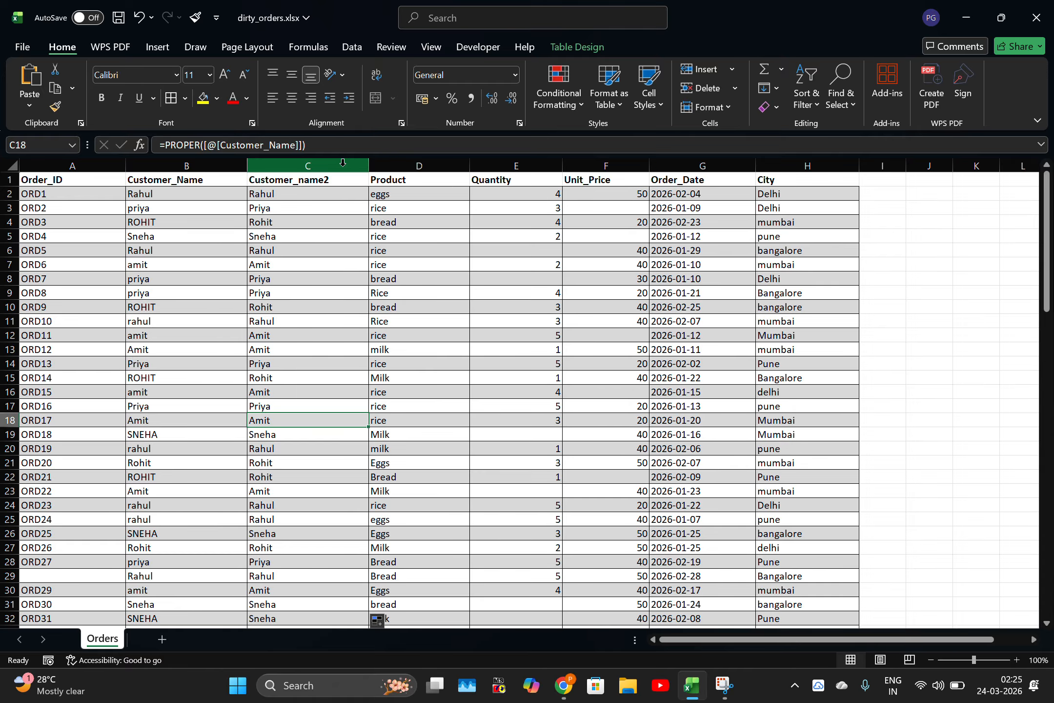
Step: Try clearing the contents of the original Customer_Name column, and undo it
{"action": "left_click", "coordinate": [180, 162]}
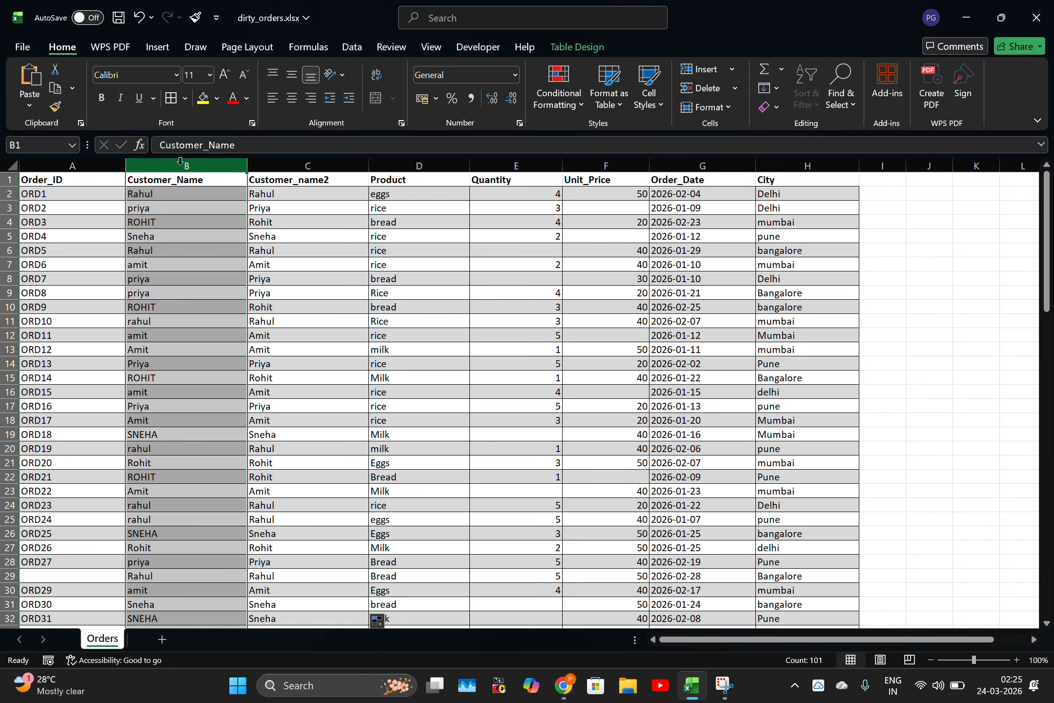
{"action": "right_click", "coordinate": [206, 173]}
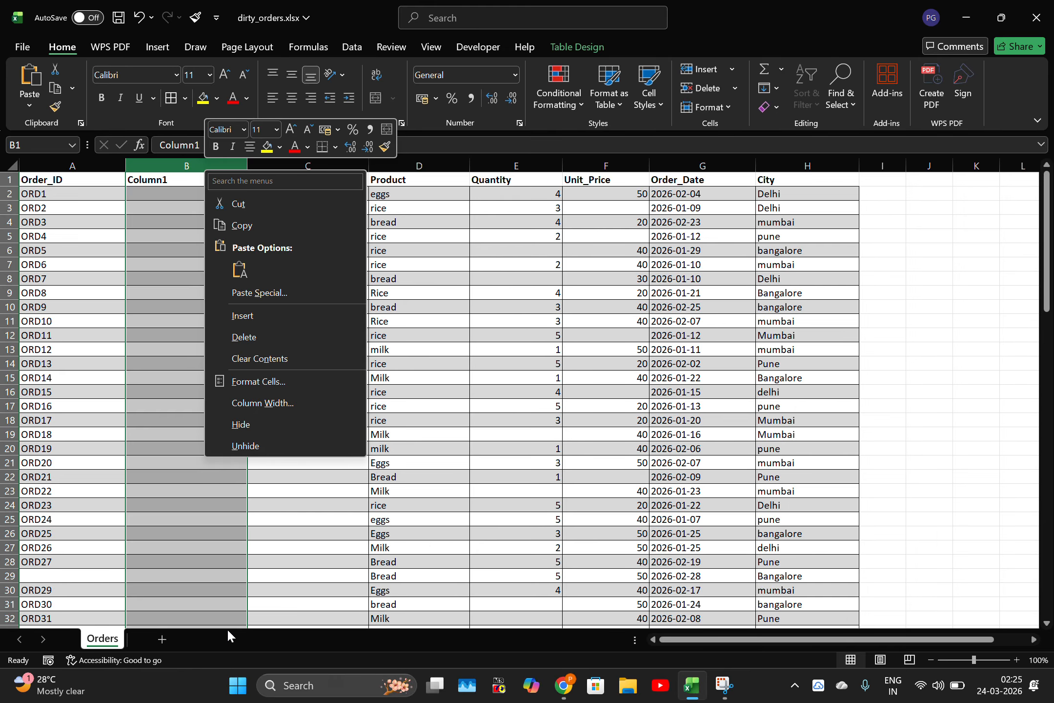
{"action": "key", "text": "Escape"}
{"action": "key", "text": "ctrl+z"}
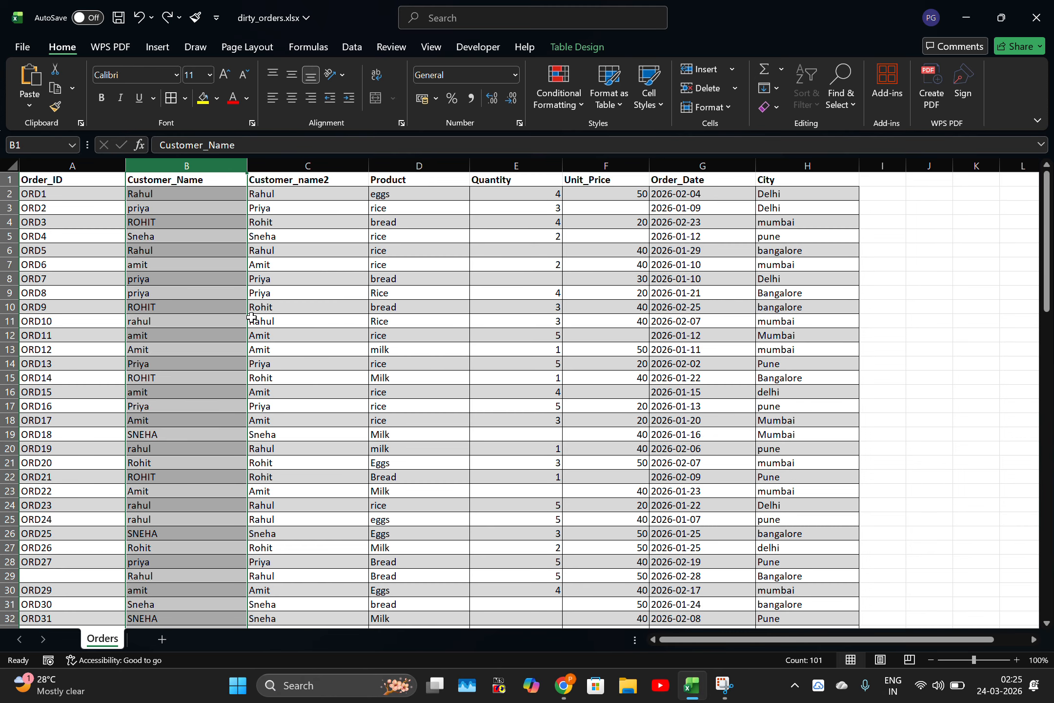
Step: Try to convert the formulas in the entire column C to values by copying it and pasting values over it
{"action": "left_click", "coordinate": [298, 194]}
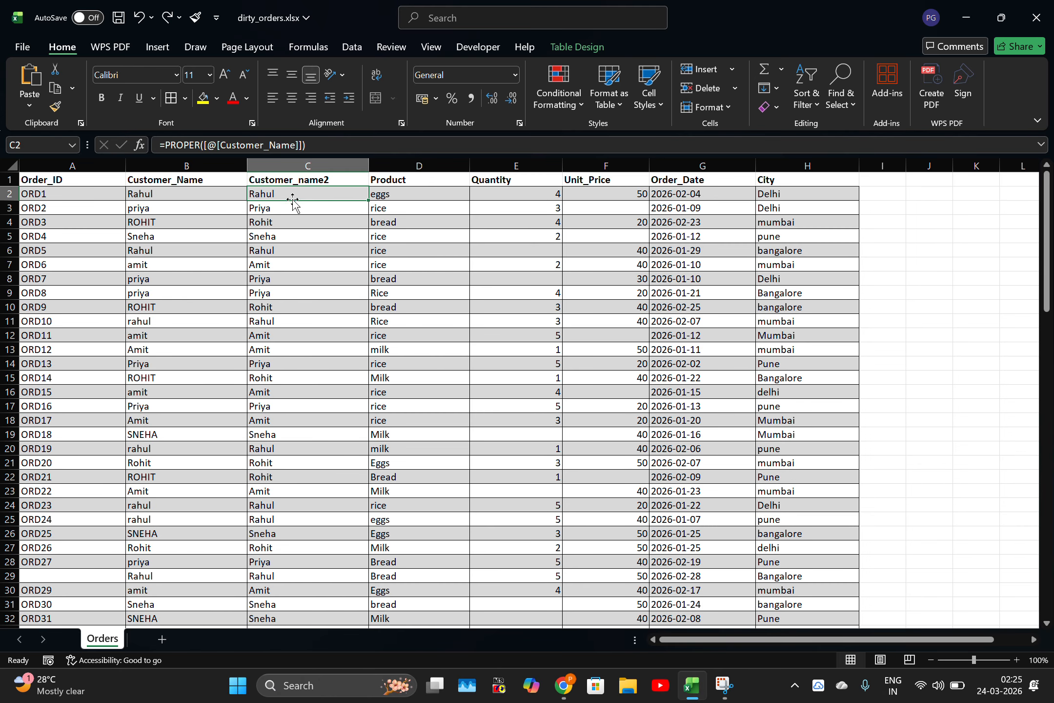
{"action": "left_click", "coordinate": [287, 157]}
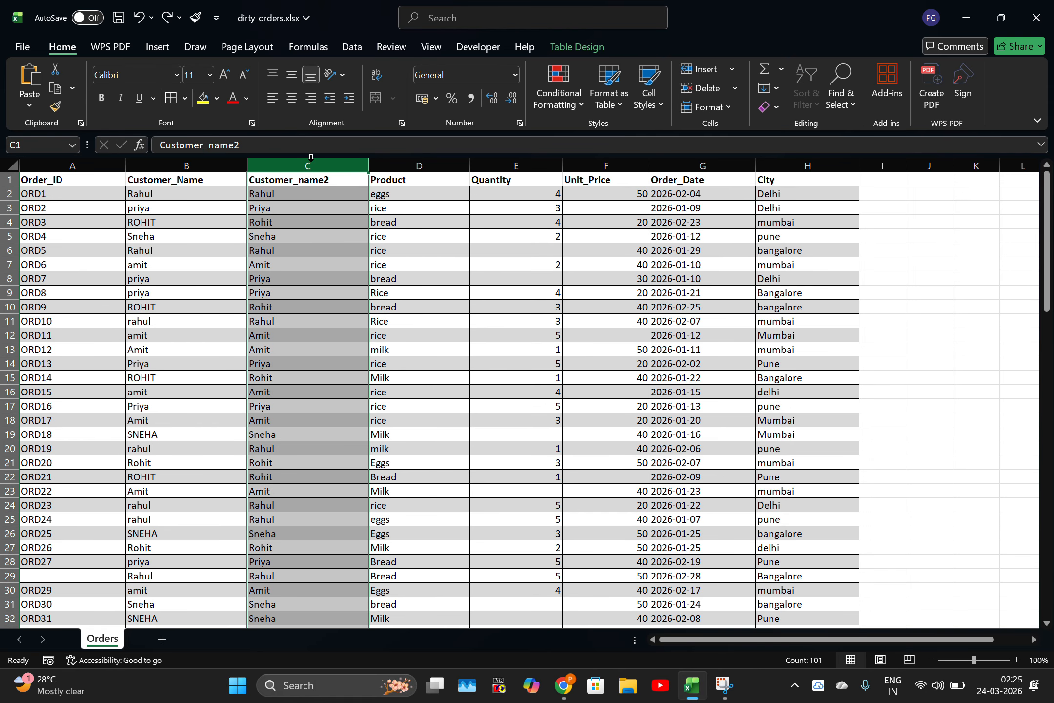
{"action": "key", "text": "ctrl+c"}
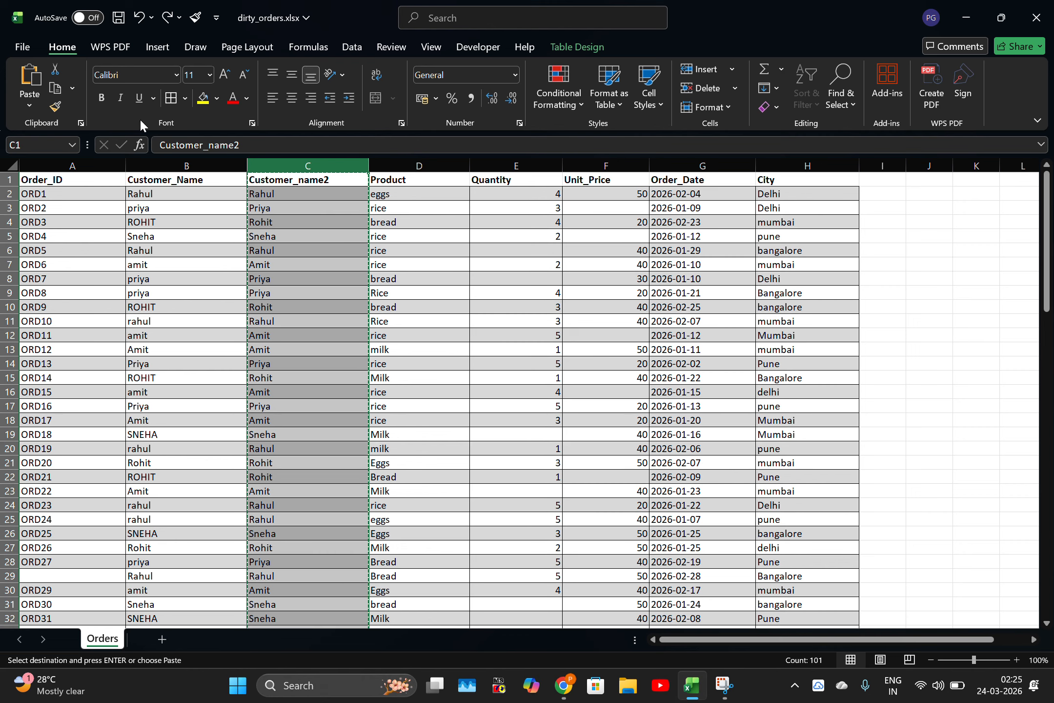
{"action": "left_click", "coordinate": [21, 104]}
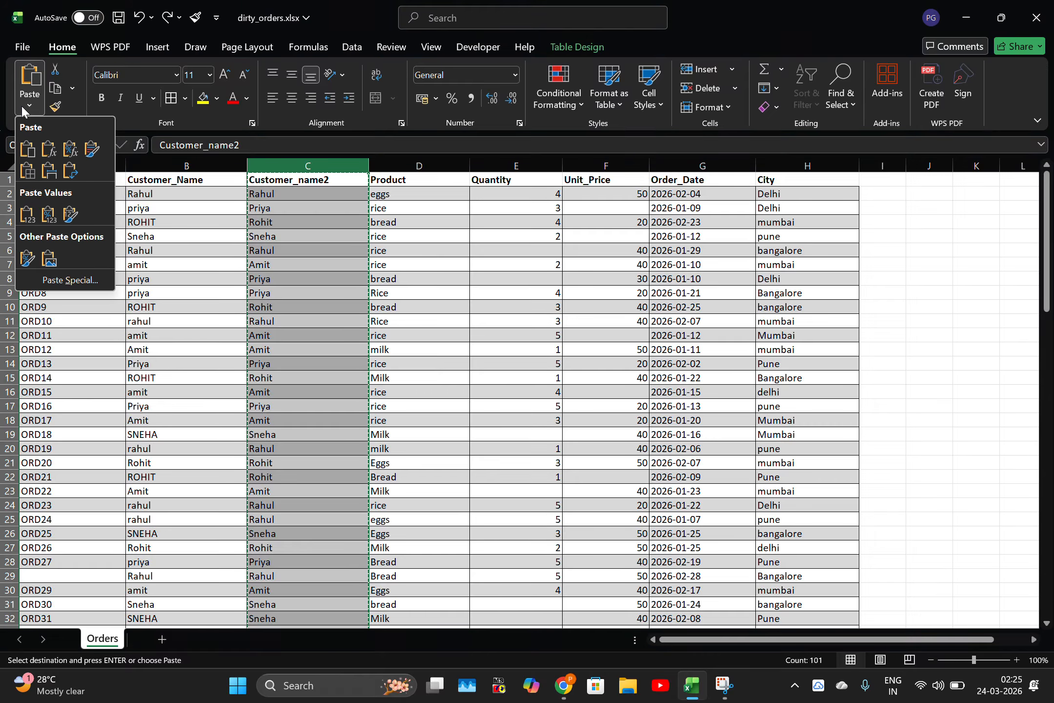
{"action": "left_click", "coordinate": [26, 215]}
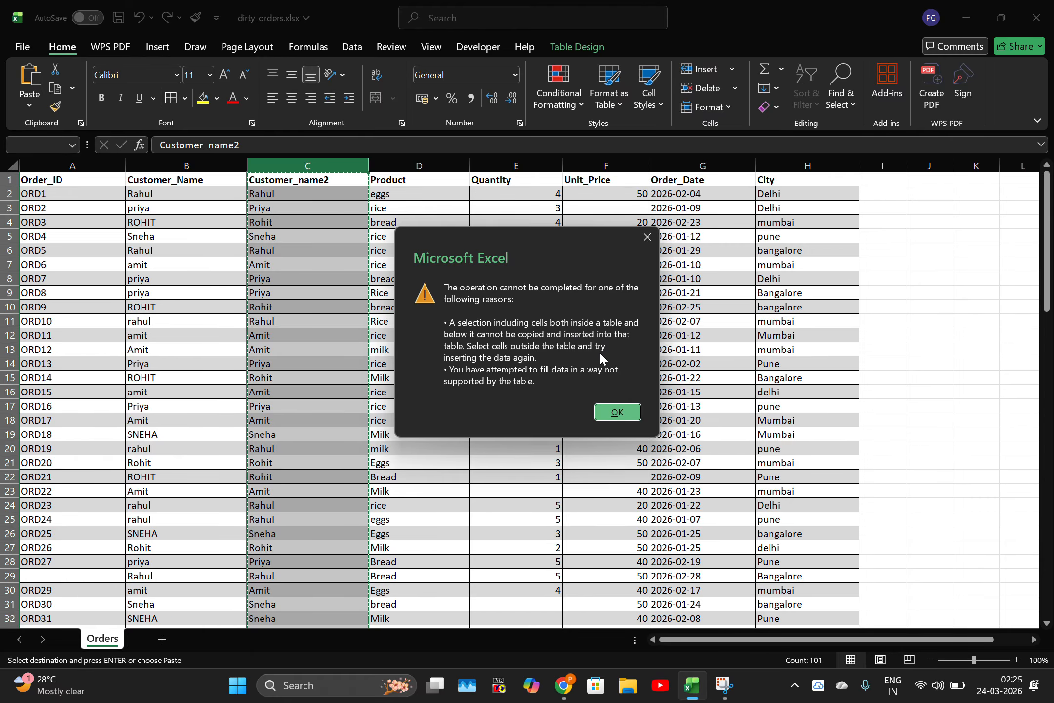
{"action": "left_click", "coordinate": [614, 412]}
Step: Convert the PROPER formulas in Customer_name2 to plain values by copying only the table cells C1:C101 and pasting values over them
{"action": "scroll", "coordinate": [477, 417], "scroll_direction": "down", "scroll_amount": 14}
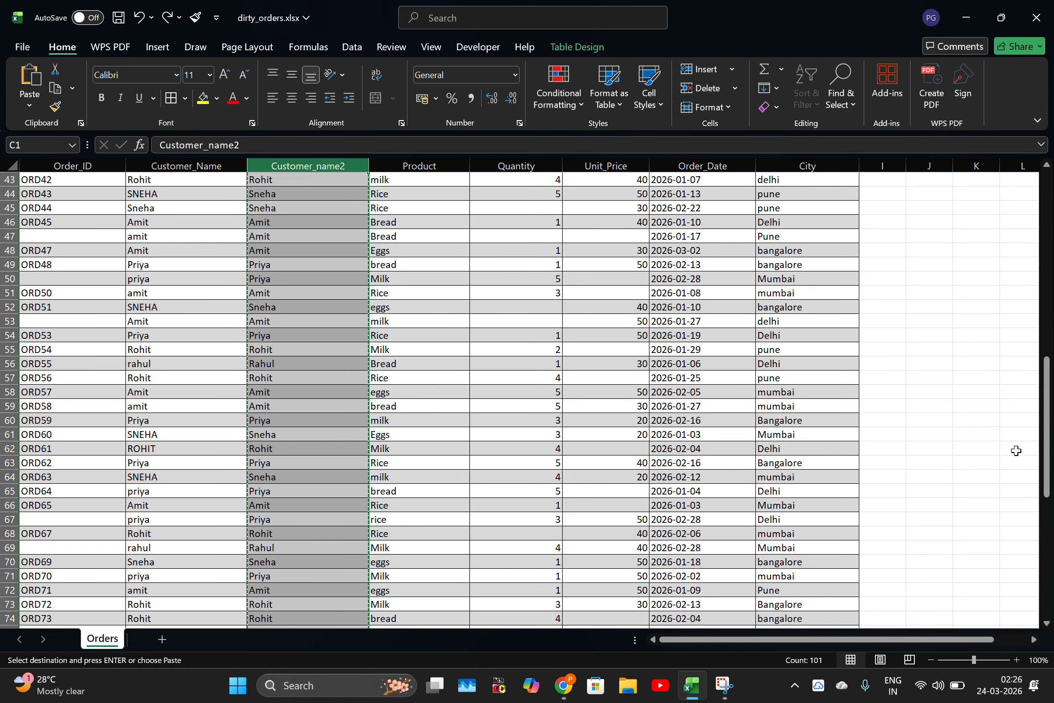
{"action": "left_click_drag", "start_coordinate": [1046, 424], "coordinate": [1045, 544]}
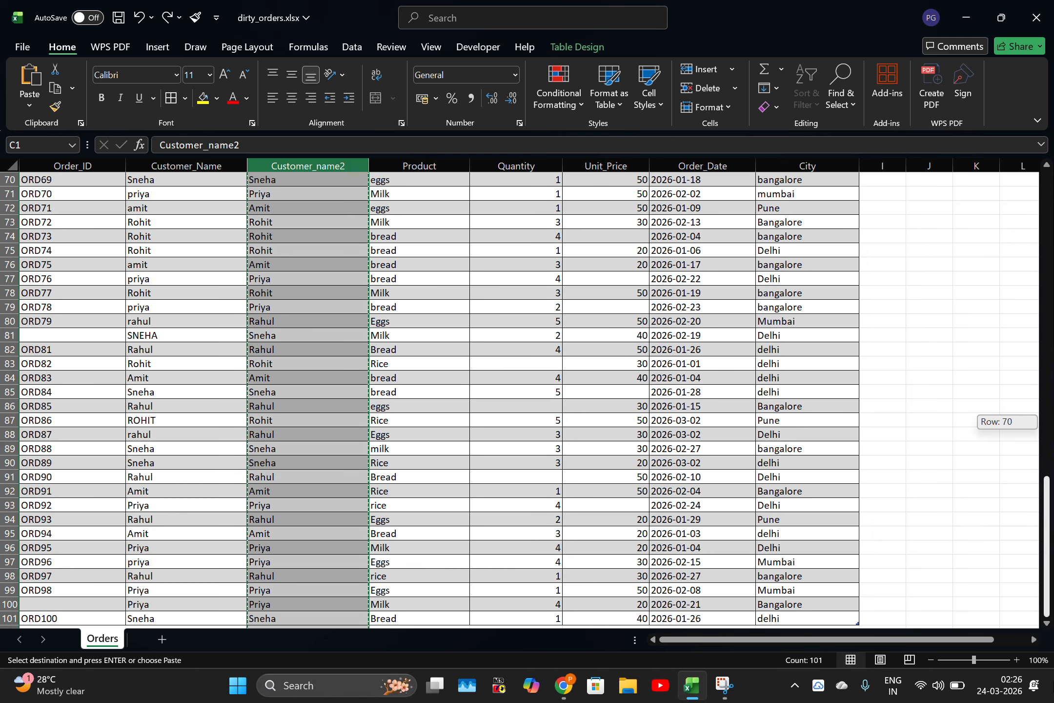
{"action": "scroll", "coordinate": [332, 400], "scroll_direction": "down", "scroll_amount": 8}
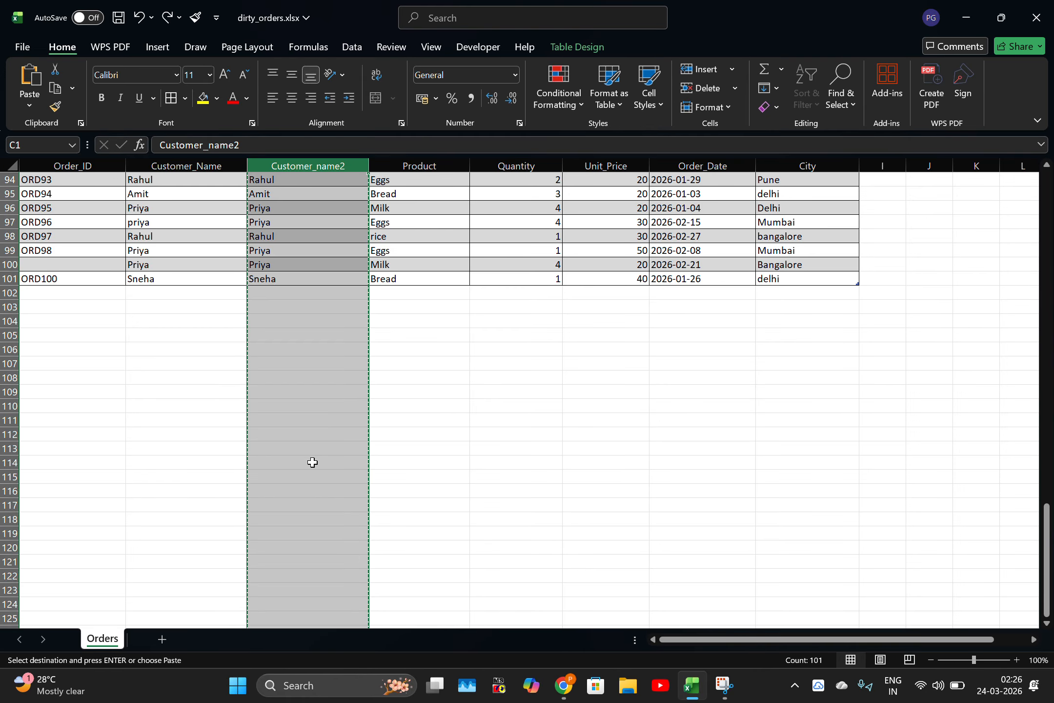
{"action": "scroll", "coordinate": [312, 462], "scroll_direction": "up", "scroll_amount": 2}
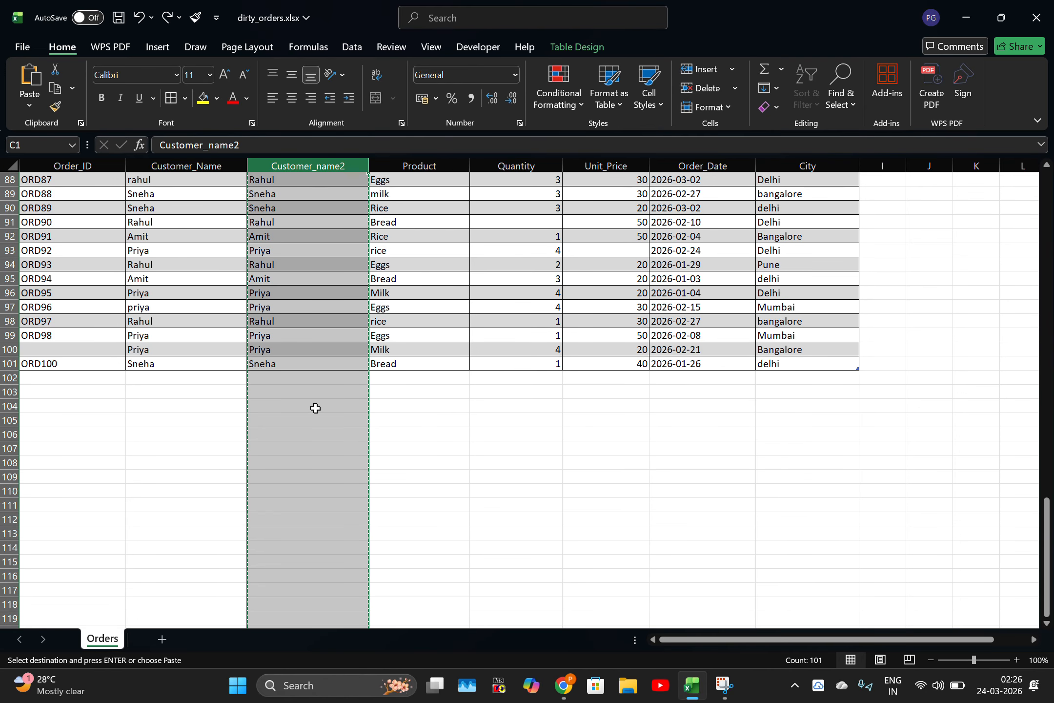
{"action": "left_click", "coordinate": [305, 363]}
{"action": "key", "text": "Escape"}
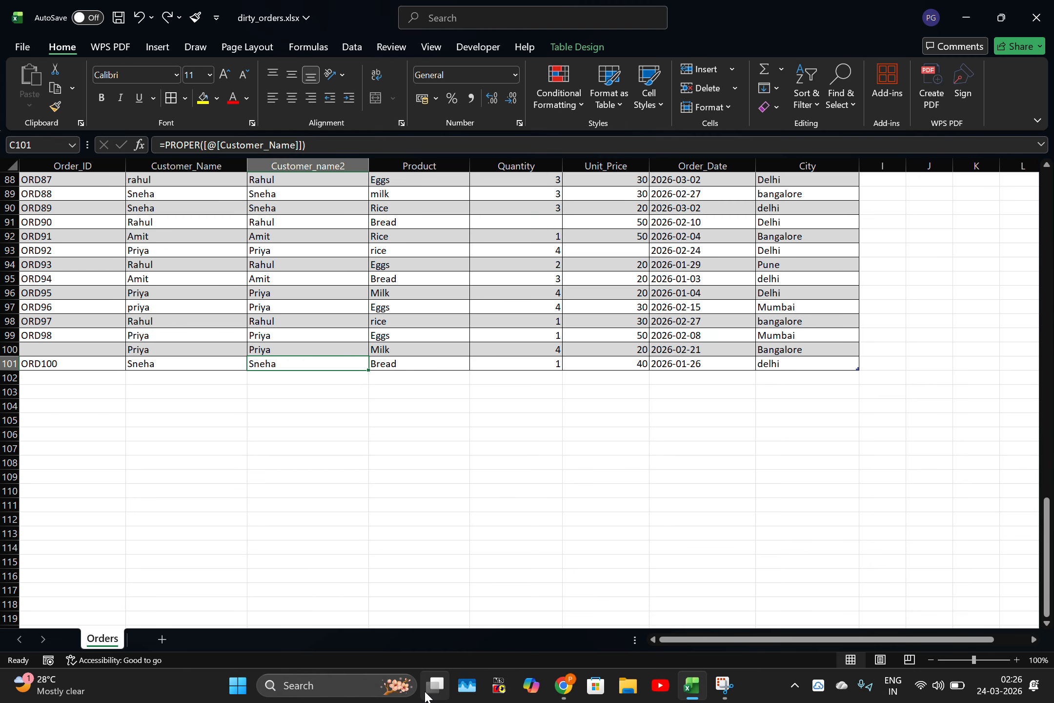
{"action": "key", "text": "ctrl+shift+Up"}
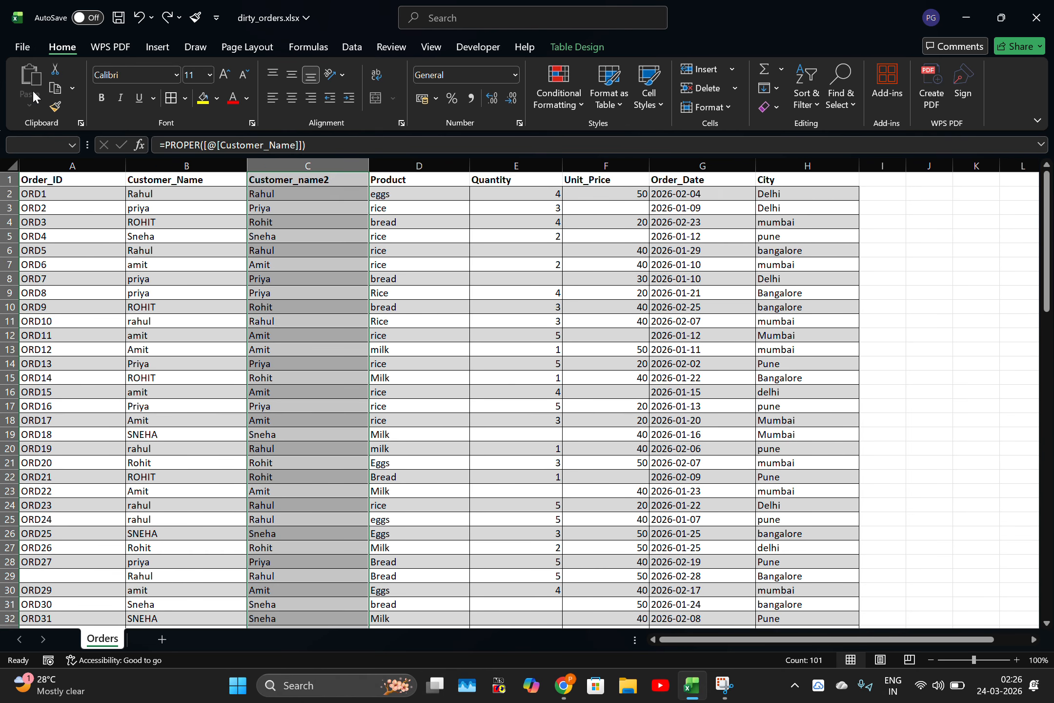
{"action": "key", "text": "ctrl+c"}
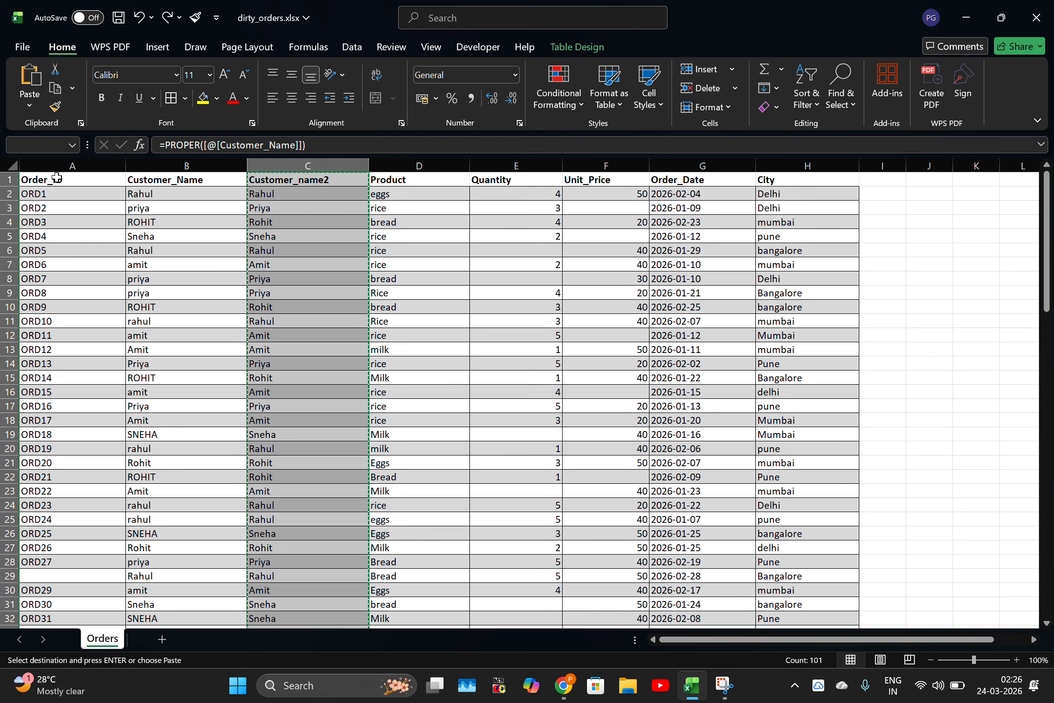
{"action": "left_click", "coordinate": [31, 99]}
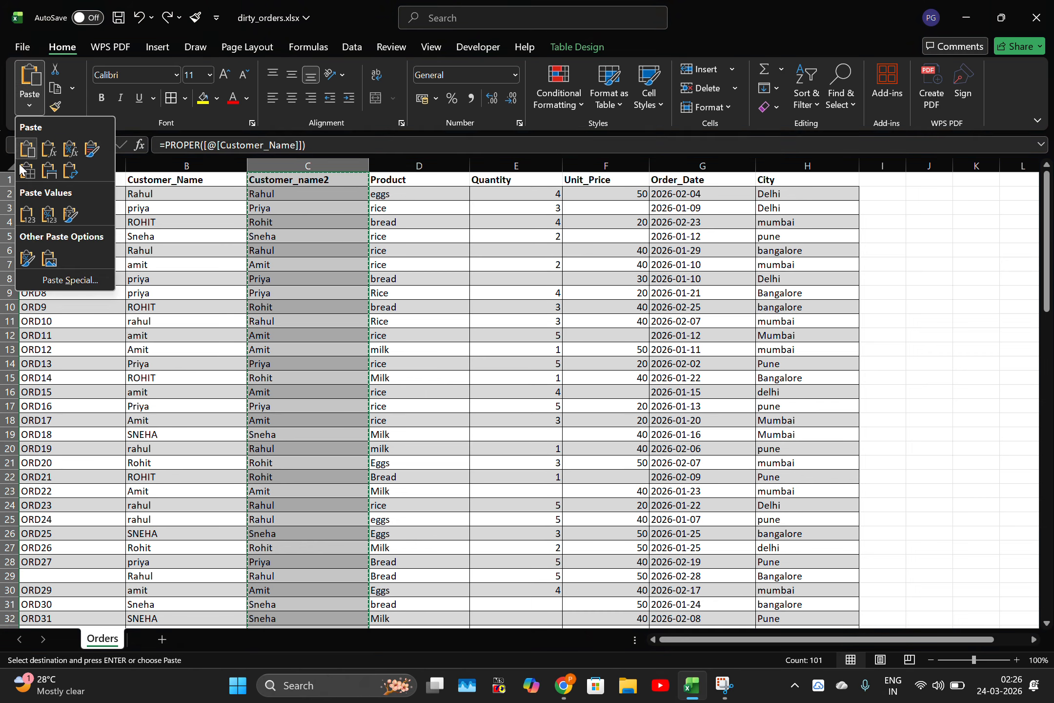
{"action": "left_click", "coordinate": [24, 213]}
{"action": "scroll", "coordinate": [268, 253], "scroll_direction": "up", "scroll_amount": 7}
{"action": "key", "text": "Escape"}
{"action": "scroll", "coordinate": [269, 253], "scroll_direction": "down", "scroll_amount": 7}
{"action": "scroll", "coordinate": [314, 326], "scroll_direction": "up", "scroll_amount": 20}
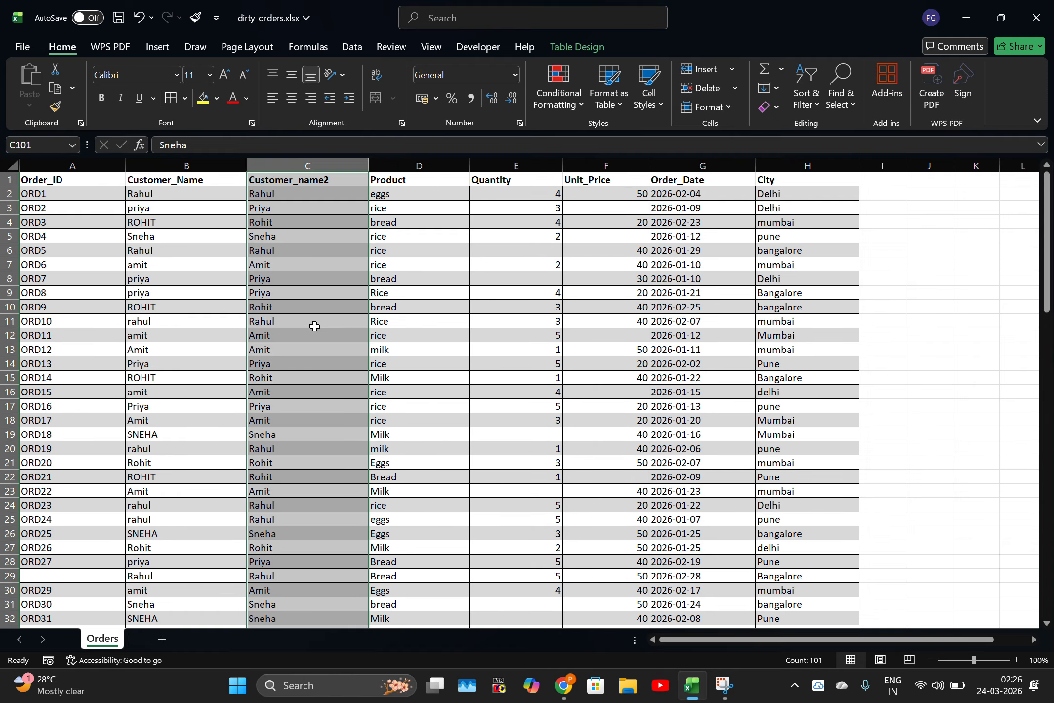
Step: Check several cells in the Customer_name2 column to see whether they hold plain values instead of formulas
{"action": "left_click", "coordinate": [289, 181]}
{"action": "left_click", "coordinate": [290, 194]}
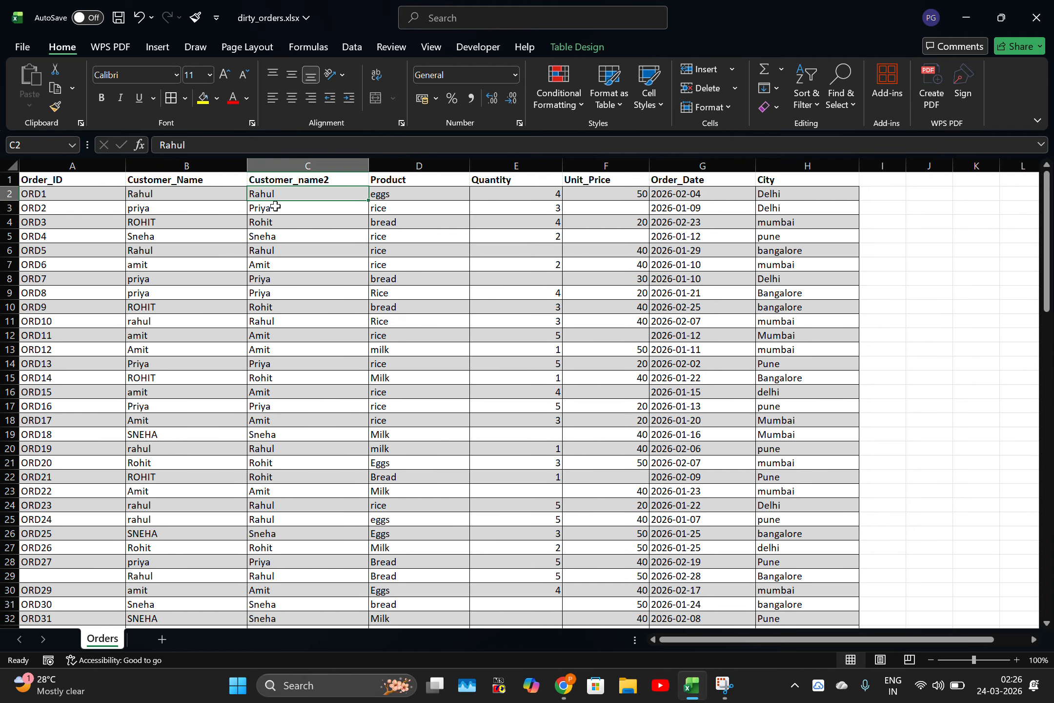
{"action": "scroll", "coordinate": [291, 206], "scroll_direction": "up", "scroll_amount": 3}
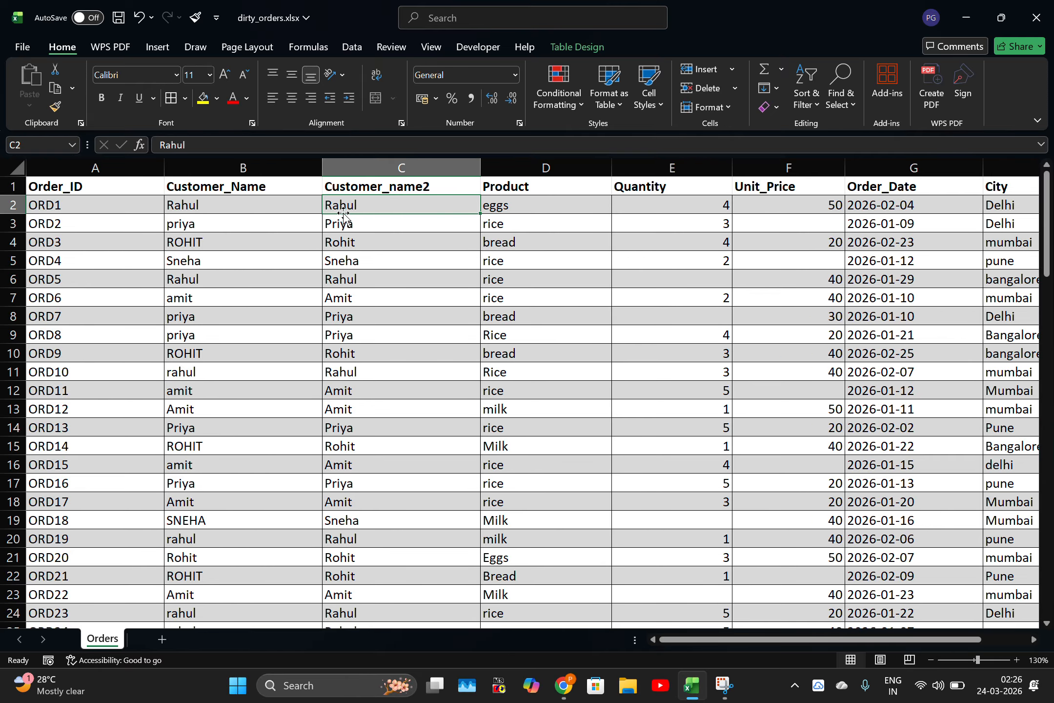
{"action": "left_click", "coordinate": [399, 228]}
{"action": "left_click", "coordinate": [389, 200]}
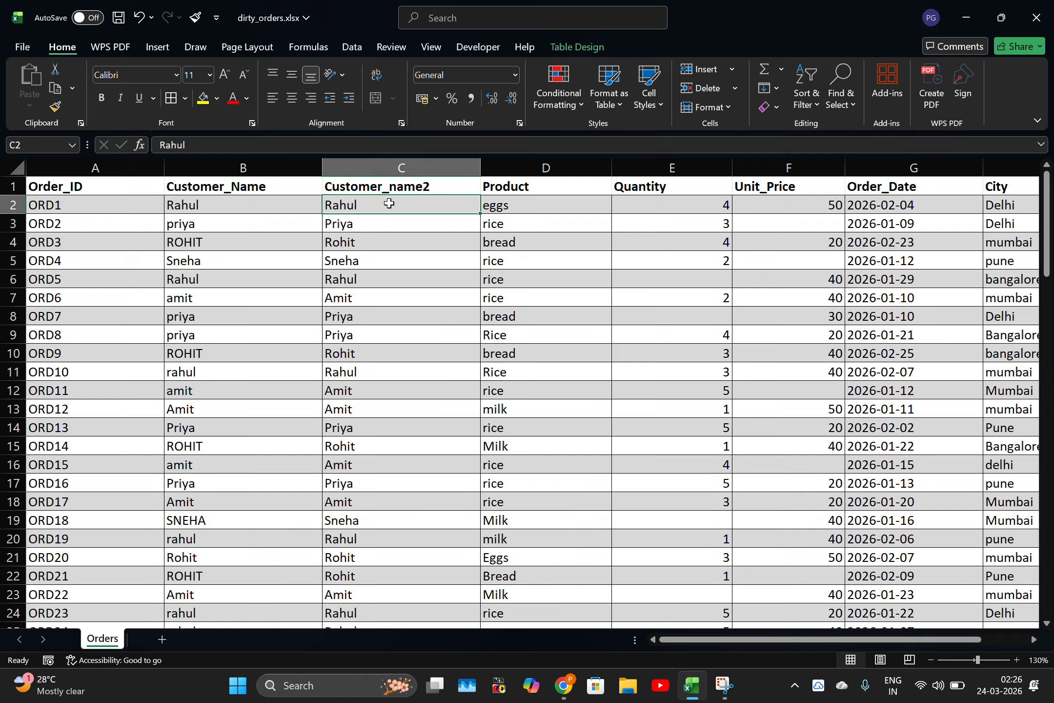
{"action": "left_click", "coordinate": [398, 241]}
{"action": "left_click", "coordinate": [400, 264]}
{"action": "left_click", "coordinate": [402, 284]}
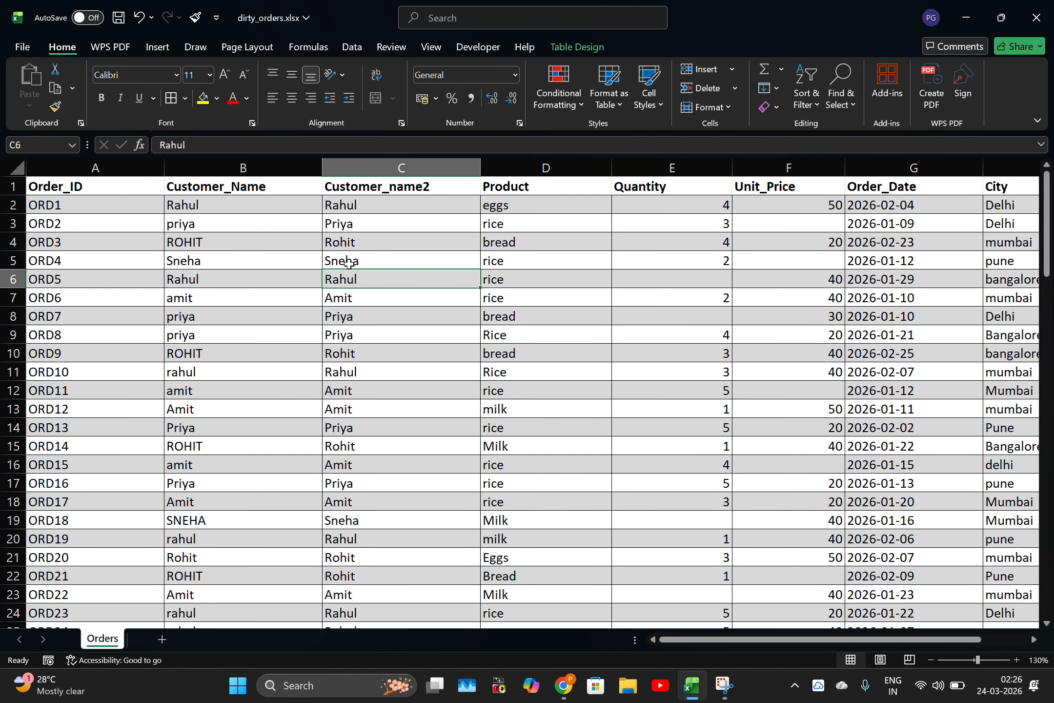
Step: Delete the original Customer_Name column B from the orders sheet
{"action": "left_click", "coordinate": [241, 168]}
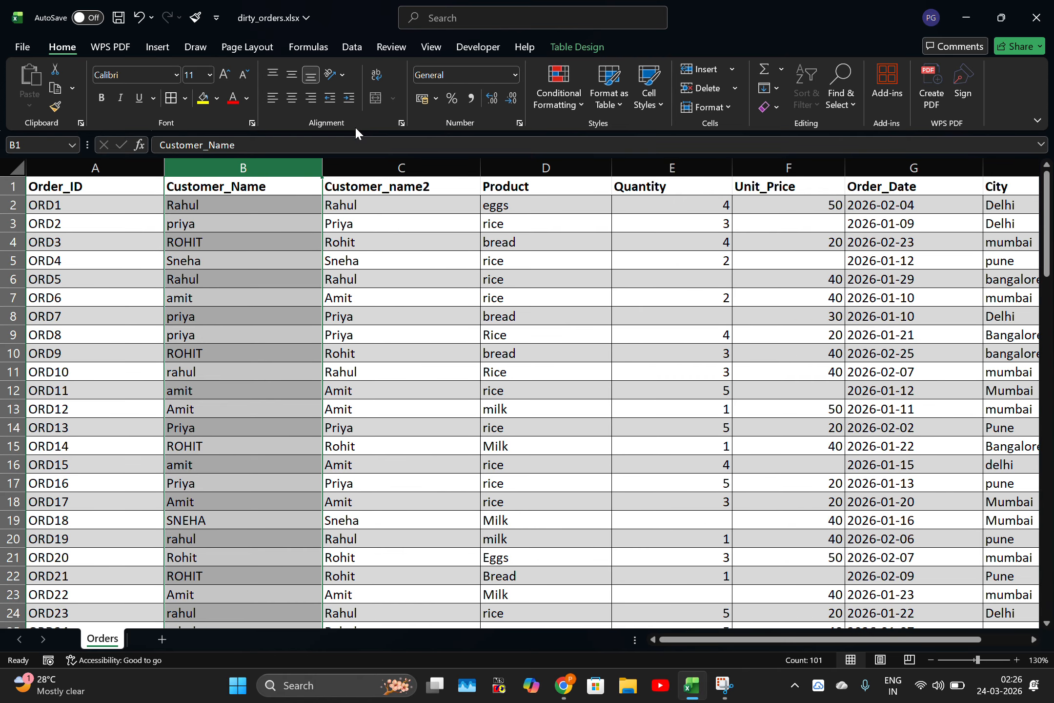
{"action": "right_click", "coordinate": [224, 174]}
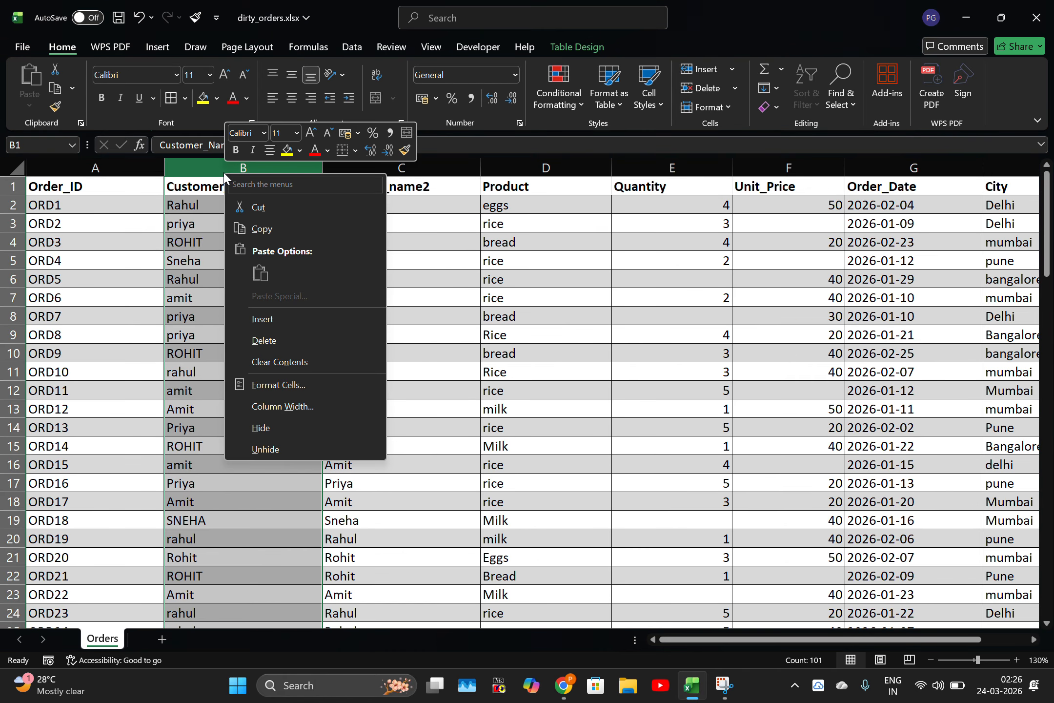
{"action": "left_click", "coordinate": [296, 337]}
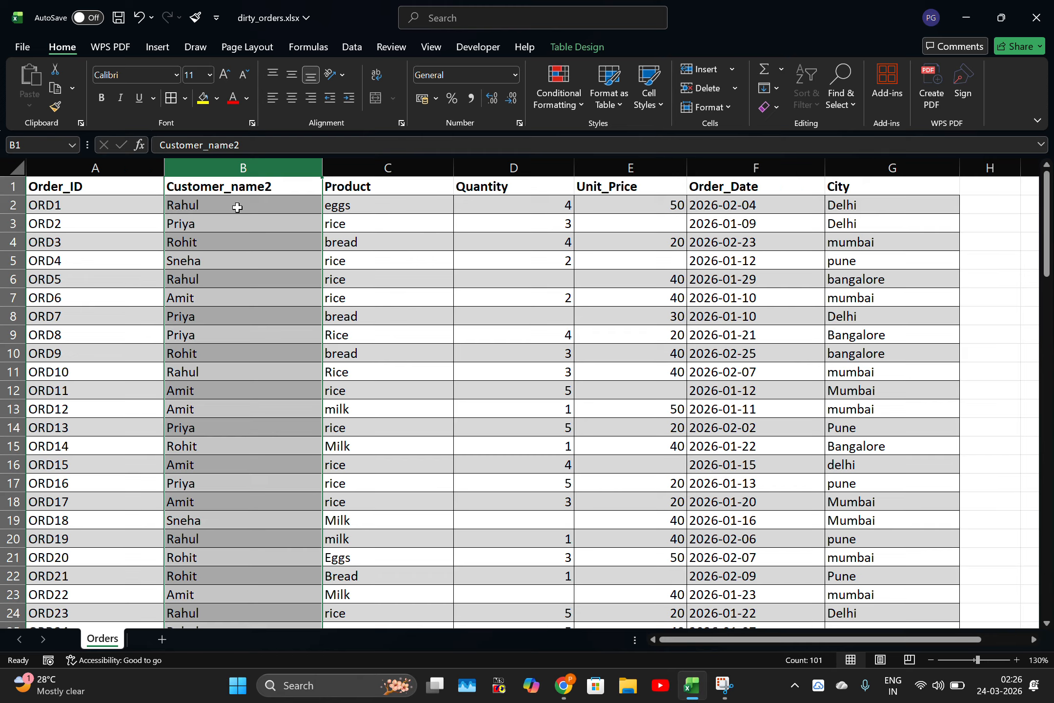
Step: Rename the header of the cleaned name column in B1 as Customer_Name
{"action": "left_click", "coordinate": [260, 183]}
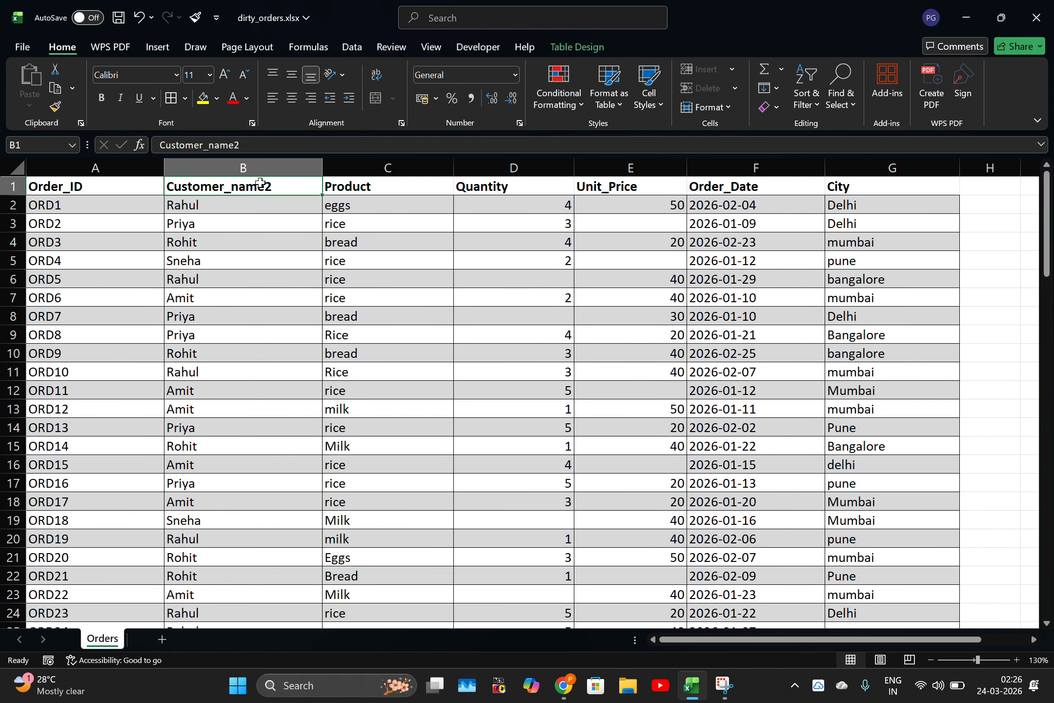
{"action": "type", "text": "Custom"}
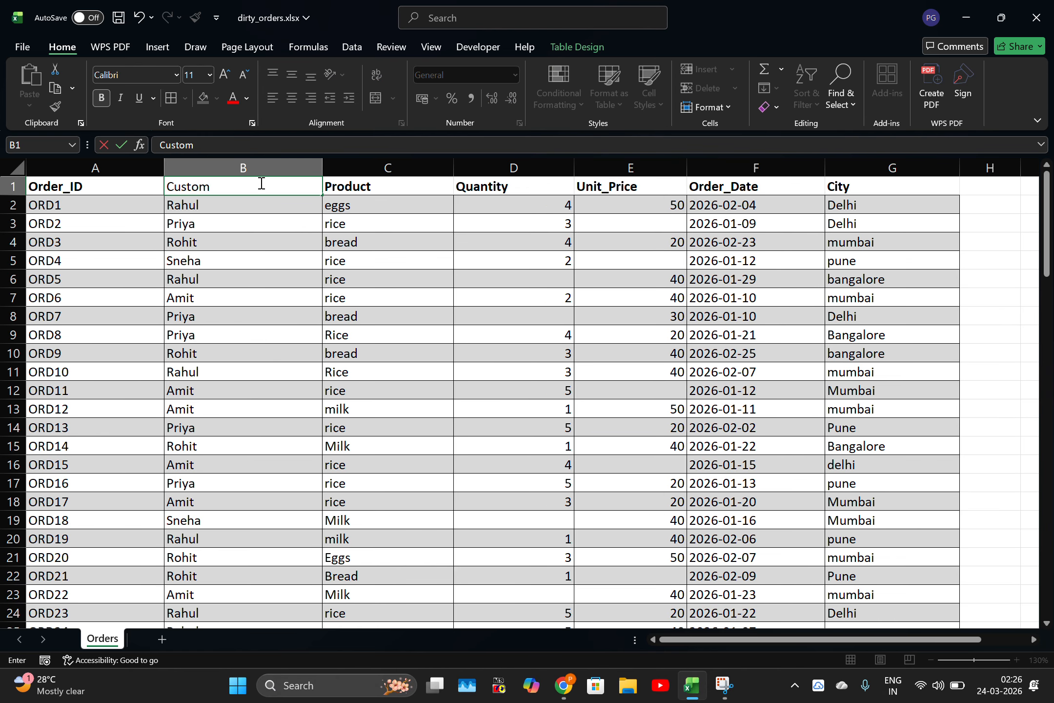
{"action": "type", "text": "er_Name"}
{"action": "key", "text": "Return"}
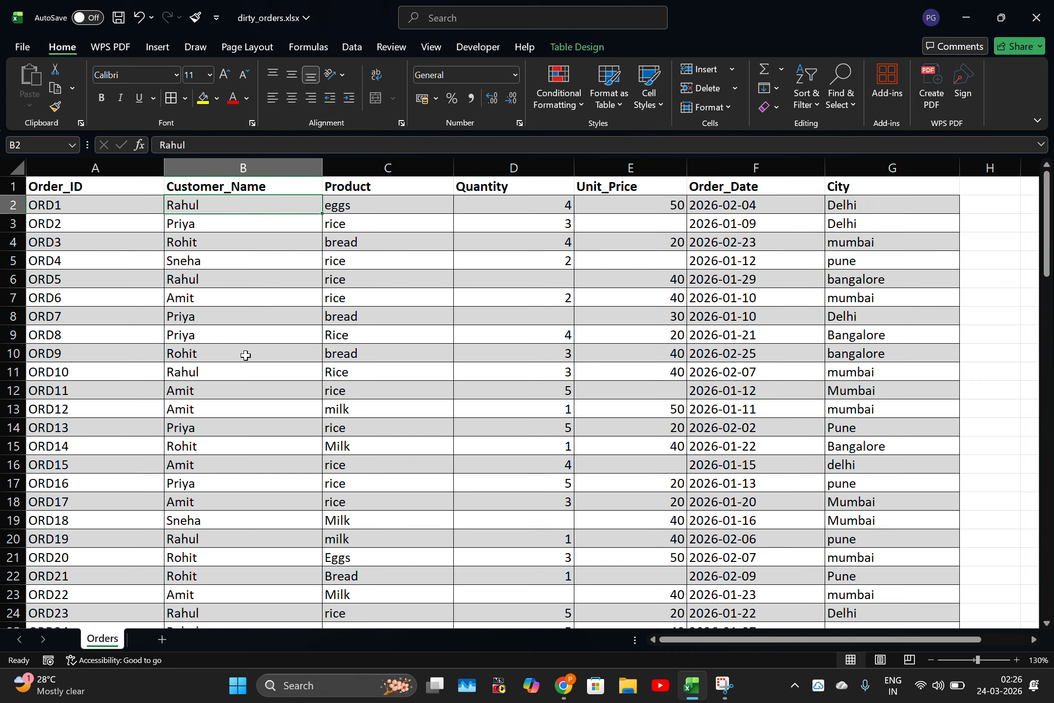
{"action": "scroll", "coordinate": [220, 381], "scroll_direction": "down", "scroll_amount": 1, "text": "ctrl"}
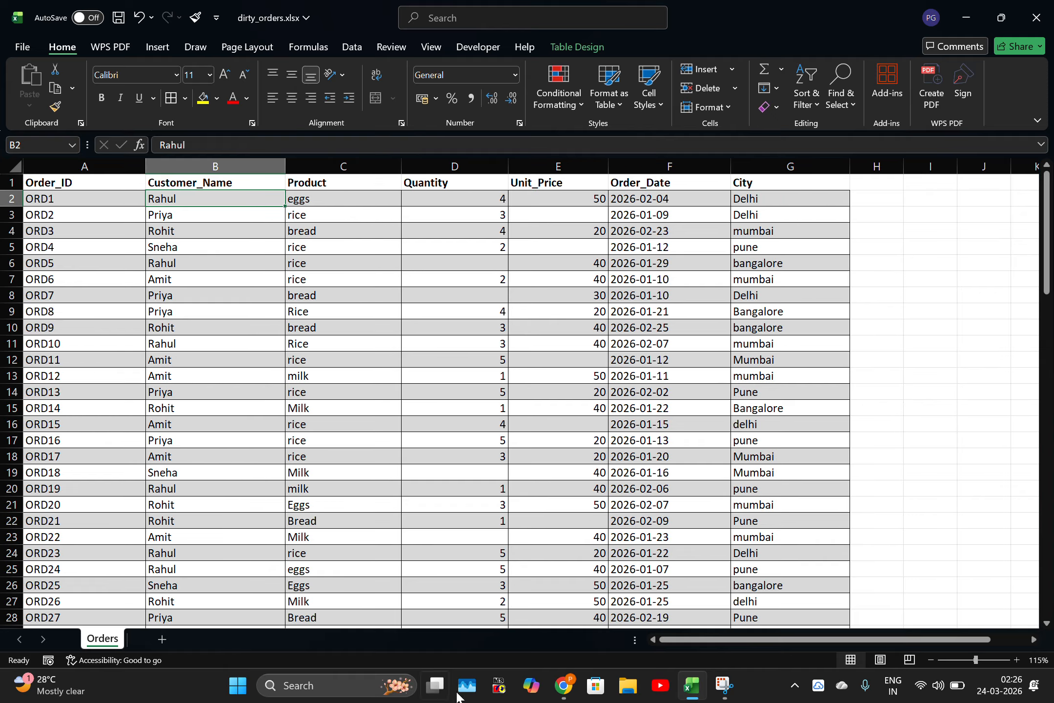
Step: Switch to ChatGPT in Chrome to read the Missing Values section, and examine the blank Quantity cells back in Excel
{"action": "left_click", "coordinate": [563, 685]}
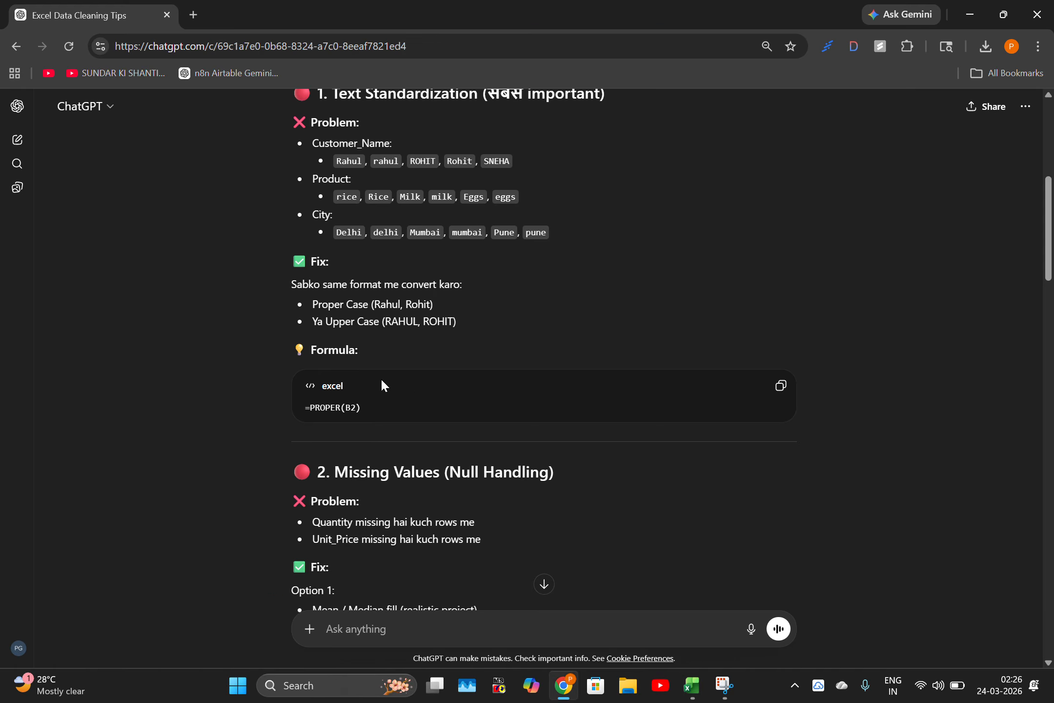
{"action": "scroll", "coordinate": [382, 385], "scroll_direction": "down", "scroll_amount": 3}
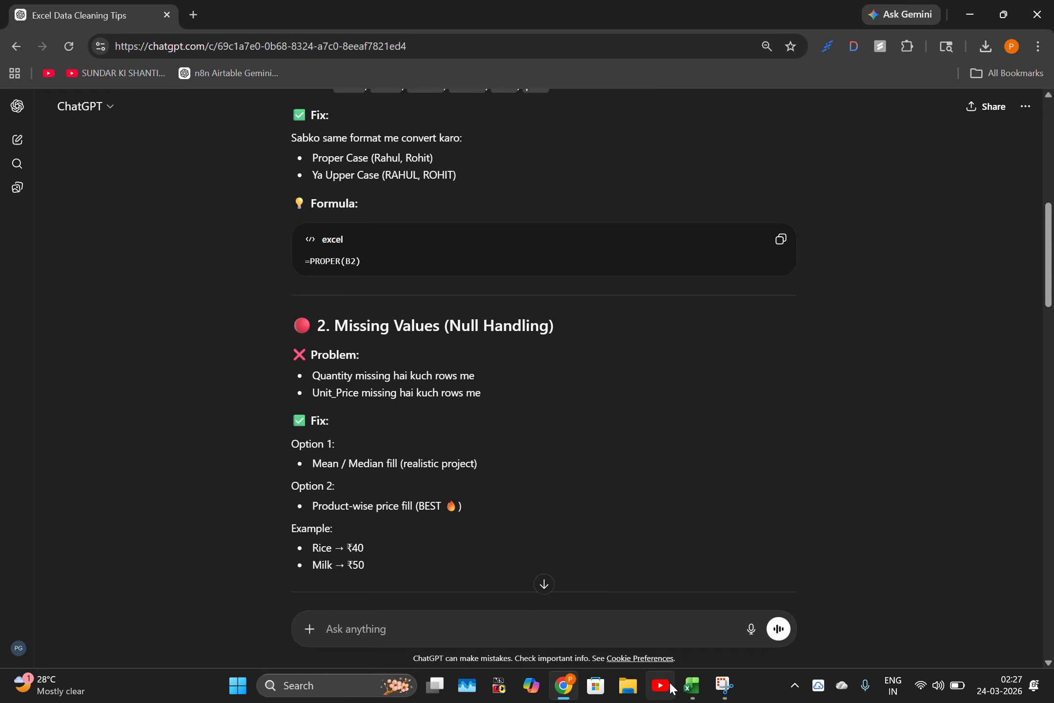
{"action": "left_click", "coordinate": [691, 685]}
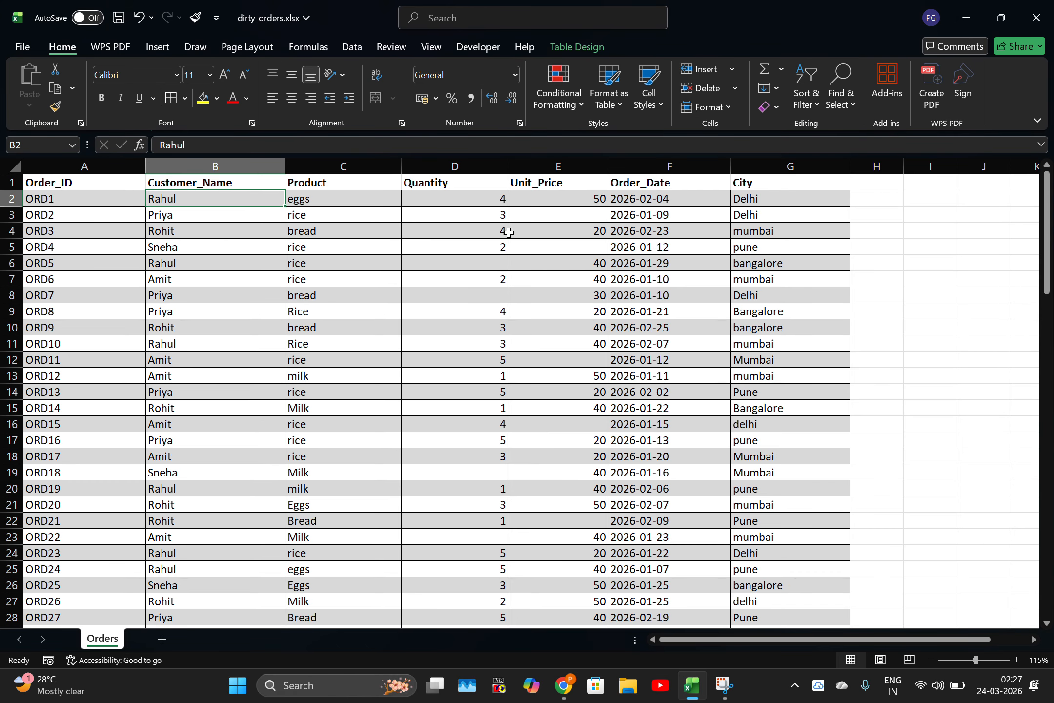
{"action": "left_click", "coordinate": [493, 262]}
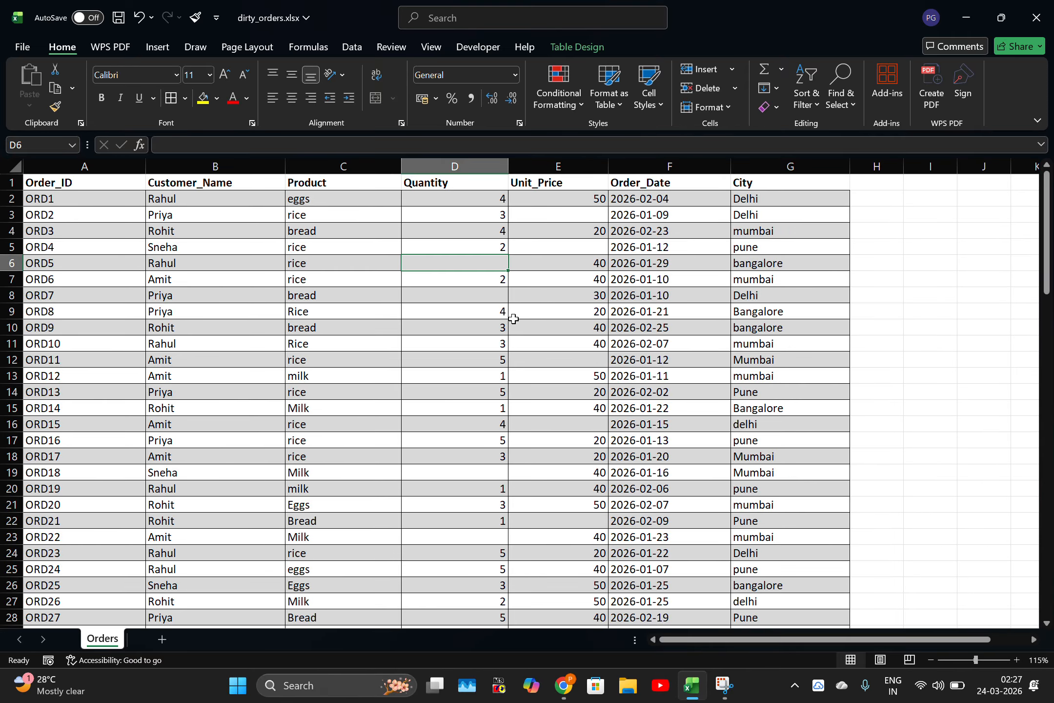
{"action": "left_click", "coordinate": [501, 295]}
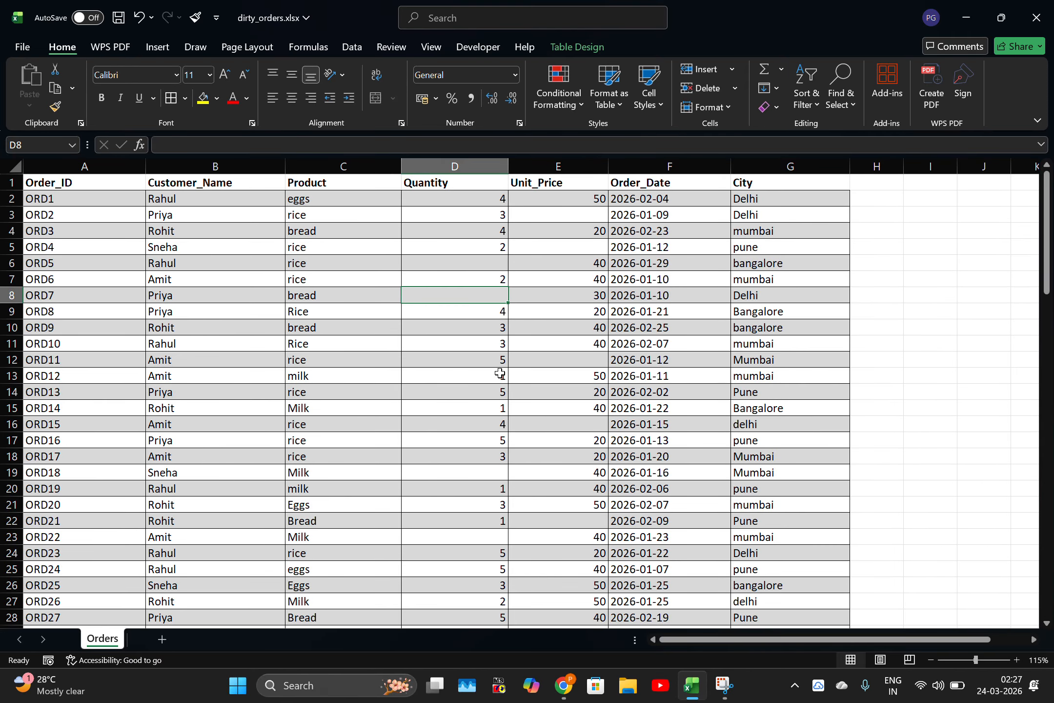
{"action": "left_click", "coordinate": [503, 475]}
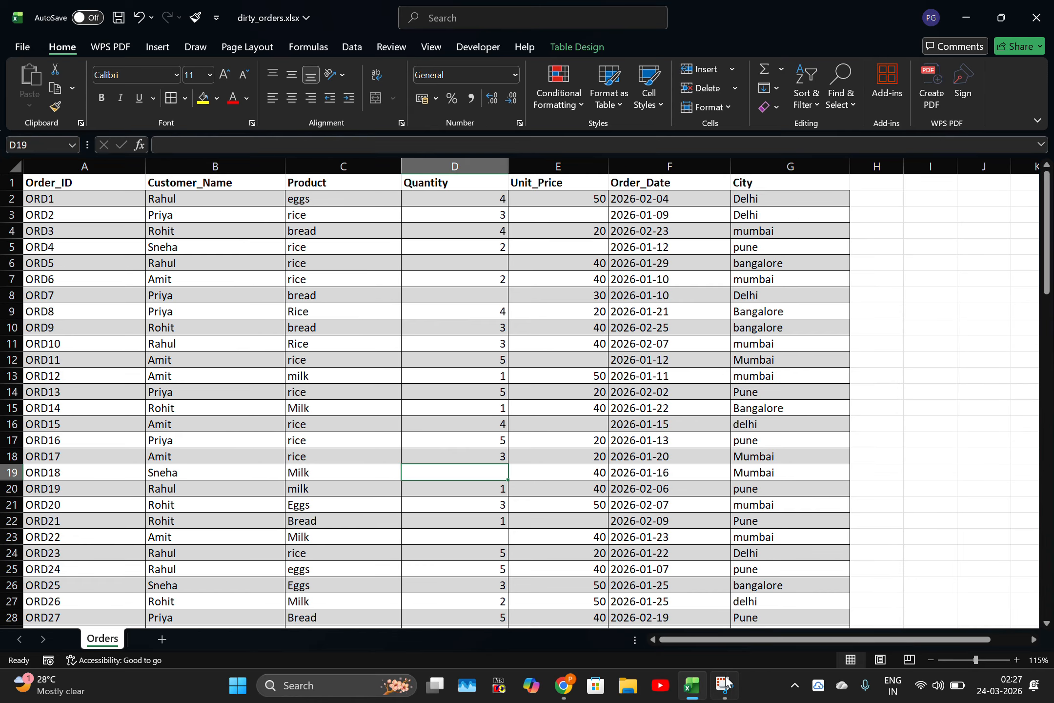
Step: Revisit ChatGPT's missing-values notes in Chrome, and examine the blank Unit_Price cells in the Excel orders table
{"action": "left_click", "coordinate": [564, 685]}
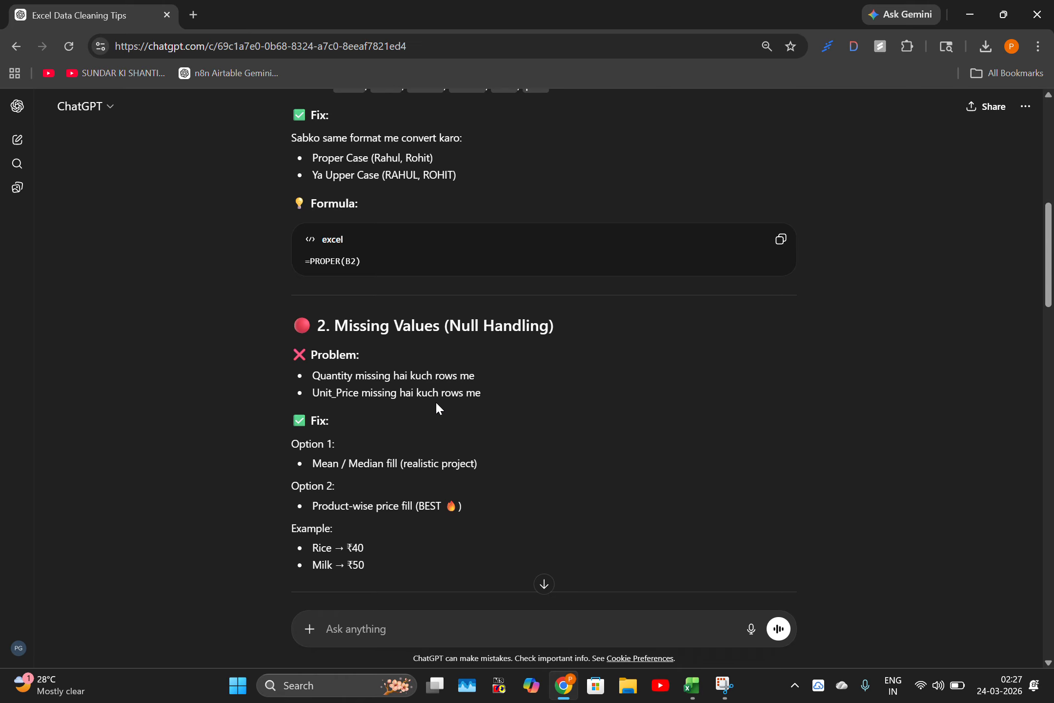
{"action": "left_click", "coordinate": [692, 685]}
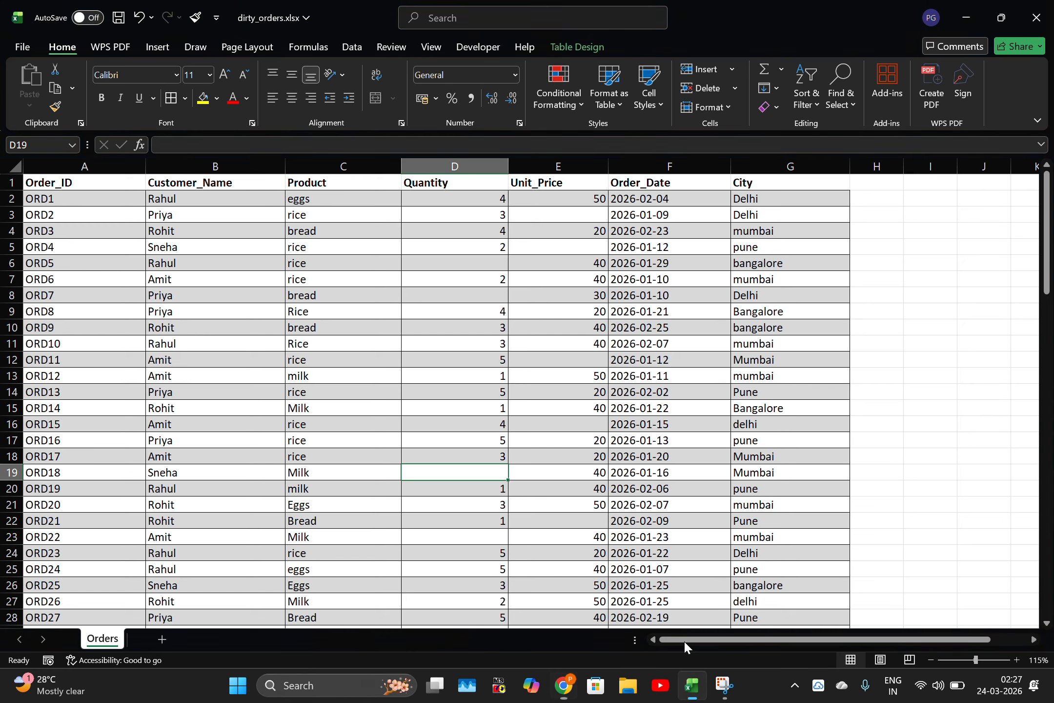
{"action": "left_click", "coordinate": [554, 215]}
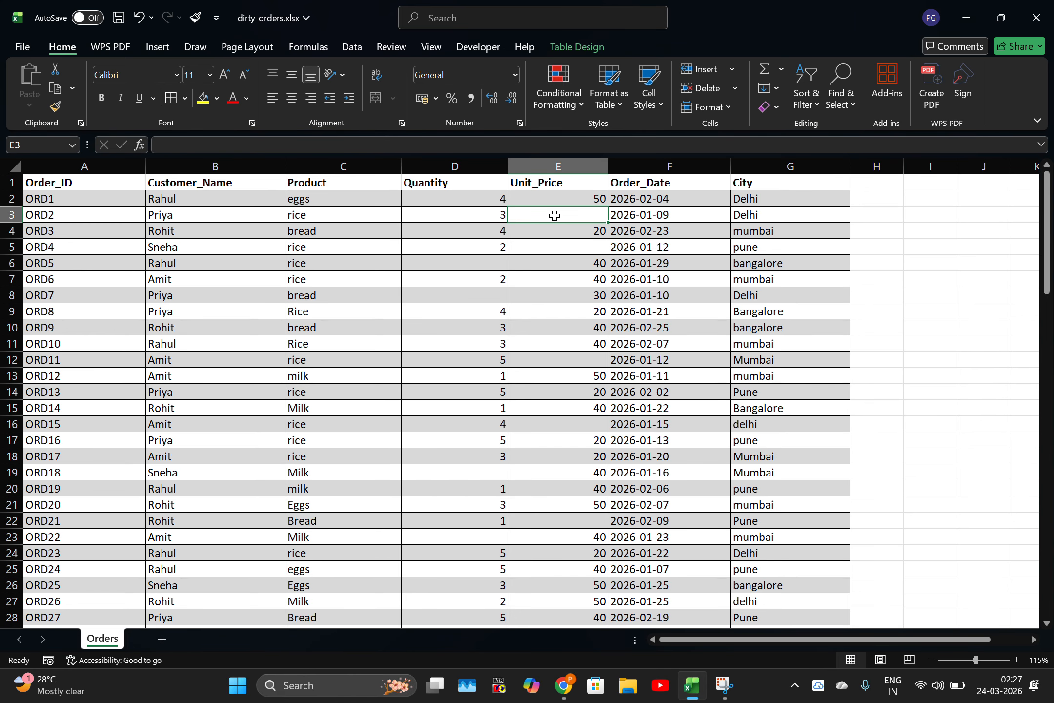
{"action": "left_click", "coordinate": [571, 247]}
{"action": "left_click", "coordinate": [577, 362]}
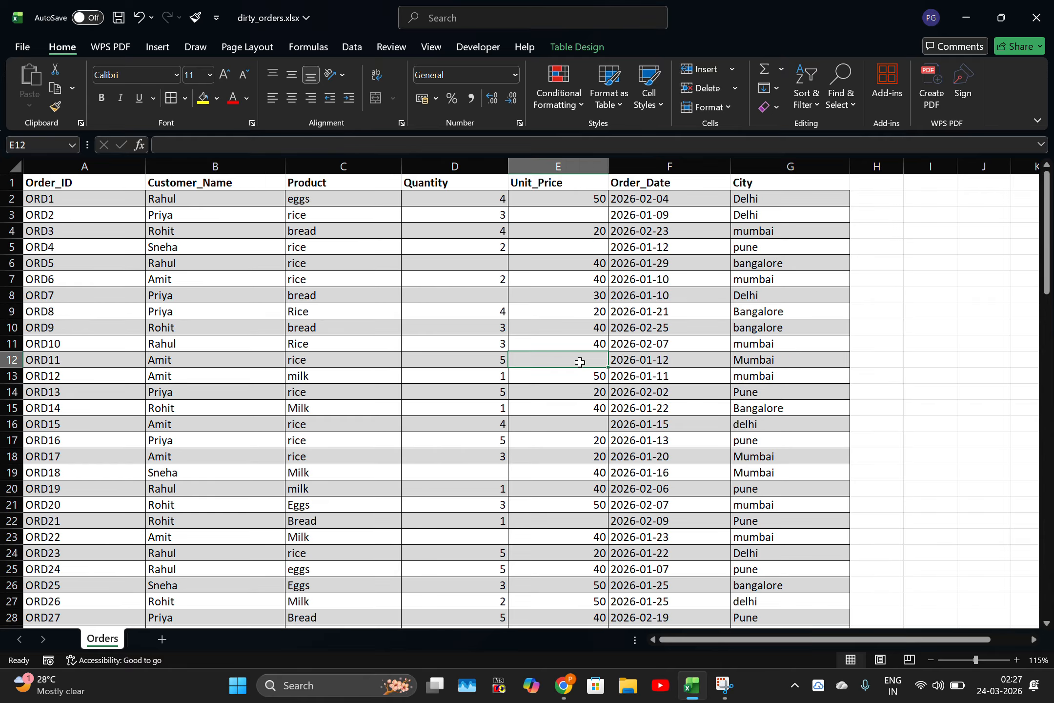
Step: In Chrome, quote ChatGPT's Missing Values section and ask "thik hai mujhe ye dono fix karna hai quantity and unit price give me proper step for that"
{"action": "left_click", "coordinate": [564, 685]}
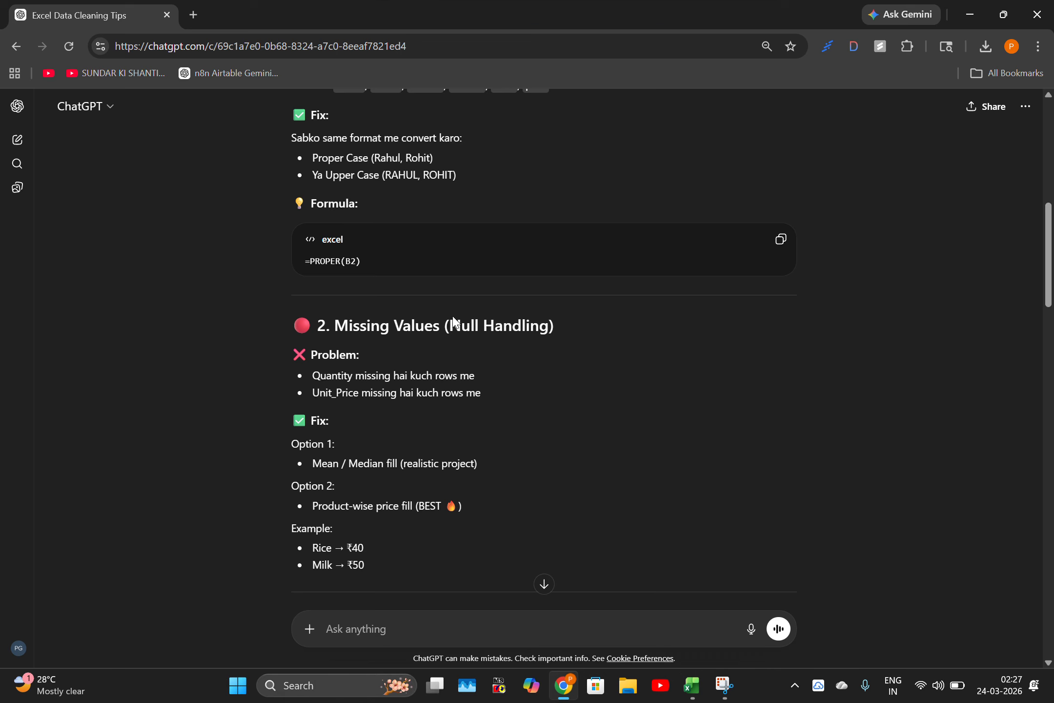
{"action": "scroll", "coordinate": [446, 249], "scroll_direction": "down", "scroll_amount": 3}
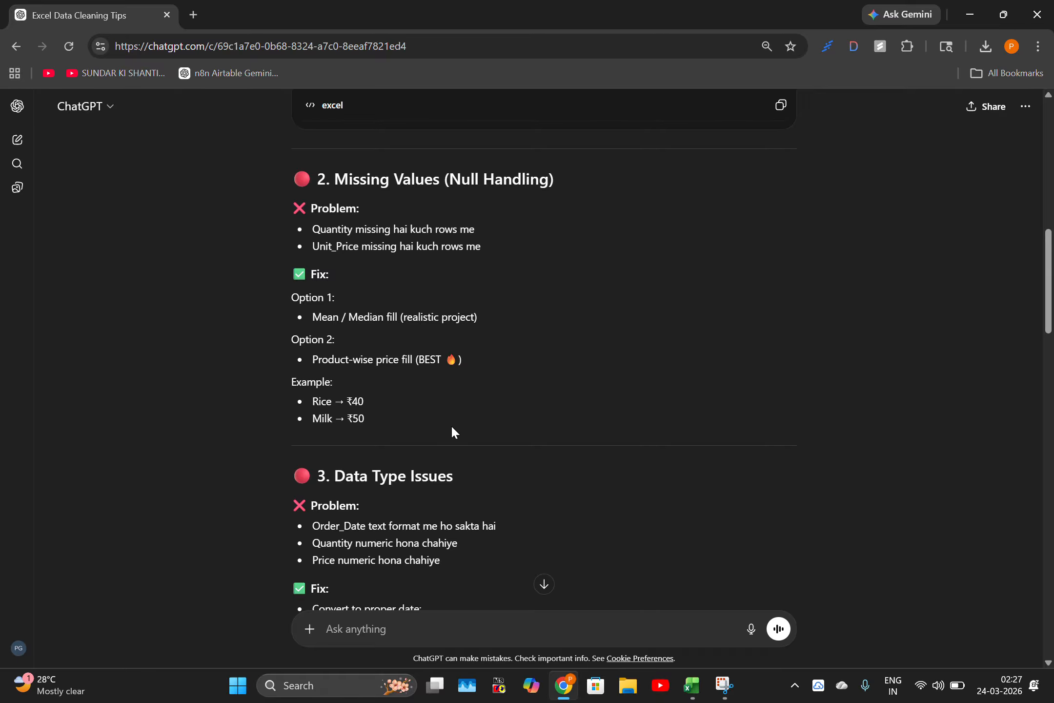
{"action": "scroll", "coordinate": [439, 390], "scroll_direction": "down", "scroll_amount": 1}
{"action": "scroll", "coordinate": [376, 391], "scroll_direction": "down", "scroll_amount": 3}
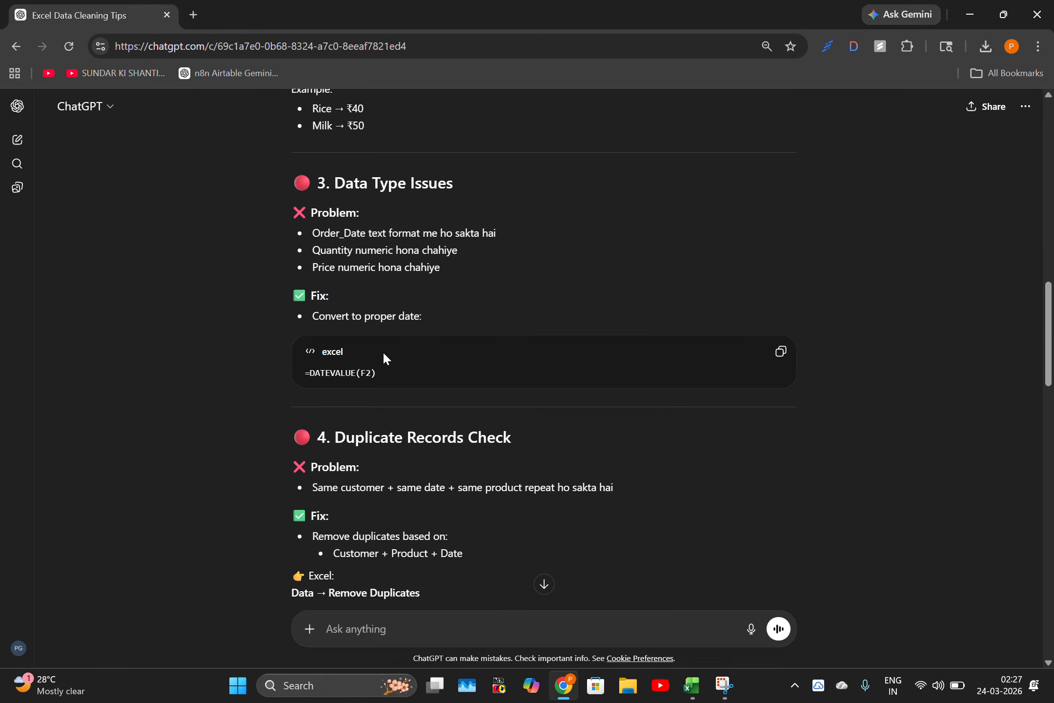
{"action": "scroll", "coordinate": [376, 344], "scroll_direction": "up", "scroll_amount": 4}
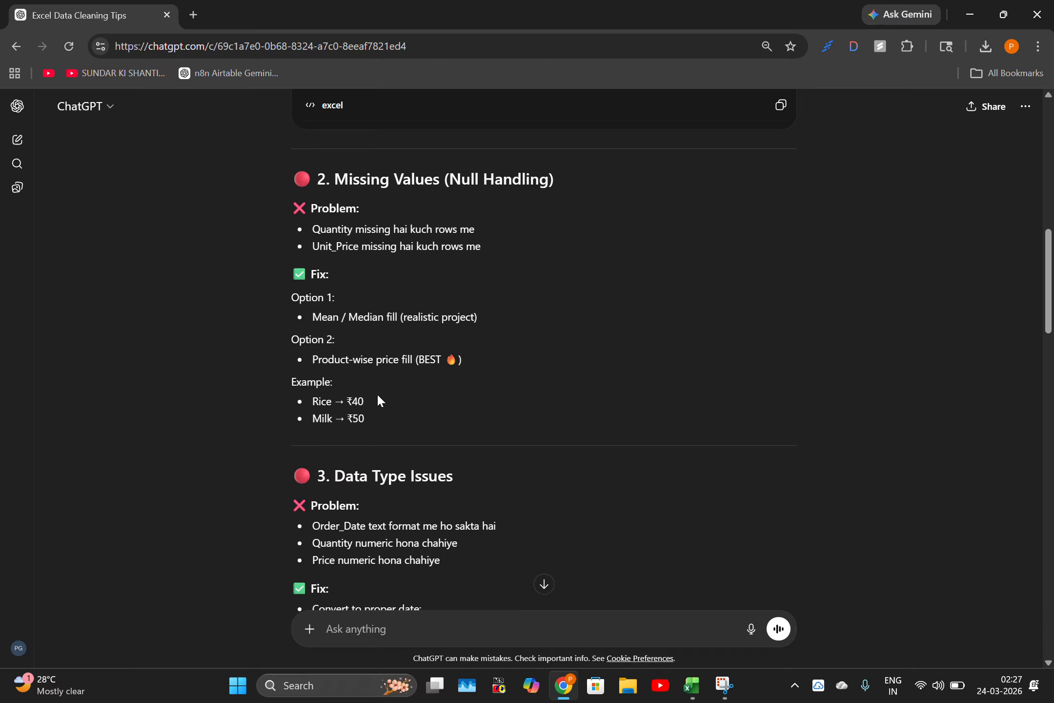
{"action": "left_click_drag", "start_coordinate": [404, 422], "coordinate": [280, 177]}
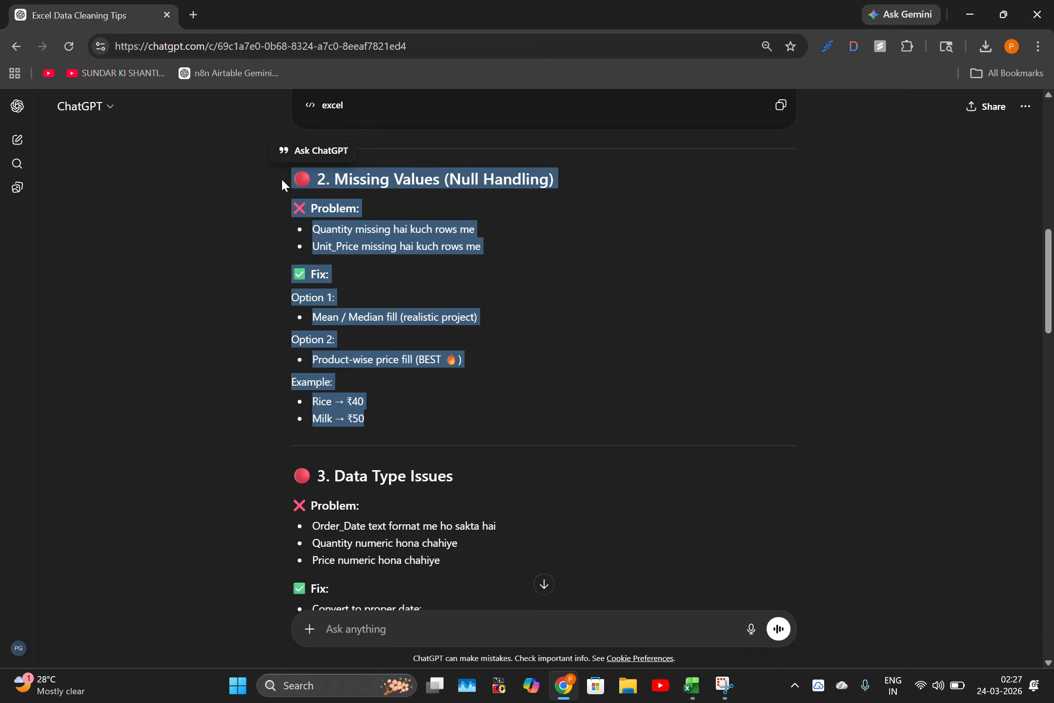
{"action": "left_click", "coordinate": [323, 152]}
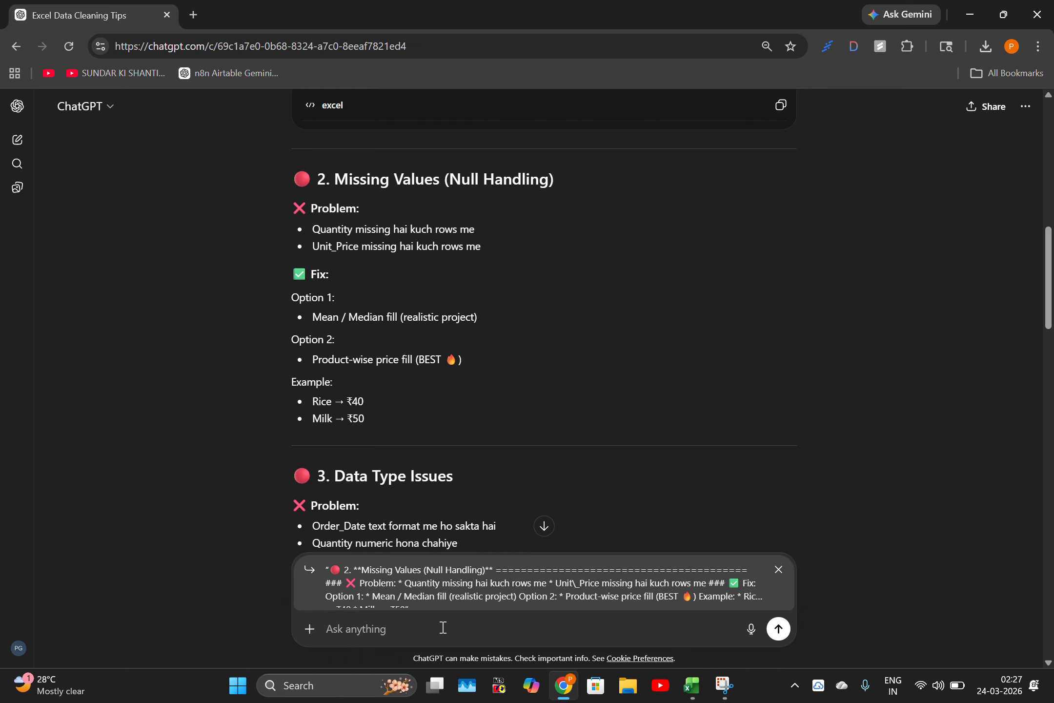
{"action": "type", "text": "thik hai mujhe ye dono fix k"}
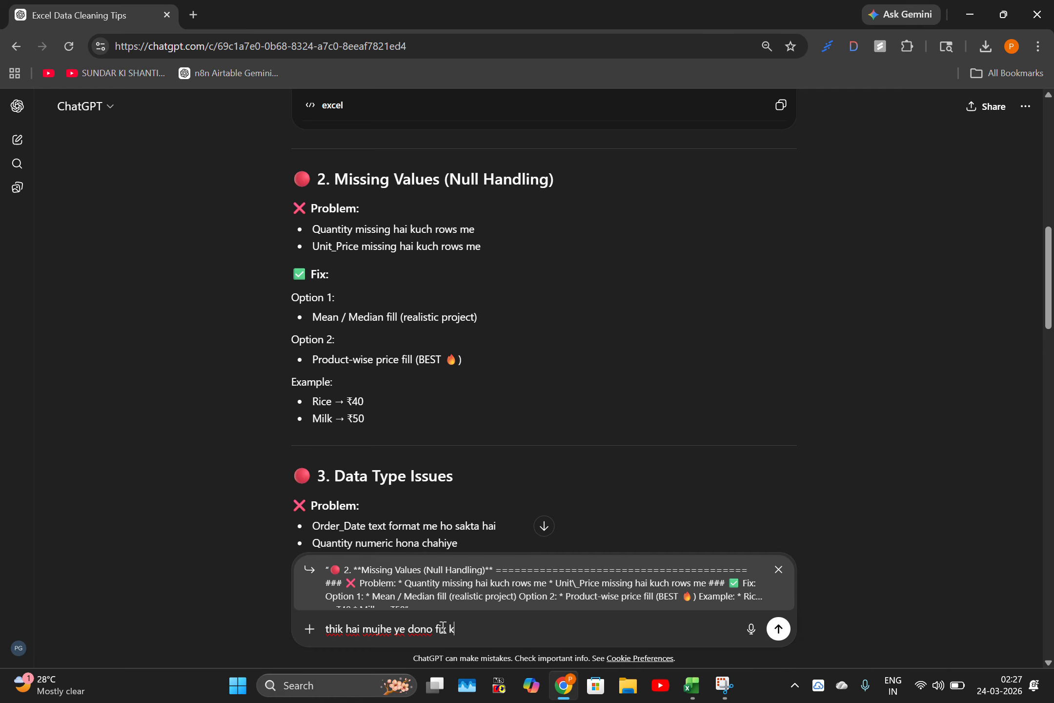
{"action": "type", "text": "arna hai quantity and unit price give me proper"}
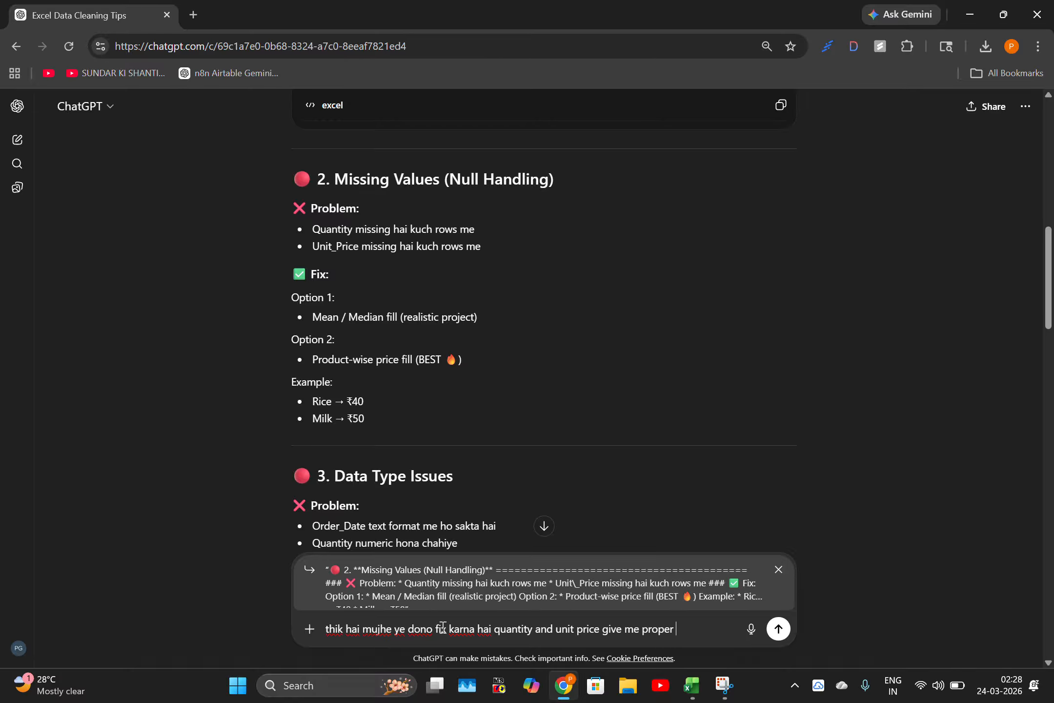
{"action": "type", "text": "that"}
{"action": "key", "text": "Return"}
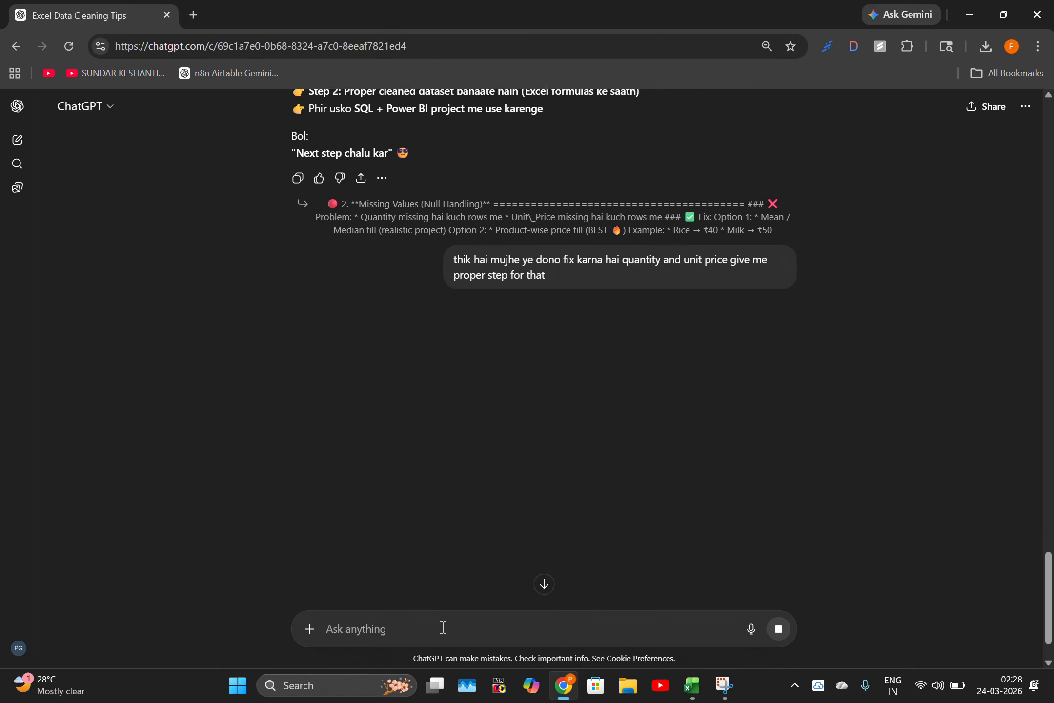
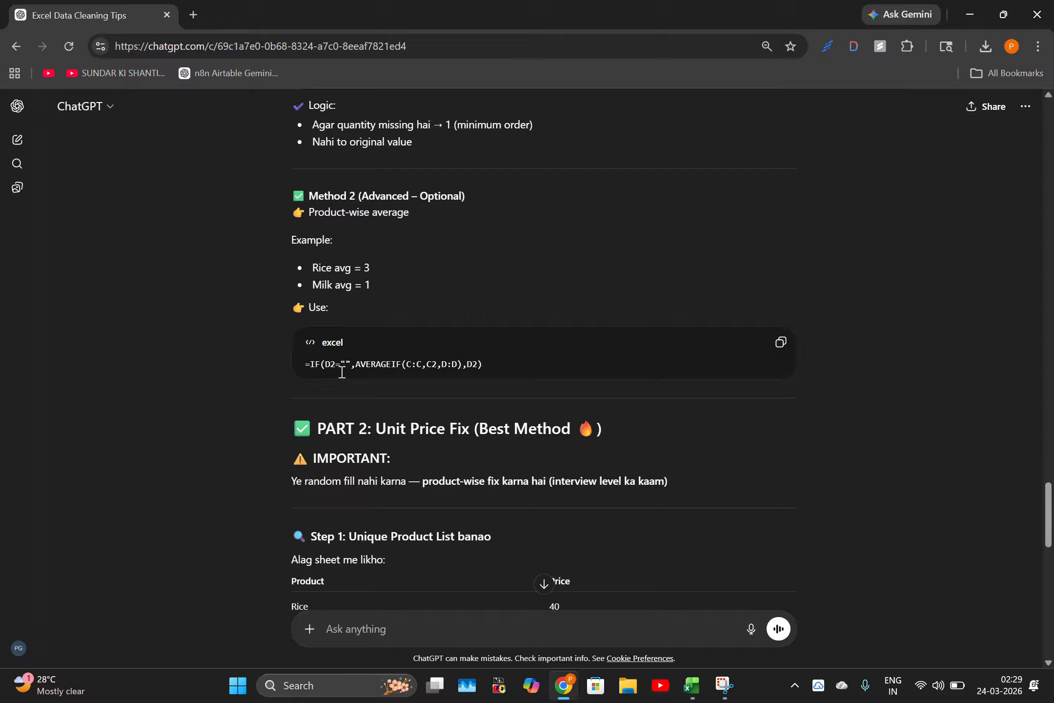
Step: Examine ChatGPT's two methods for filling missing Quantity, comparing the default-value IF formula with the product-wise AVERAGEIF formula
{"action": "left_click_drag", "start_coordinate": [349, 363], "coordinate": [341, 359]}
{"action": "scroll", "coordinate": [503, 372], "scroll_direction": "up", "scroll_amount": 1}
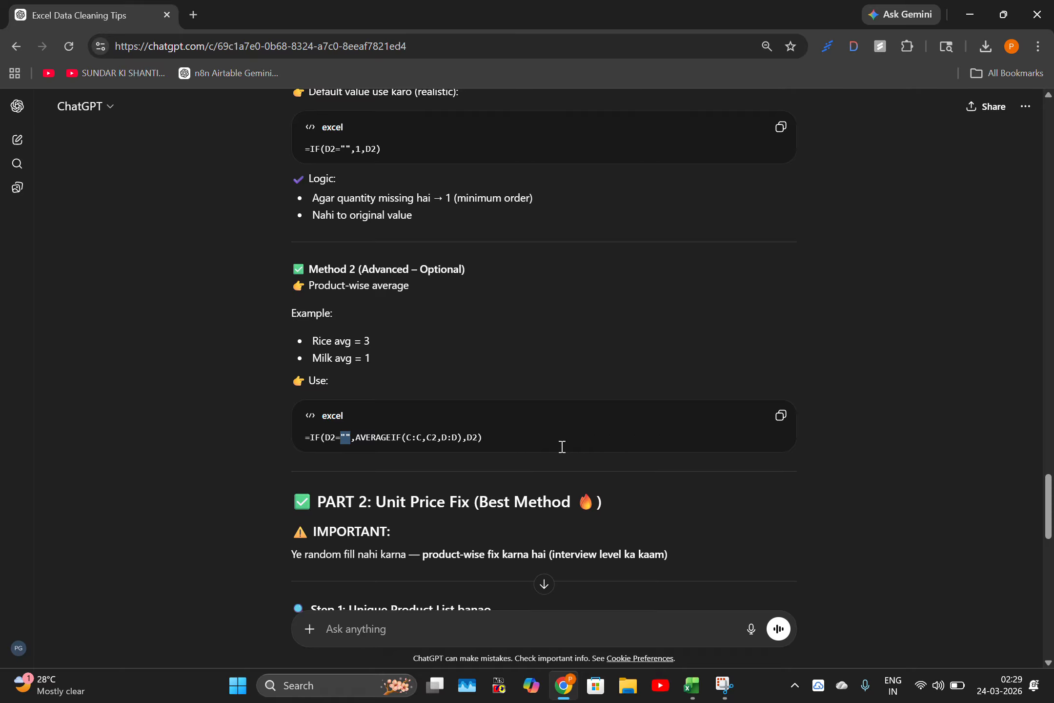
{"action": "left_click_drag", "start_coordinate": [557, 445], "coordinate": [282, 444]}
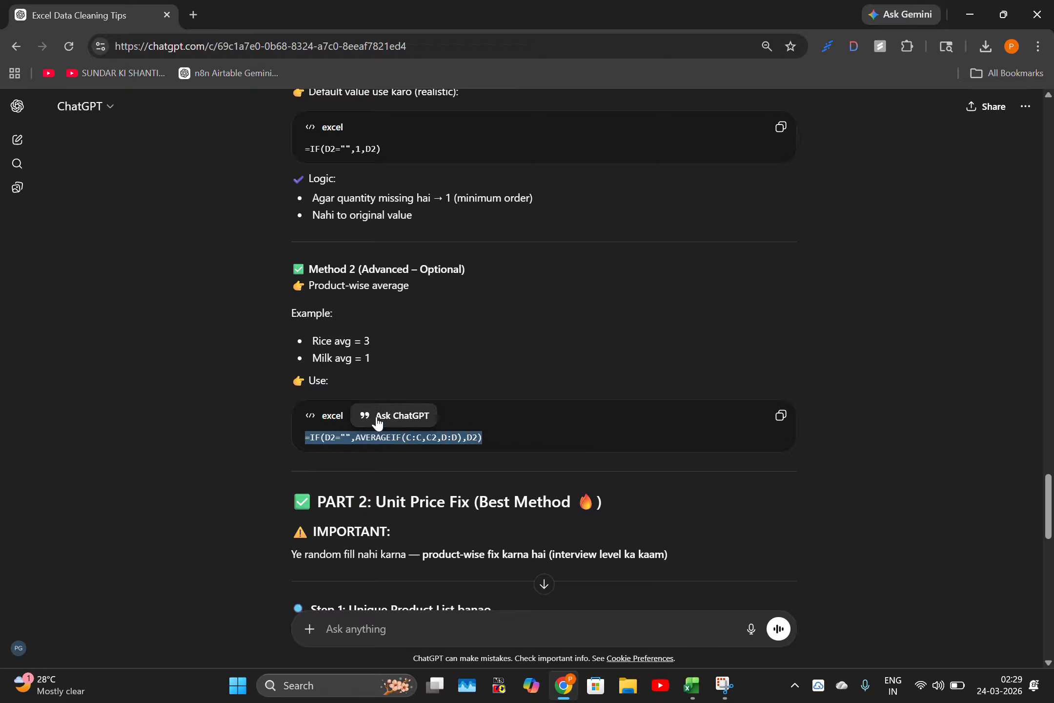
{"action": "left_click", "coordinate": [396, 419]}
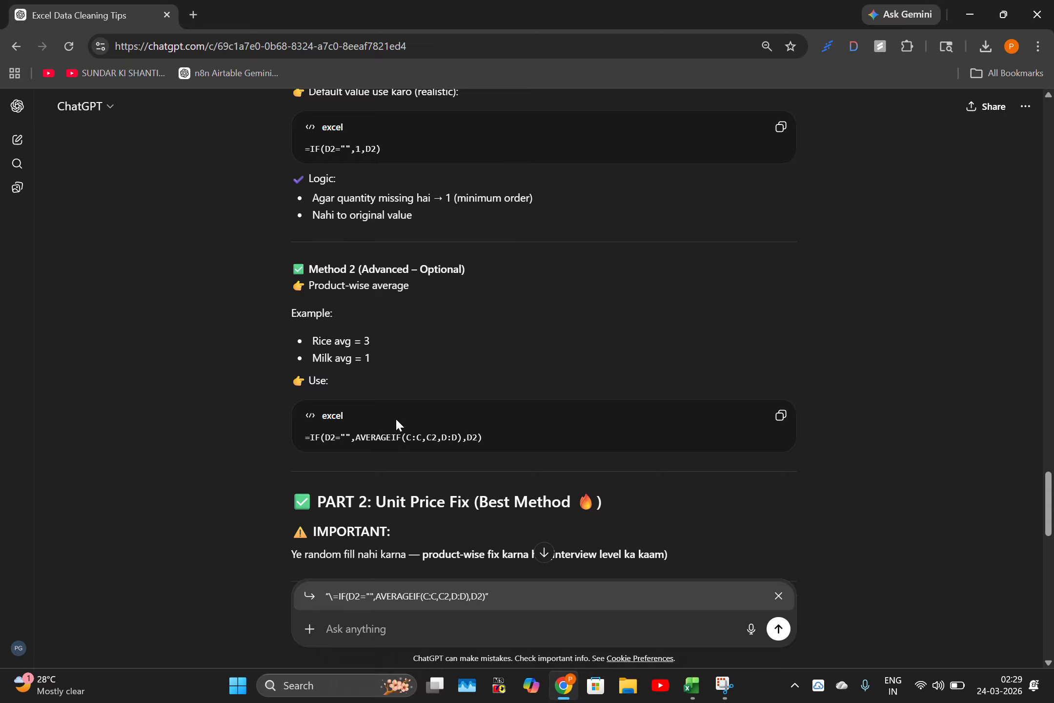
{"action": "left_click", "coordinate": [776, 603]}
{"action": "scroll", "coordinate": [476, 454], "scroll_direction": "up", "scroll_amount": 5}
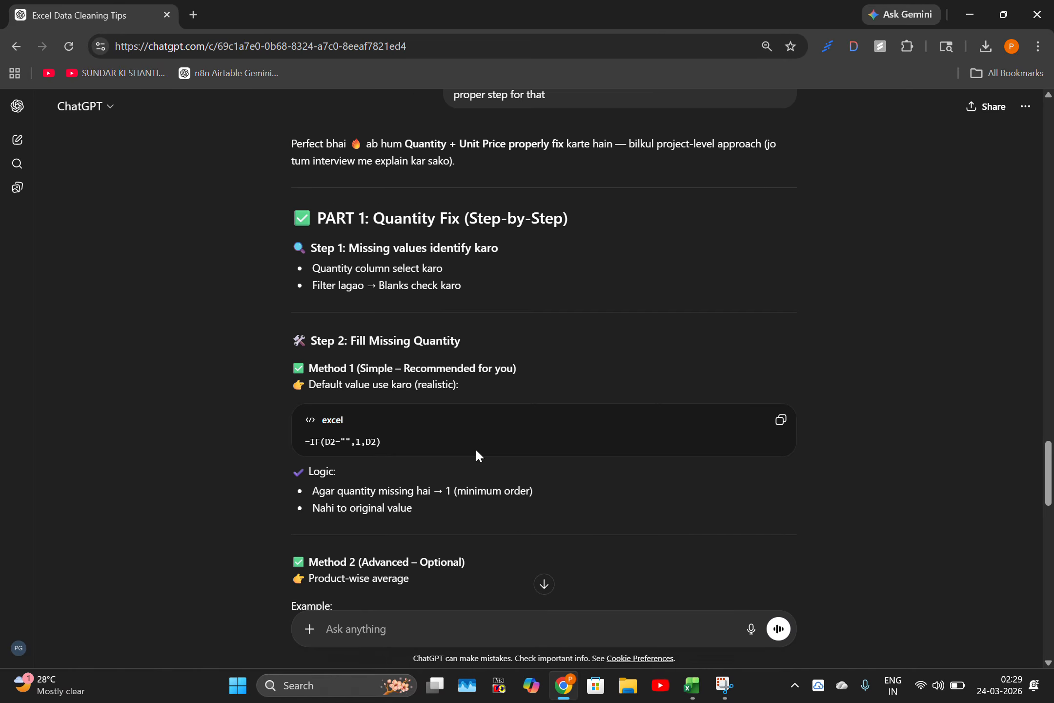
{"action": "left_click_drag", "start_coordinate": [449, 532], "coordinate": [273, 399]}
{"action": "scroll", "coordinate": [378, 433], "scroll_direction": "down", "scroll_amount": 3}
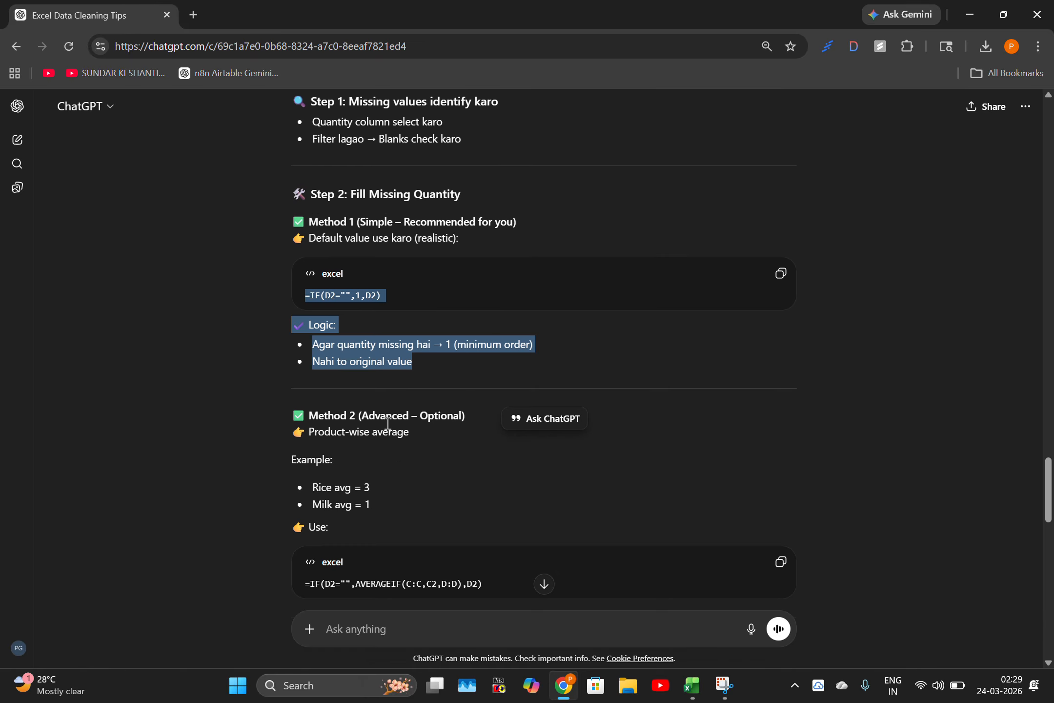
{"action": "left_click", "coordinate": [493, 286]}
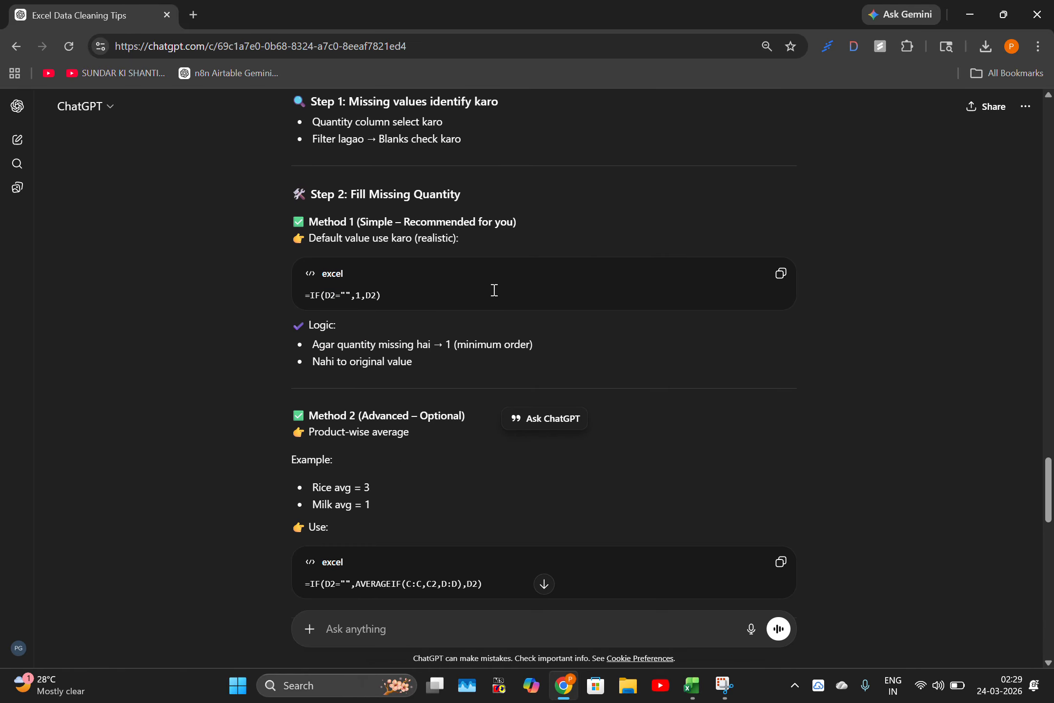
Step: Switch to Excel, add filters to the orders table headers, and filter the Quantity column to show only blanks
{"action": "left_click", "coordinate": [688, 690]}
{"action": "left_click", "coordinate": [443, 246]}
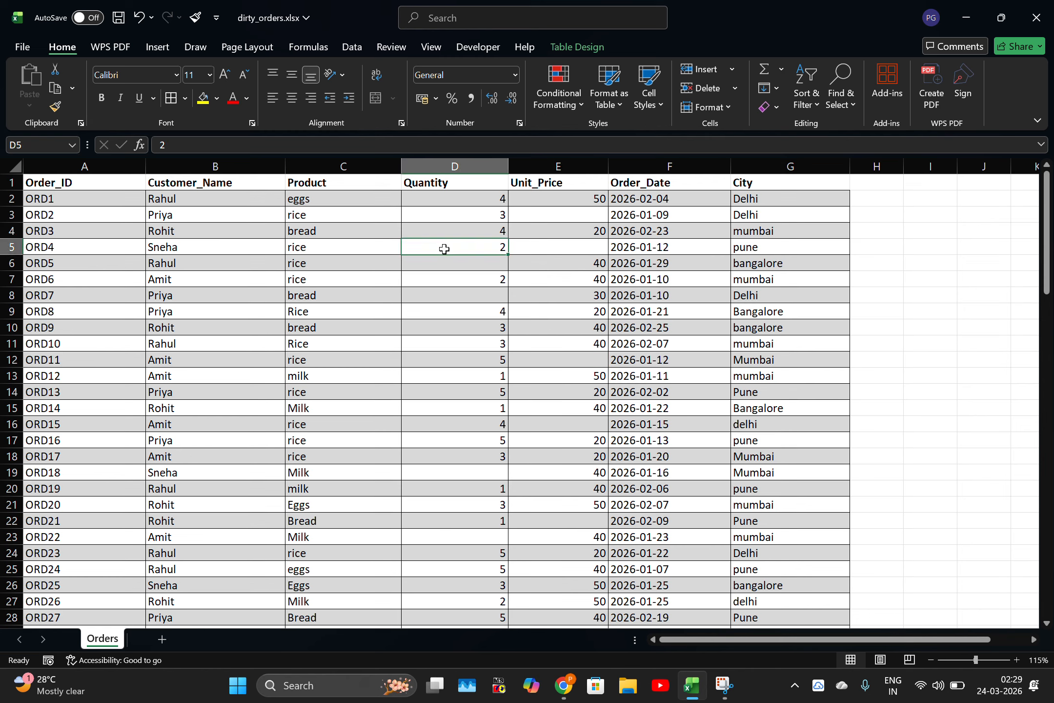
{"action": "left_click", "coordinate": [470, 165]}
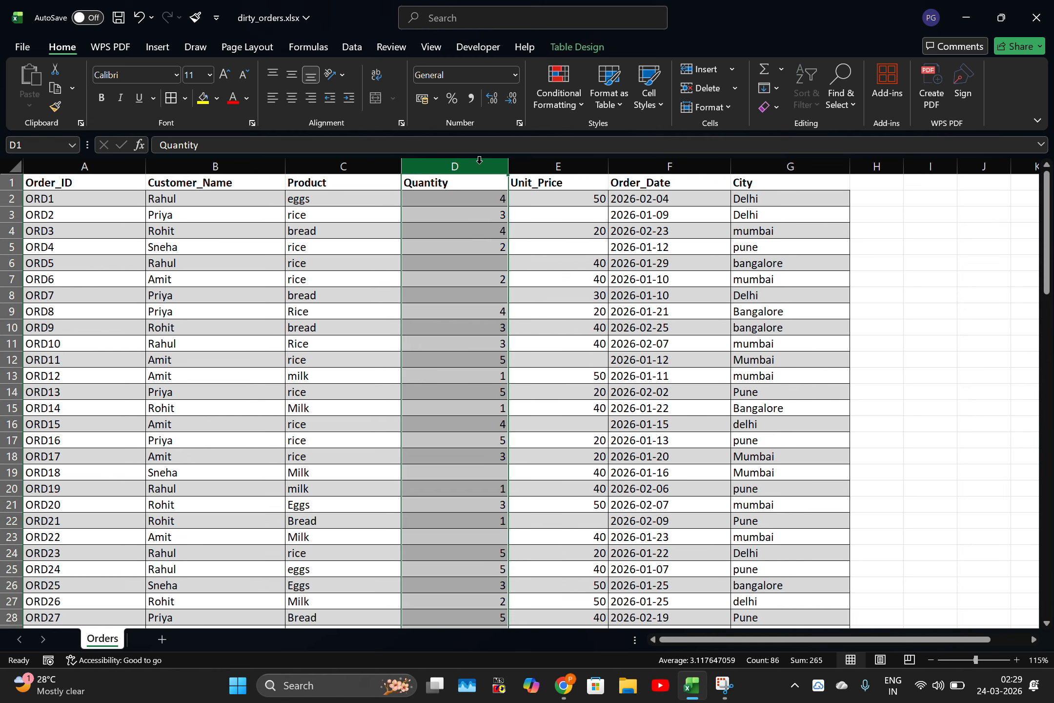
{"action": "left_click", "coordinate": [350, 47]}
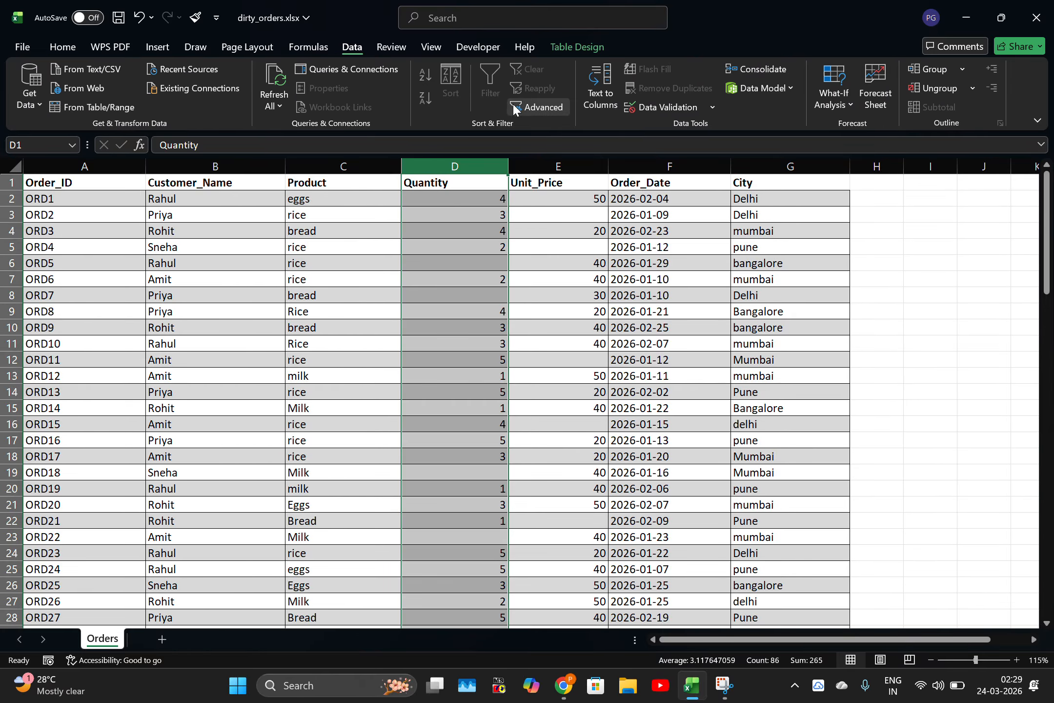
{"action": "left_click", "coordinate": [474, 182]}
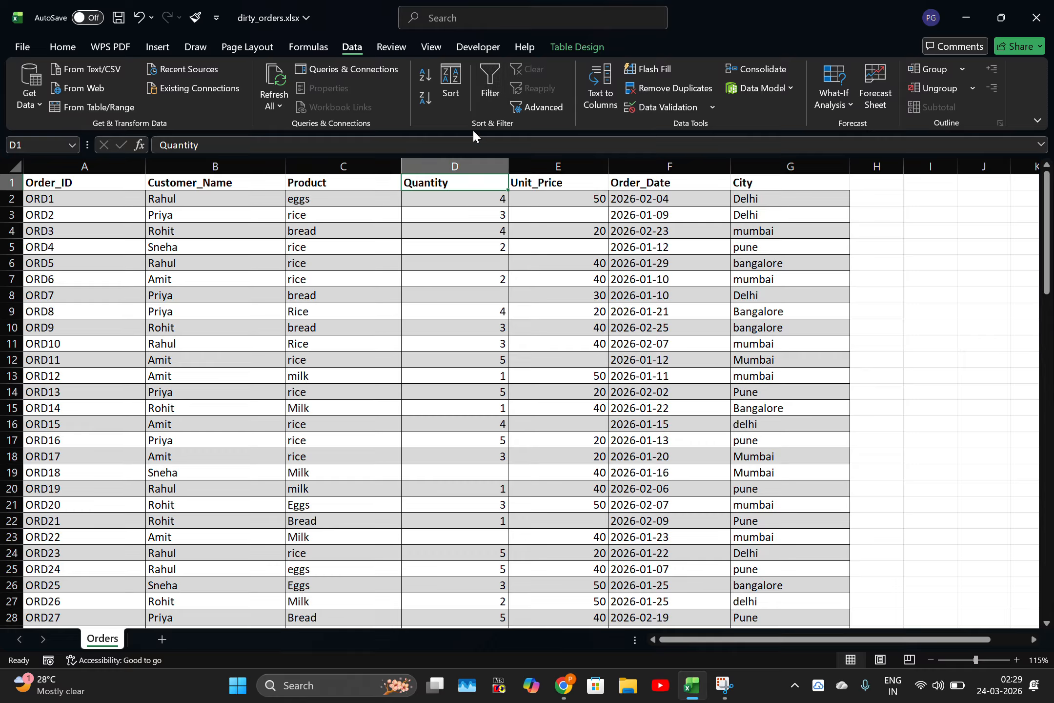
{"action": "left_click", "coordinate": [494, 83]}
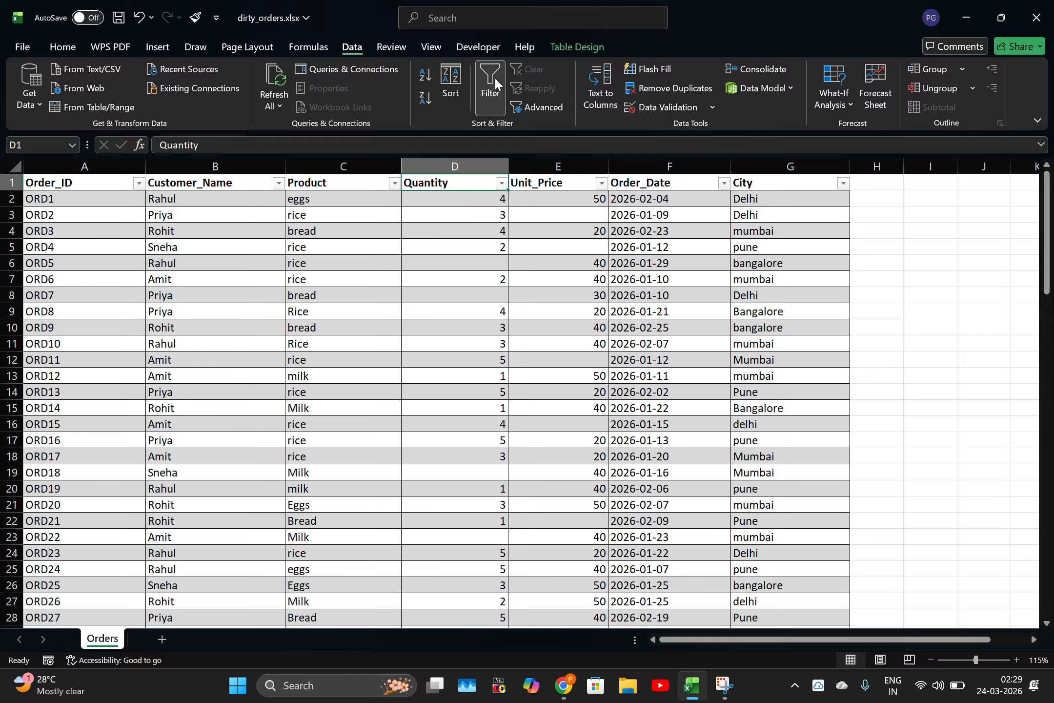
{"action": "left_click", "coordinate": [501, 184]}
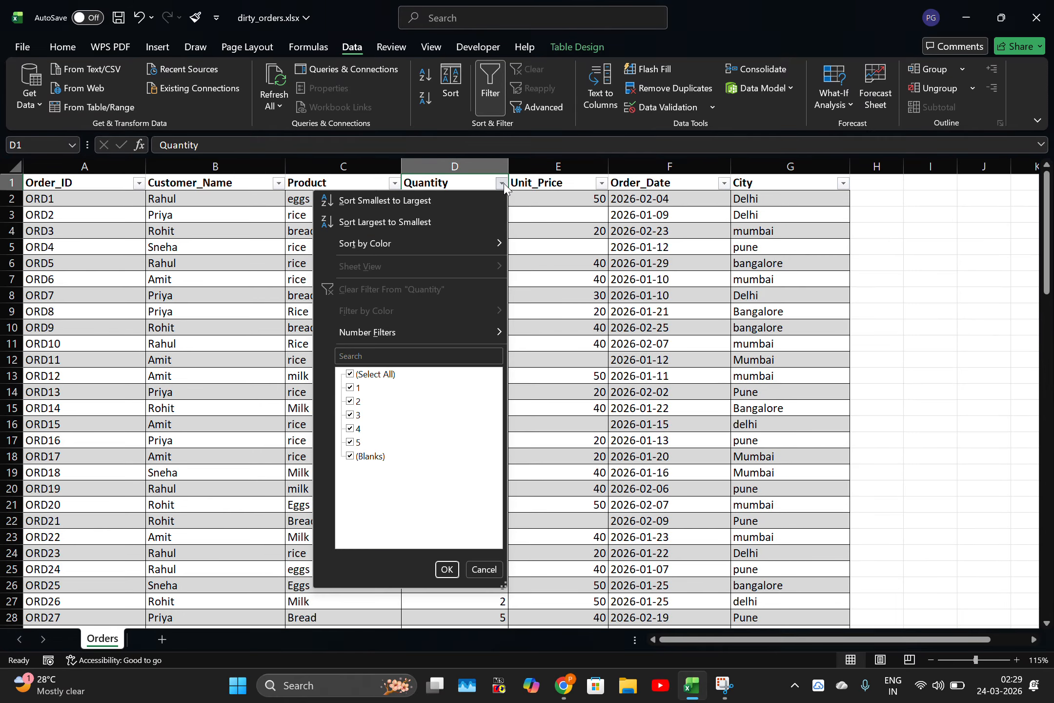
{"action": "left_click", "coordinate": [350, 375]}
{"action": "left_click", "coordinate": [351, 457]}
{"action": "left_click", "coordinate": [447, 569]}
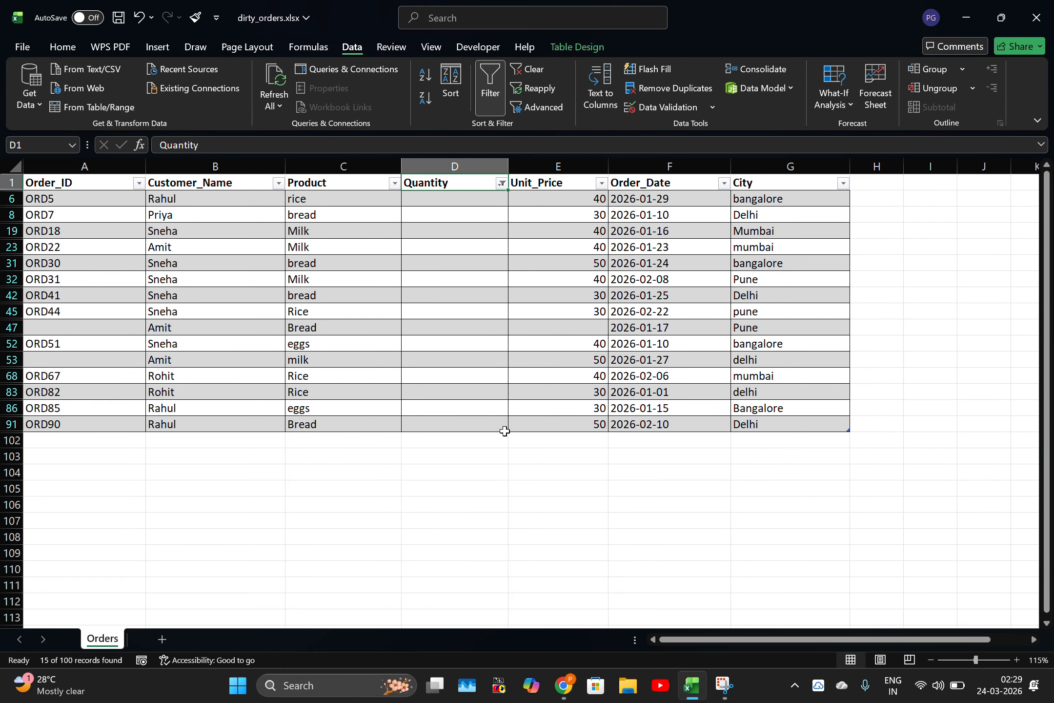
Step: Copy the formula =IF(D2="",1,D2) from ChatGPT in Chrome and try it in Quantity cell D6 in Excel
{"action": "left_click", "coordinate": [564, 686]}
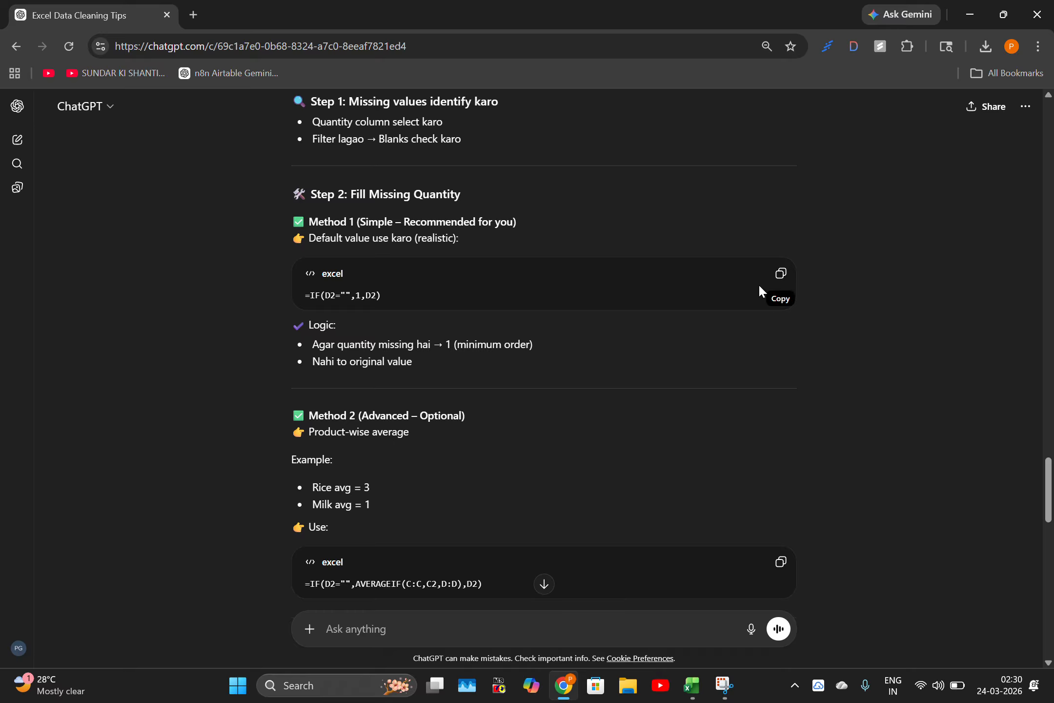
{"action": "left_click", "coordinate": [780, 273]}
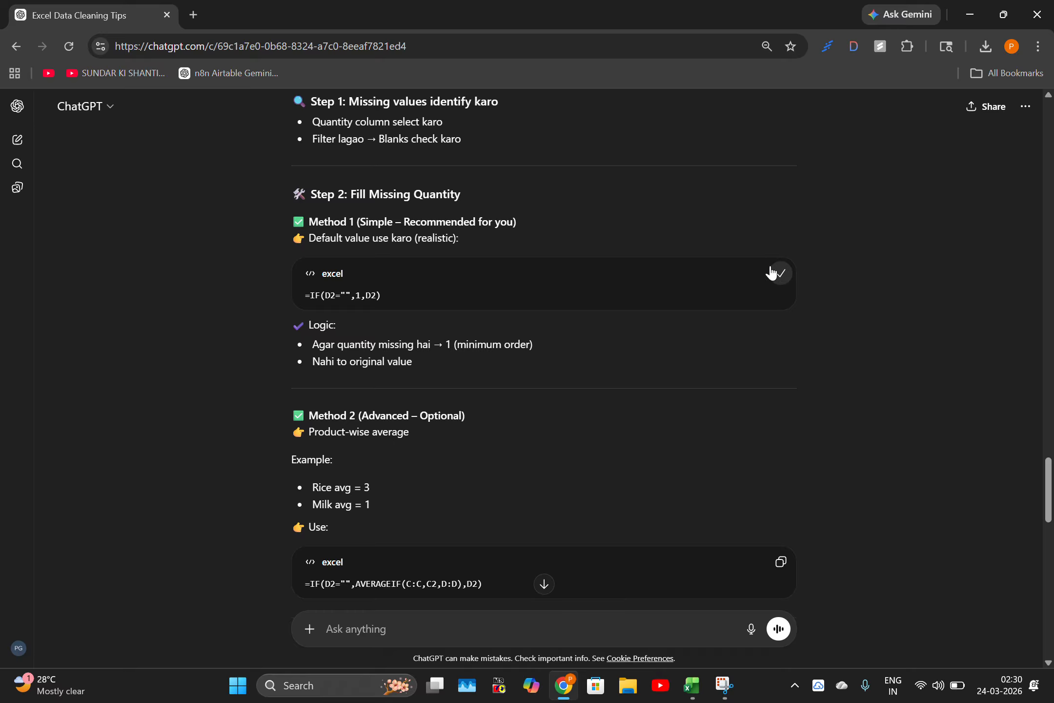
{"action": "left_click", "coordinate": [691, 687]}
{"action": "left_click", "coordinate": [466, 202]}
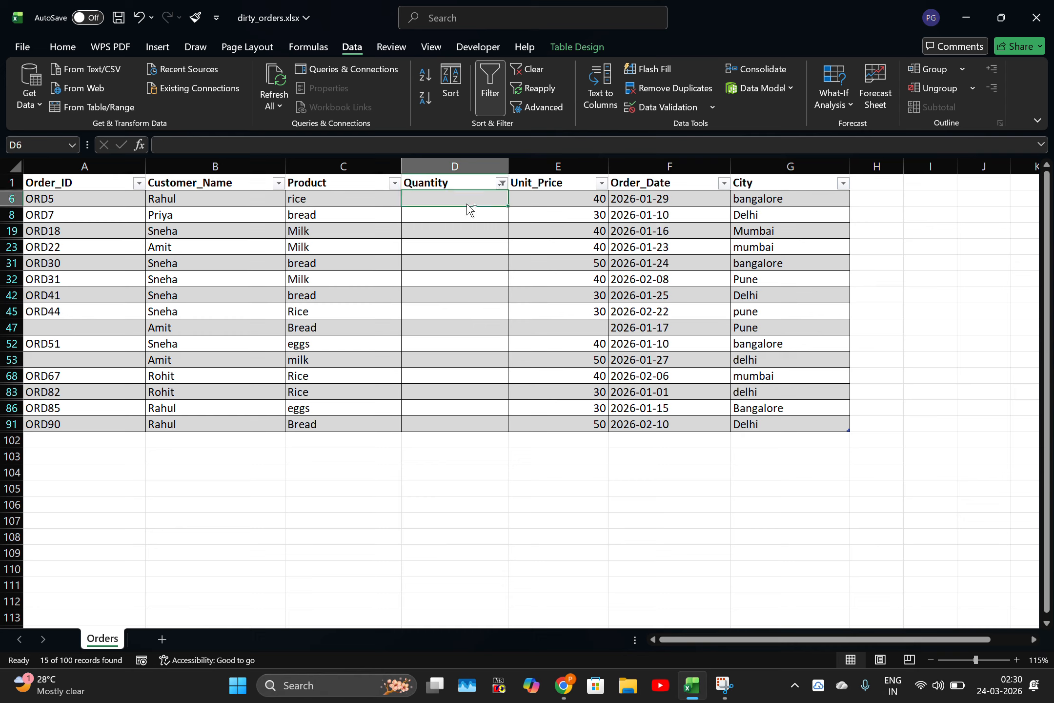
{"action": "key", "text": "ctrl+v"}
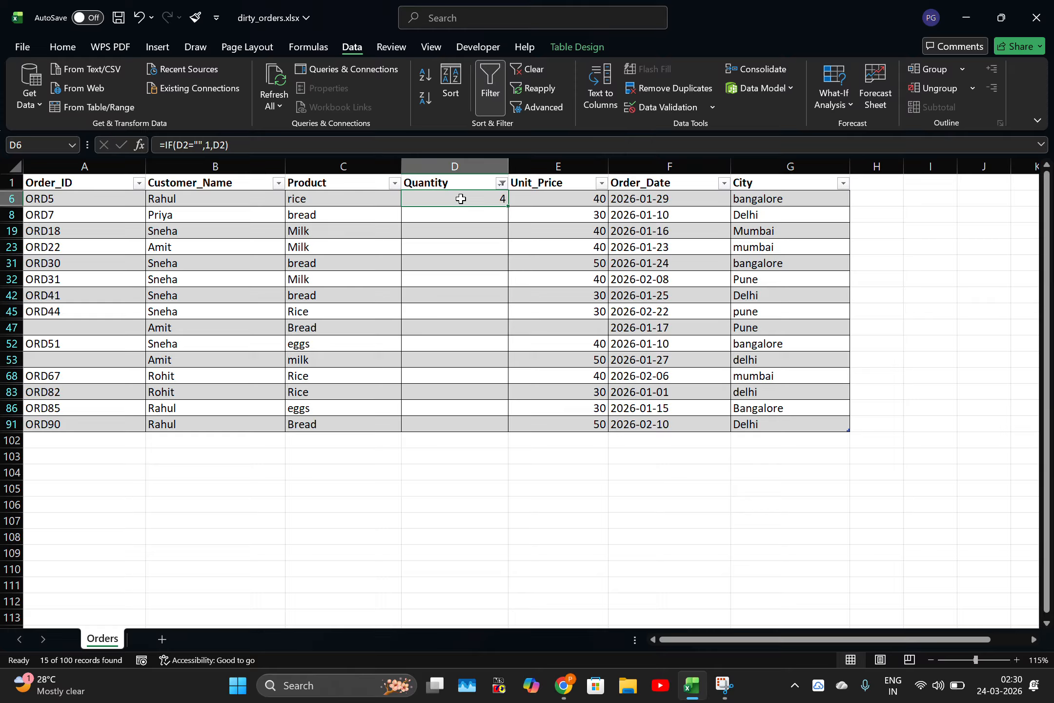
{"action": "key", "text": "Delete"}
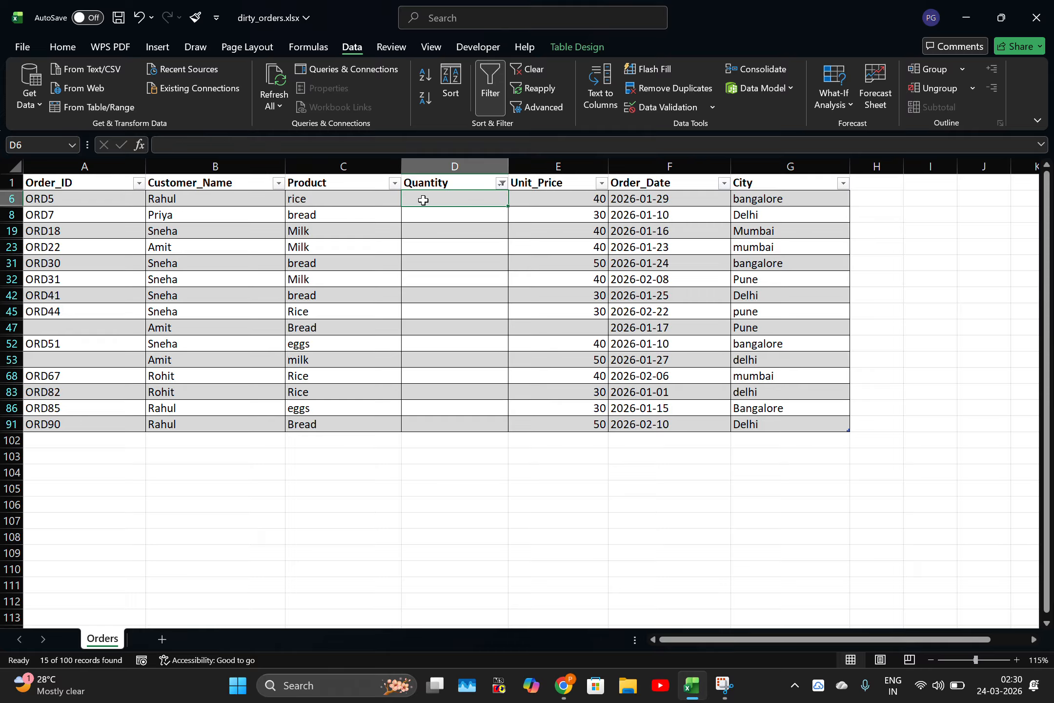
{"action": "key", "text": "ctrl+z"}
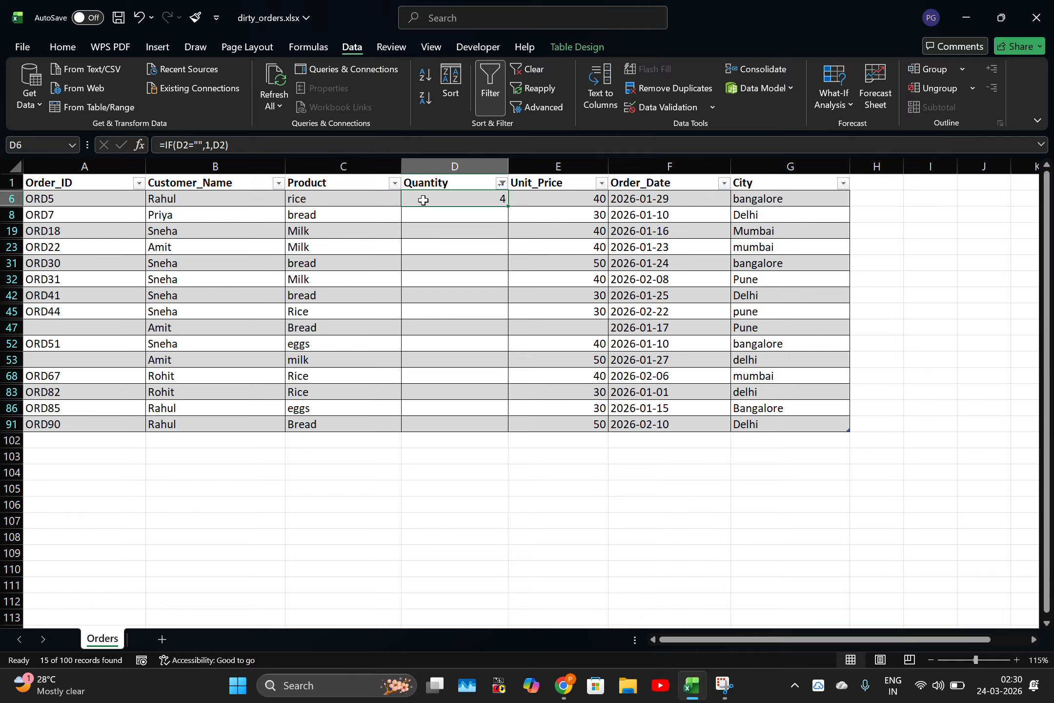
Step: Enter 2 as the quantity in D6 and fill it down the filtered Quantity cells to D91
{"action": "double_click", "coordinate": [511, 207]}
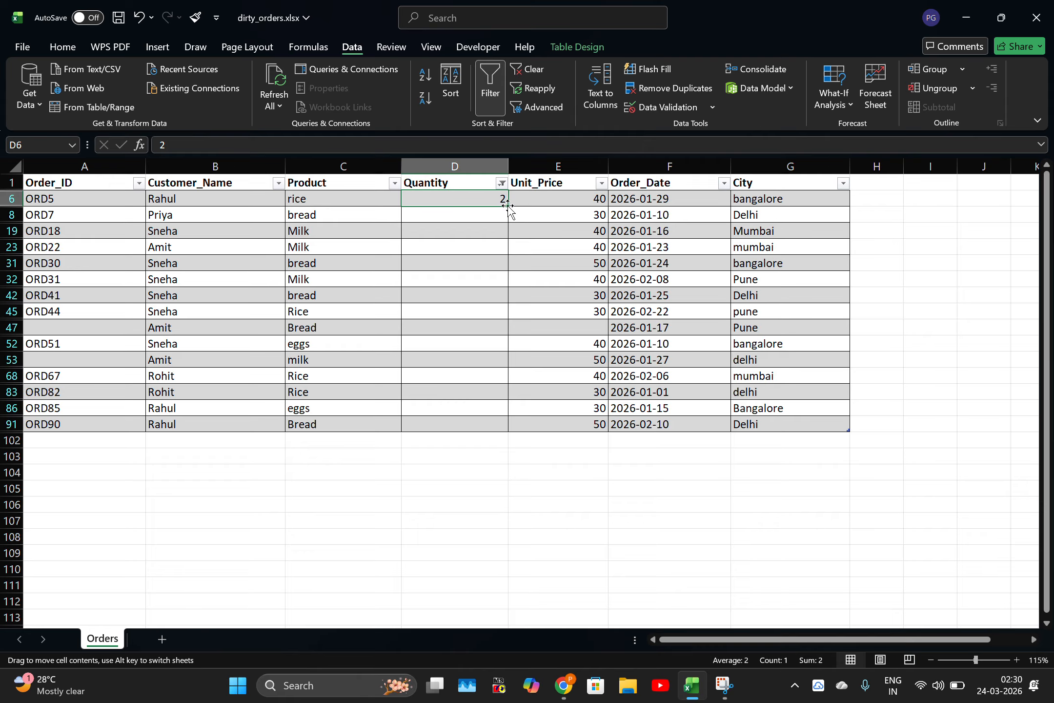
{"action": "double_click", "coordinate": [508, 204]}
{"action": "left_click", "coordinate": [498, 196]}
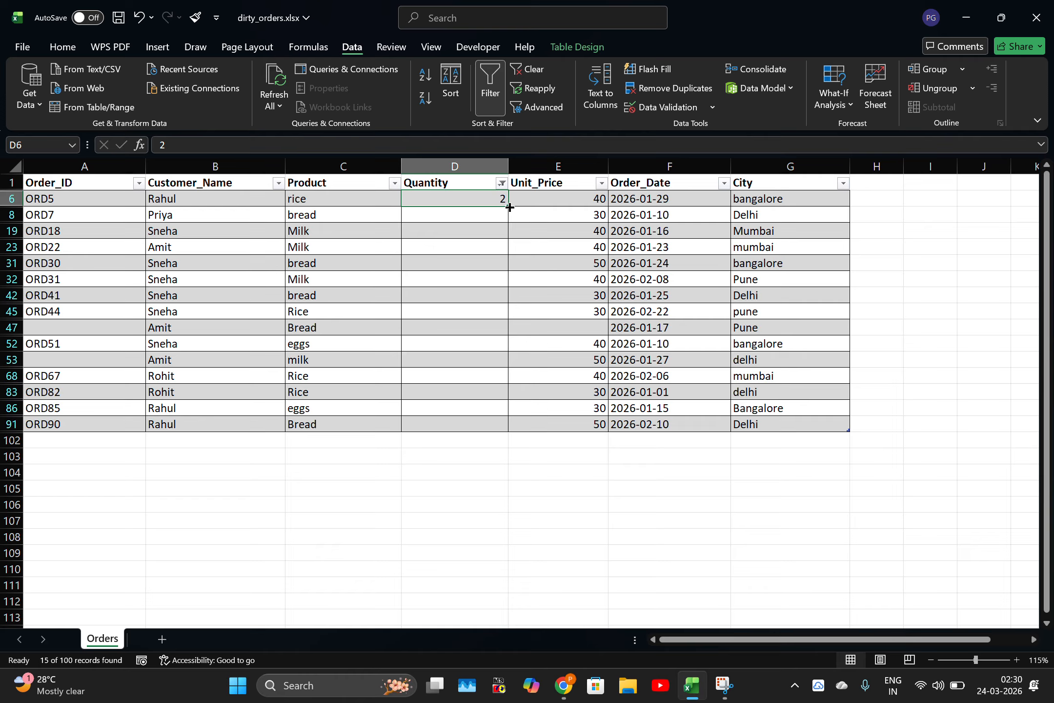
{"action": "left_click_drag", "start_coordinate": [508, 205], "coordinate": [534, 428]}
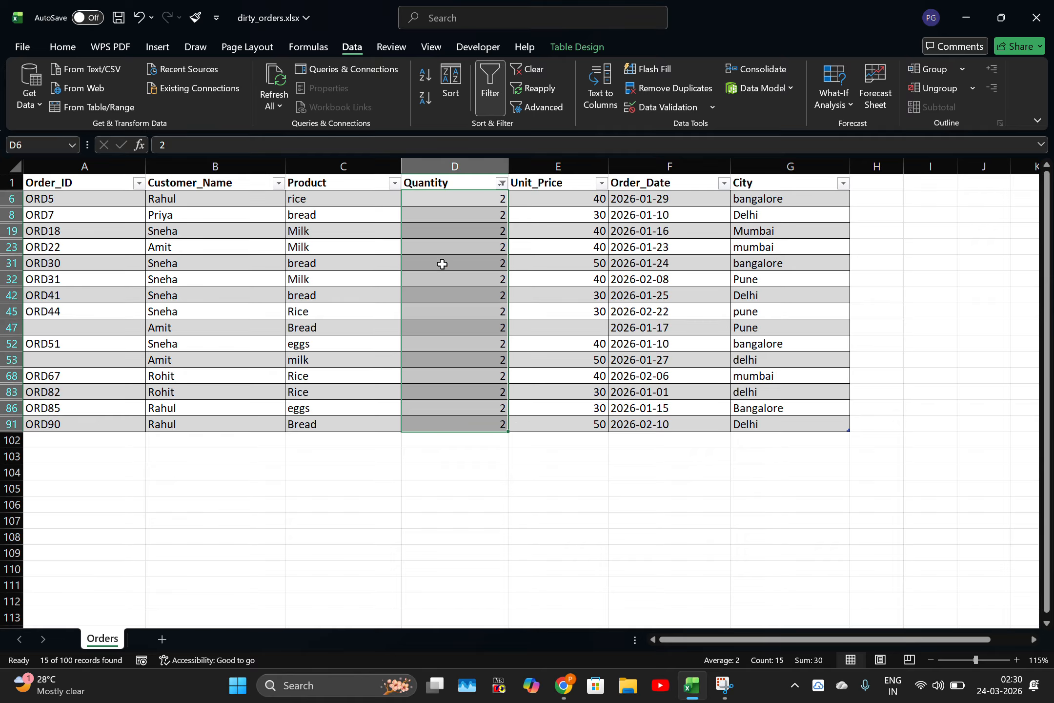
Step: Clear Quantity cell D6 and copy ChatGPT's default-value formula =IF(D2="",1,D2) from Chrome, returning to Excel
{"action": "left_click", "coordinate": [498, 199]}
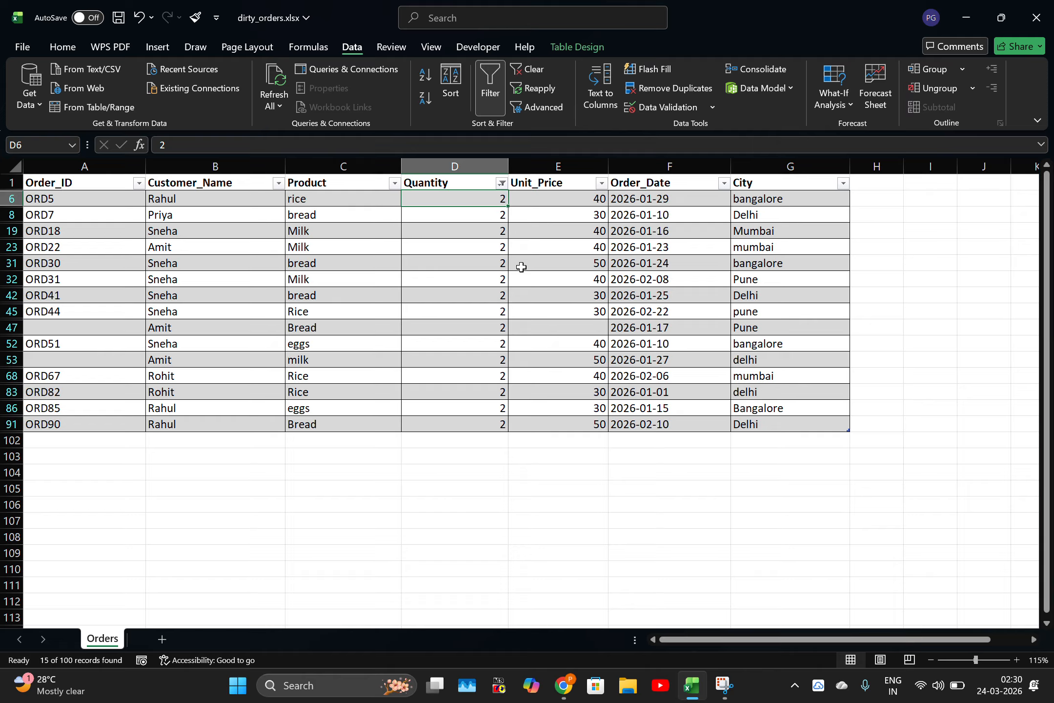
{"action": "key", "text": "Delete"}
{"action": "type", "text": "="}
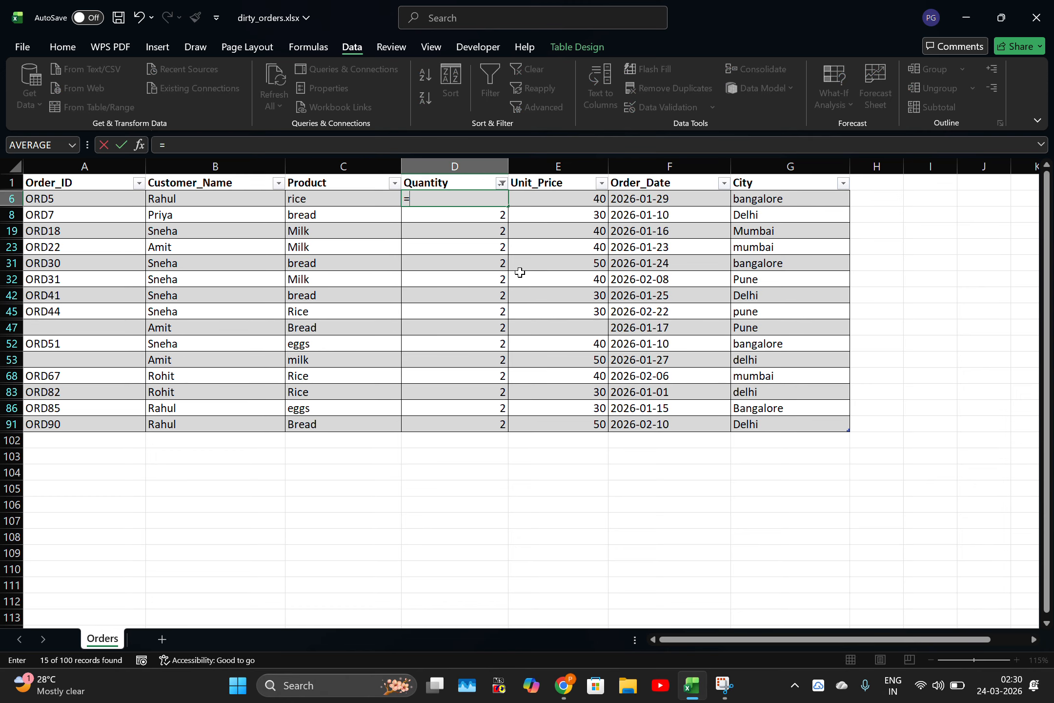
{"action": "type", "text": "if"}
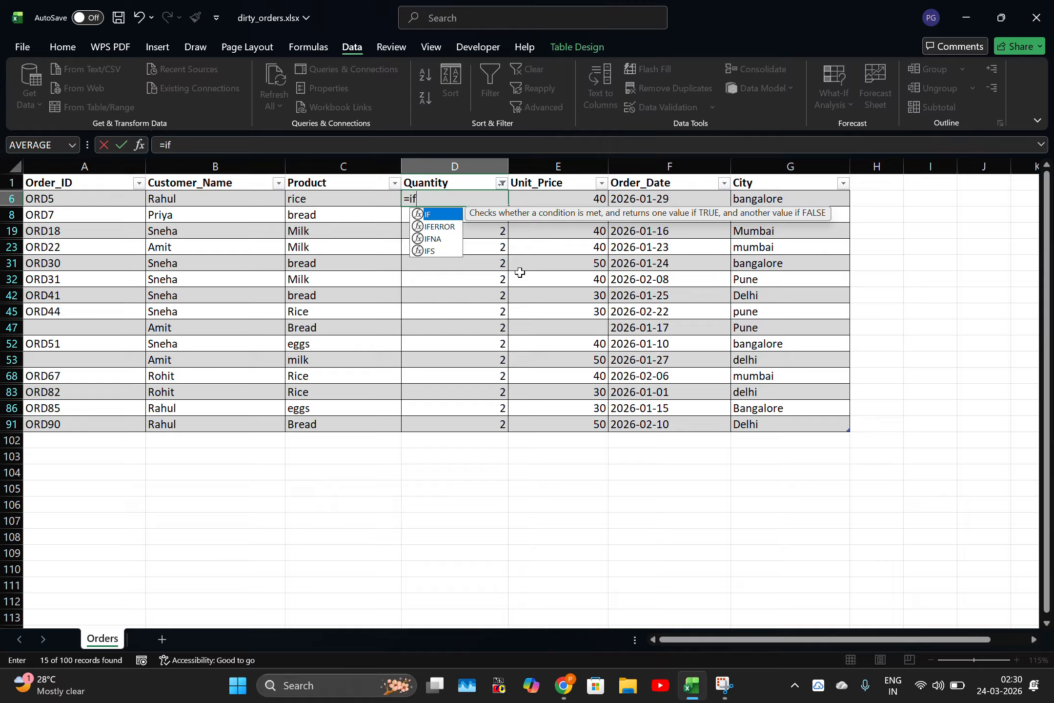
{"action": "key", "text": "super+Tab"}
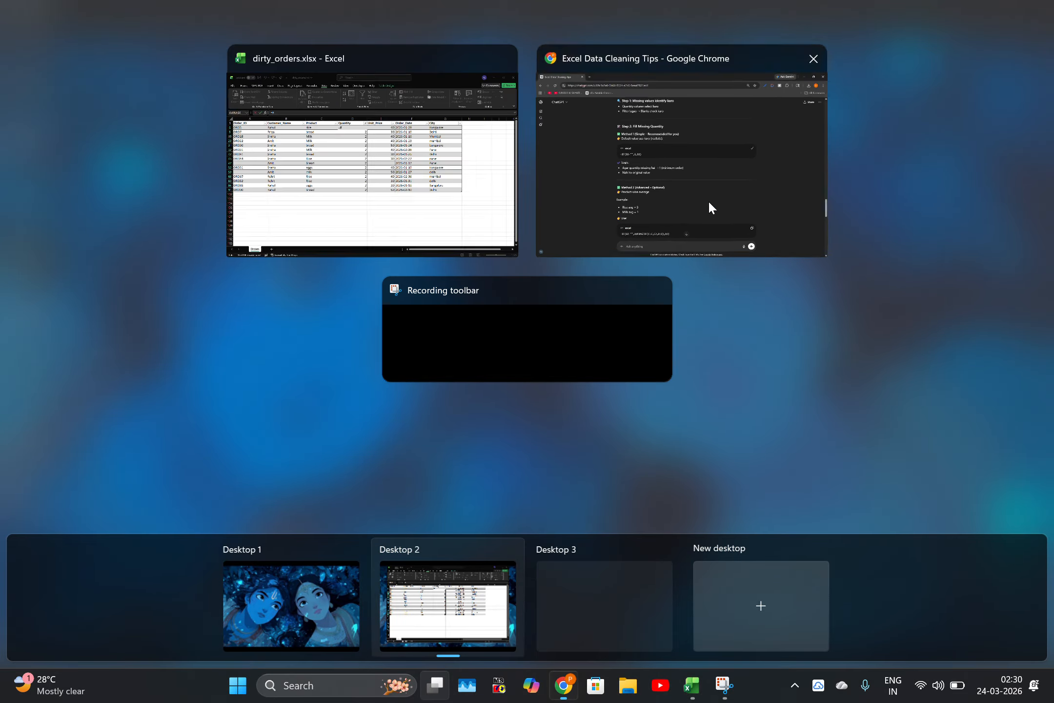
{"action": "left_click", "coordinate": [708, 200]}
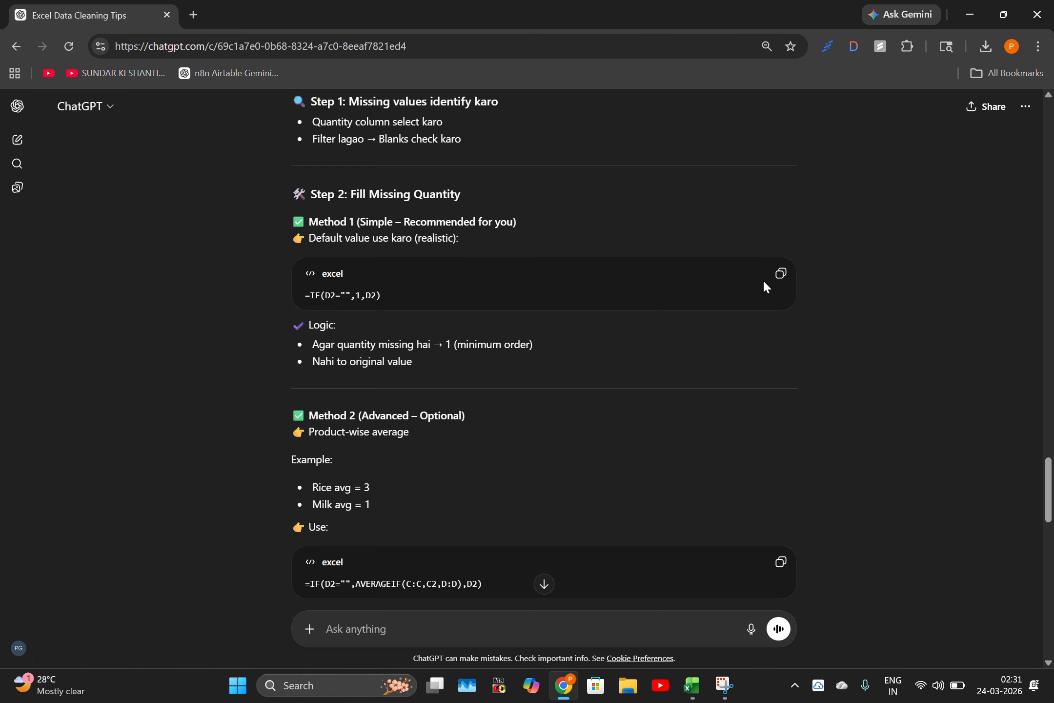
{"action": "left_click", "coordinate": [780, 273]}
{"action": "left_click", "coordinate": [691, 685]}
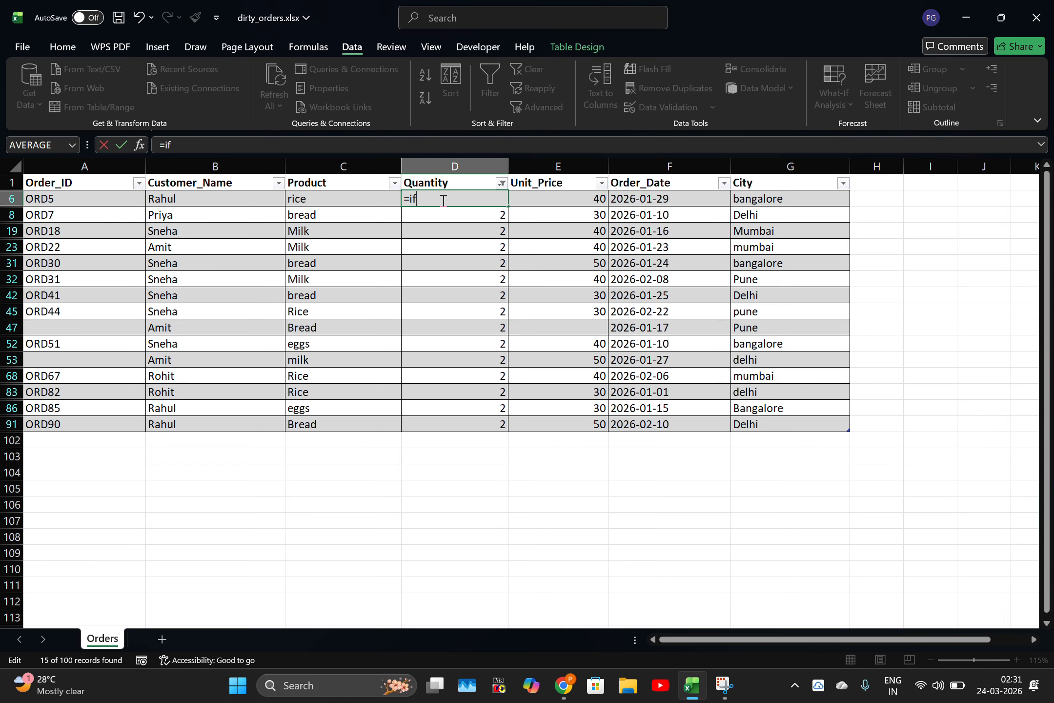
{"action": "key", "text": "ctrl+v"}
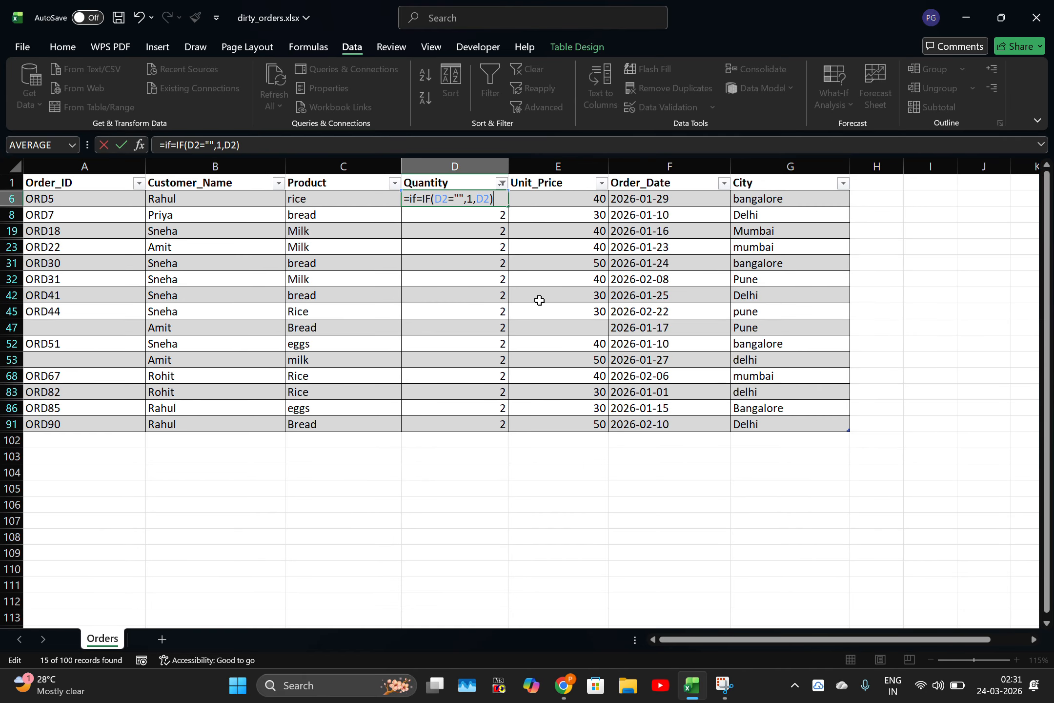
{"action": "key", "text": "BackSpace"}
{"action": "key", "text": "BackSpace"}
{"action": "key", "text": "BackSpace"}
{"action": "key", "text": "BackSpace"}
{"action": "key", "text": "BackSpace"}
{"action": "key", "text": "BackSpace"}
{"action": "key", "text": "BackSpace"}
{"action": "key", "text": "BackSpace"}
{"action": "key", "text": "BackSpace"}
{"action": "key", "text": "BackSpace"}
{"action": "key", "text": "BackSpace"}
{"action": "key", "text": "BackSpace"}
{"action": "key", "text": "BackSpace"}
{"action": "key", "text": "BackSpace"}
{"action": "key", "text": "BackSpace"}
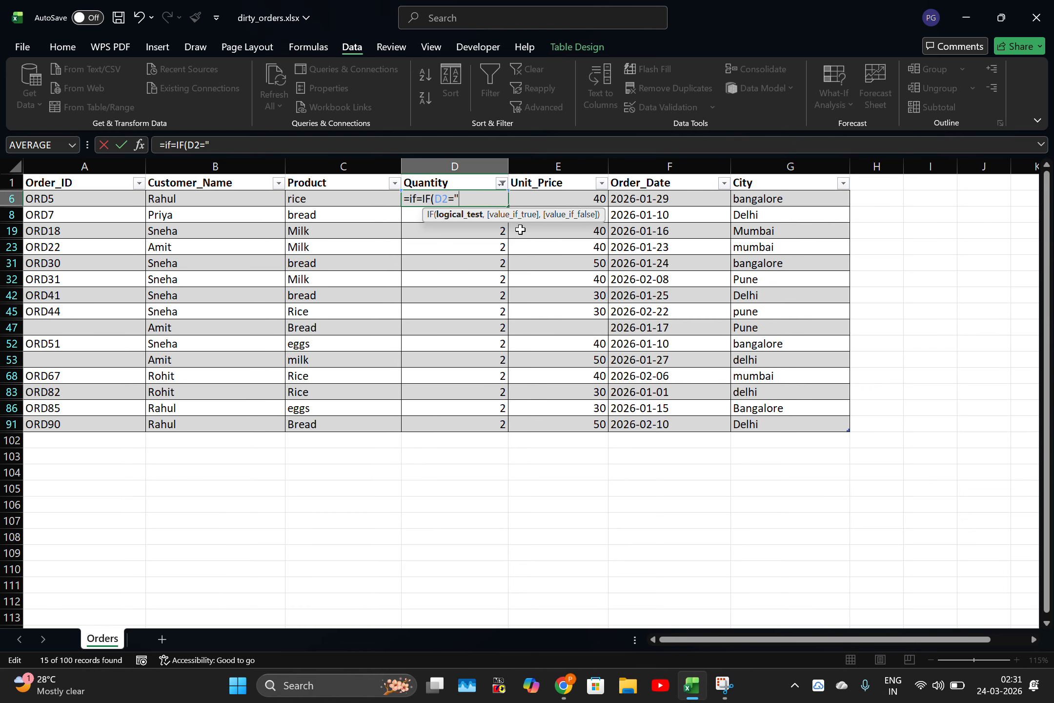
{"action": "key", "text": "BackSpace"}
{"action": "key", "text": "BackSpace"}
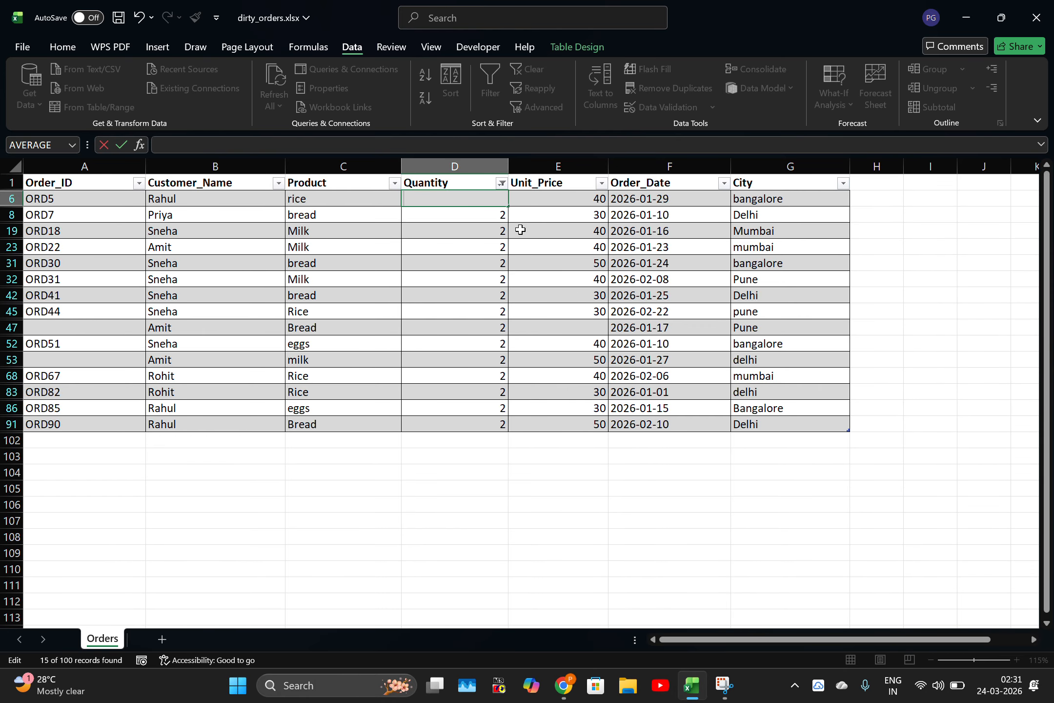
Step: Paste =IF(D2="",1,D2) into Quantity cell D6 and fill it down the filtered rows to D91
{"action": "key", "text": "ctrl+v"}
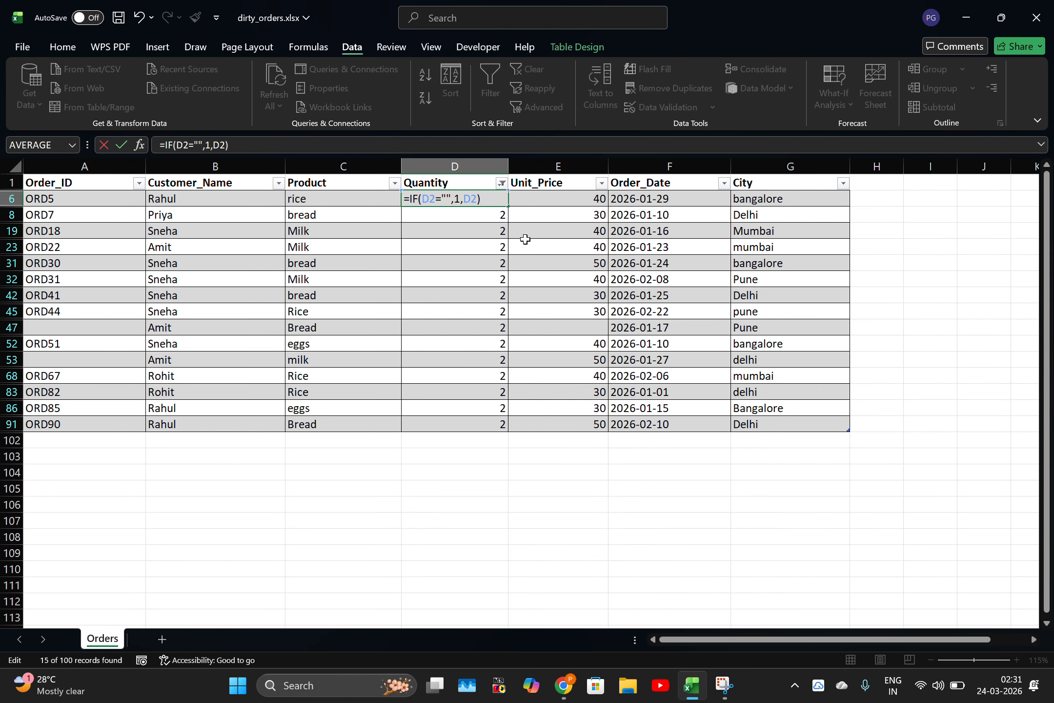
{"action": "key", "text": "Return"}
{"action": "left_click", "coordinate": [502, 199]}
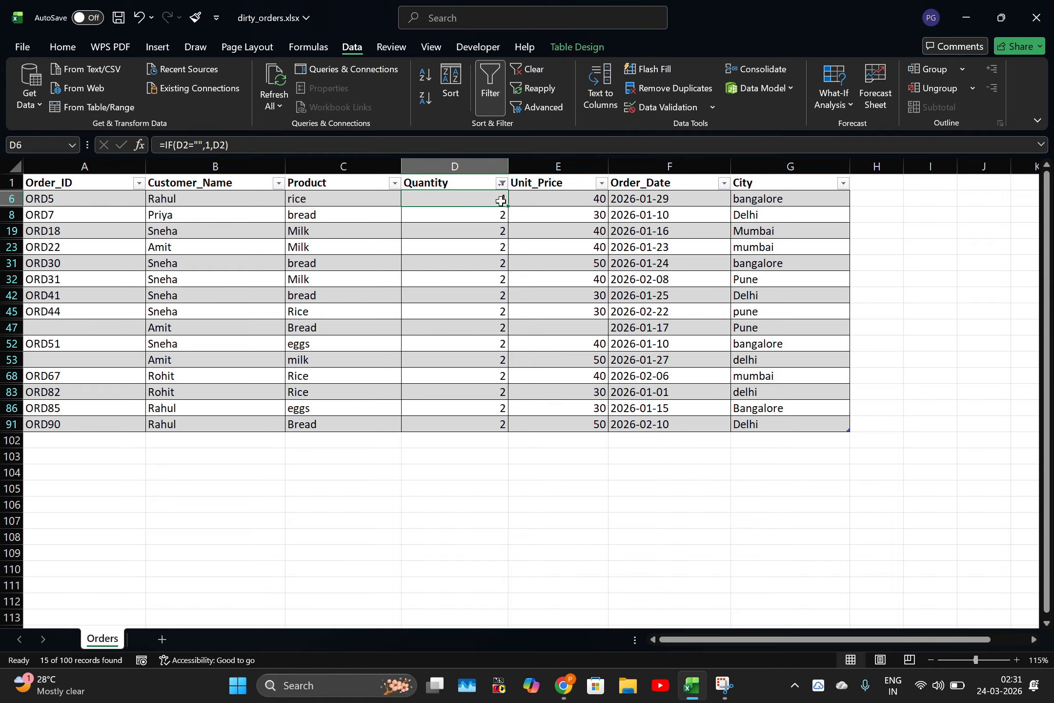
{"action": "double_click", "coordinate": [507, 205]}
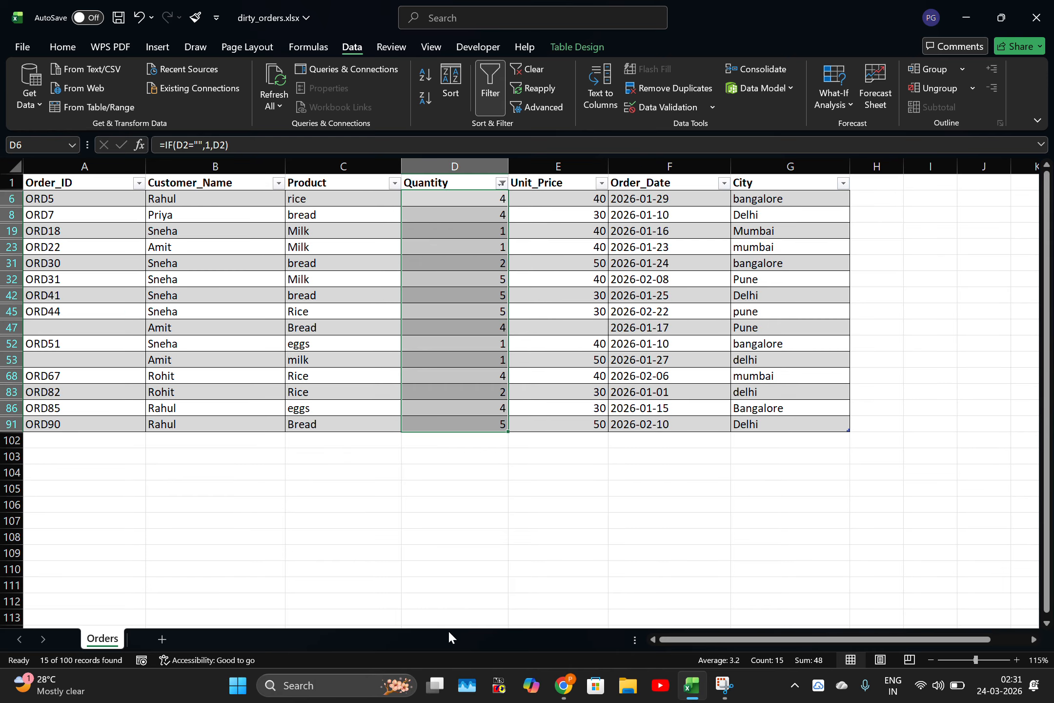
Step: Check the filled Quantity values against their products and remove the filters from the orders table
{"action": "left_click", "coordinate": [482, 233]}
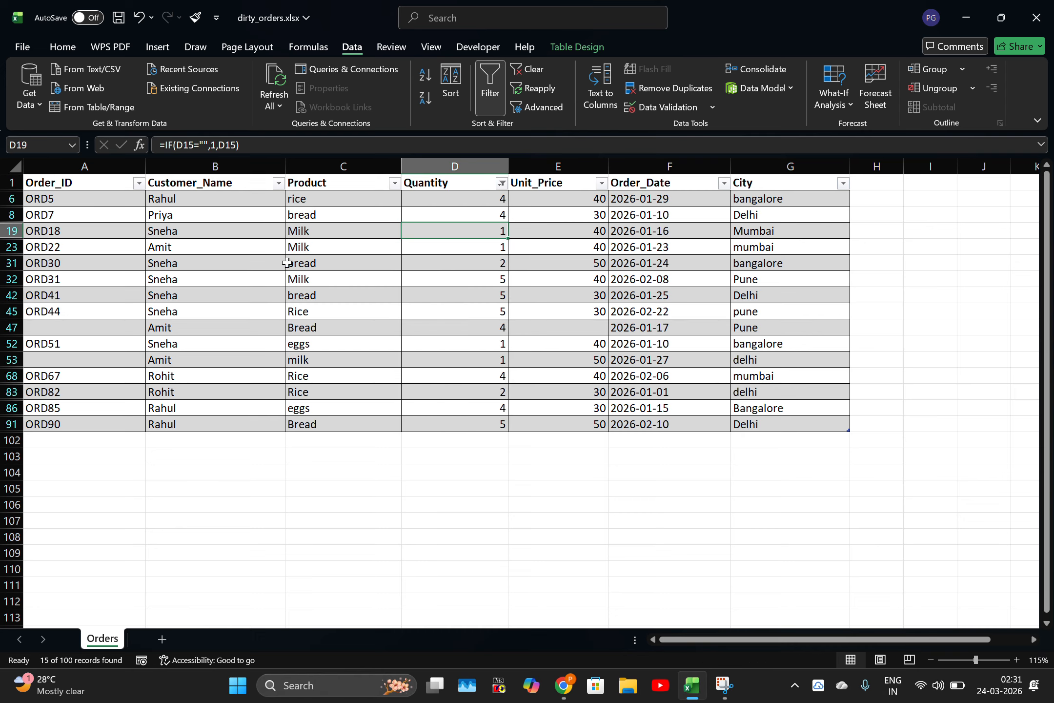
{"action": "left_click", "coordinate": [338, 219]}
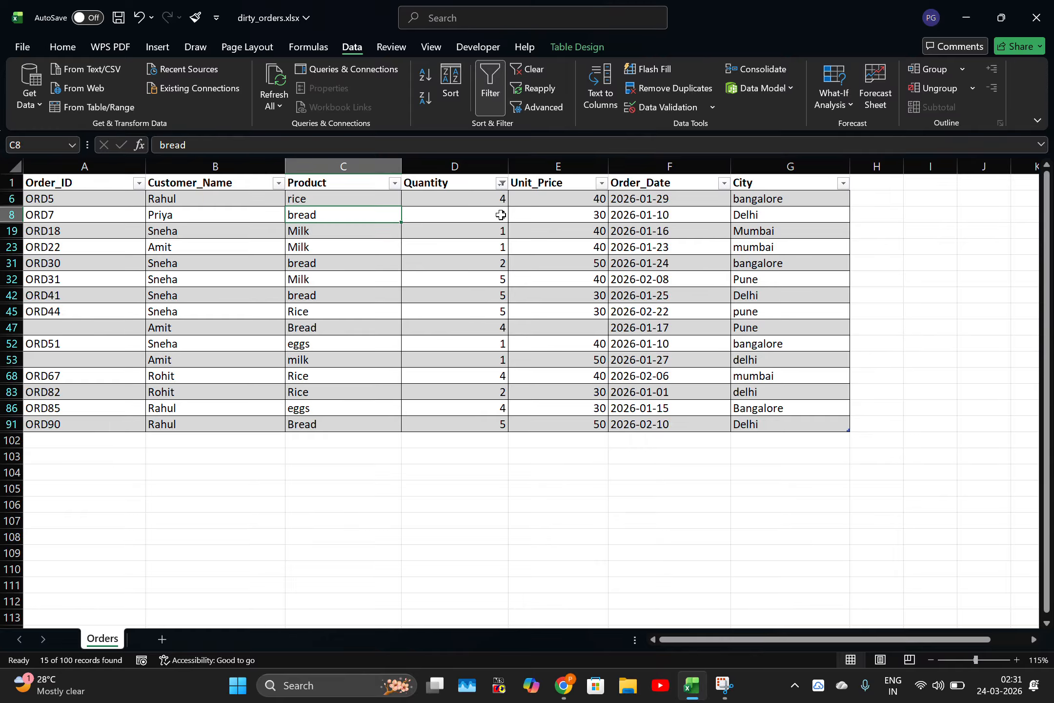
{"action": "left_click", "coordinate": [359, 235]}
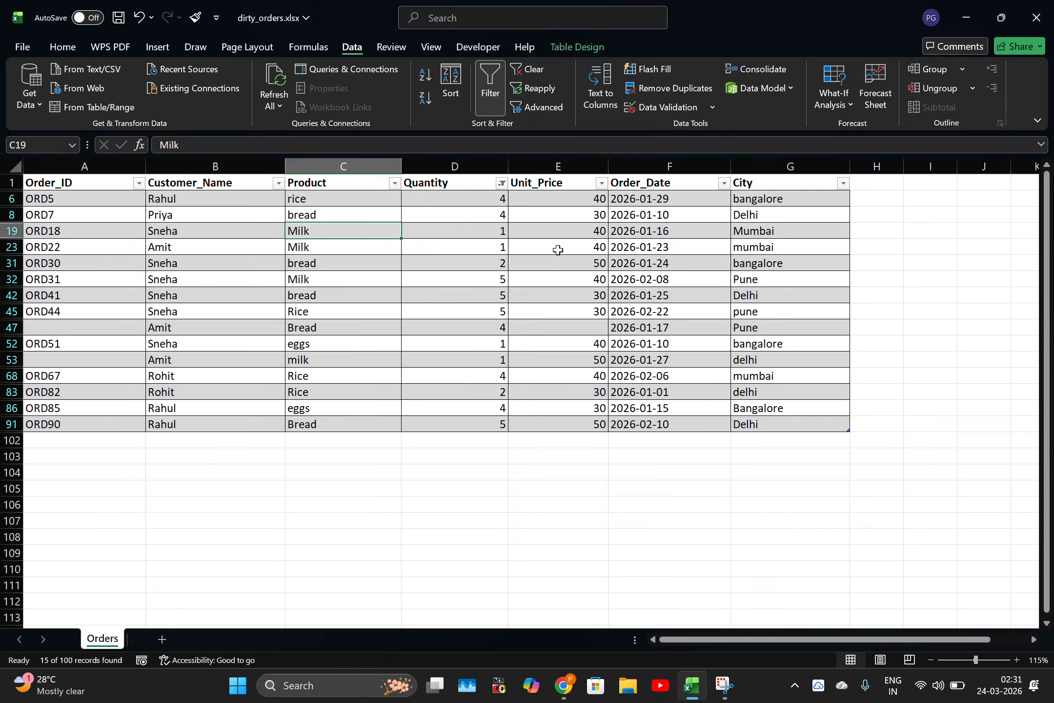
{"action": "left_click", "coordinate": [489, 116]}
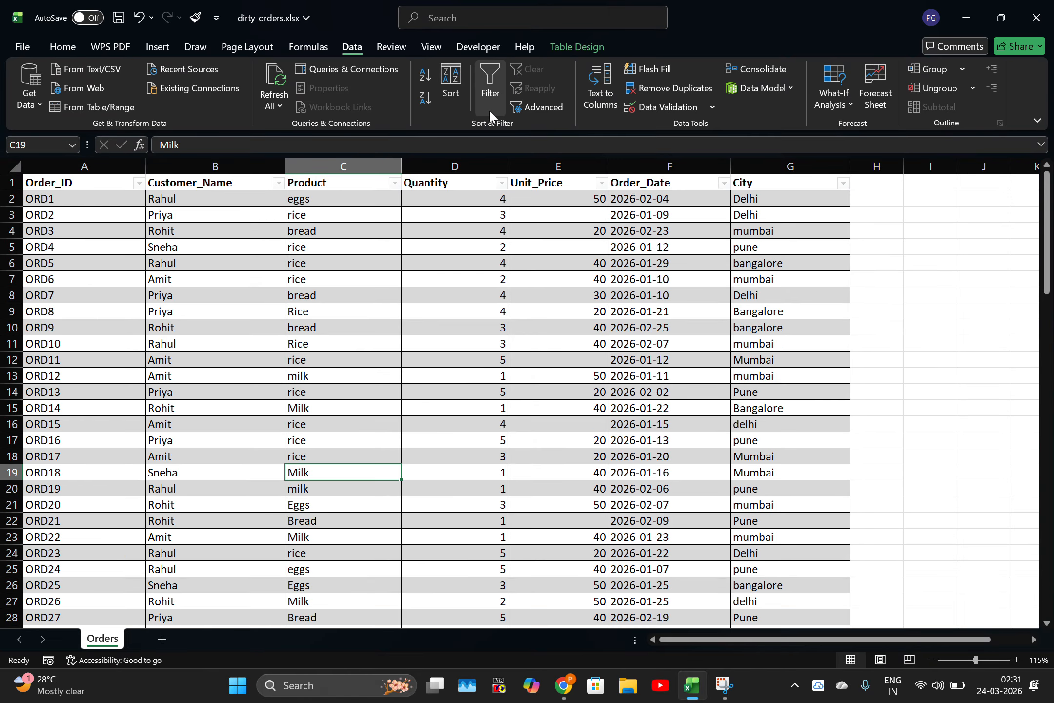
Step: Switch to Chrome and examine ChatGPT's Unit Price fix, including the product price list, the XLOOKUP formulas and the final check
{"action": "key", "text": "alt+Tab"}
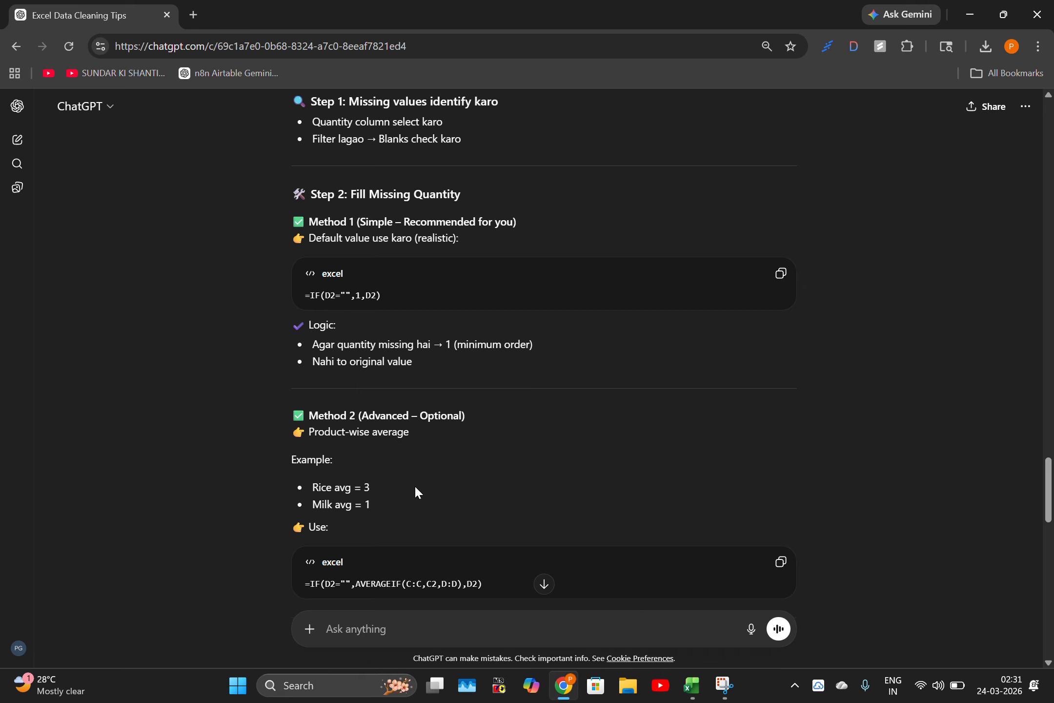
{"action": "scroll", "coordinate": [414, 484], "scroll_direction": "down", "scroll_amount": 10}
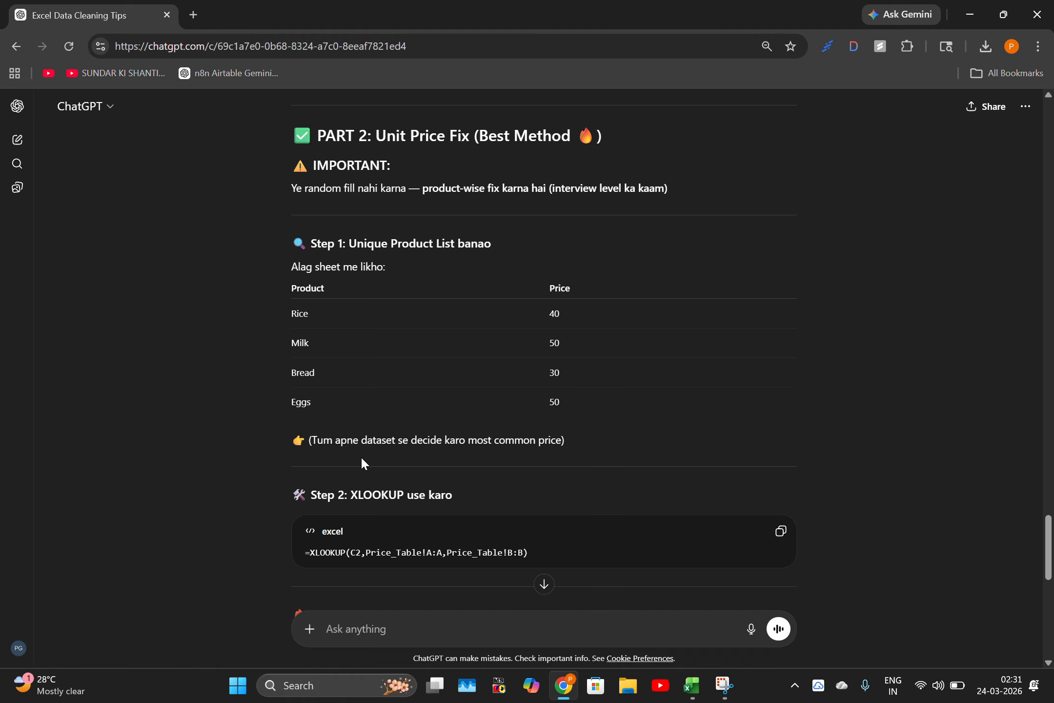
{"action": "scroll", "coordinate": [452, 439], "scroll_direction": "down", "scroll_amount": 1}
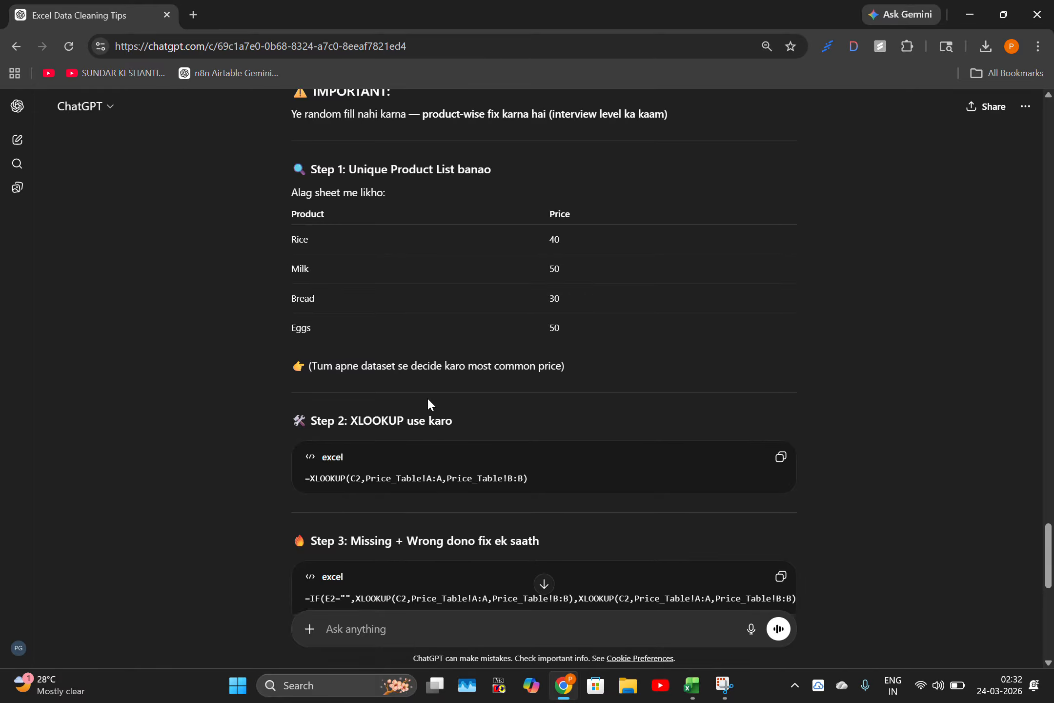
{"action": "scroll", "coordinate": [428, 400], "scroll_direction": "down", "scroll_amount": 3}
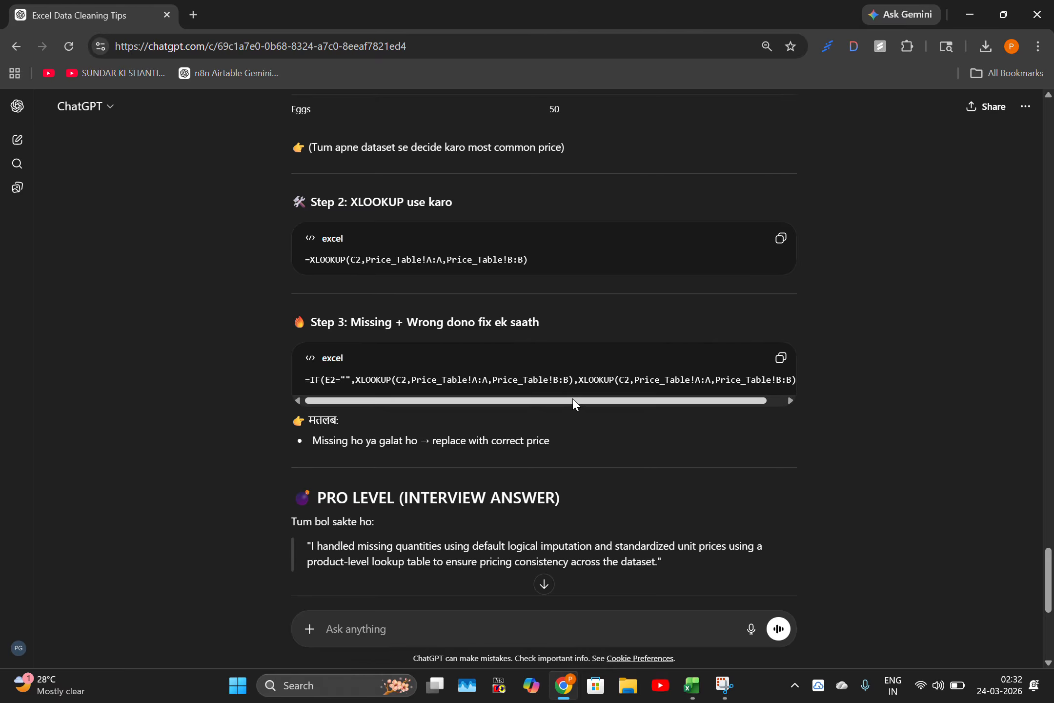
{"action": "scroll", "coordinate": [327, 401], "scroll_direction": "right", "scroll_amount": 1}
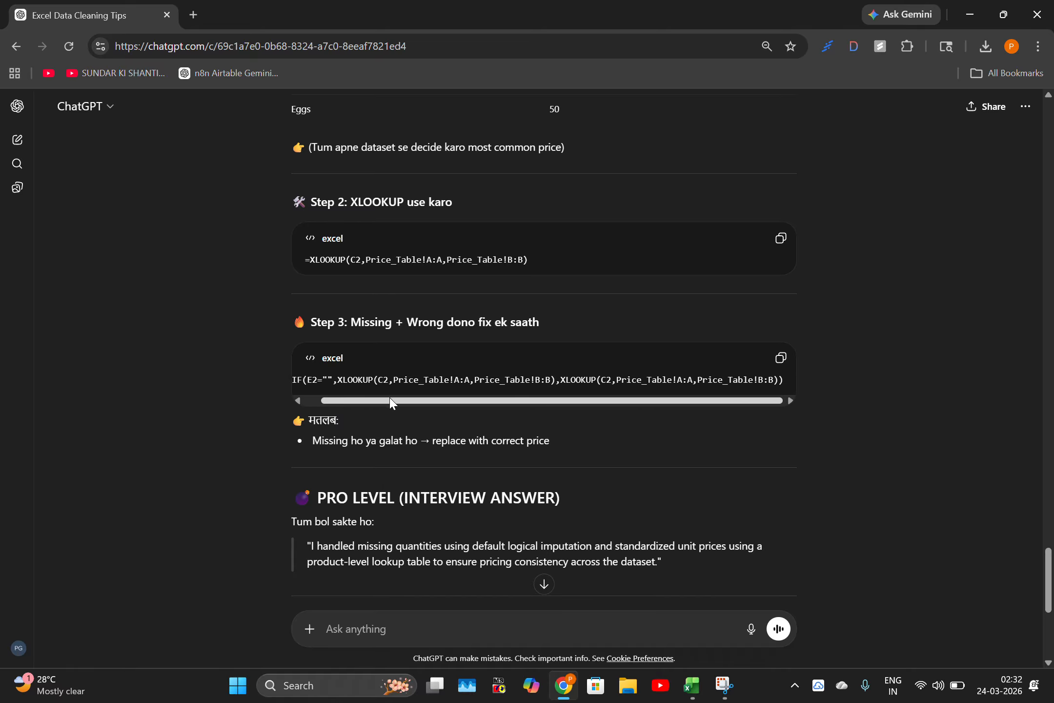
{"action": "scroll", "coordinate": [400, 326], "scroll_direction": "up", "scroll_amount": 2}
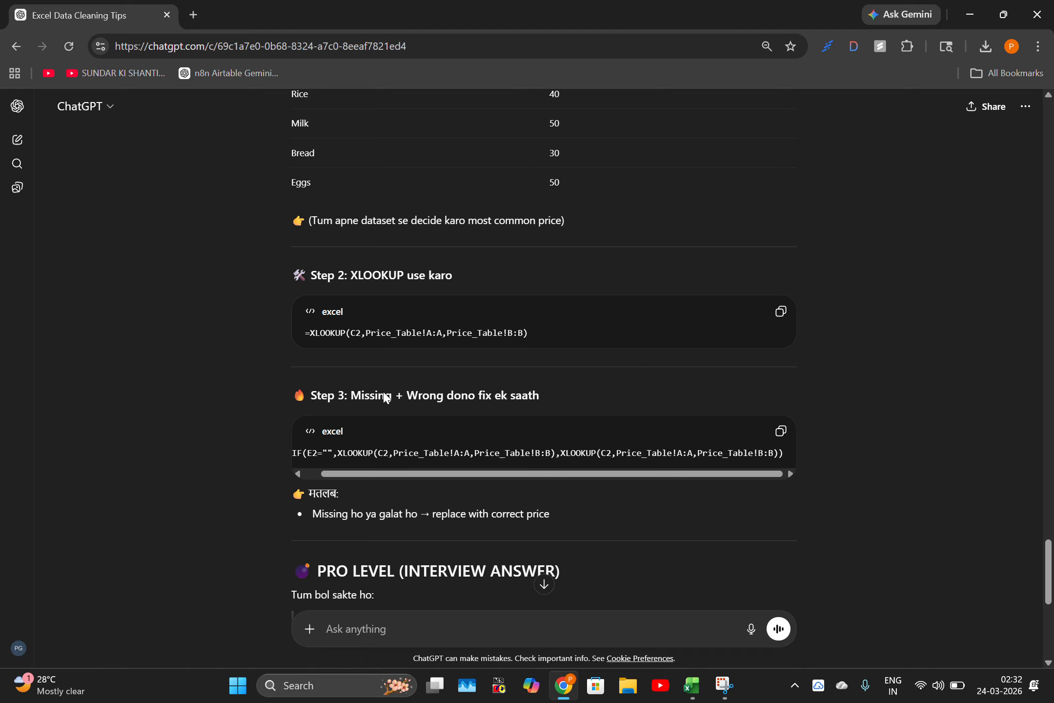
{"action": "scroll", "coordinate": [386, 398], "scroll_direction": "down", "scroll_amount": 1}
{"action": "scroll", "coordinate": [407, 527], "scroll_direction": "down", "scroll_amount": 4}
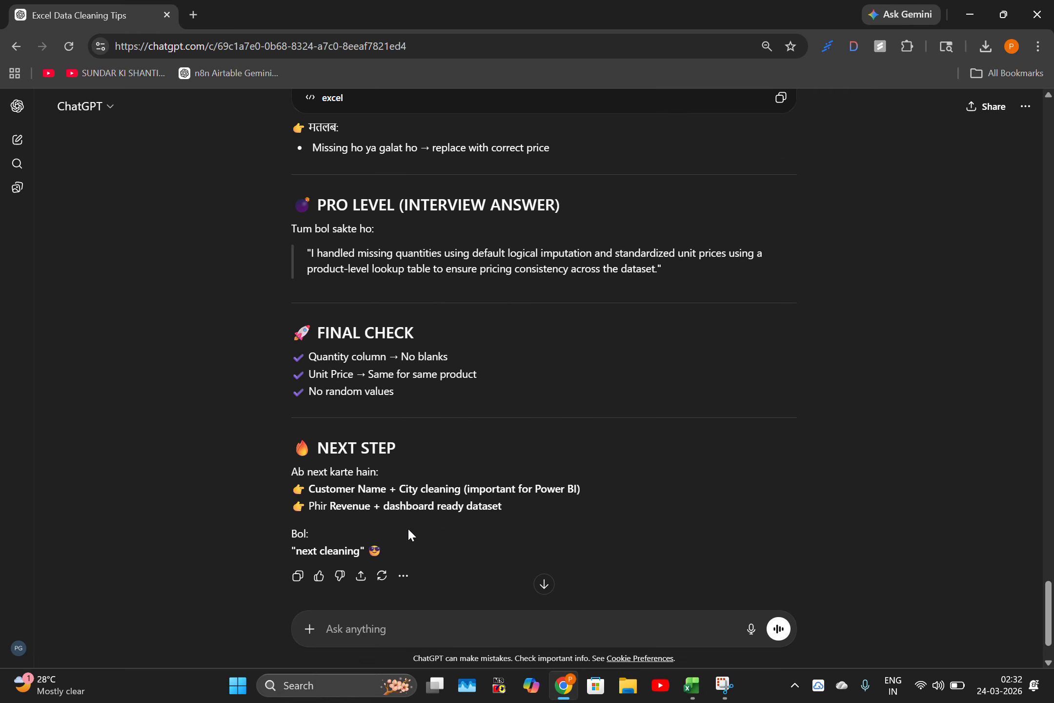
{"action": "scroll", "coordinate": [501, 330], "scroll_direction": "up", "scroll_amount": 4}
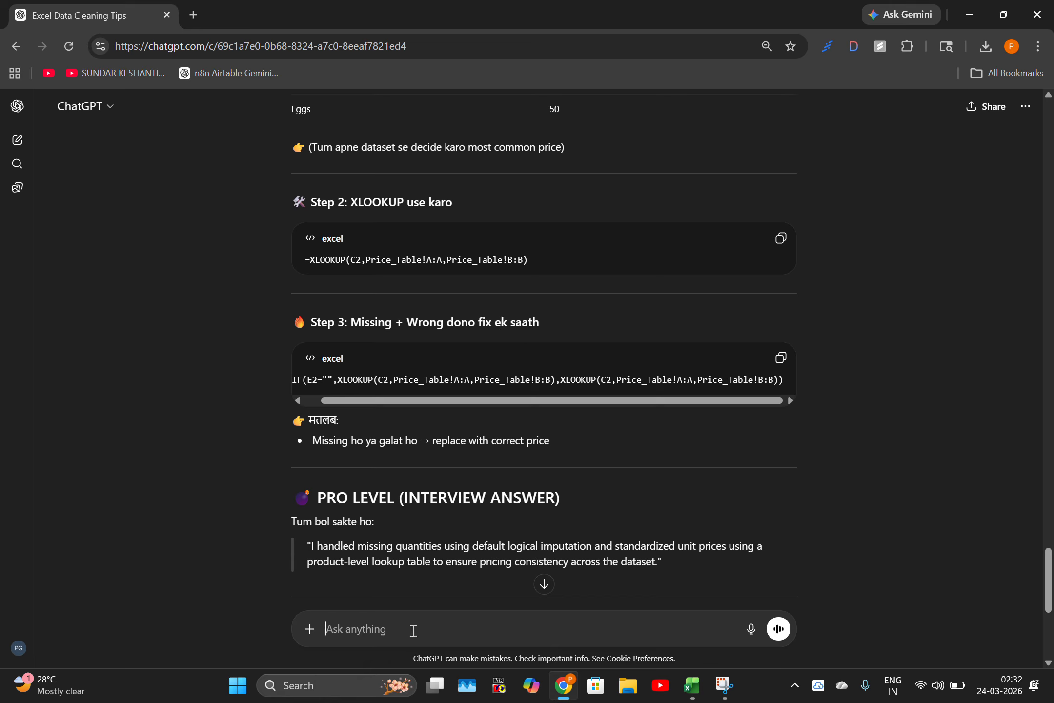
Step: Ask ChatGPT "quantity ke liye kuch auur bta do" and read its median-based methods for filling Quantity
{"action": "type", "text": "quantity ke liye kuch auur bt"}
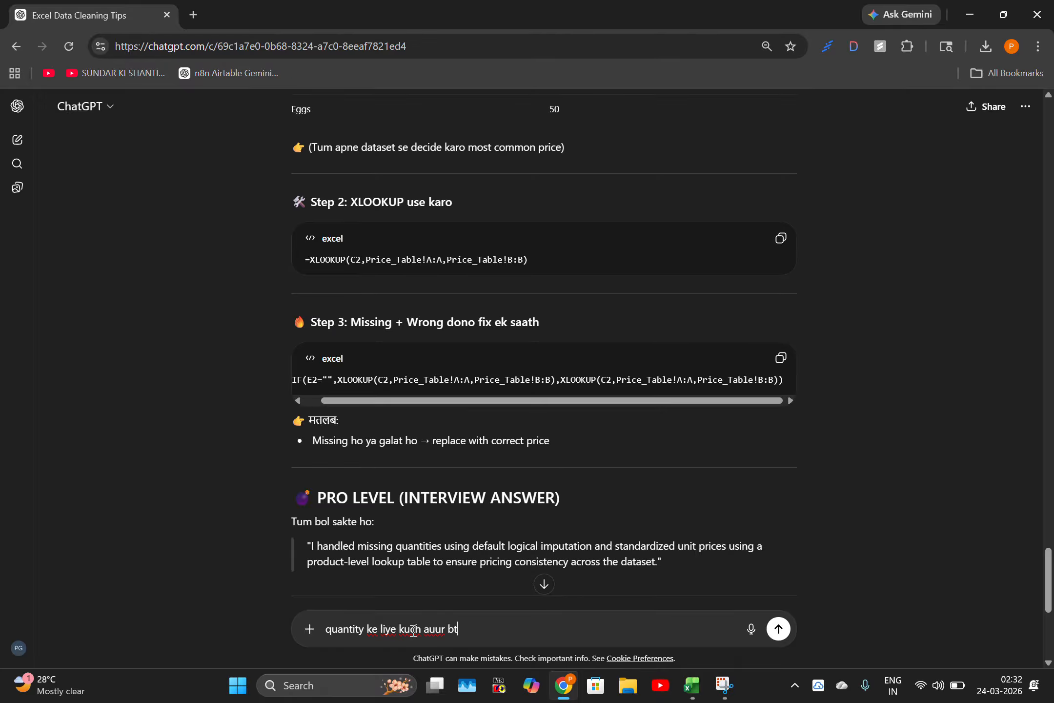
{"action": "type", "text": "a do"}
{"action": "key", "text": "Return"}
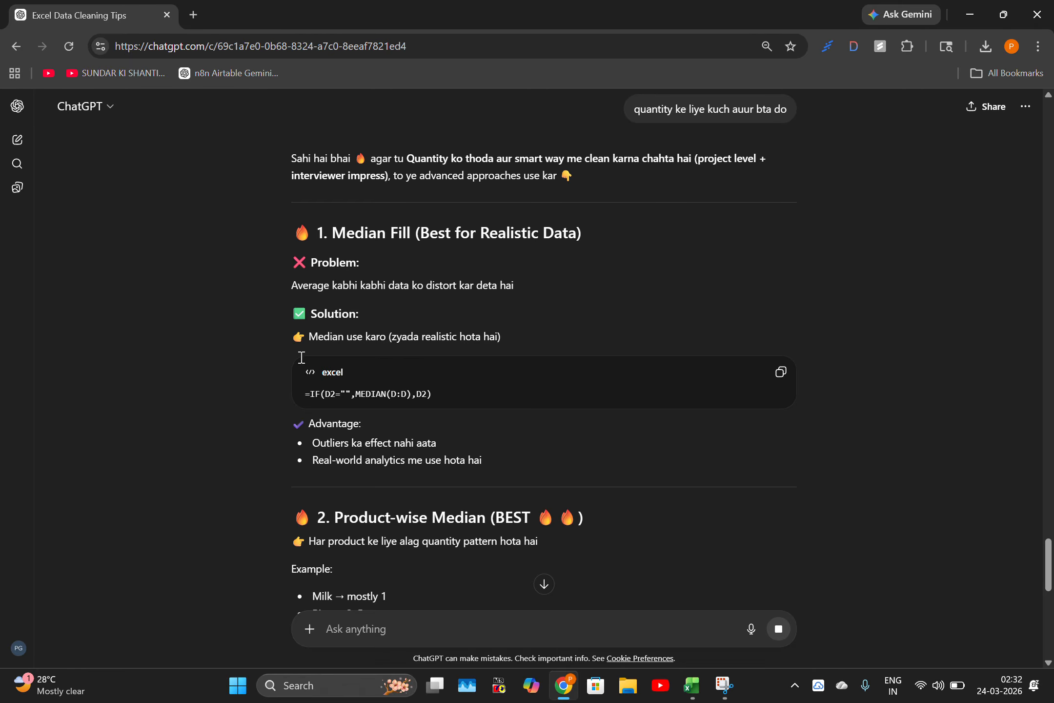
{"action": "scroll", "coordinate": [449, 498], "scroll_direction": "down", "scroll_amount": 3}
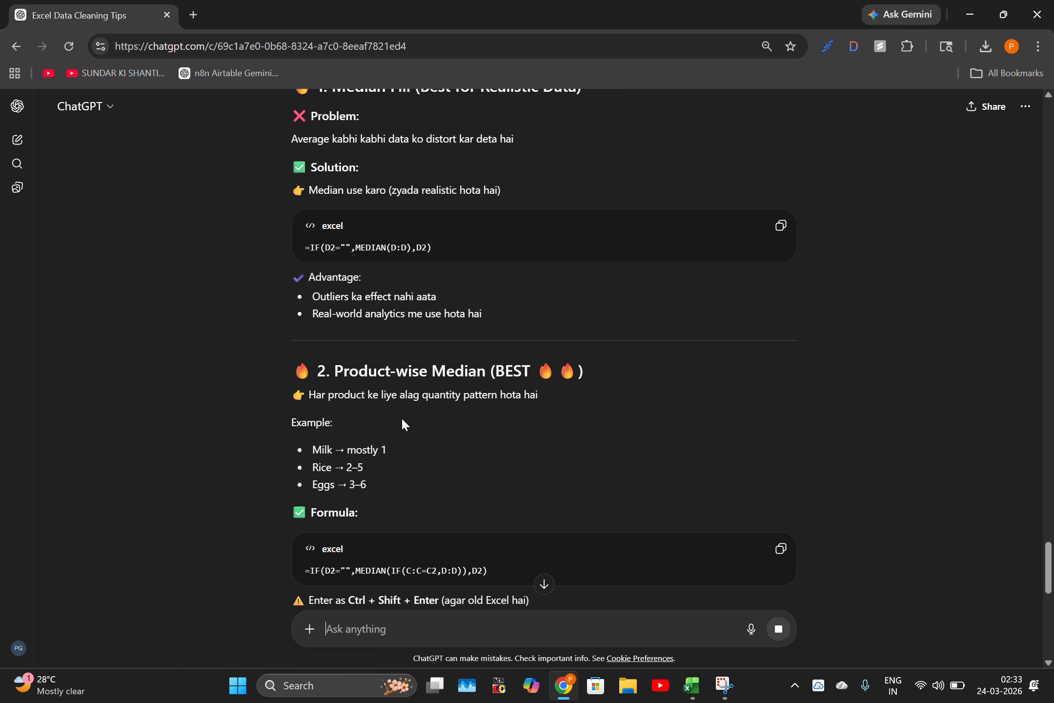
{"action": "scroll", "coordinate": [366, 442], "scroll_direction": "down", "scroll_amount": 1}
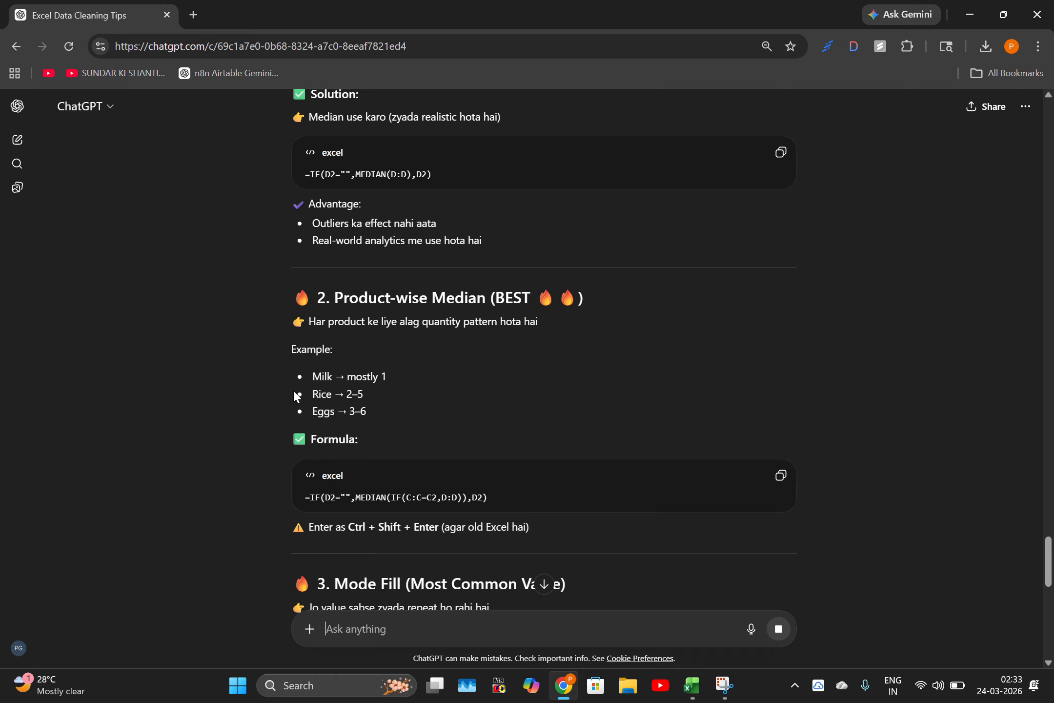
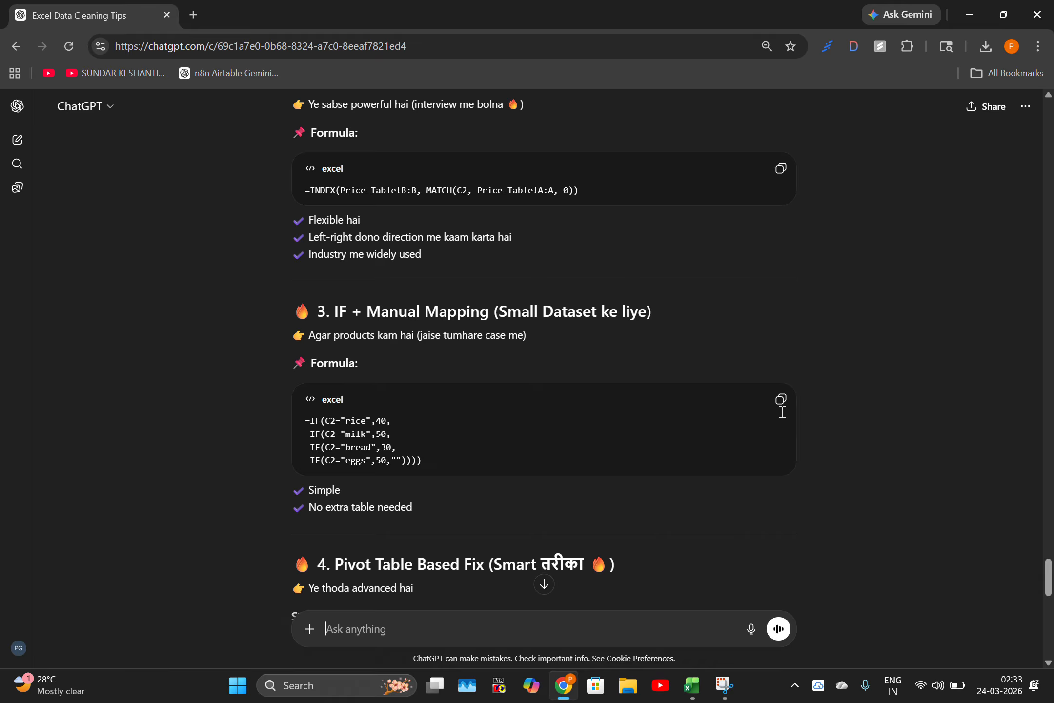
Step: Copy ChatGPT's nested IF price-mapping formula (rice 40, milk 50, bread 30, eggs 50) and paste it into Unit_Price cell E2 in Excel
{"action": "left_click_drag", "start_coordinate": [294, 337], "coordinate": [515, 360]}
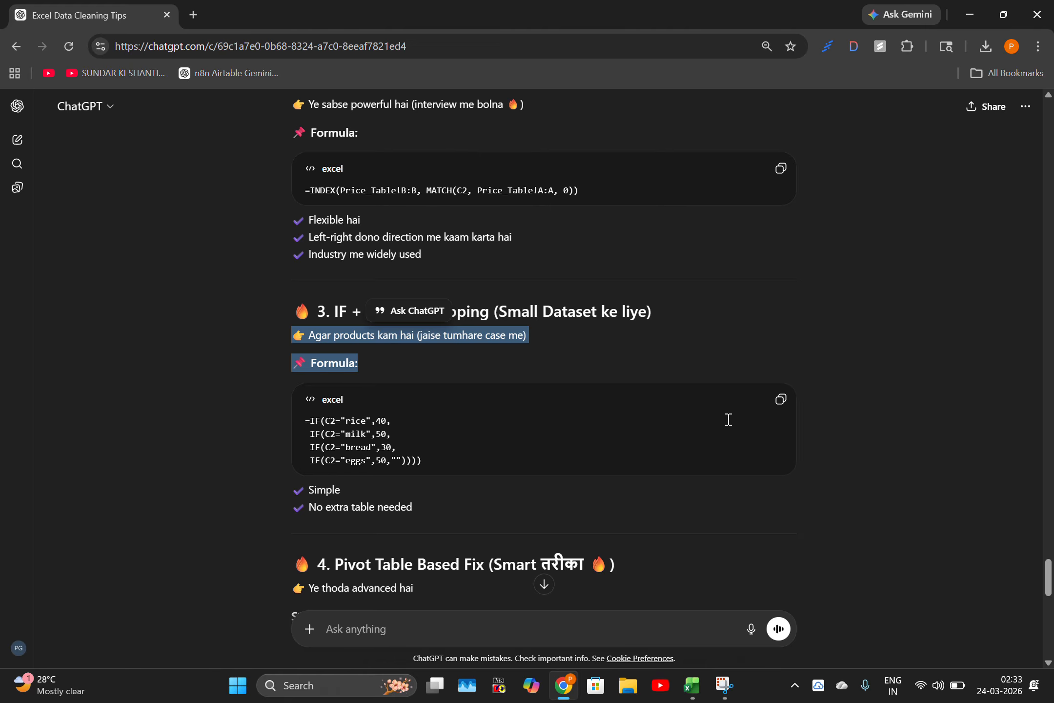
{"action": "left_click", "coordinate": [781, 400]}
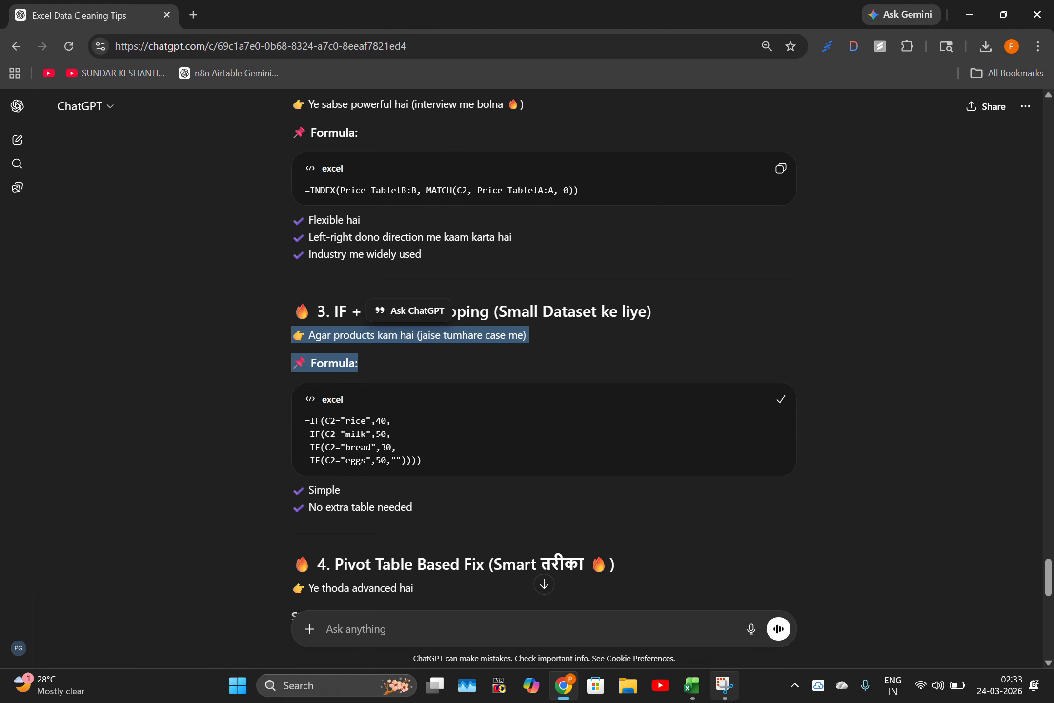
{"action": "left_click", "coordinate": [692, 685]}
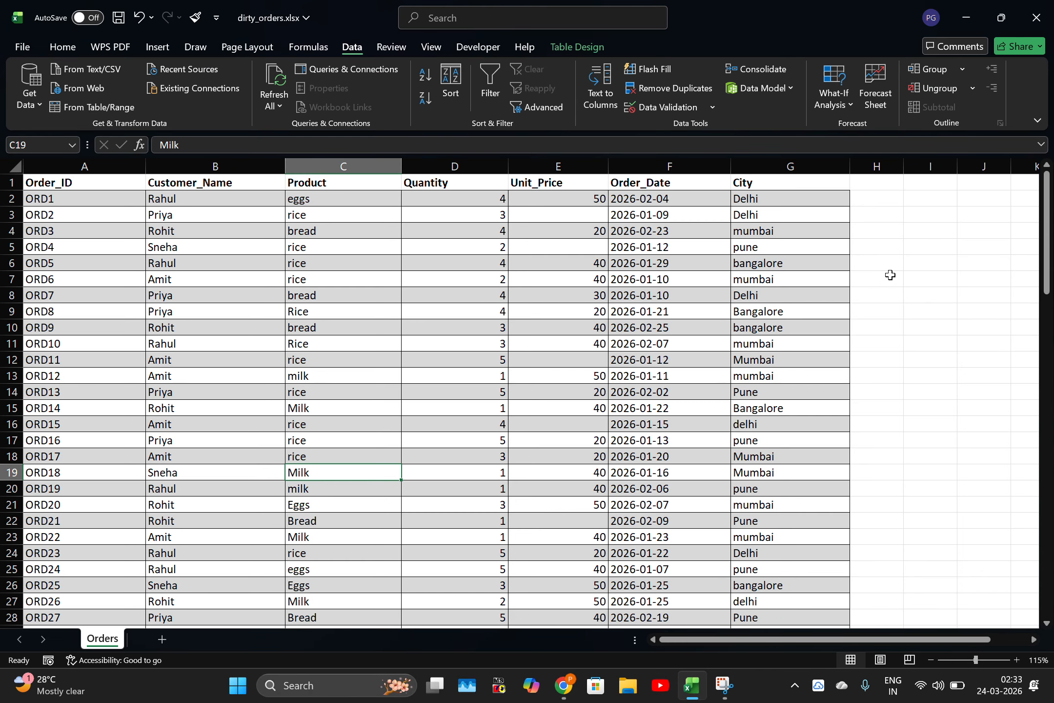
{"action": "left_click", "coordinate": [577, 200]}
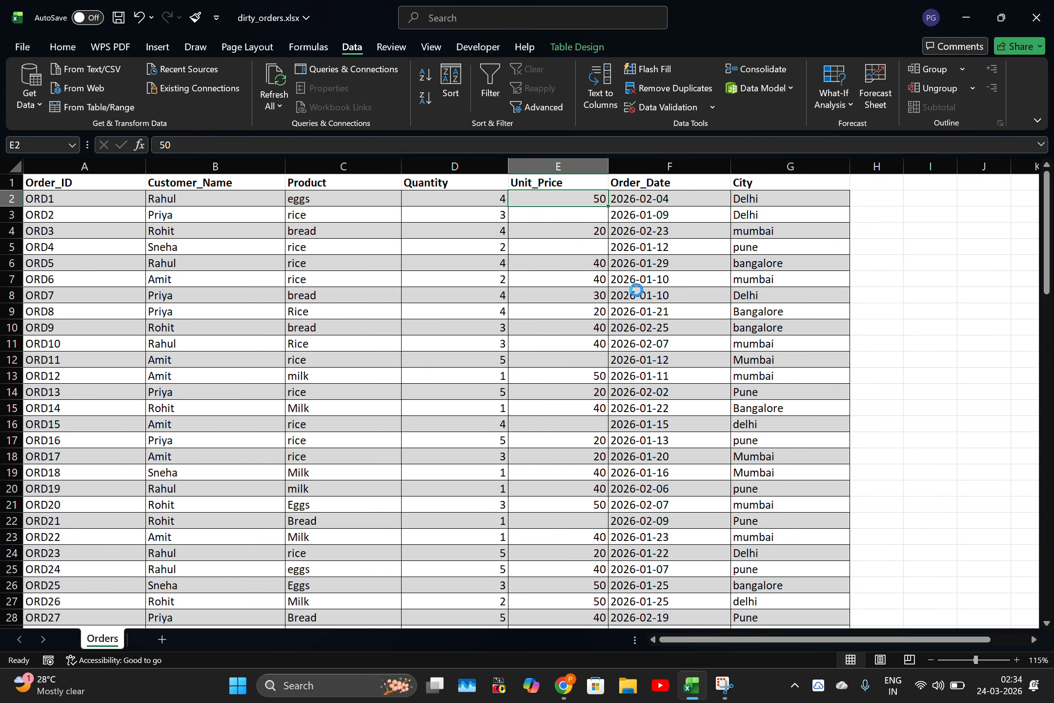
{"action": "key", "text": "ctrl+v"}
{"action": "key", "text": "Return"}
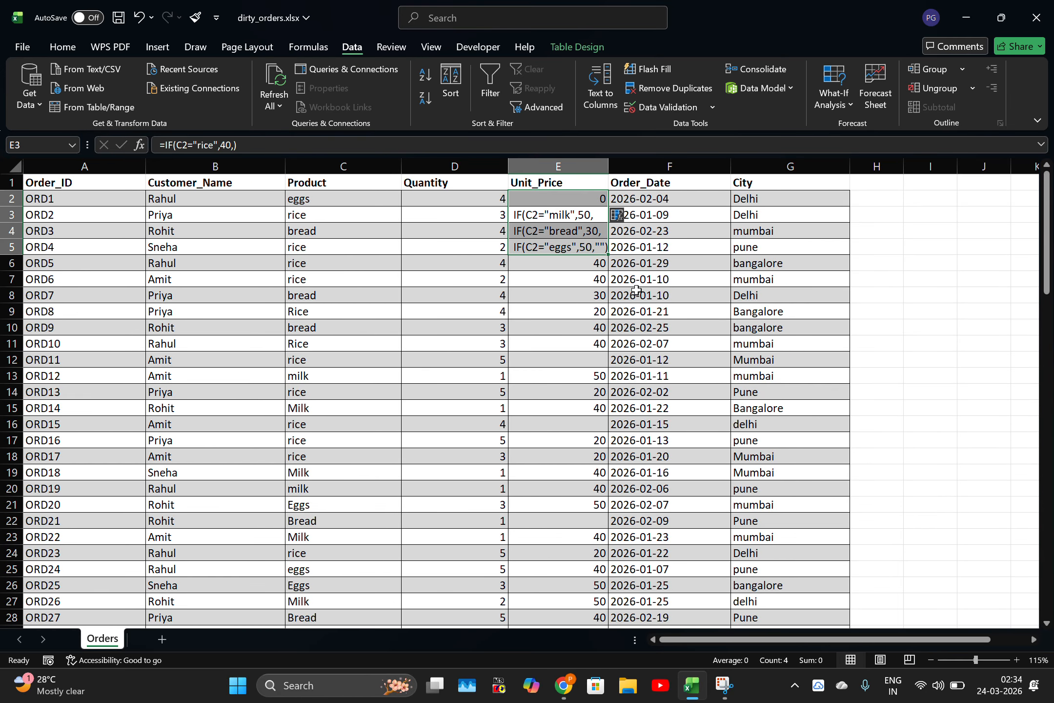
{"action": "left_click", "coordinate": [566, 200]}
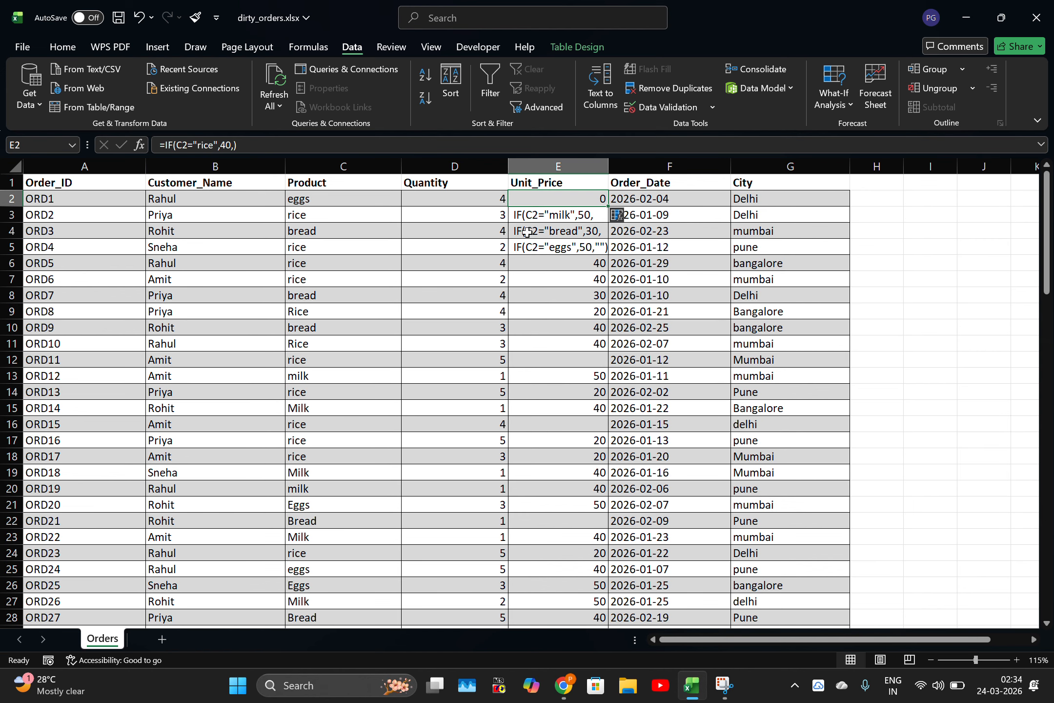
Step: Undo the price-mapping formula paste in the Unit_Price column, along with the clearing of cell E2
{"action": "scroll", "coordinate": [421, 357], "scroll_direction": "down", "scroll_amount": 2}
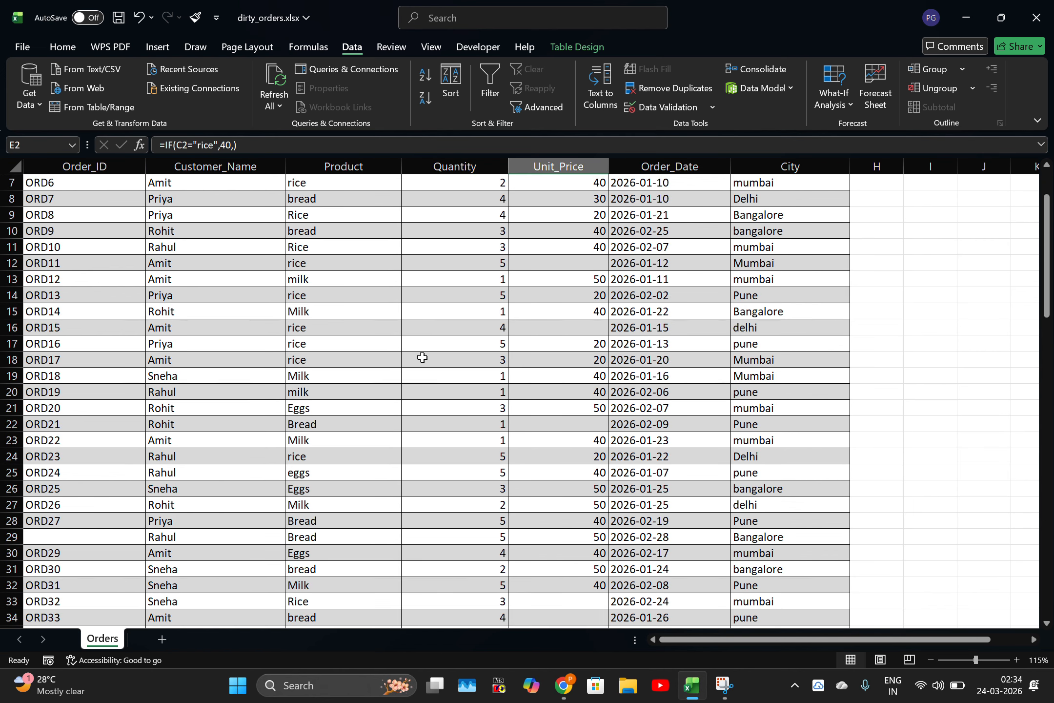
{"action": "scroll", "coordinate": [564, 312], "scroll_direction": "up", "scroll_amount": 2}
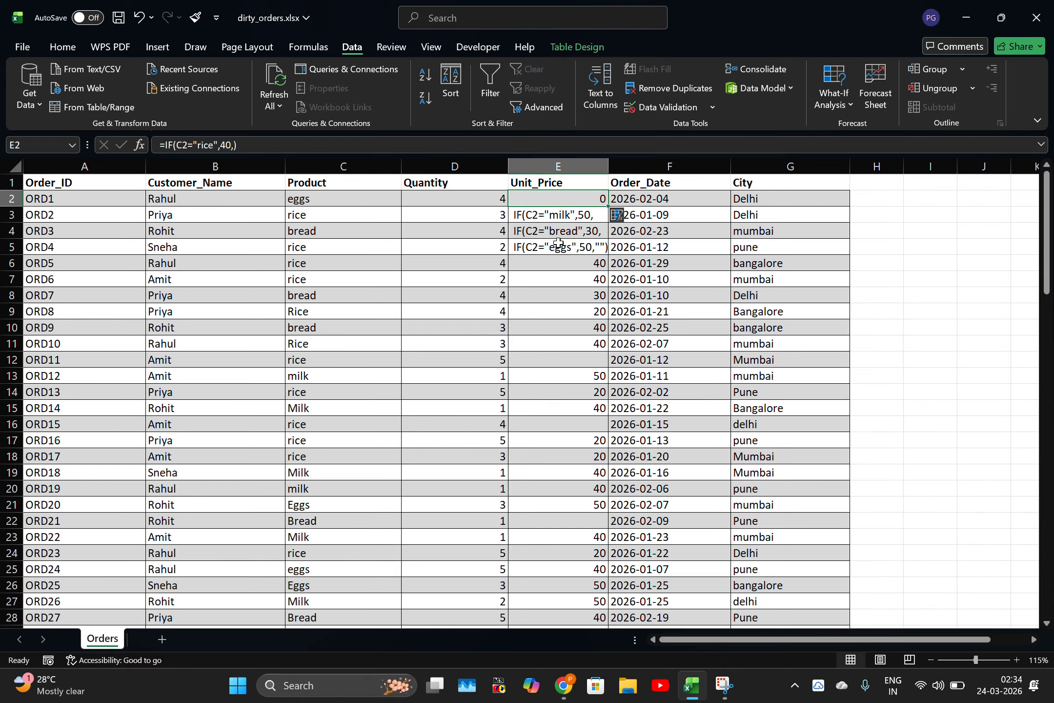
{"action": "key", "text": "Delete"}
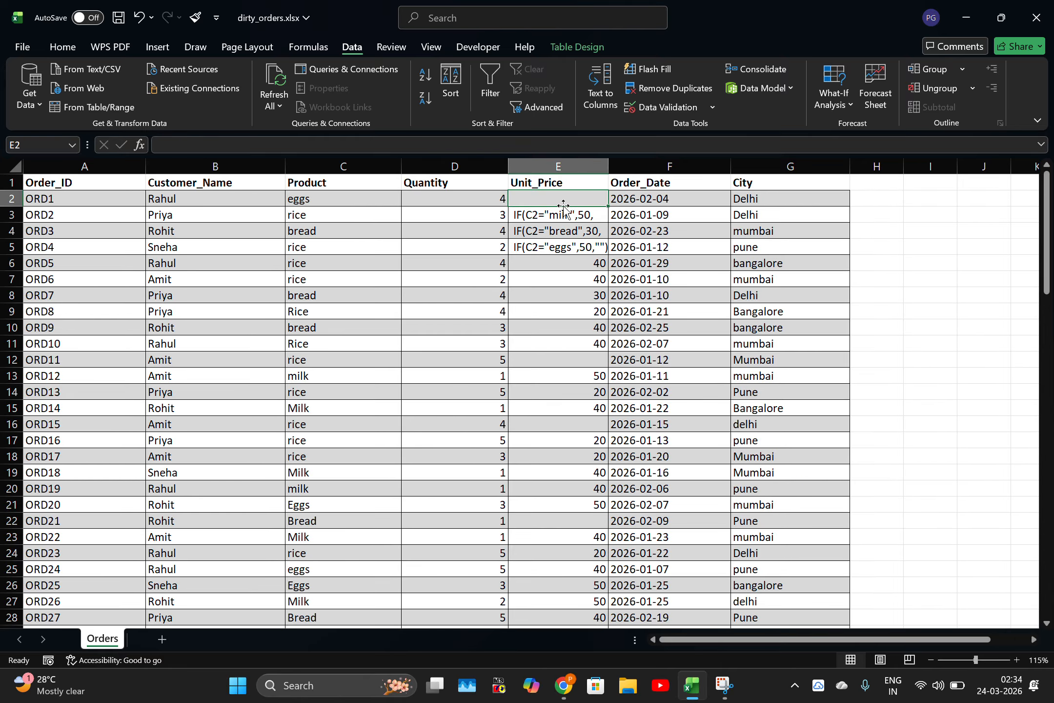
{"action": "left_click", "coordinate": [572, 246]}
{"action": "left_click", "coordinate": [576, 217]}
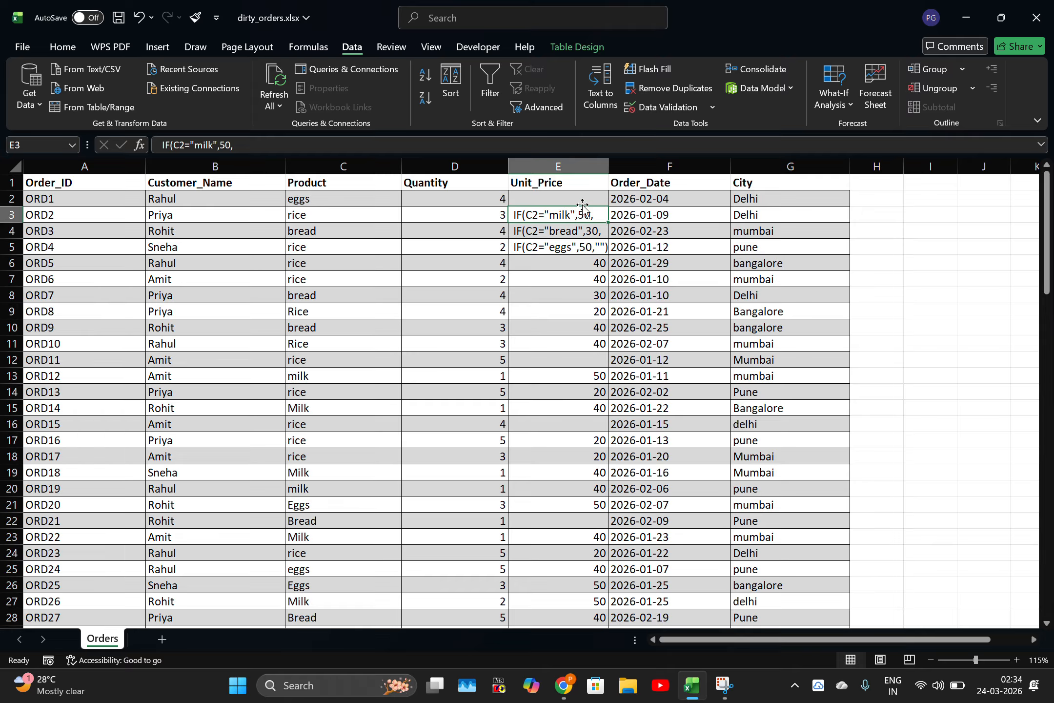
{"action": "key", "text": "ctrl+z"}
{"action": "key", "text": "ctrl+z"}
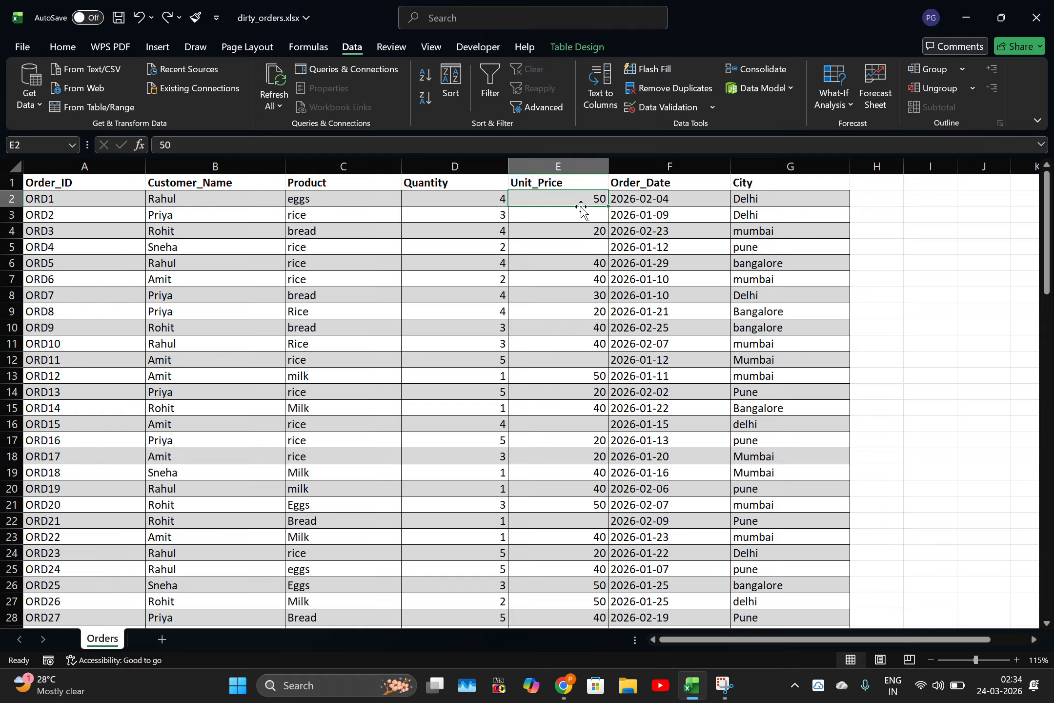
{"action": "left_click", "coordinate": [322, 199]}
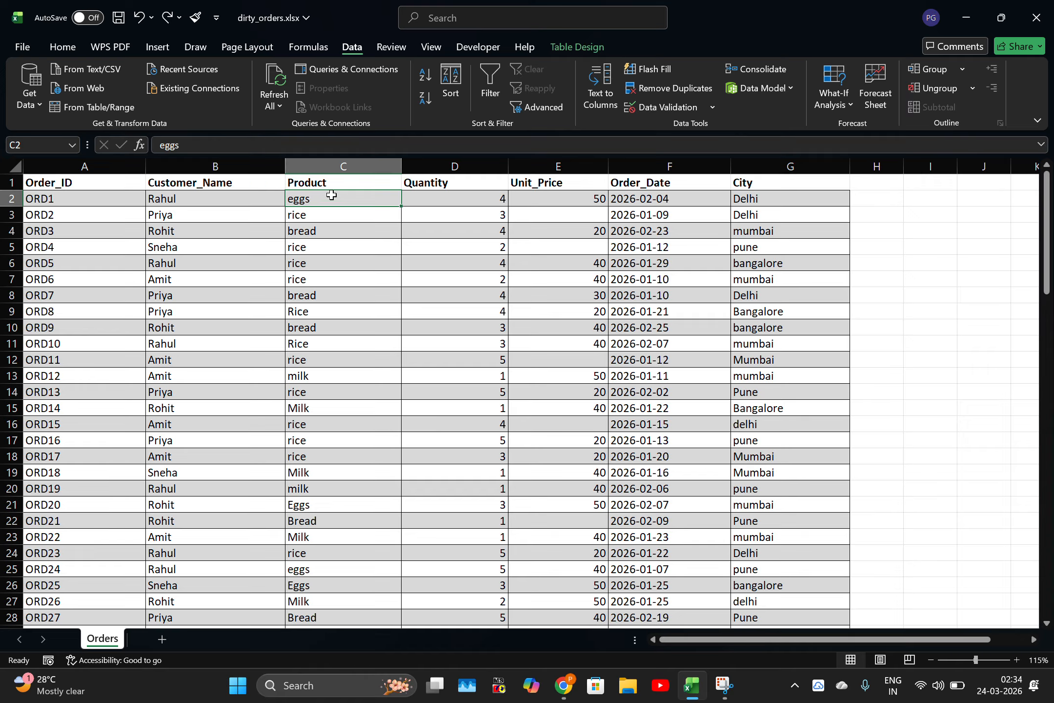
{"action": "type", "text": "="}
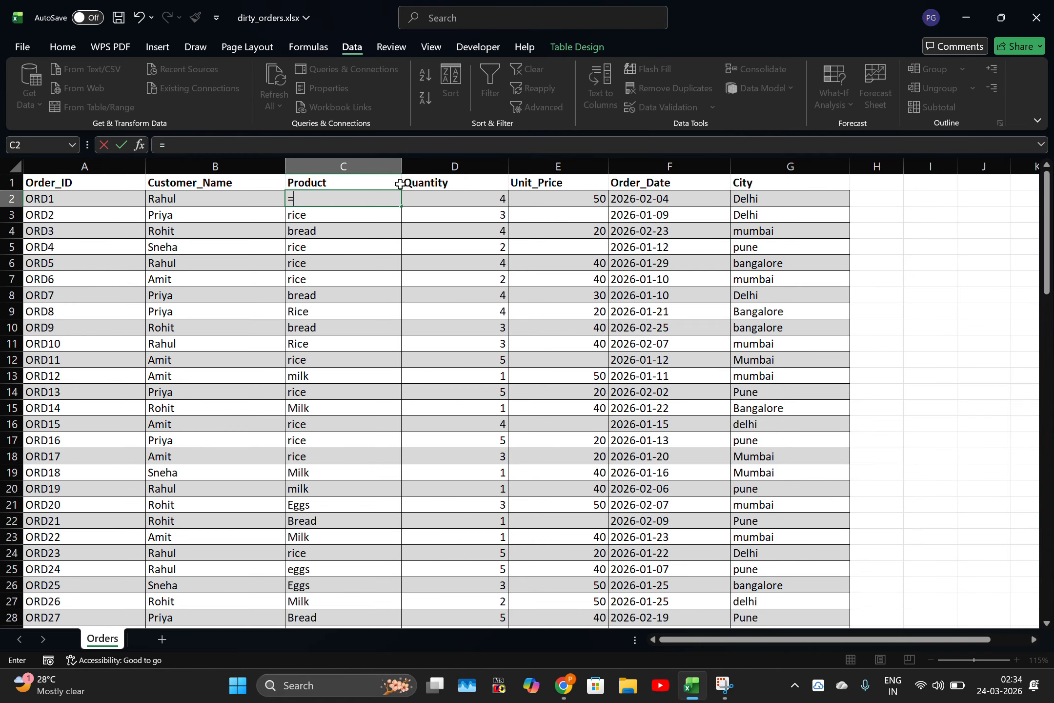
{"action": "key", "text": "Escape"}
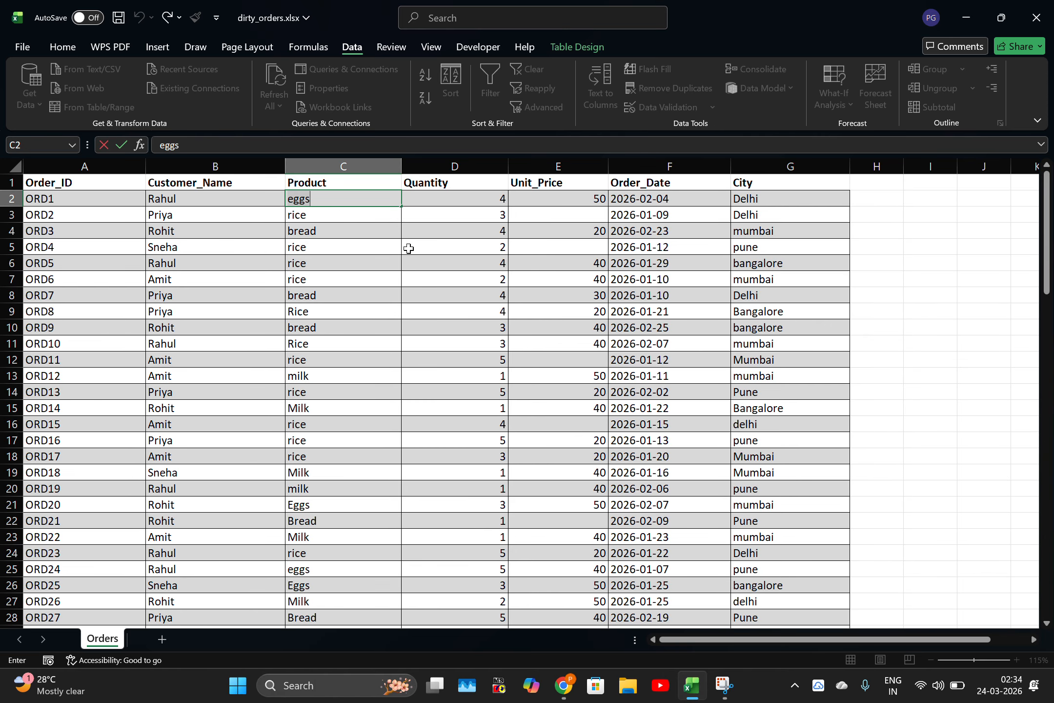
{"action": "left_click", "coordinate": [434, 166]}
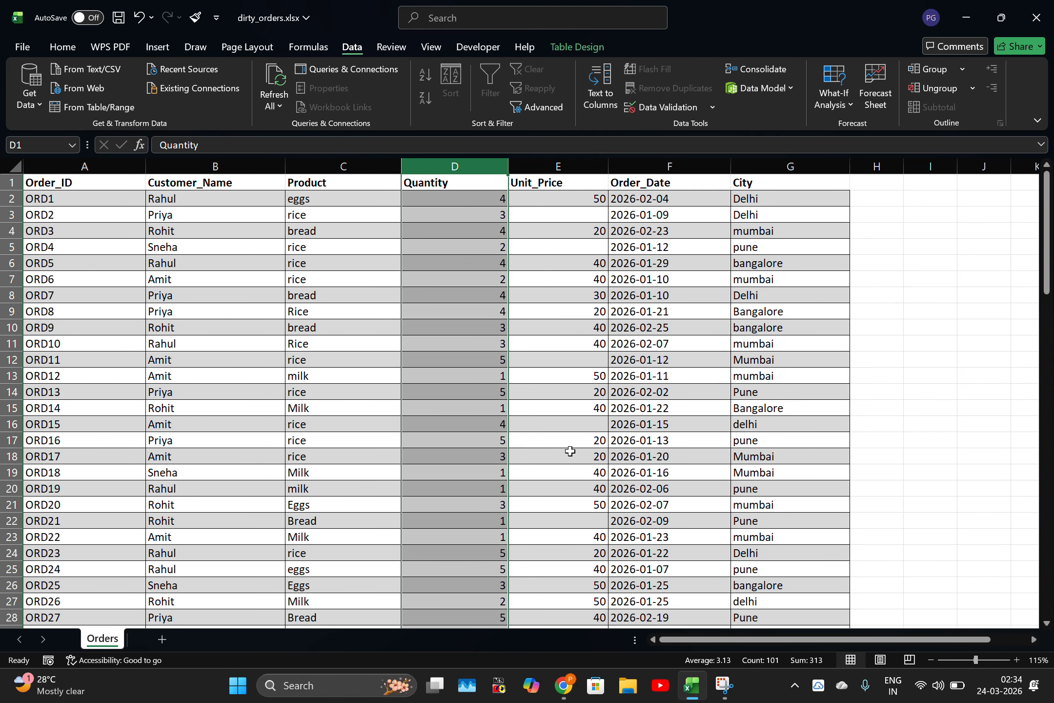
{"action": "key", "text": "ctrl+shift+plus"}
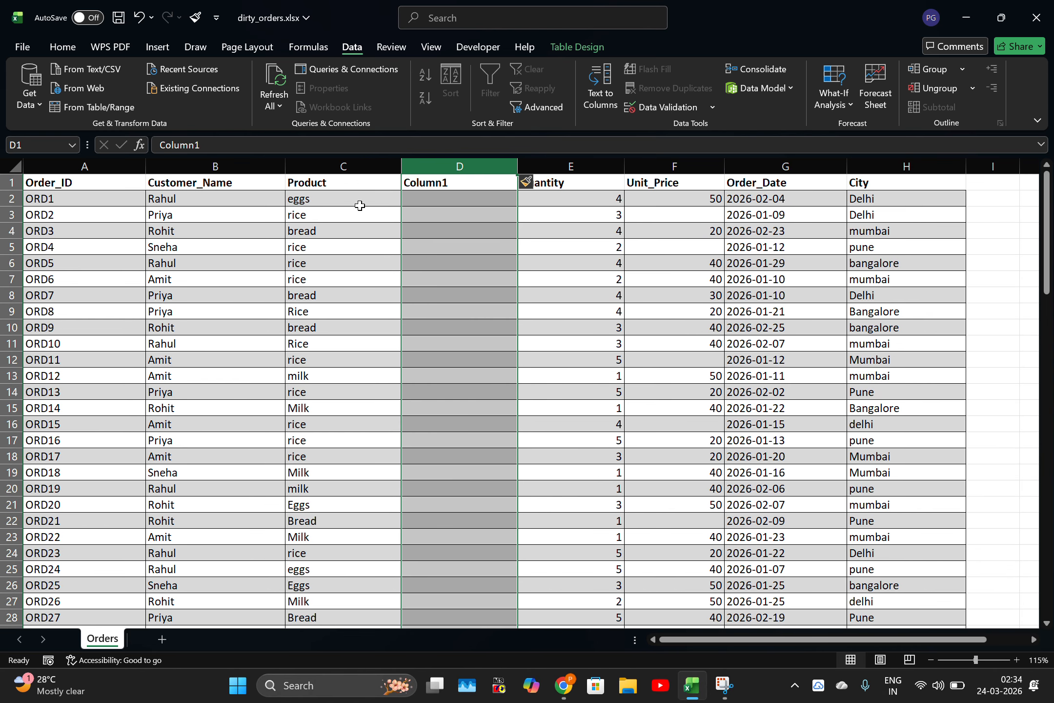
{"action": "left_click", "coordinate": [441, 197]}
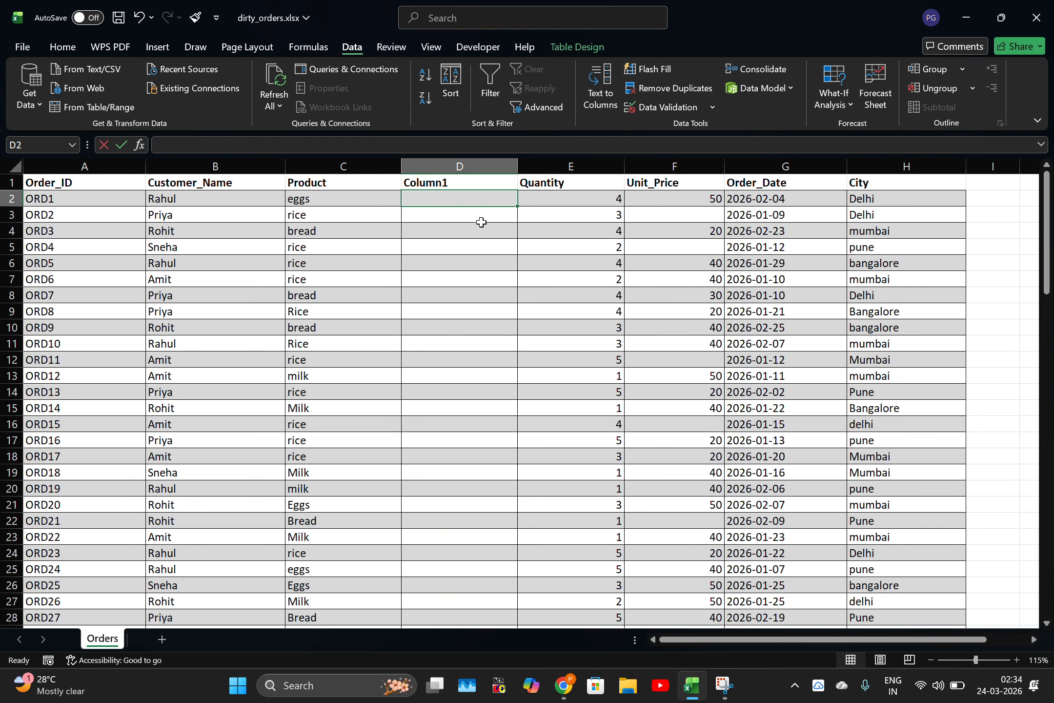
{"action": "type", "text": "=proper"}
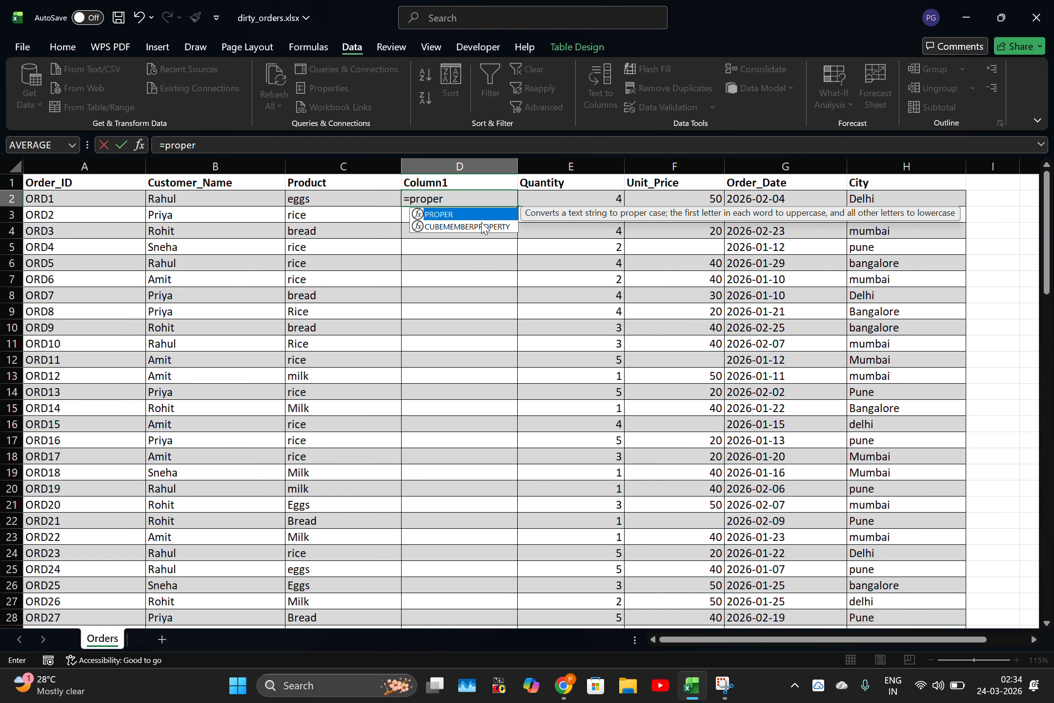
{"action": "key", "text": "Tab"}
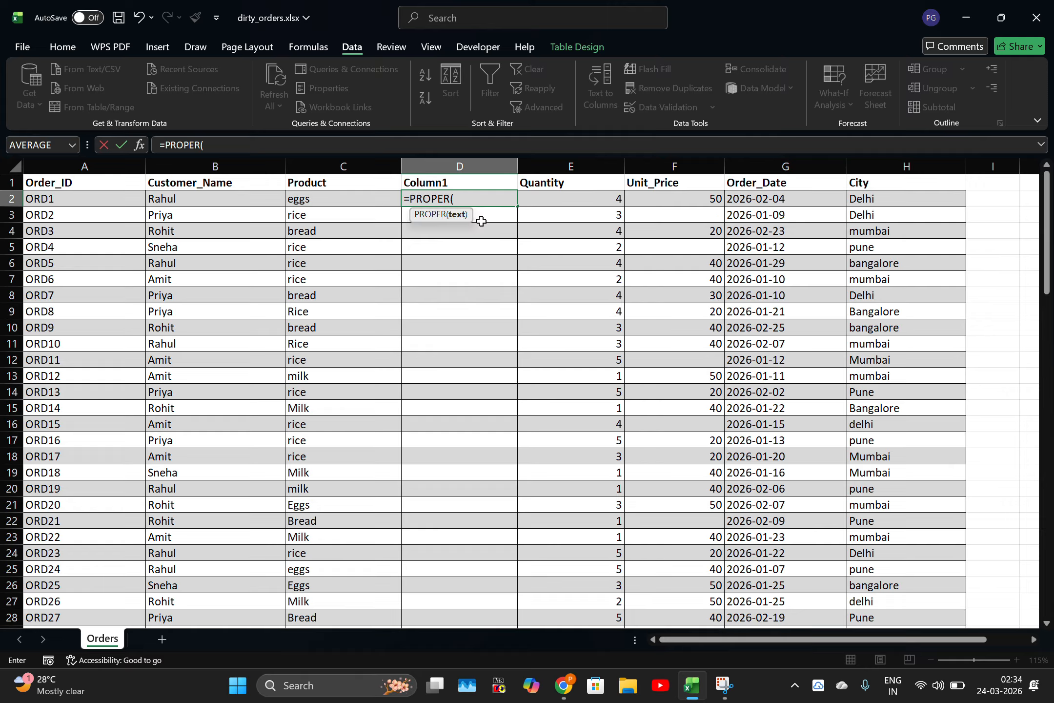
{"action": "left_click", "coordinate": [327, 196]}
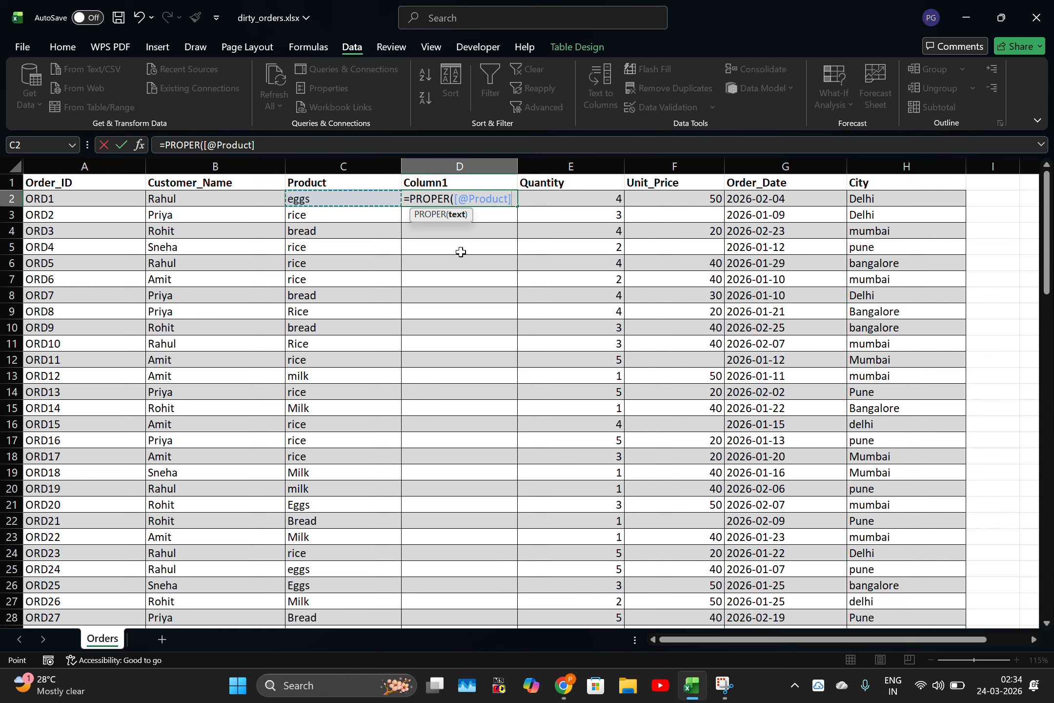
{"action": "key", "text": "Return"}
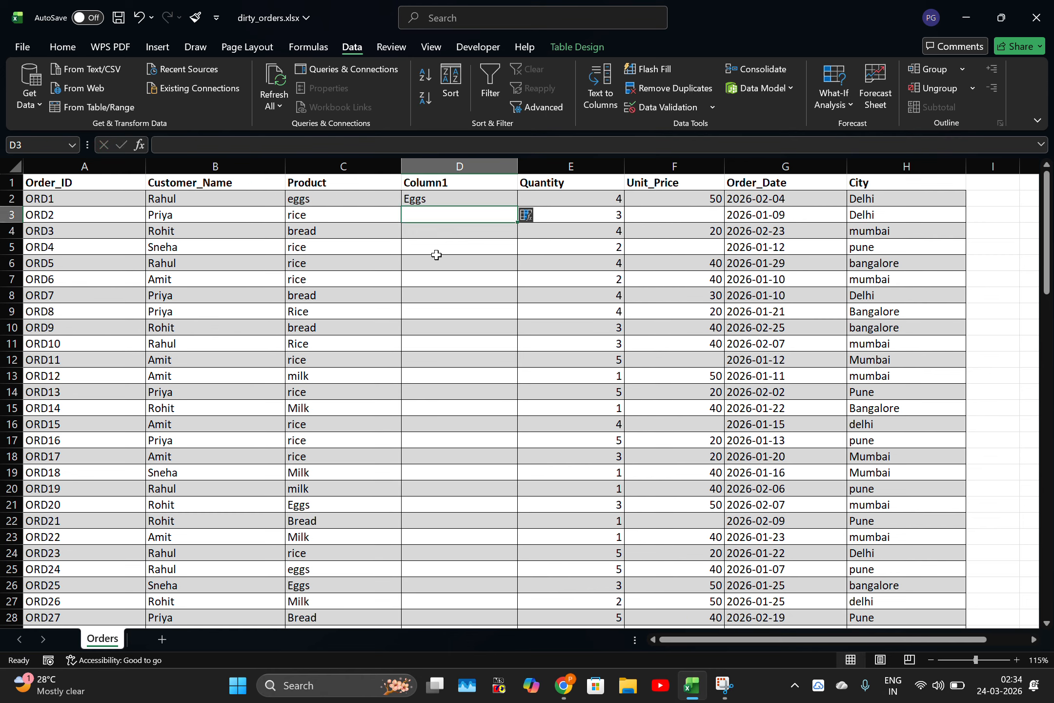
{"action": "left_click", "coordinate": [467, 200]}
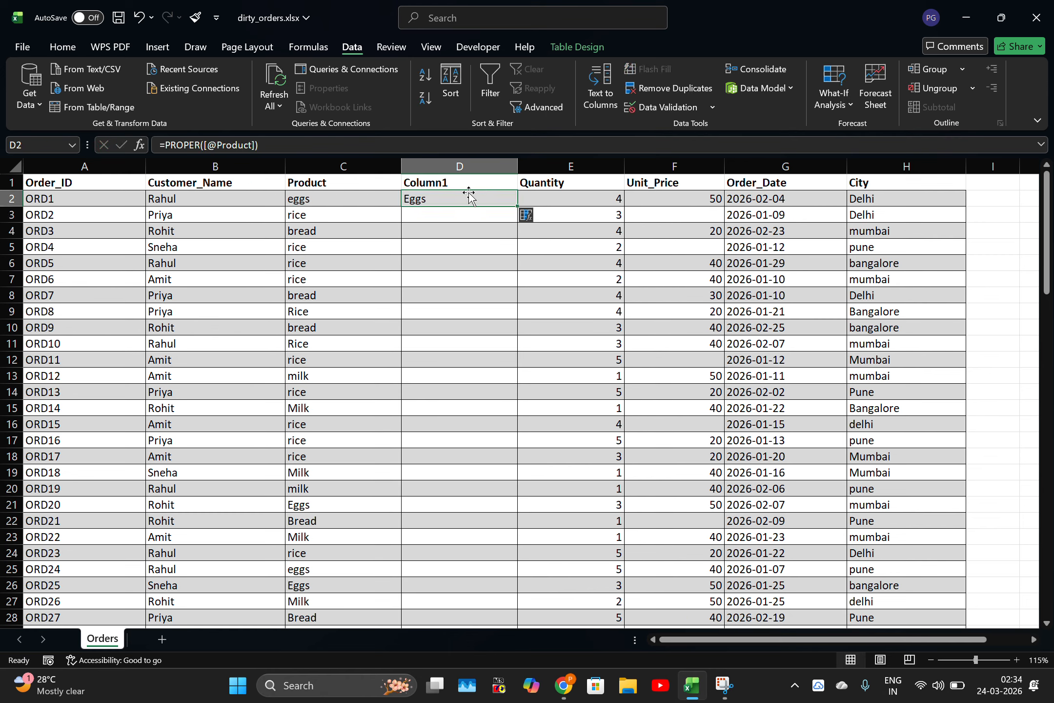
{"action": "double_click", "coordinate": [517, 207]}
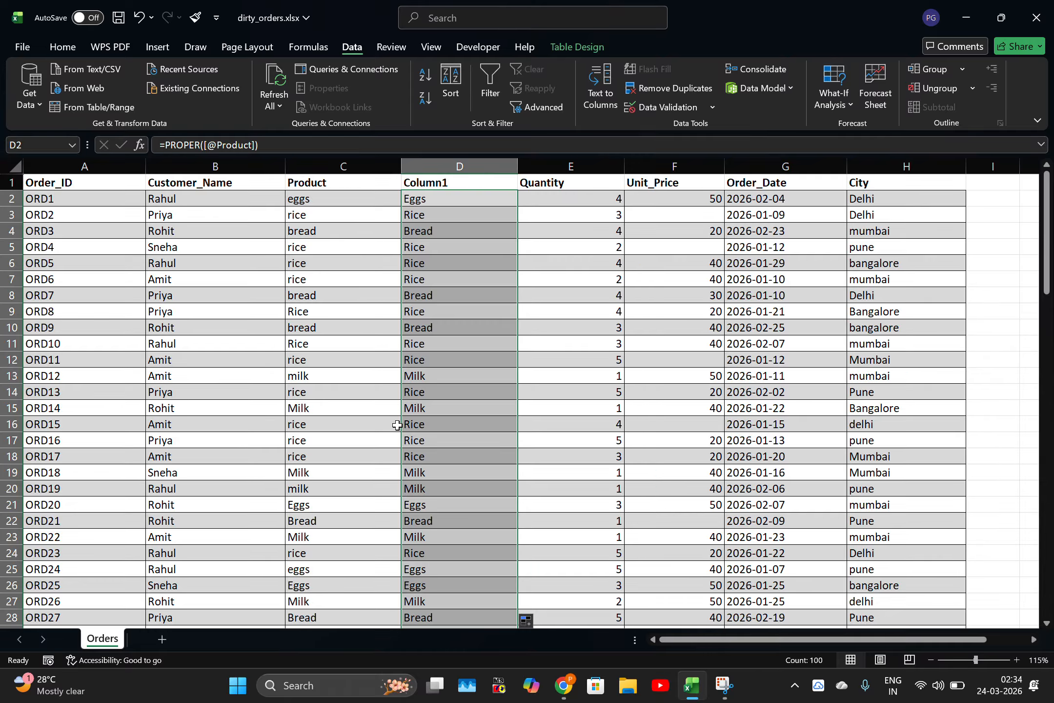
Step: Copy the whole helper column D1:D101 and paste it over itself as values to replace the PROPER formulas
{"action": "left_click", "coordinate": [350, 164]}
{"action": "left_click", "coordinate": [432, 161]}
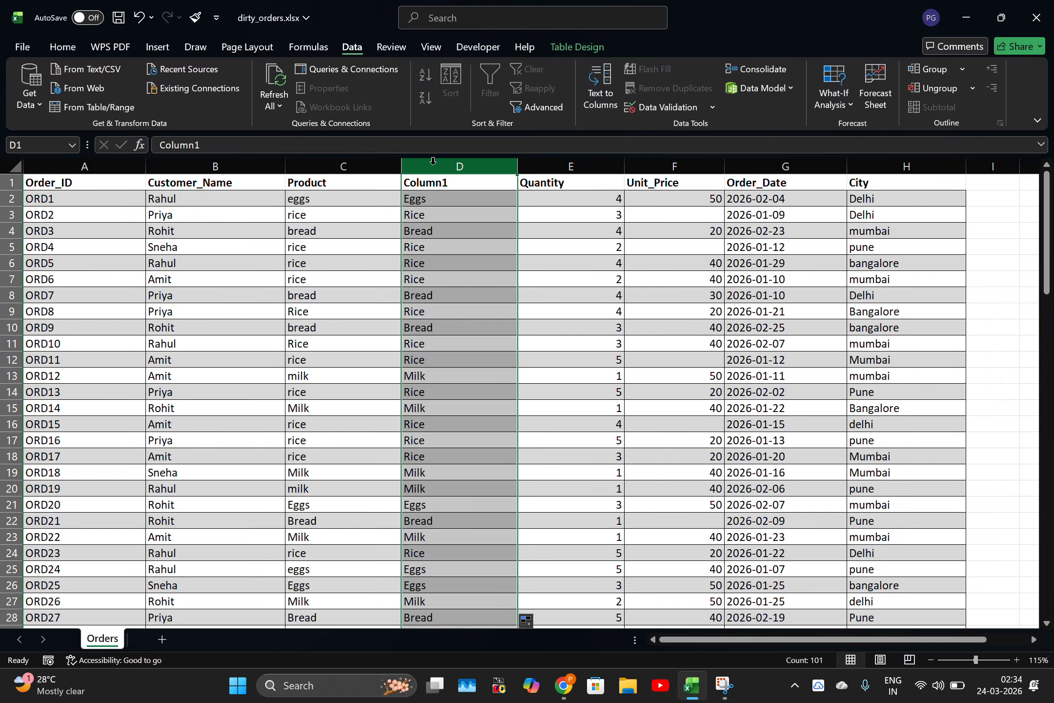
{"action": "left_click", "coordinate": [446, 177]}
{"action": "left_click", "coordinate": [456, 182]}
{"action": "key", "text": "ctrl+shift+Down"}
{"action": "key", "text": "ctrl+shift+Up"}
{"action": "scroll", "coordinate": [430, 426], "scroll_direction": "down", "scroll_amount": 19}
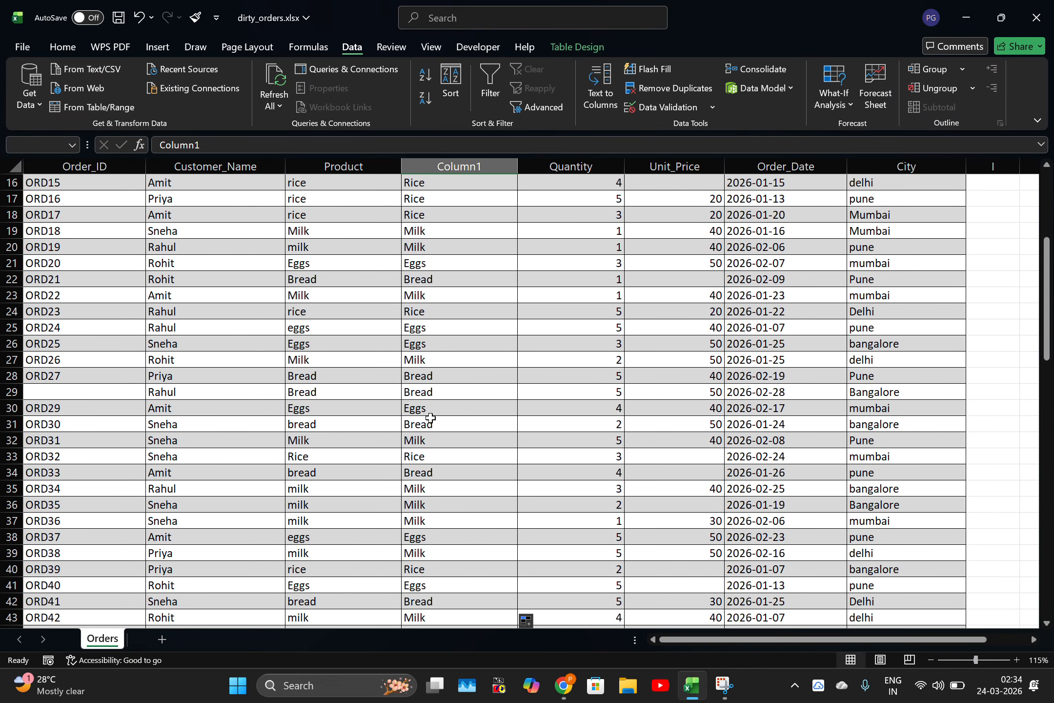
{"action": "scroll", "coordinate": [478, 484], "scroll_direction": "down", "scroll_amount": 13}
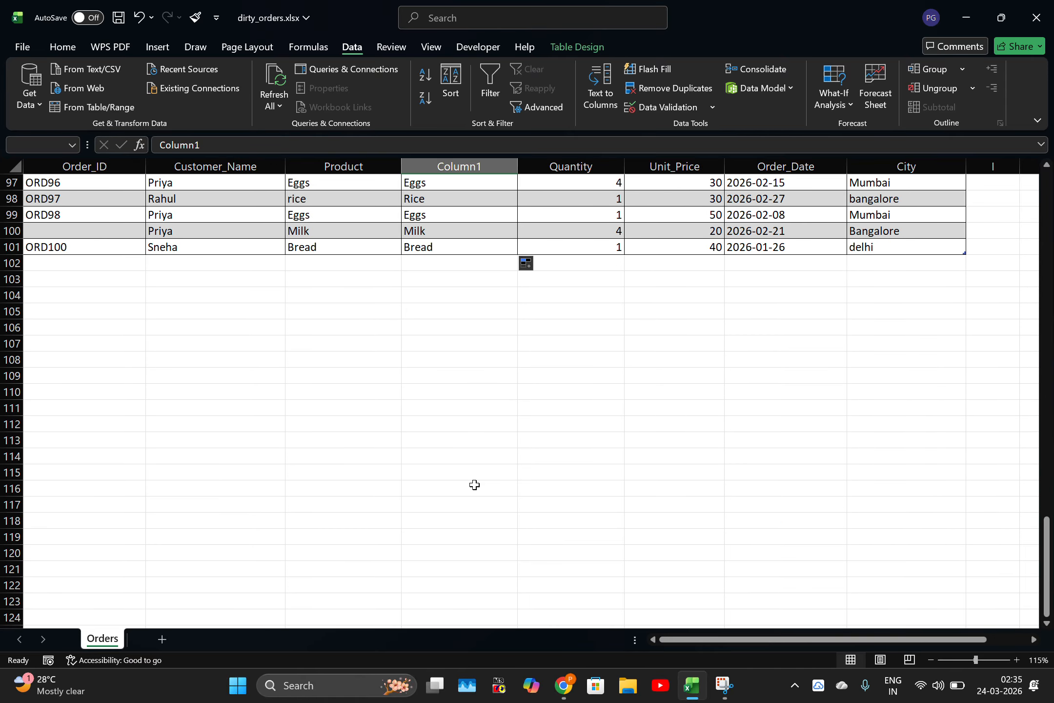
{"action": "left_click", "coordinate": [468, 243]}
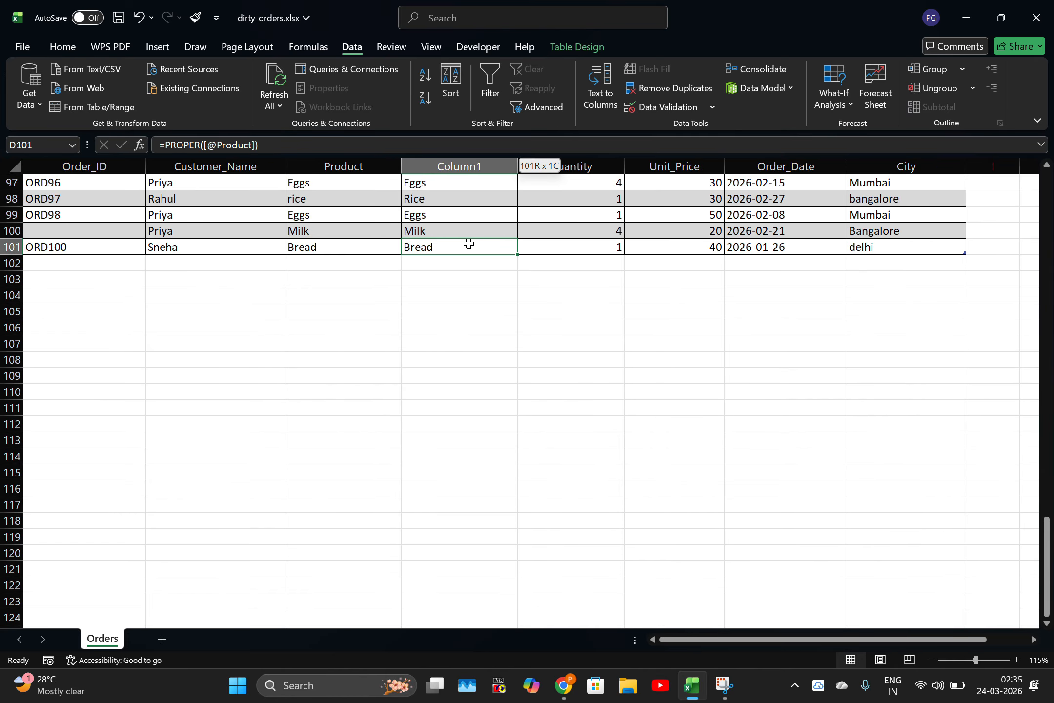
{"action": "key", "text": "ctrl+shift+Up"}
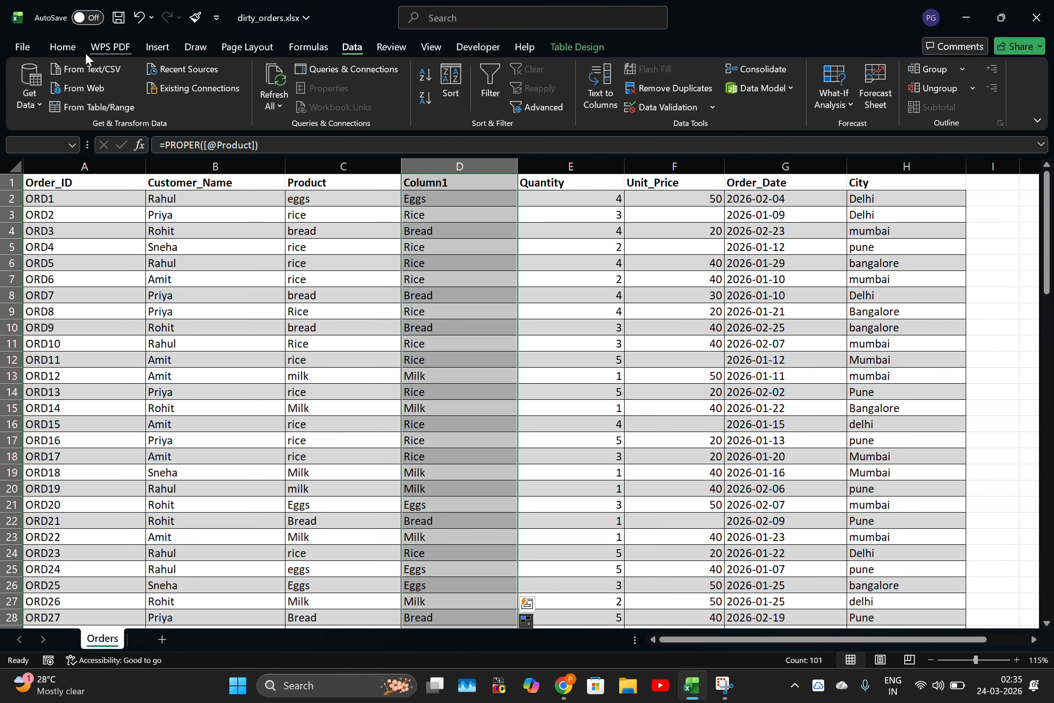
{"action": "key", "text": "ctrl+c"}
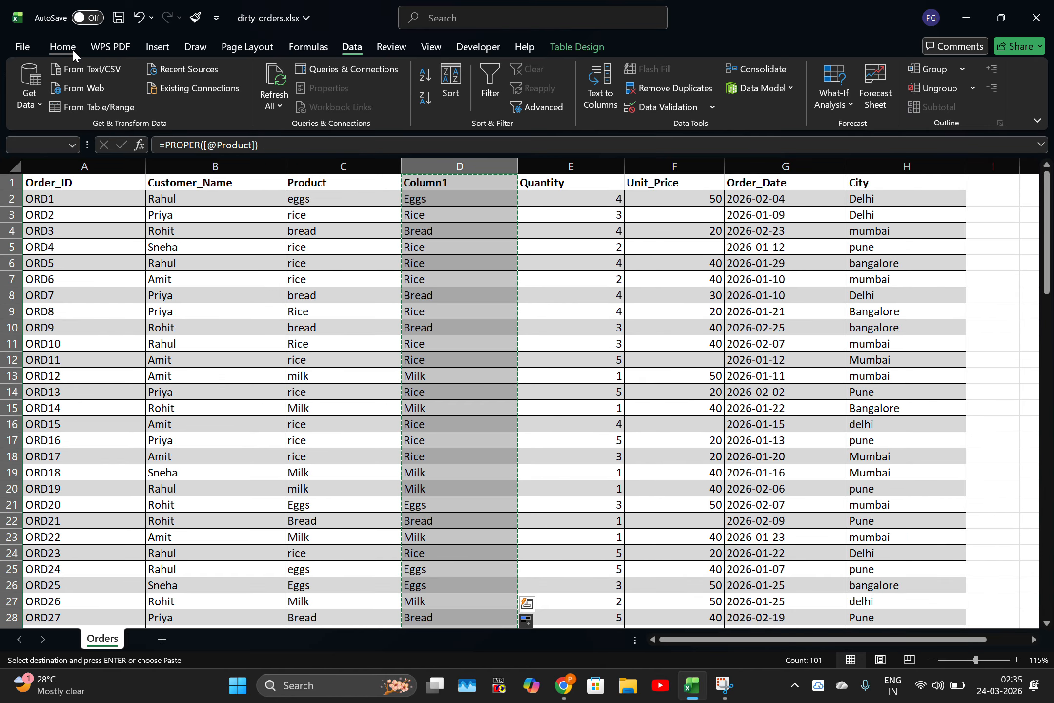
{"action": "left_click", "coordinate": [73, 52]}
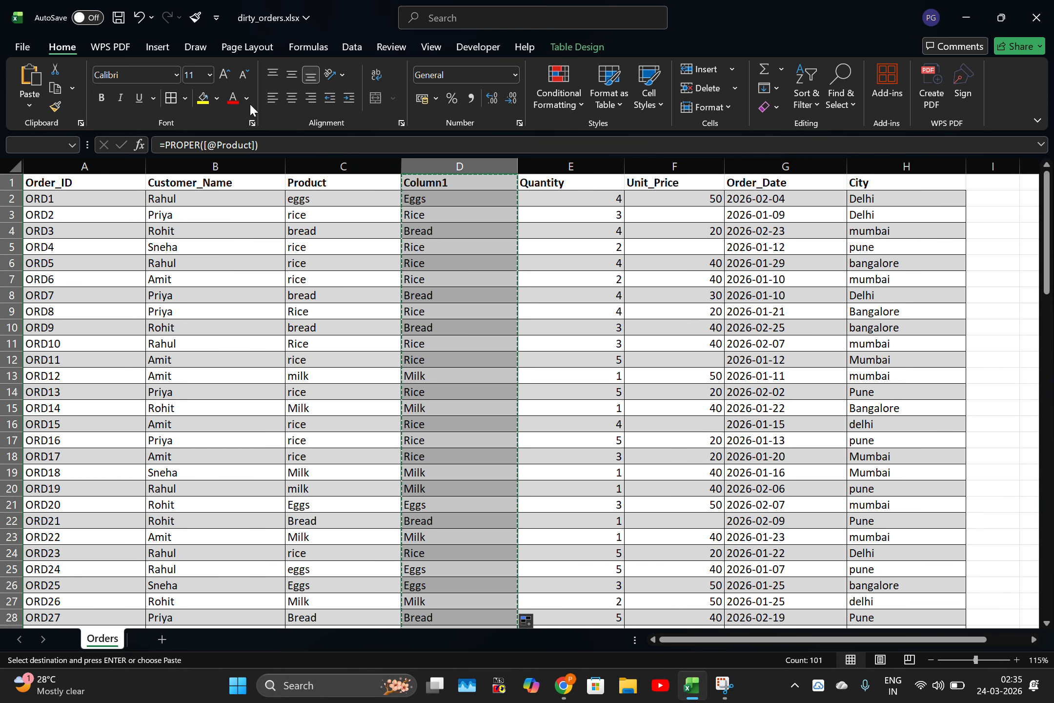
{"action": "left_click", "coordinate": [32, 98]}
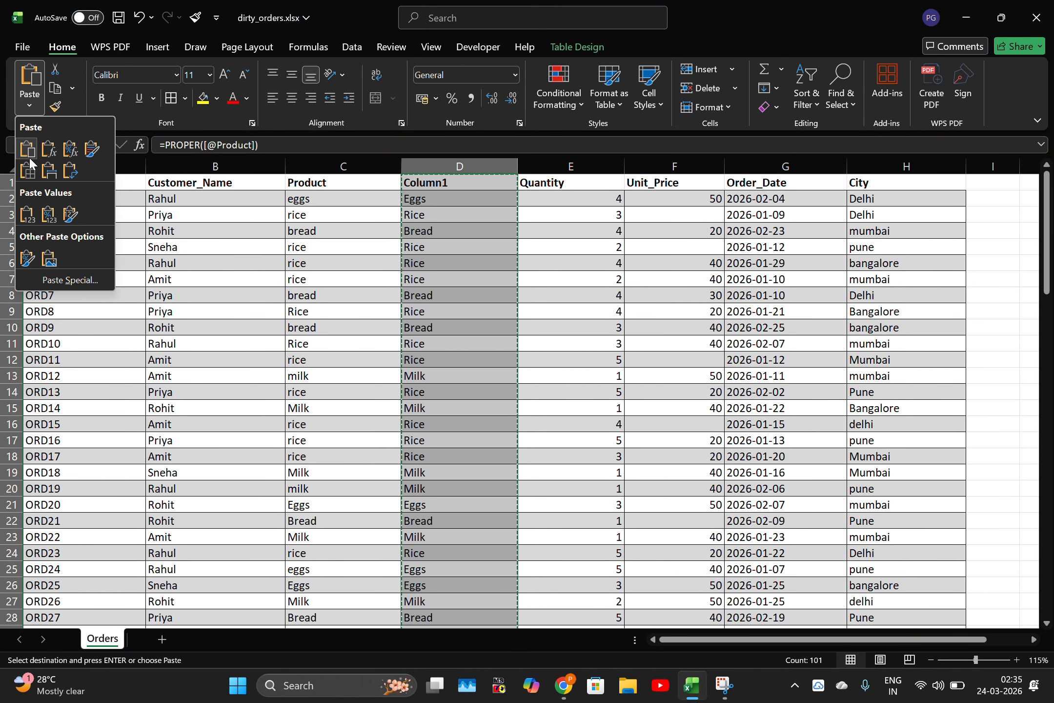
{"action": "left_click", "coordinate": [28, 213]}
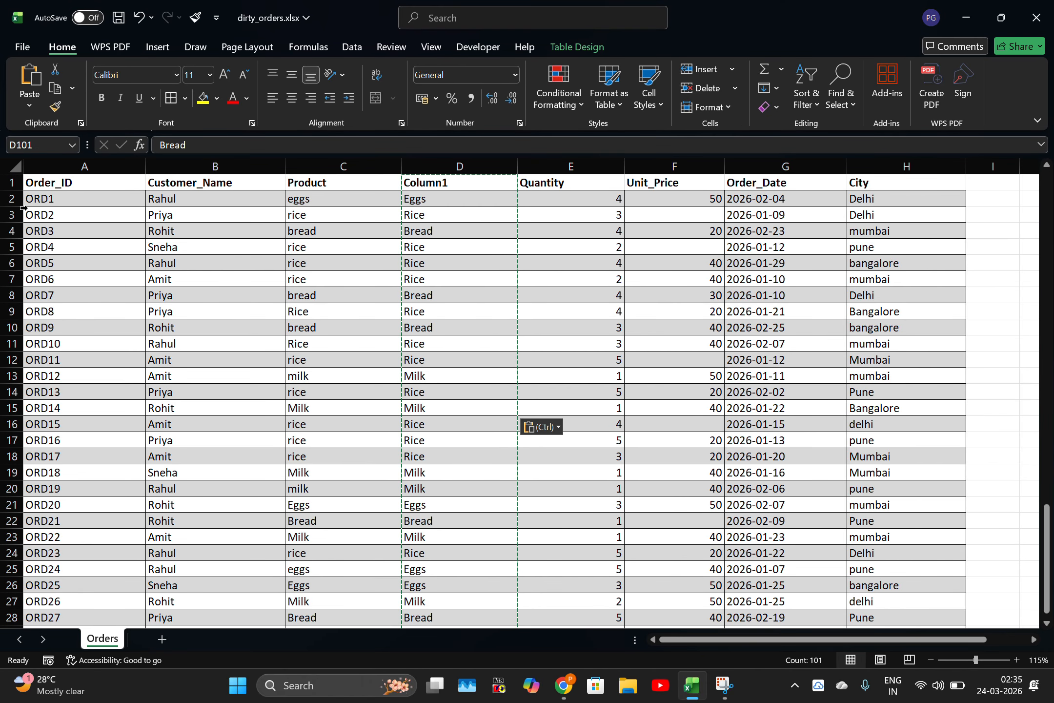
{"action": "scroll", "coordinate": [395, 345], "scroll_direction": "up", "scroll_amount": 19}
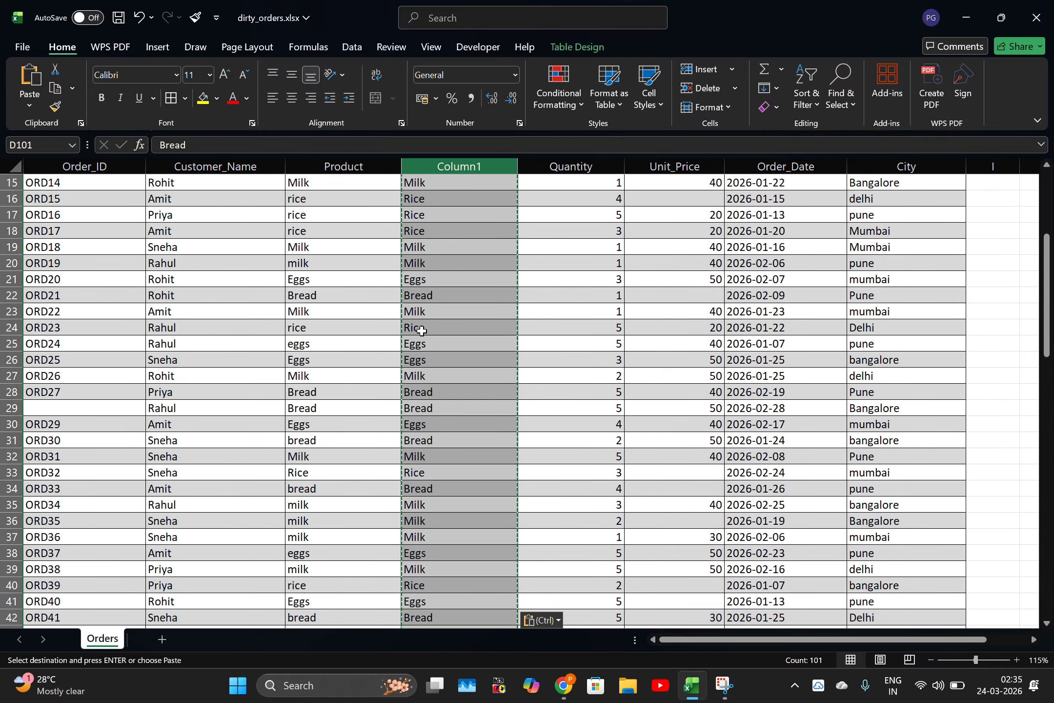
{"action": "scroll", "coordinate": [419, 331], "scroll_direction": "up", "scroll_amount": 5}
{"action": "key", "text": "Return"}
Step: Delete the original Product column with the inconsistent capitalization from the orders table
{"action": "scroll", "coordinate": [461, 240], "scroll_direction": "up", "scroll_amount": 20}
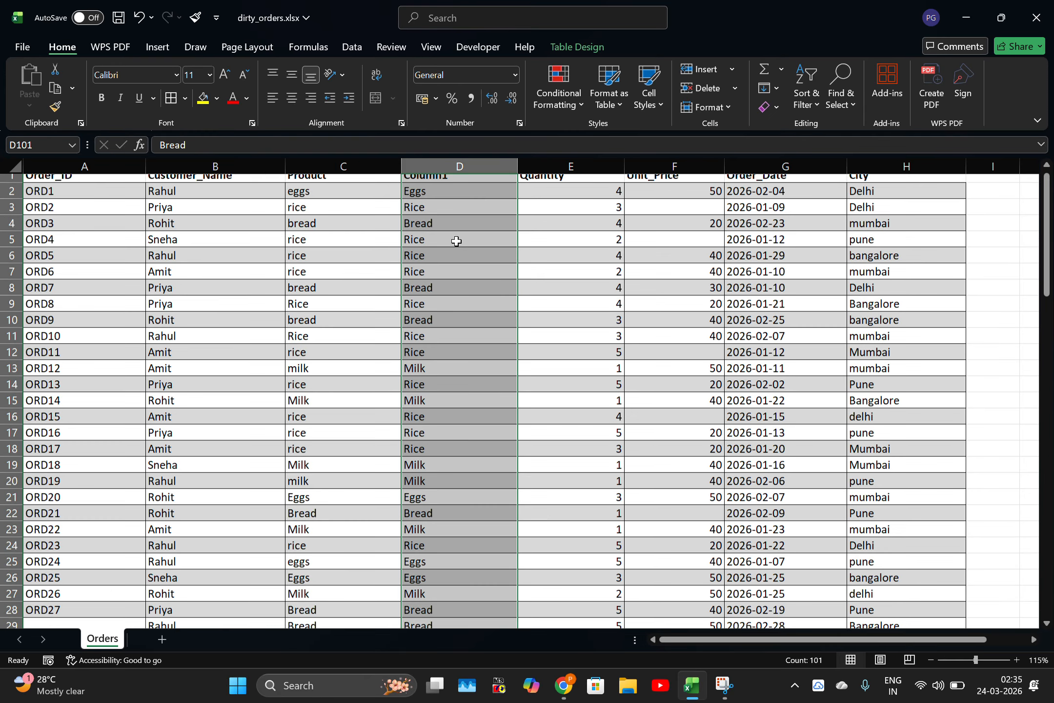
{"action": "scroll", "coordinate": [457, 241], "scroll_direction": "up", "scroll_amount": 1}
{"action": "left_click", "coordinate": [318, 170]}
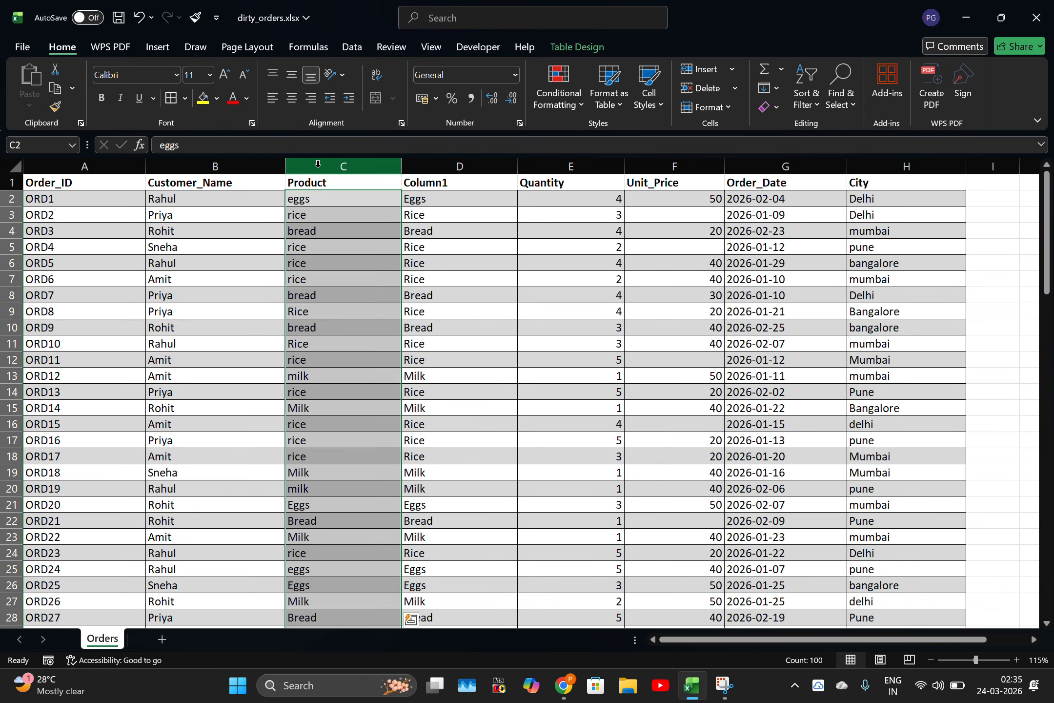
{"action": "left_click", "coordinate": [318, 164]}
{"action": "right_click", "coordinate": [318, 165]}
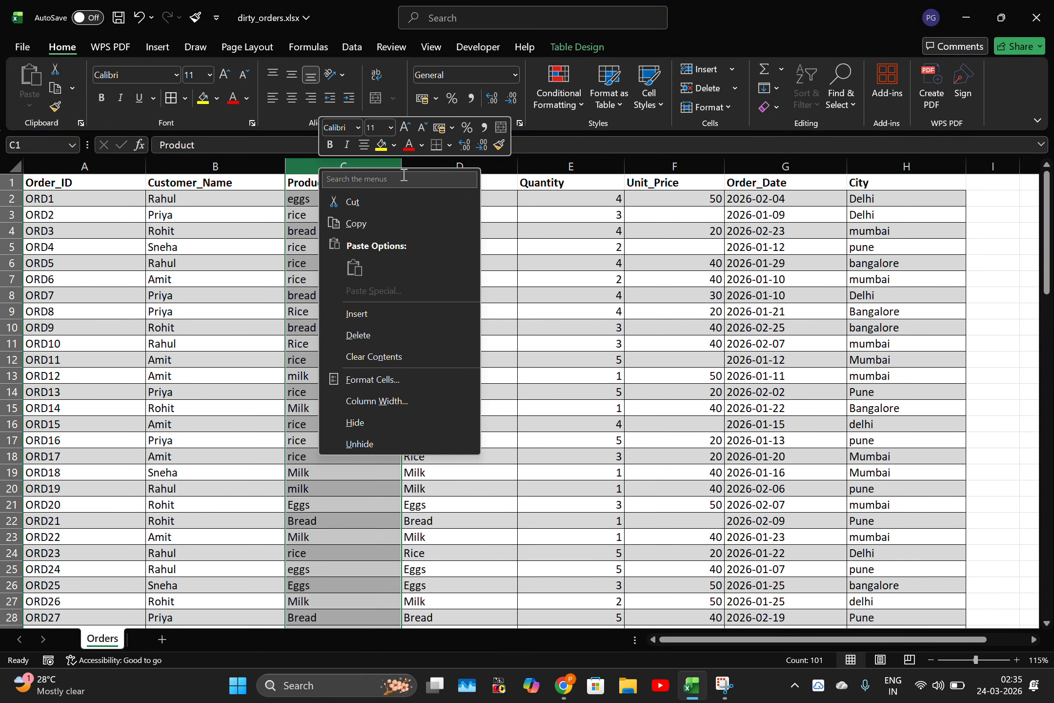
{"action": "left_click", "coordinate": [401, 337]}
Step: Rename the Column1 header in C1 as Product
{"action": "left_click", "coordinate": [351, 185]}
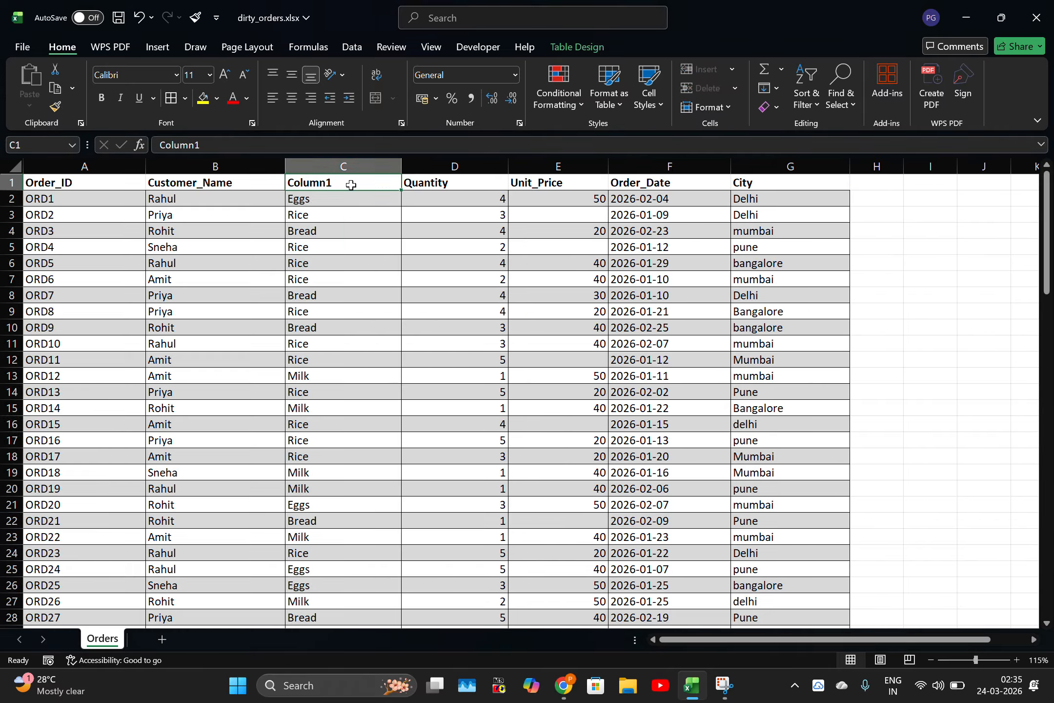
{"action": "type", "text": "Product"}
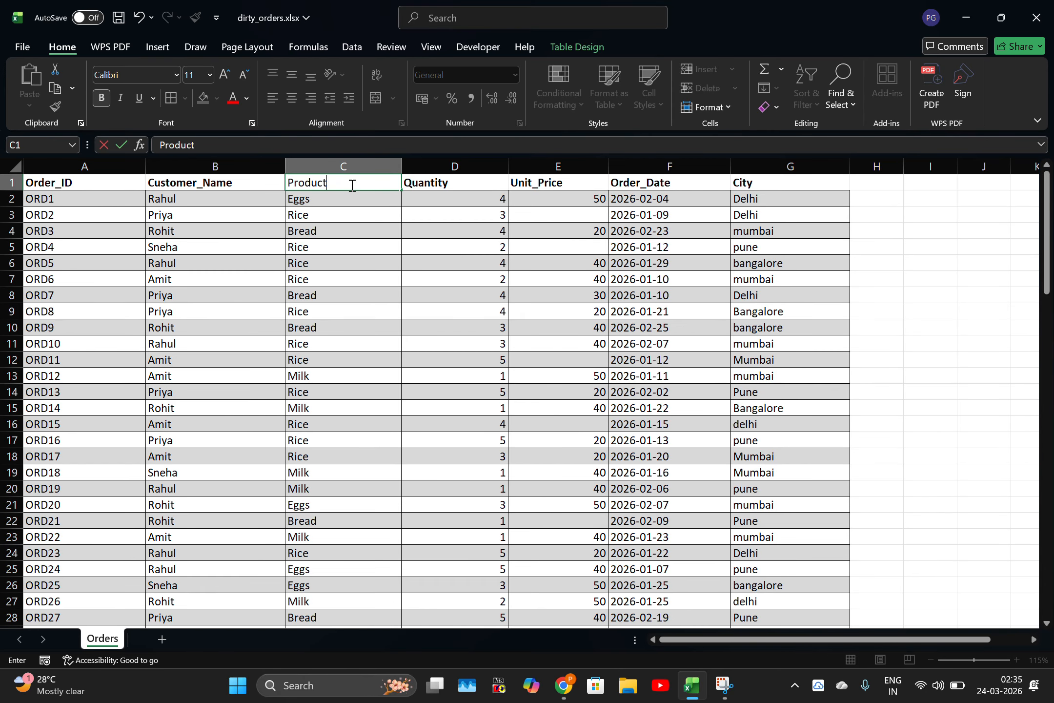
{"action": "key", "text": "Return"}
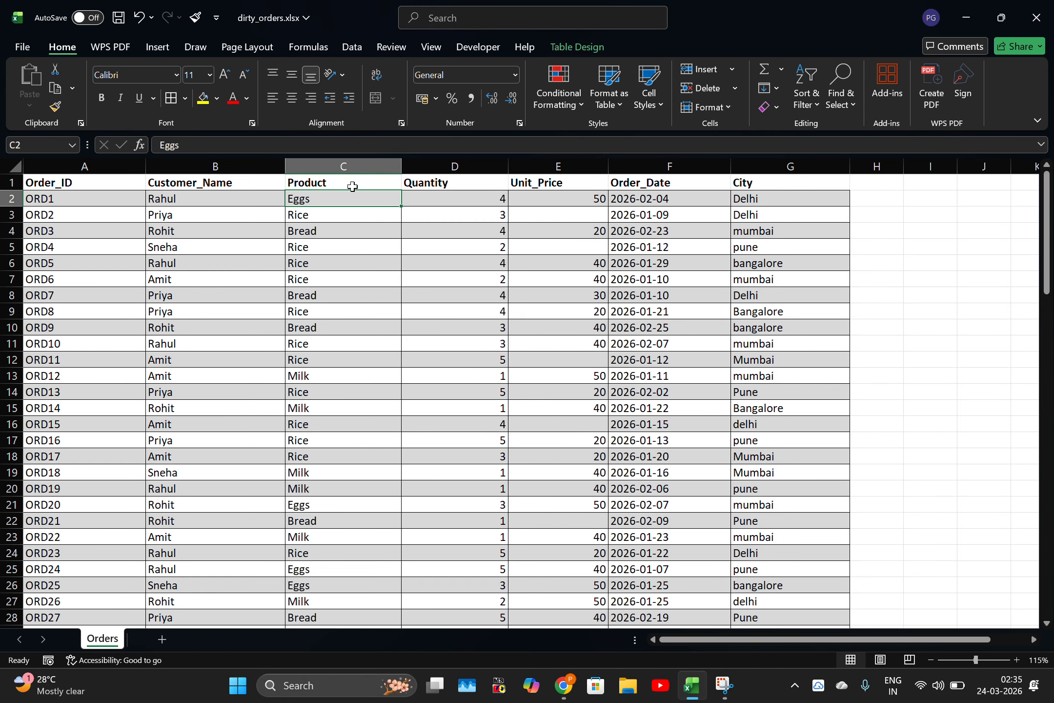
Step: Copy the nested IF manual-mapping formula from ChatGPT and paste it into cell E2 of the Unit_Price column
{"action": "left_click", "coordinate": [549, 182]}
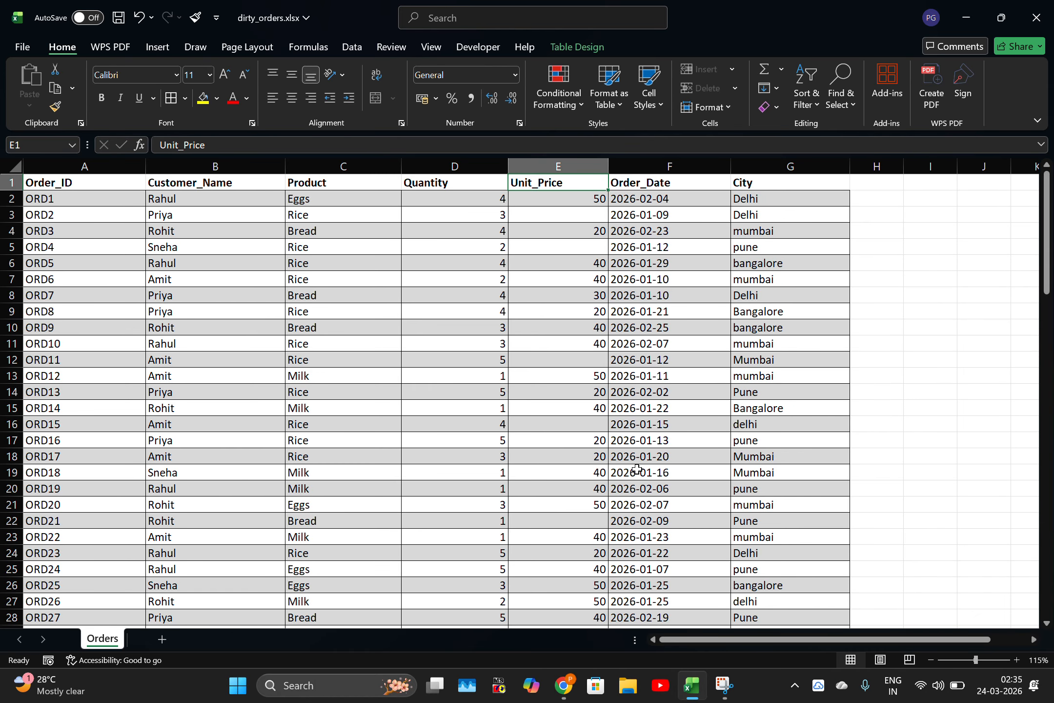
{"action": "left_click", "coordinate": [563, 685]}
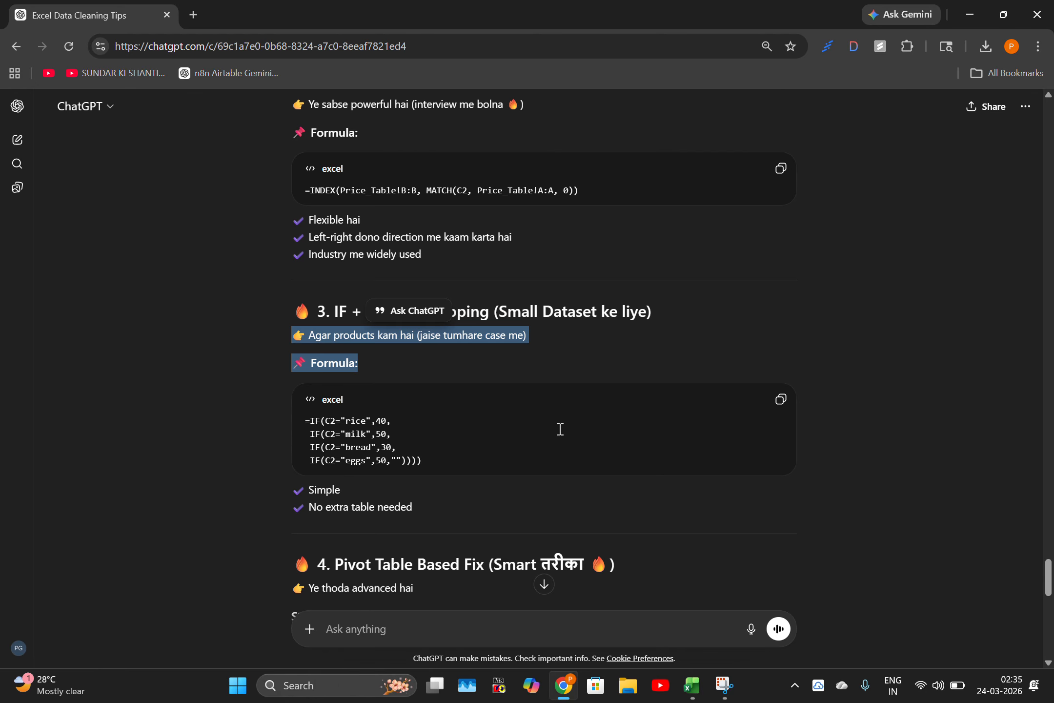
{"action": "left_click", "coordinate": [780, 400]}
{"action": "key", "text": "alt+Tab"}
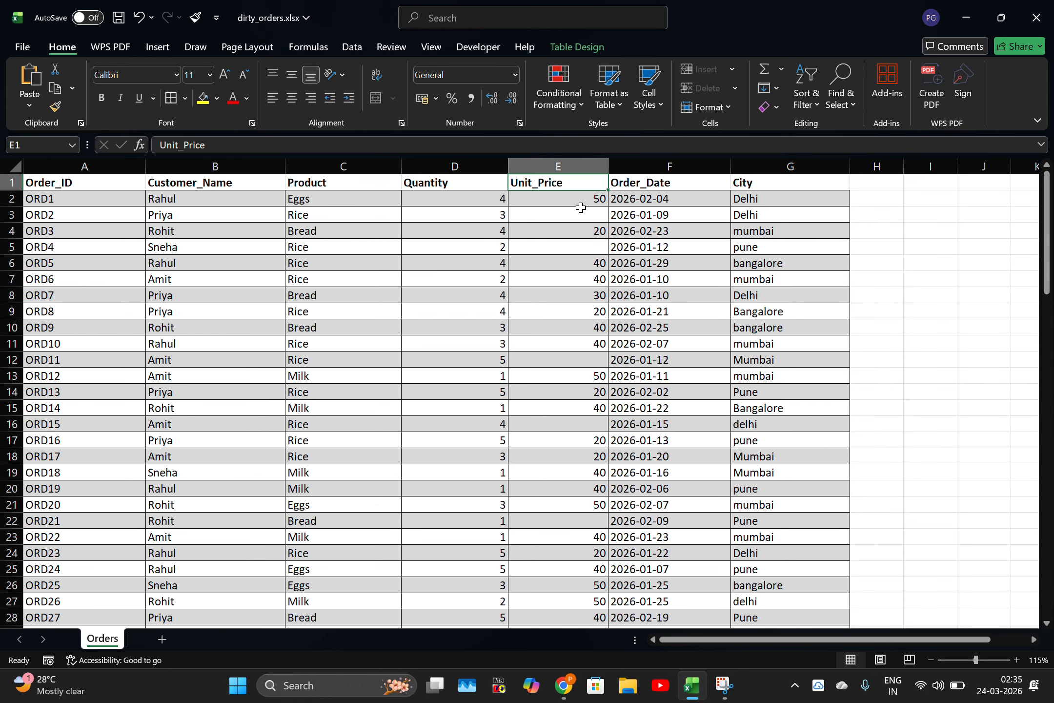
{"action": "key", "text": "alt+Tab"}
{"action": "key", "text": "alt+Tab"}
{"action": "left_click", "coordinate": [582, 205]}
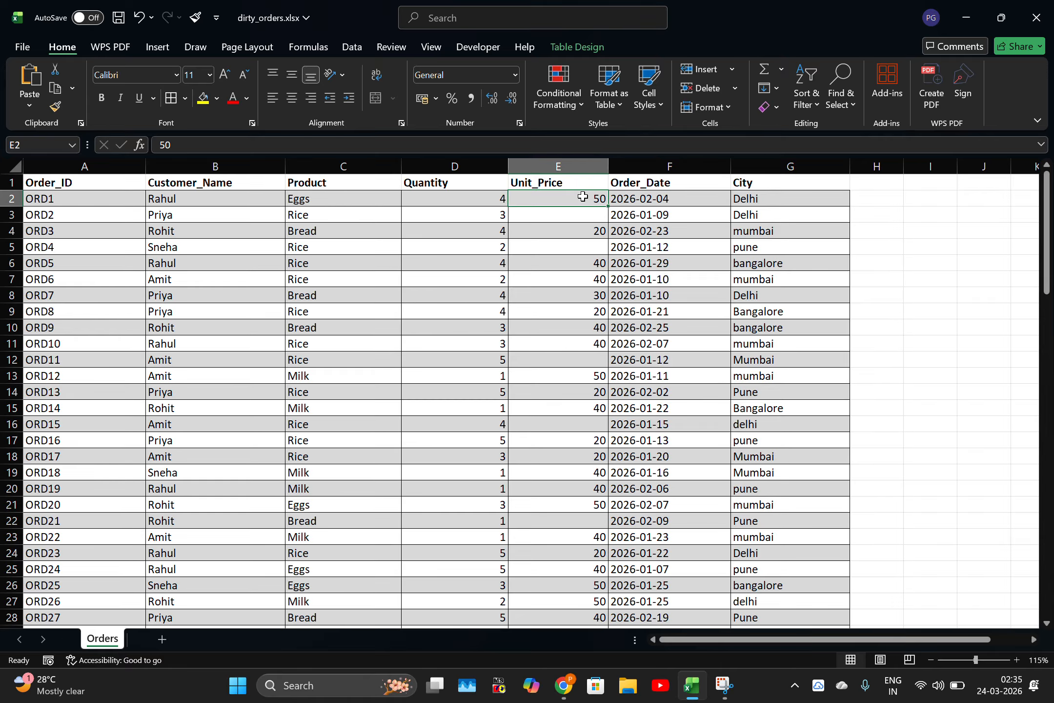
{"action": "key", "text": "ctrl+v"}
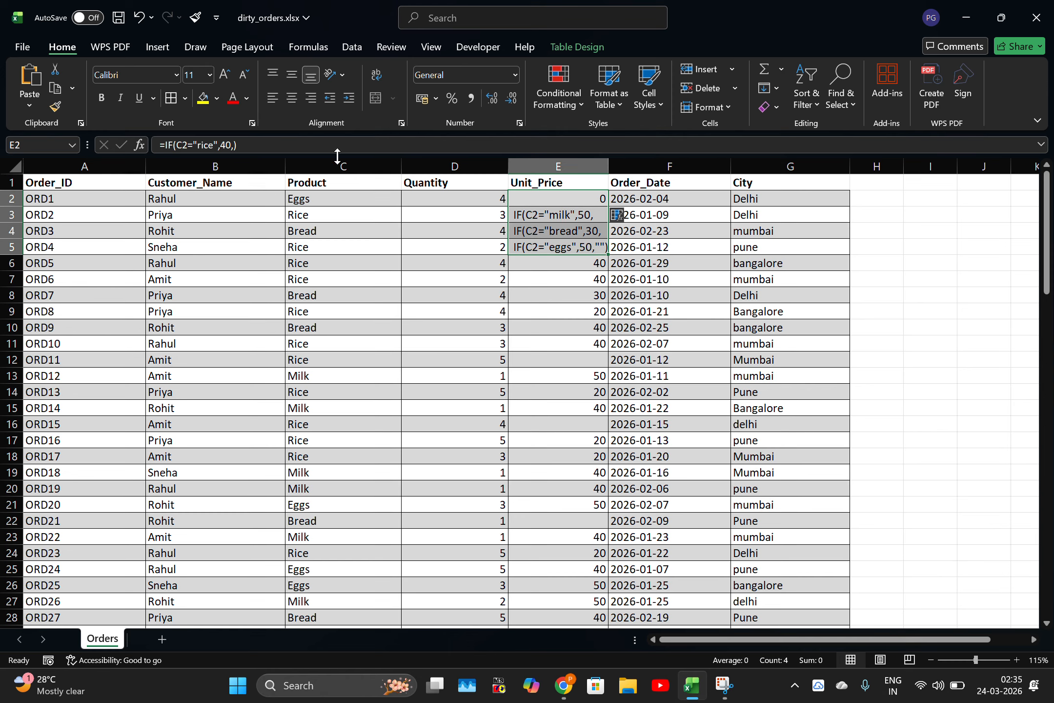
Step: Undo the paste of the nested IF formula in the Unit_Price column
{"action": "left_click", "coordinate": [565, 217]}
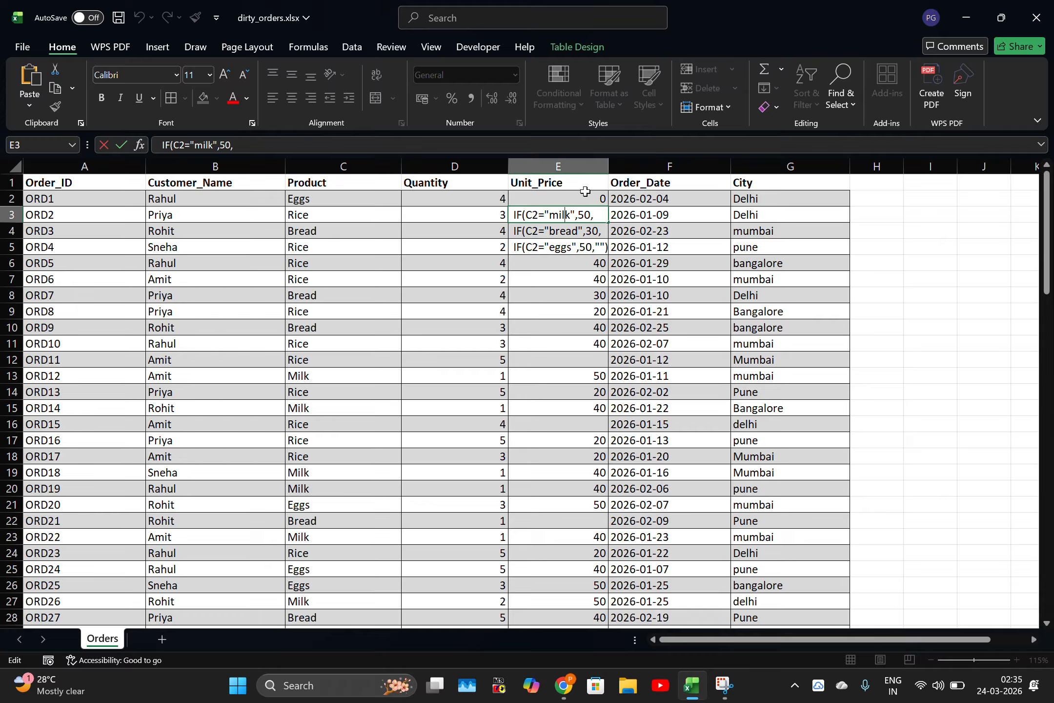
{"action": "left_click", "coordinate": [583, 201]}
{"action": "key", "text": "Down"}
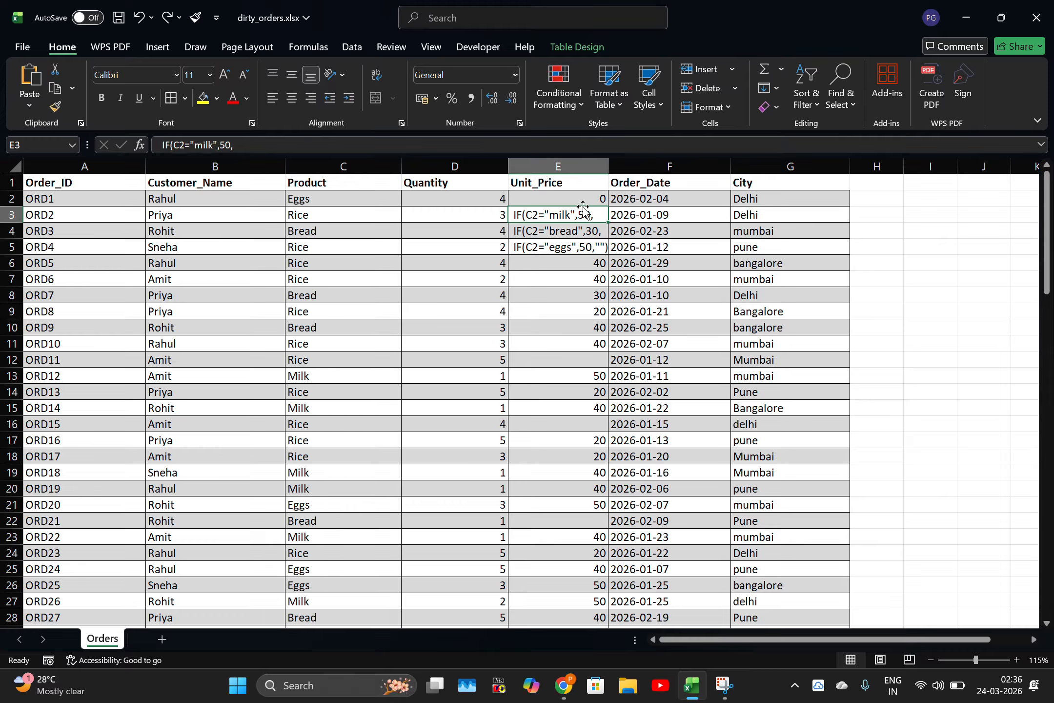
{"action": "key", "text": "ctrl+z"}
{"action": "left_click", "coordinate": [908, 216]}
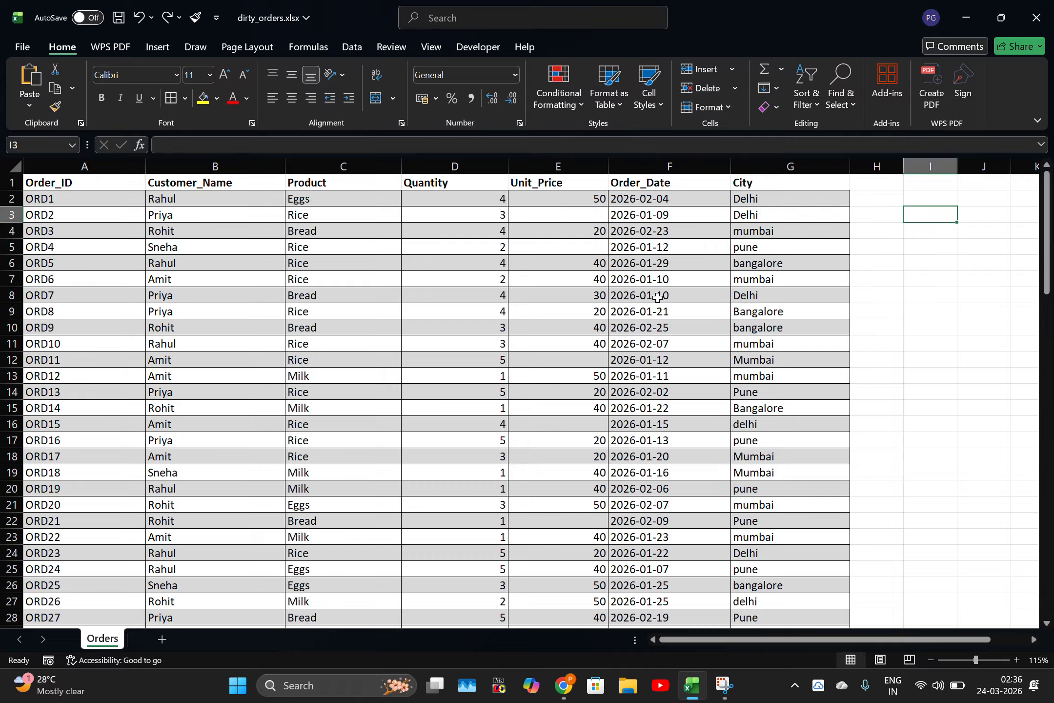
Step: Start an =IF formula in cell E2 of the Unit_Price column
{"action": "left_click", "coordinate": [591, 200]}
{"action": "type", "text": "="}
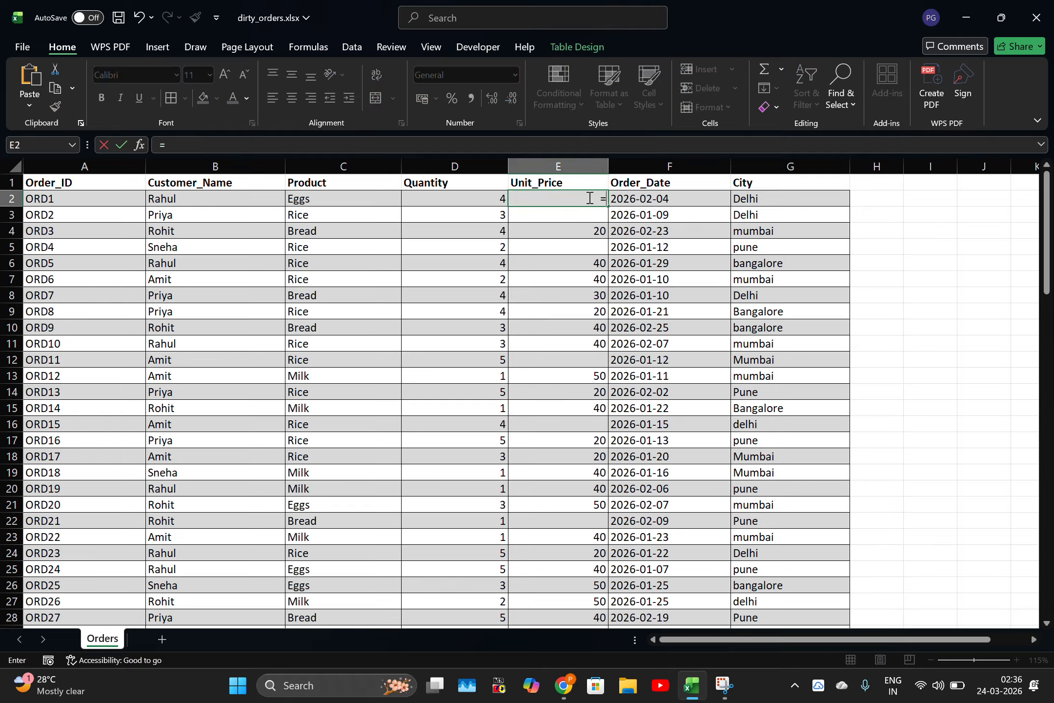
{"action": "type", "text": "if"}
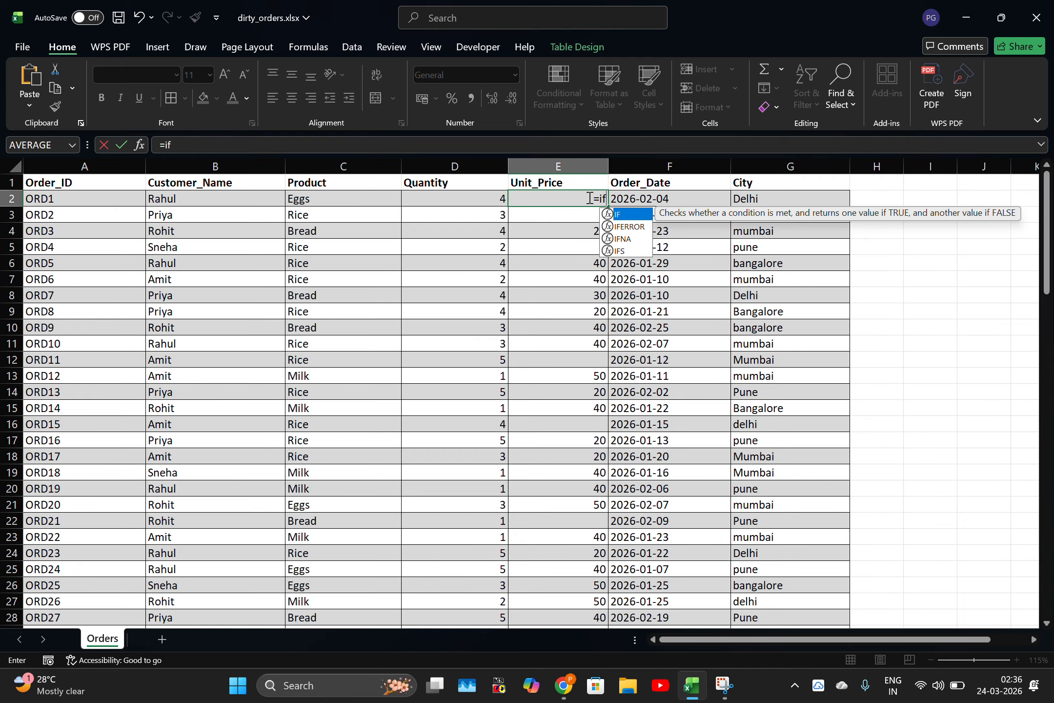
Step: Switch to ChatGPT, quote its nested IF formula, ask "isme pehla letter capital karo", and review the reply
{"action": "key", "text": "alt+Tab"}
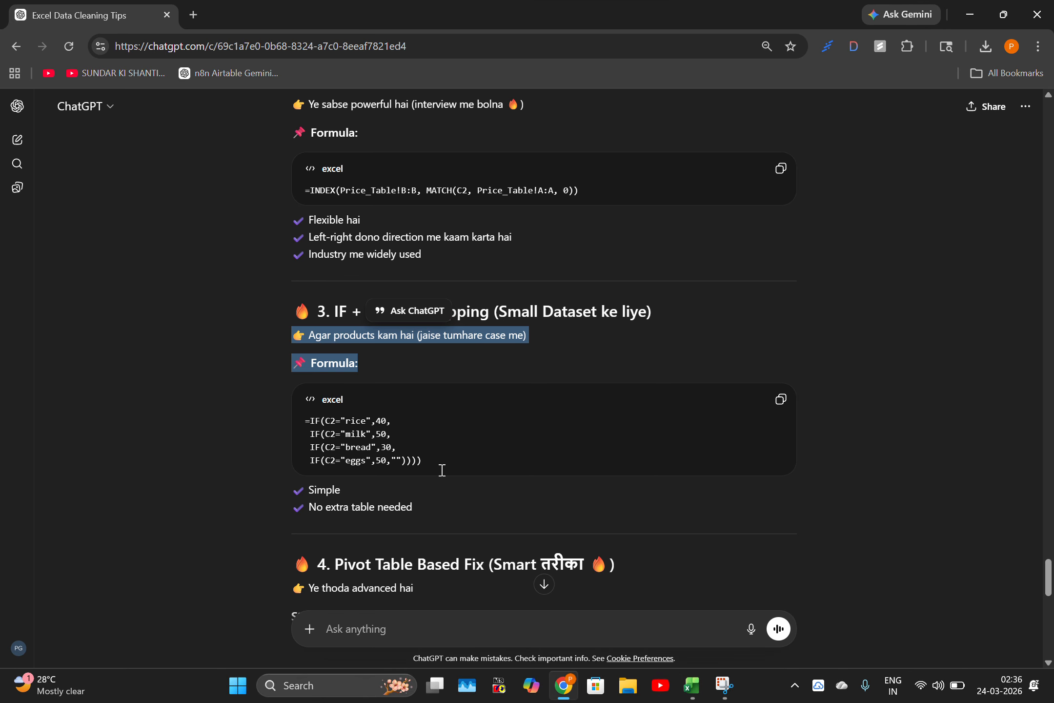
{"action": "left_click_drag", "start_coordinate": [442, 470], "coordinate": [303, 420]}
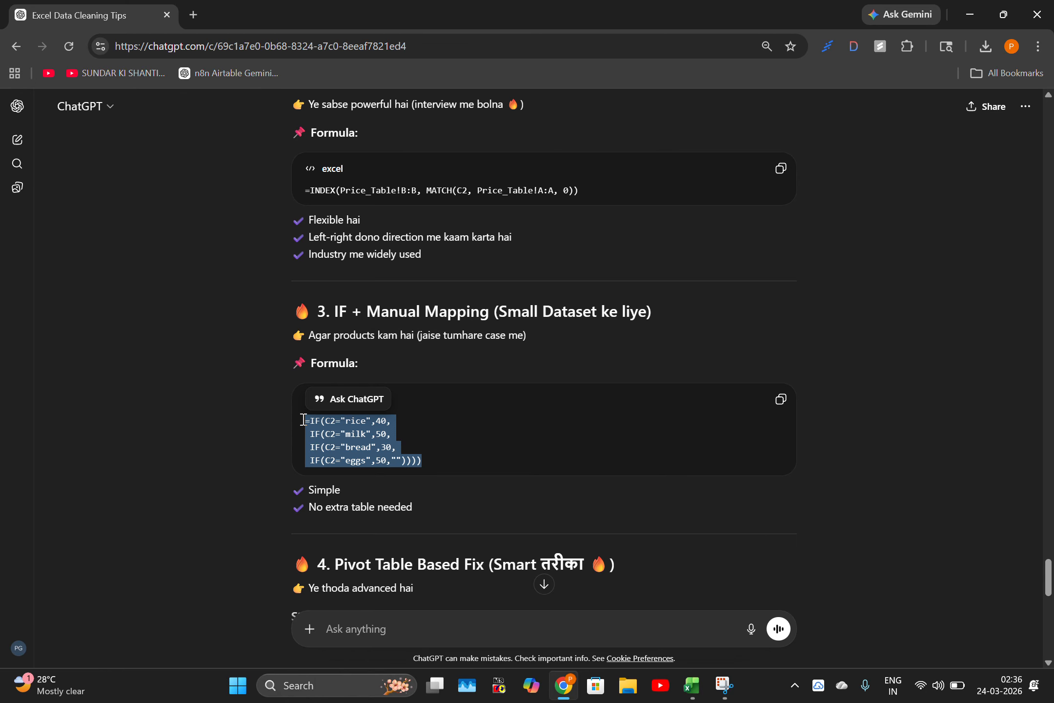
{"action": "left_click", "coordinate": [356, 406]}
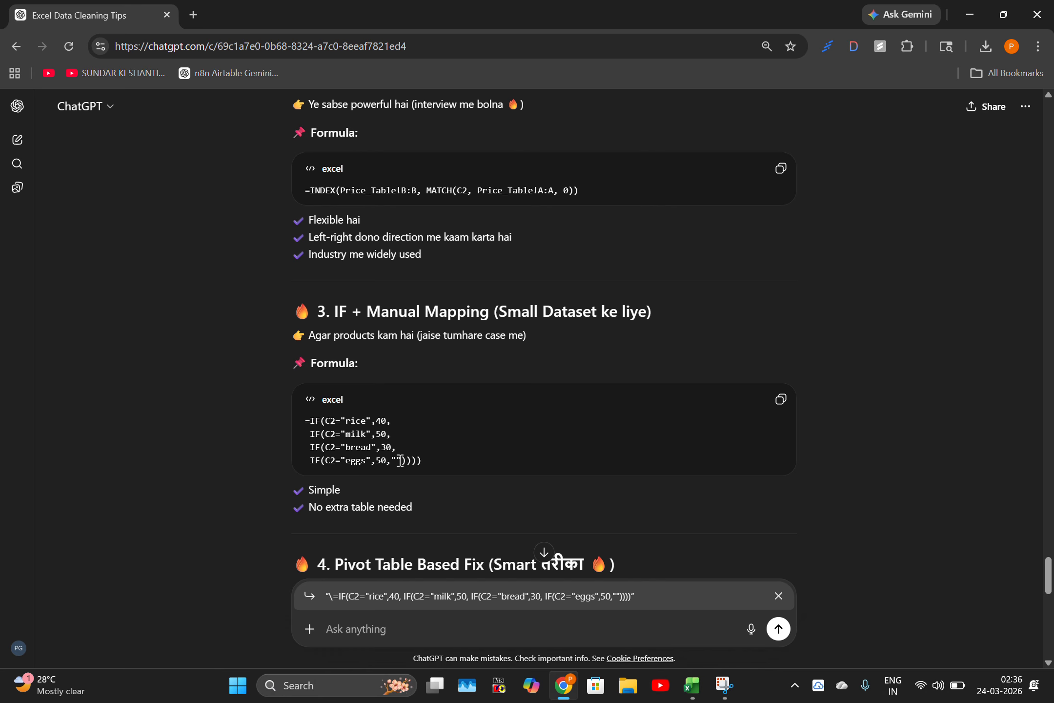
{"action": "type", "text": "isme pehla letter capital karo"}
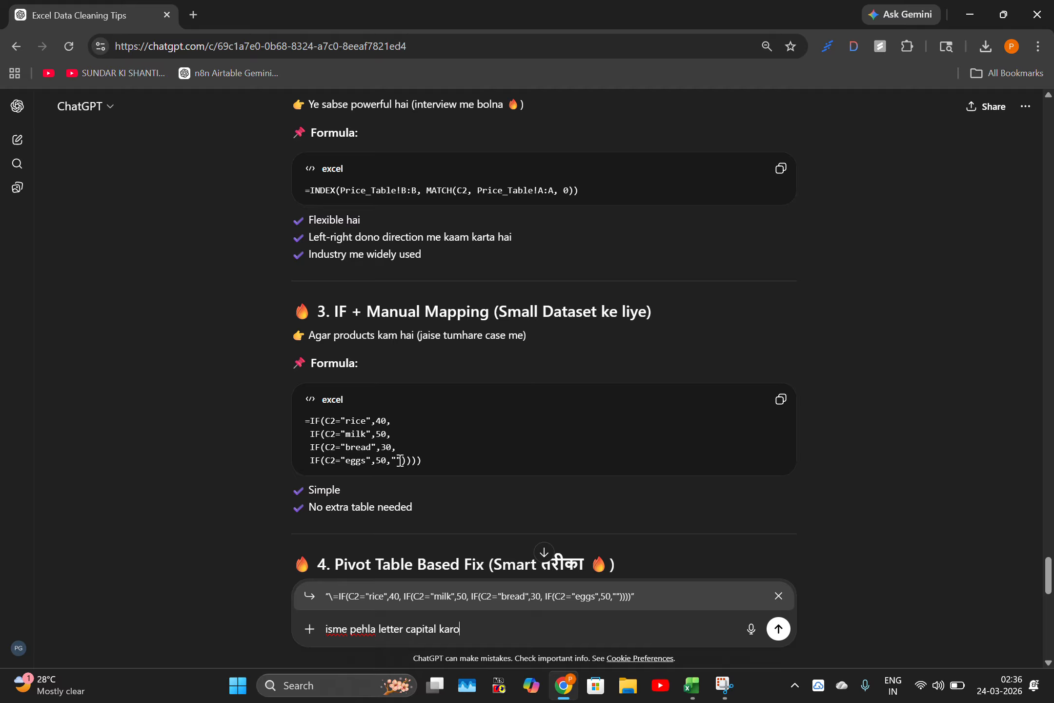
{"action": "key", "text": "Return"}
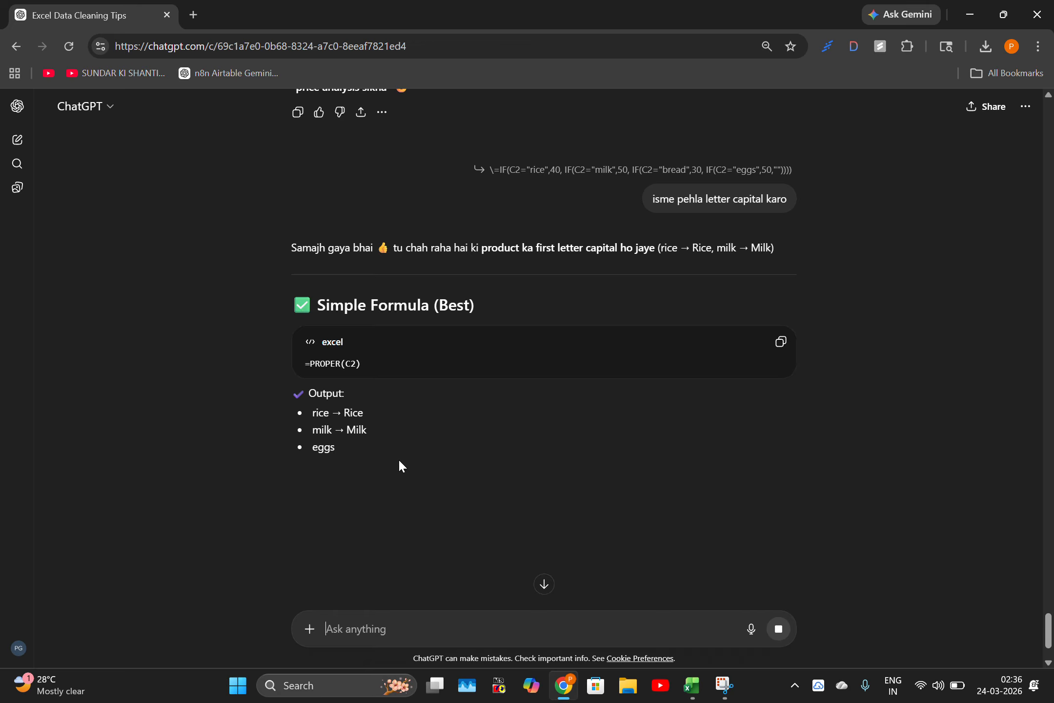
{"action": "scroll", "coordinate": [201, 510], "scroll_direction": "down", "scroll_amount": 2}
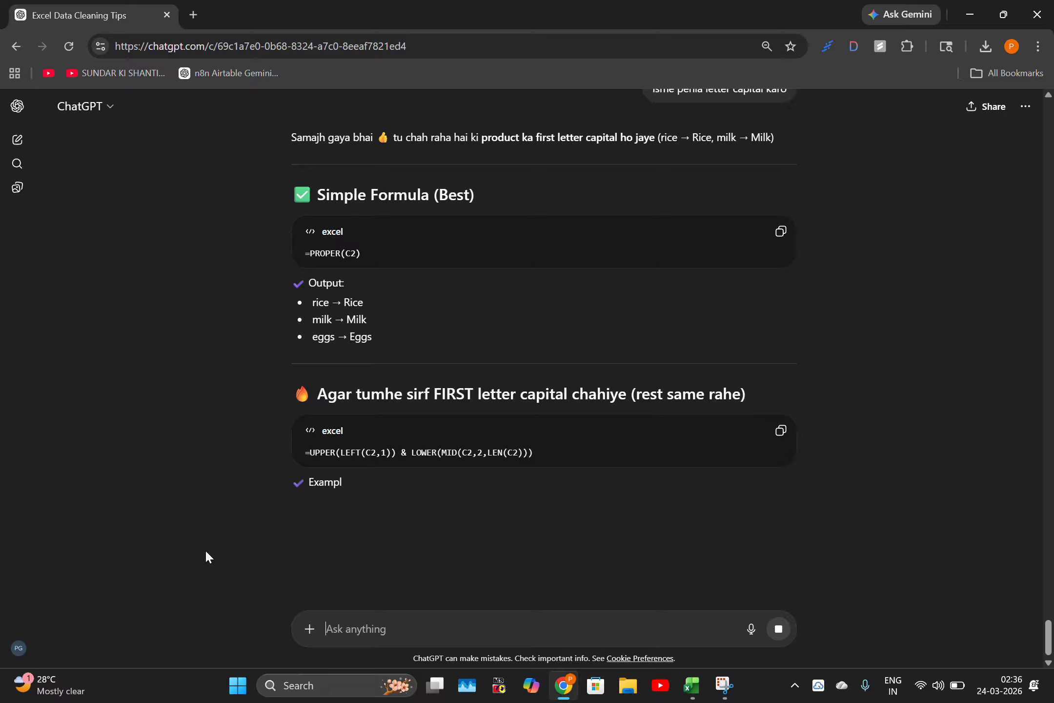
{"action": "scroll", "coordinate": [320, 494], "scroll_direction": "down", "scroll_amount": 2}
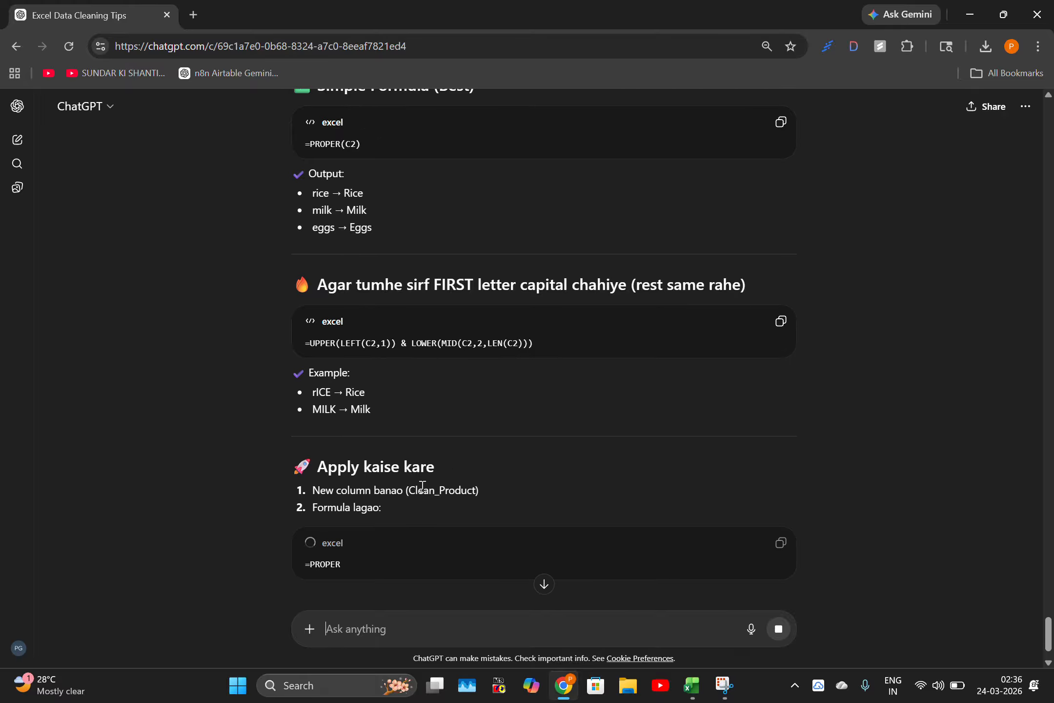
{"action": "scroll", "coordinate": [439, 491], "scroll_direction": "down", "scroll_amount": 3}
{"action": "scroll", "coordinate": [454, 555], "scroll_direction": "down", "scroll_amount": 3}
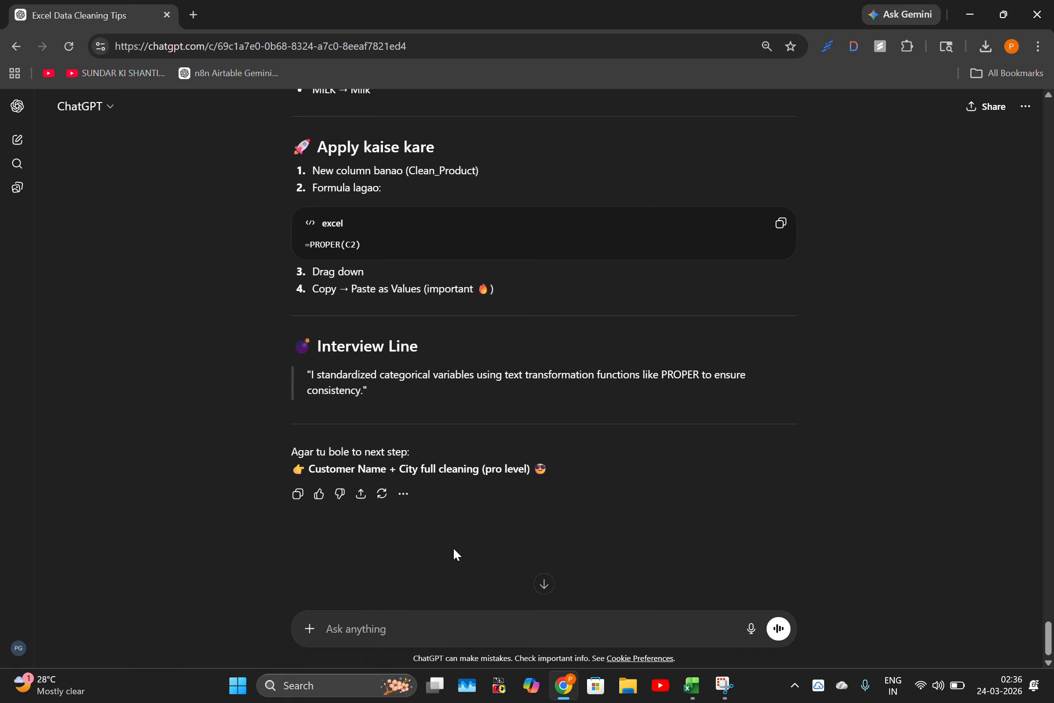
Step: Ask ChatGPT "formula same rakho bass rice ka pehla letter capital aise krke waps if wala formula do"
{"action": "type", "text": "f"}
{"action": "key", "text": "BackSpace"}
{"action": "key", "text": "BackSpace"}
{"action": "key", "text": "BackSpace"}
{"action": "key", "text": "BackSpace"}
{"action": "key", "text": "BackSpace"}
{"action": "key", "text": "BackSpace"}
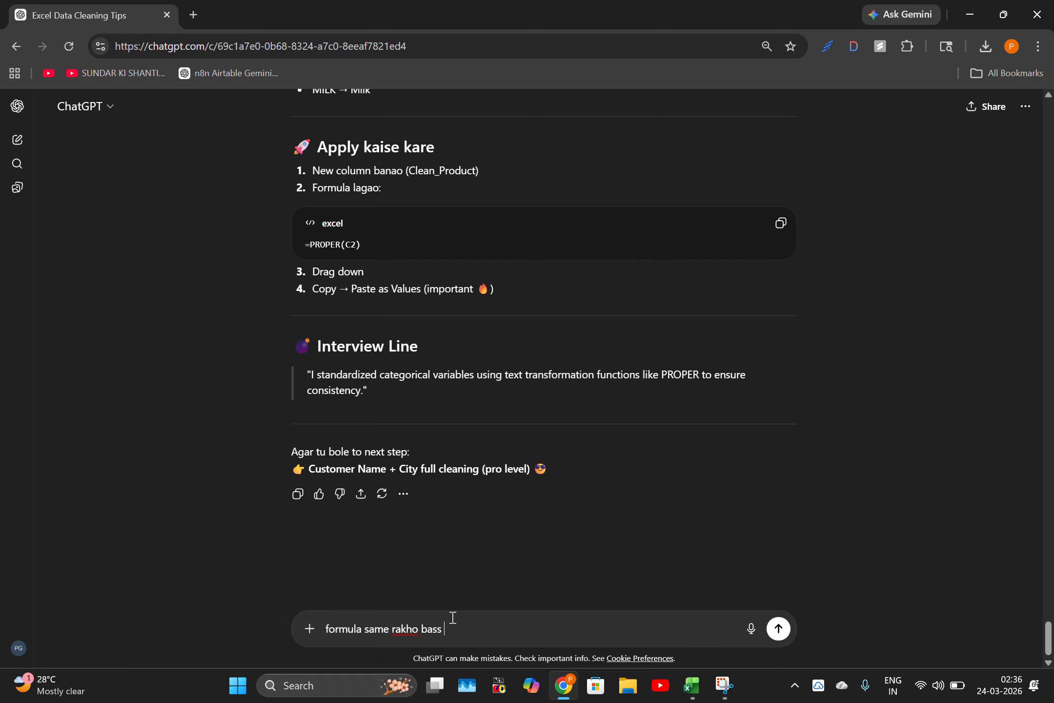
{"action": "type", "text": "pehla letter capital aise krke waps i"}
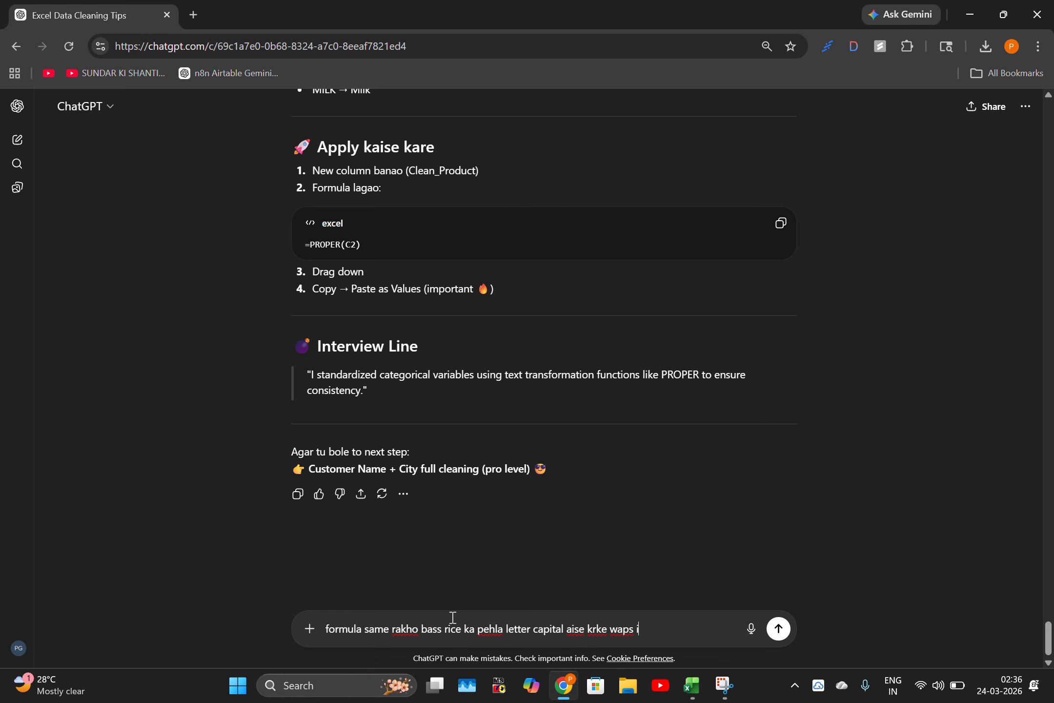
{"action": "type", "text": "mula do"}
{"action": "key", "text": "Return"}
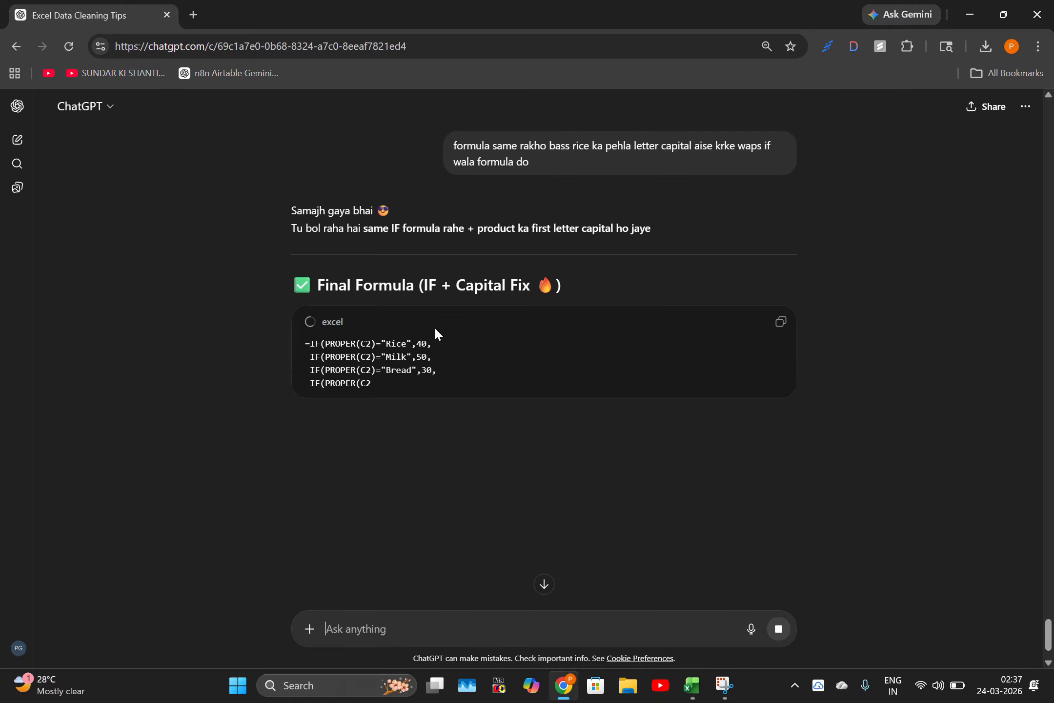
Step: Copy ChatGPT's revised IF(PROPER(C2)="Rice",40,…) formula, enter it in E2 of the Excel orders table, and fill it down to E4
{"action": "left_click", "coordinate": [781, 334]}
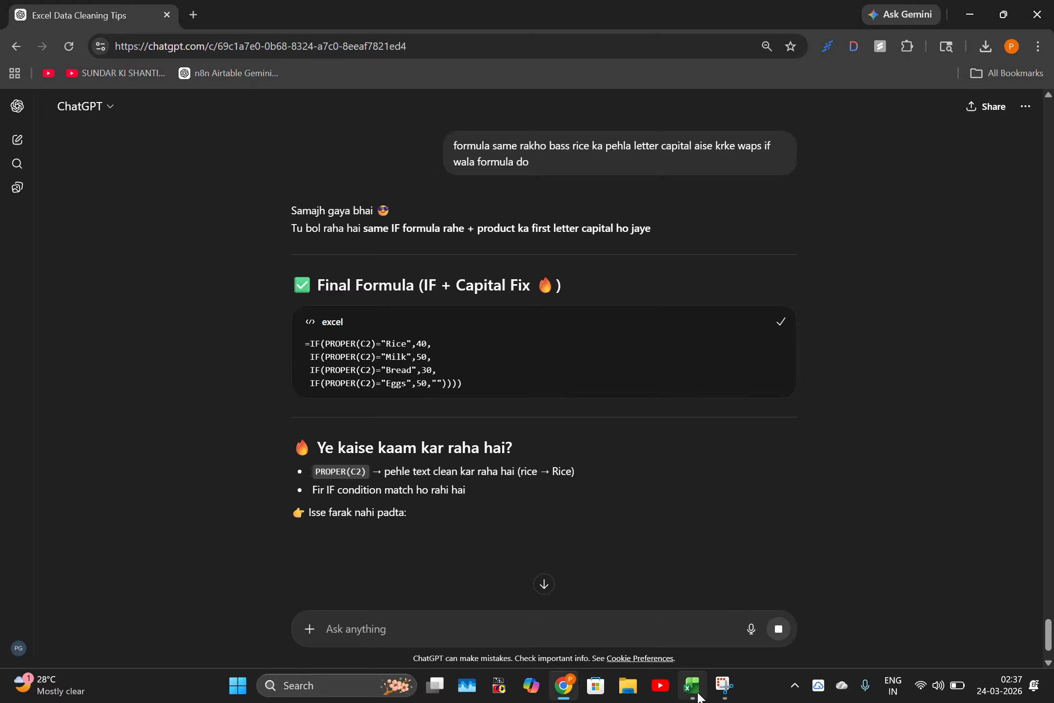
{"action": "left_click", "coordinate": [699, 695]}
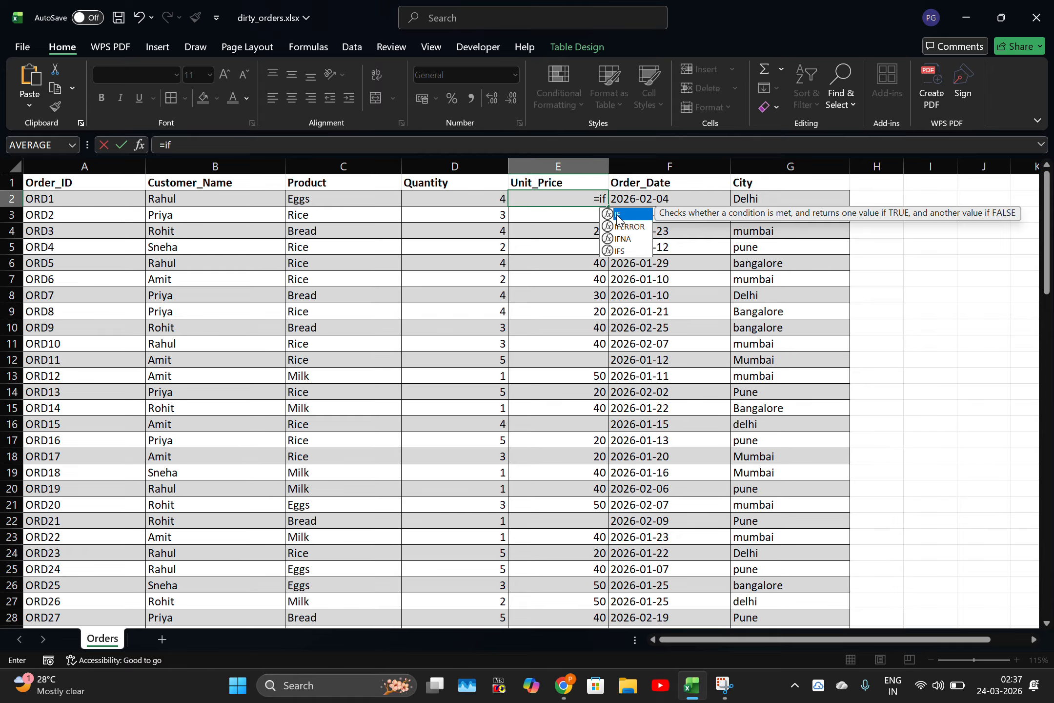
{"action": "key", "text": "BackSpace"}
{"action": "key", "text": "BackSpace"}
{"action": "key", "text": "BackSpace"}
{"action": "key", "text": "ctrl+v"}
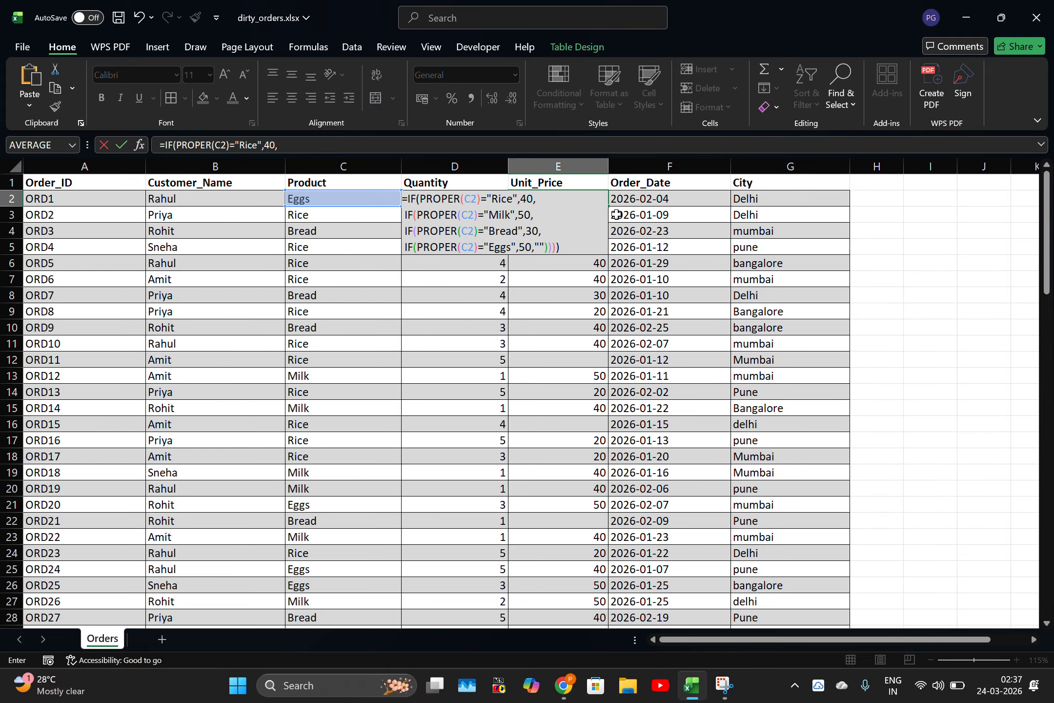
{"action": "key", "text": "Return"}
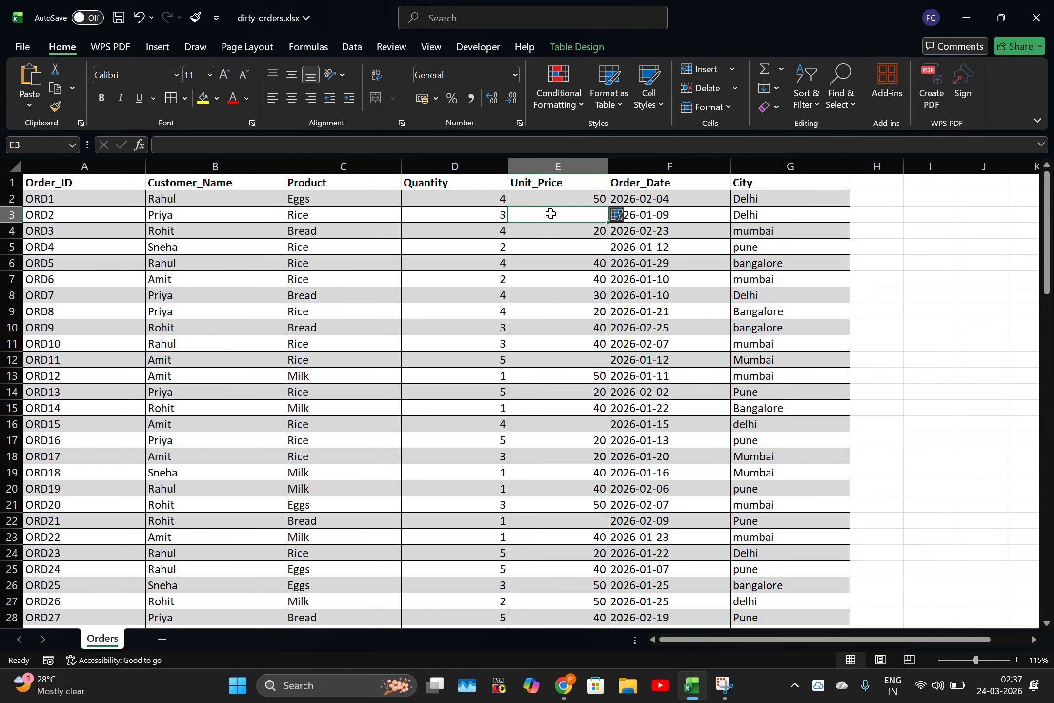
{"action": "left_click", "coordinate": [556, 198]}
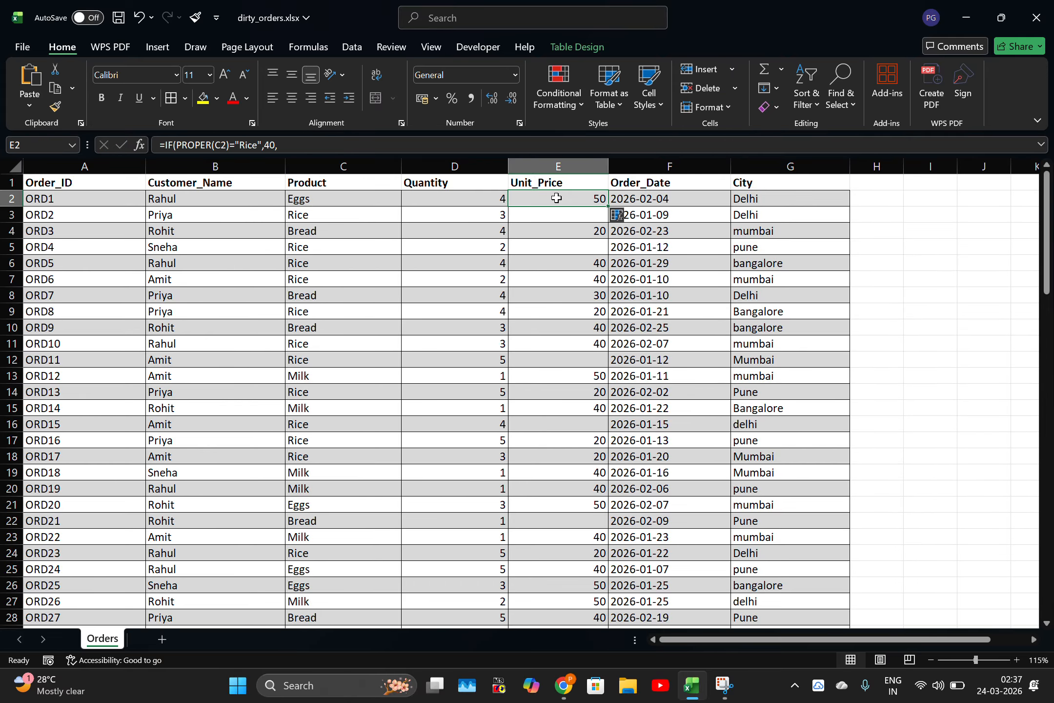
{"action": "left_click_drag", "start_coordinate": [608, 204], "coordinate": [607, 224]}
Step: Clear all Unit_Price values from E2 down to the last order in E101
{"action": "left_click", "coordinate": [600, 200]}
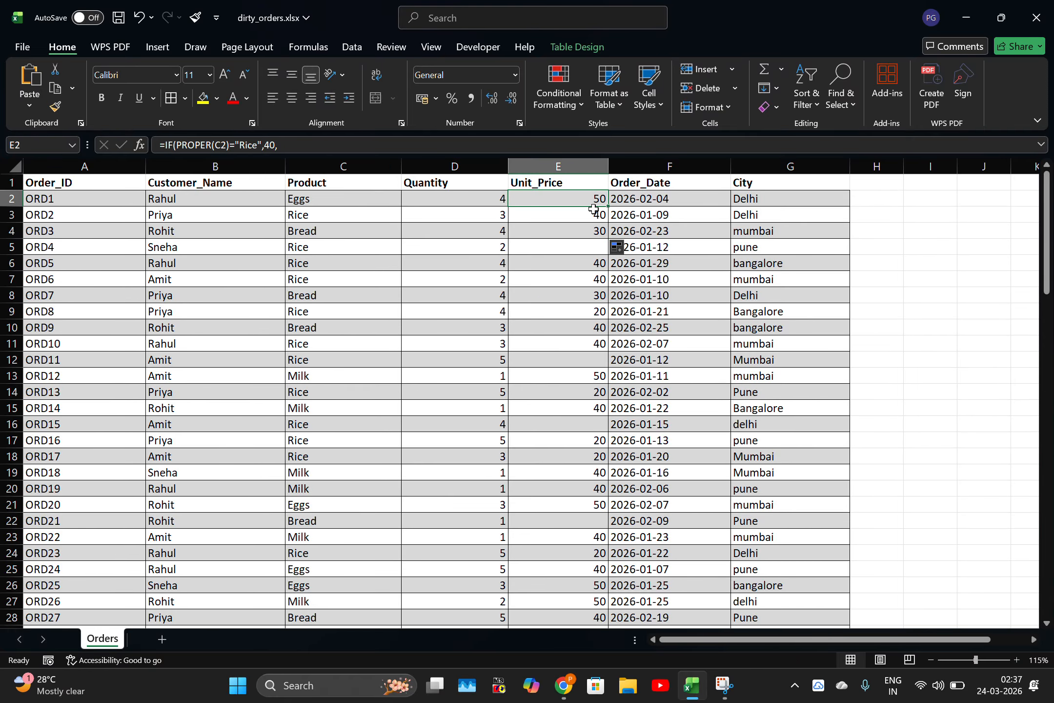
{"action": "key", "text": "shift+Down"}
{"action": "key", "text": "shift+Down"}
{"action": "key", "text": "shift+Down"}
{"action": "key", "text": "shift+Down"}
{"action": "key", "text": "shift+Down"}
{"action": "key", "text": "shift+Down"}
{"action": "key", "text": "shift+Down"}
{"action": "key", "text": "shift+Down"}
{"action": "key", "text": "shift+Down"}
{"action": "key", "text": "shift+Down"}
{"action": "key", "text": "shift+Down"}
{"action": "key", "text": "shift+Down"}
{"action": "key", "text": "shift+Down"}
{"action": "key", "text": "shift+Down"}
{"action": "key", "text": "shift+Down"}
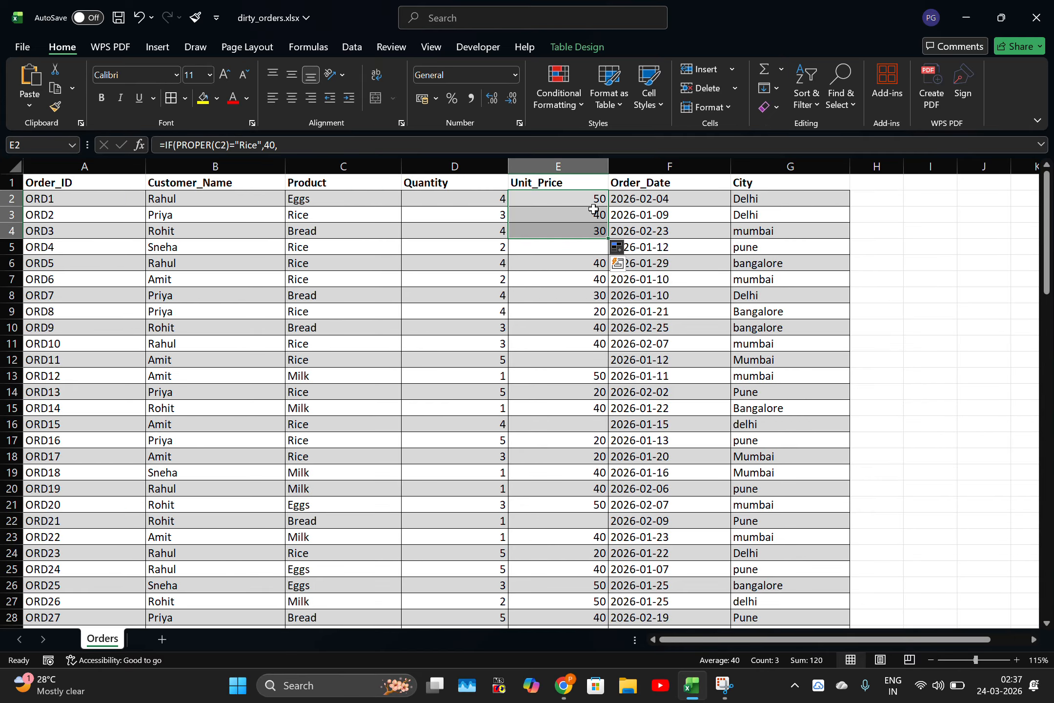
{"action": "key", "text": "ctrl+shift+Down"}
{"action": "key", "text": "ctrl+shift+Down"}
{"action": "key", "text": "ctrl+shift+Down"}
{"action": "key", "text": "ctrl+shift+Down"}
{"action": "key", "text": "ctrl+shift+Down"}
{"action": "key", "text": "ctrl+shift+Down"}
{"action": "key", "text": "ctrl+shift+Down"}
{"action": "key", "text": "ctrl+shift+Down"}
{"action": "key", "text": "ctrl+shift+Down"}
{"action": "key", "text": "ctrl+shift+Down"}
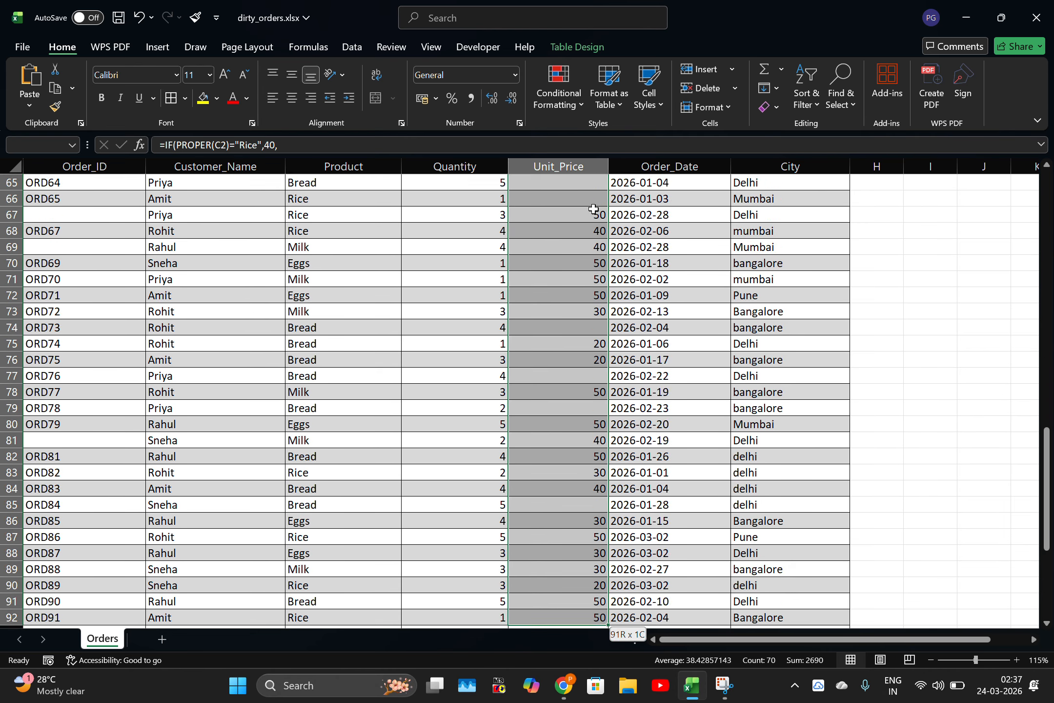
{"action": "key", "text": "ctrl+shift+Up"}
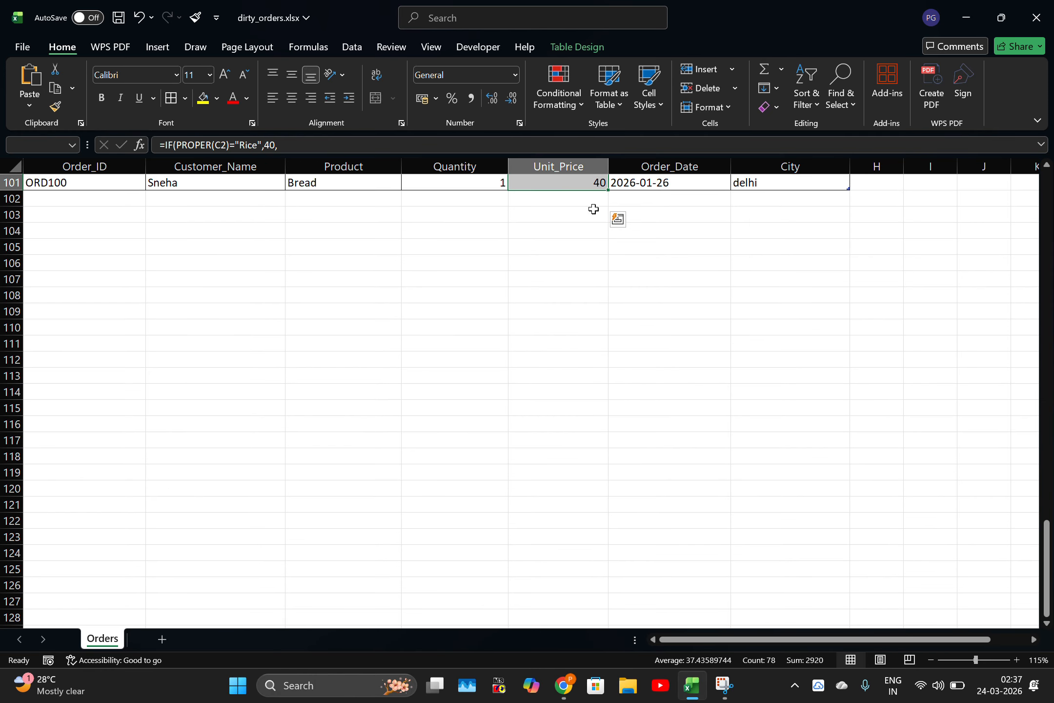
{"action": "key", "text": "Delete"}
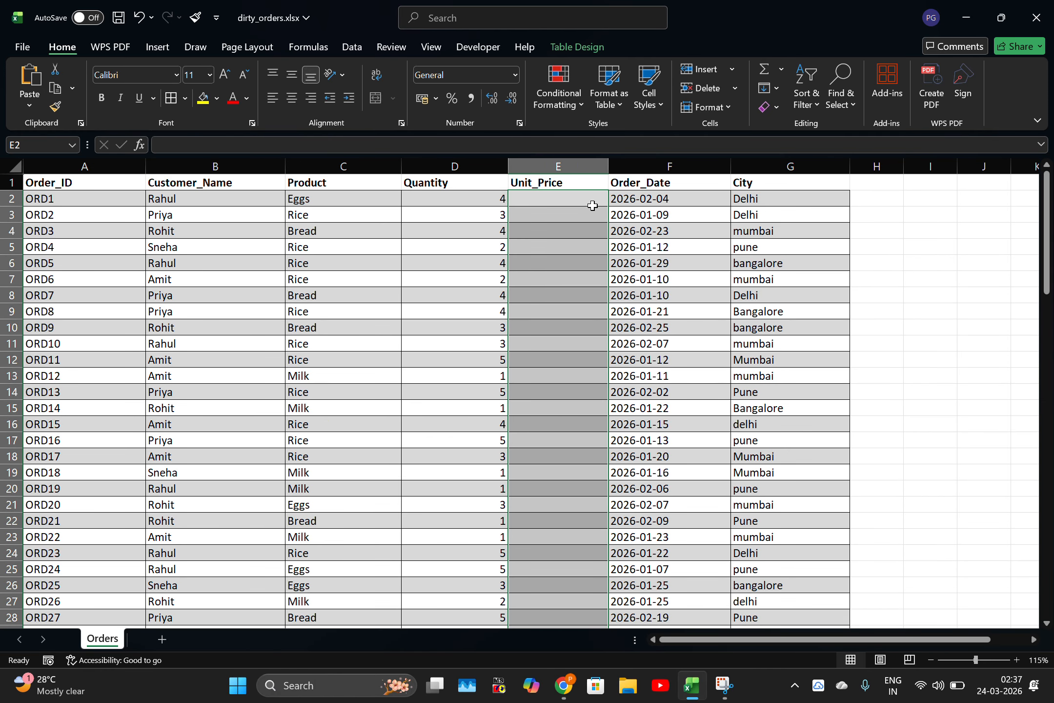
Step: Paste the copied IF(PROPER(C2)="Rice",40,…) price formula into the emptied Unit_Price column starting at E2
{"action": "left_click", "coordinate": [592, 200]}
{"action": "key", "text": "ctrl+v"}
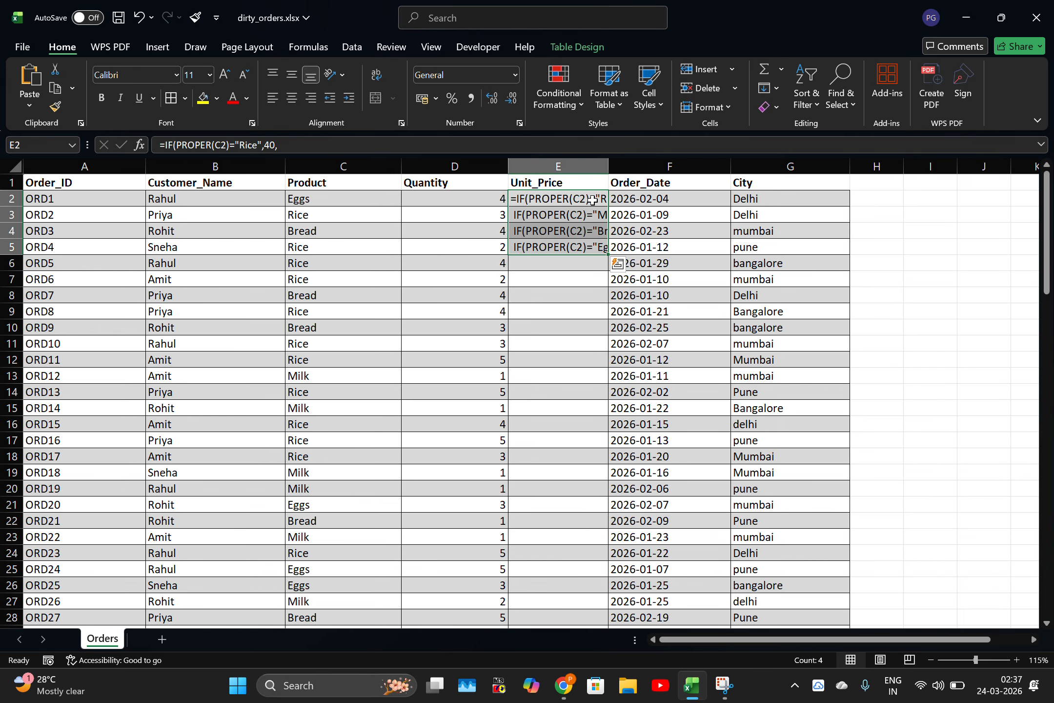
{"action": "key", "text": "Return"}
{"action": "key", "text": "Return"}
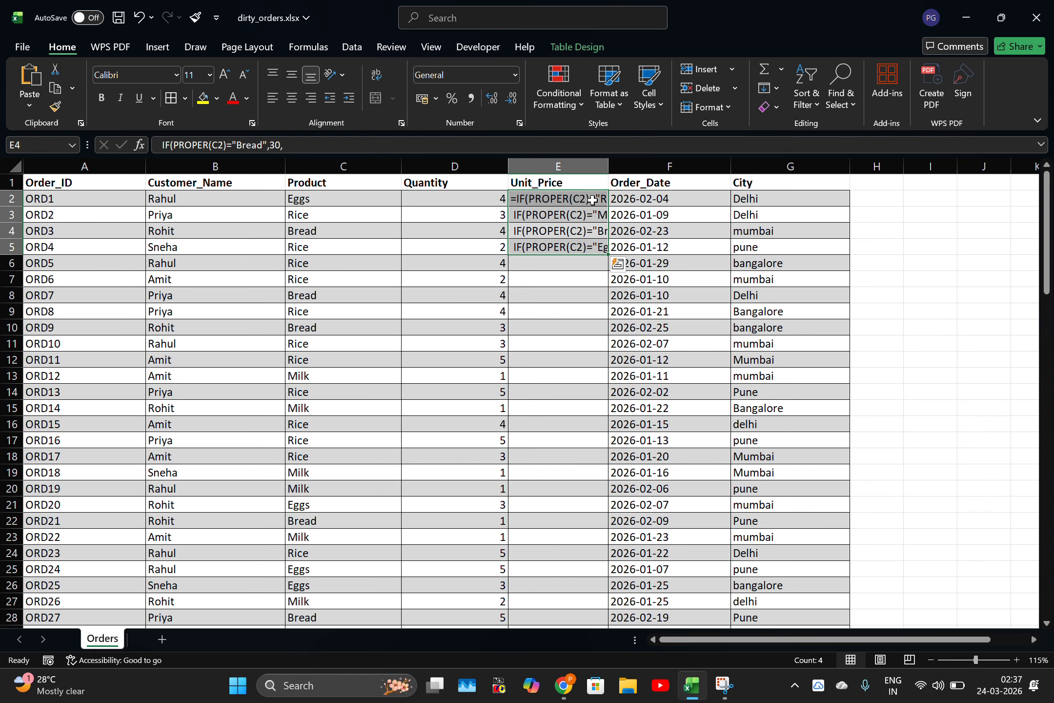
{"action": "key", "text": "Return"}
{"action": "key", "text": "Return"}
{"action": "key", "text": "Return"}
{"action": "key", "text": "Return"}
{"action": "key", "text": "Return"}
{"action": "key", "text": "Return"}
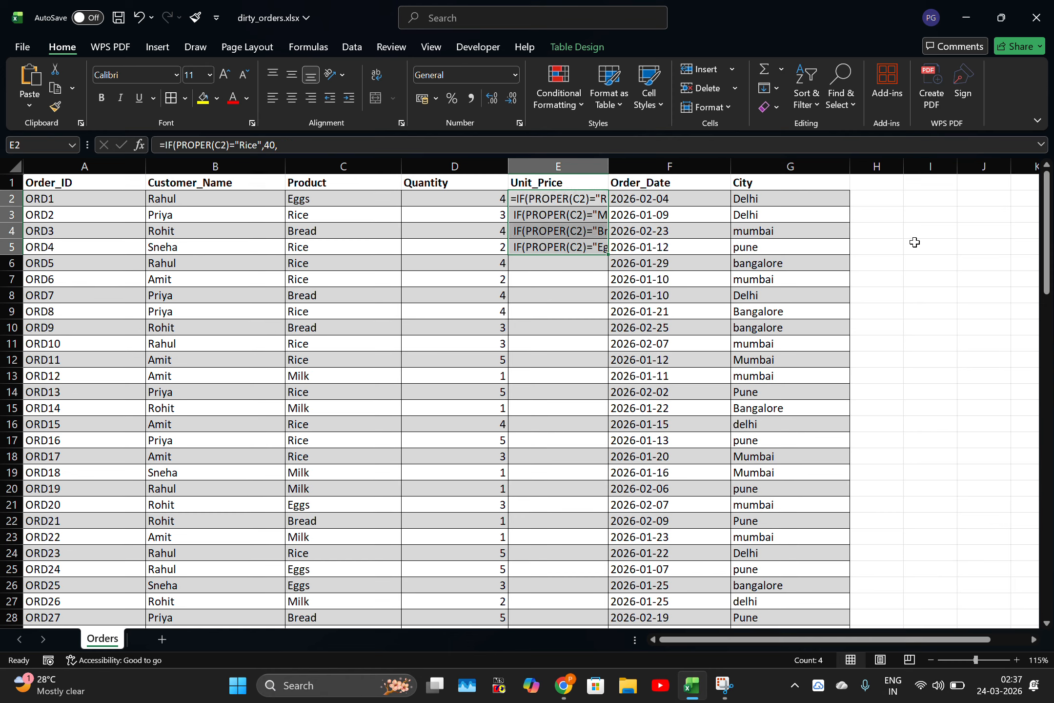
{"action": "left_click", "coordinate": [915, 244]}
{"action": "left_click", "coordinate": [578, 198]}
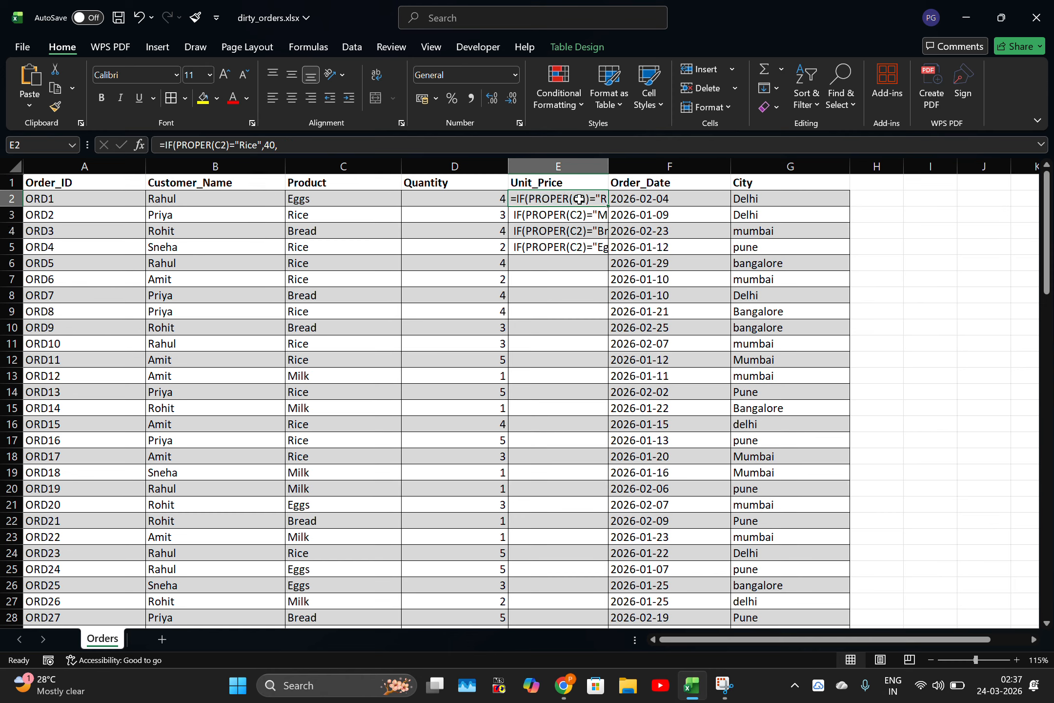
Step: Undo the split paste, enter the copied IF(PROPER(C2)="Rice",40,…) formula entirely within E2, and fill it down the Unit_Price column
{"action": "key", "text": "ctrl+z"}
{"action": "double_click", "coordinate": [580, 200]}
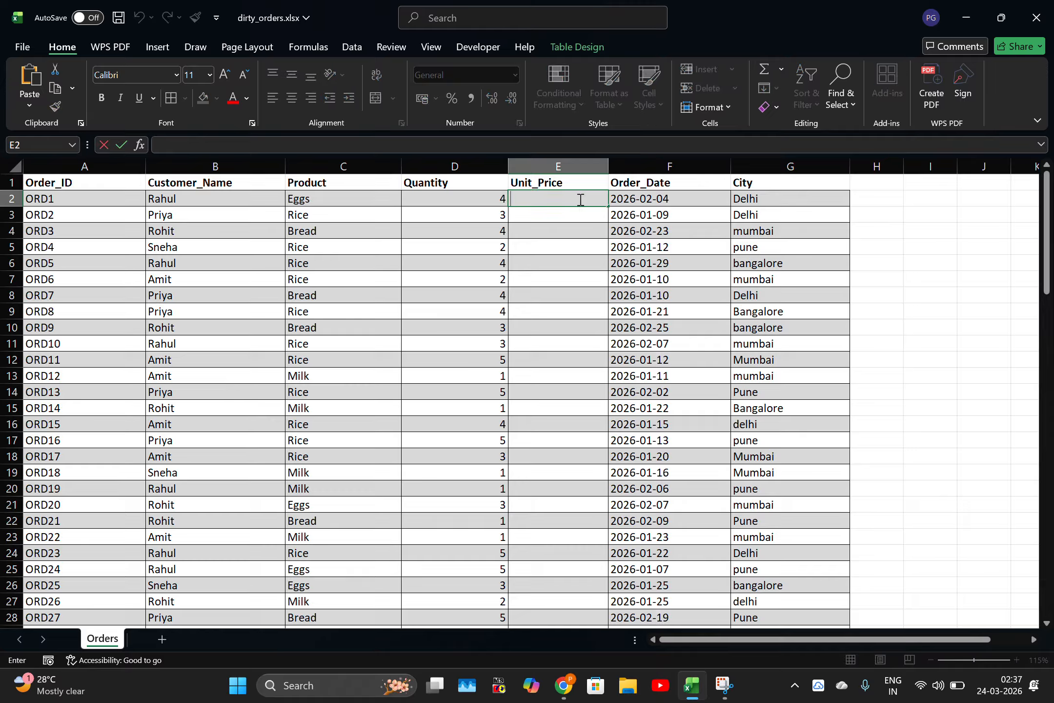
{"action": "key", "text": "ctrl+v"}
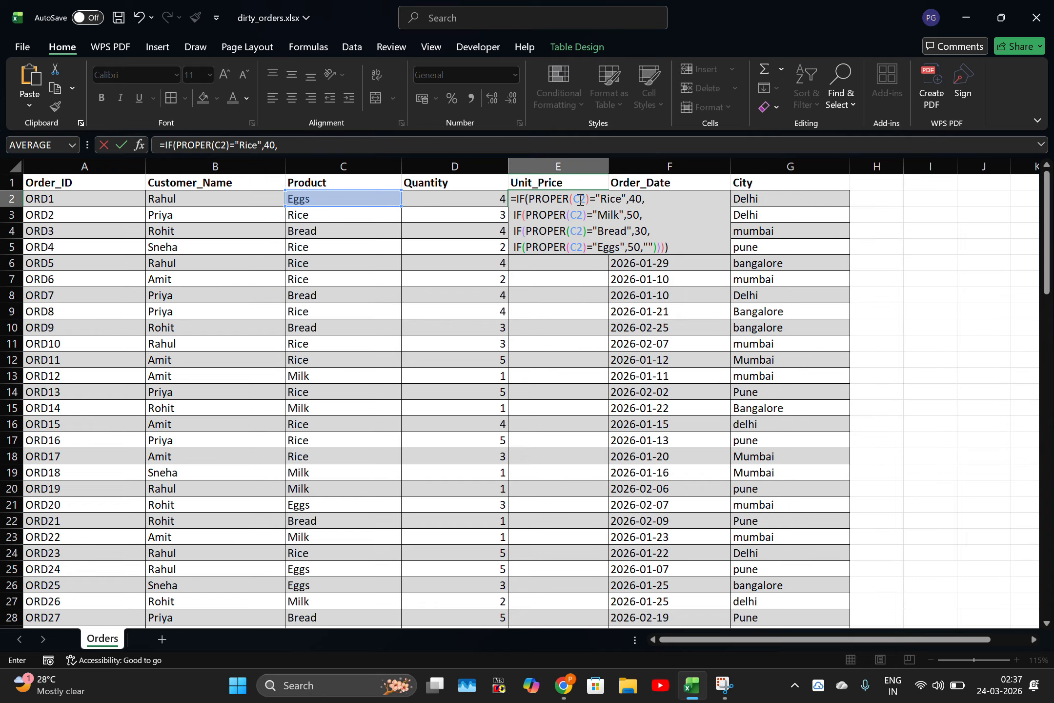
{"action": "key", "text": "ctrl+Return"}
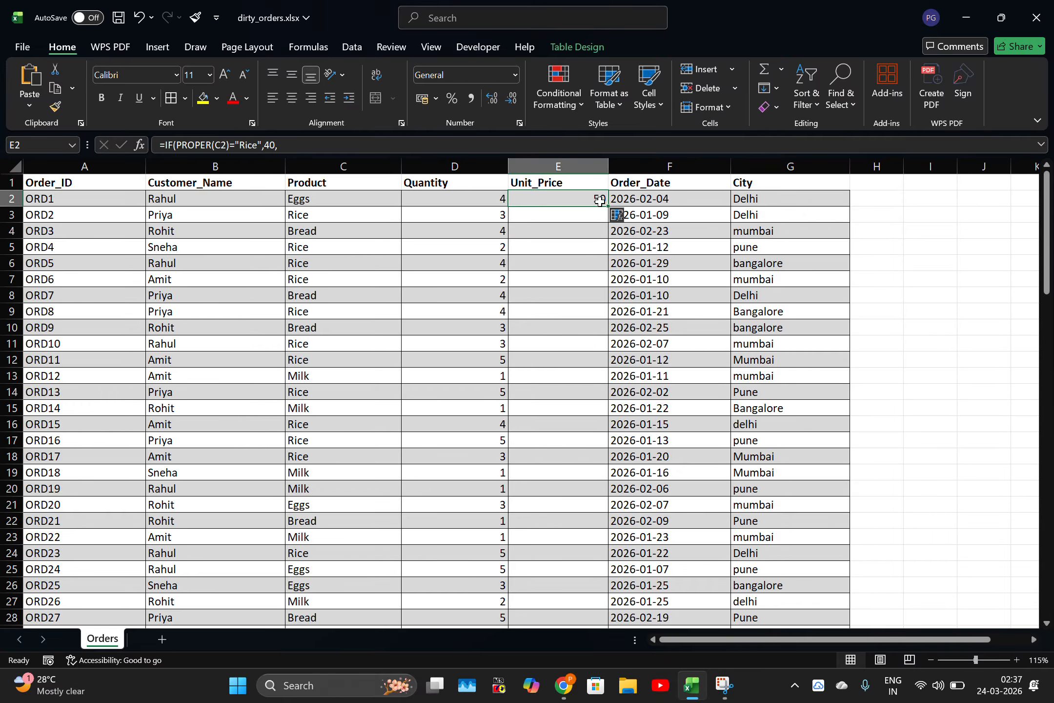
{"action": "double_click", "coordinate": [608, 206]}
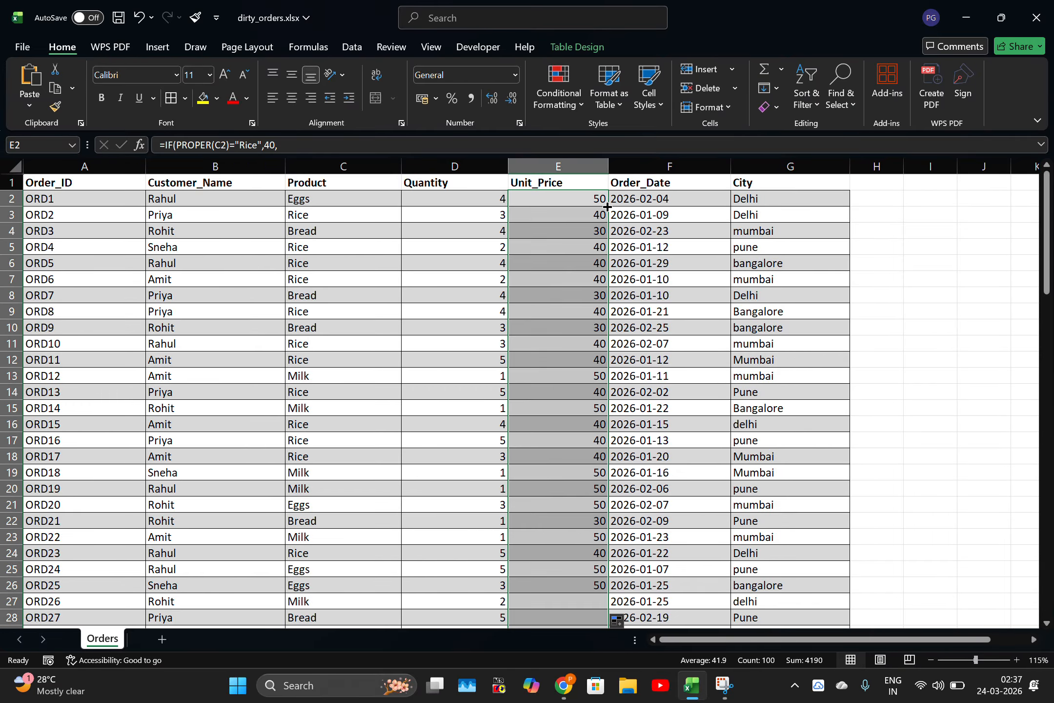
{"action": "scroll", "coordinate": [603, 313], "scroll_direction": "down", "scroll_amount": 2}
{"action": "scroll", "coordinate": [603, 312], "scroll_direction": "down", "scroll_amount": 8}
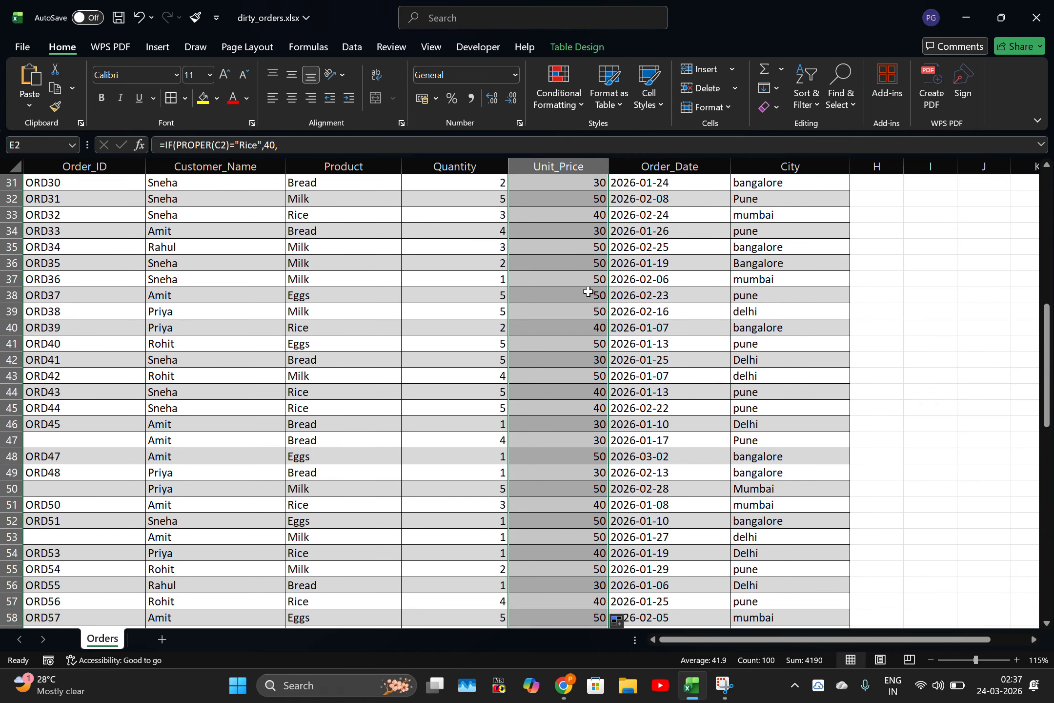
{"action": "scroll", "coordinate": [593, 290], "scroll_direction": "up", "scroll_amount": 10}
Step: Insert a blank column right after the City column and enter the header "City" in H1
{"action": "left_click", "coordinate": [784, 196]}
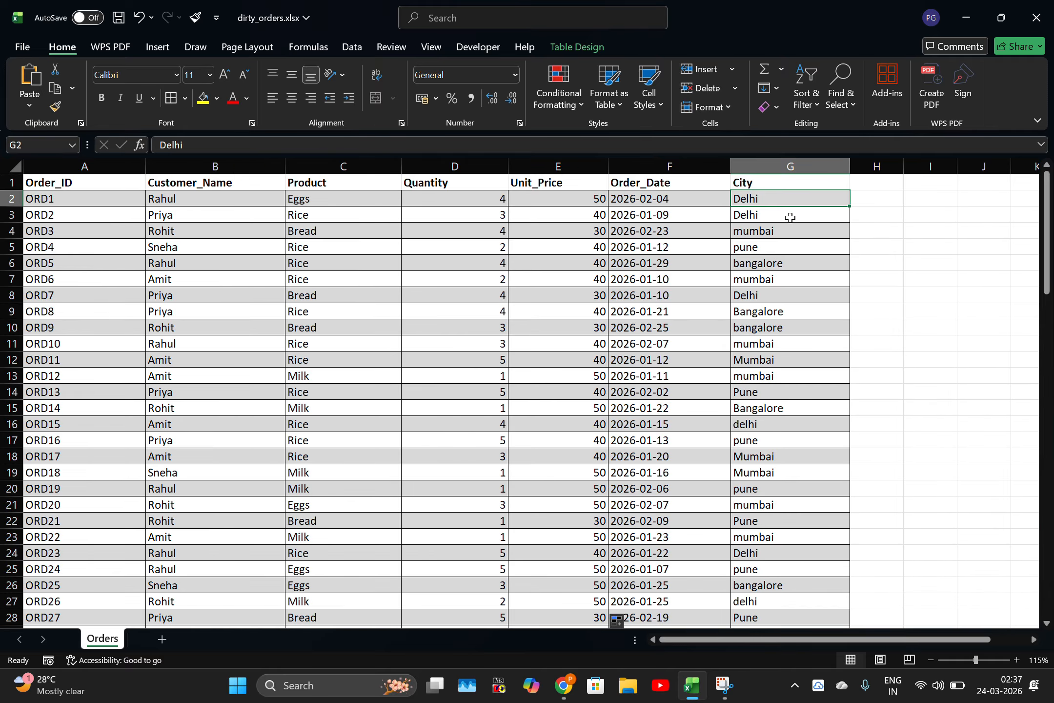
{"action": "left_click", "coordinate": [812, 167]}
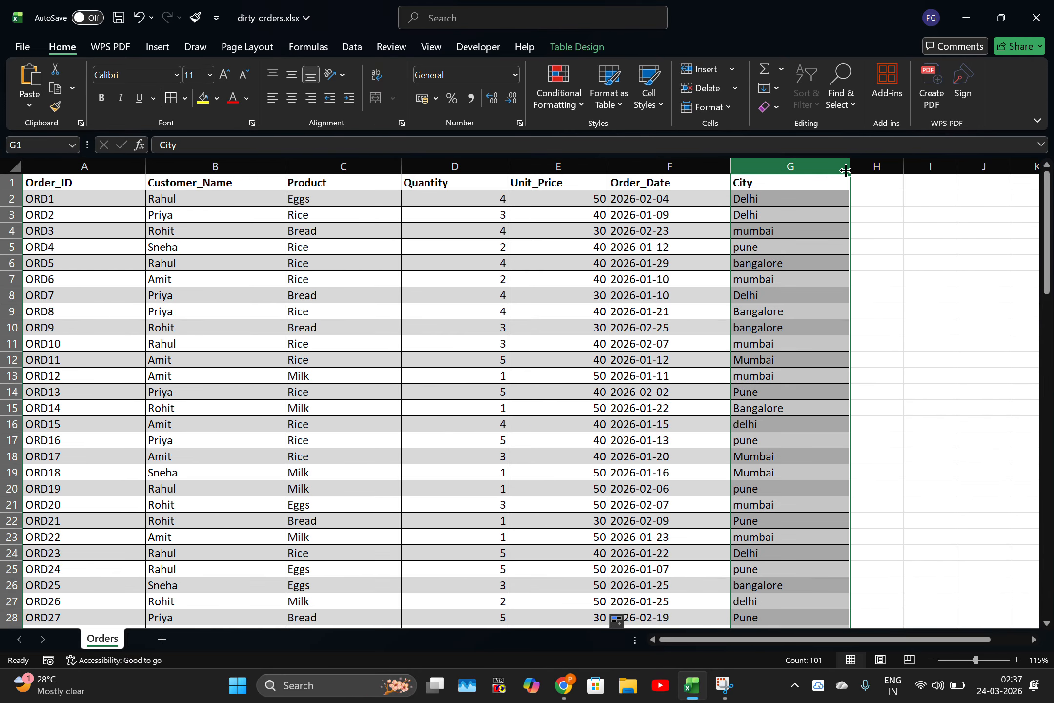
{"action": "left_click", "coordinate": [874, 169]}
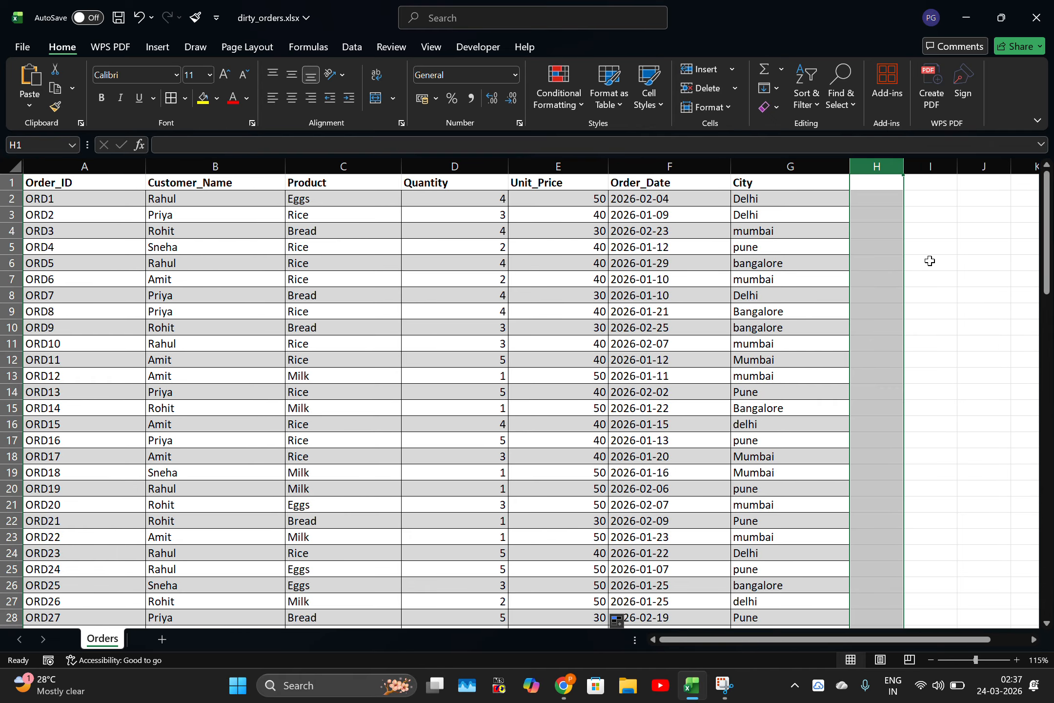
{"action": "key", "text": "ctrl+shift+plus"}
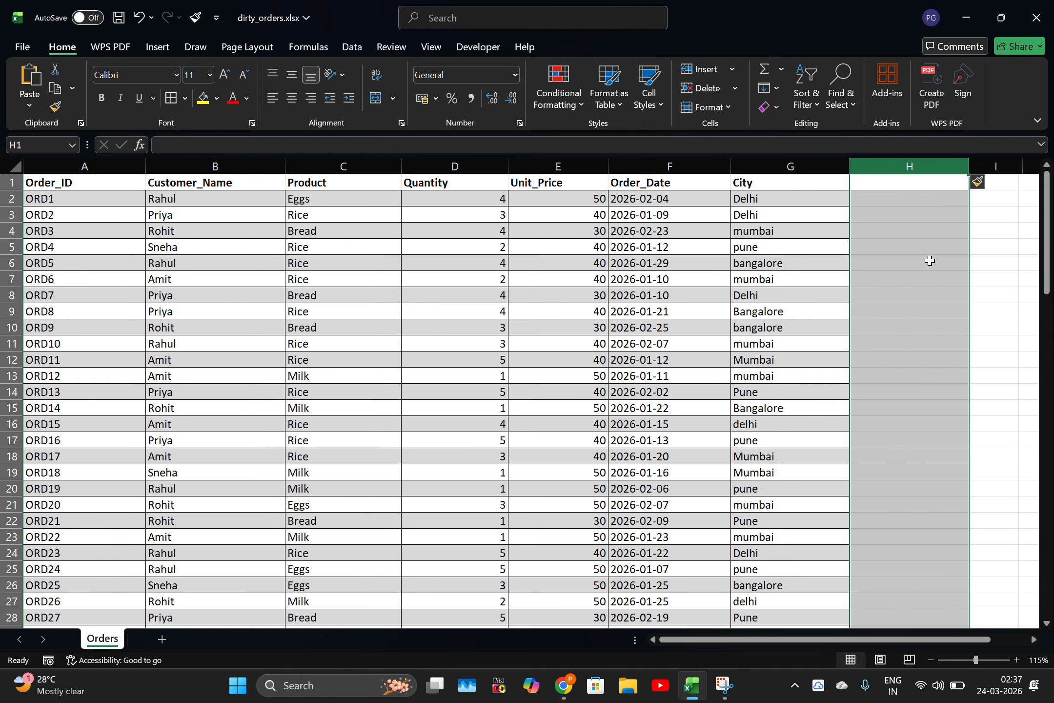
{"action": "left_click", "coordinate": [843, 201]}
{"action": "left_click", "coordinate": [838, 168]}
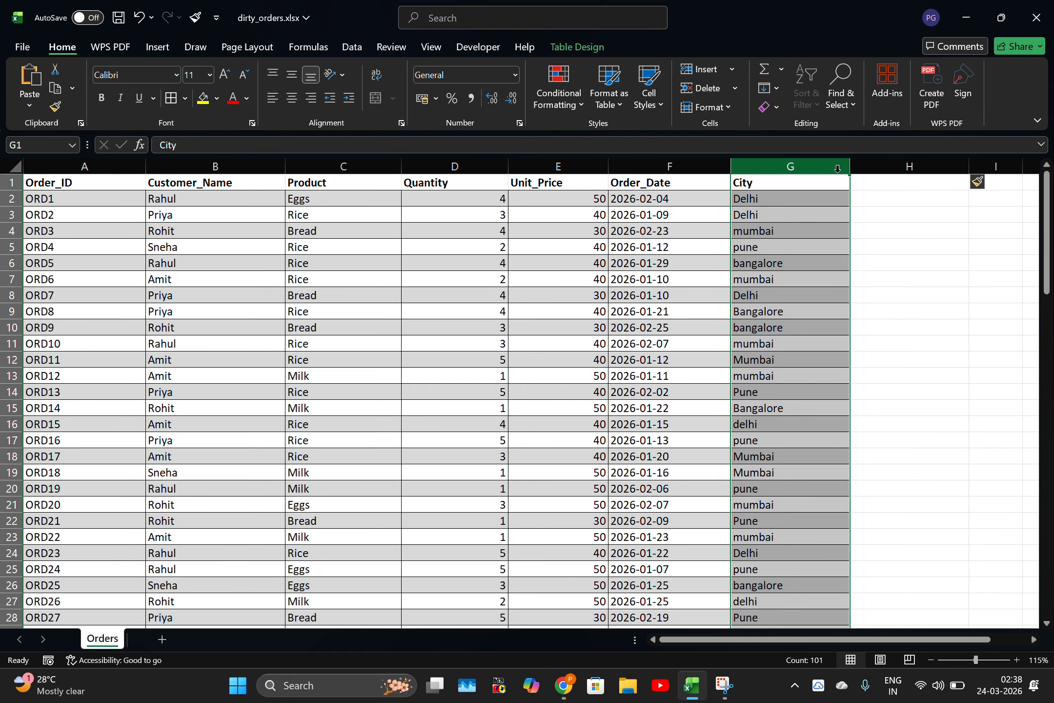
{"action": "left_click", "coordinate": [886, 167]}
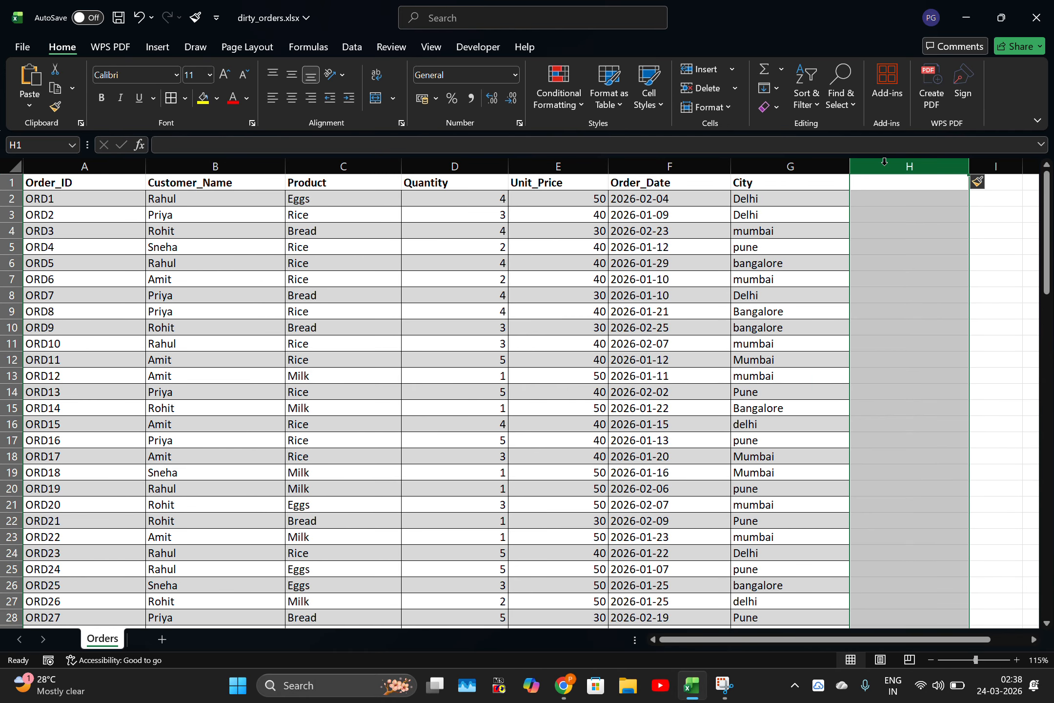
{"action": "left_click", "coordinate": [822, 167]}
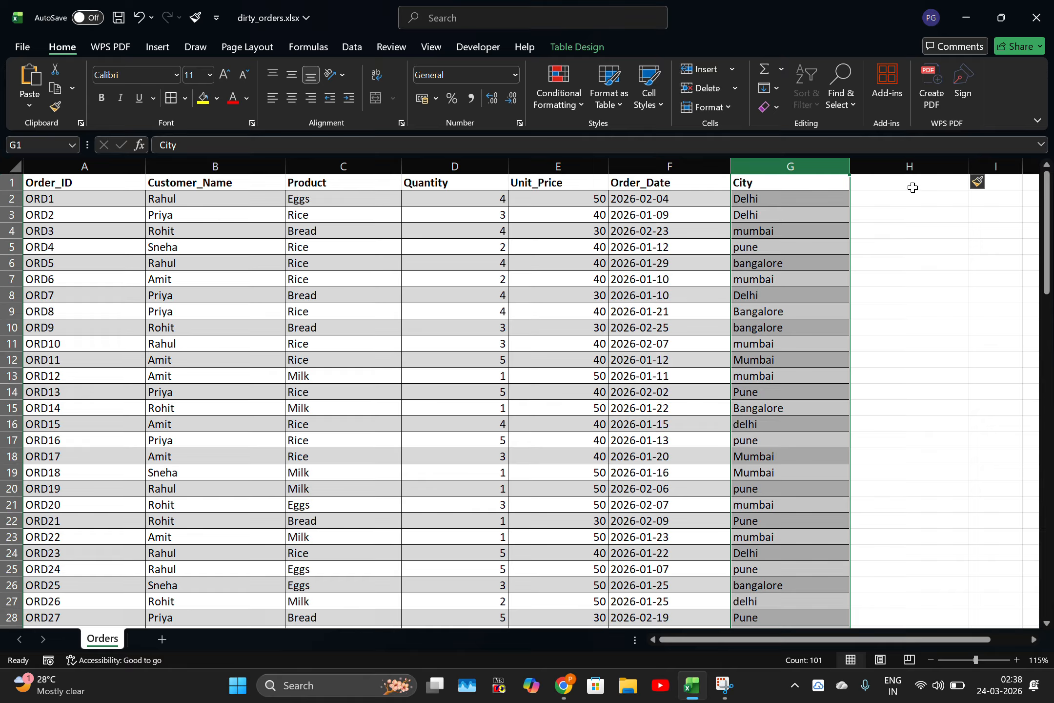
{"action": "left_click", "coordinate": [902, 166]}
{"action": "left_click", "coordinate": [894, 188]}
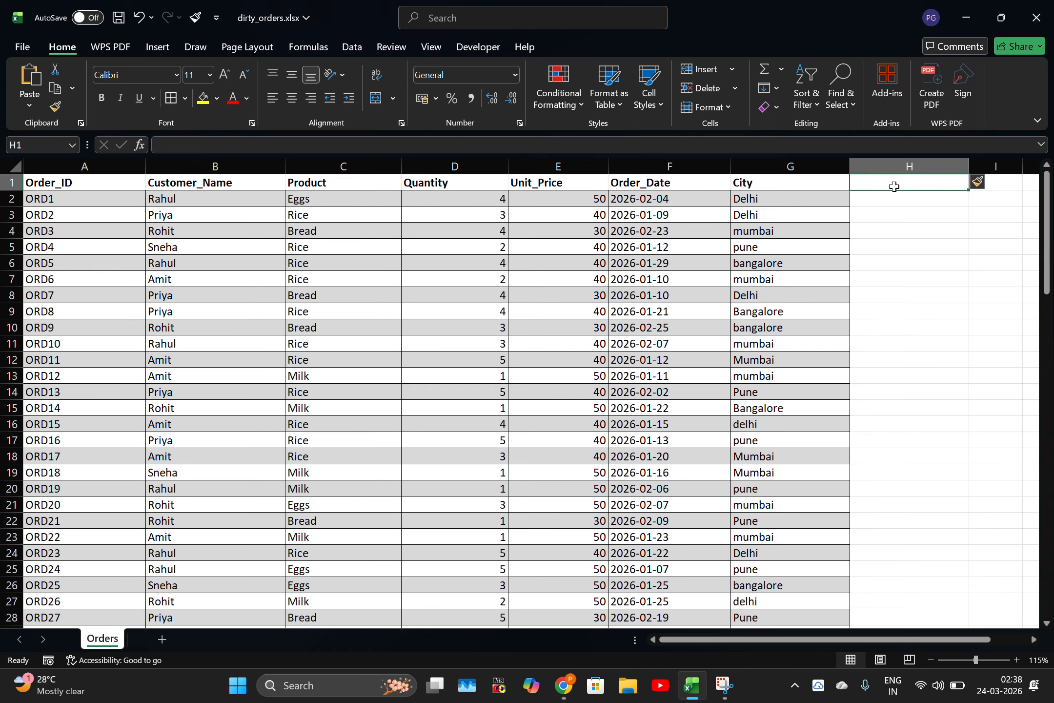
{"action": "type", "text": "City"}
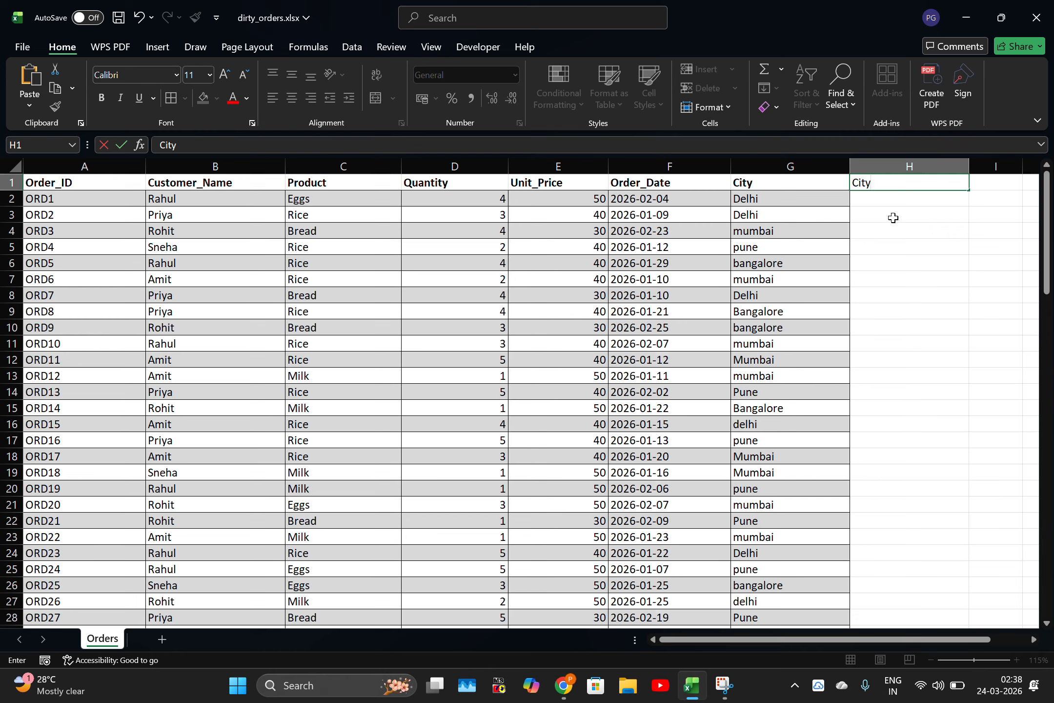
{"action": "key", "text": "Return"}
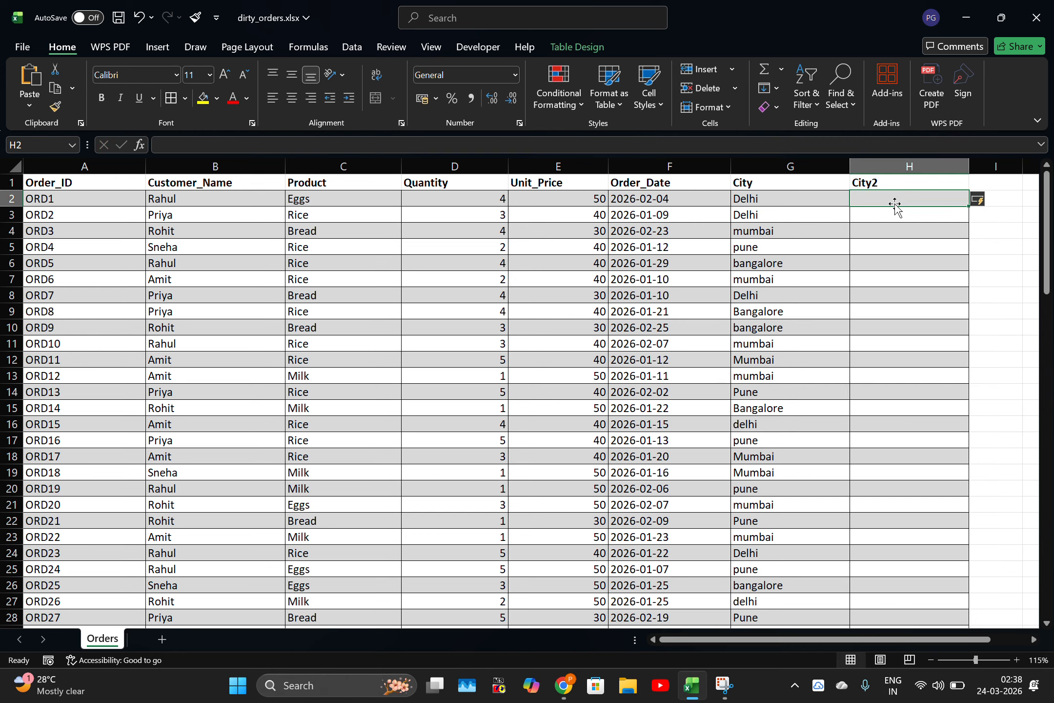
{"action": "type", "text": "=Prope"}
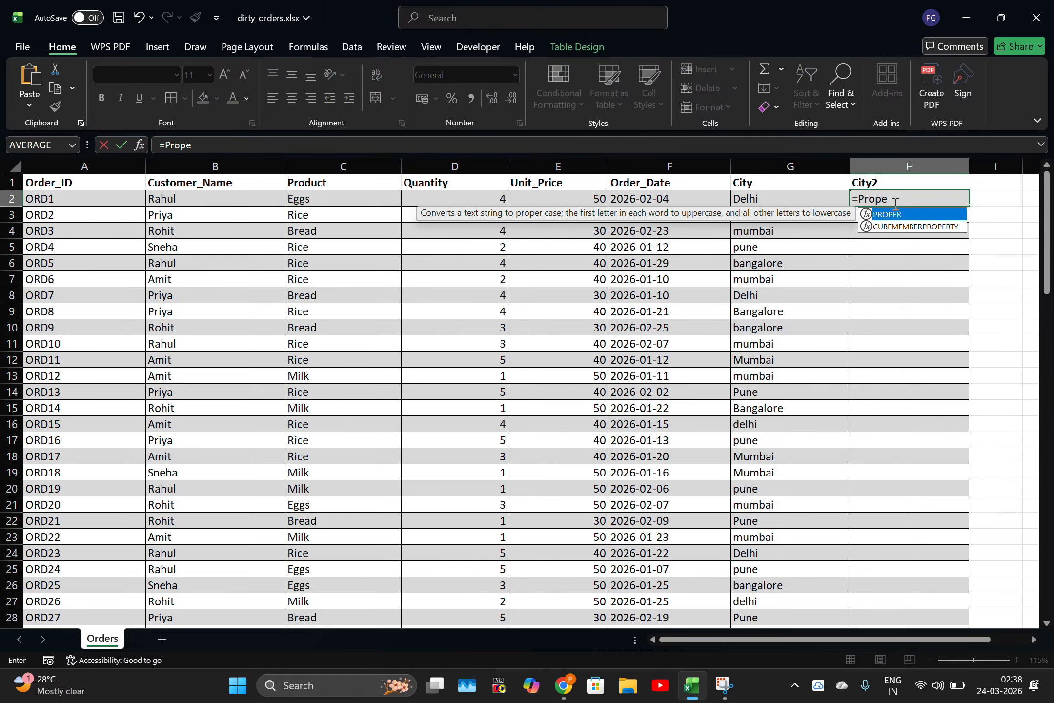
{"action": "type", "text": "r"}
{"action": "key", "text": "Tab"}
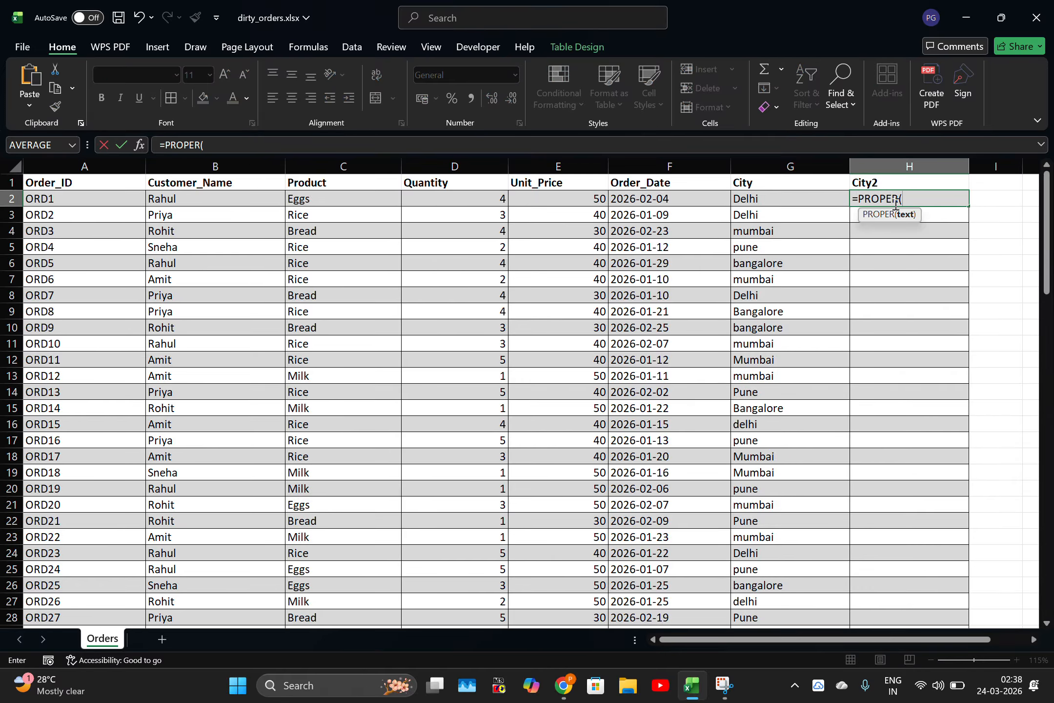
{"action": "left_click", "coordinate": [825, 202]}
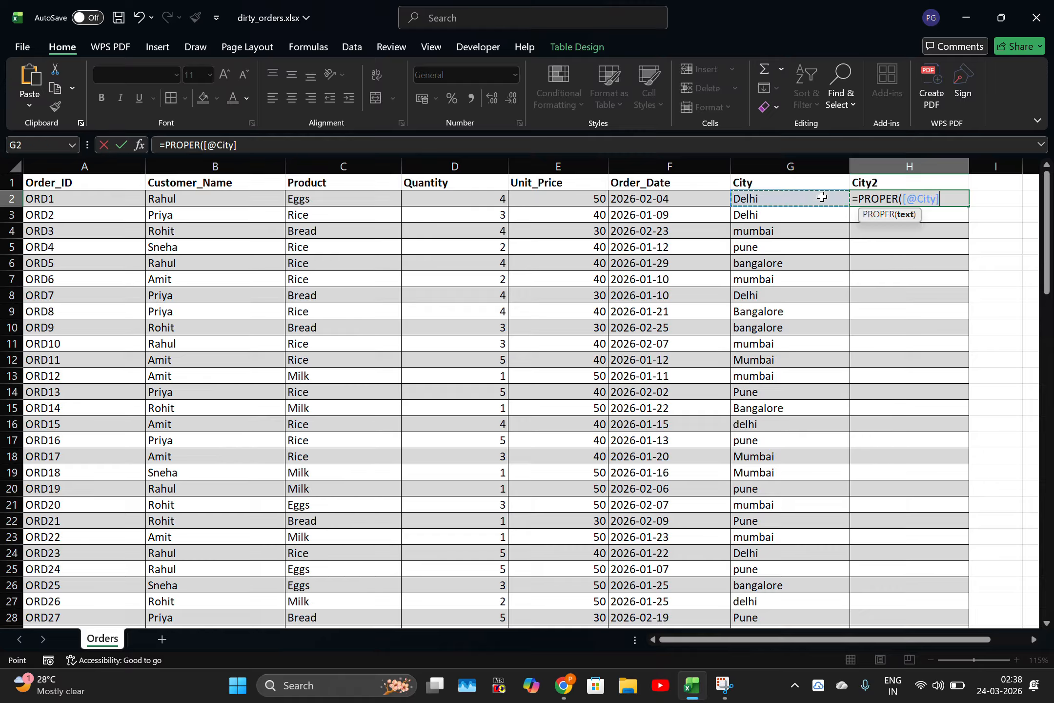
{"action": "key", "text": "Return"}
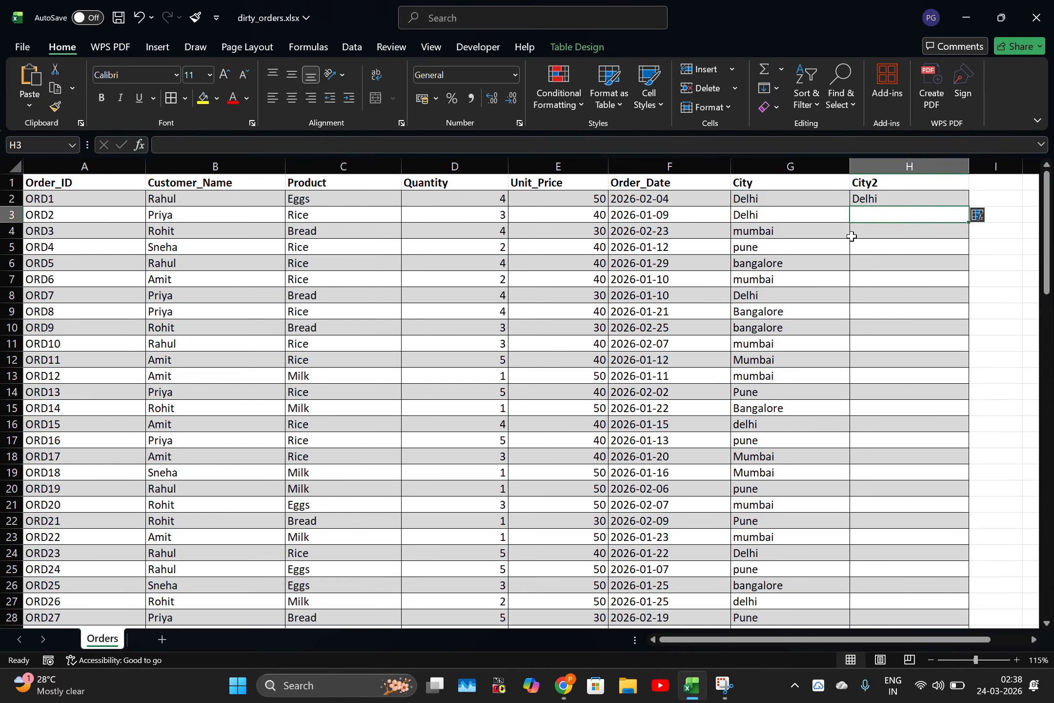
{"action": "left_click", "coordinate": [886, 198]}
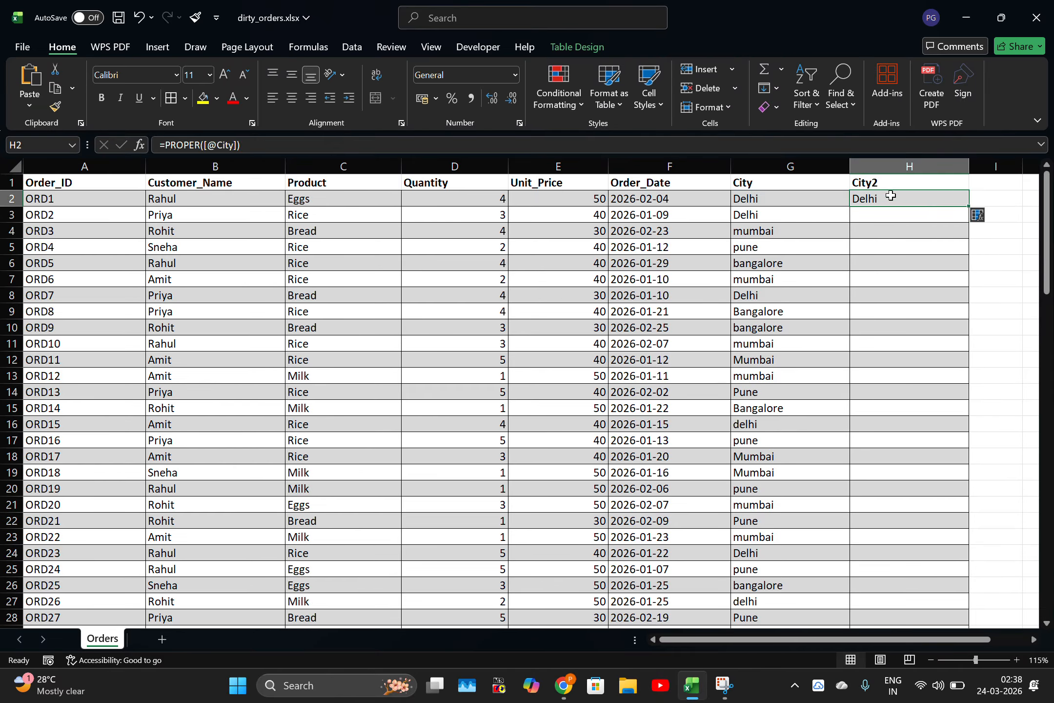
{"action": "double_click", "coordinate": [969, 206]}
Step: Convert the City2 column's formulas from H1 through the last order into plain values in place
{"action": "left_click", "coordinate": [923, 184]}
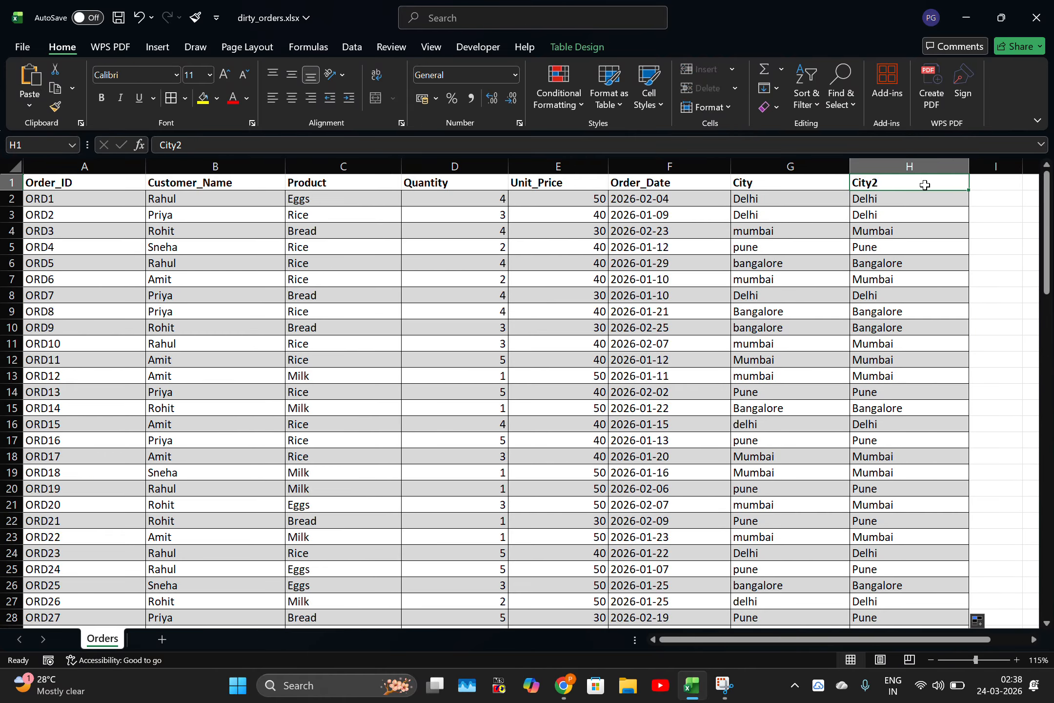
{"action": "key", "text": "ctrl+shift+Down"}
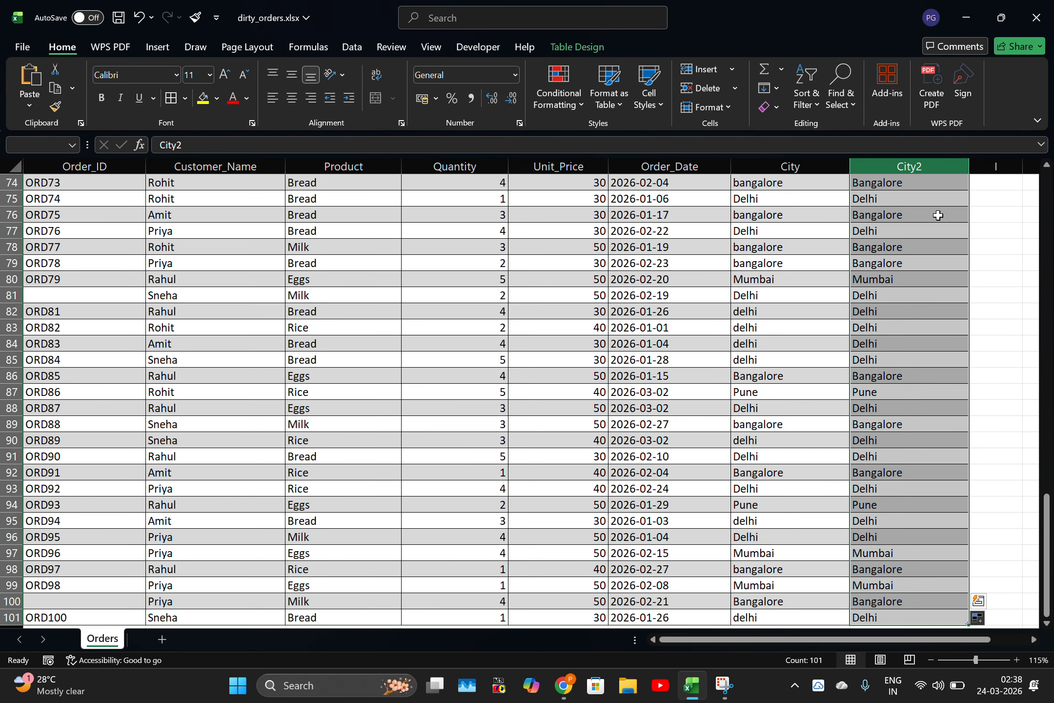
{"action": "key", "text": "ctrl+c"}
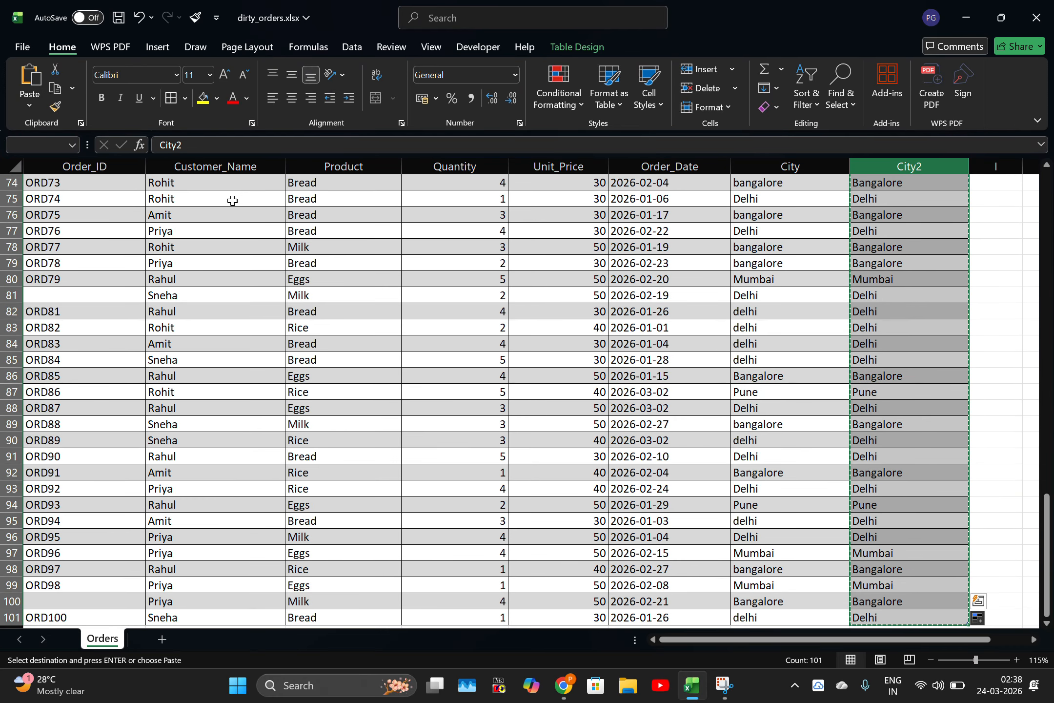
{"action": "left_click", "coordinate": [29, 105]}
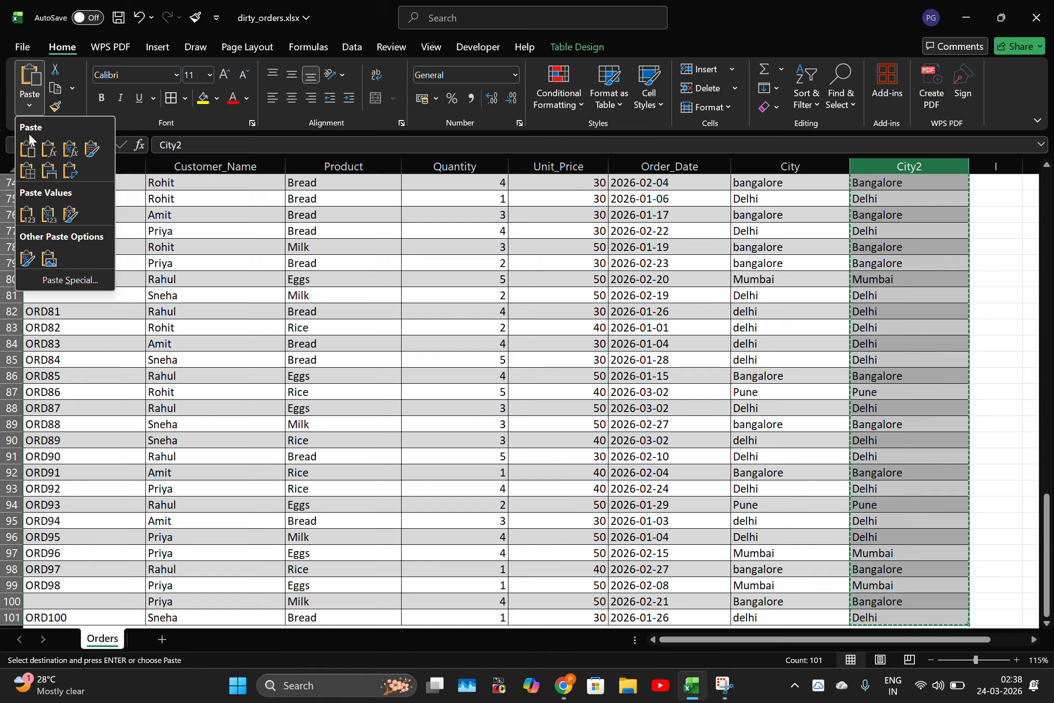
{"action": "left_click", "coordinate": [32, 214]}
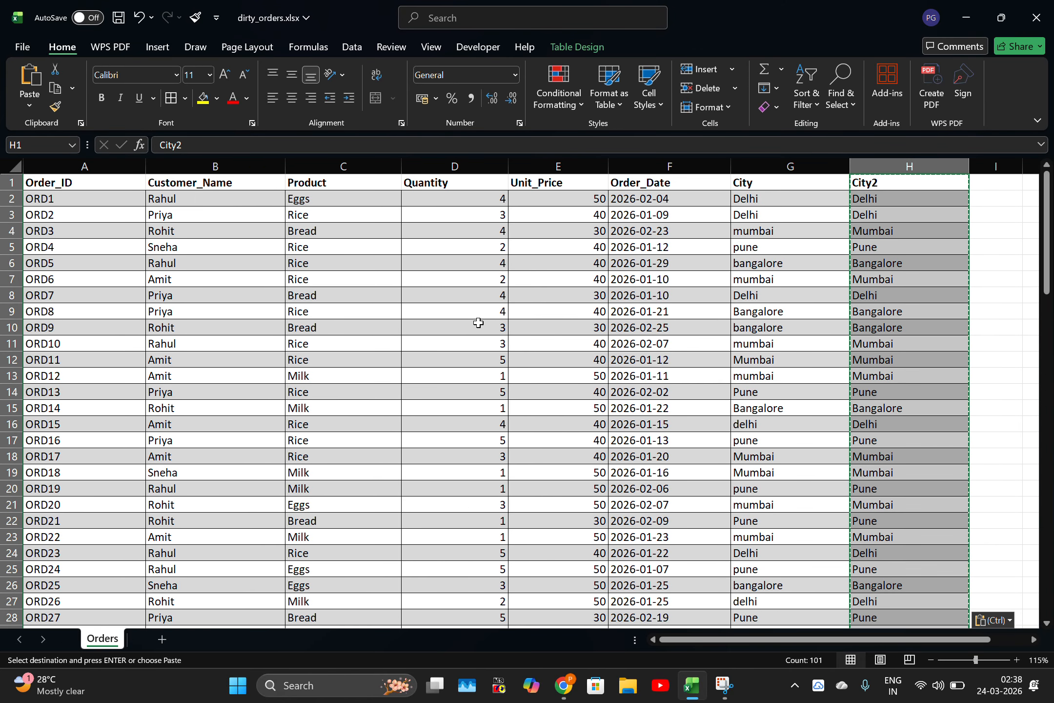
{"action": "left_click", "coordinate": [891, 360]}
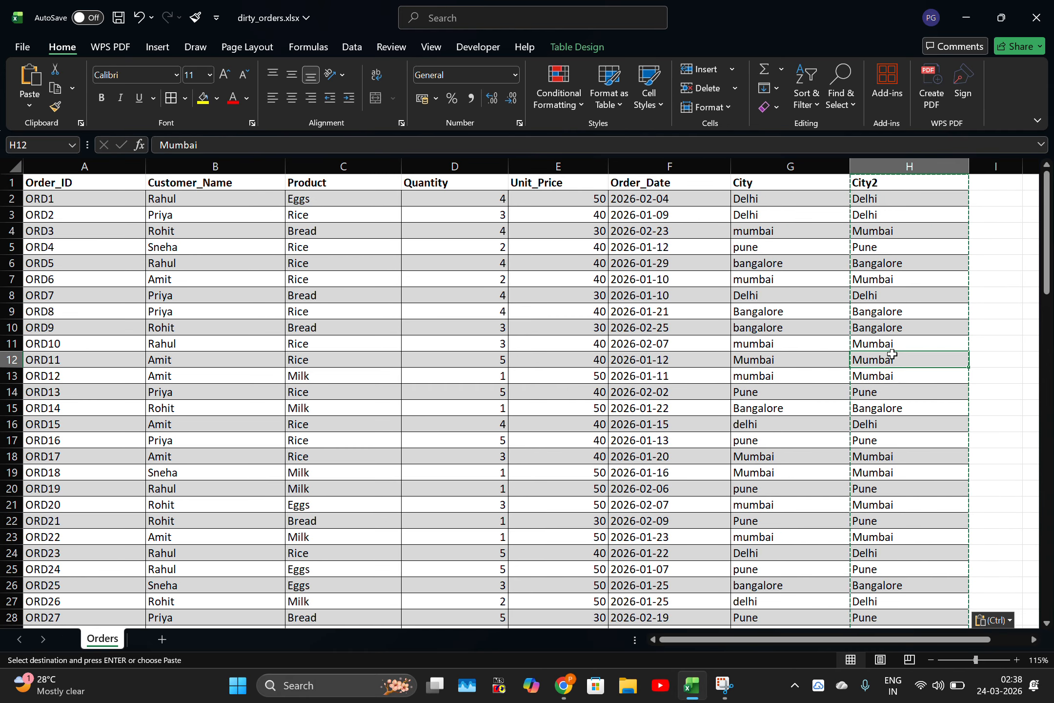
Step: Delete the original City column and check the remaining city names through the table
{"action": "left_click", "coordinate": [790, 165]}
{"action": "key", "text": "Escape"}
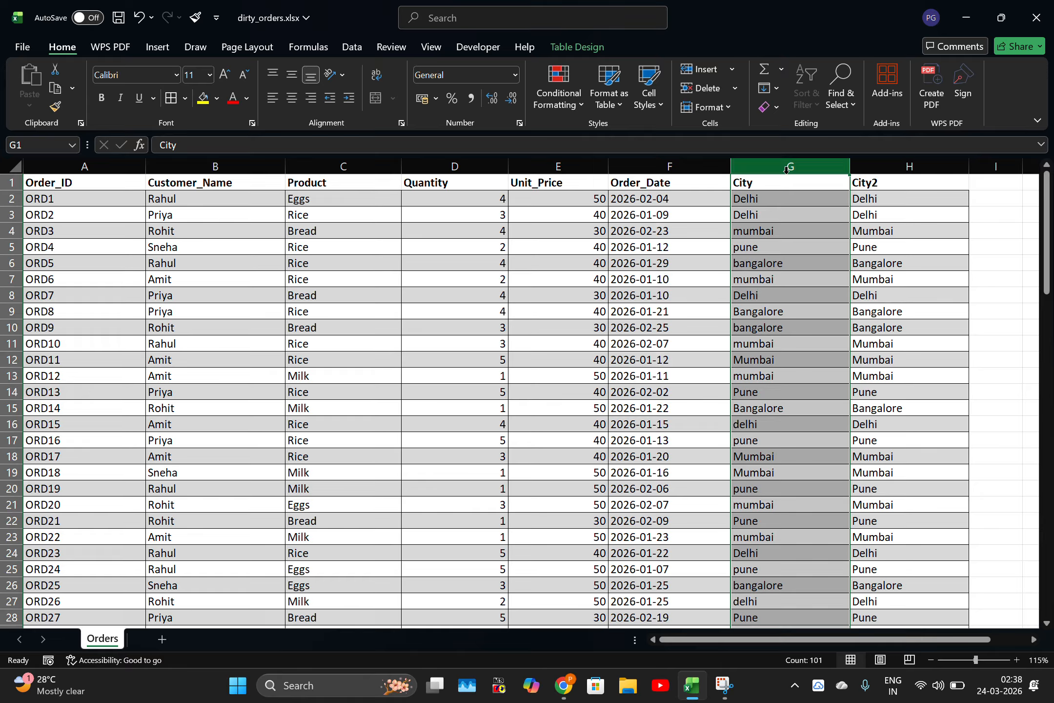
{"action": "right_click", "coordinate": [788, 171]}
{"action": "left_click", "coordinate": [839, 341]}
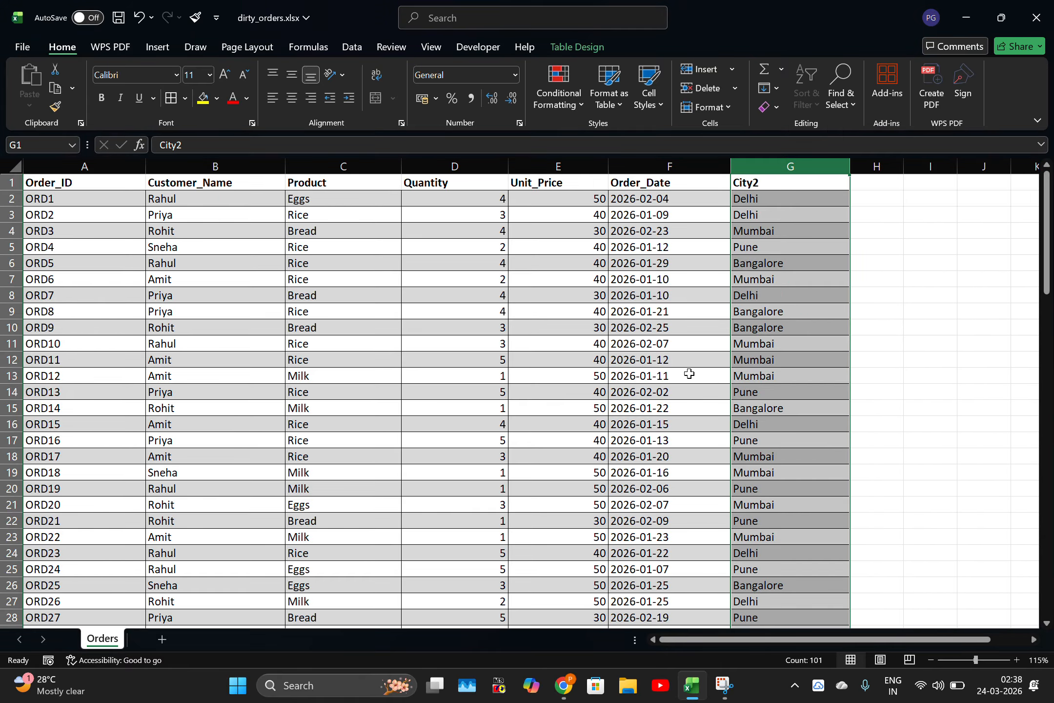
{"action": "scroll", "coordinate": [702, 312], "scroll_direction": "down", "scroll_amount": 5}
{"action": "scroll", "coordinate": [703, 312], "scroll_direction": "up", "scroll_amount": 5}
{"action": "scroll", "coordinate": [484, 347], "scroll_direction": "down", "scroll_amount": 20}
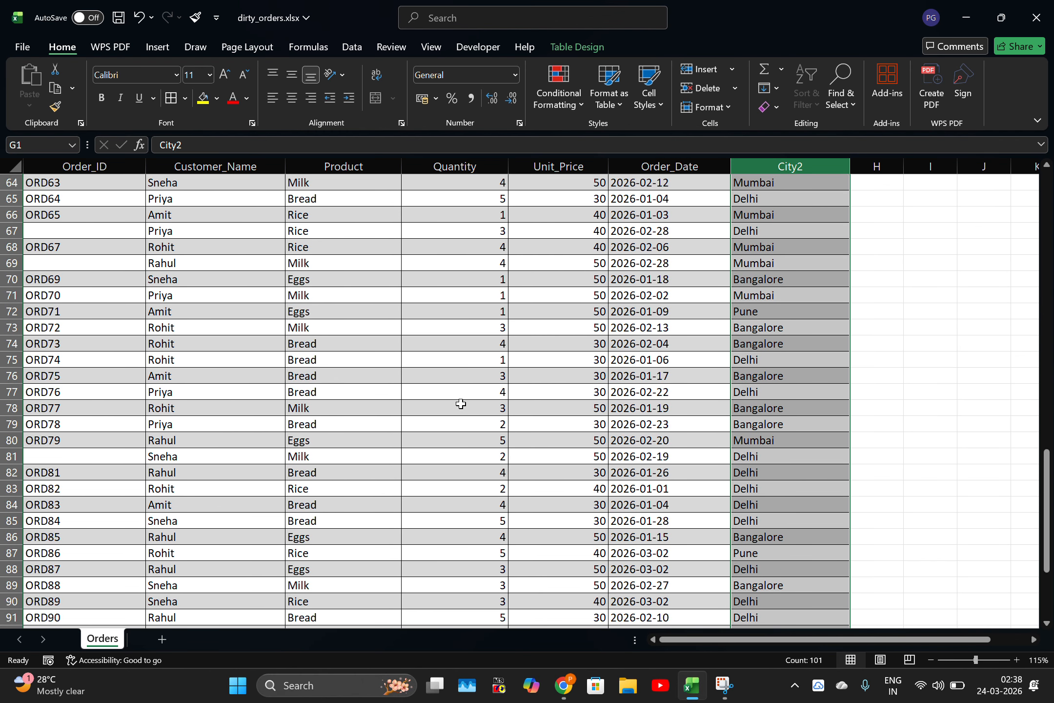
{"action": "scroll", "coordinate": [459, 404], "scroll_direction": "up", "scroll_amount": 10}
{"action": "scroll", "coordinate": [476, 383], "scroll_direction": "up", "scroll_amount": 8}
{"action": "scroll", "coordinate": [384, 283], "scroll_direction": "up", "scroll_amount": 3}
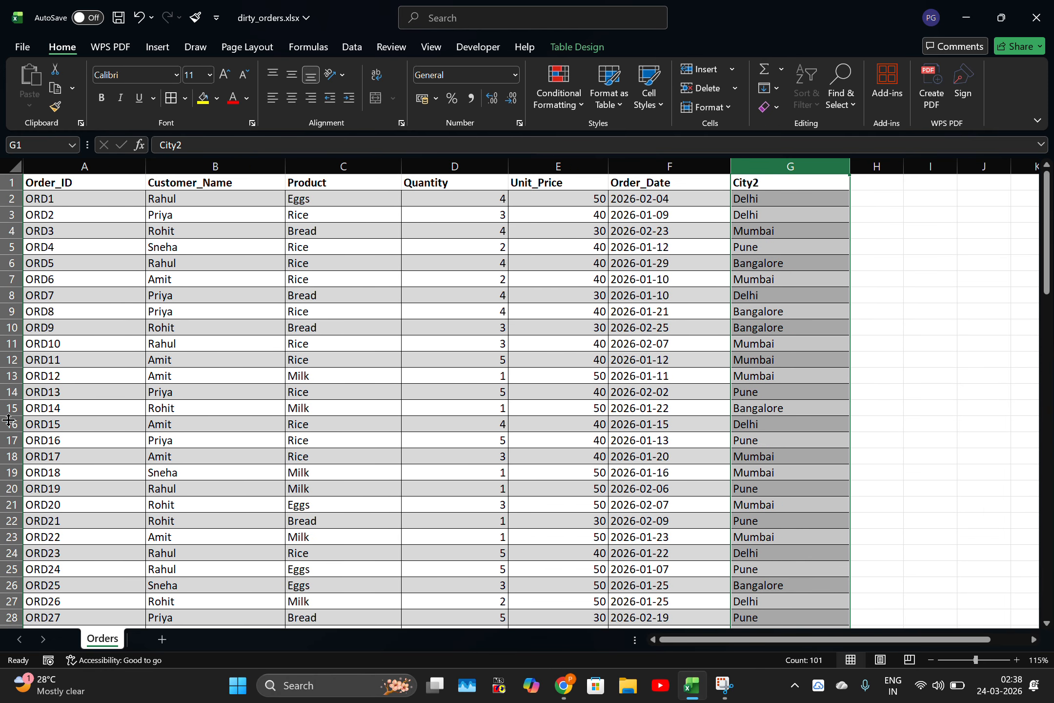
Step: Rename the City2 header in G1 to "City"
{"action": "left_click", "coordinate": [681, 167]}
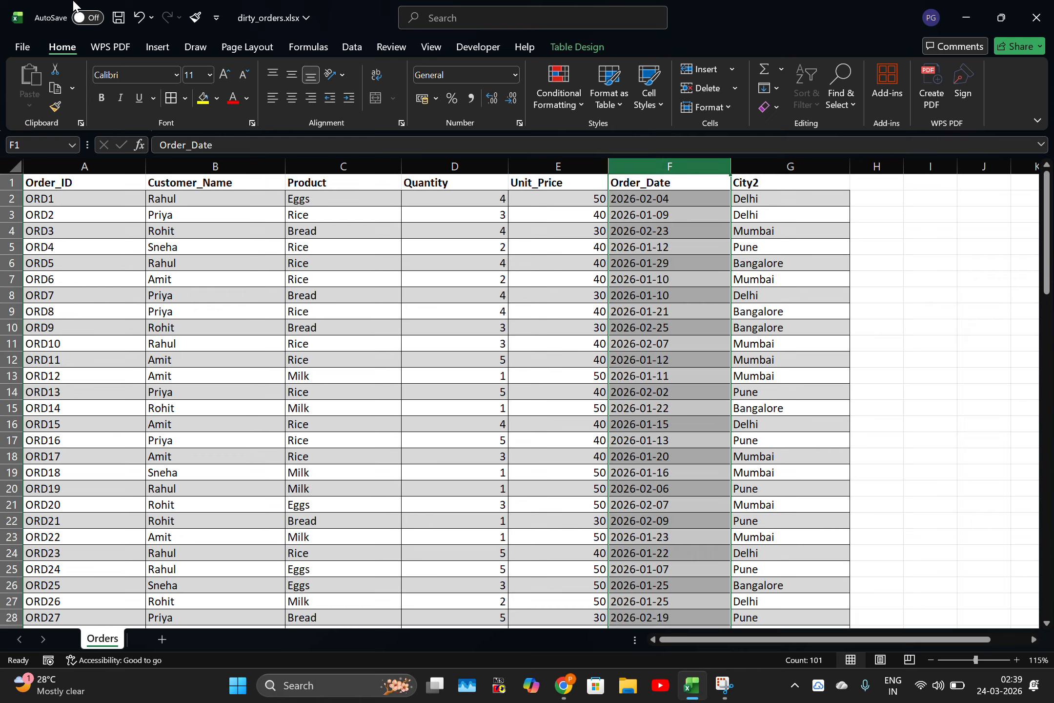
{"action": "left_click_drag", "start_coordinate": [692, 167], "coordinate": [767, 171]}
{"action": "left_click", "coordinate": [775, 187]}
{"action": "key", "text": "BackSpace"}
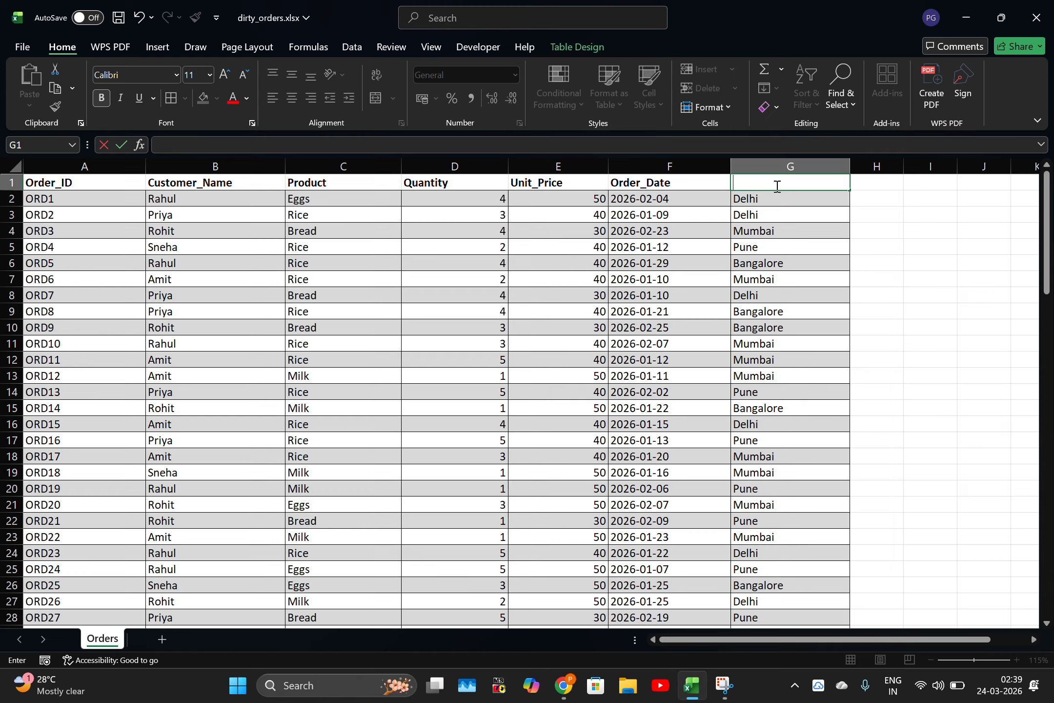
{"action": "type", "text": "City"}
{"action": "left_click", "coordinate": [766, 200]}
Step: Apply the Short Date format to the Order_Date column and check several of its cells
{"action": "left_click", "coordinate": [701, 177]}
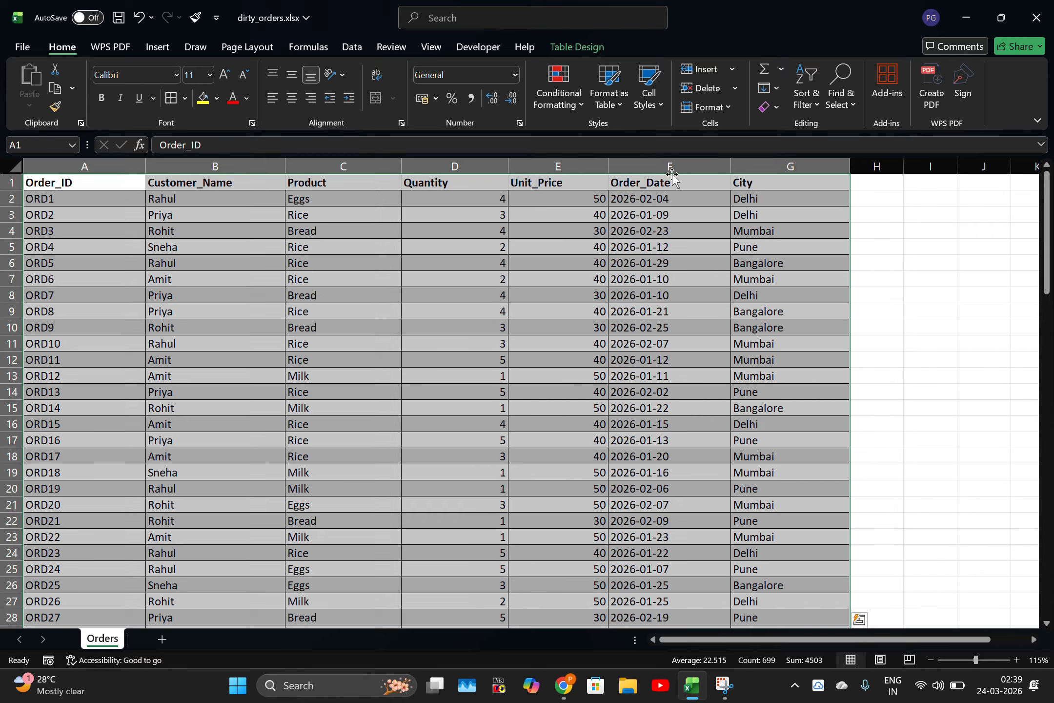
{"action": "left_click", "coordinate": [672, 167]}
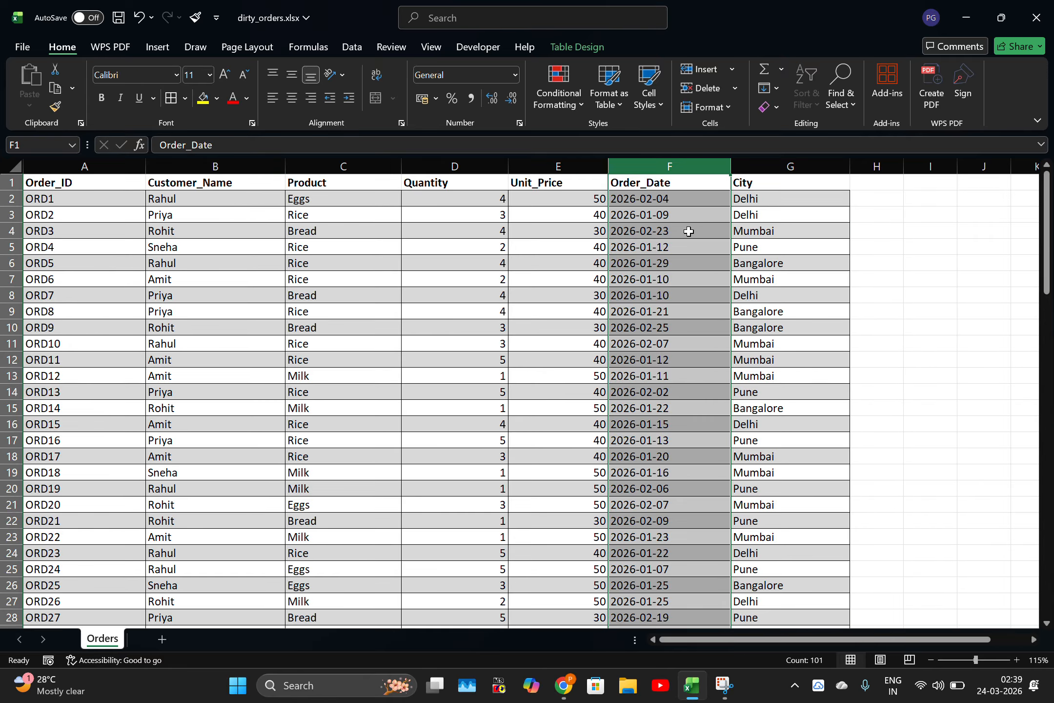
{"action": "left_click", "coordinate": [515, 76]}
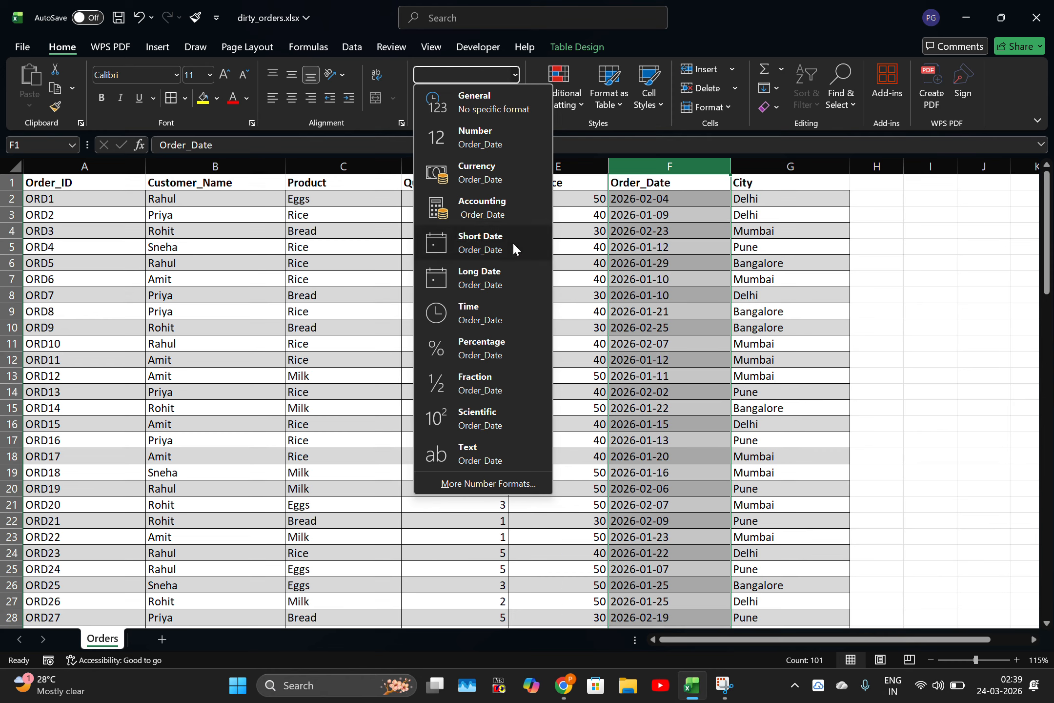
{"action": "left_click", "coordinate": [513, 242]}
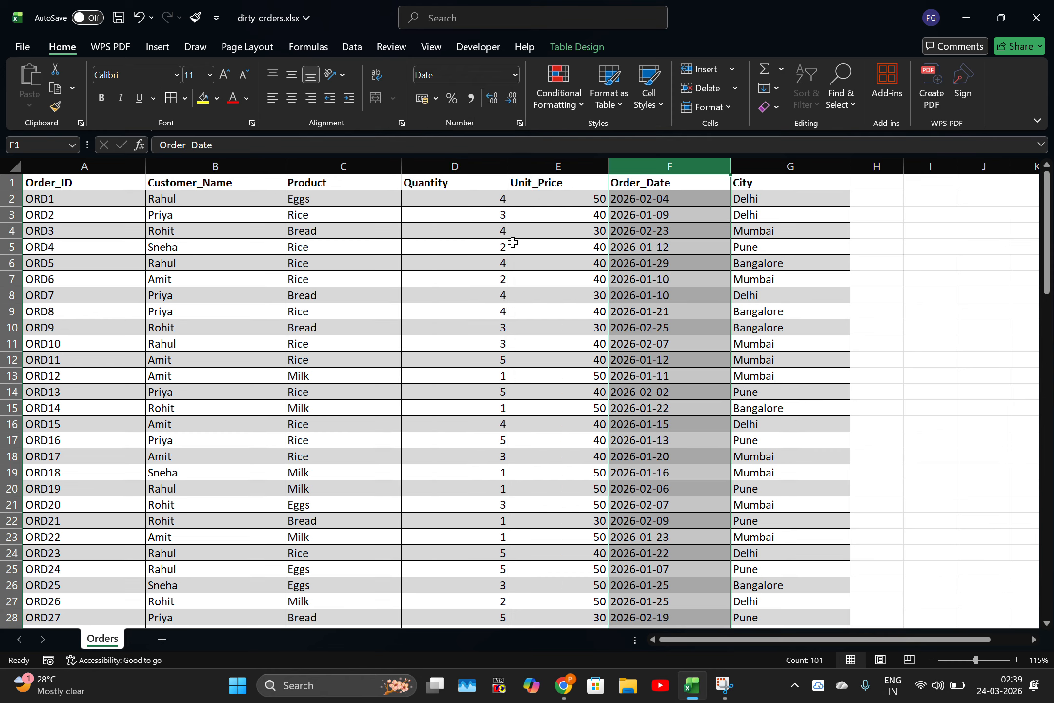
{"action": "left_click", "coordinate": [676, 198]}
{"action": "left_click", "coordinate": [693, 264]}
{"action": "left_click", "coordinate": [693, 318]}
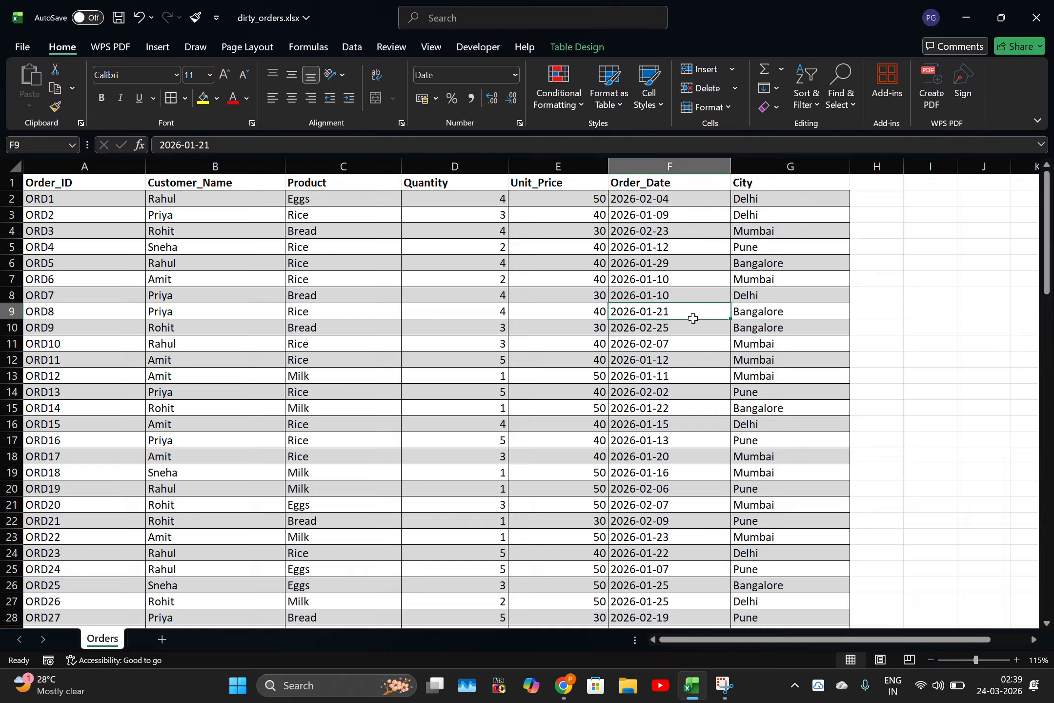
Step: Apply the Number format to the Unit_Price column
{"action": "left_click", "coordinate": [601, 169]}
{"action": "left_click", "coordinate": [507, 75]}
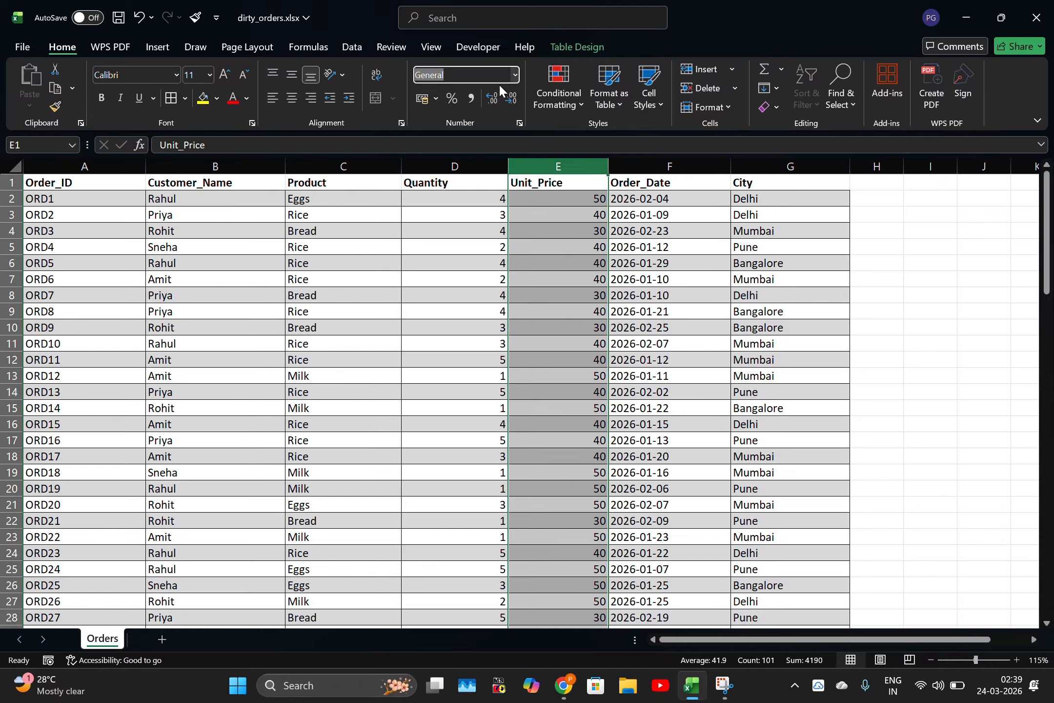
{"action": "left_click", "coordinate": [516, 73]}
{"action": "left_click", "coordinate": [508, 137]}
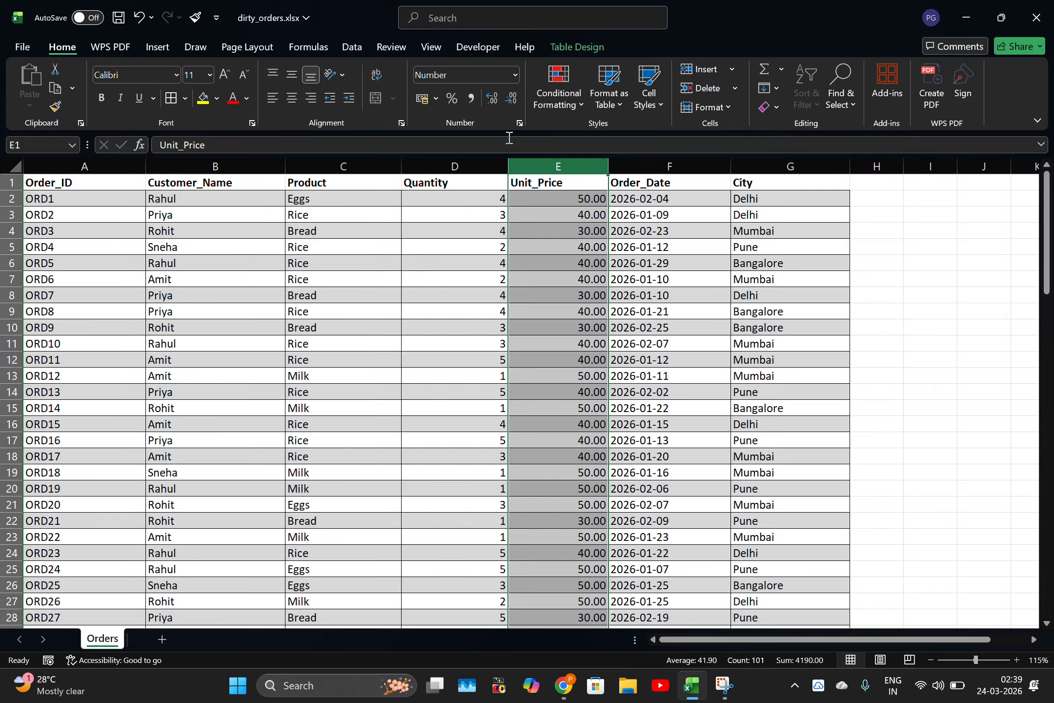
Step: Check the number formats of the Quantity, Product, Customer_Name, Order_ID and City columns
{"action": "left_click", "coordinate": [468, 161]}
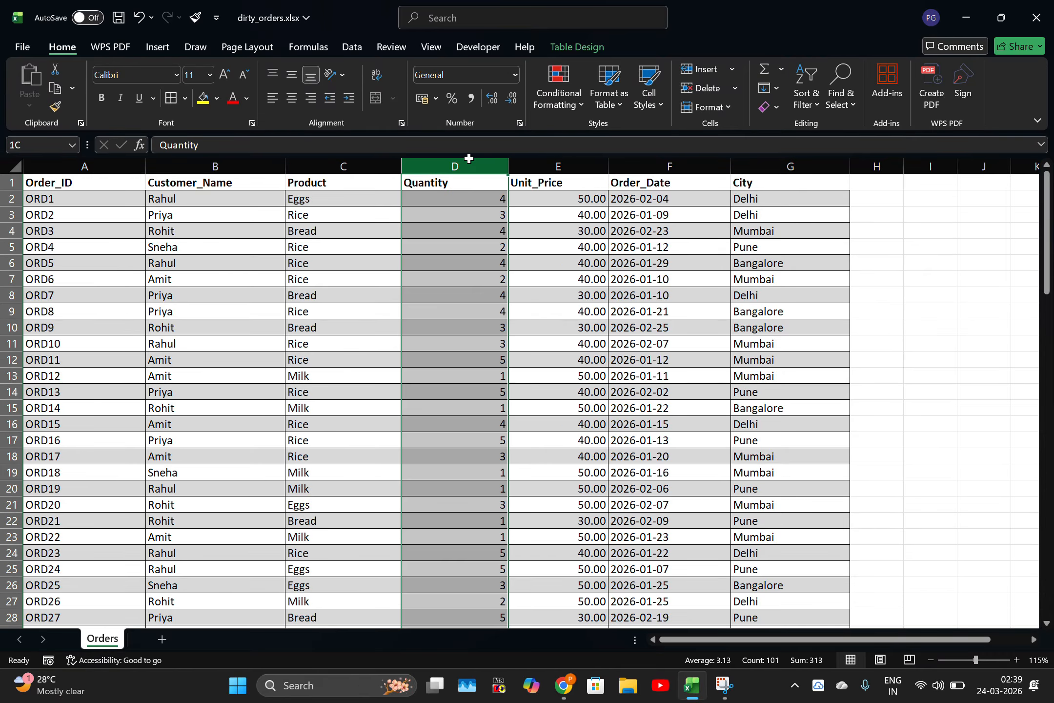
{"action": "left_click", "coordinate": [356, 167]}
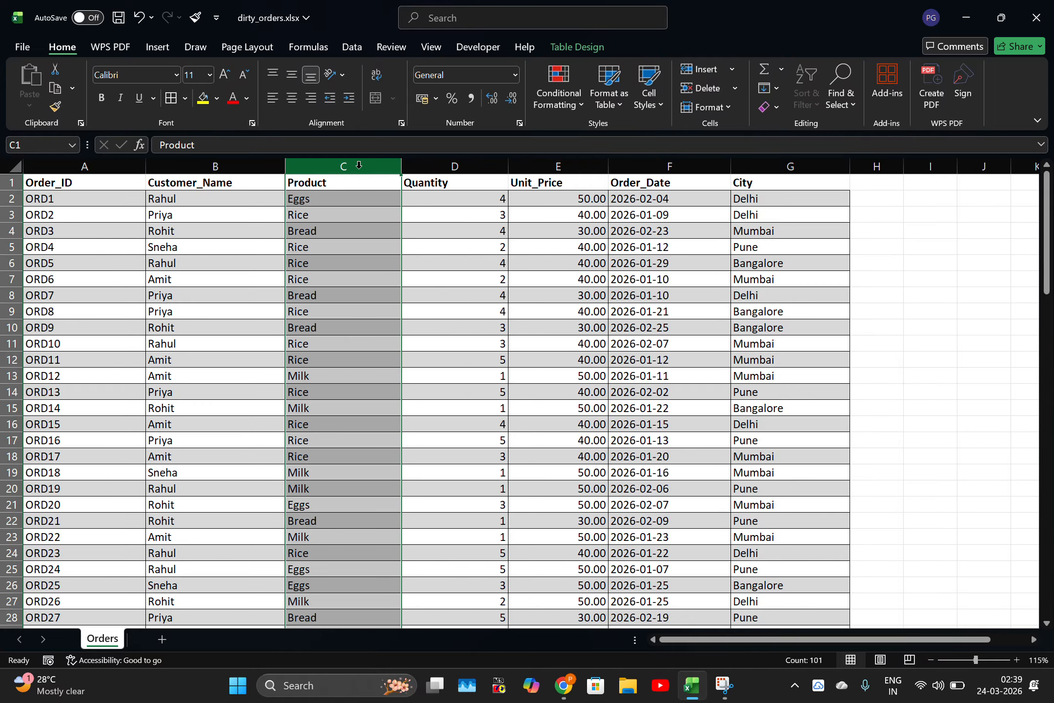
{"action": "left_click", "coordinate": [207, 168]}
{"action": "left_click", "coordinate": [136, 166]}
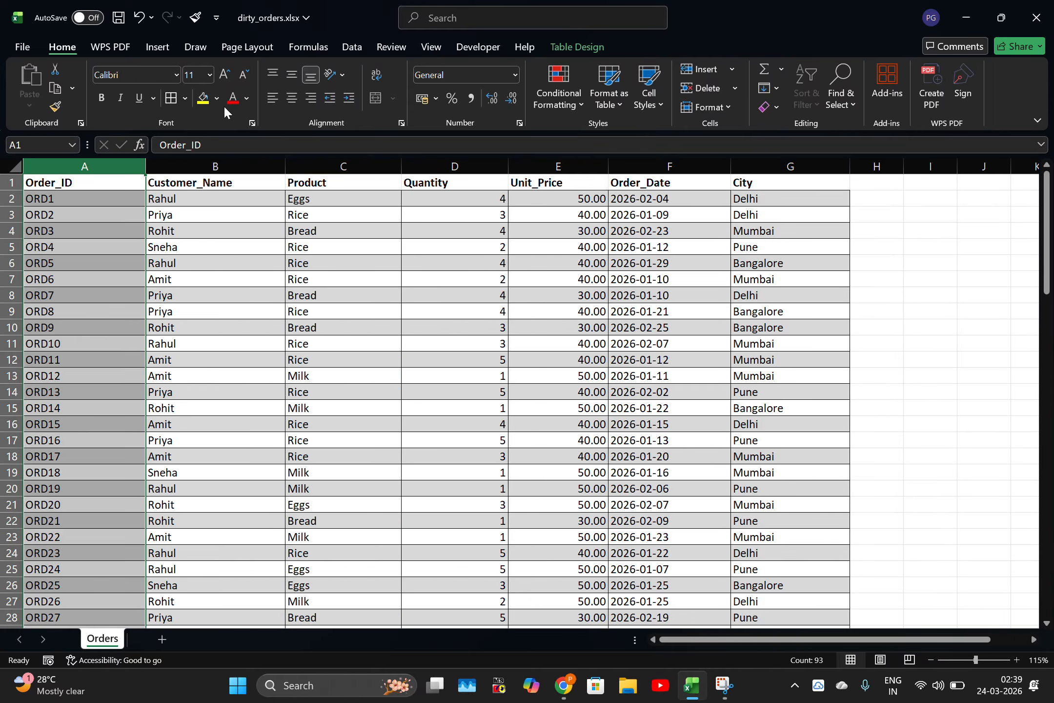
{"action": "left_click", "coordinate": [803, 162]}
Step: Capture a full-screen screenshot of the cleaned orders table with all its columns and an empty cell selected
{"action": "scroll", "coordinate": [551, 376], "scroll_direction": "down", "scroll_amount": 3, "text": "ctrl"}
{"action": "scroll", "coordinate": [553, 375], "scroll_direction": "up", "scroll_amount": 1, "text": "ctrl"}
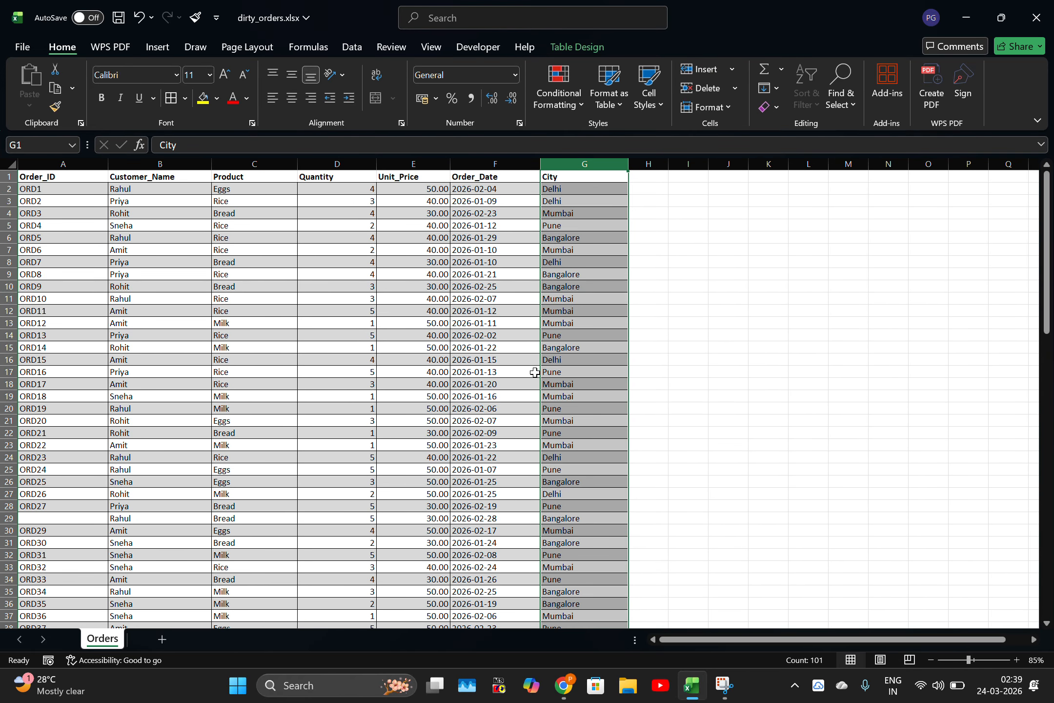
{"action": "left_click", "coordinate": [808, 395]}
{"action": "key", "text": "super+shift+s"}
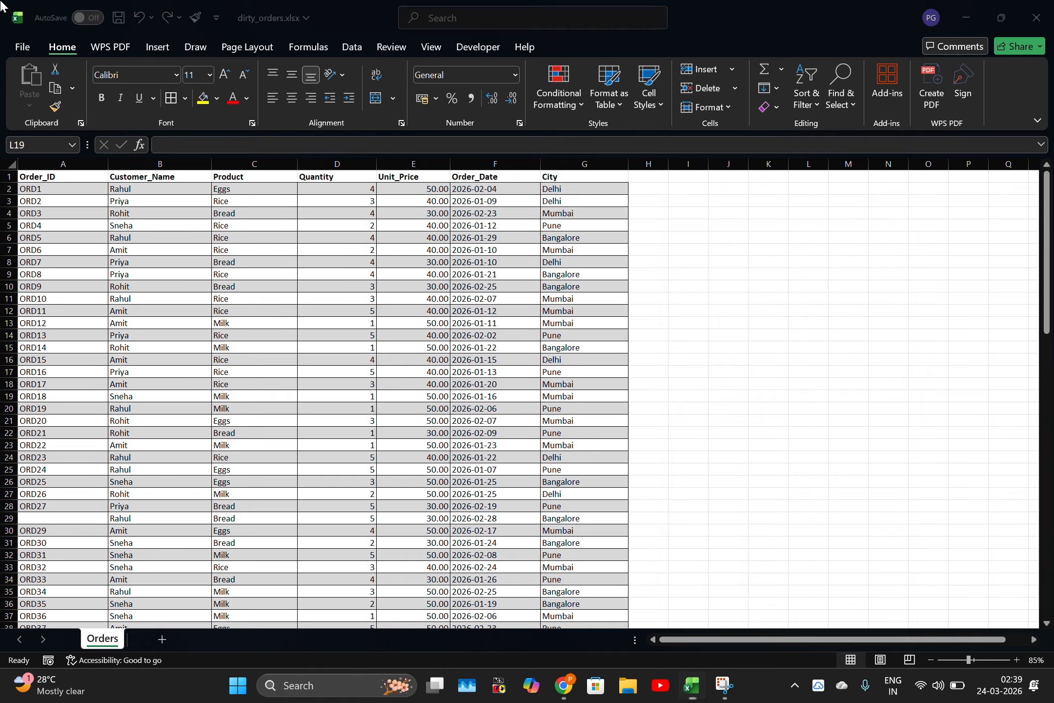
{"action": "left_click_drag", "start_coordinate": [2, 2], "coordinate": [1052, 690]}
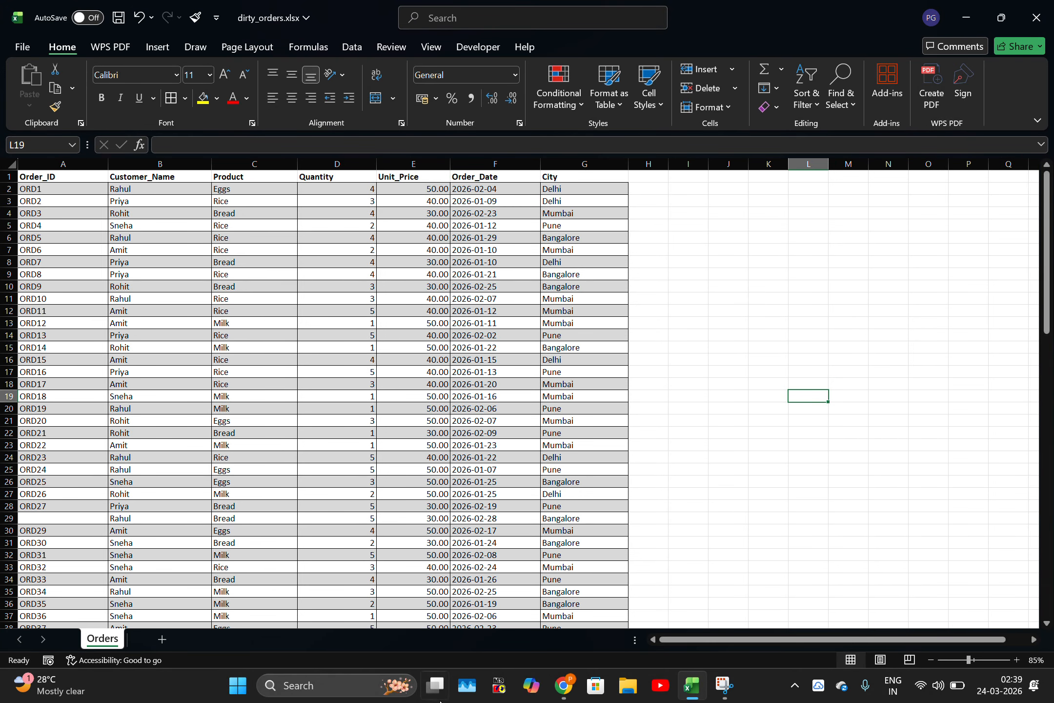
Step: Switch to ChatGPT and send the screenshot with "kee mujhe iss data se ek dashbopard banana hai kya banau aur kaise banau detail me bta"
{"action": "left_click", "coordinate": [563, 685]}
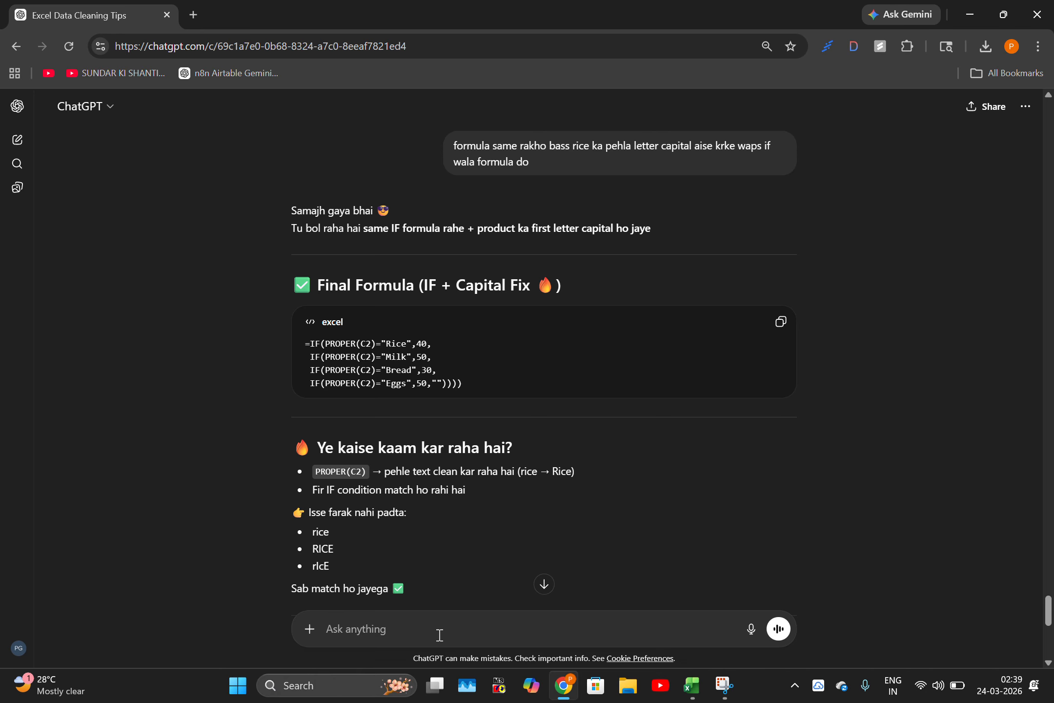
{"action": "key", "text": "ctrl+v"}
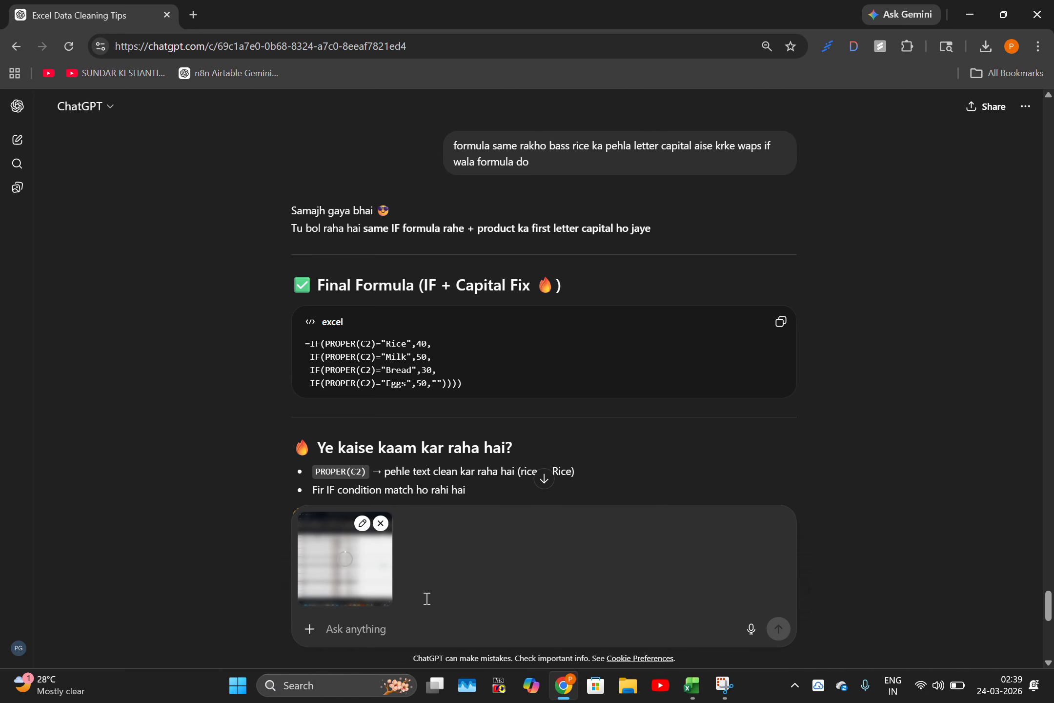
{"action": "type", "text": "kee"}
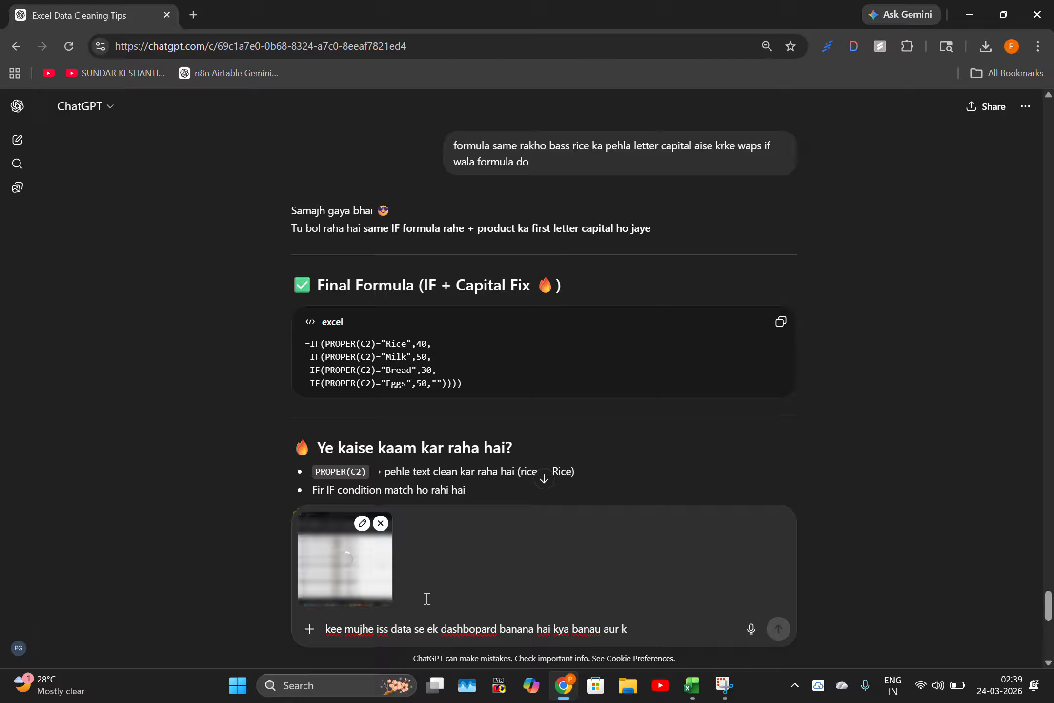
{"action": "type", "text": "banau detail me btaise banau detail me bta"}
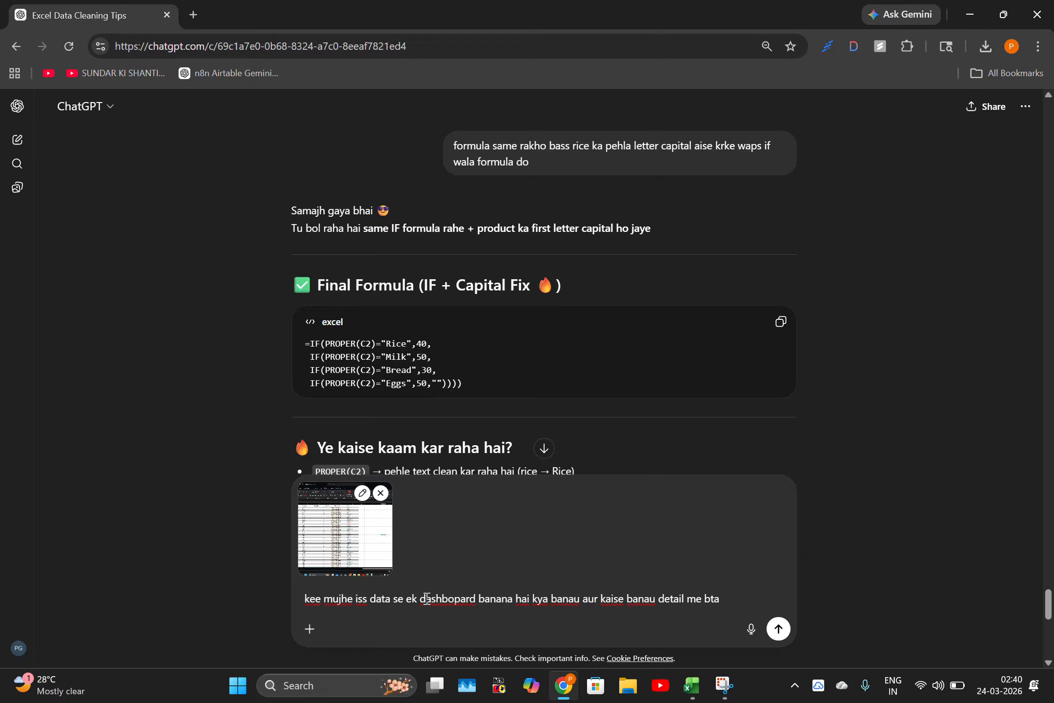
{"action": "key", "text": "Return"}
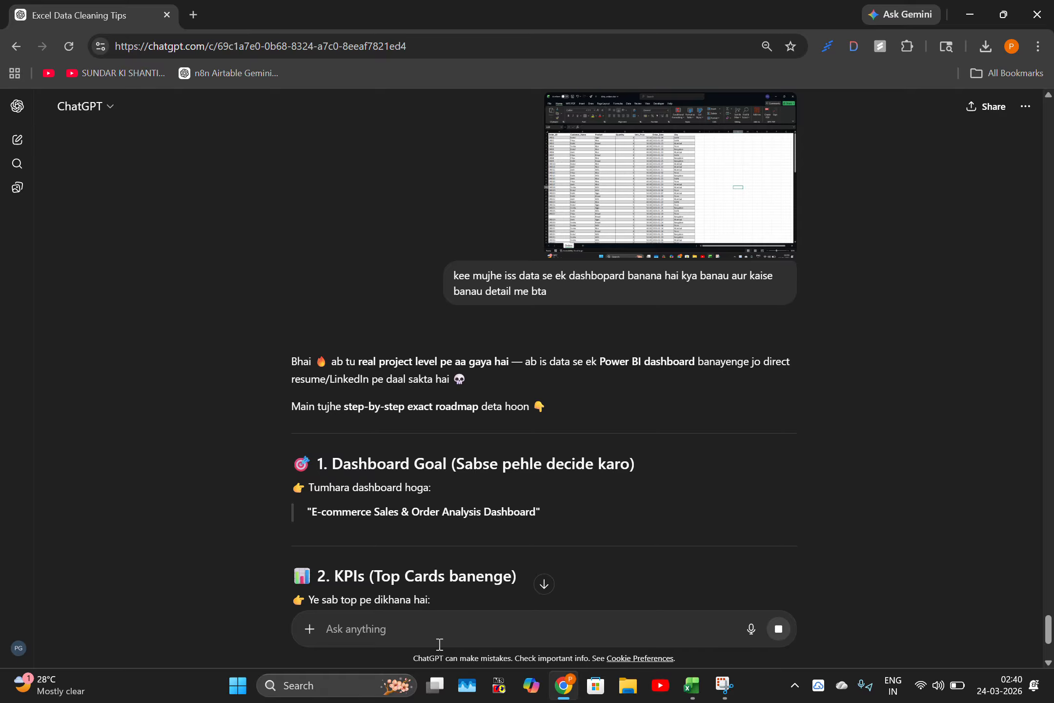
Step: Read ChatGPT's dashboard roadmap, covering the dashboard goal, the KPI measures and the suggested visuals
{"action": "scroll", "coordinate": [345, 501], "scroll_direction": "down", "scroll_amount": 1}
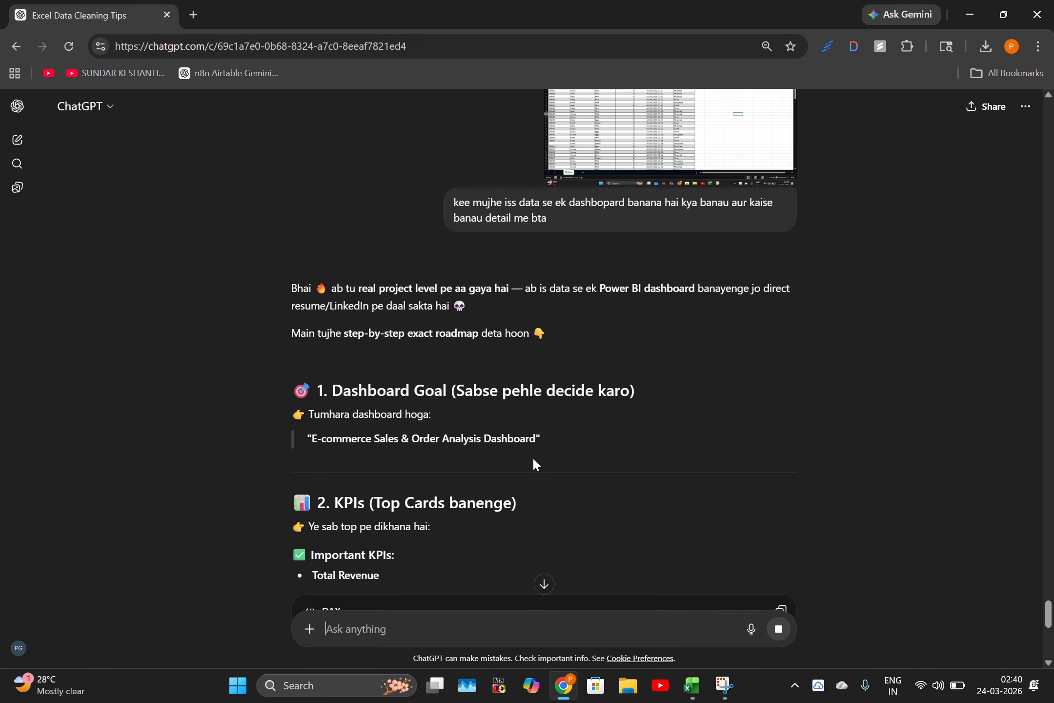
{"action": "scroll", "coordinate": [431, 372], "scroll_direction": "down", "scroll_amount": 3}
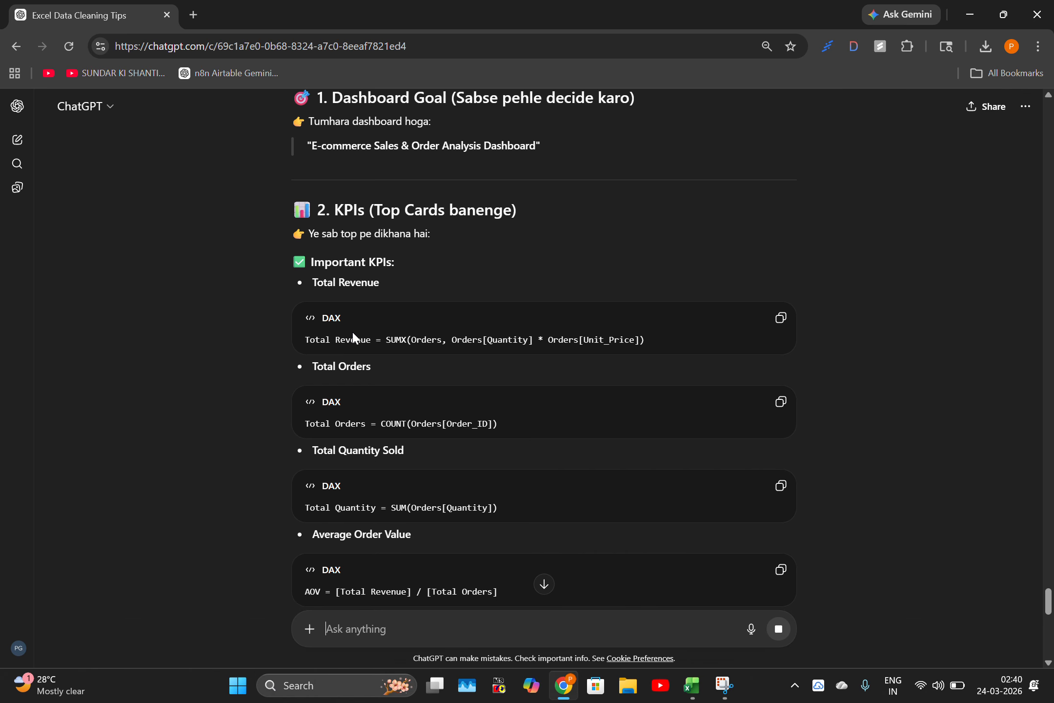
{"action": "scroll", "coordinate": [365, 254], "scroll_direction": "down", "scroll_amount": 2}
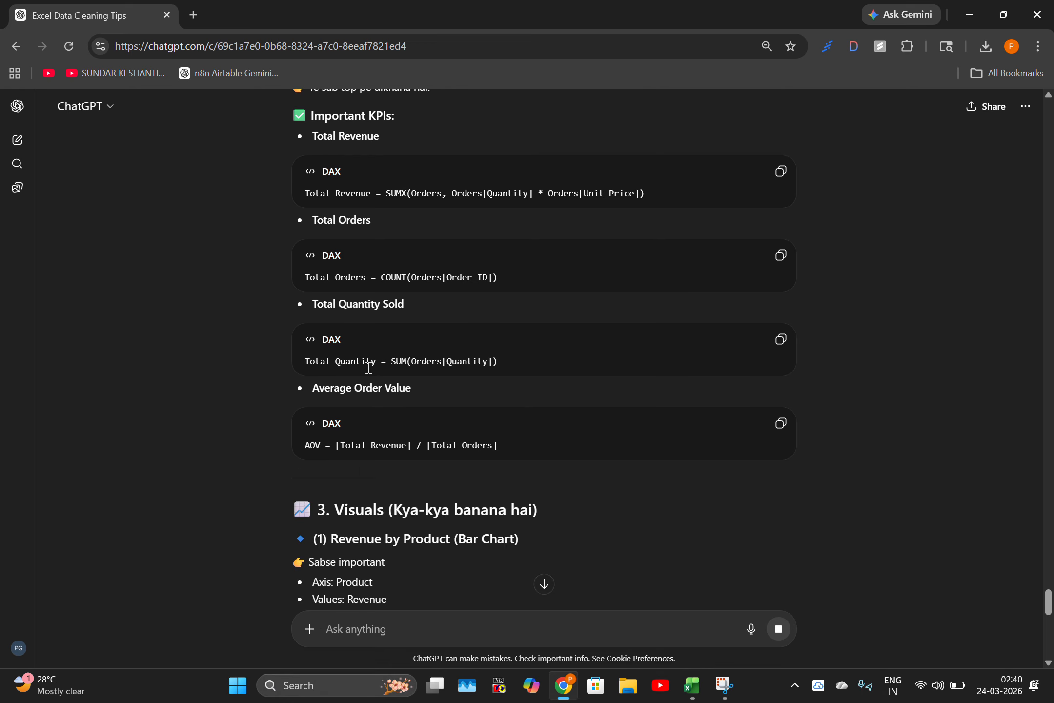
{"action": "scroll", "coordinate": [370, 390], "scroll_direction": "down", "scroll_amount": 3}
{"action": "scroll", "coordinate": [376, 405], "scroll_direction": "up", "scroll_amount": 1}
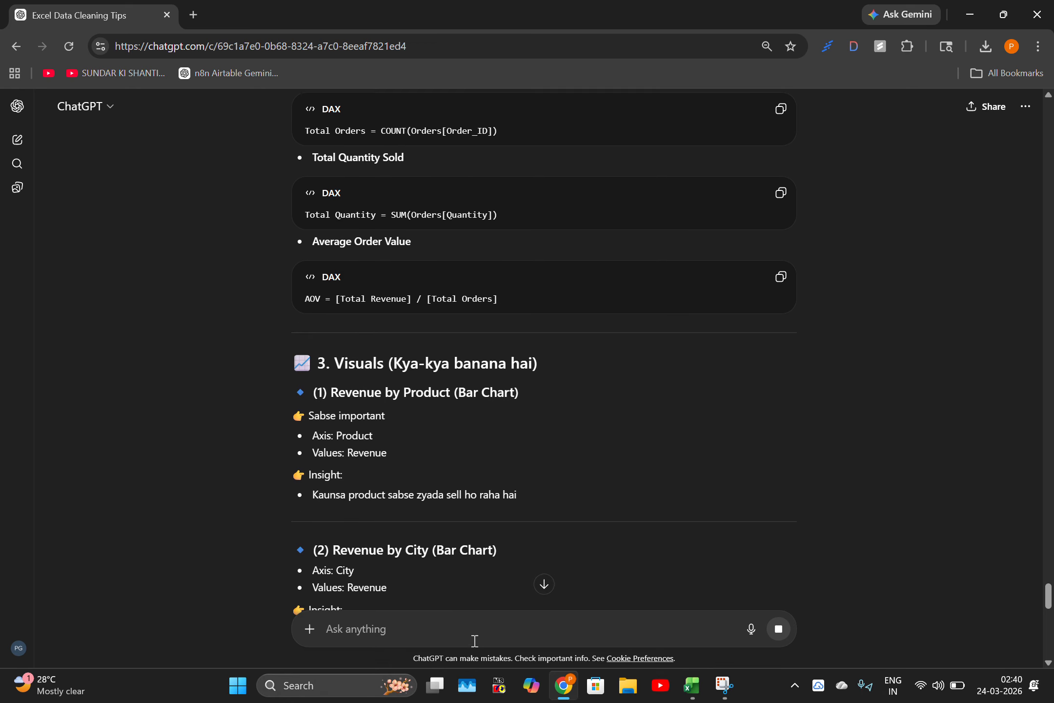
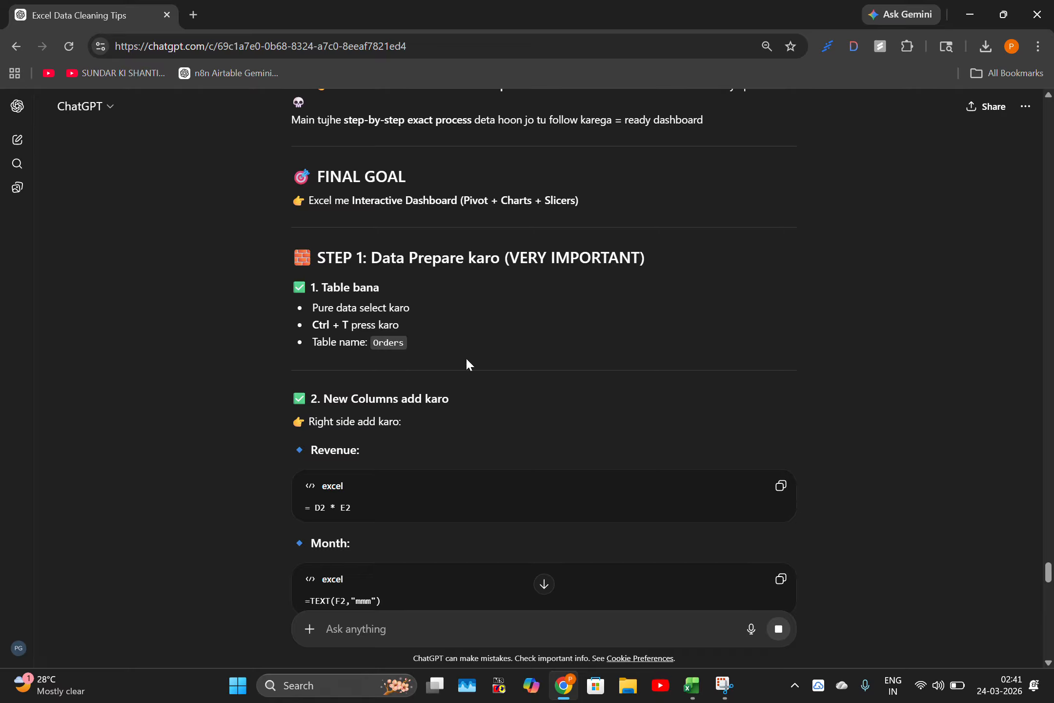
Step: Switch to dirty_orders.xlsx in Excel, select cells inside the orders table, and restore and move the window so its table design options are reachable
{"action": "key", "text": "super+Tab"}
{"action": "left_click", "coordinate": [542, 205]}
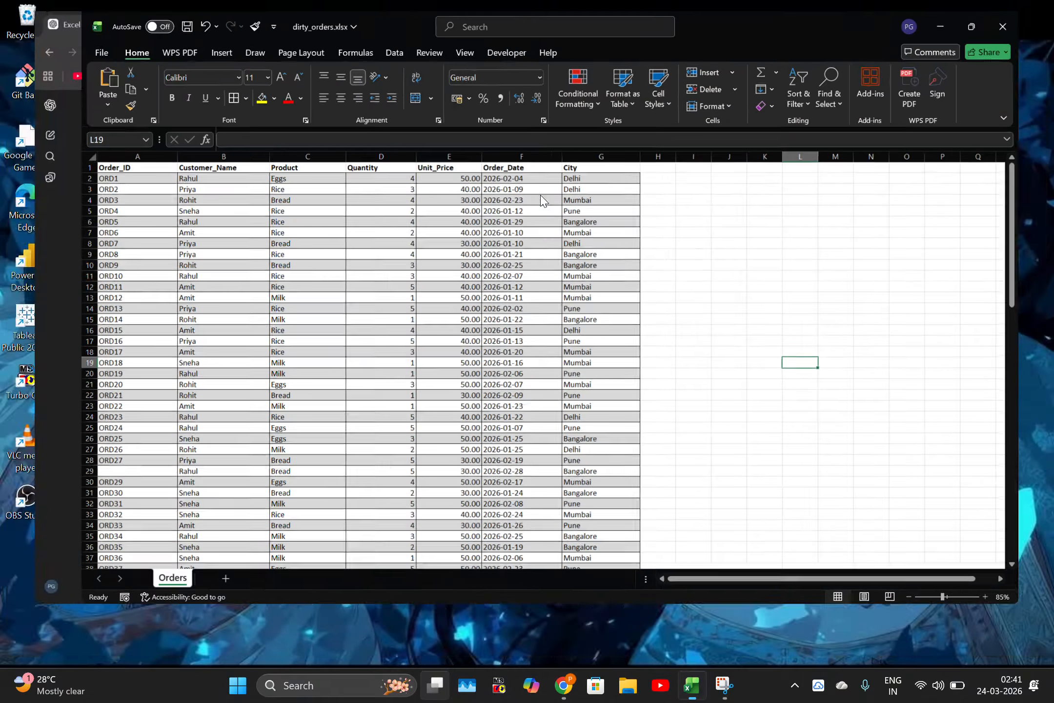
{"action": "left_click_drag", "start_coordinate": [208, 344], "coordinate": [229, 347]}
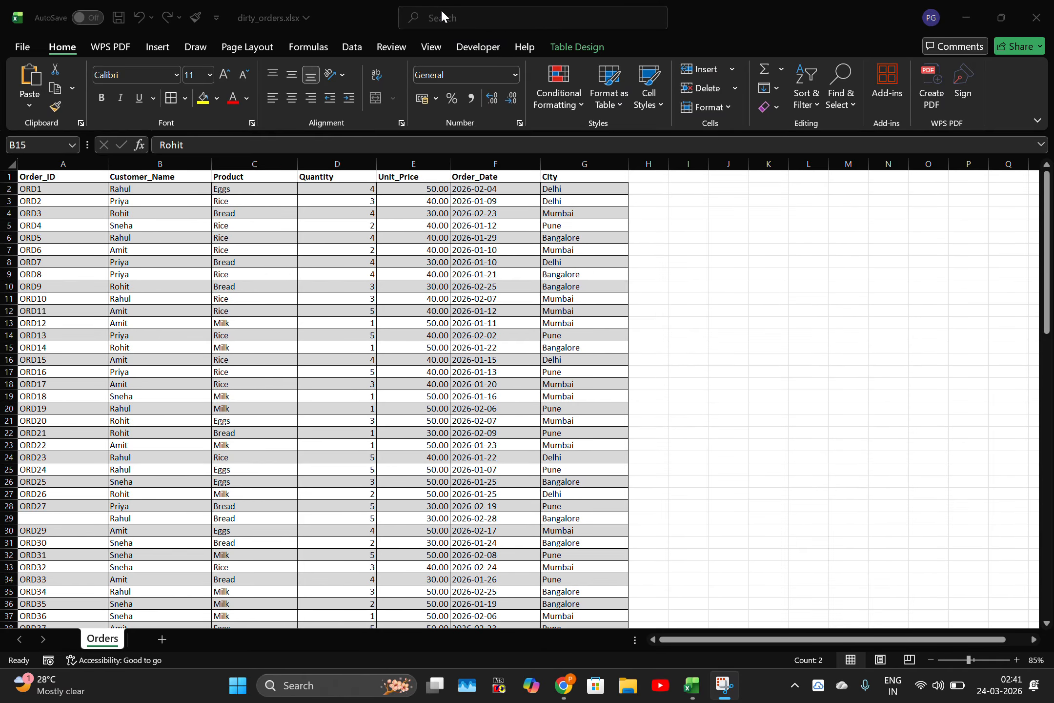
{"action": "left_click", "coordinate": [421, 48]}
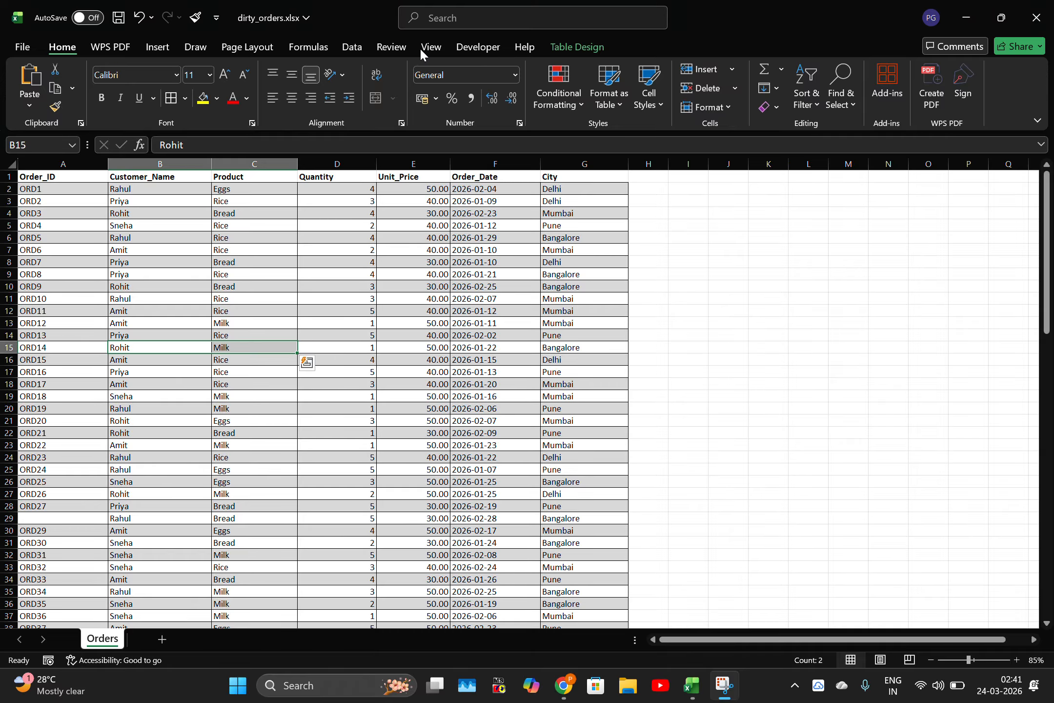
{"action": "left_click", "coordinate": [473, 48]}
{"action": "left_click", "coordinate": [519, 50]}
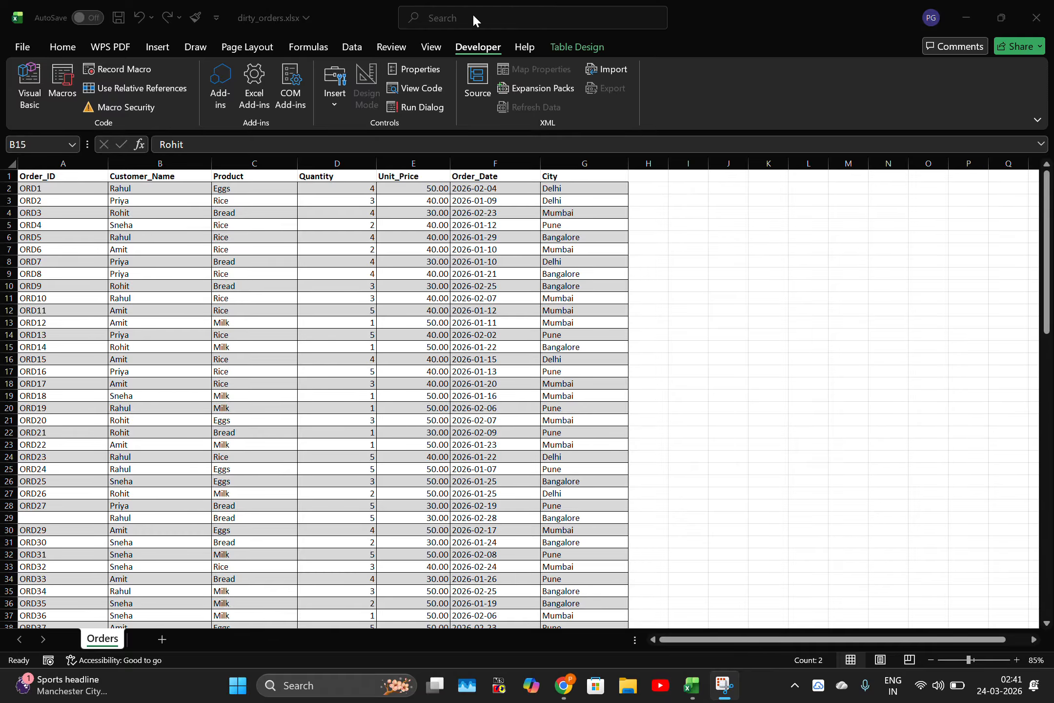
{"action": "double_click", "coordinate": [410, 17]}
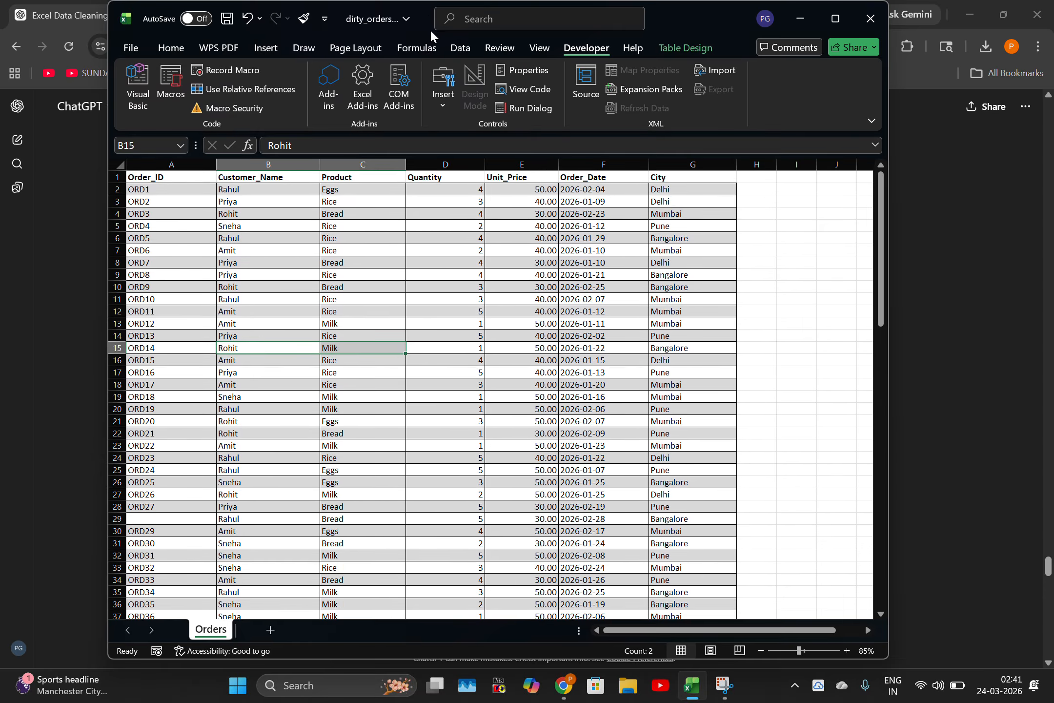
{"action": "left_click_drag", "start_coordinate": [420, 7], "coordinate": [438, 83]}
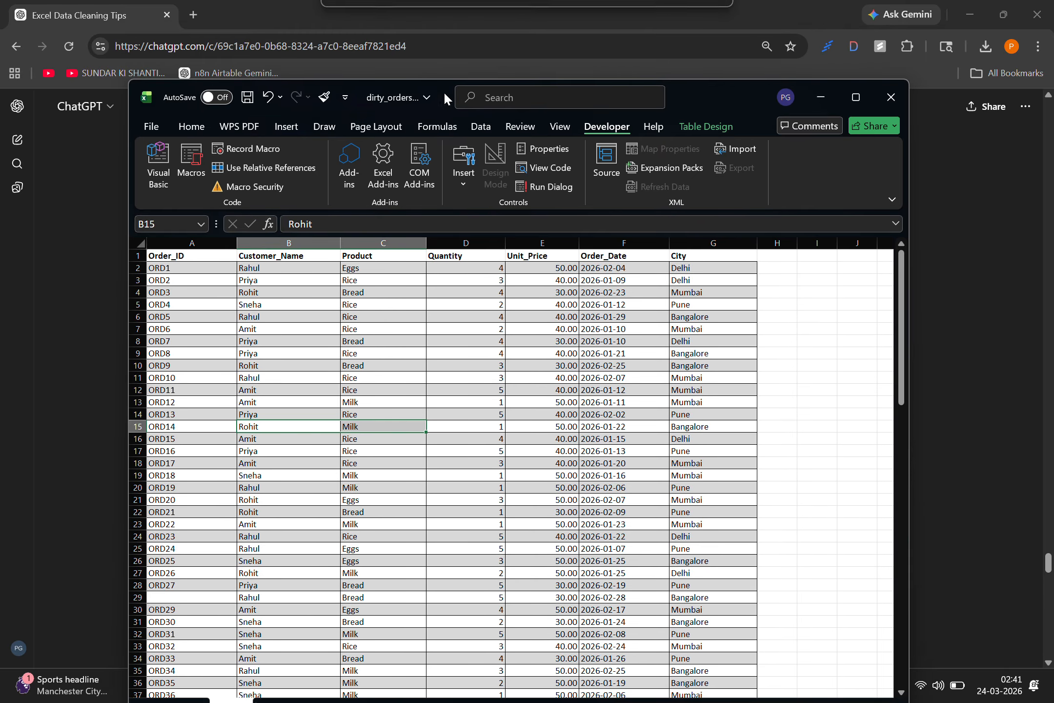
Step: Name the table "Orders" and maximize the workbook window
{"action": "left_click", "coordinate": [688, 122]}
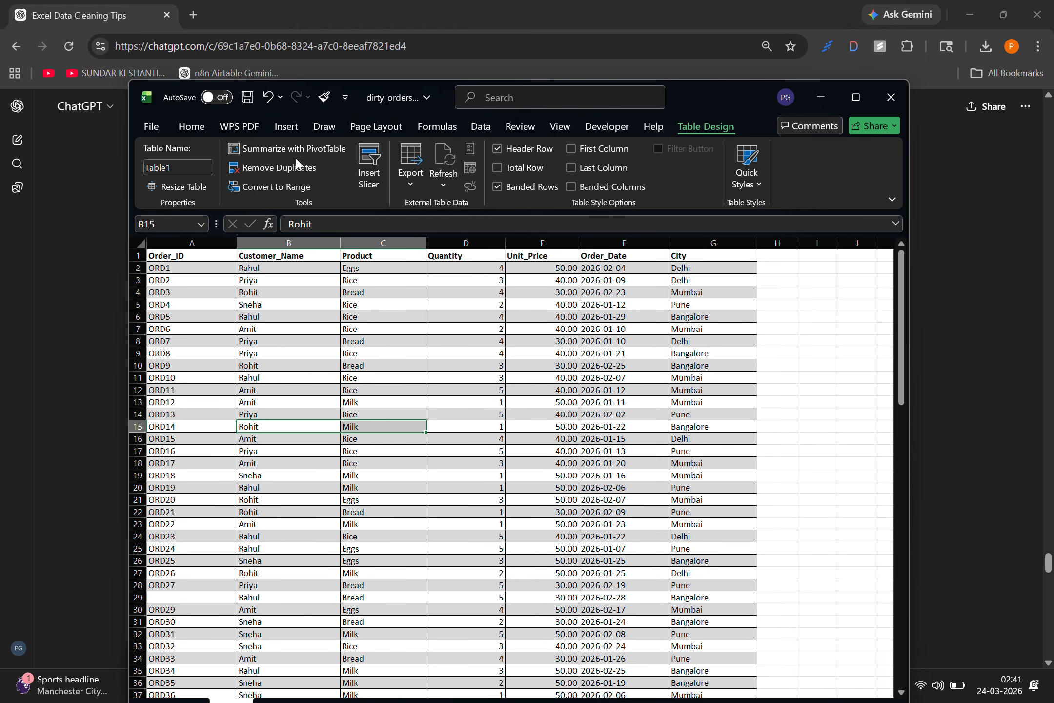
{"action": "left_click", "coordinate": [200, 168]}
{"action": "type", "text": "Order"}
{"action": "key", "text": "Return"}
{"action": "left_click", "coordinate": [854, 98]}
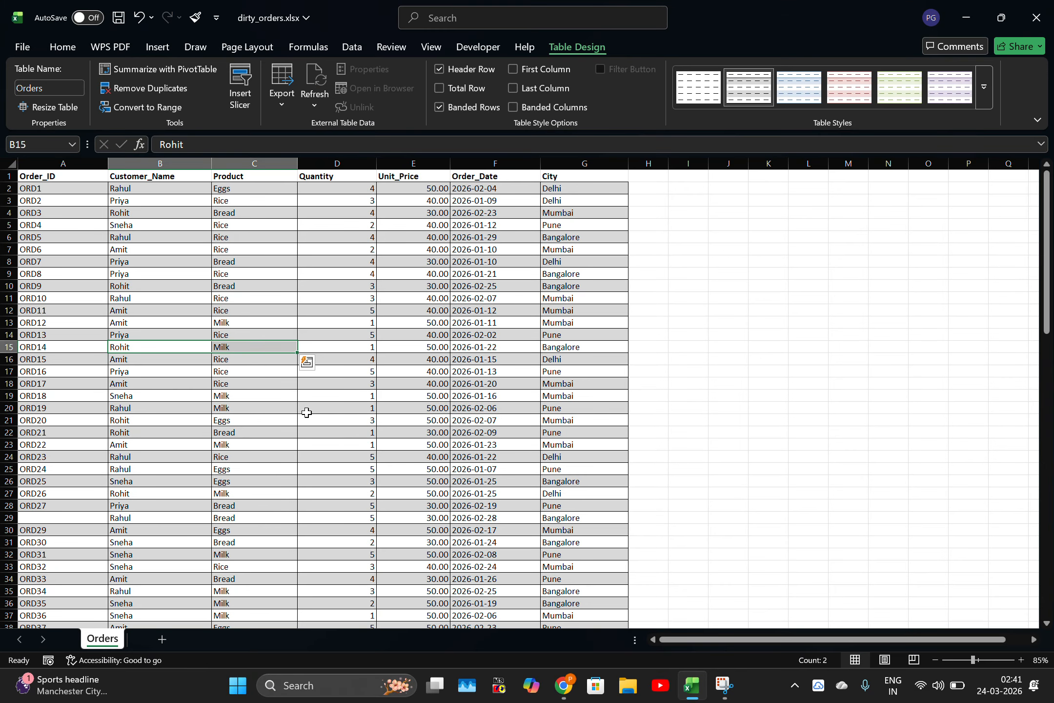
Step: Switch to ChatGPT, find the new-column instructions and copy the Revenue formula
{"action": "left_click", "coordinate": [564, 685]}
{"action": "scroll", "coordinate": [429, 368], "scroll_direction": "down", "scroll_amount": 3}
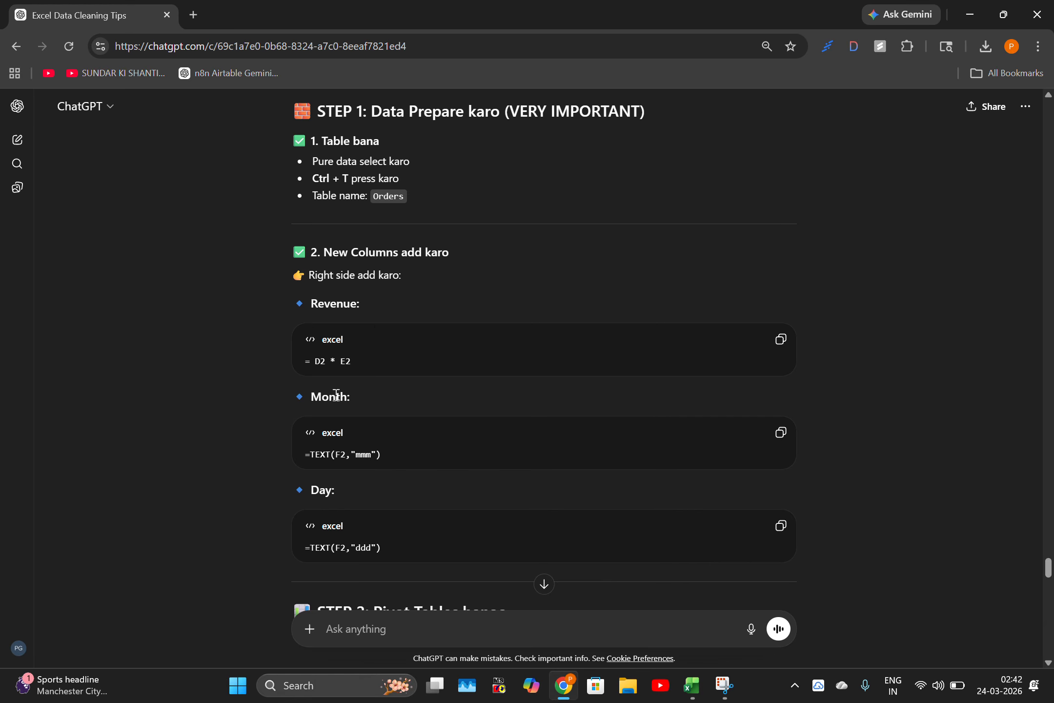
{"action": "scroll", "coordinate": [336, 395], "scroll_direction": "down", "scroll_amount": 3}
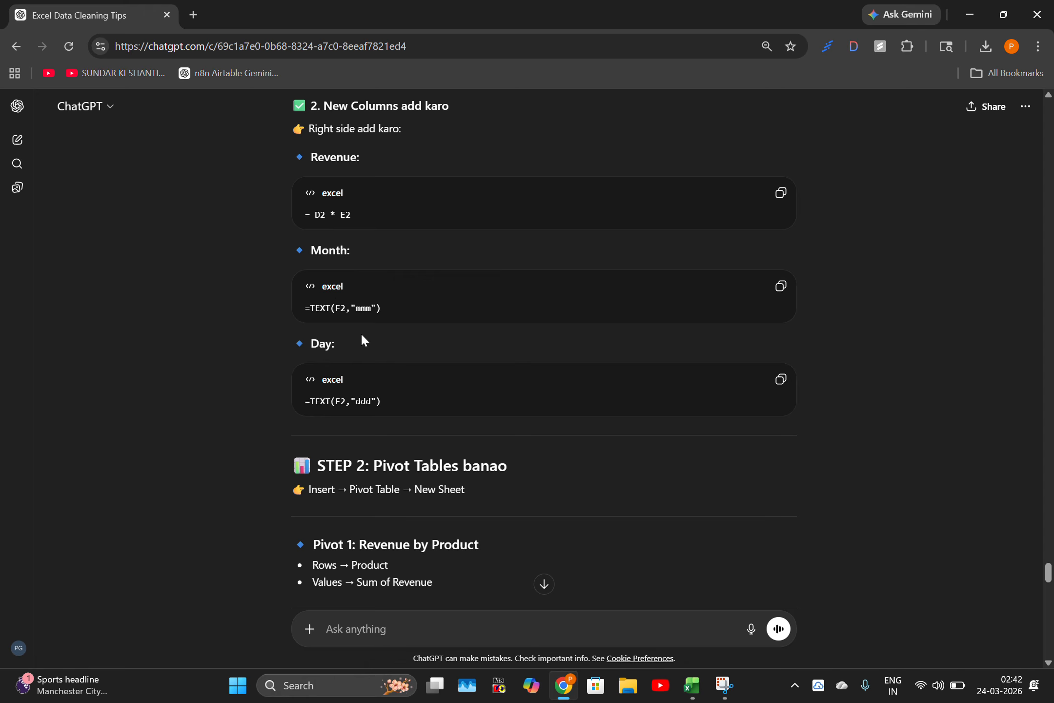
{"action": "scroll", "coordinate": [401, 345], "scroll_direction": "up", "scroll_amount": 1}
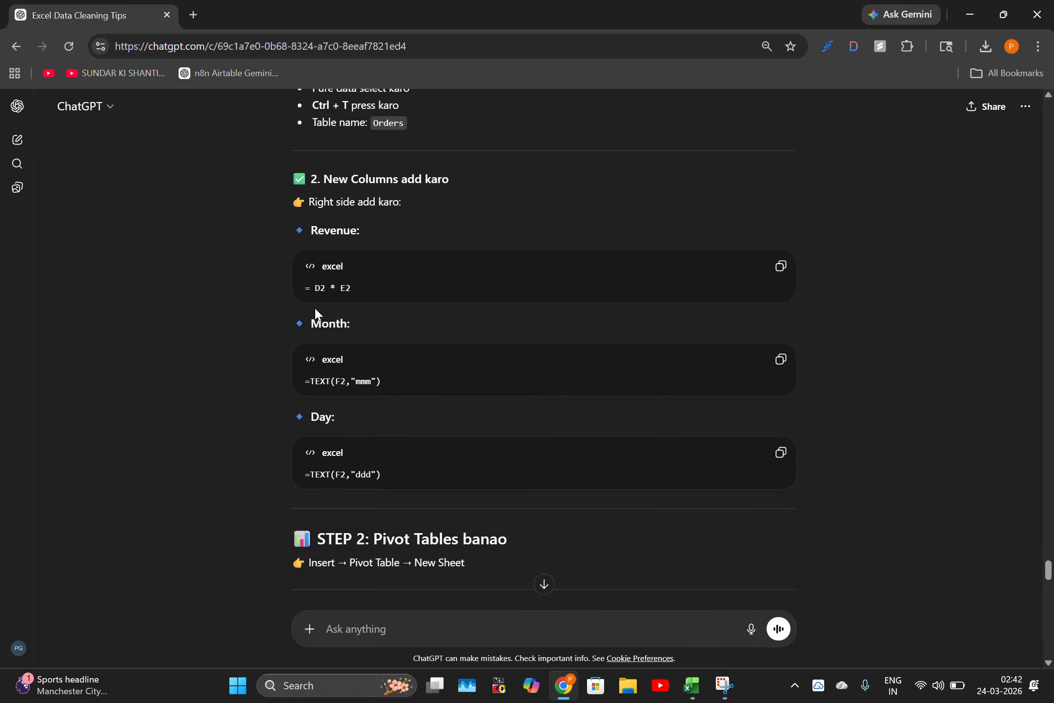
{"action": "left_click", "coordinate": [781, 266]}
Step: Back in the dirty_orders.xlsx workbook, add a "Revenue" column in H with the formula = D2 * E2 filled down the table
{"action": "key", "text": "super+Tab"}
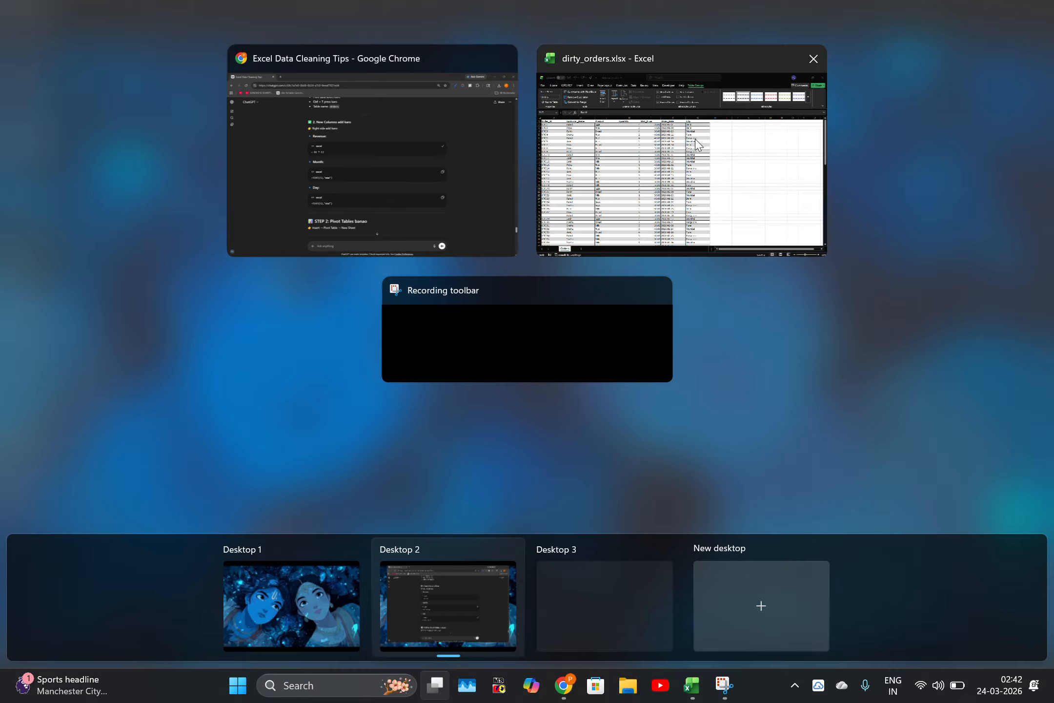
{"action": "left_click", "coordinate": [644, 61]}
{"action": "left_click", "coordinate": [655, 178]}
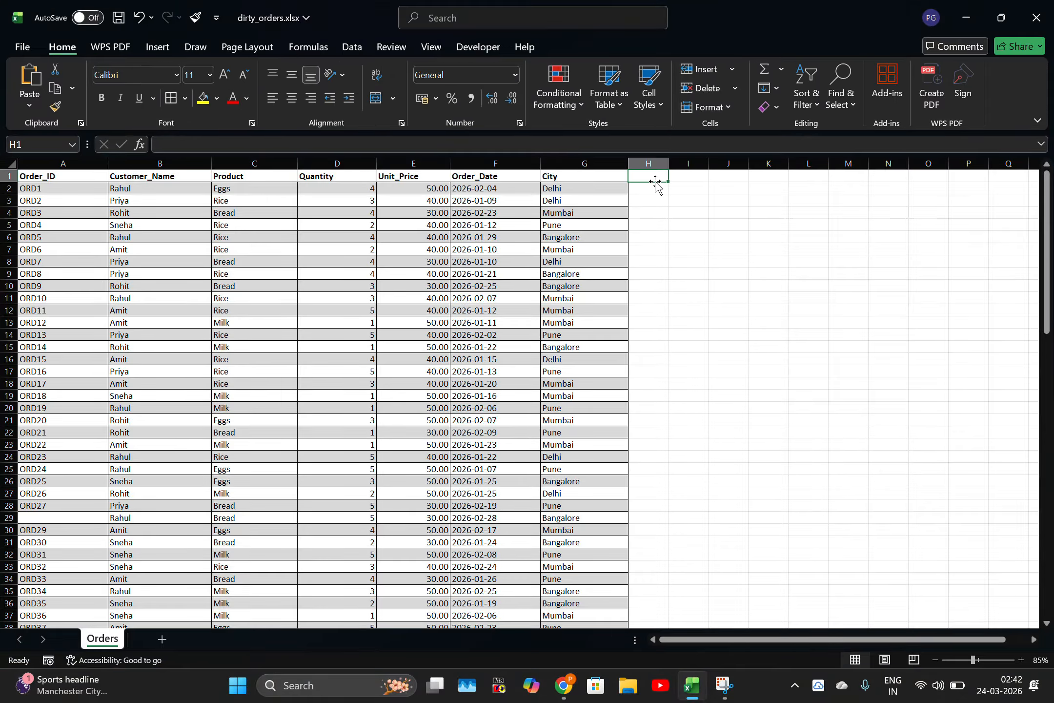
{"action": "type", "text": "Revenue"}
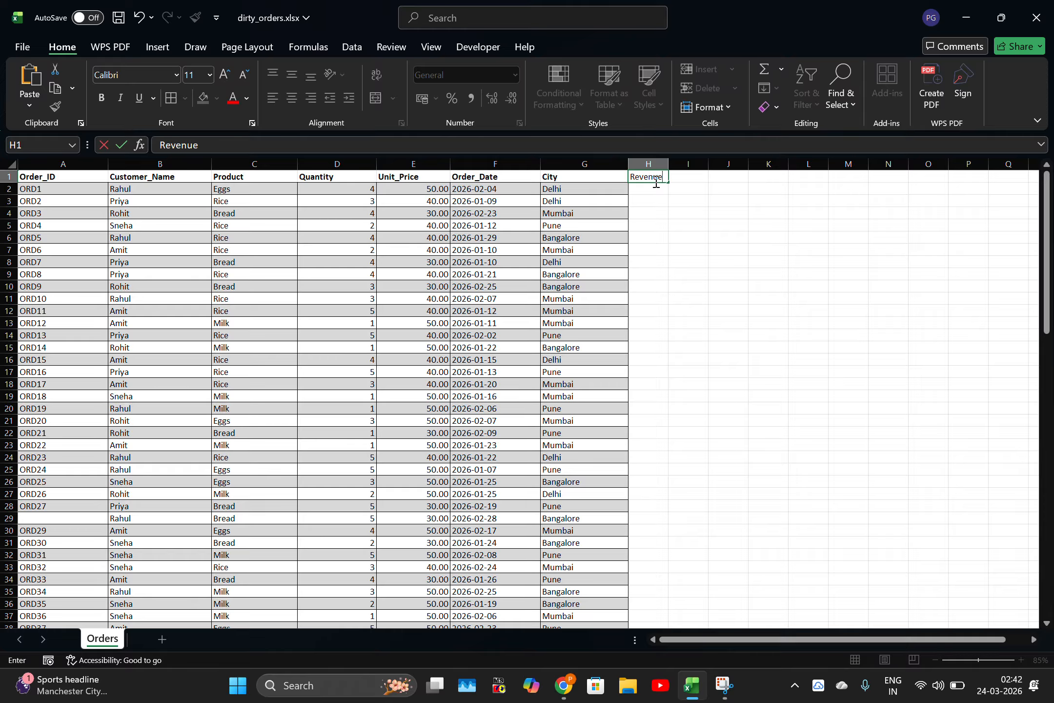
{"action": "key", "text": "Return"}
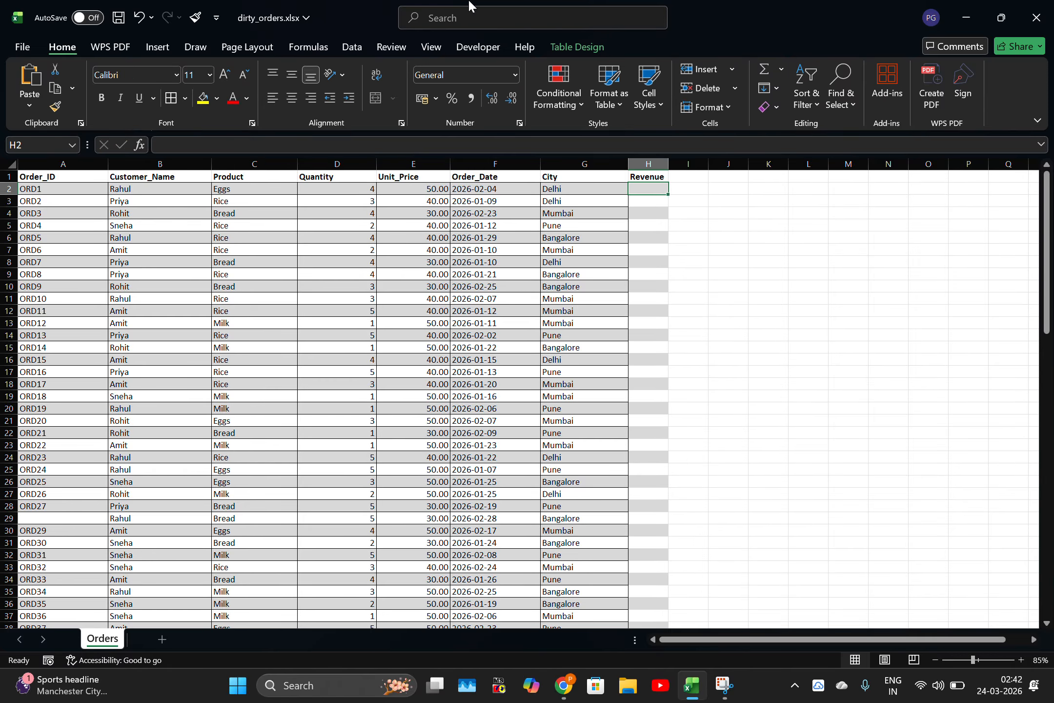
{"action": "type", "text": "= D2 * E2"}
{"action": "key", "text": "ctrl+Return"}
{"action": "double_click", "coordinate": [669, 196]}
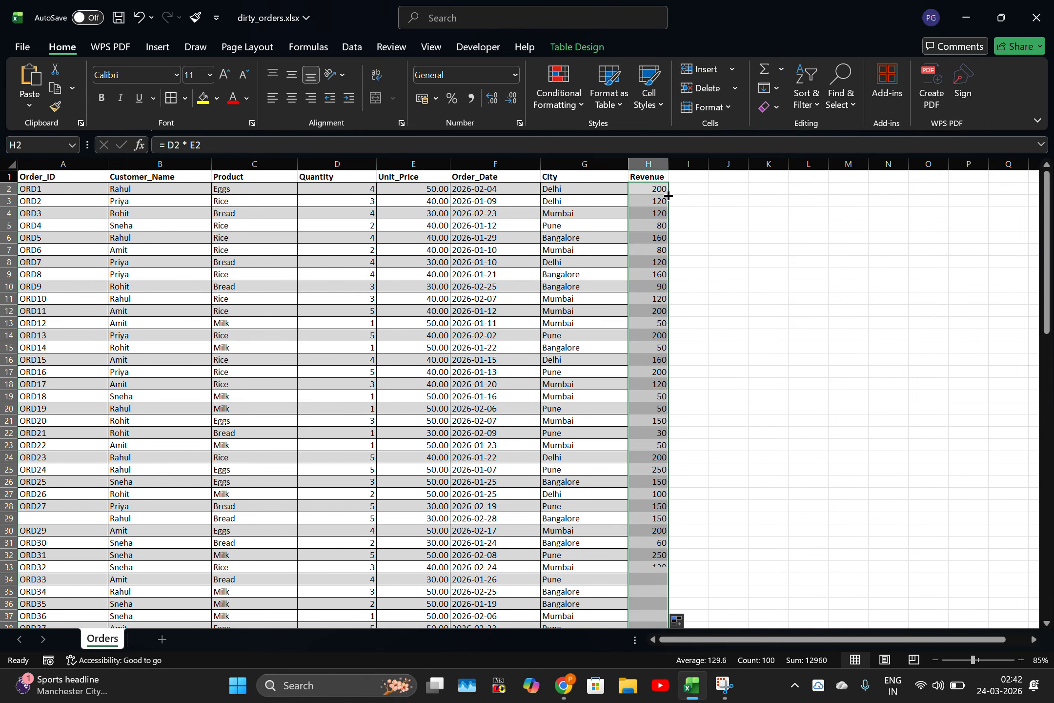
Step: Copy ChatGPT's Month formula and add a "month" column in I of the Excel table with =TEXT(F2,"mmm") filled down
{"action": "left_click", "coordinate": [577, 686]}
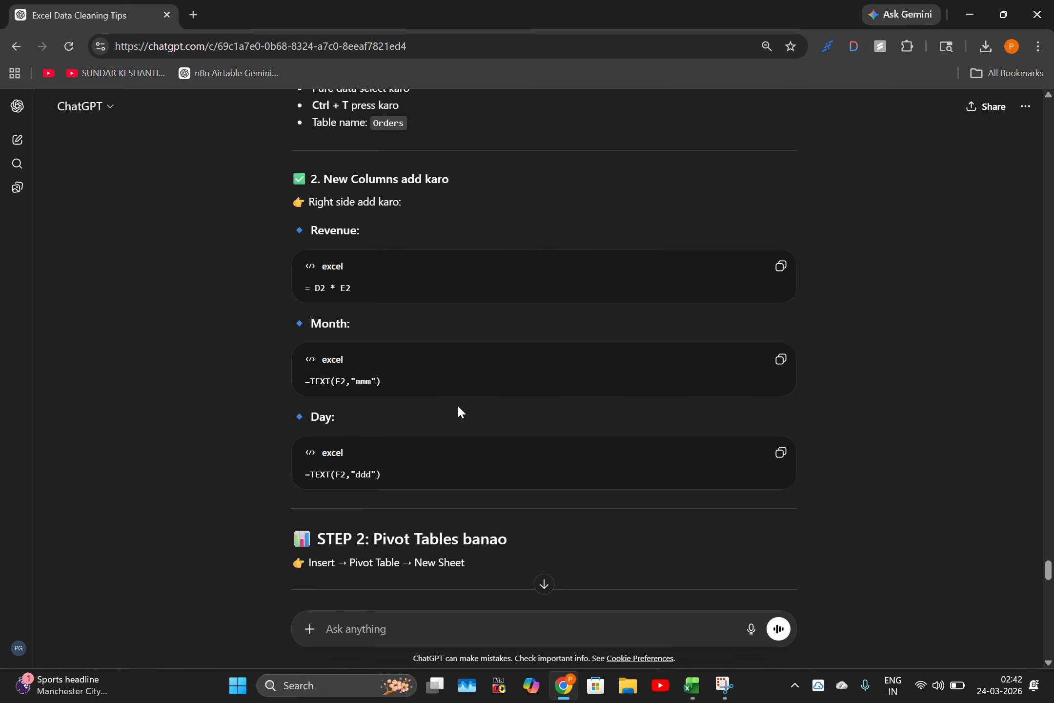
{"action": "left_click", "coordinate": [781, 359]}
{"action": "key", "text": "super+Tab"}
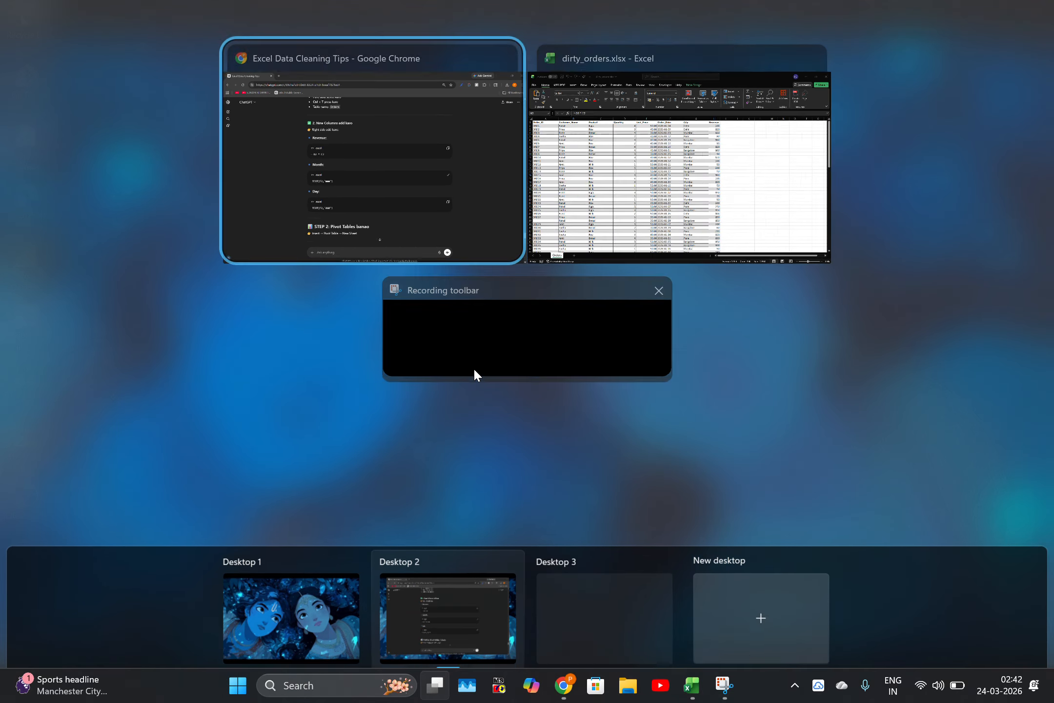
{"action": "left_click", "coordinate": [703, 203]}
{"action": "double_click", "coordinate": [695, 179]}
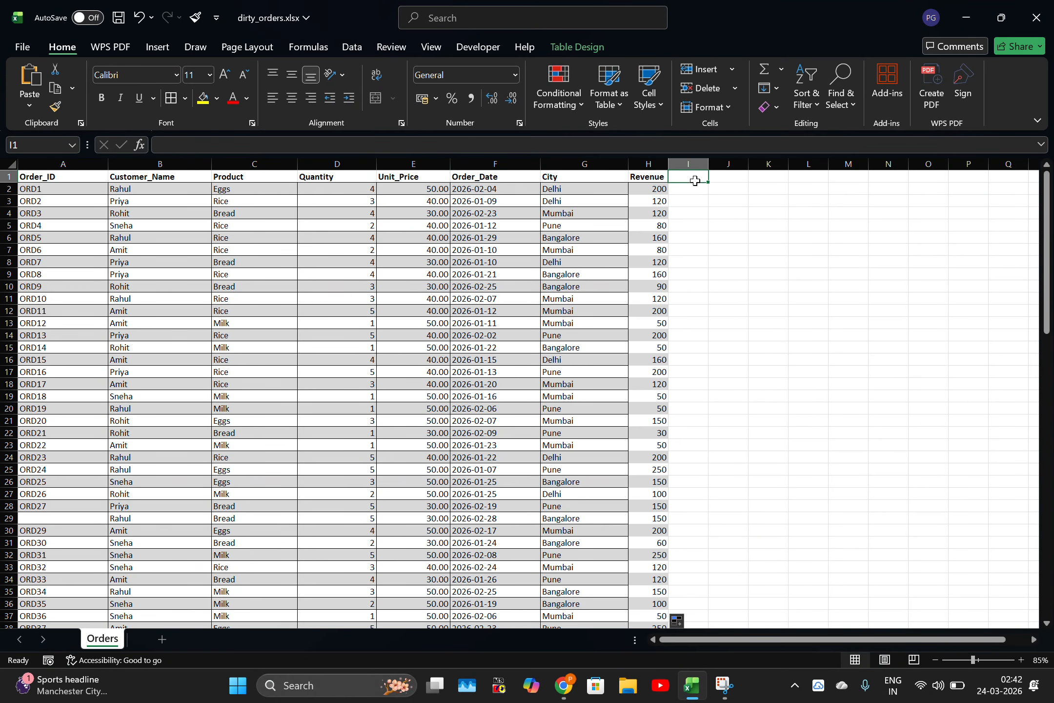
{"action": "type", "text": "month"}
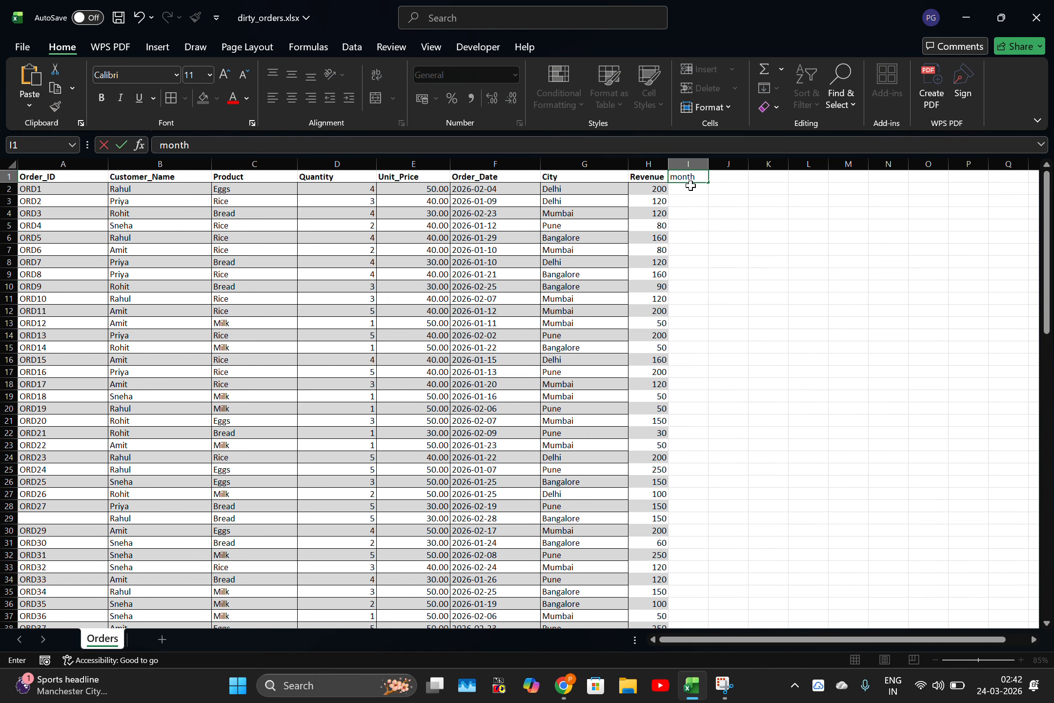
{"action": "key", "text": "Return"}
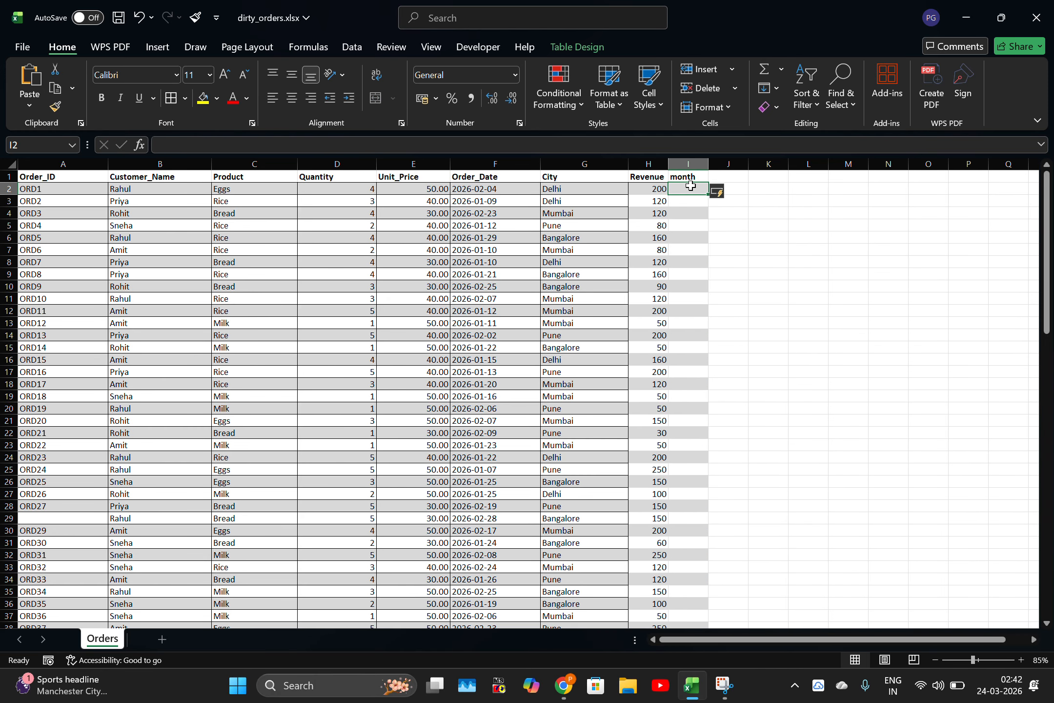
{"action": "key", "text": "ctrl+v"}
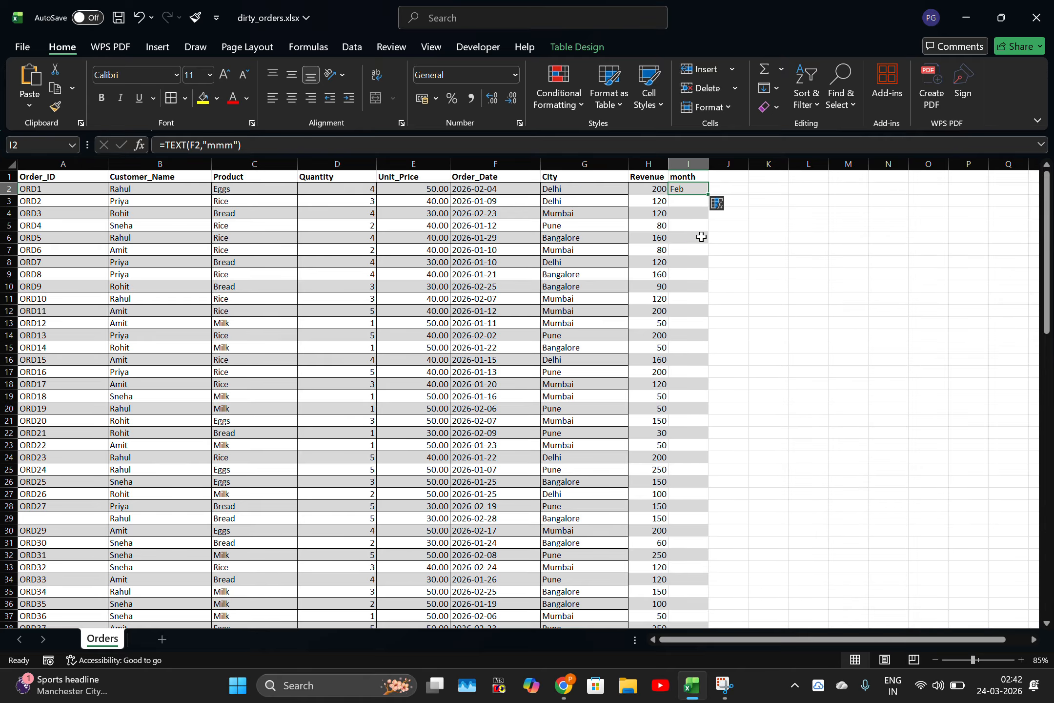
{"action": "double_click", "coordinate": [709, 196]}
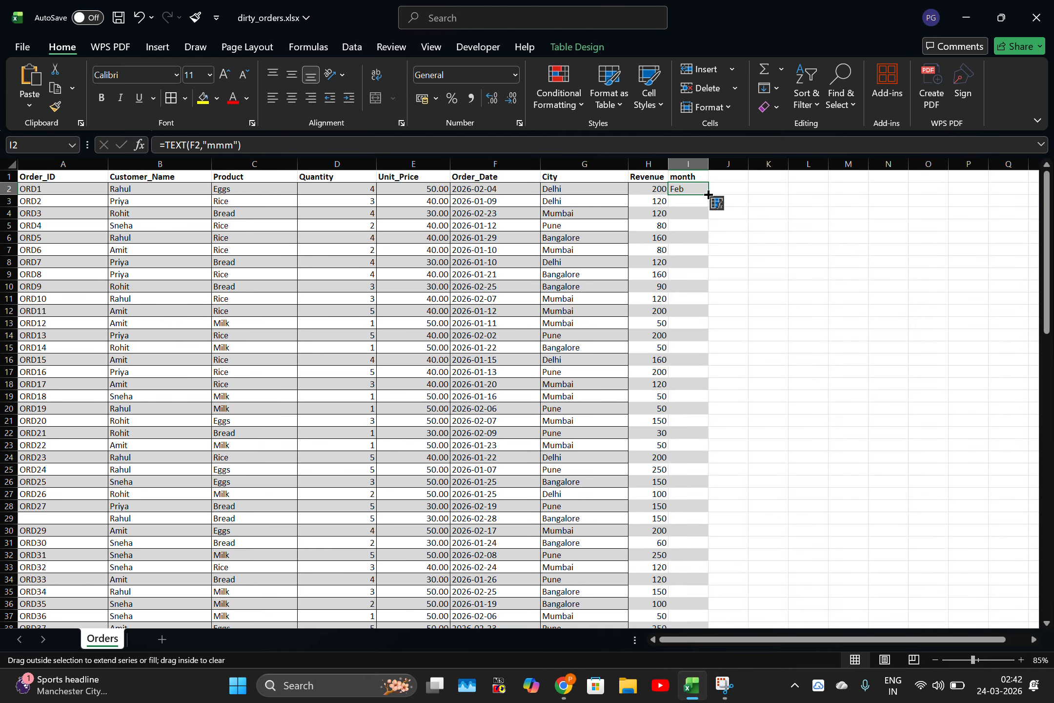
Step: Copy ChatGPT's Day formula and add a "Day" column in J of the Excel table with =TEXT(F2,"ddd") filled down
{"action": "left_click", "coordinate": [729, 178]}
{"action": "key", "text": "alt+Tab"}
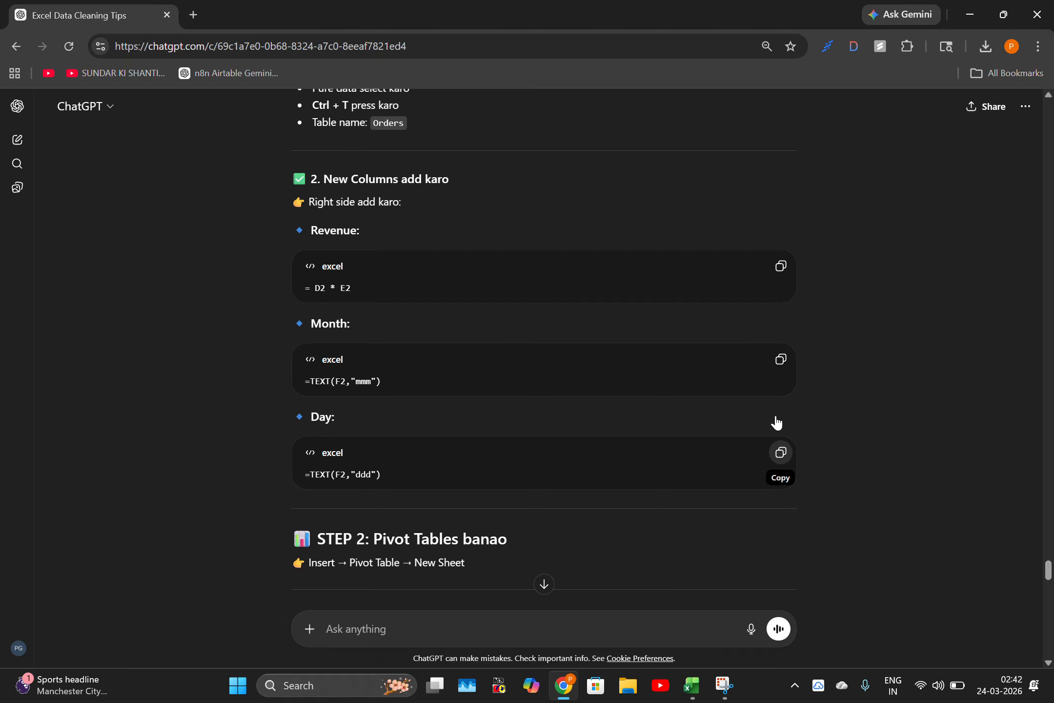
{"action": "left_click", "coordinate": [781, 454]}
{"action": "key", "text": "alt+Tab"}
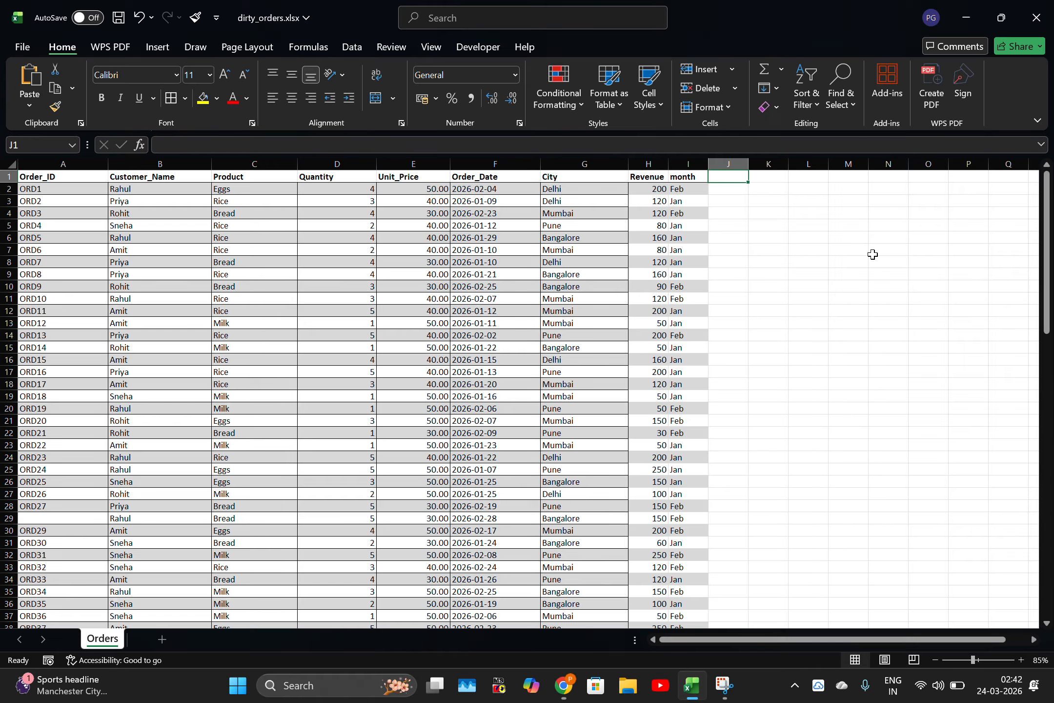
{"action": "key", "text": "alt+Tab"}
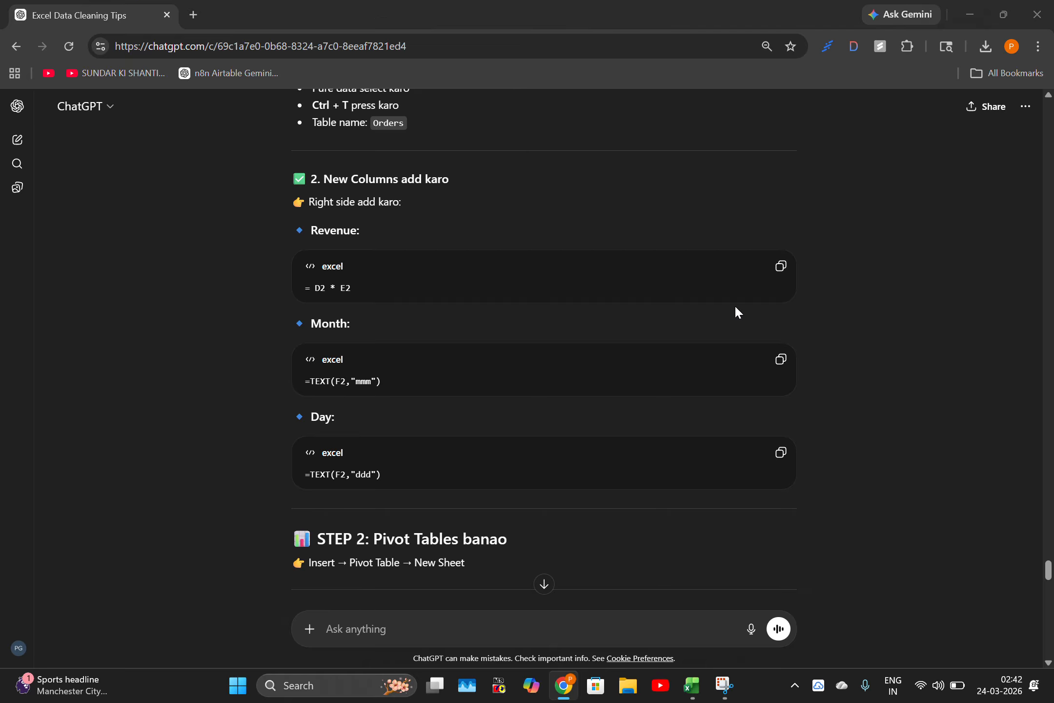
{"action": "key", "text": "alt+Tab"}
{"action": "type", "text": "Day"}
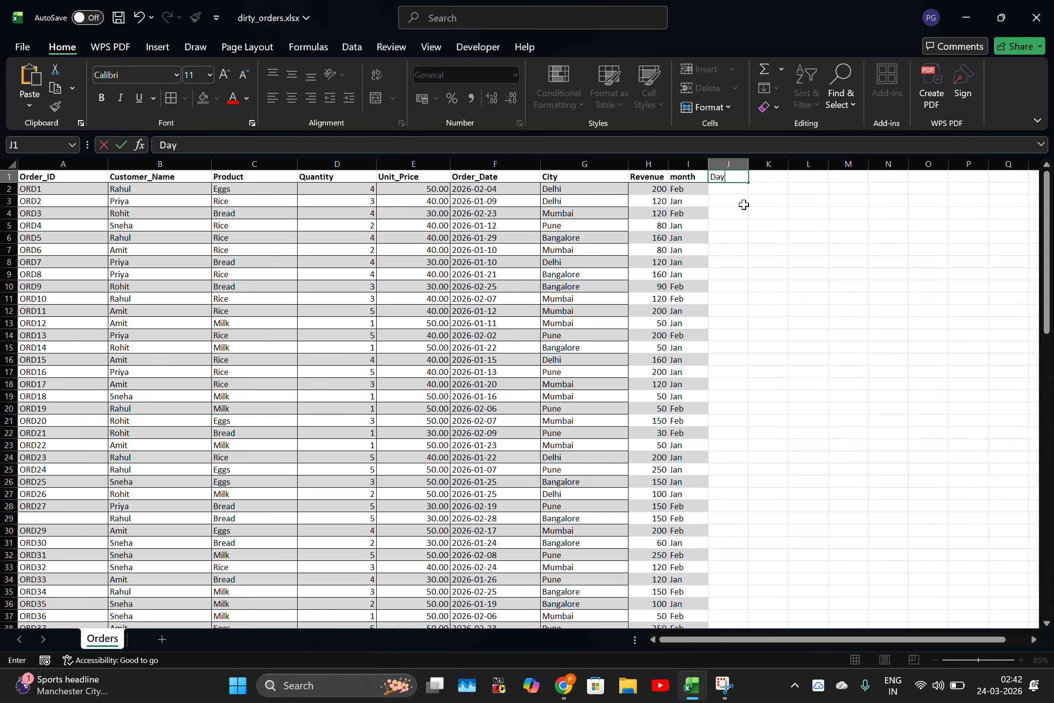
{"action": "key", "text": "Return"}
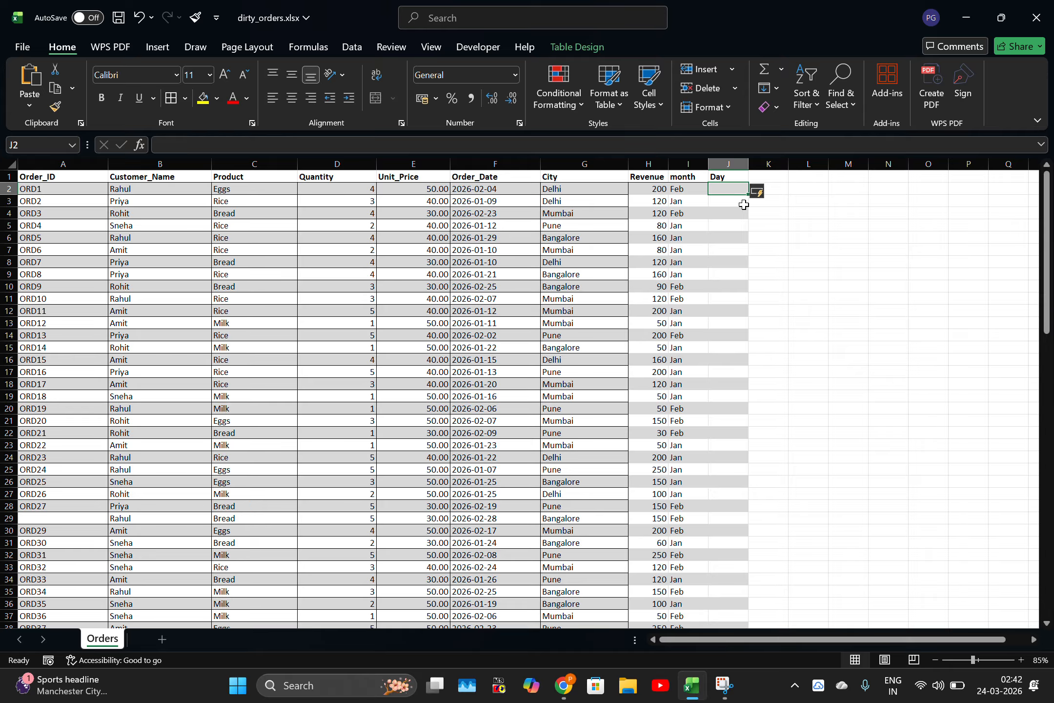
{"action": "key", "text": "ctrl+v"}
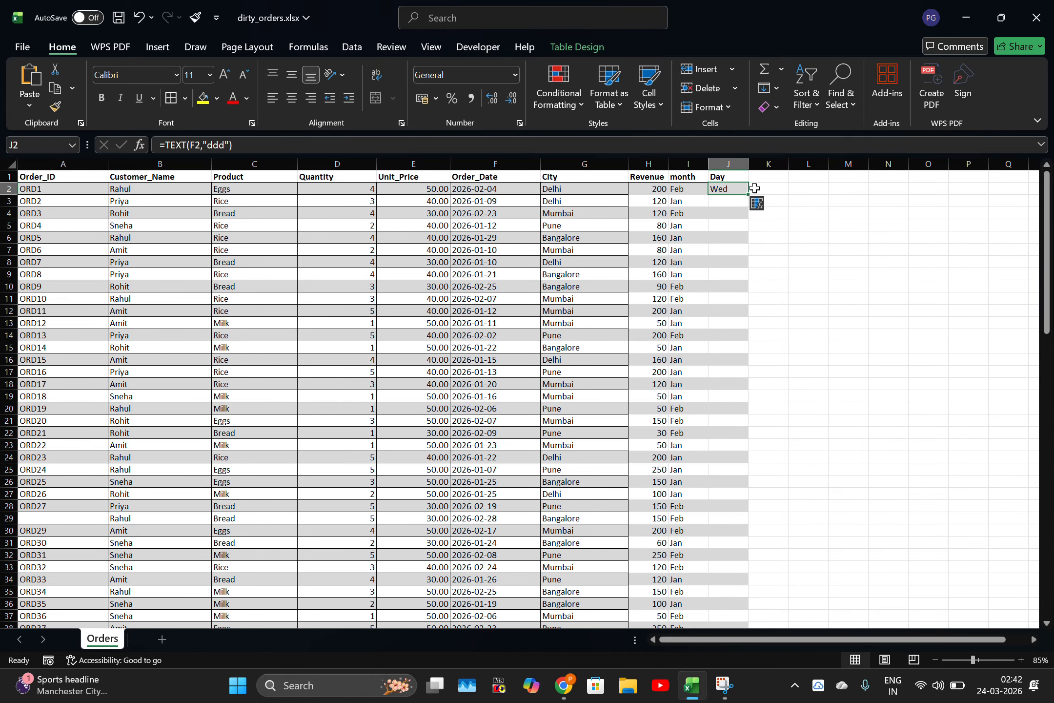
{"action": "double_click", "coordinate": [748, 194]}
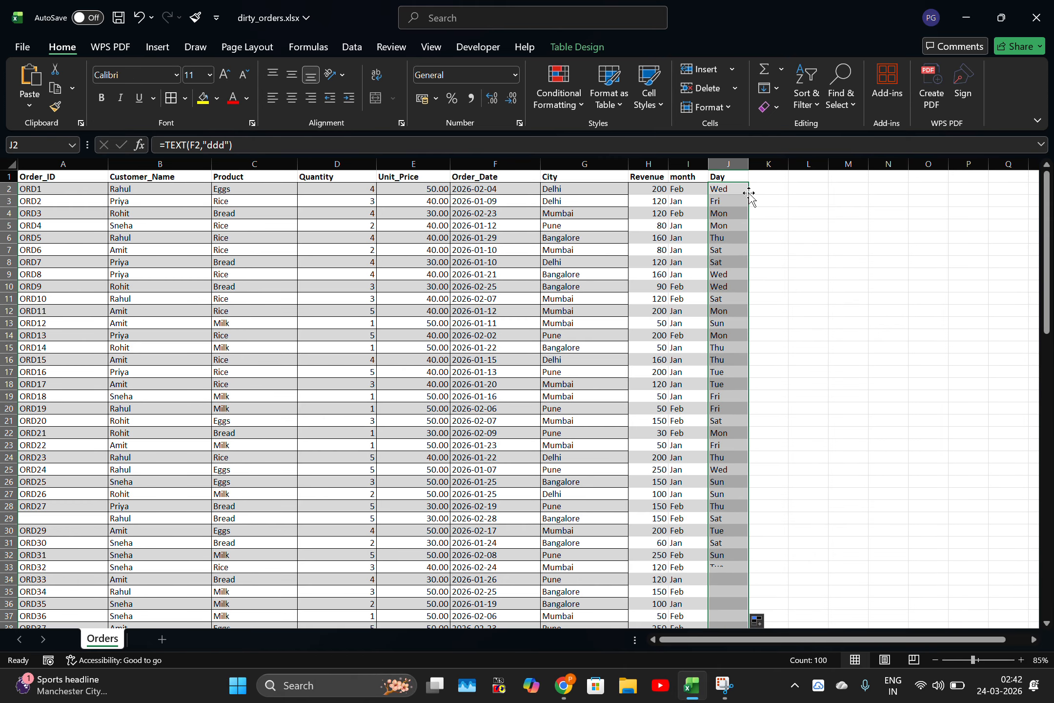
Step: Widen the Revenue, month and Day columns and check the formulas in their first data row
{"action": "left_click_drag", "start_coordinate": [668, 164], "coordinate": [797, 169]}
{"action": "left_click", "coordinate": [855, 200]}
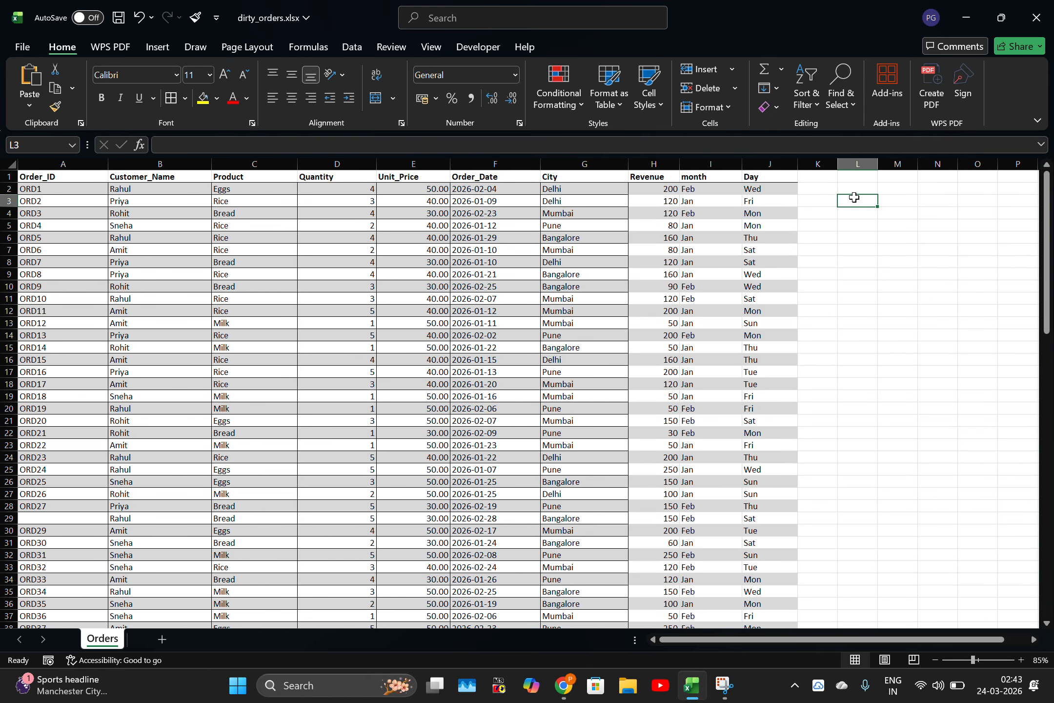
{"action": "left_click", "coordinate": [702, 194]}
{"action": "left_click", "coordinate": [657, 190]}
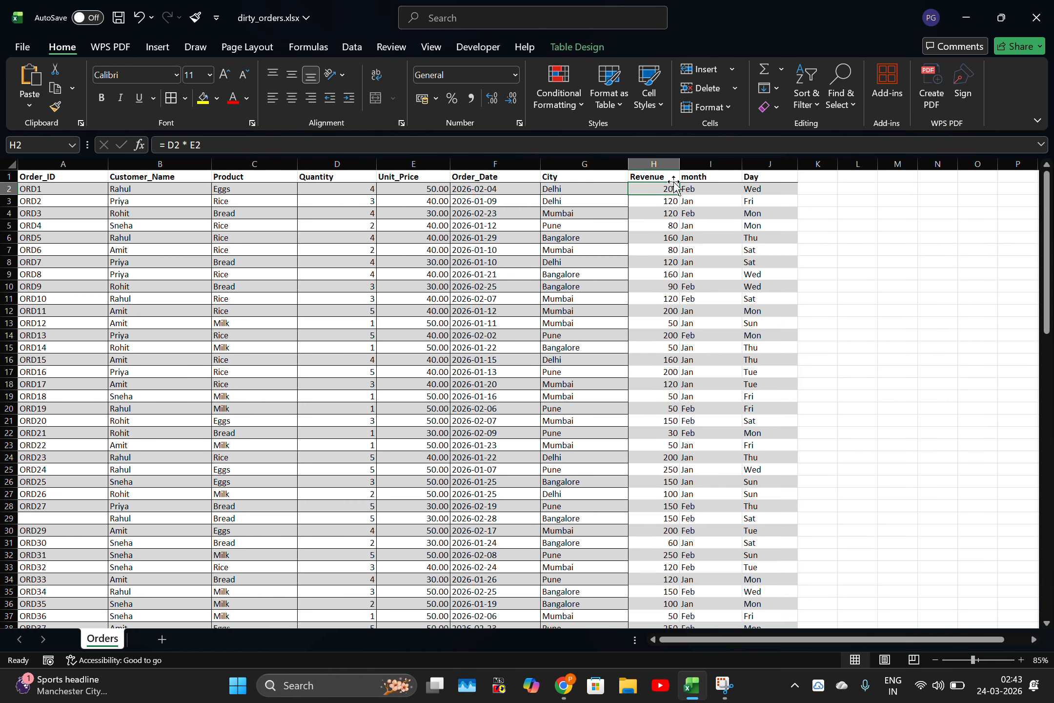
Step: Open the Orders table's resize settings and accept $A$1:$J$101 as the table range
{"action": "left_click", "coordinate": [621, 220]}
{"action": "left_click", "coordinate": [578, 48]}
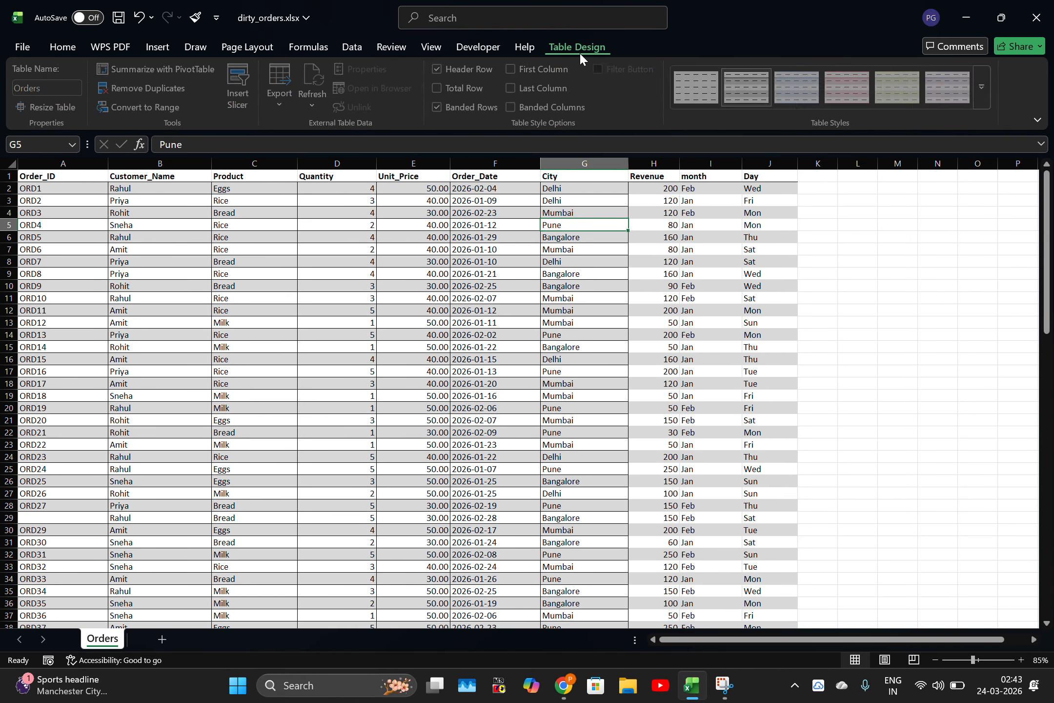
{"action": "left_click", "coordinate": [49, 107]}
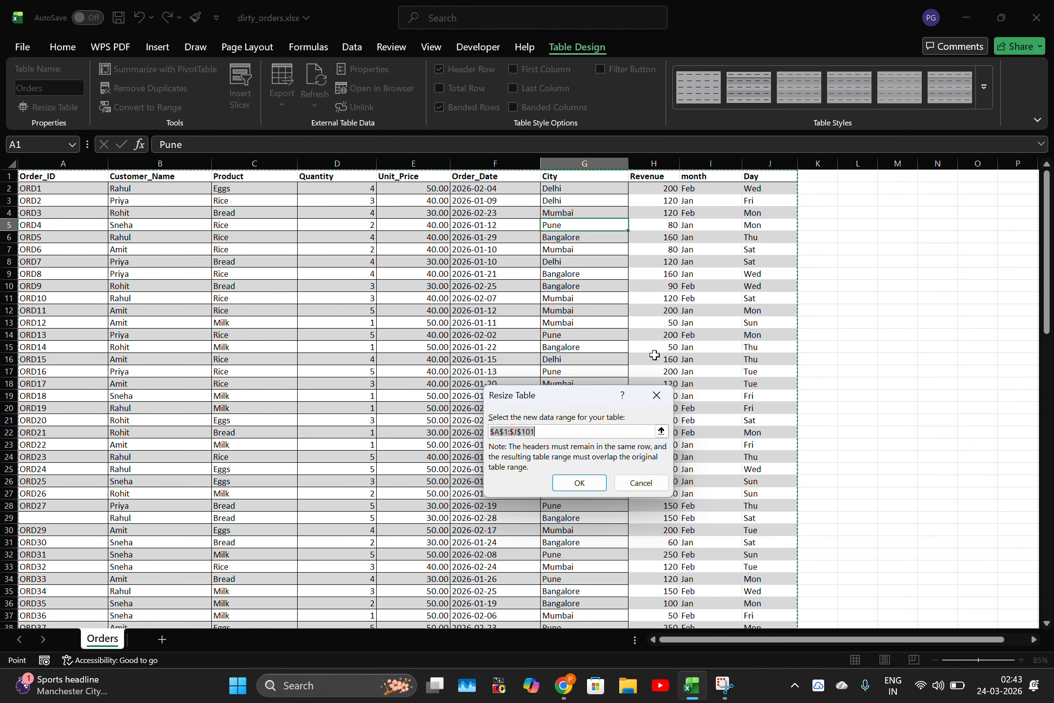
{"action": "scroll", "coordinate": [656, 371], "scroll_direction": "down", "scroll_amount": 8}
{"action": "left_click", "coordinate": [579, 483]}
{"action": "scroll", "coordinate": [693, 332], "scroll_direction": "up", "scroll_amount": 8}
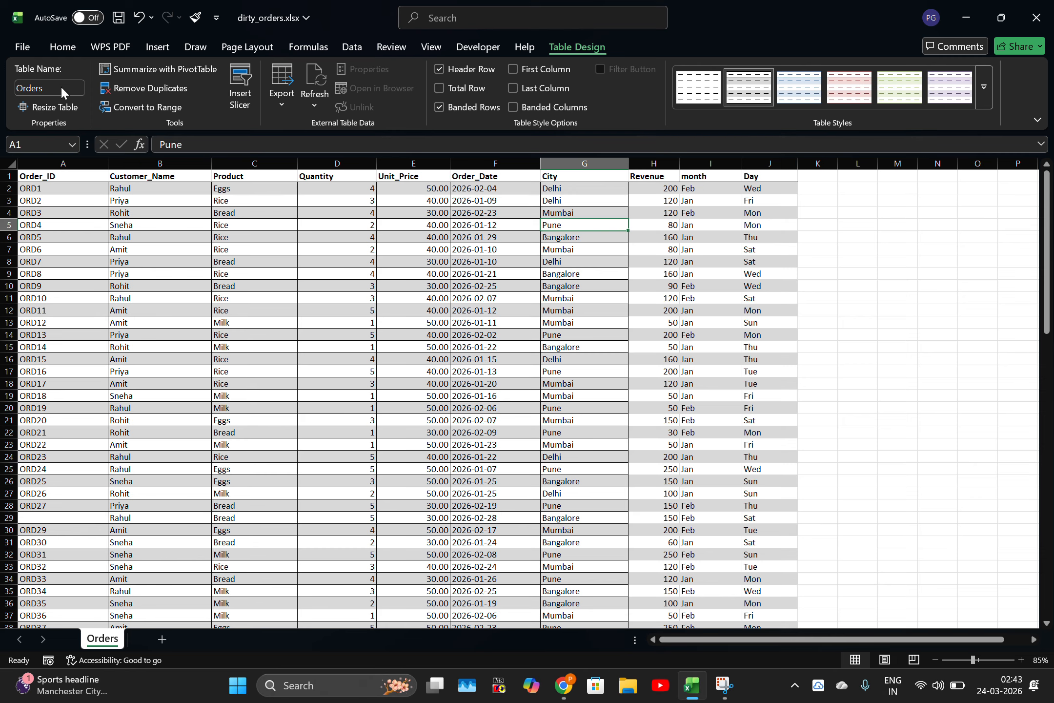
Step: Try to copy the whole table's formatting onto the new columns with Format Painter, starting at cell I6
{"action": "left_click", "coordinate": [142, 240]}
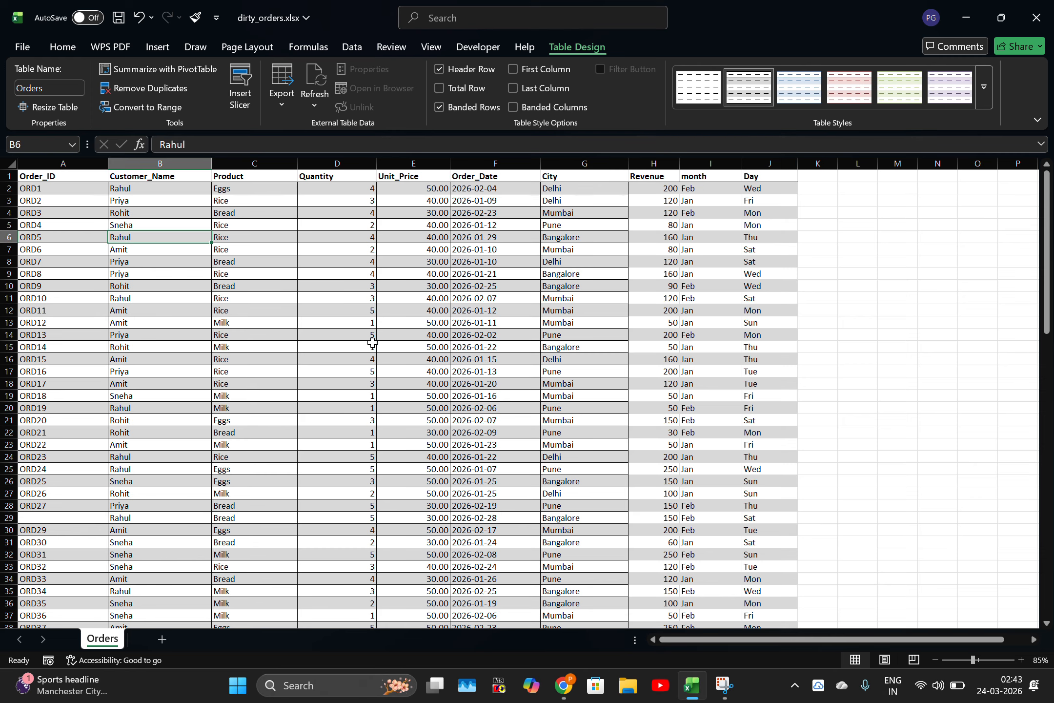
{"action": "key", "text": "ctrl+a"}
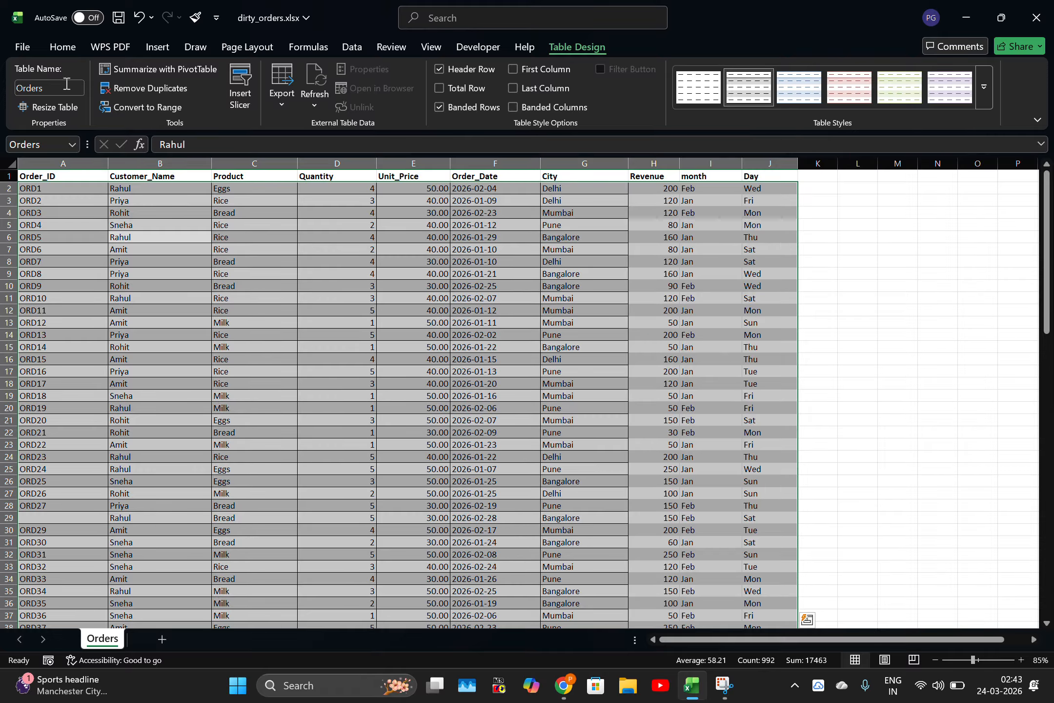
{"action": "left_click", "coordinate": [62, 49]}
{"action": "left_click", "coordinate": [59, 106]}
{"action": "left_click", "coordinate": [715, 239]}
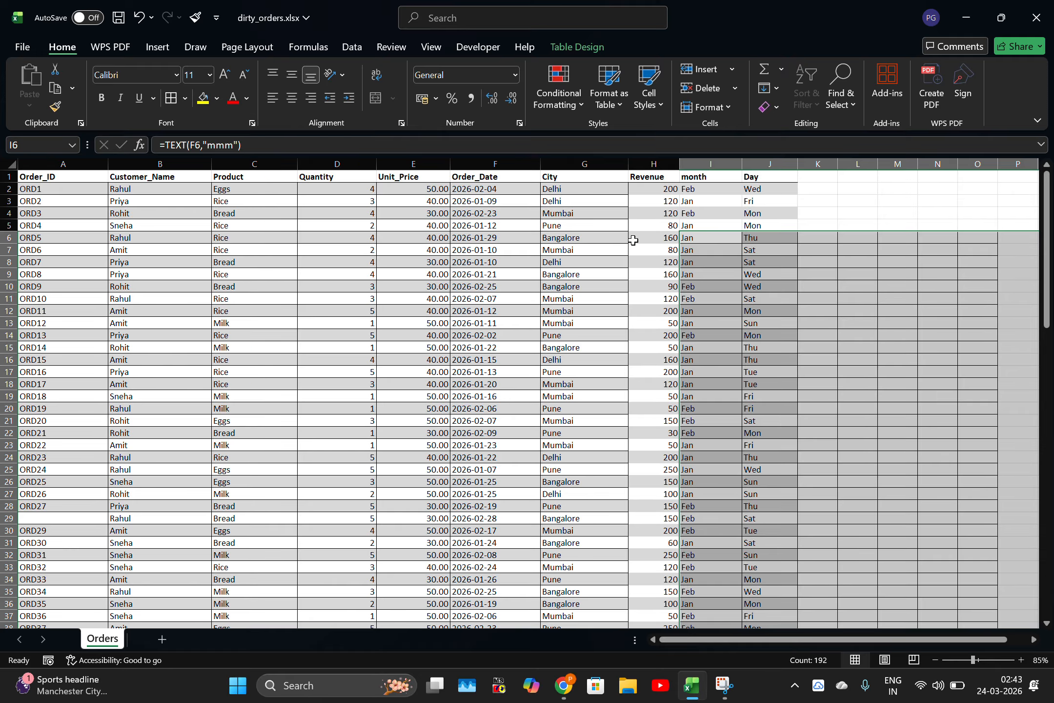
{"action": "left_click", "coordinate": [716, 224]}
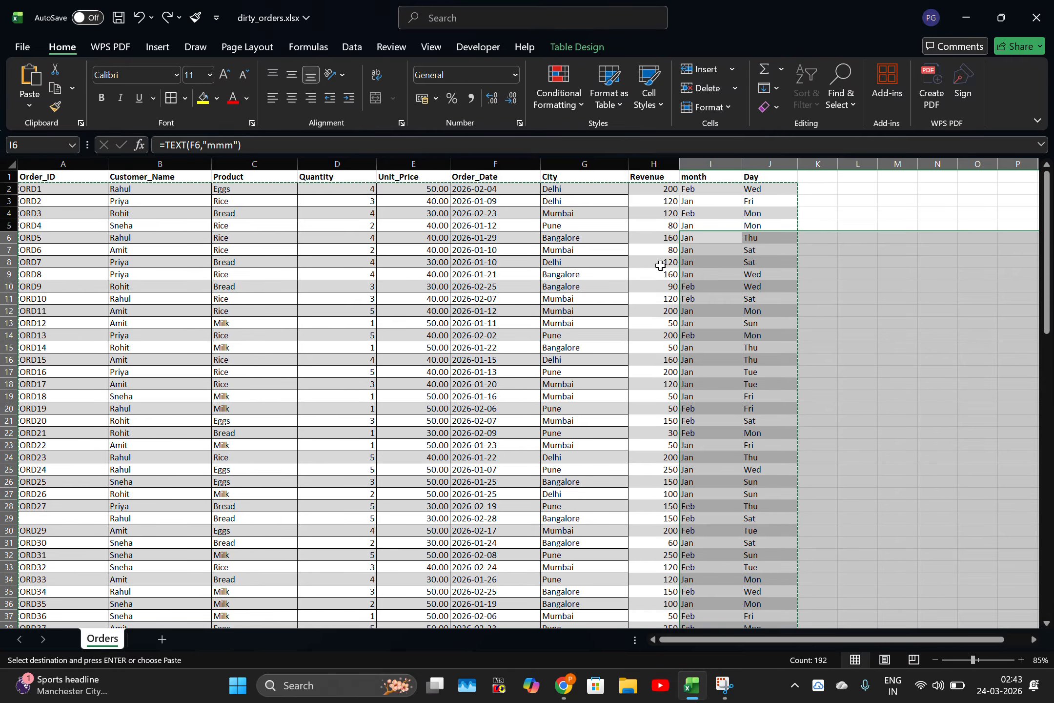
Step: Apply all borders to the Revenue, month and Day cells H2:J101
{"action": "left_click", "coordinate": [665, 200]}
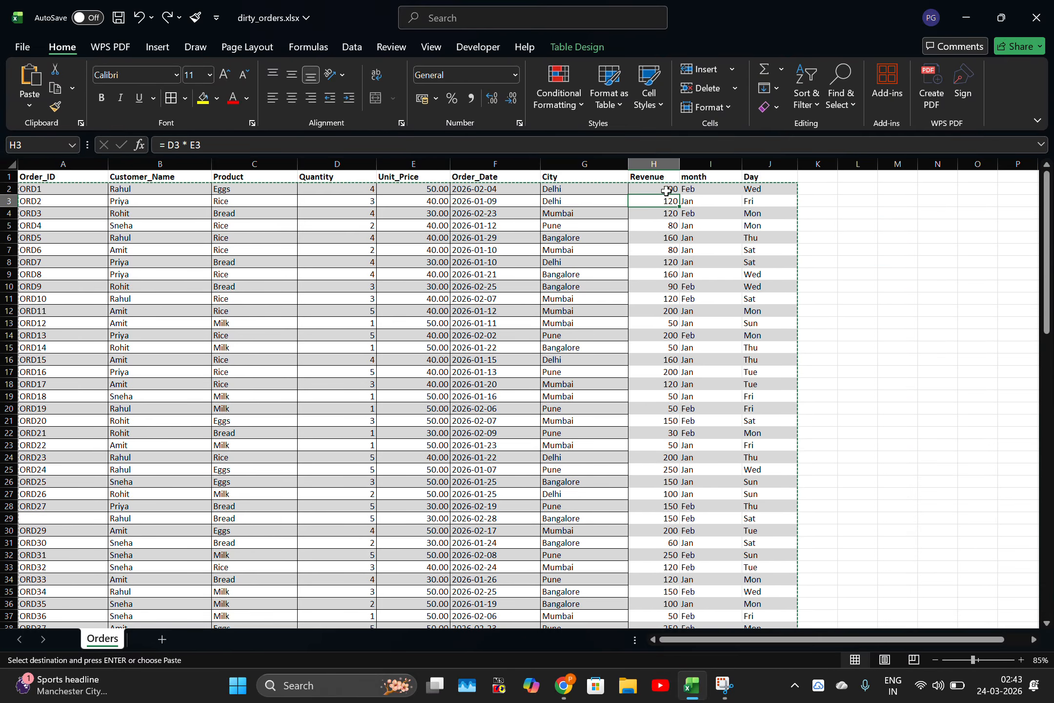
{"action": "left_click_drag", "start_coordinate": [664, 189], "coordinate": [751, 579]}
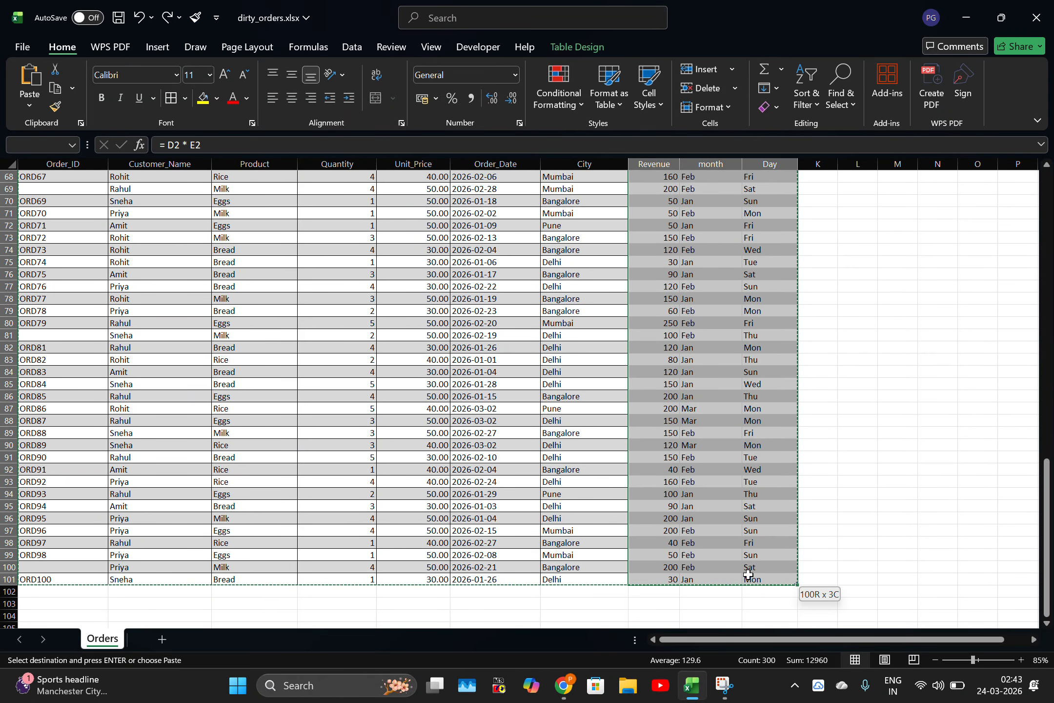
{"action": "left_click", "coordinate": [182, 97]}
{"action": "left_click", "coordinate": [223, 250]}
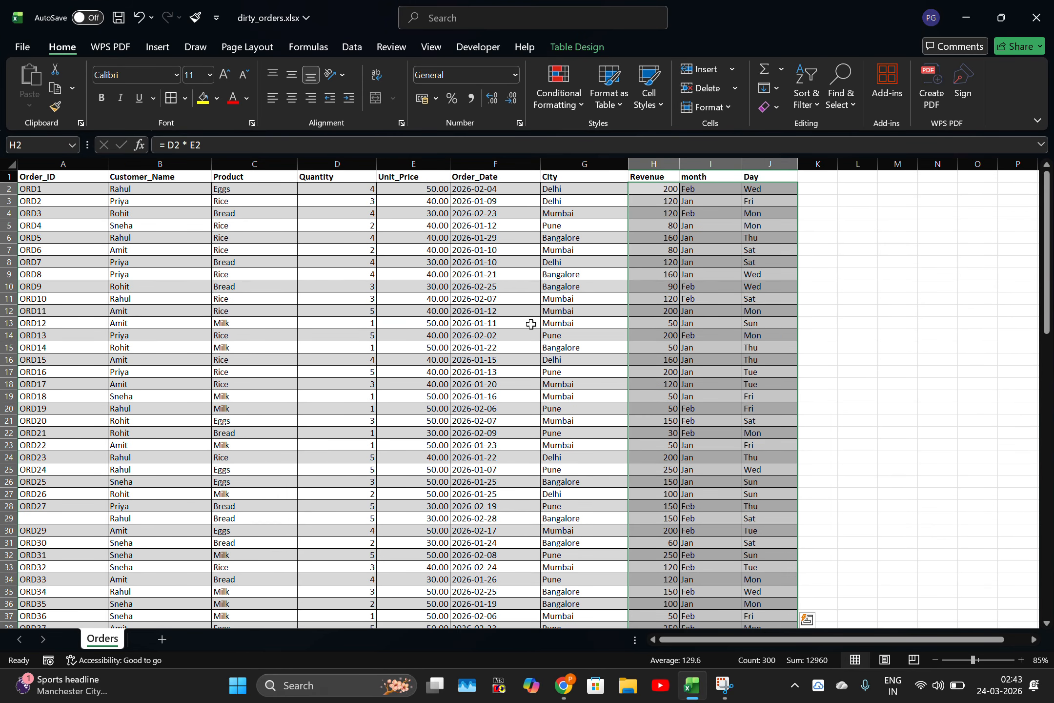
{"action": "left_click", "coordinate": [590, 288]}
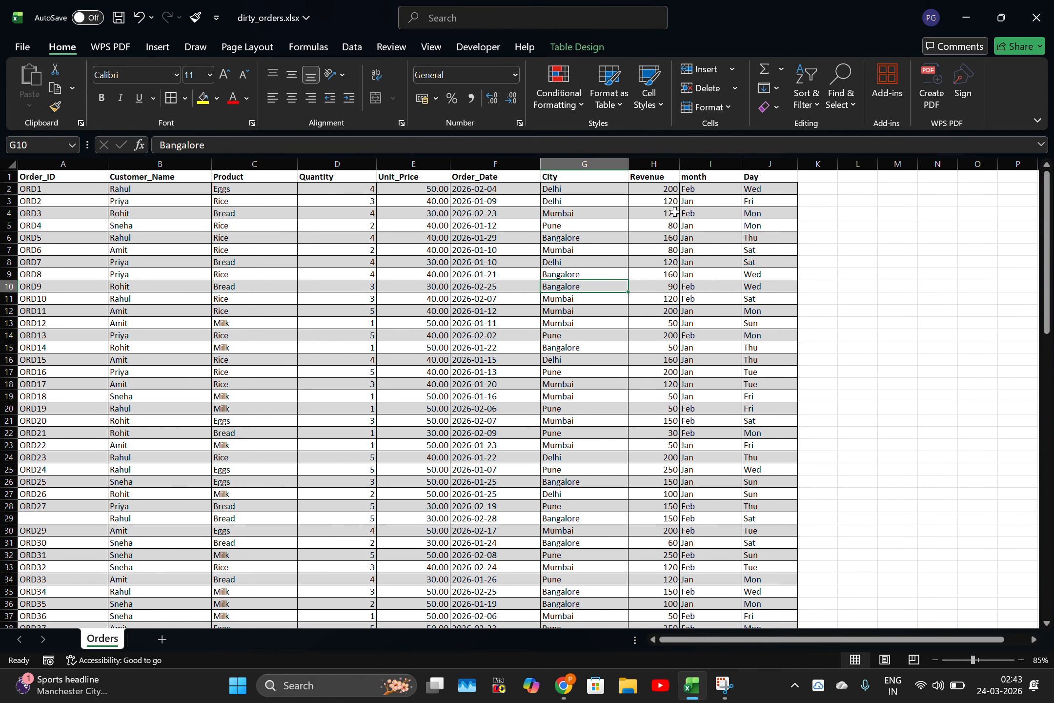
Step: Switch to the ChatGPT conversation in Chrome and read the Step 2 pivot table instructions
{"action": "left_click_drag", "start_coordinate": [709, 226], "coordinate": [711, 213]}
{"action": "left_click", "coordinate": [926, 348]}
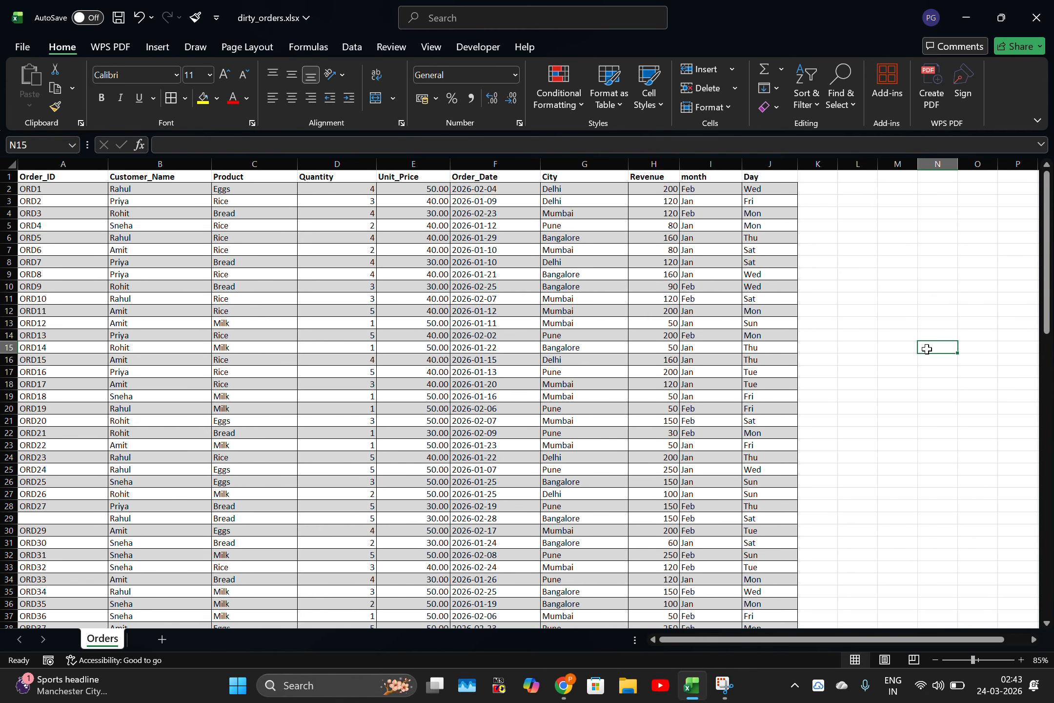
{"action": "key", "text": "super+Tab"}
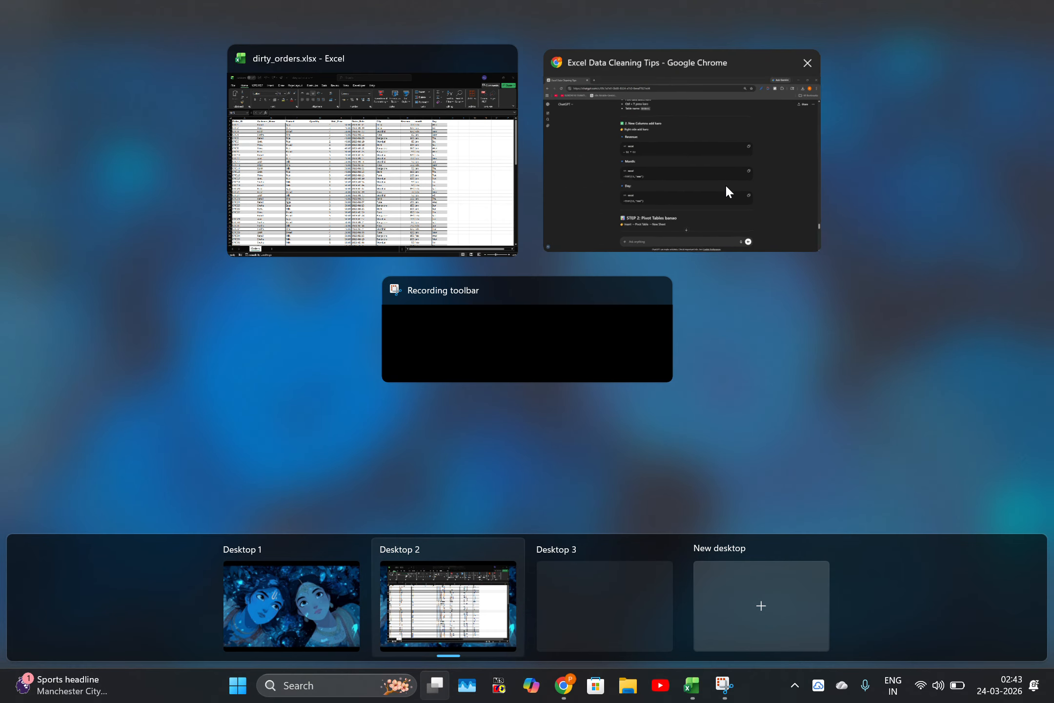
{"action": "left_click", "coordinate": [726, 184]}
{"action": "scroll", "coordinate": [381, 322], "scroll_direction": "down", "scroll_amount": 8}
{"action": "scroll", "coordinate": [377, 168], "scroll_direction": "up", "scroll_amount": 3}
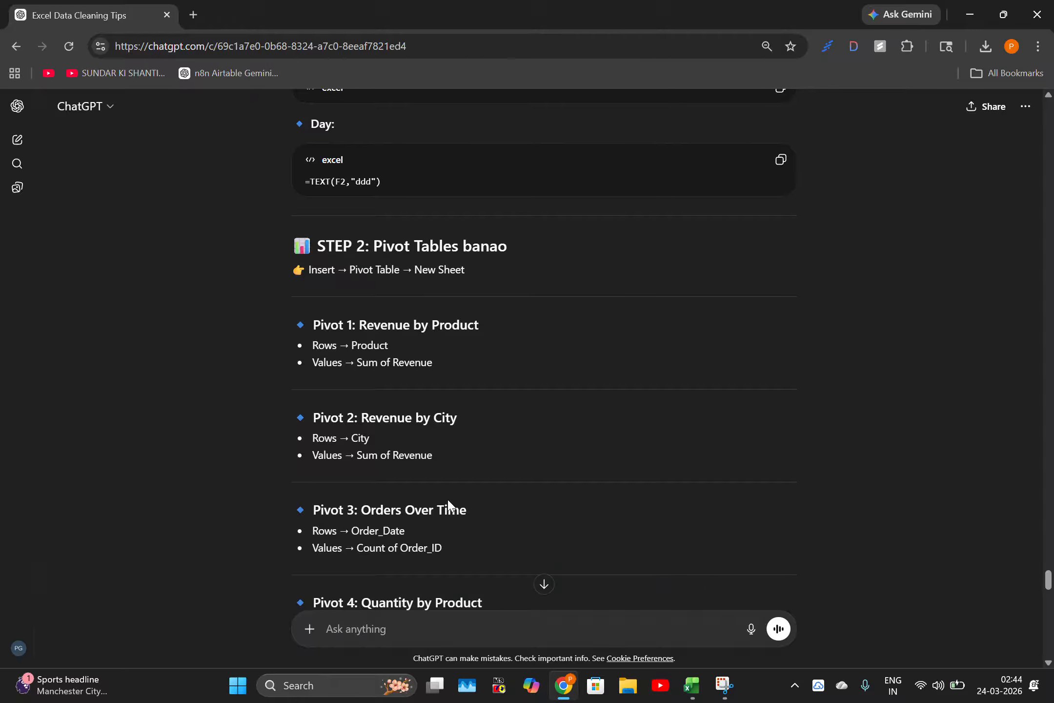
Step: Return to dirty_orders.xlsx in Excel and start a PivotTable from the Orders table
{"action": "key", "text": "super+Tab"}
{"action": "left_click", "coordinate": [680, 143]}
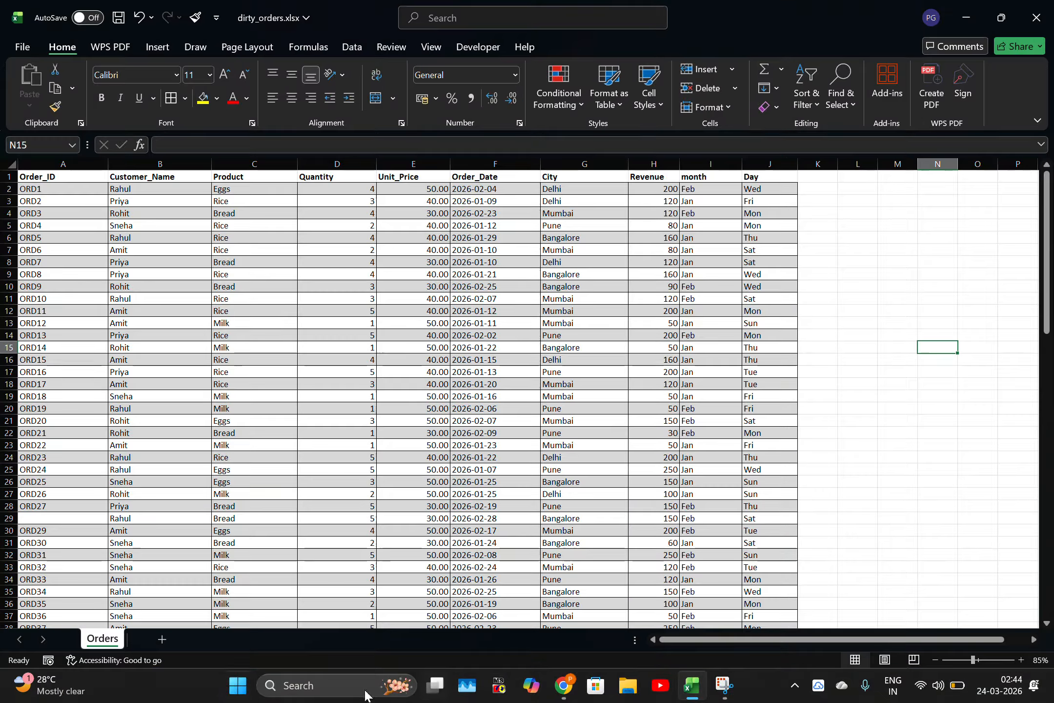
{"action": "left_click", "coordinate": [513, 373]}
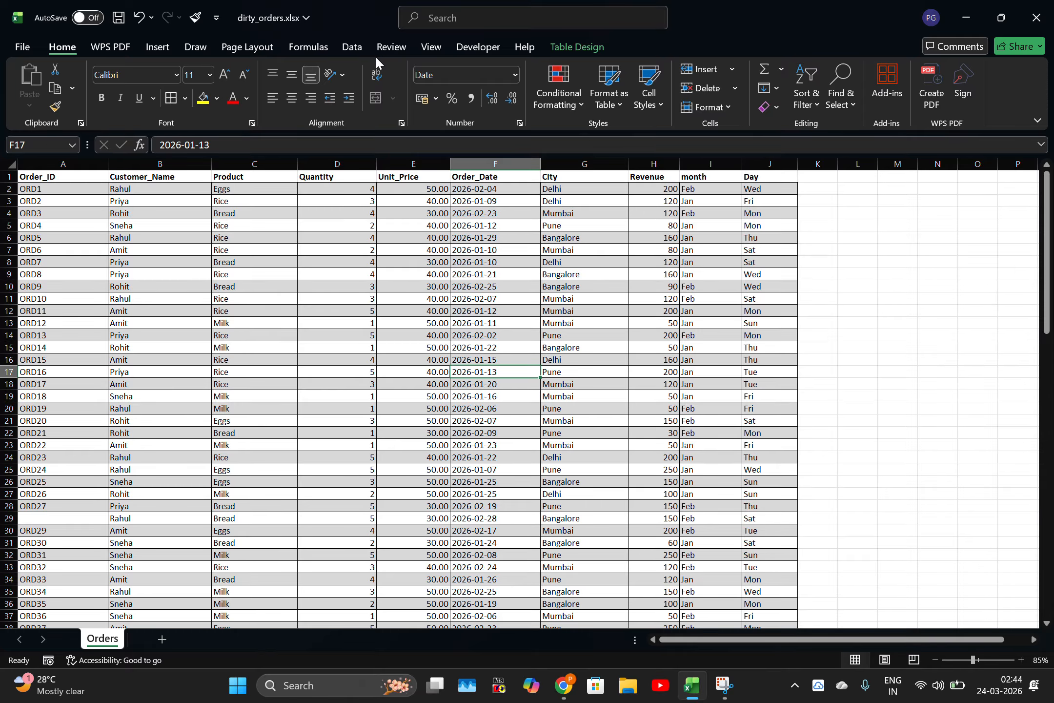
{"action": "left_click", "coordinate": [154, 47]}
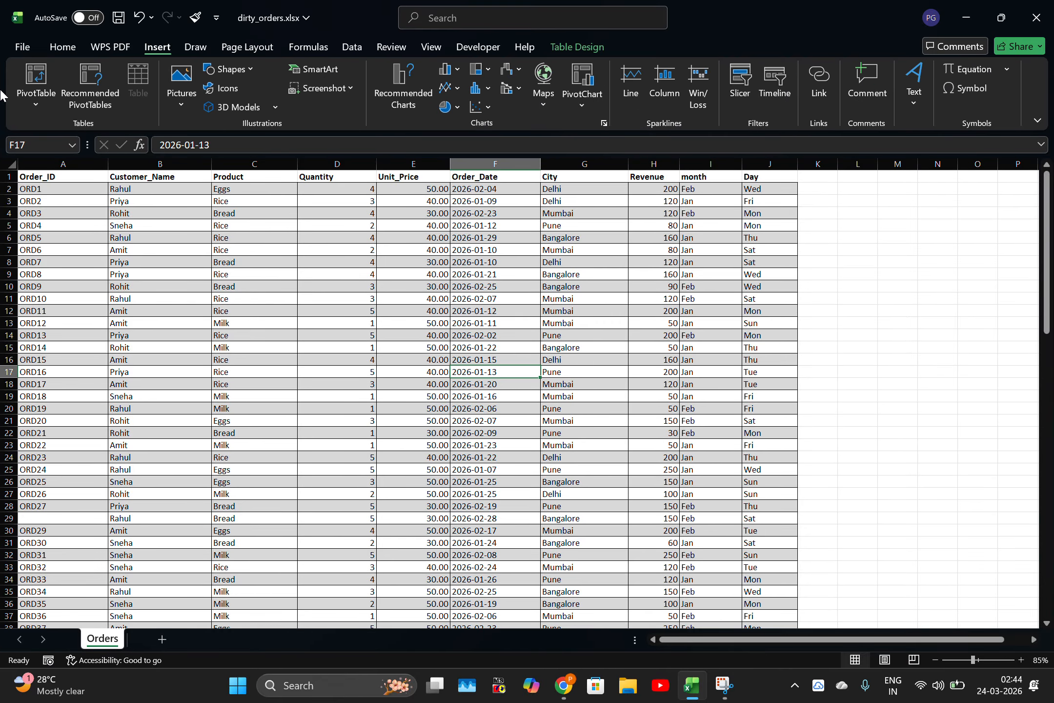
{"action": "left_click", "coordinate": [25, 90]}
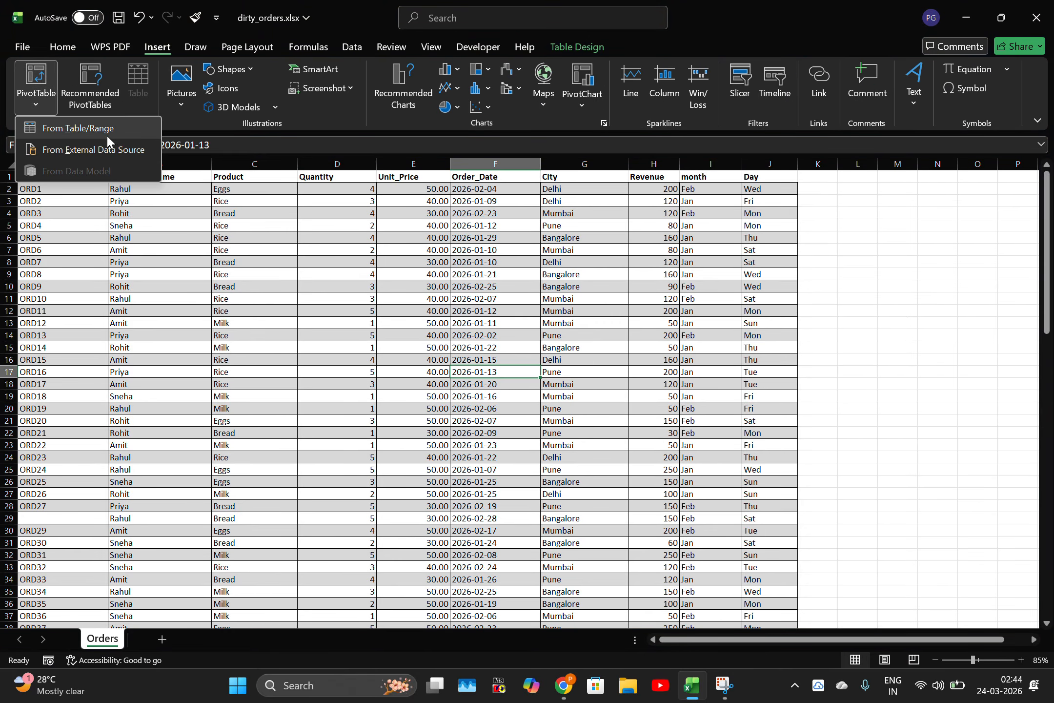
{"action": "left_click", "coordinate": [94, 131]}
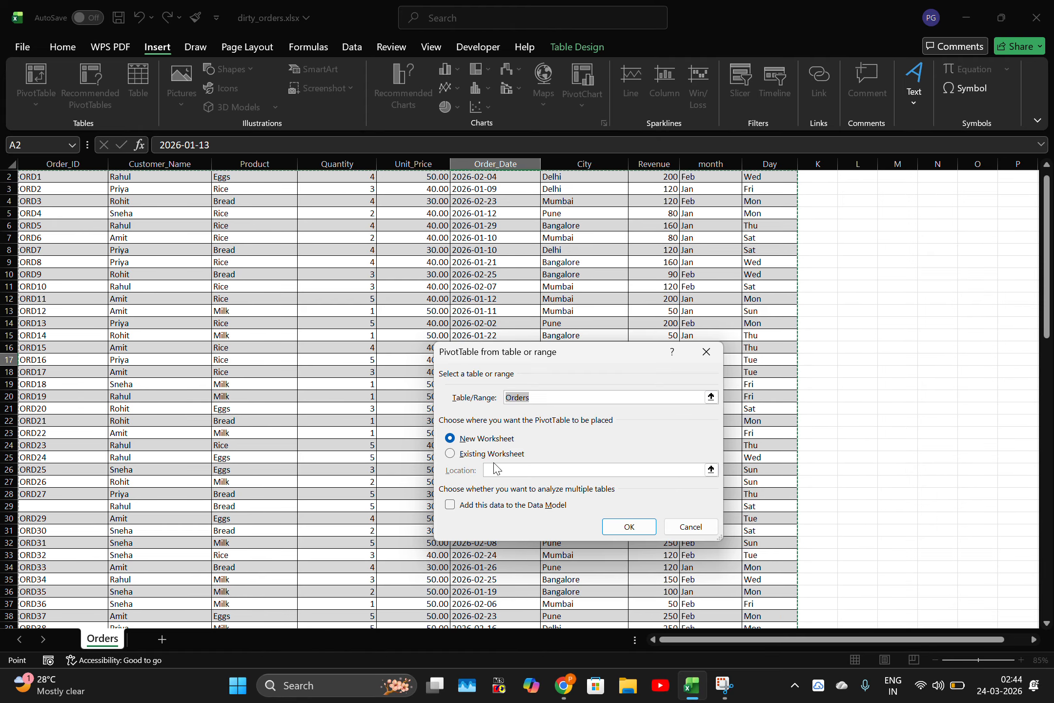
Step: Consult the pivot instructions in ChatGPT, then create the PivotTable from Orders on a new worksheet in Excel
{"action": "key", "text": "super+Tab"}
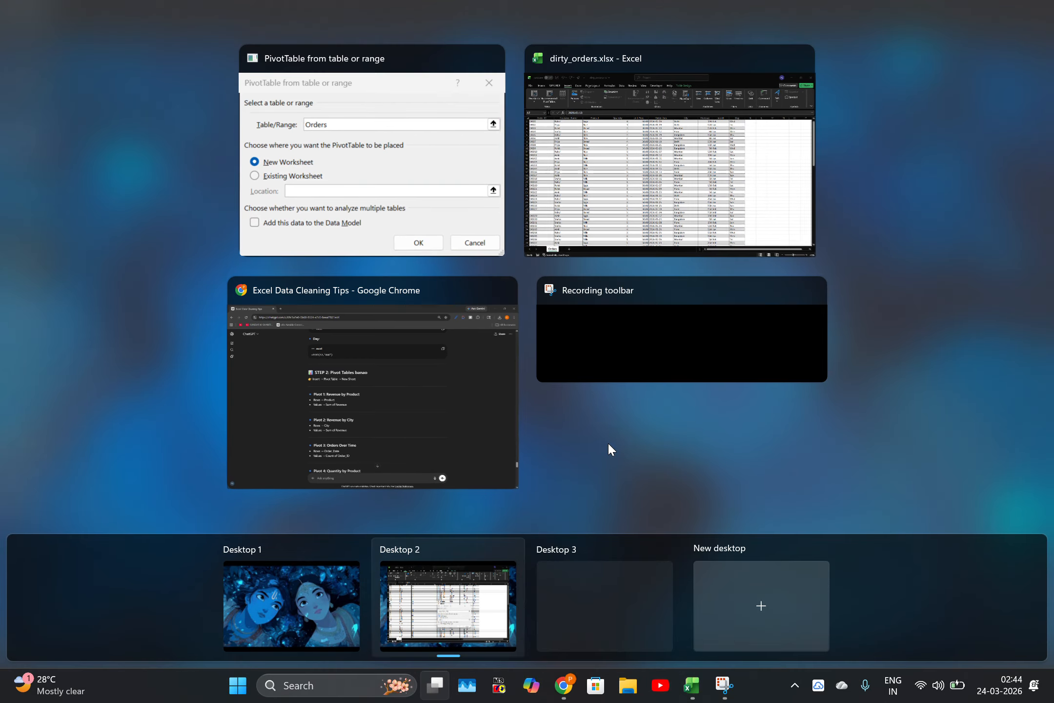
{"action": "left_click", "coordinate": [485, 420]}
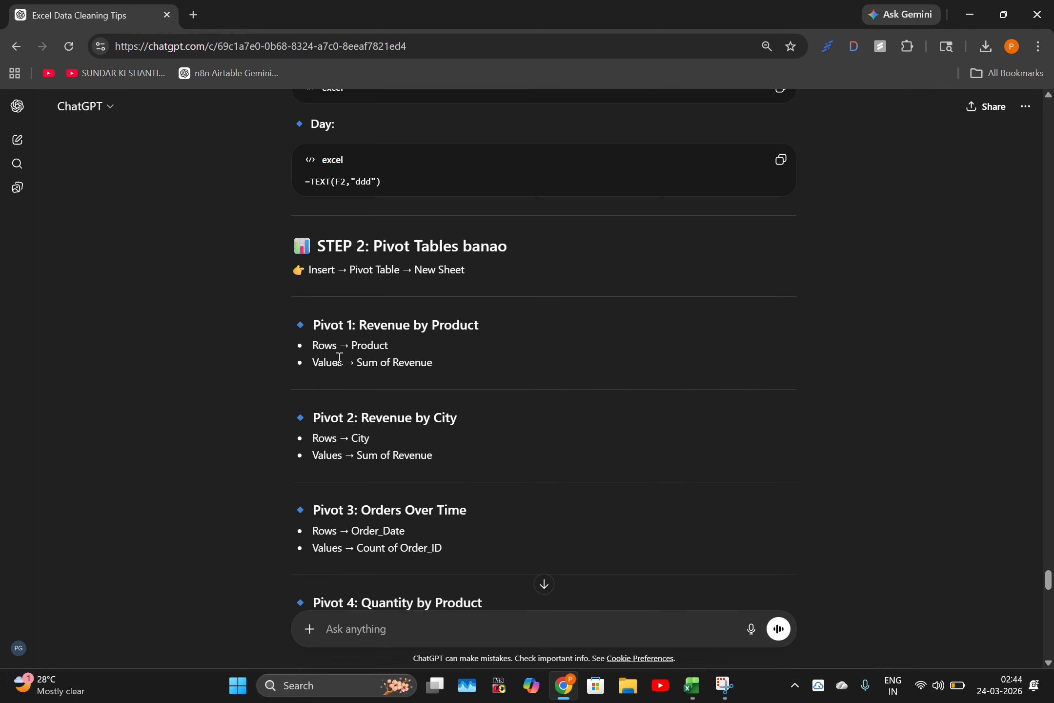
{"action": "scroll", "coordinate": [441, 254], "scroll_direction": "up", "scroll_amount": 3}
{"action": "scroll", "coordinate": [442, 278], "scroll_direction": "down", "scroll_amount": 2}
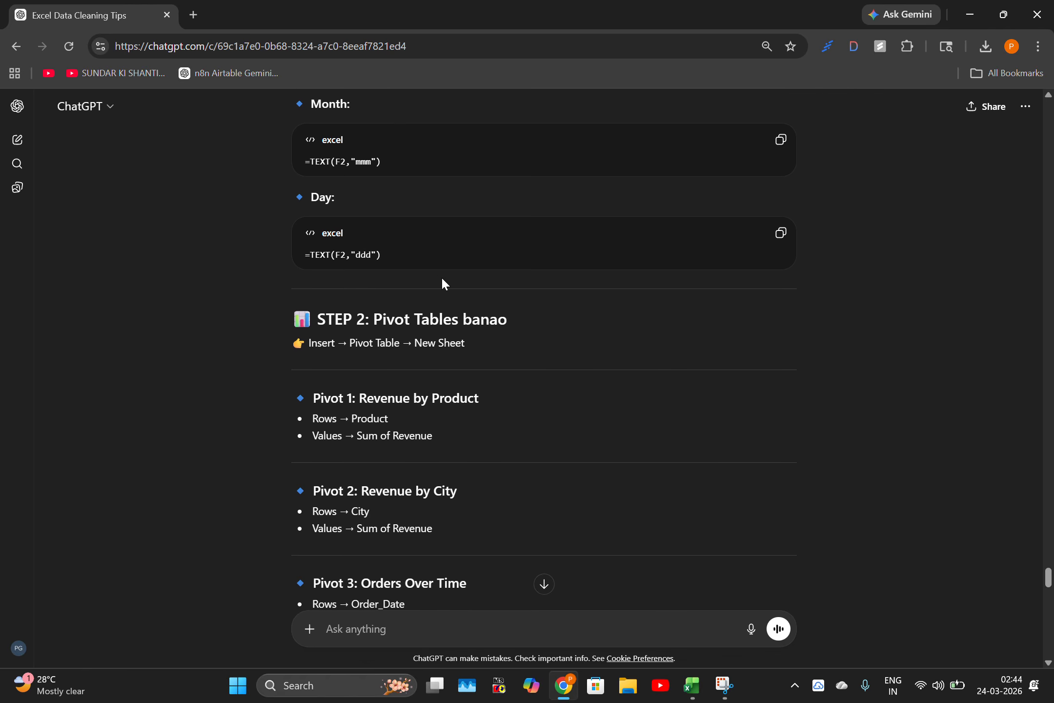
{"action": "scroll", "coordinate": [388, 381], "scroll_direction": "down", "scroll_amount": 2}
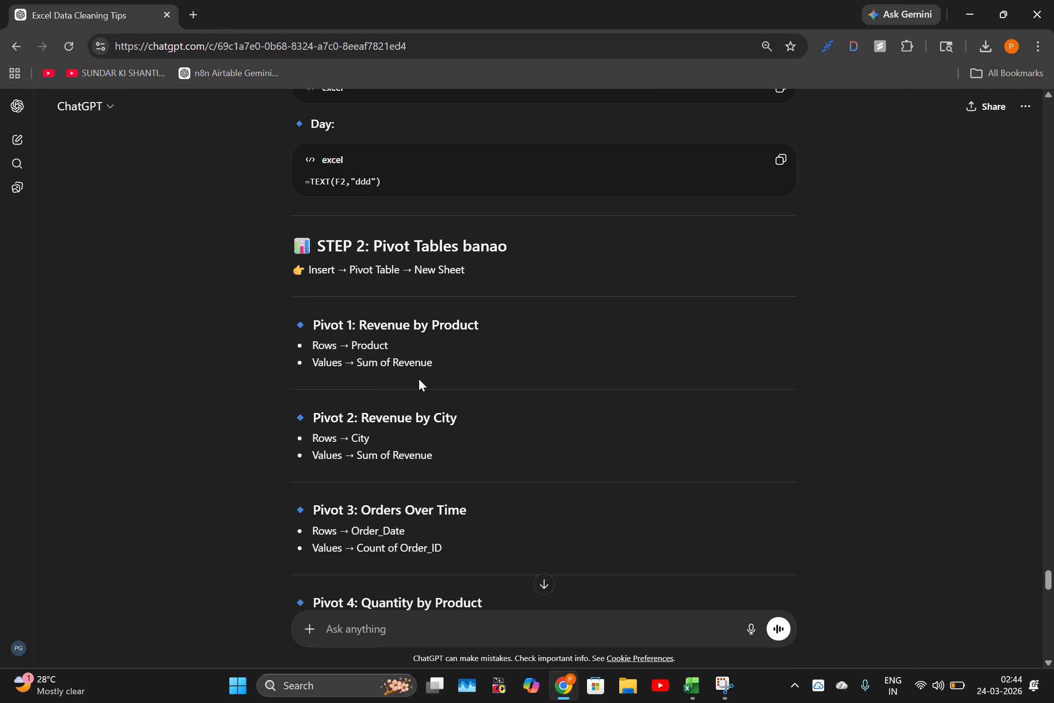
{"action": "key", "text": "super+Tab"}
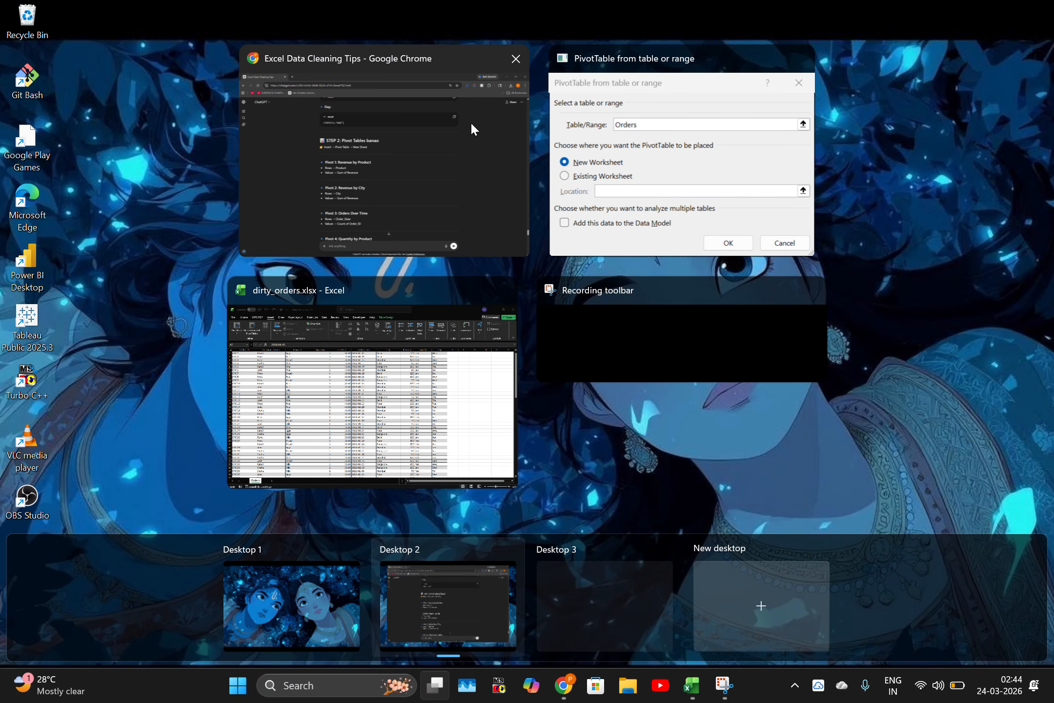
{"action": "left_click", "coordinate": [715, 160]}
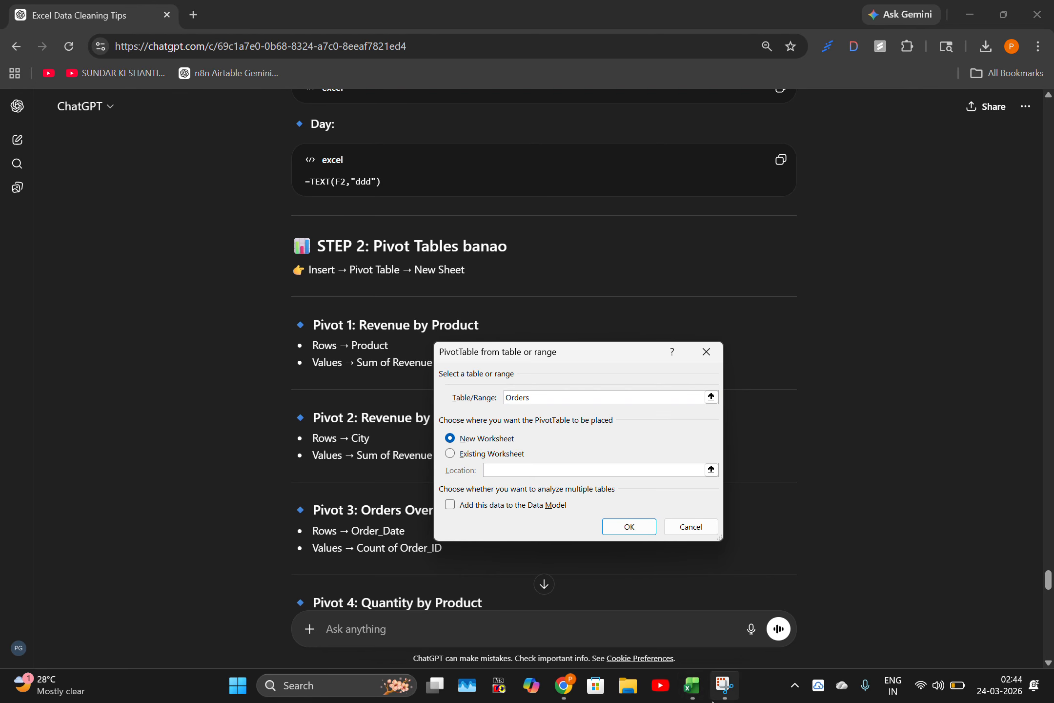
{"action": "left_click", "coordinate": [696, 690]}
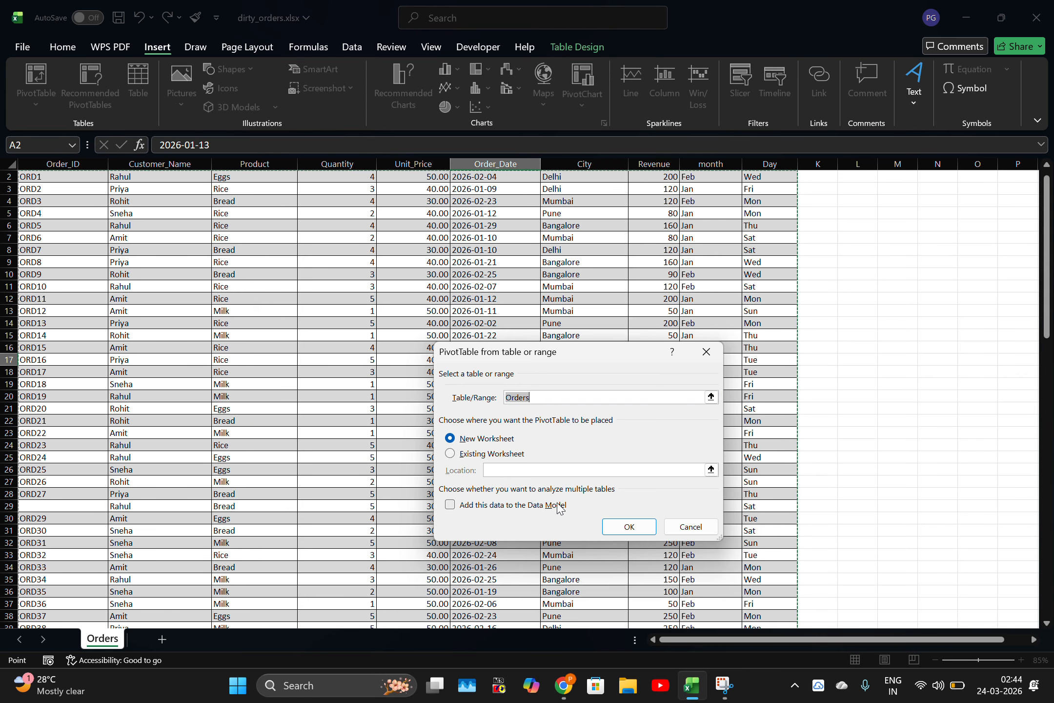
{"action": "left_click", "coordinate": [629, 527]}
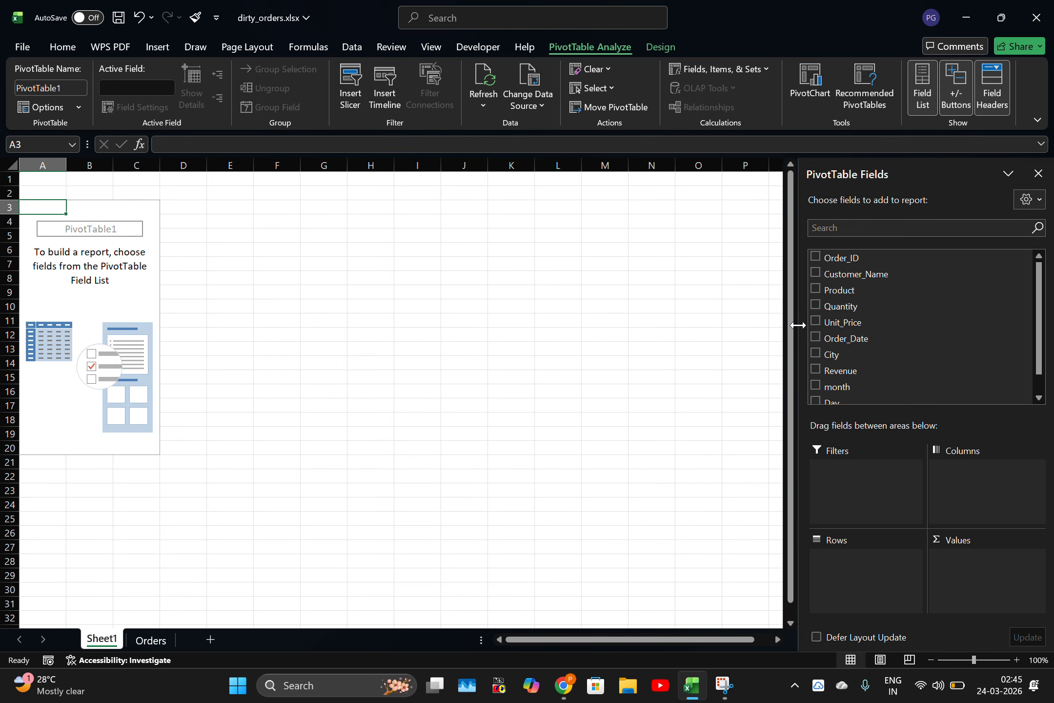
Step: Check the Pivot 1 fields in ChatGPT and build it in Excel with Product as rows and Sum of Revenue as values
{"action": "key", "text": "super+Tab"}
{"action": "left_click", "coordinate": [632, 195]}
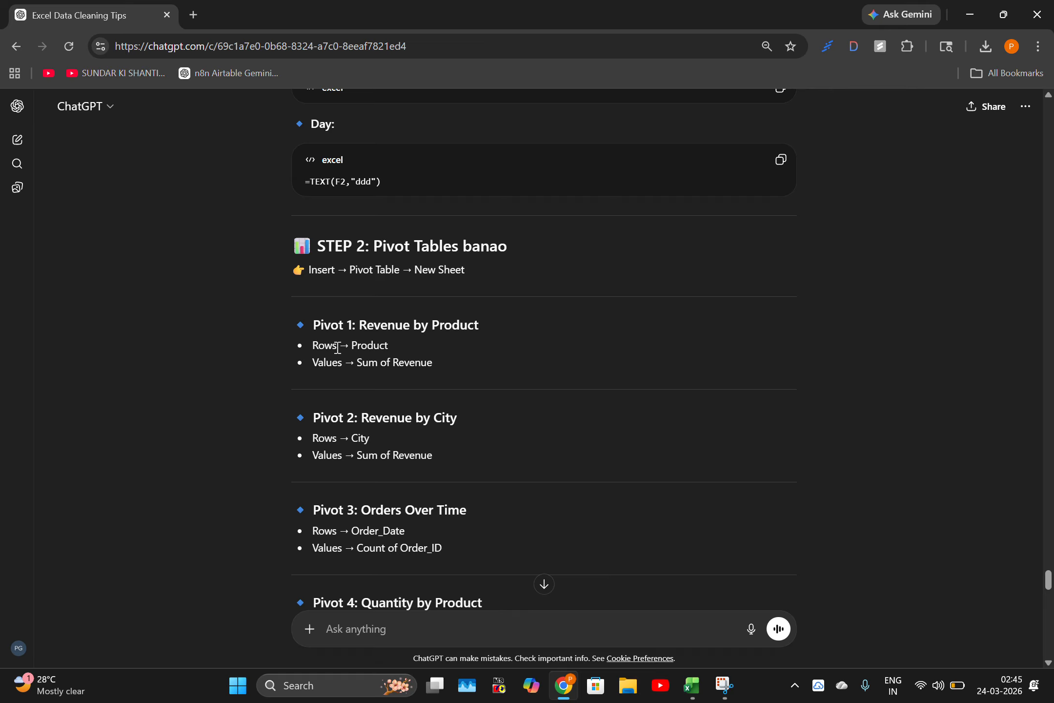
{"action": "key", "text": "super+Tab"}
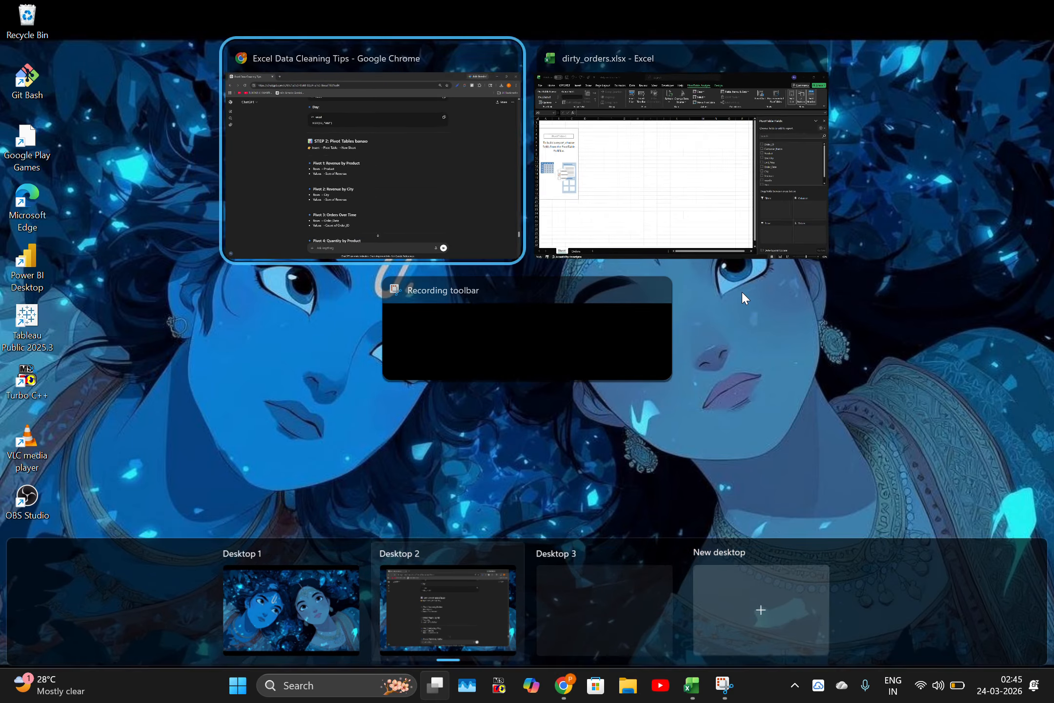
{"action": "left_click", "coordinate": [713, 205]}
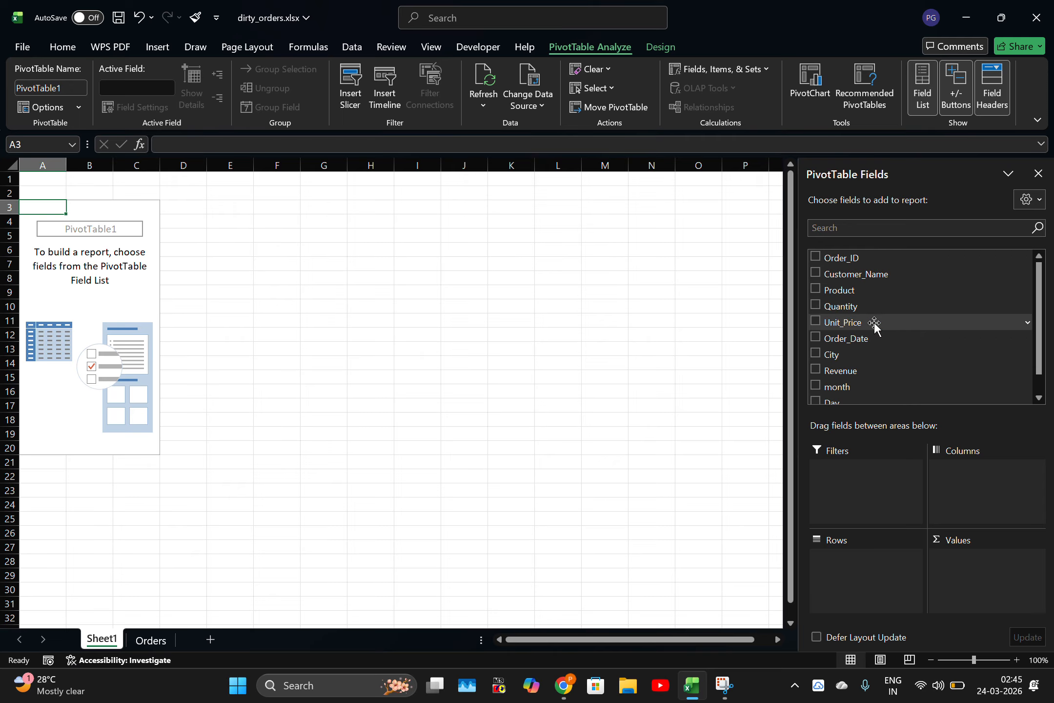
{"action": "left_click_drag", "start_coordinate": [867, 290], "coordinate": [866, 555]}
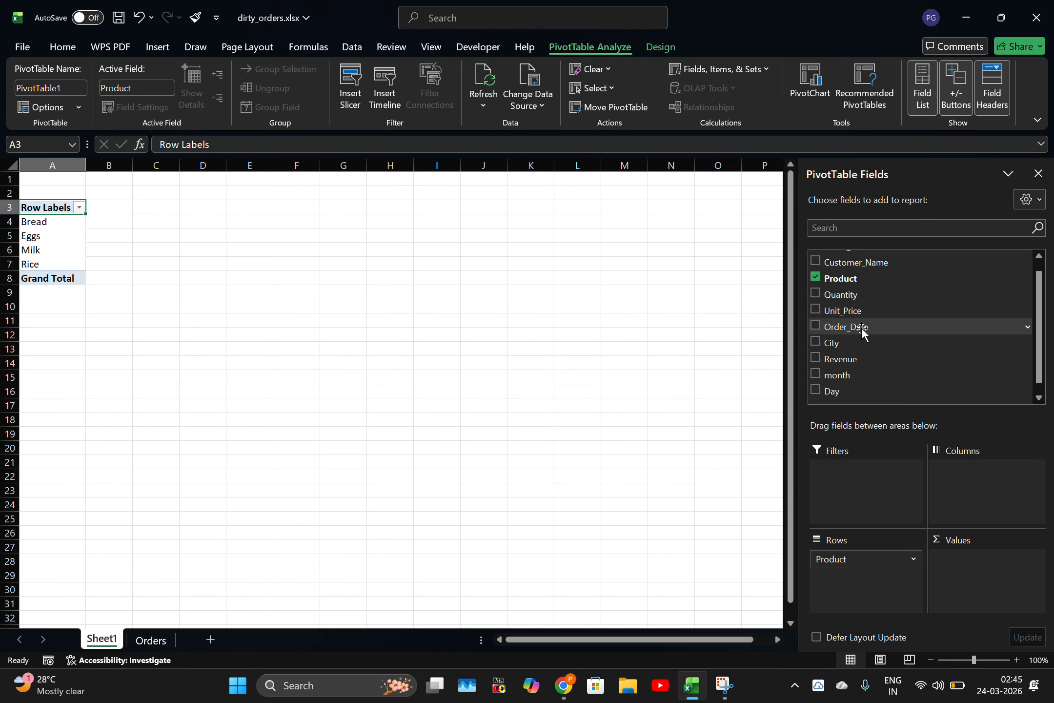
{"action": "left_click_drag", "start_coordinate": [858, 369], "coordinate": [1000, 571]}
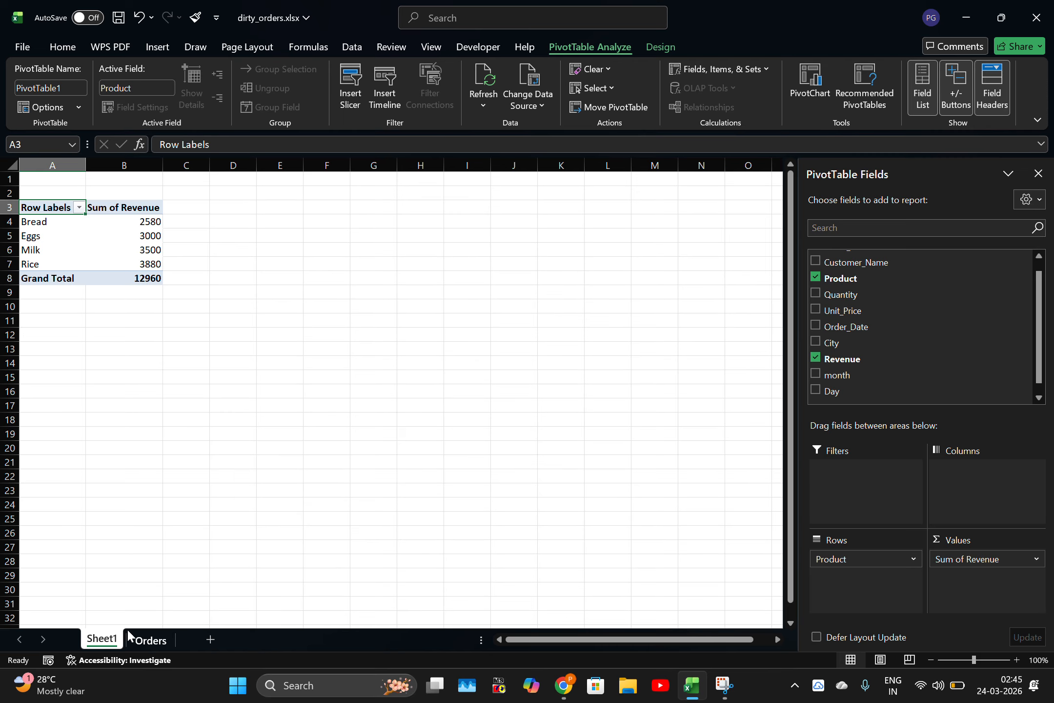
Step: Insert a second PivotTable from the Orders table on a new worksheet
{"action": "left_click", "coordinate": [151, 641]}
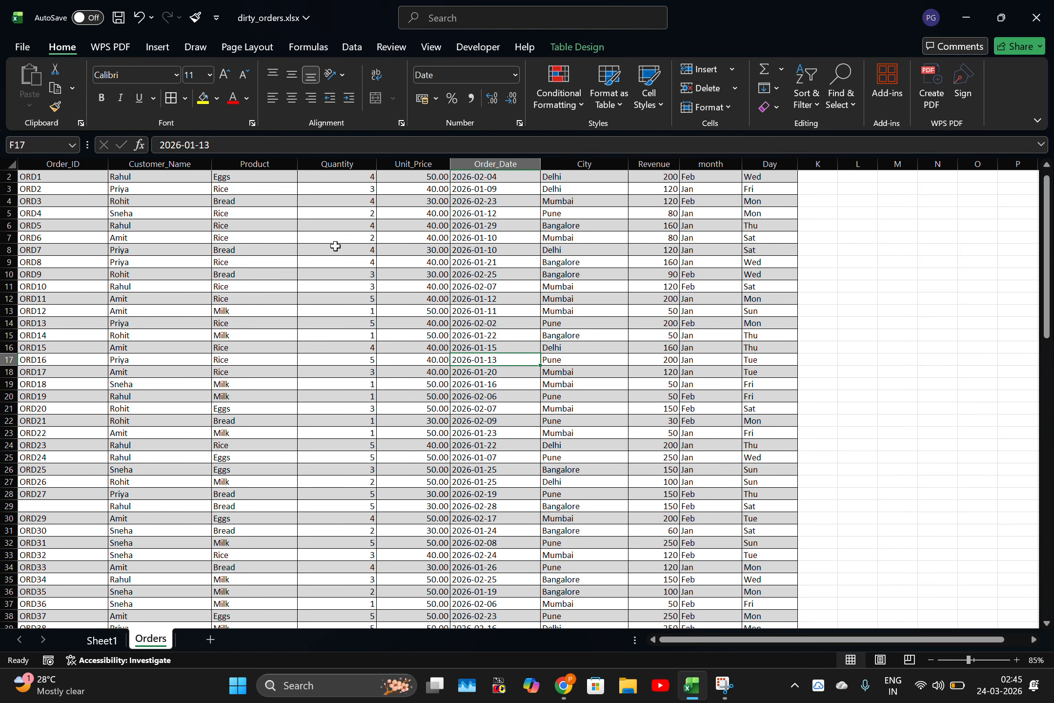
{"action": "left_click", "coordinate": [142, 49]}
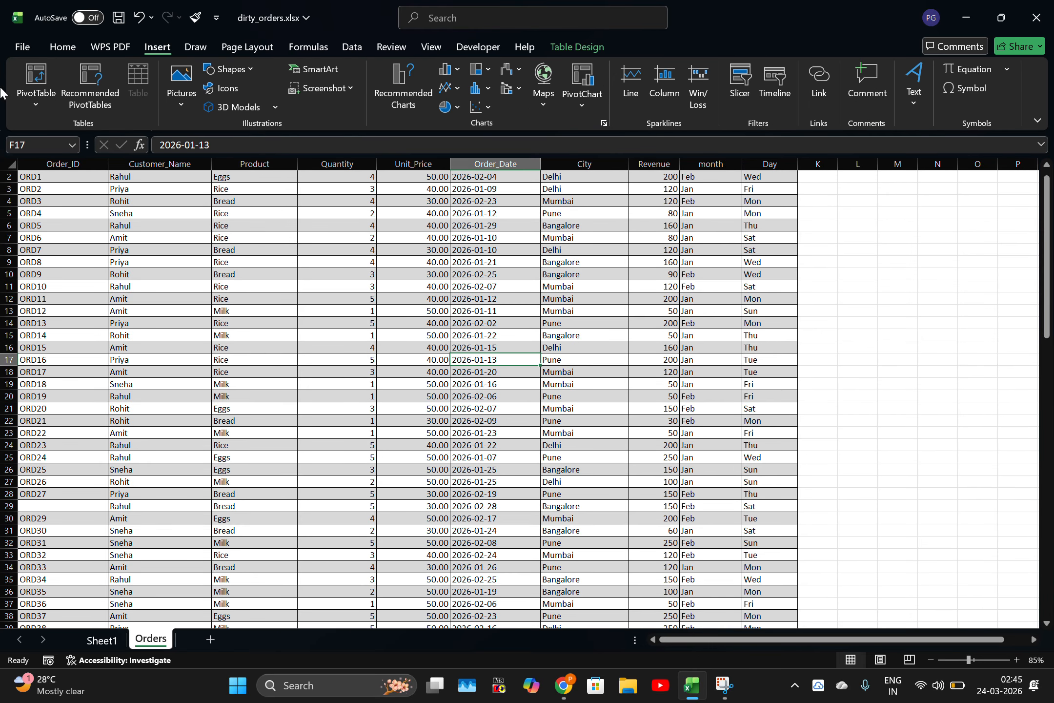
{"action": "left_click", "coordinate": [29, 78]}
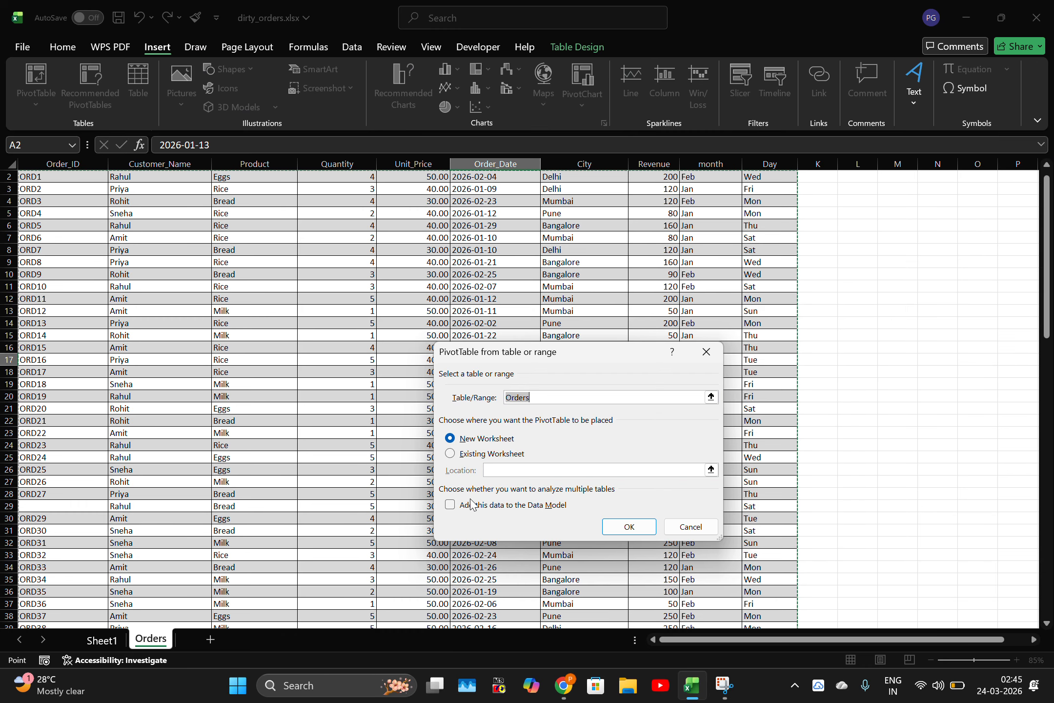
{"action": "left_click", "coordinate": [629, 526]}
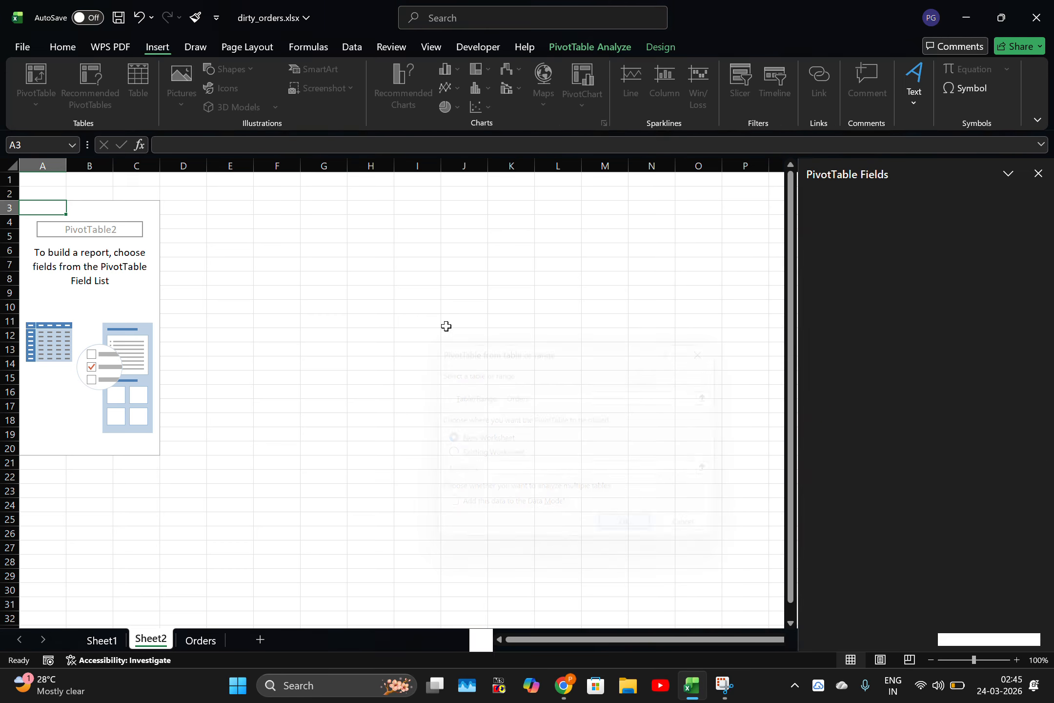
Step: Check the Pivot 2 fields in ChatGPT and build it on Sheet2 with City as rows and Sum of Revenue as values
{"action": "key", "text": "super+Tab"}
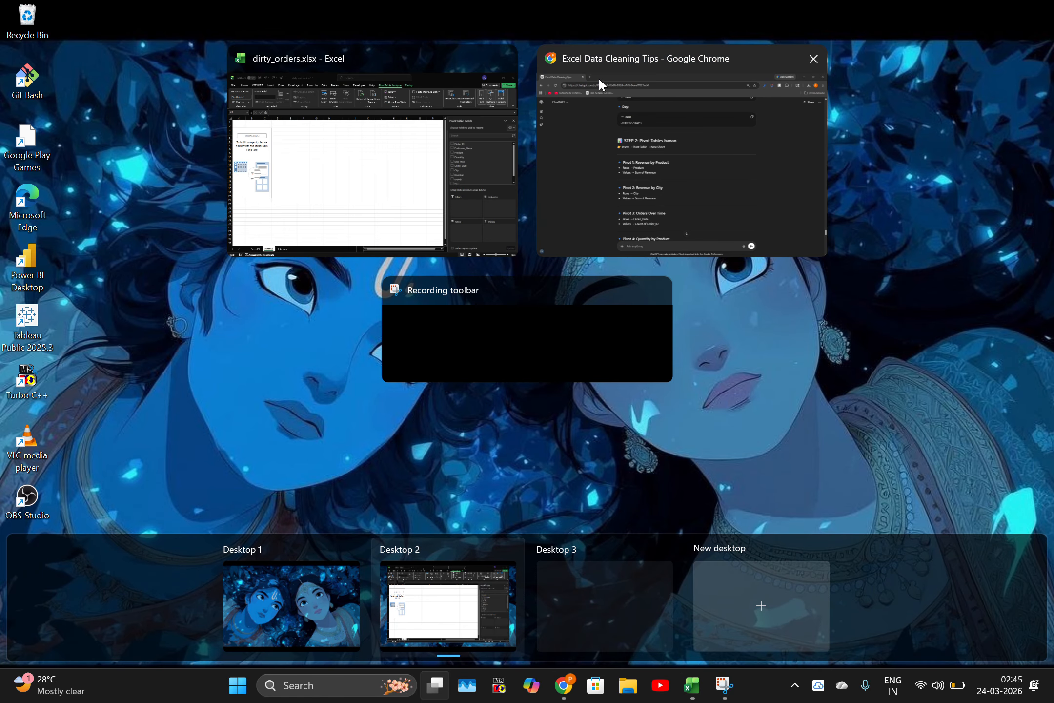
{"action": "left_click", "coordinate": [652, 174]}
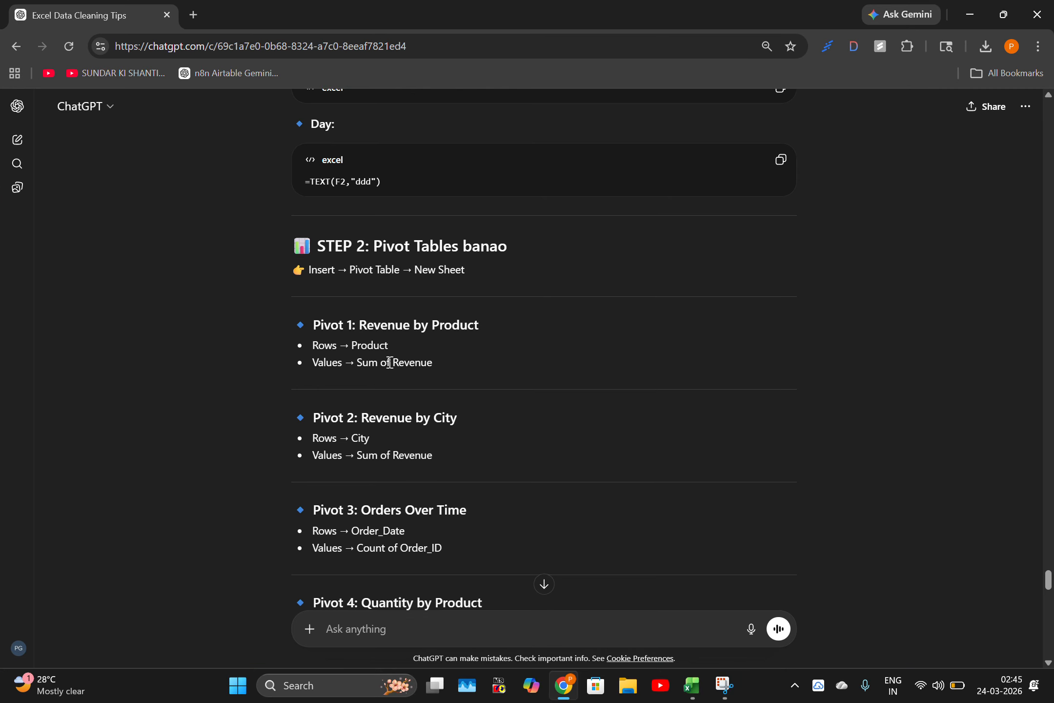
{"action": "scroll", "coordinate": [315, 274], "scroll_direction": "down", "scroll_amount": 3}
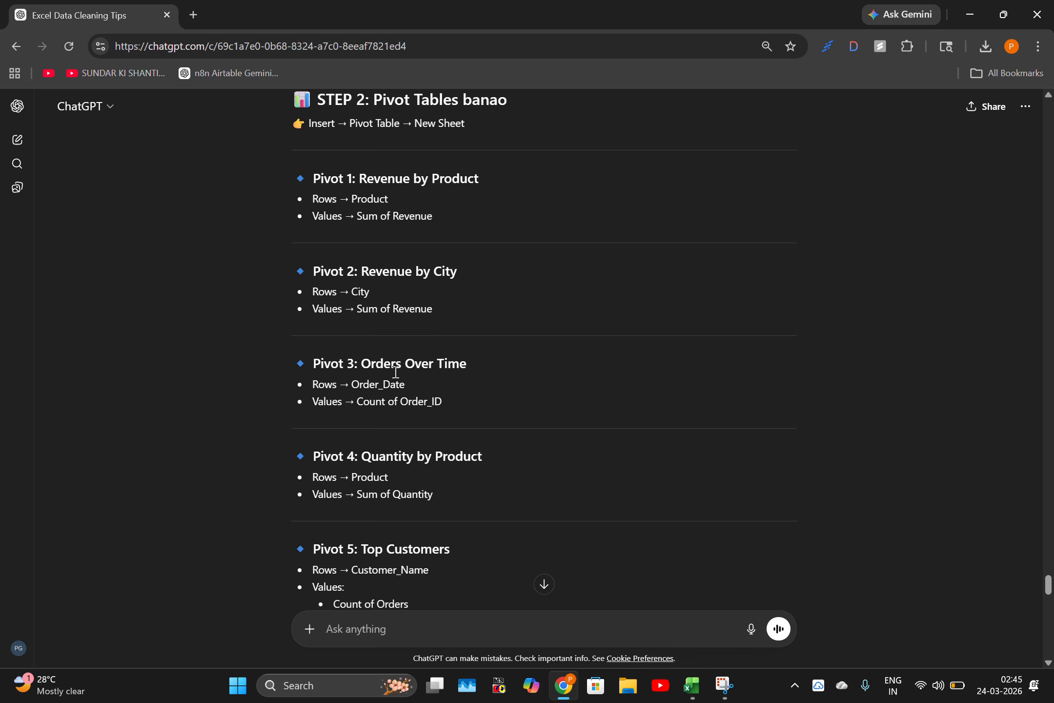
{"action": "key", "text": "super+Tab"}
{"action": "left_click", "coordinate": [591, 205]}
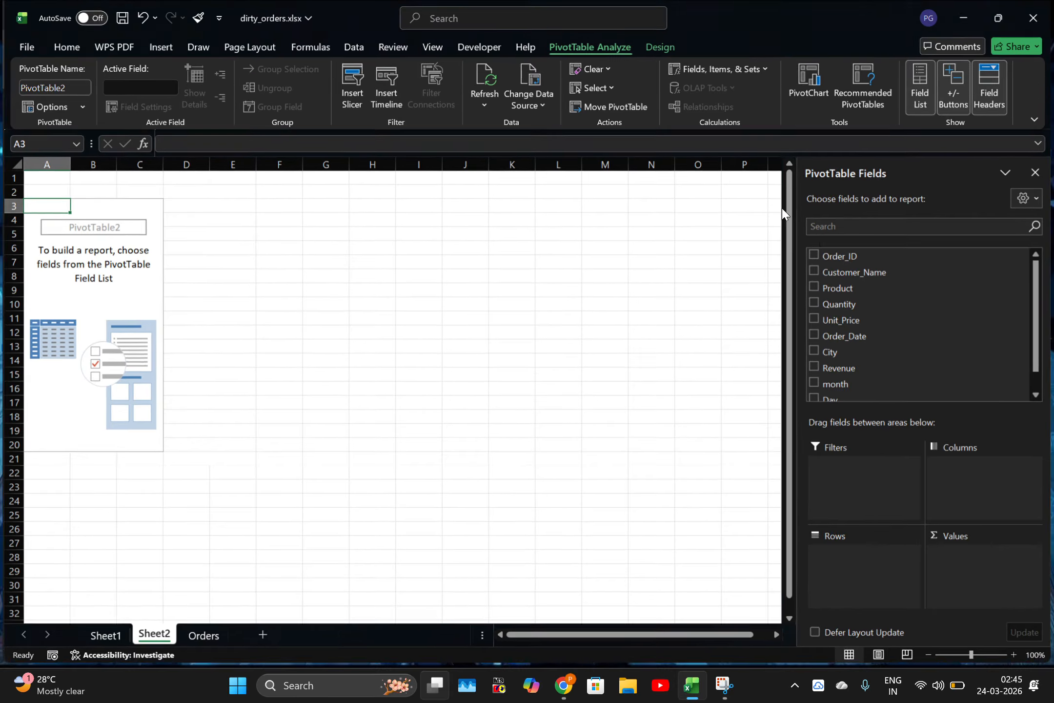
{"action": "left_click_drag", "start_coordinate": [848, 361], "coordinate": [871, 557]}
{"action": "left_click_drag", "start_coordinate": [847, 371], "coordinate": [992, 576]}
Step: Switch to ChatGPT and read the row and value fields required for Pivot 3, Orders Over Time
{"action": "key", "text": "super+Tab"}
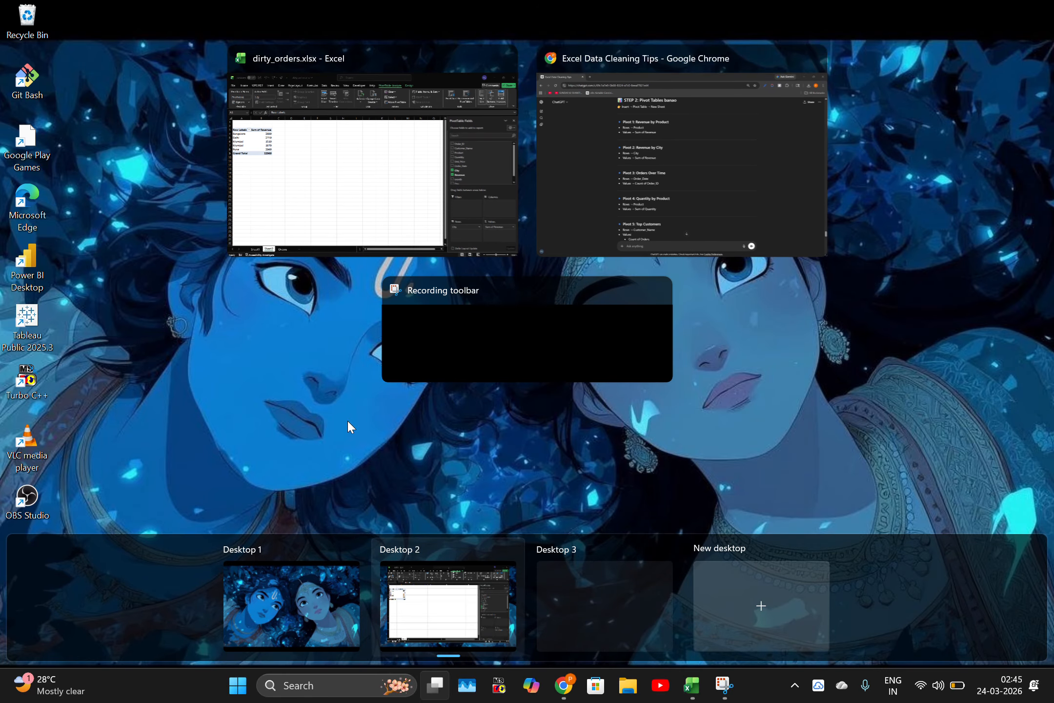
{"action": "left_click", "coordinate": [666, 161]}
{"action": "scroll", "coordinate": [330, 360], "scroll_direction": "down", "scroll_amount": 3}
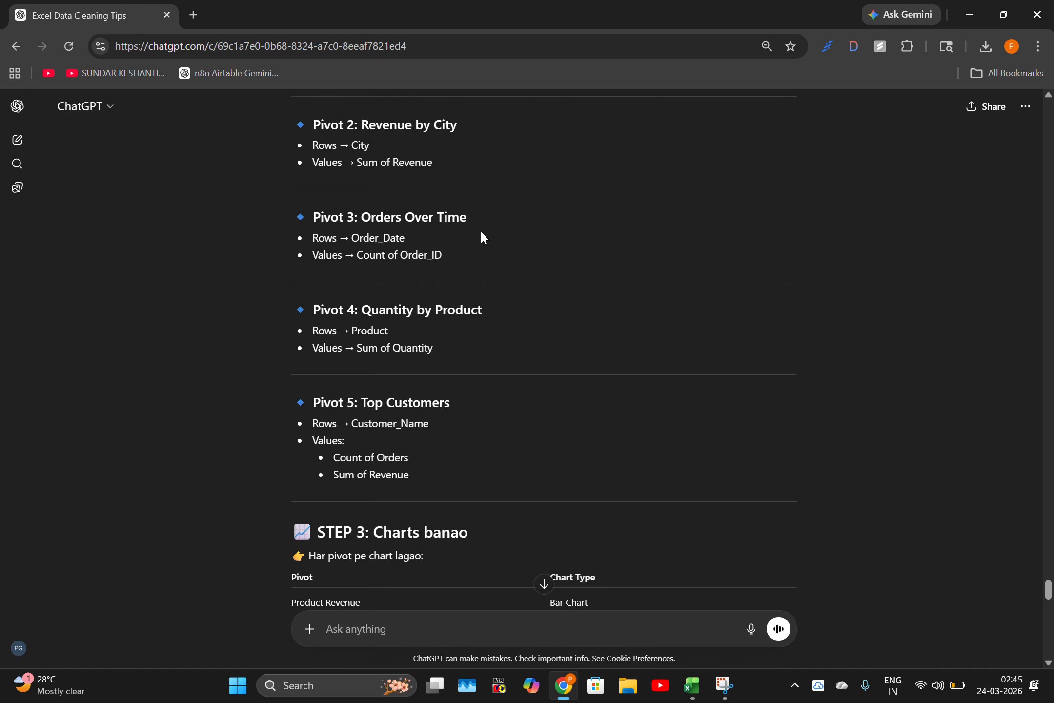
Step: Switch to the dirty_orders.xlsx workbook in Excel and insert a PivotTable from the Orders table on a new worksheet
{"action": "key", "text": "super+Tab"}
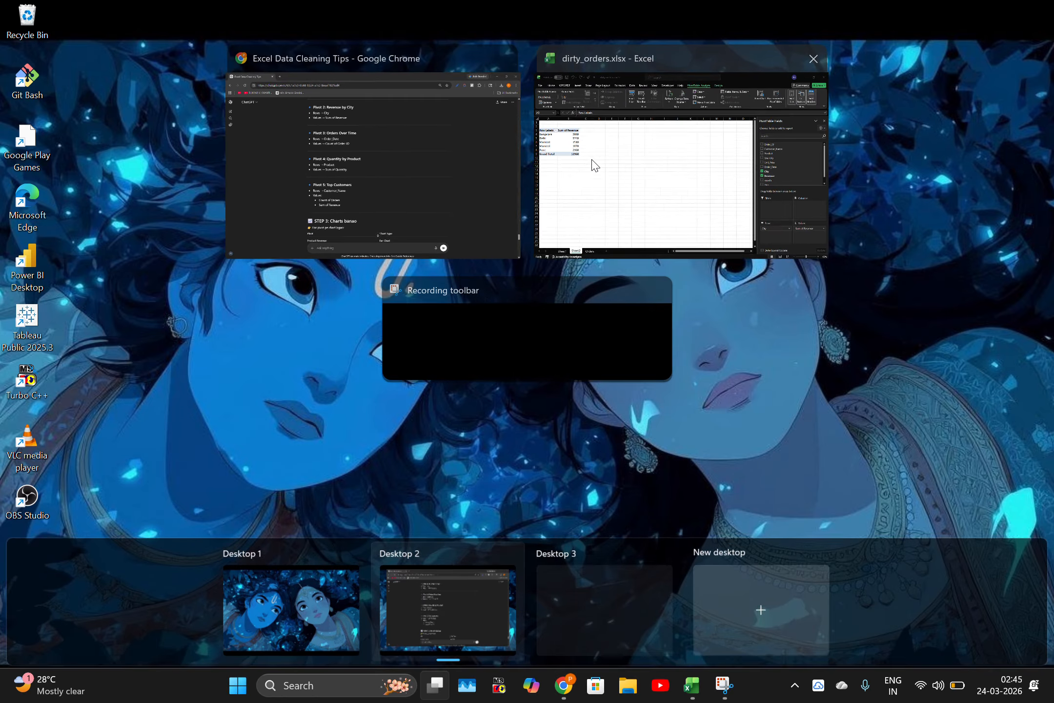
{"action": "left_click", "coordinate": [722, 177]}
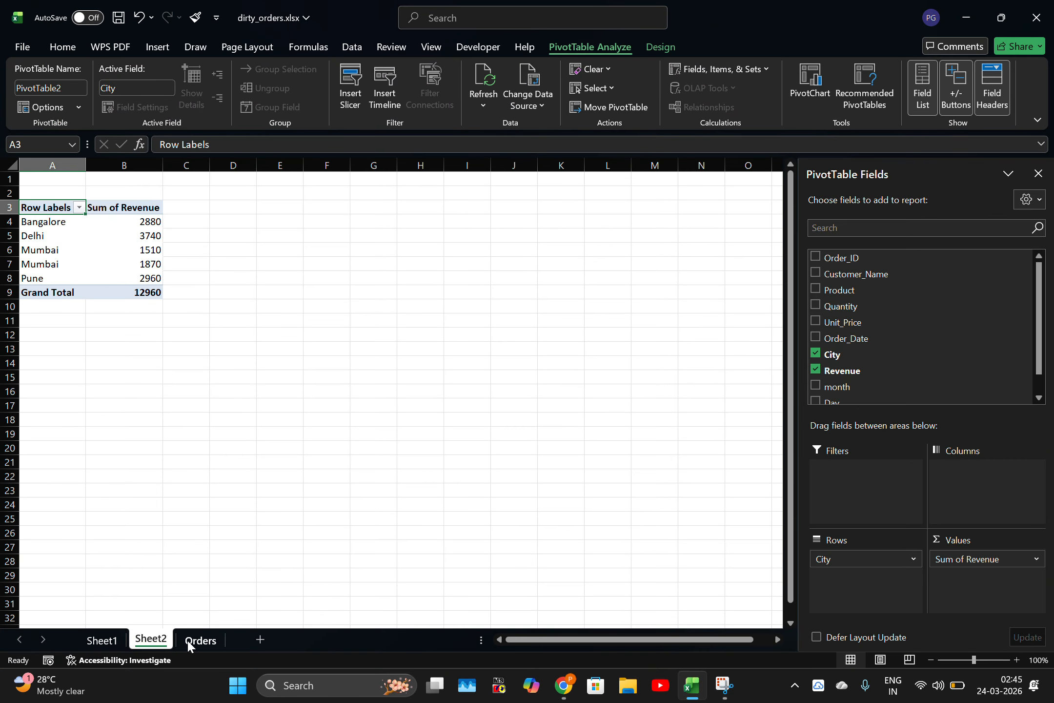
{"action": "left_click", "coordinate": [199, 640]}
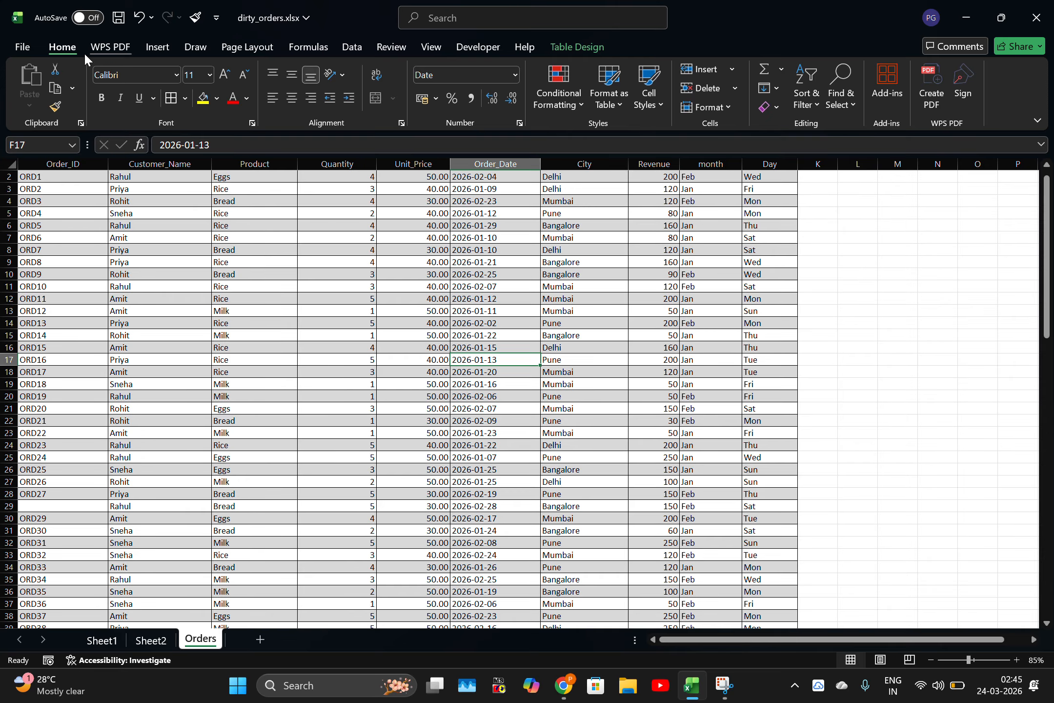
{"action": "left_click", "coordinate": [155, 53]}
{"action": "left_click", "coordinate": [35, 104]}
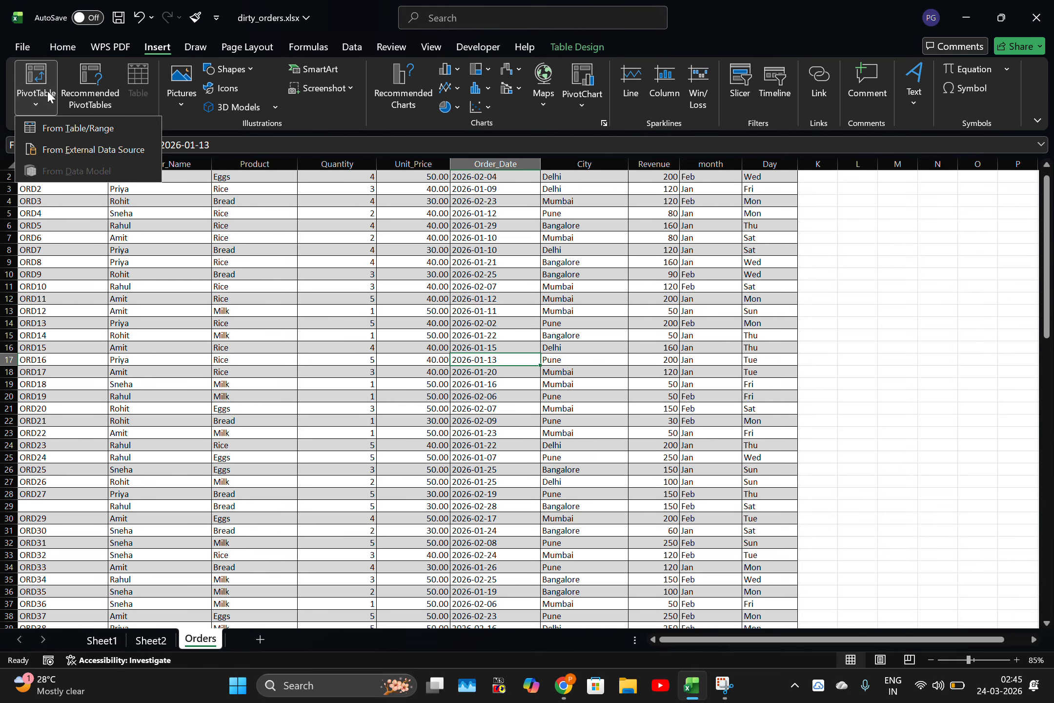
{"action": "left_click", "coordinate": [66, 134]}
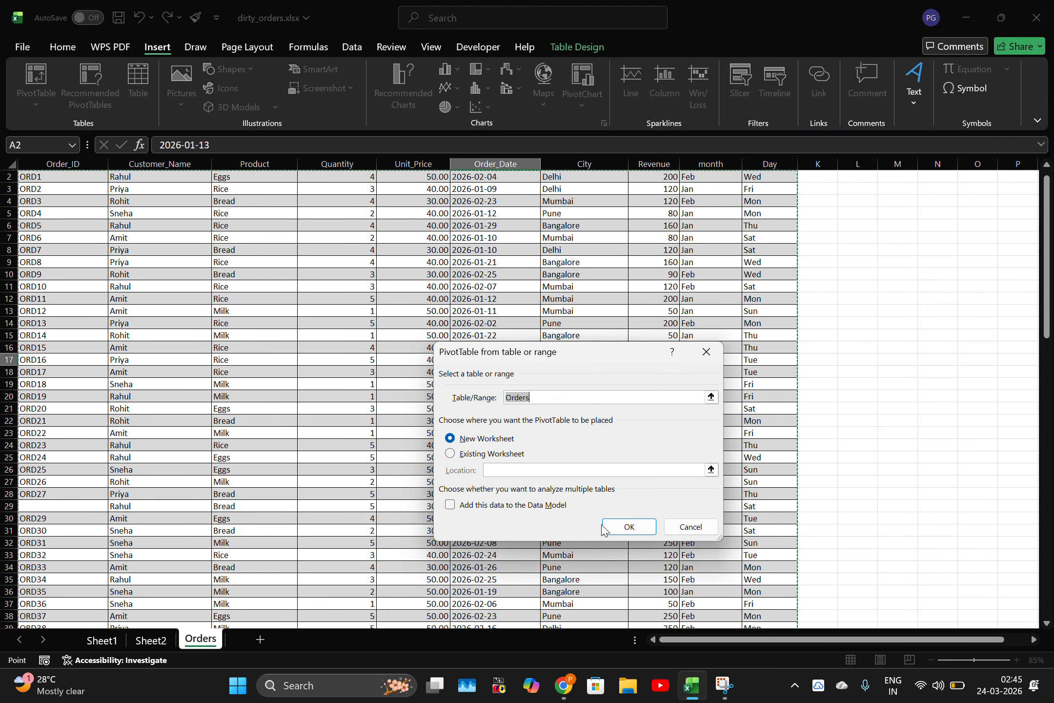
{"action": "left_click", "coordinate": [612, 529]}
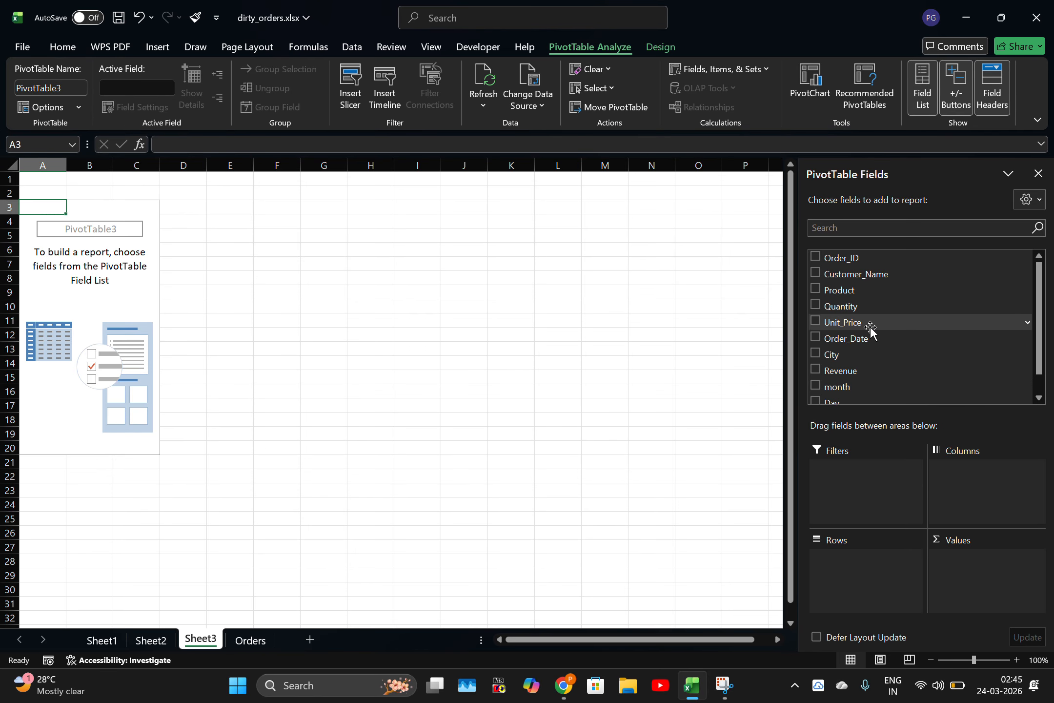
Step: Lay out the new PivotTable with Order_Date as rows and the count of Order_ID as values, checking the Pivot 3 specification in ChatGPT
{"action": "left_click_drag", "start_coordinate": [869, 339], "coordinate": [887, 575]}
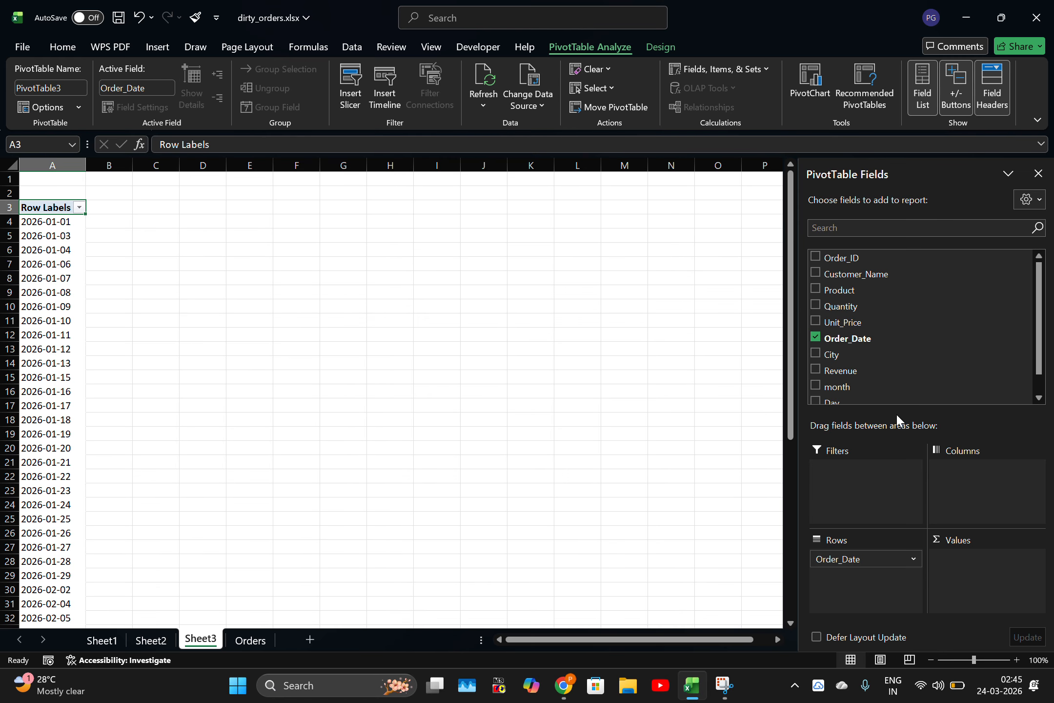
{"action": "scroll", "coordinate": [919, 295], "scroll_direction": "down", "scroll_amount": 1}
{"action": "key", "text": "super+Tab"}
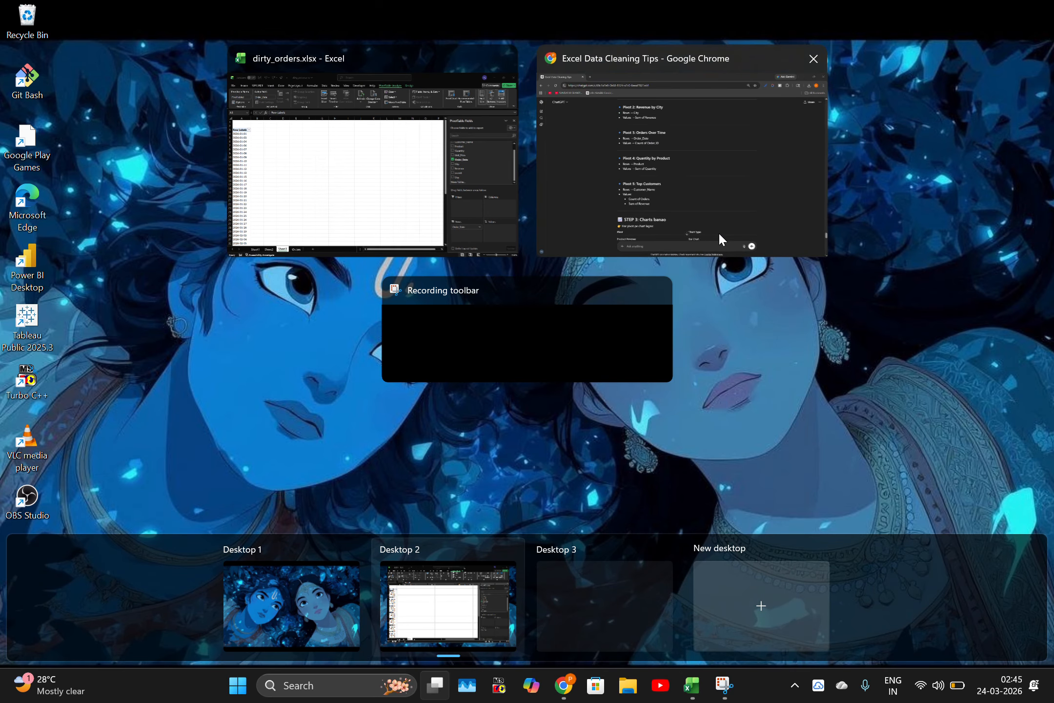
{"action": "left_click", "coordinate": [718, 232]}
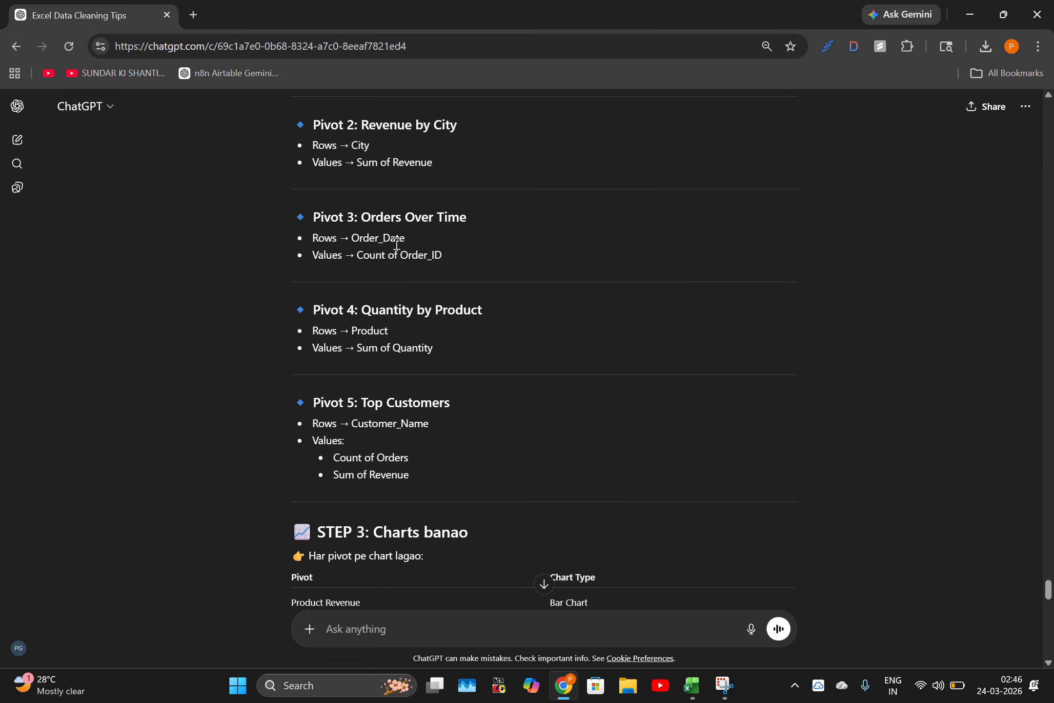
{"action": "key", "text": "super+Tab"}
{"action": "left_click", "coordinate": [654, 179]}
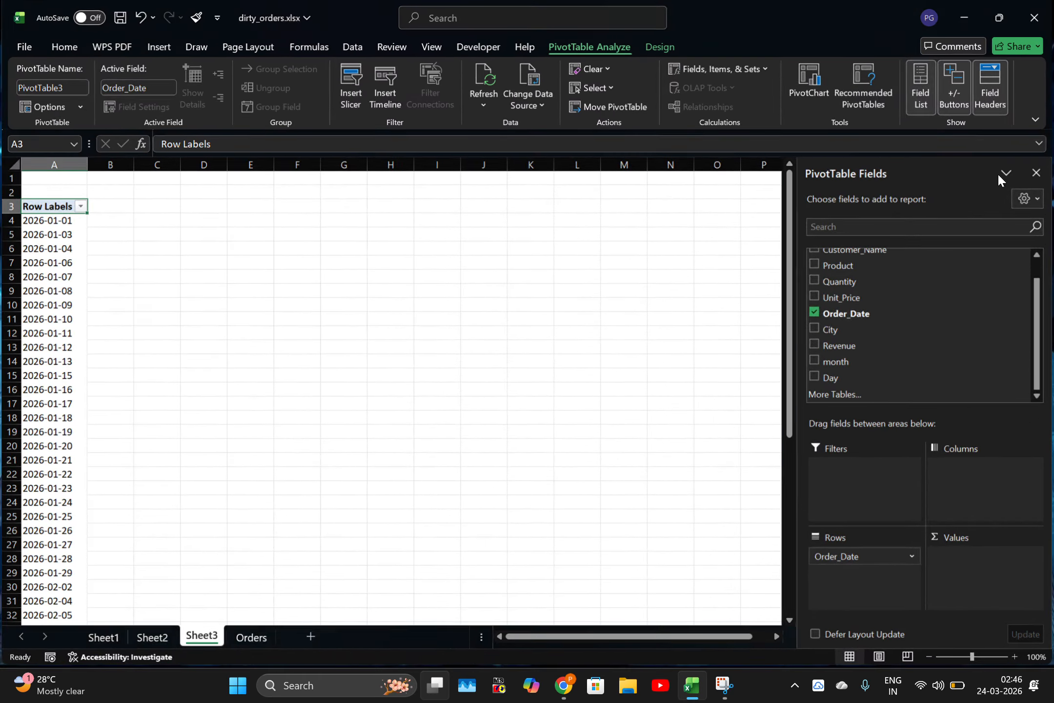
{"action": "scroll", "coordinate": [837, 273], "scroll_direction": "up", "scroll_amount": 1}
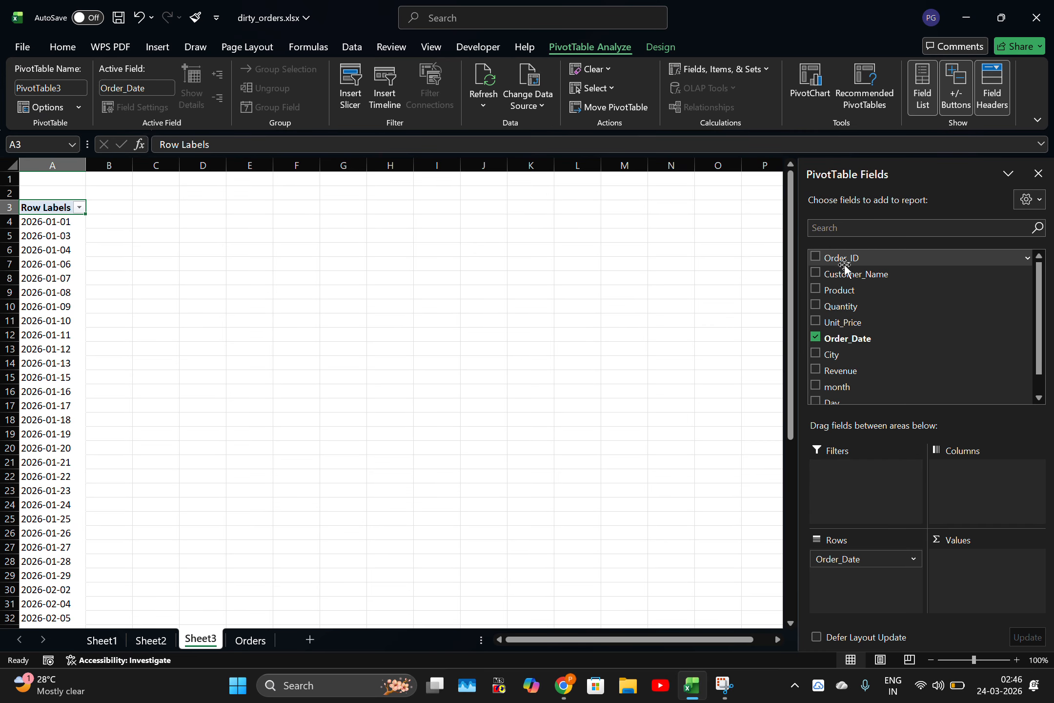
{"action": "left_click_drag", "start_coordinate": [837, 257], "coordinate": [965, 551]}
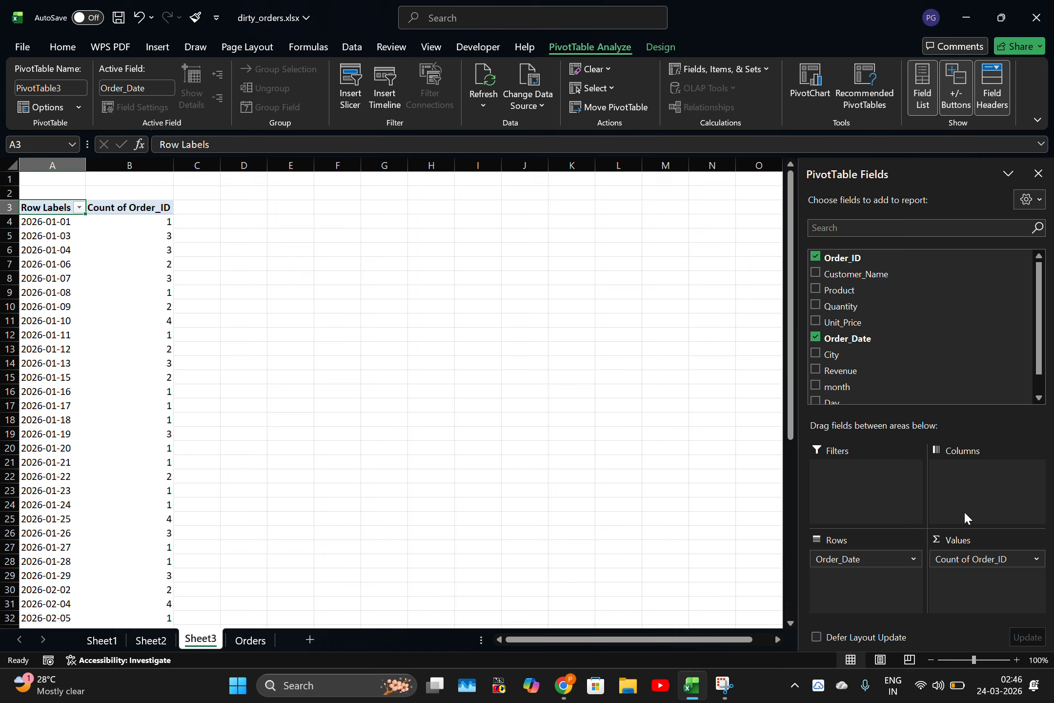
Step: Check which calculation summarizes the Order_ID values in the Value Field Settings
{"action": "left_click", "coordinate": [1039, 560]}
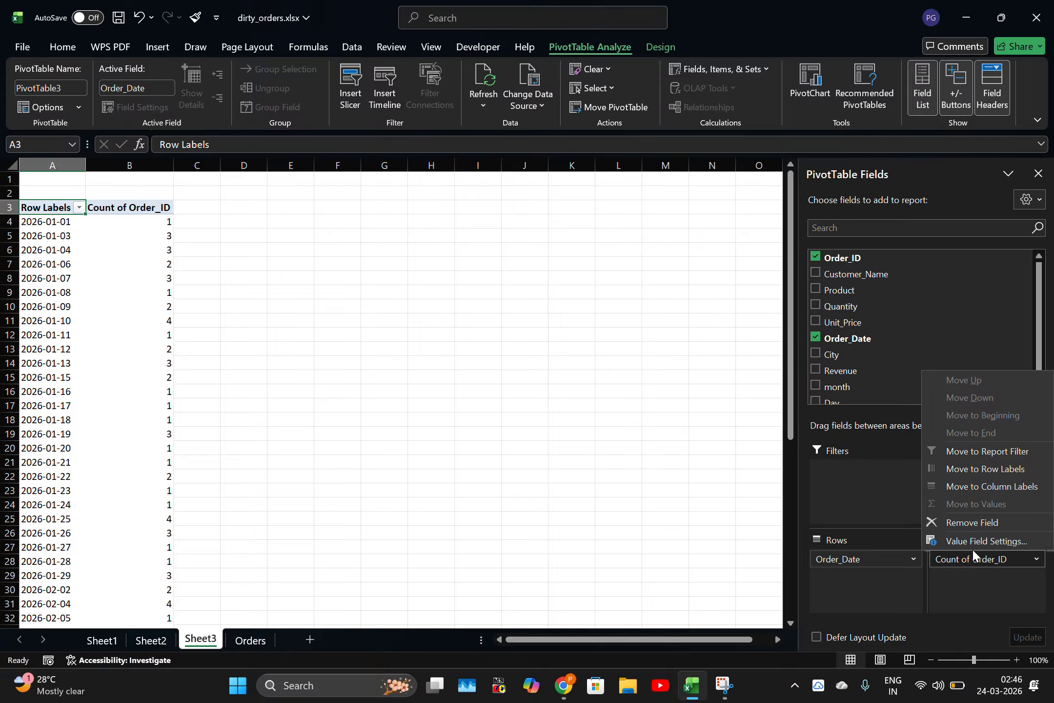
{"action": "left_click", "coordinate": [986, 540]}
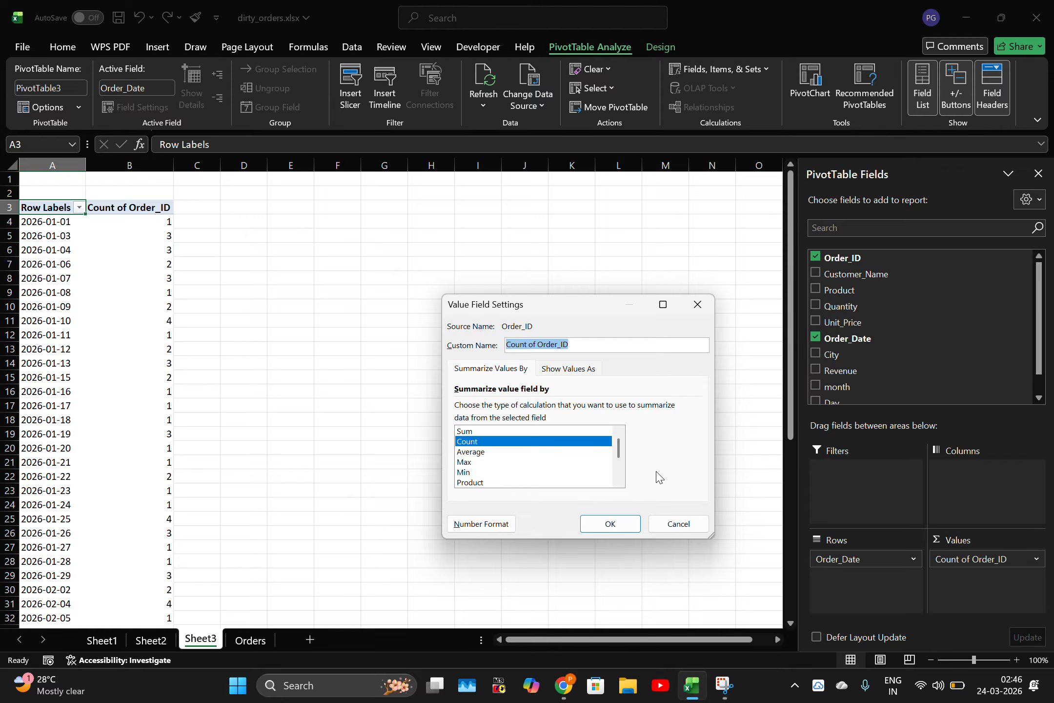
{"action": "left_click", "coordinate": [697, 304]}
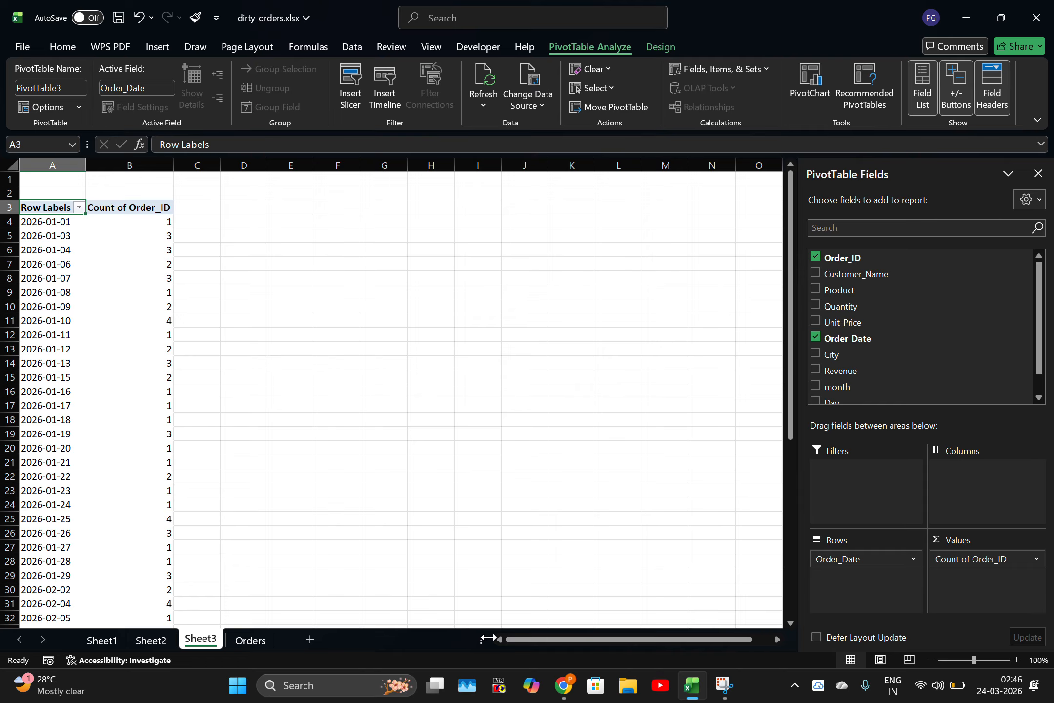
Step: Read the Pivot 4 specification in ChatGPT and, back in Excel, insert another PivotTable from the Orders table on a new worksheet
{"action": "key", "text": "super+Tab"}
{"action": "left_click", "coordinate": [686, 141]}
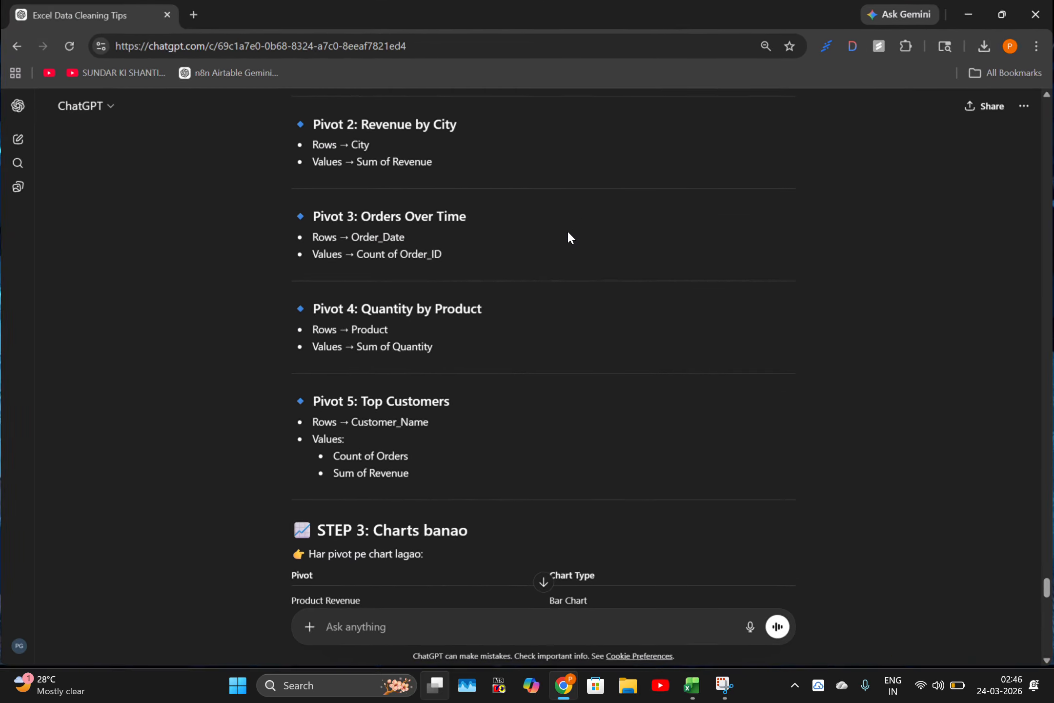
{"action": "scroll", "coordinate": [468, 332], "scroll_direction": "down", "scroll_amount": 1}
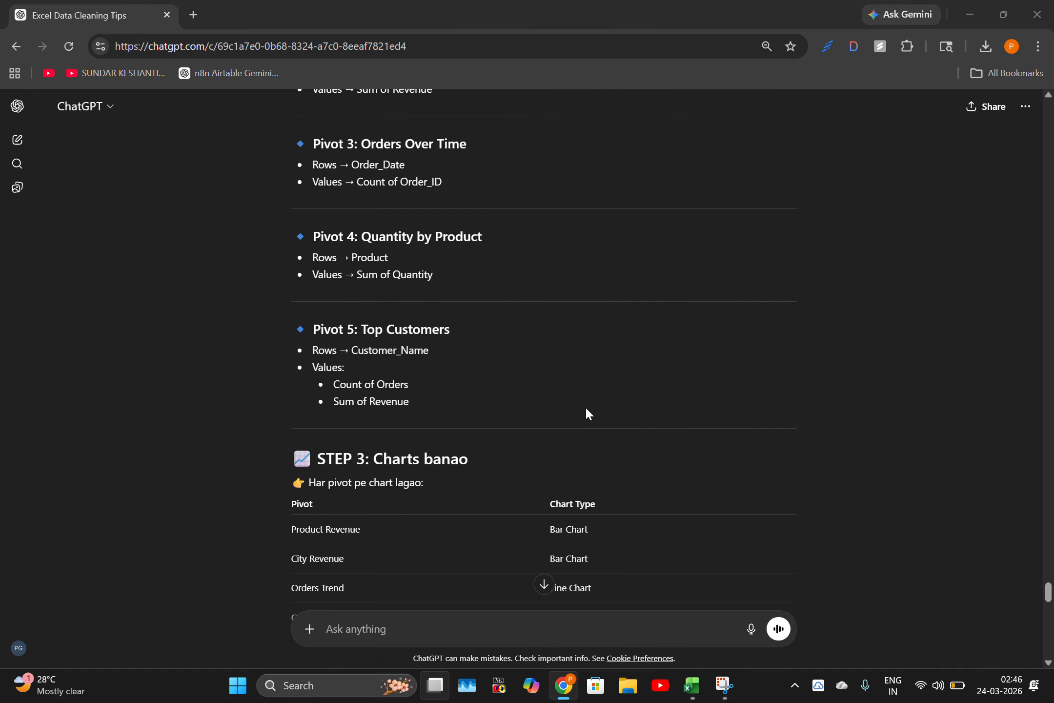
{"action": "key", "text": "super+Tab"}
{"action": "left_click", "coordinate": [682, 204]}
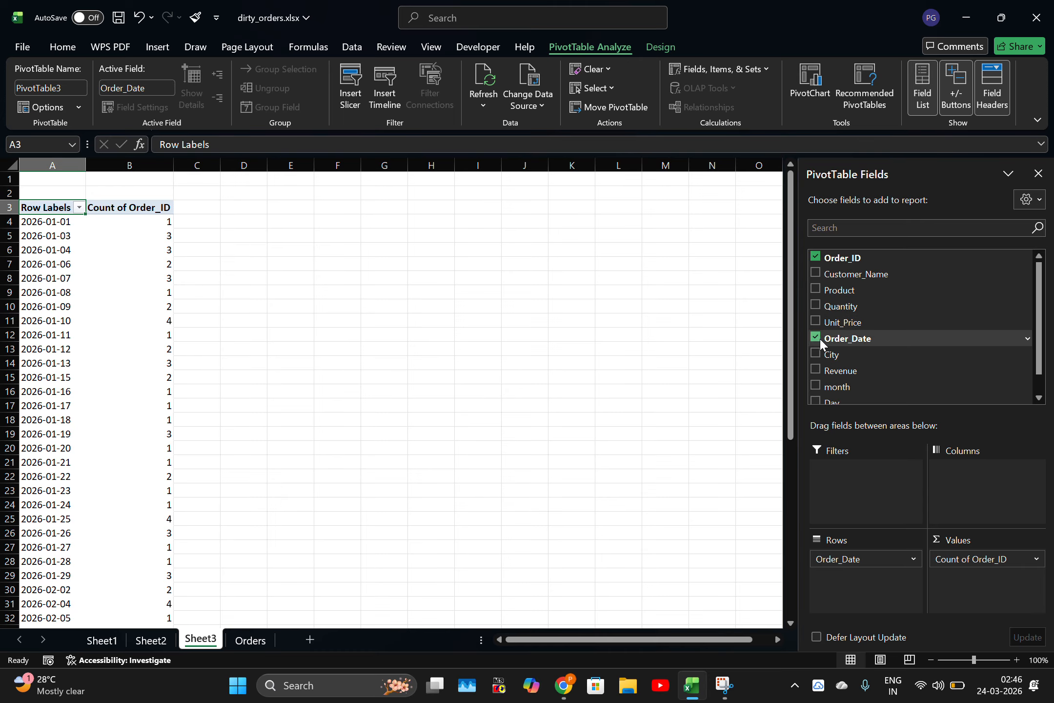
{"action": "left_click", "coordinate": [263, 642]}
{"action": "left_click", "coordinate": [472, 335]}
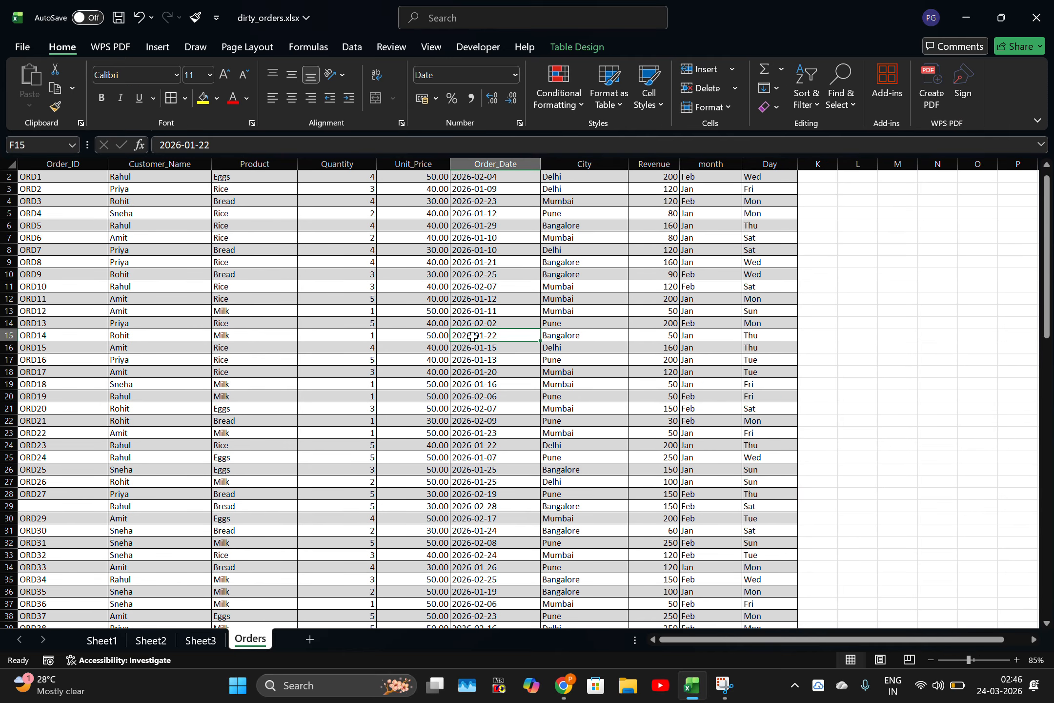
{"action": "left_click", "coordinate": [169, 46]}
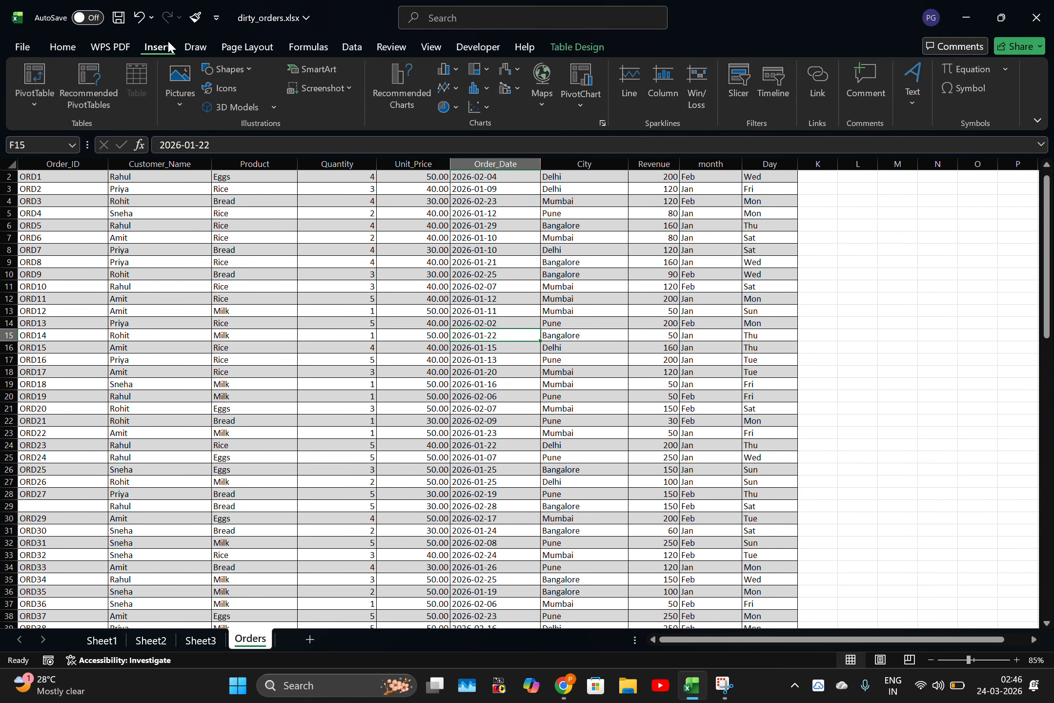
{"action": "left_click", "coordinate": [44, 93]}
{"action": "left_click", "coordinate": [62, 128]}
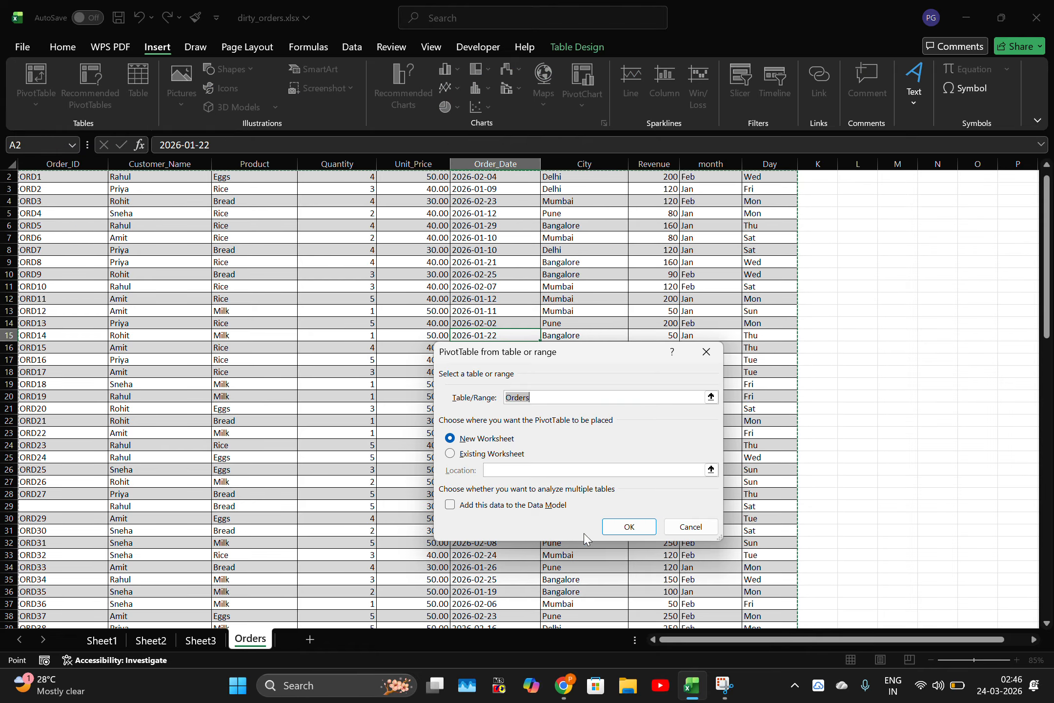
{"action": "left_click", "coordinate": [628, 527]}
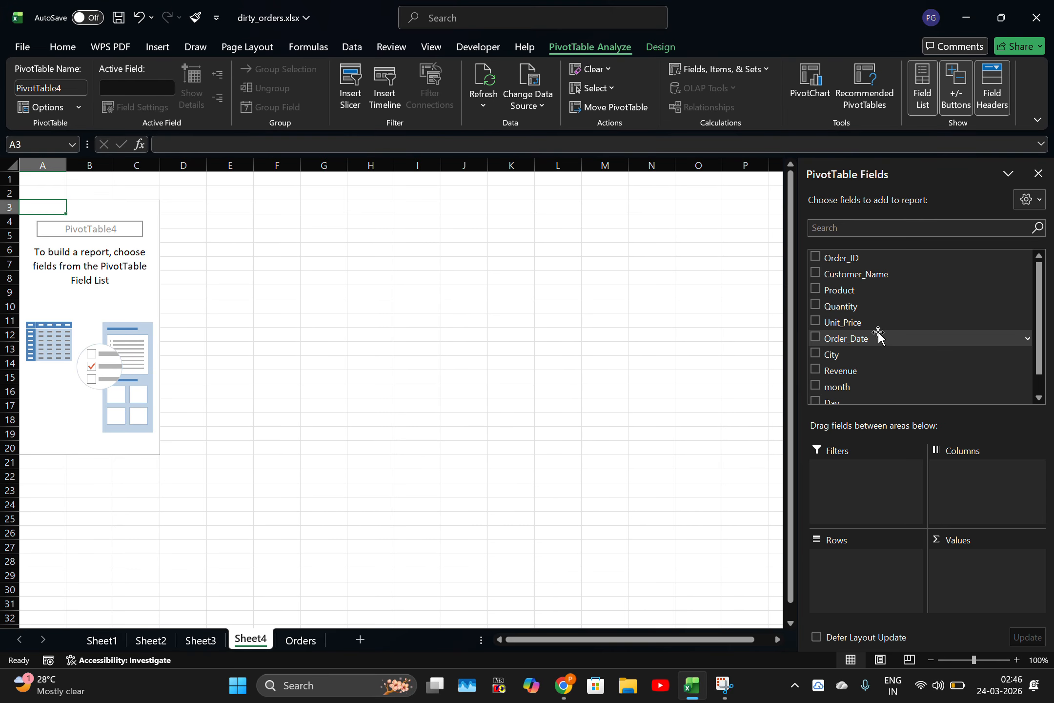
Step: Lay out the PivotTable with Product as rows and Count of Product as values, taking Quantity out of the rows
{"action": "left_click_drag", "start_coordinate": [873, 307], "coordinate": [877, 582]}
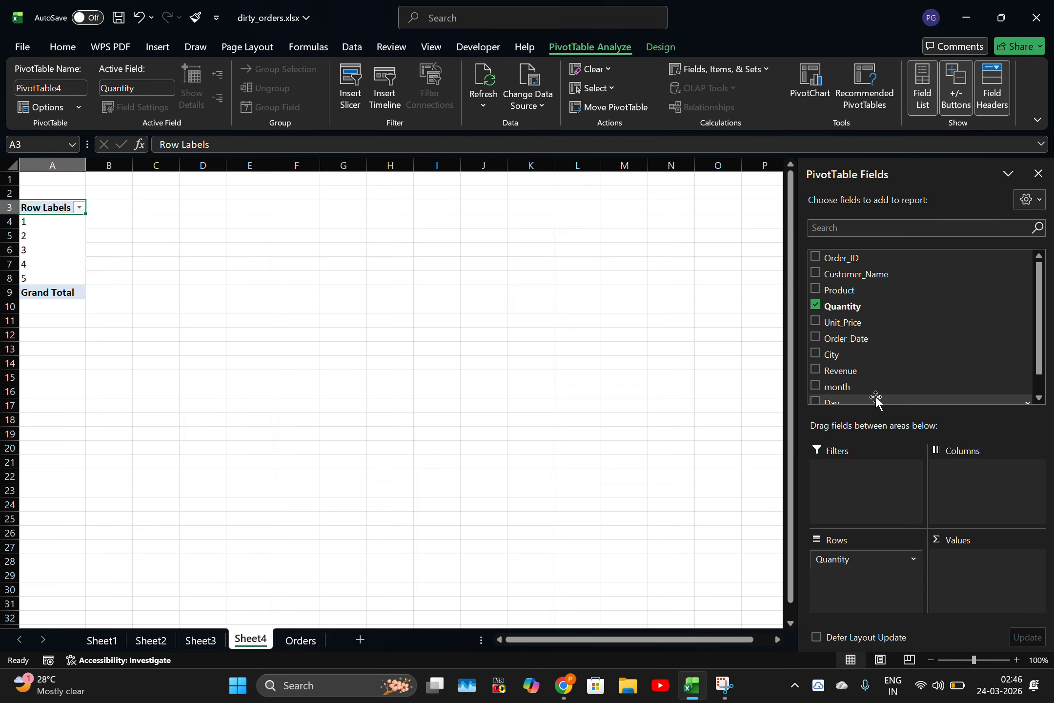
{"action": "left_click_drag", "start_coordinate": [857, 295], "coordinate": [969, 566]}
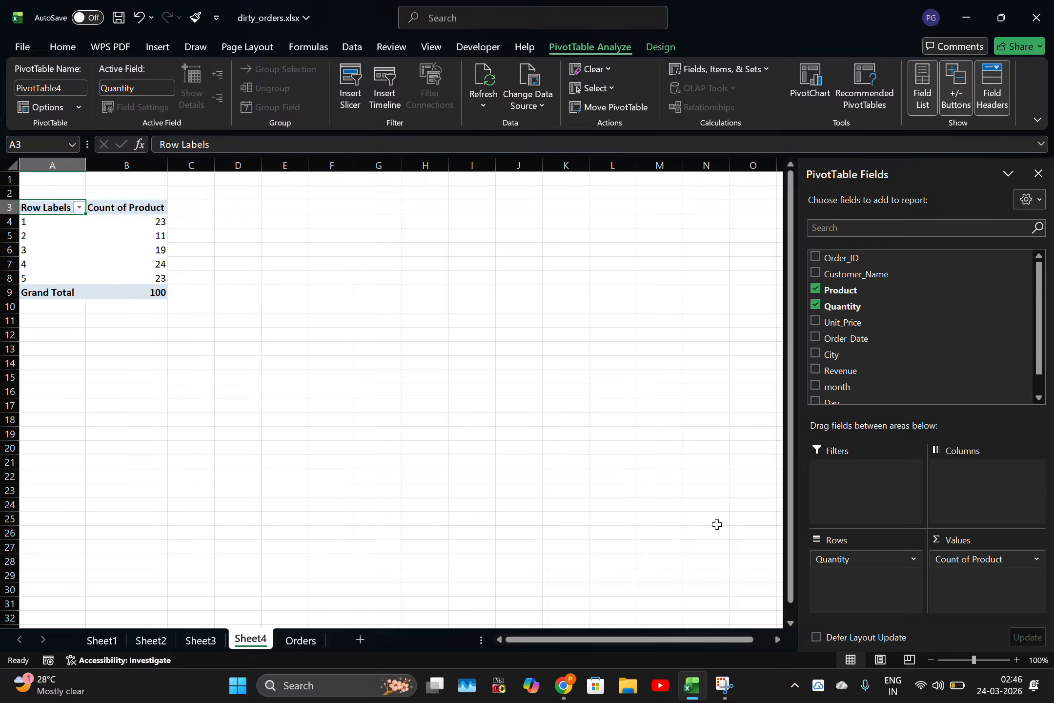
{"action": "left_click", "coordinate": [910, 561]}
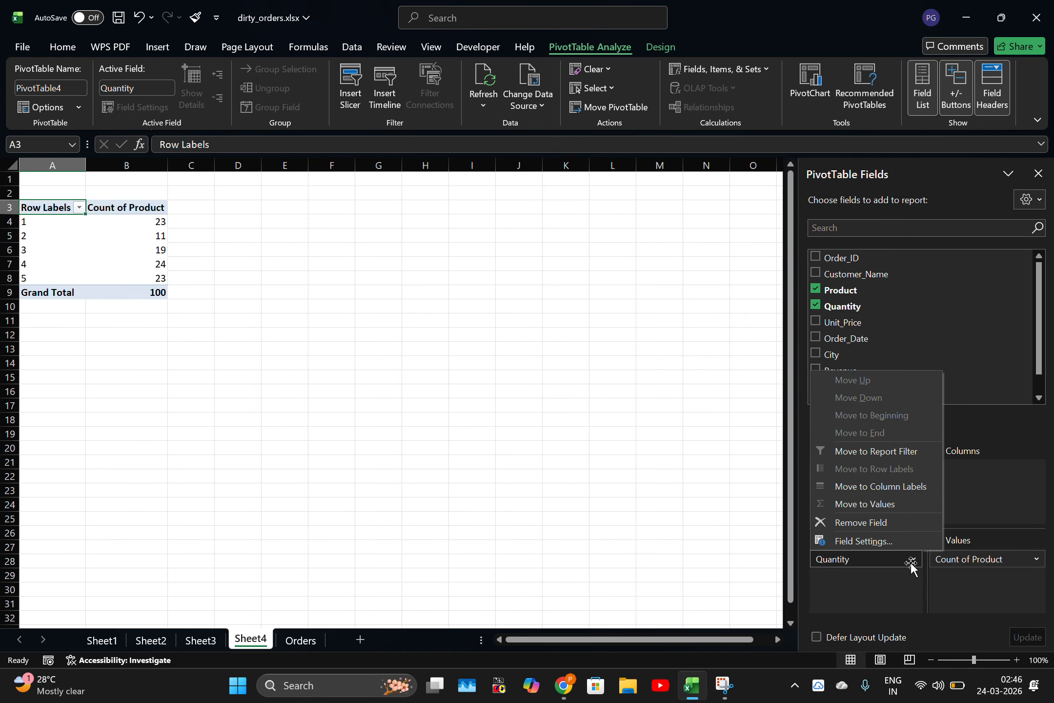
{"action": "left_click", "coordinate": [864, 523]}
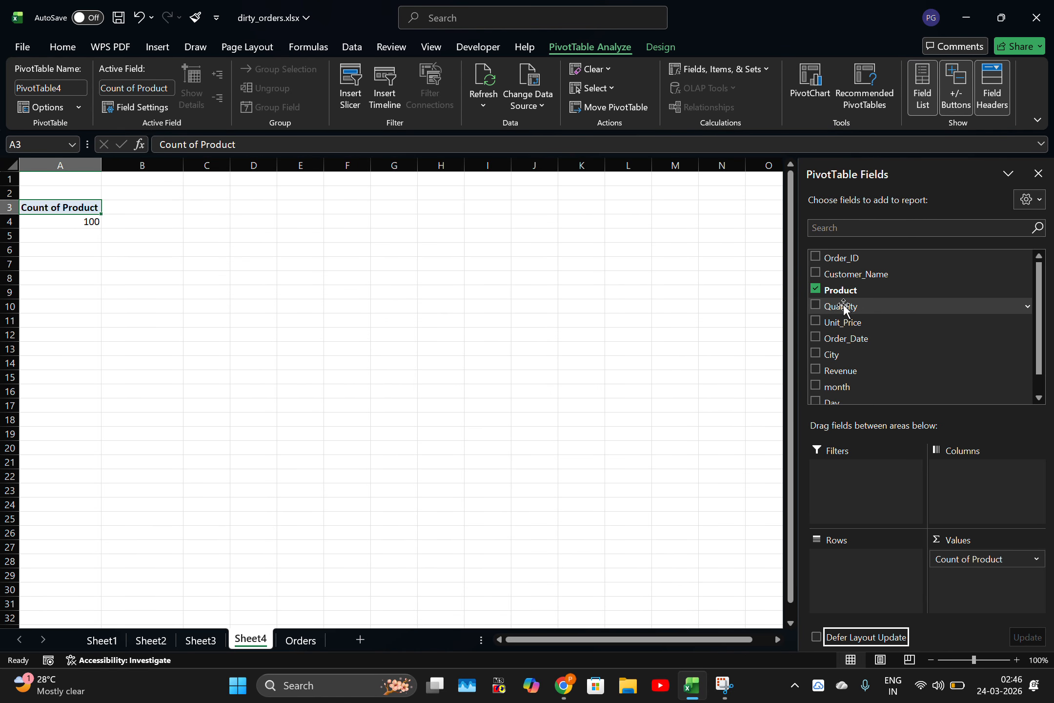
{"action": "left_click_drag", "start_coordinate": [839, 290], "coordinate": [874, 559]}
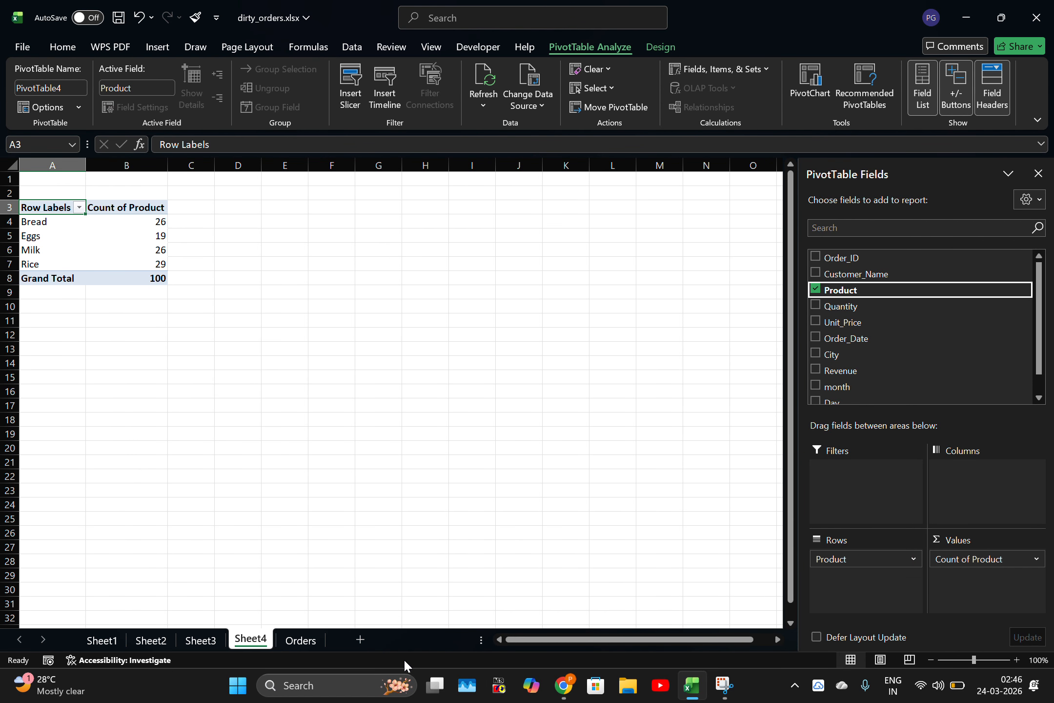
Step: Review the Pivot 5: Top Customers specification and the Step 3 chart types in ChatGPT, and return to the Orders sheet in Excel
{"action": "left_click", "coordinate": [312, 641]}
{"action": "key", "text": "super+Tab"}
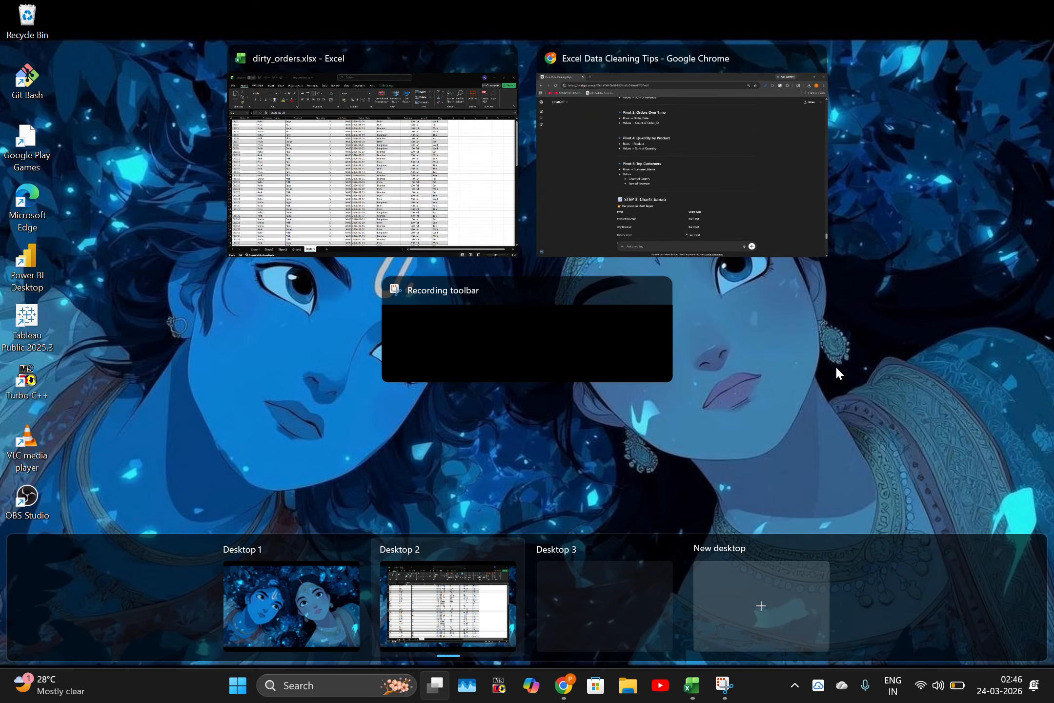
{"action": "left_click", "coordinate": [685, 218]}
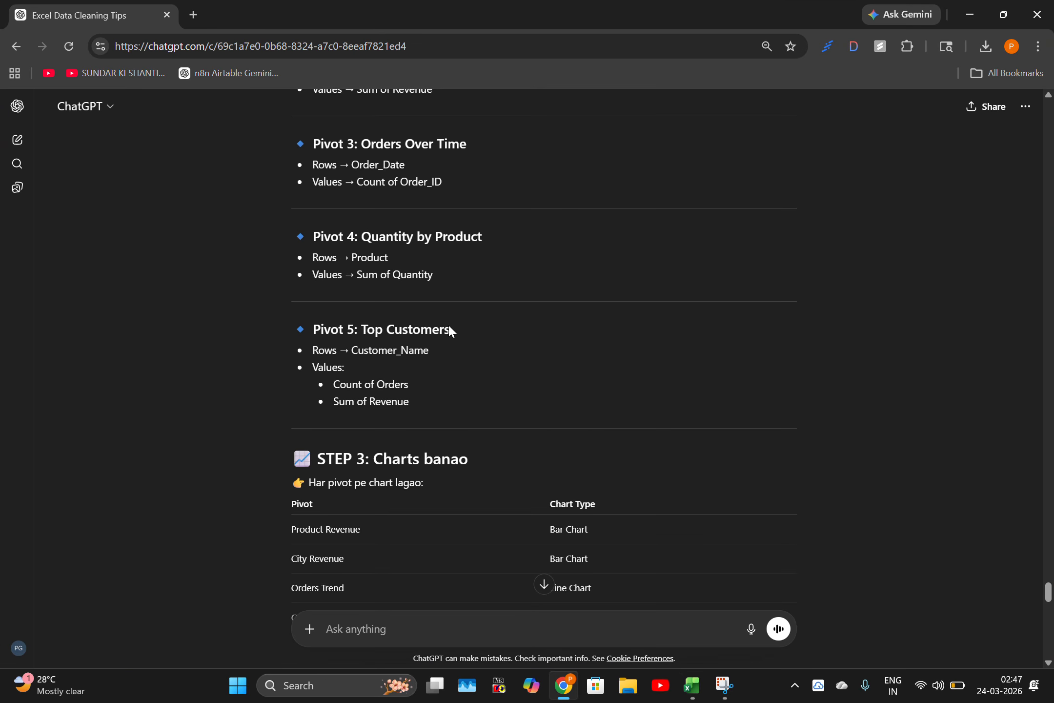
{"action": "scroll", "coordinate": [457, 344], "scroll_direction": "down", "scroll_amount": 1}
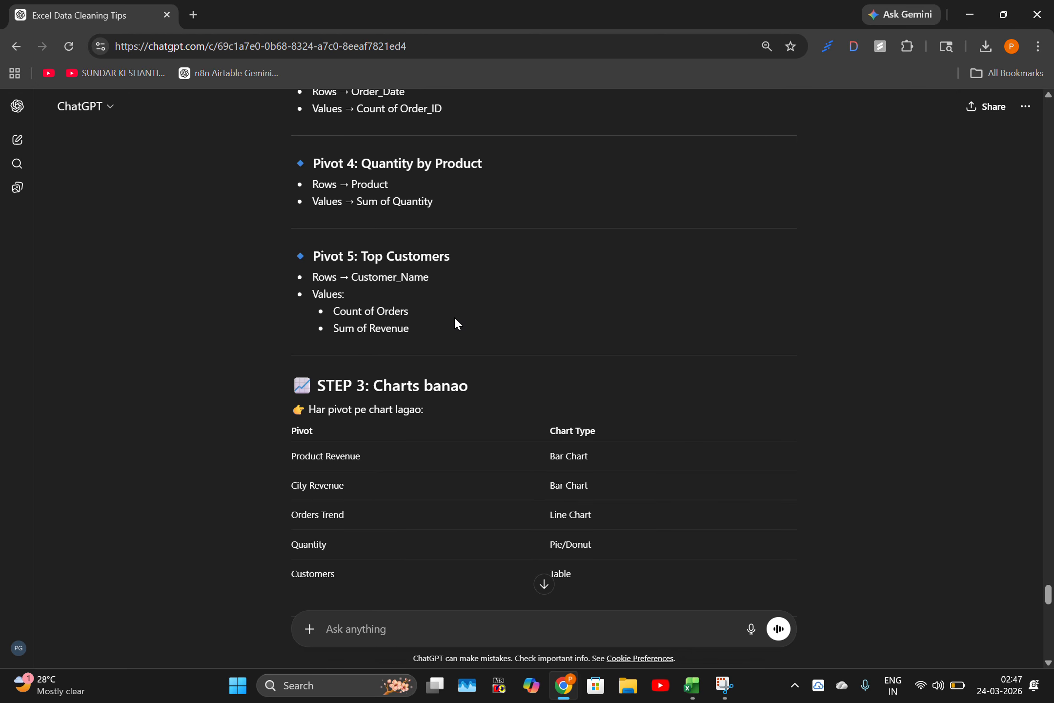
{"action": "key", "text": "super+Tab"}
{"action": "left_click", "coordinate": [658, 215]}
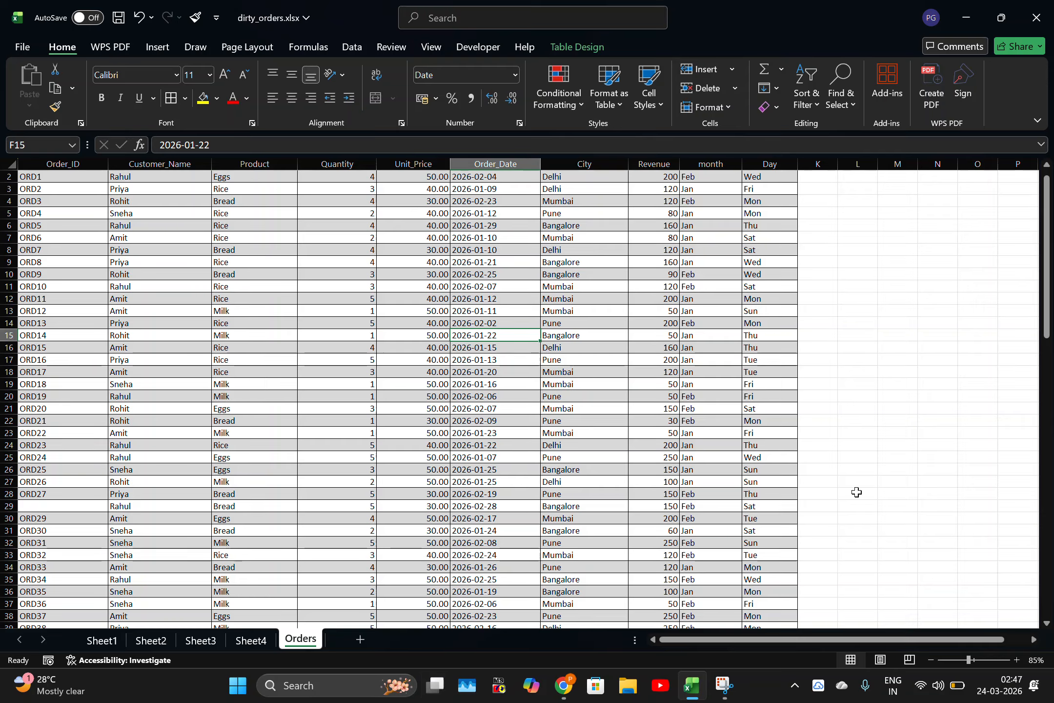
{"action": "key", "text": "super+Tab"}
{"action": "left_click", "coordinate": [424, 228]}
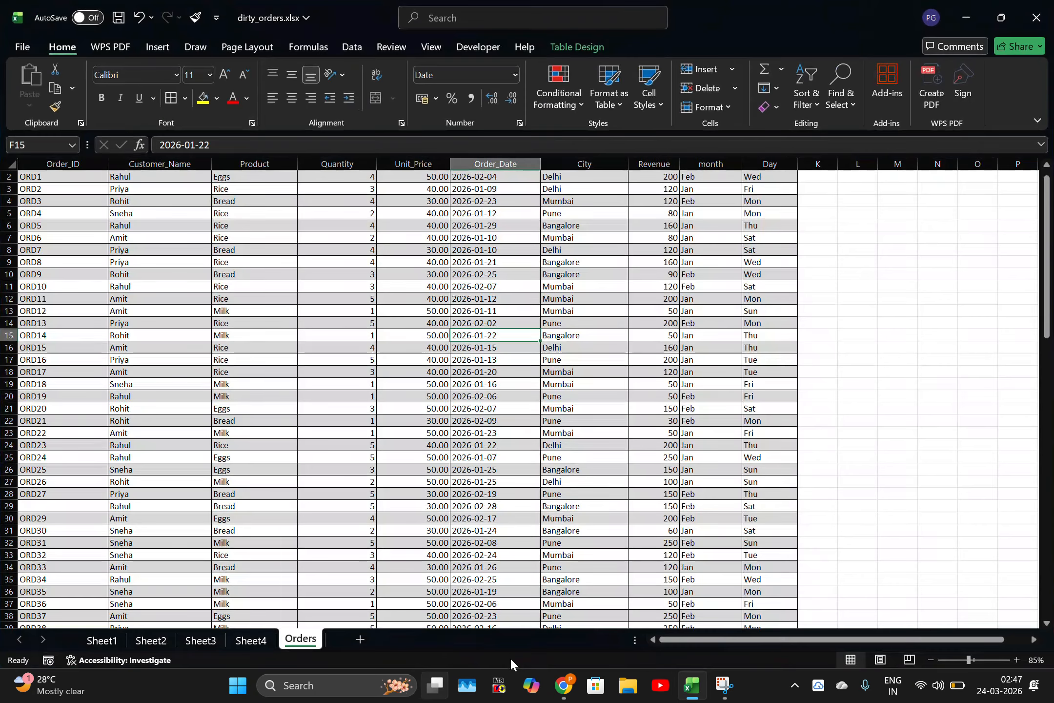
Step: Insert a further PivotTable from the Orders table on a new worksheet for the top customers analysis
{"action": "left_click", "coordinate": [151, 45]}
{"action": "left_click", "coordinate": [39, 81]}
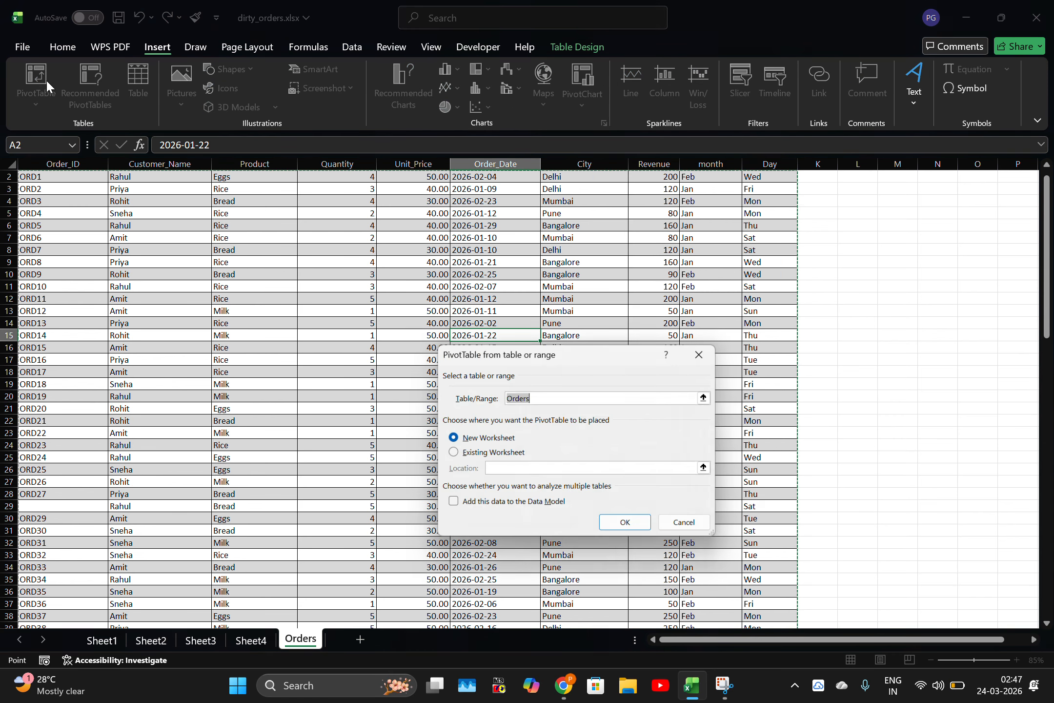
{"action": "left_click", "coordinate": [629, 527]}
{"action": "scroll", "coordinate": [951, 326], "scroll_direction": "down", "scroll_amount": 1}
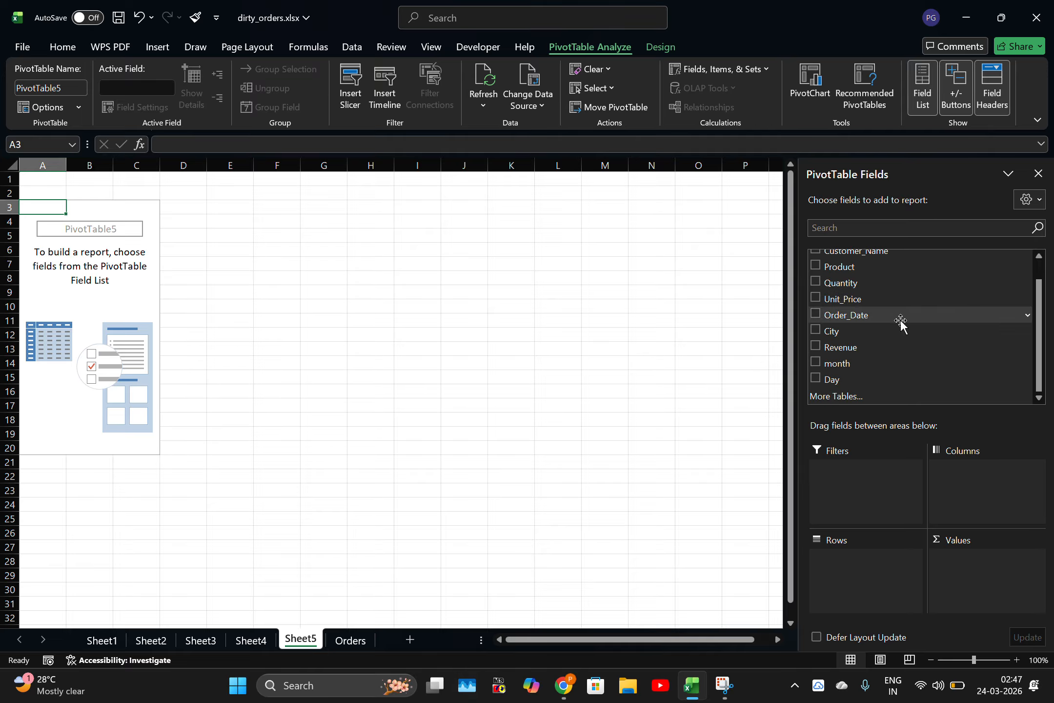
{"action": "scroll", "coordinate": [898, 325], "scroll_direction": "up", "scroll_amount": 1}
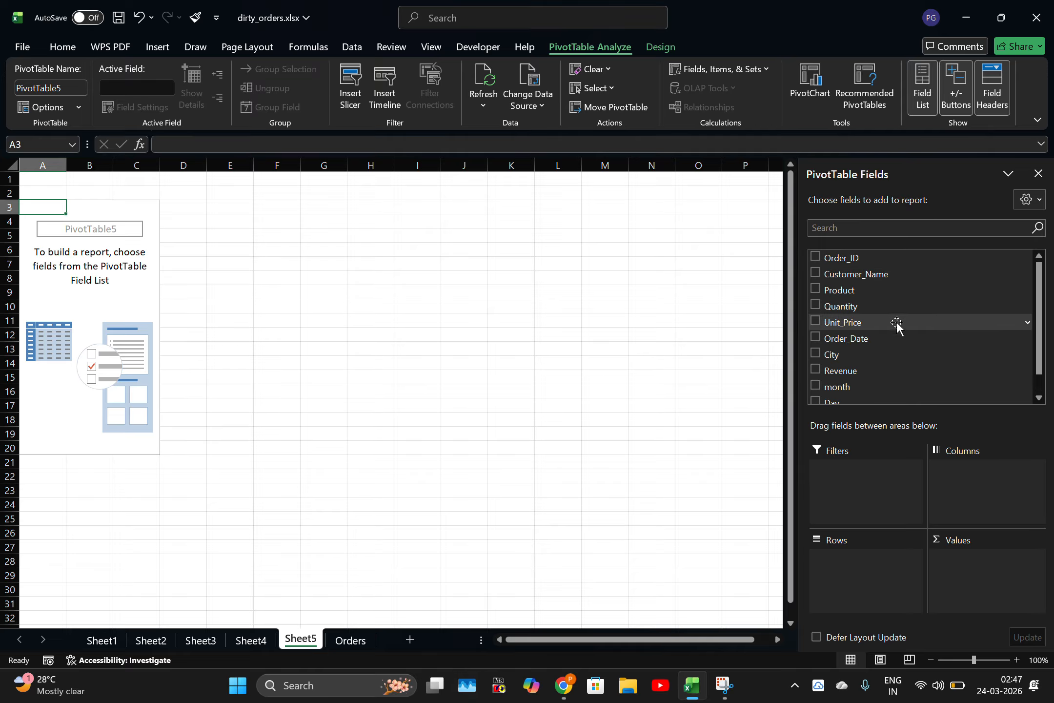
Step: Place Customer_Name in the PivotTable rows and check the Pivot 5: Top Customers values in ChatGPT, returning to Excel
{"action": "left_click_drag", "start_coordinate": [886, 275], "coordinate": [915, 554]}
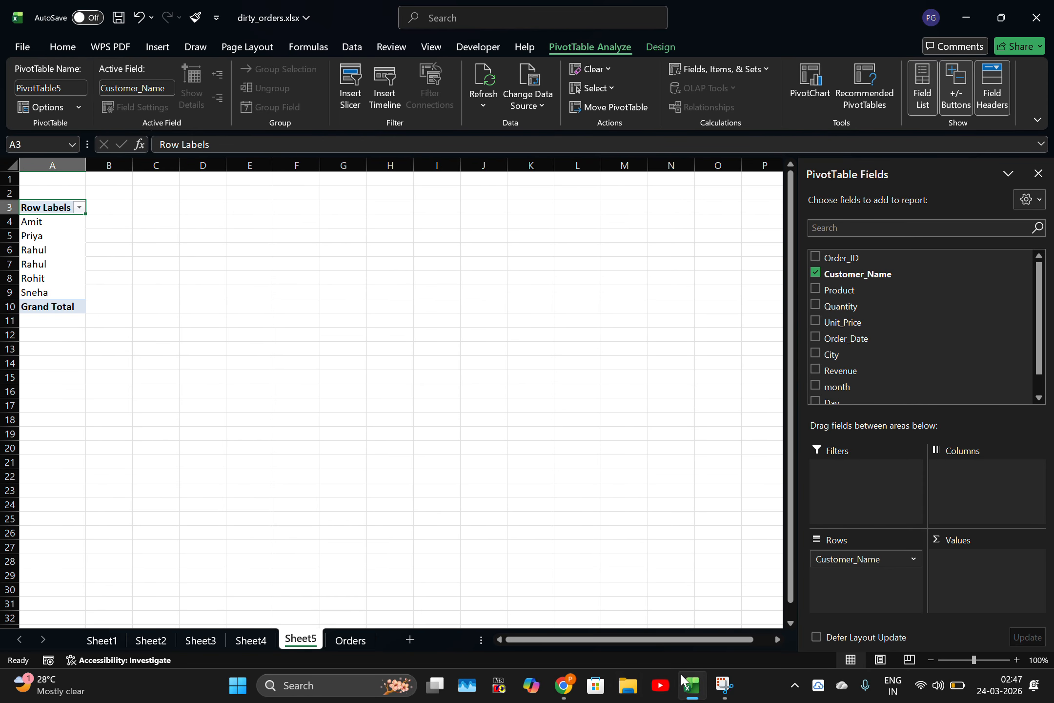
{"action": "left_click", "coordinate": [561, 687]}
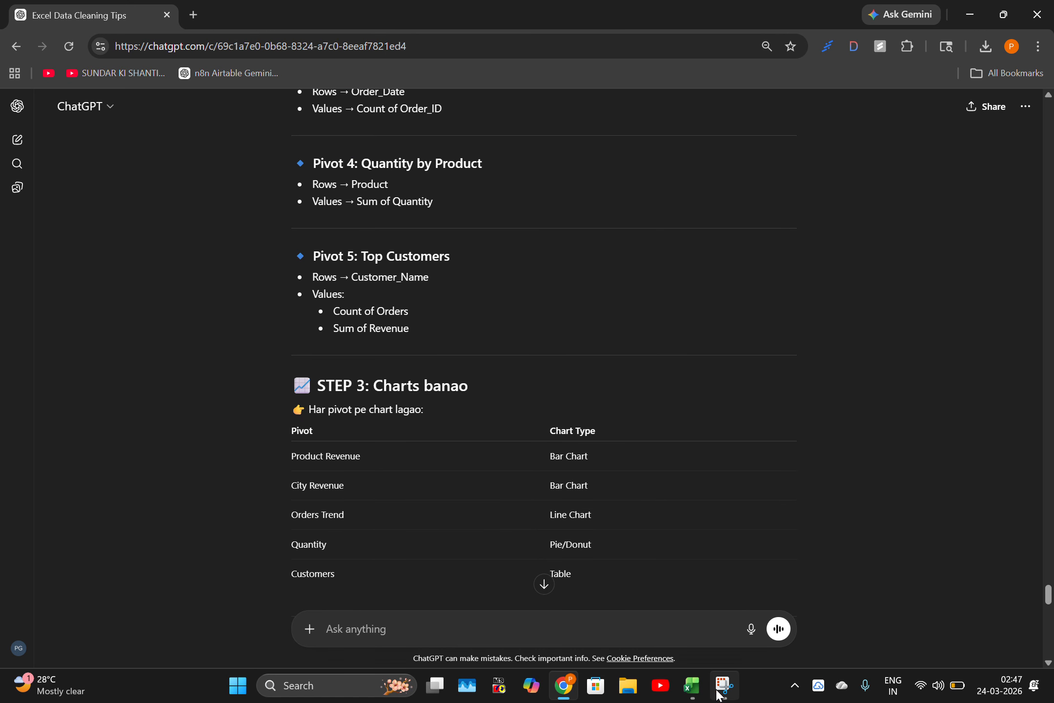
{"action": "left_click", "coordinate": [692, 685]}
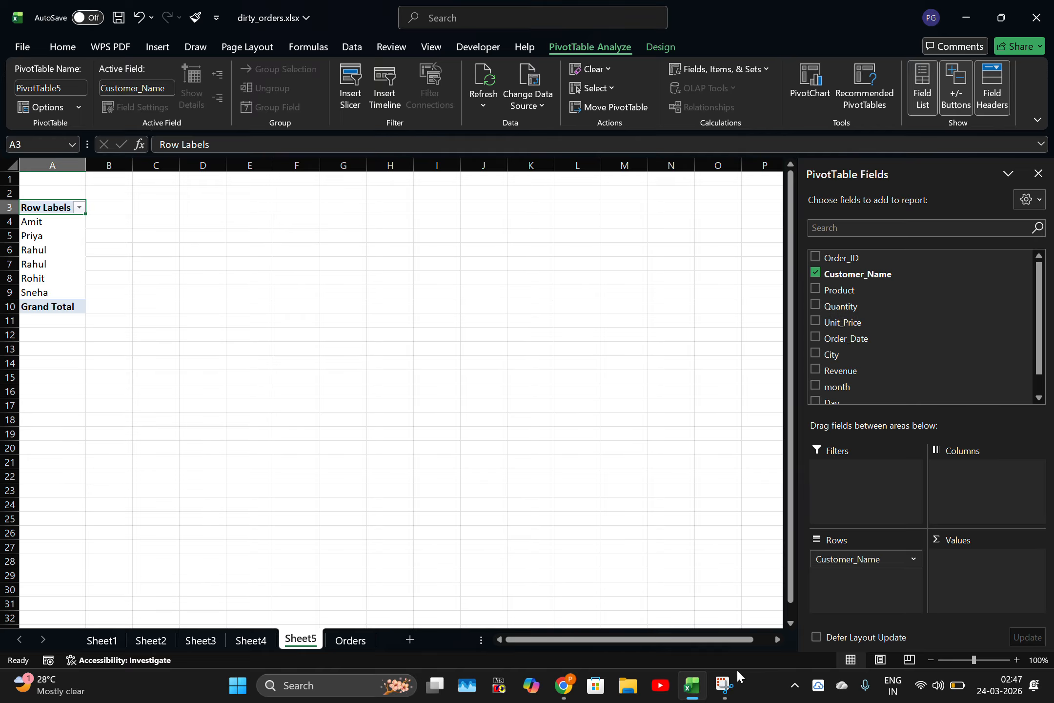
{"action": "left_click", "coordinate": [570, 695]}
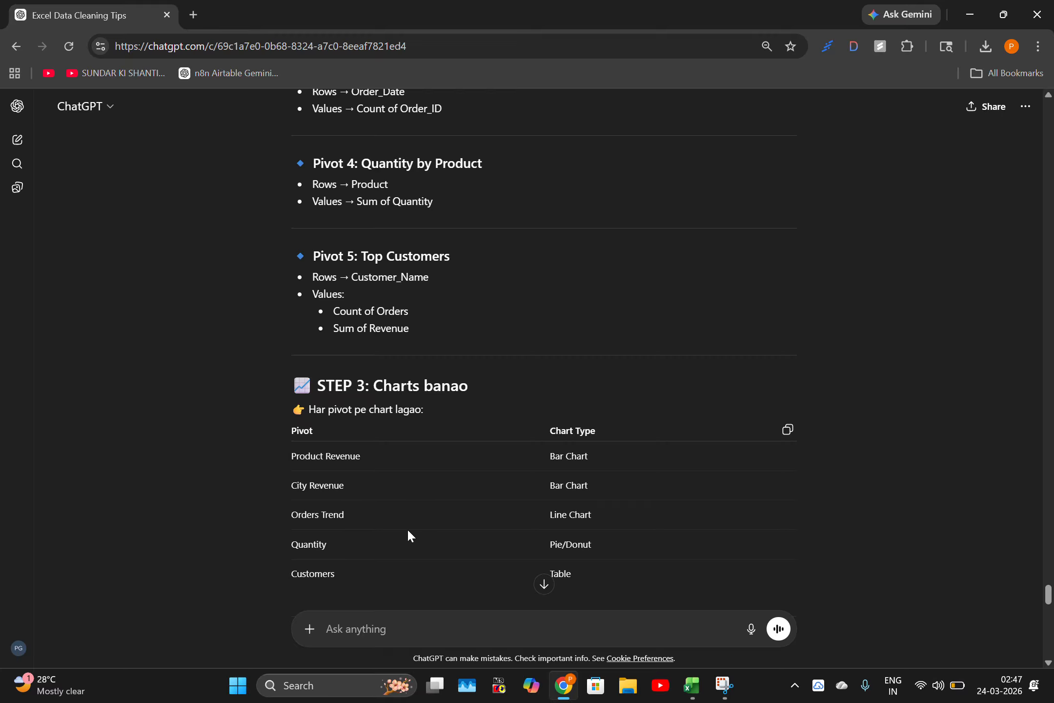
{"action": "left_click", "coordinate": [692, 685]}
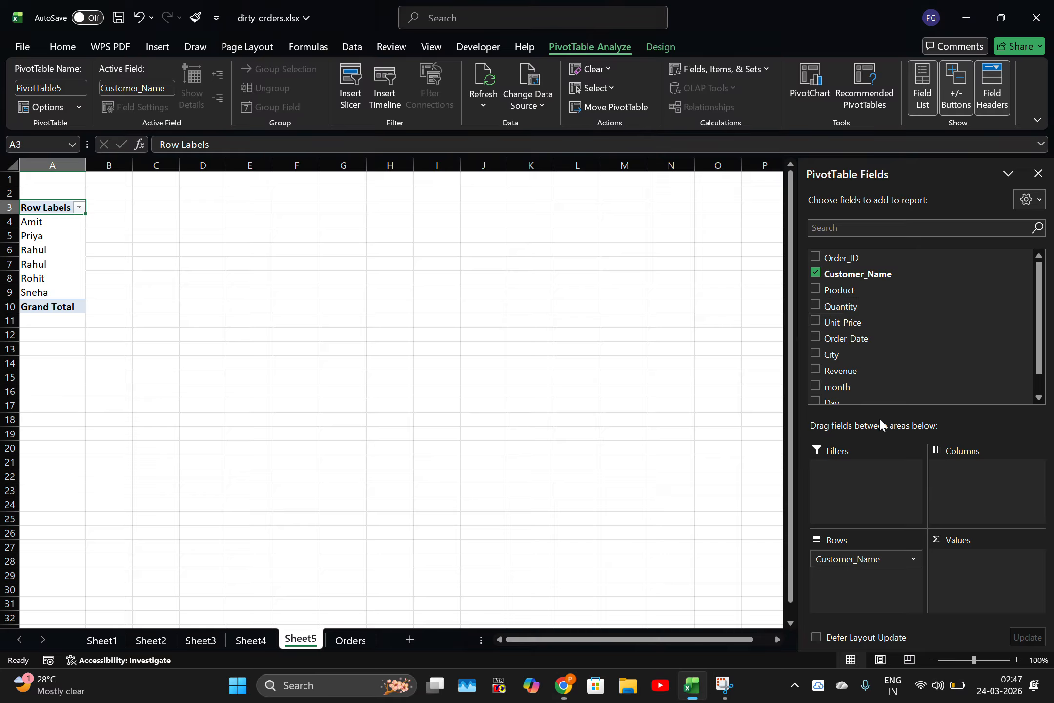
Step: Add Count of Order_ID and Sum of Revenue as the values of the customer PivotTable
{"action": "scroll", "coordinate": [891, 320], "scroll_direction": "down", "scroll_amount": 1}
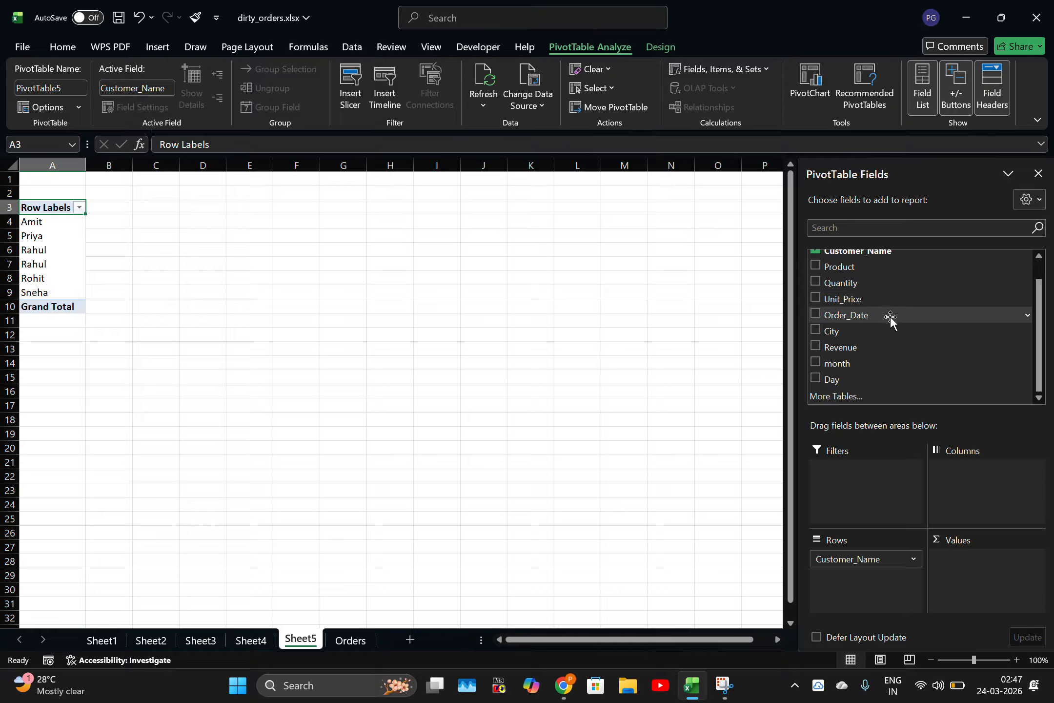
{"action": "scroll", "coordinate": [890, 330], "scroll_direction": "up", "scroll_amount": 1}
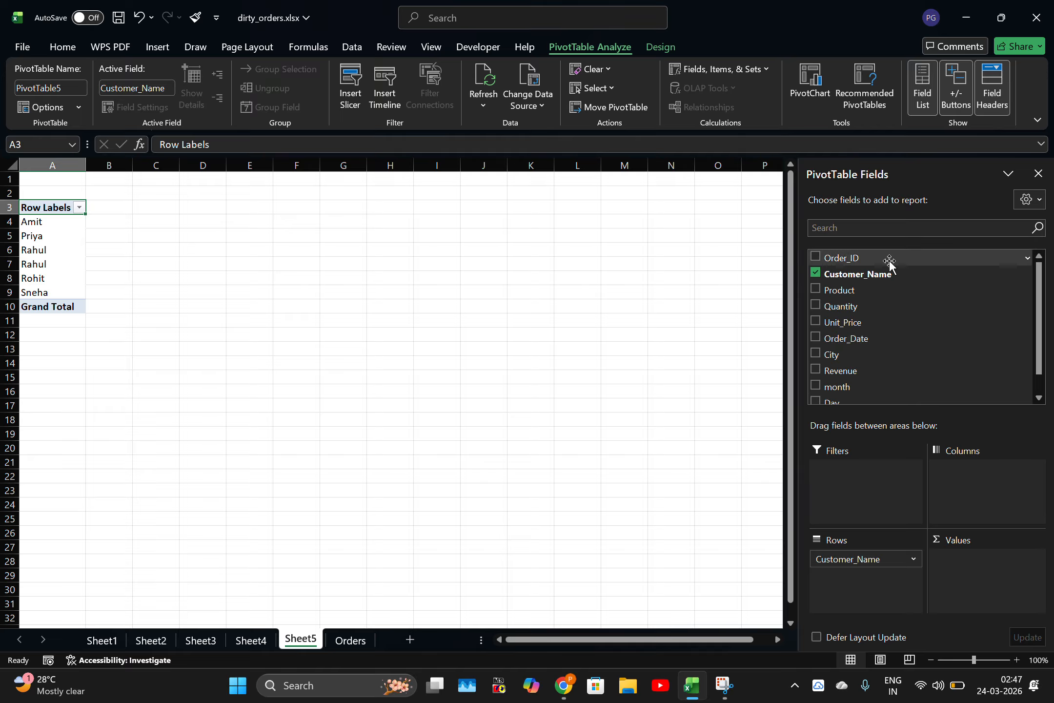
{"action": "left_click_drag", "start_coordinate": [889, 263], "coordinate": [991, 559]}
{"action": "scroll", "coordinate": [894, 301], "scroll_direction": "up", "scroll_amount": 1}
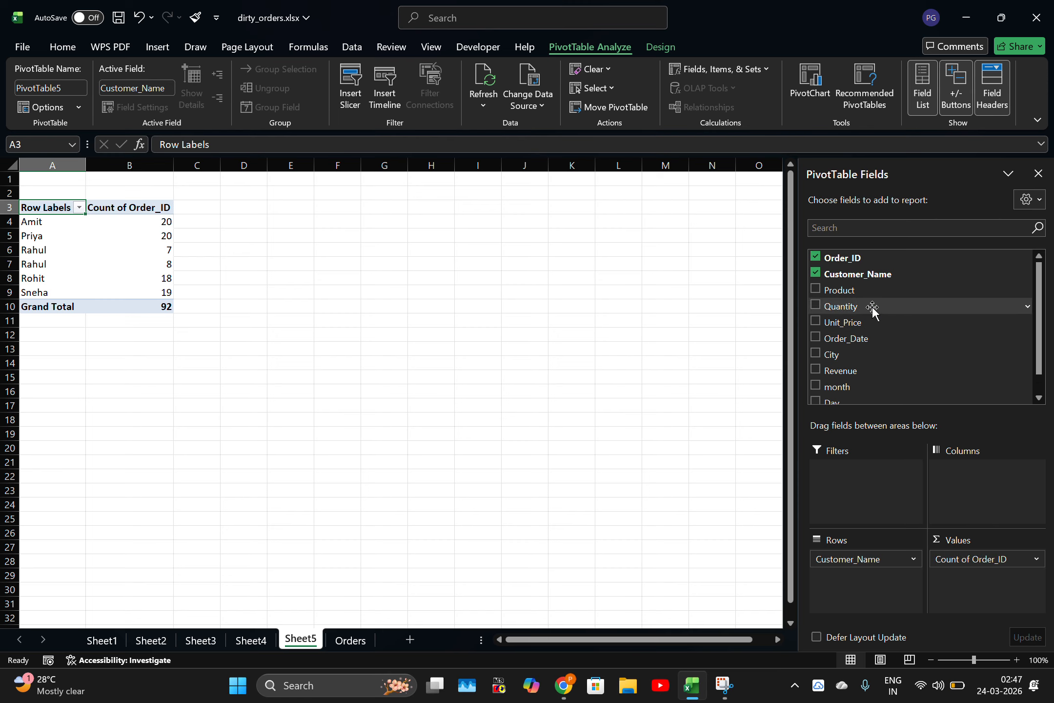
{"action": "scroll", "coordinate": [873, 309], "scroll_direction": "down", "scroll_amount": 1}
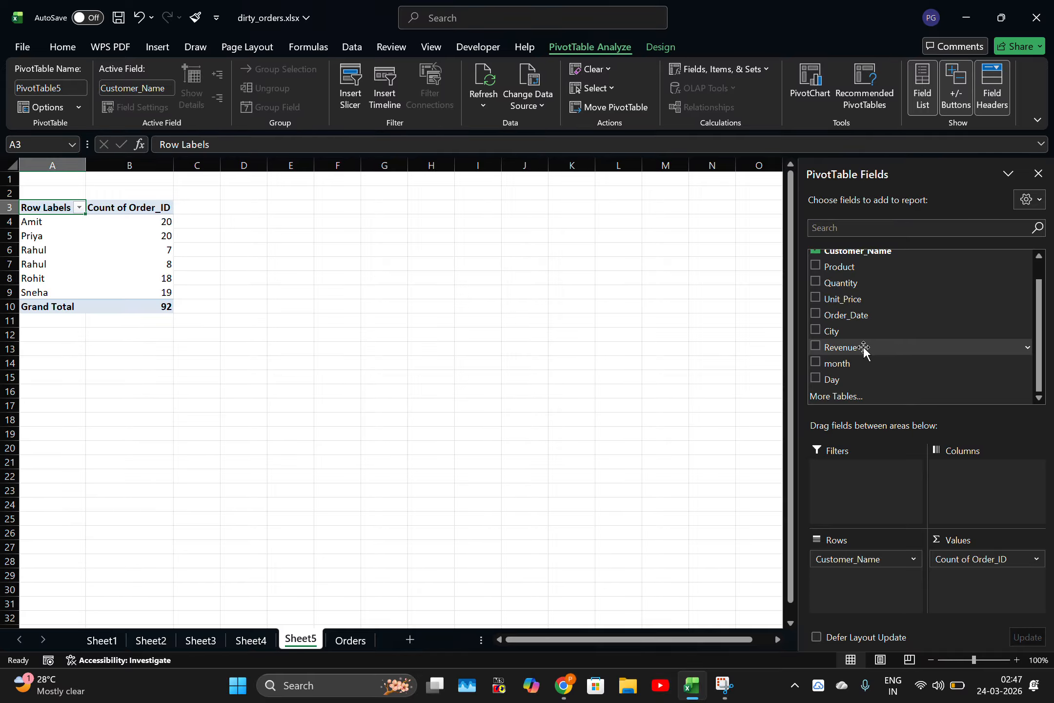
{"action": "left_click_drag", "start_coordinate": [863, 350], "coordinate": [998, 576]}
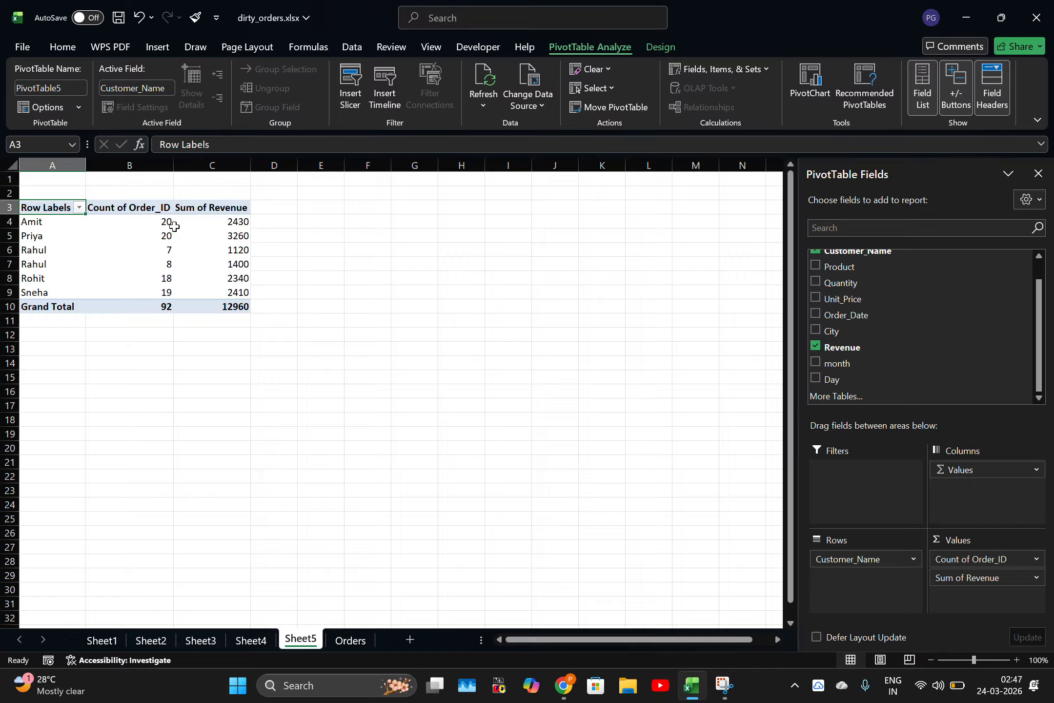
{"action": "mouse_move", "coordinate": [223, 221]}
Step: Read the Step 3 chart types and Step 4 slicer instructions in ChatGPT, and return to the workbook in Excel
{"action": "left_click", "coordinate": [561, 693]}
{"action": "scroll", "coordinate": [225, 259], "scroll_direction": "down", "scroll_amount": 2}
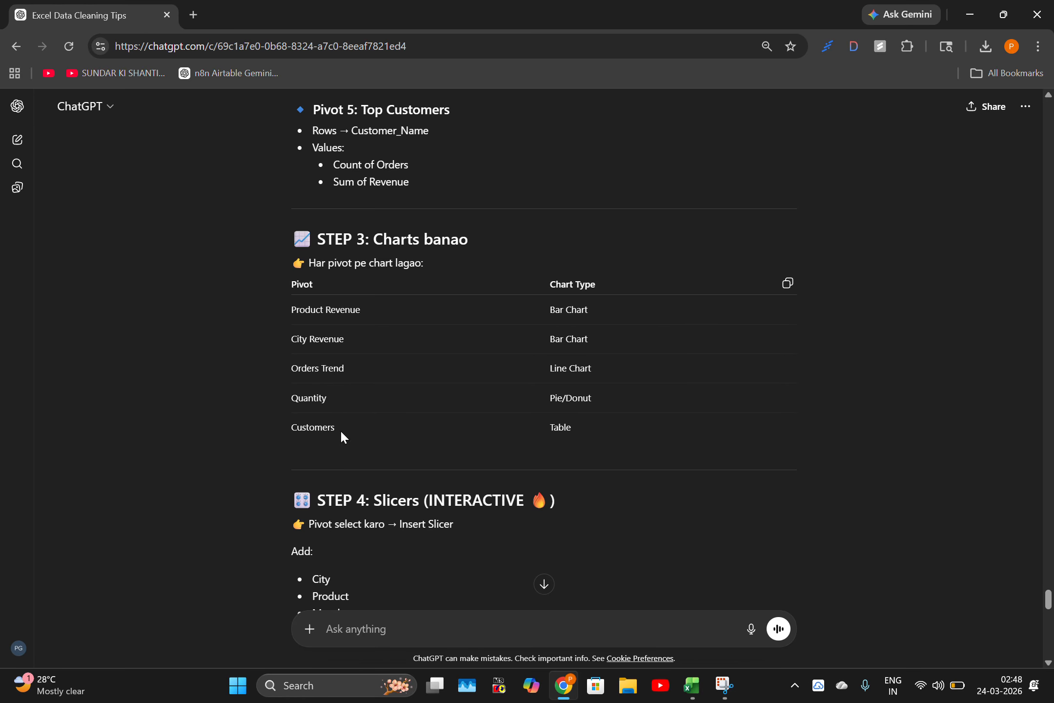
{"action": "scroll", "coordinate": [578, 441], "scroll_direction": "down", "scroll_amount": 3}
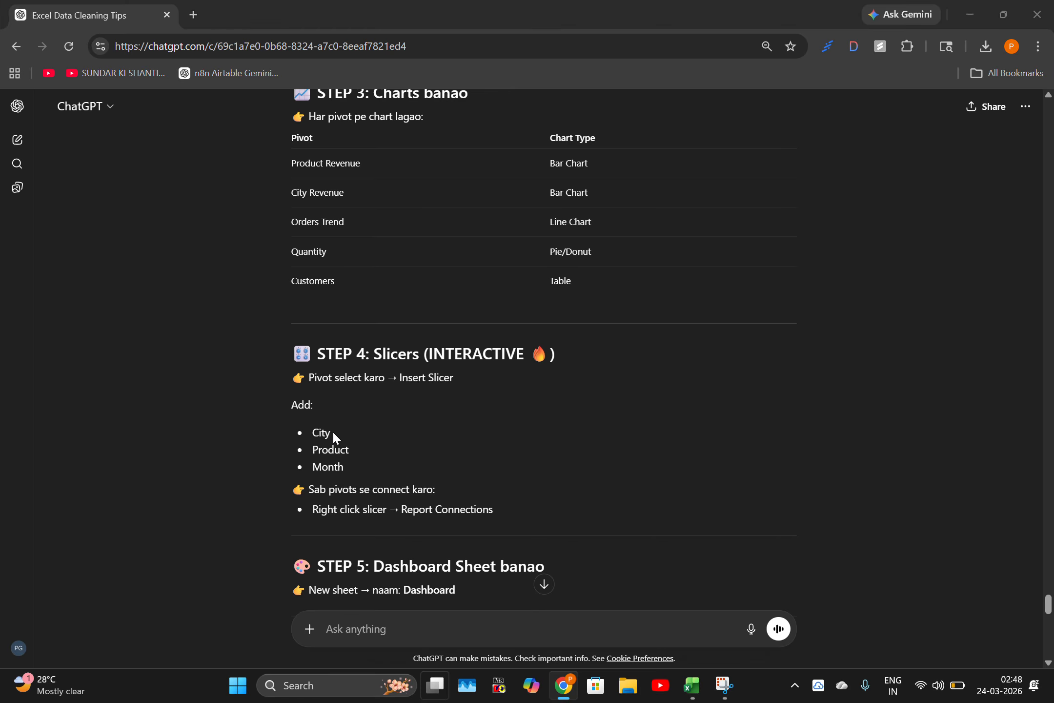
{"action": "key", "text": "super+Tab"}
{"action": "left_click", "coordinate": [585, 177]}
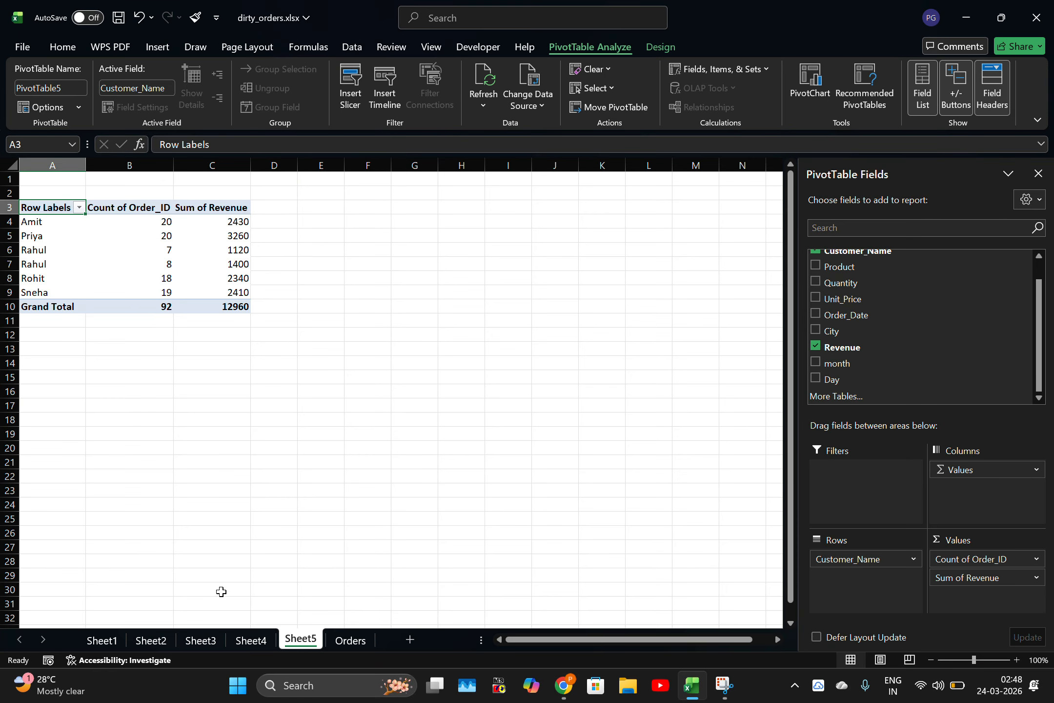
Step: Insert a Clustered Bar PivotChart from the product revenue PivotTable on Sheet1 and move it up to just right of the table
{"action": "left_click", "coordinate": [104, 635]}
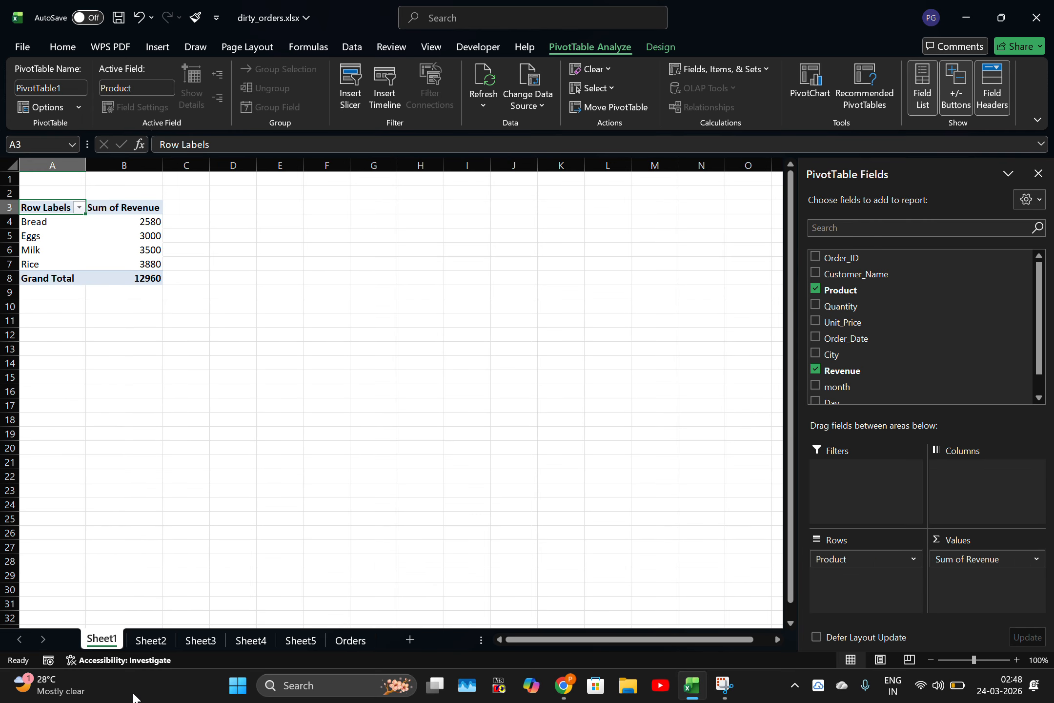
{"action": "left_click", "coordinate": [141, 643]}
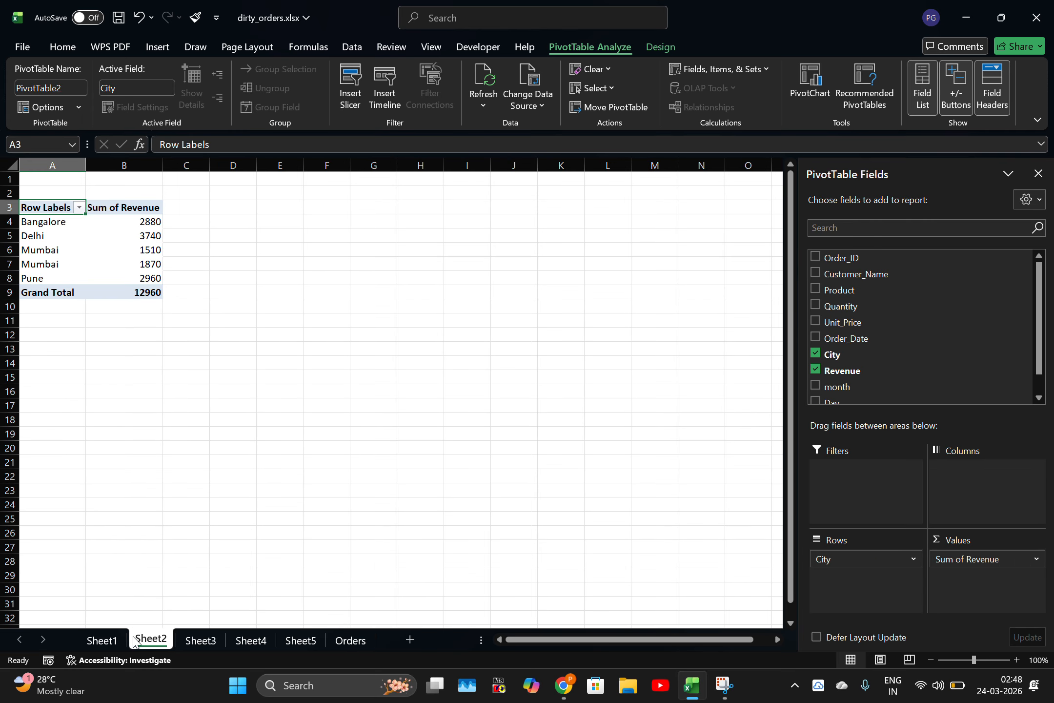
{"action": "left_click", "coordinate": [101, 639]}
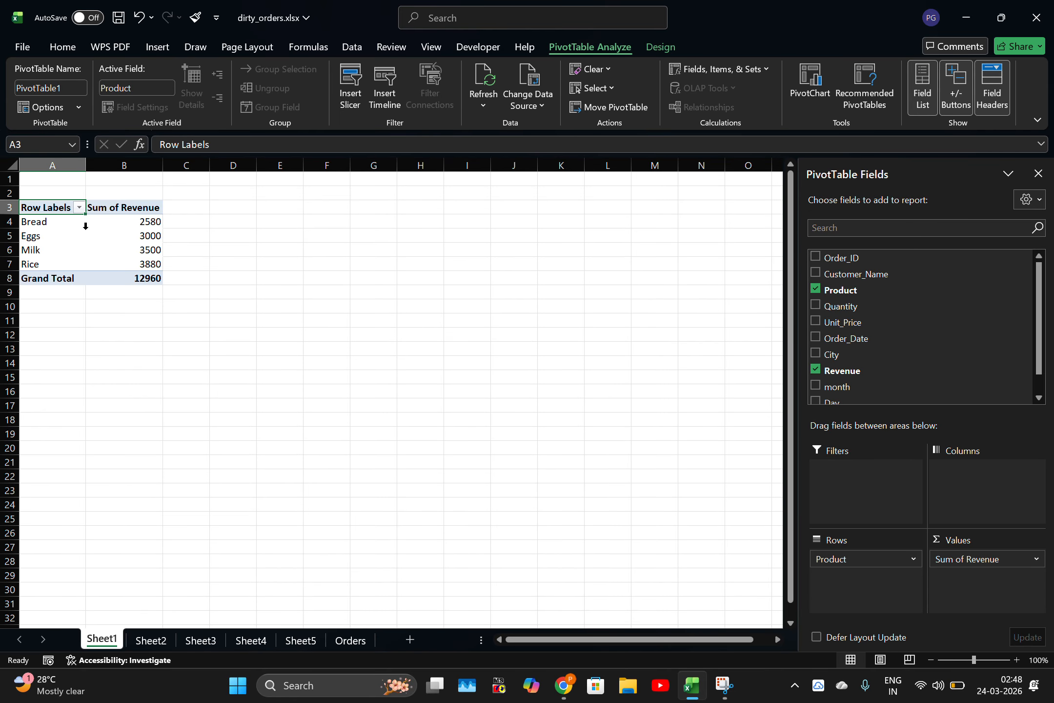
{"action": "left_click", "coordinate": [85, 229]}
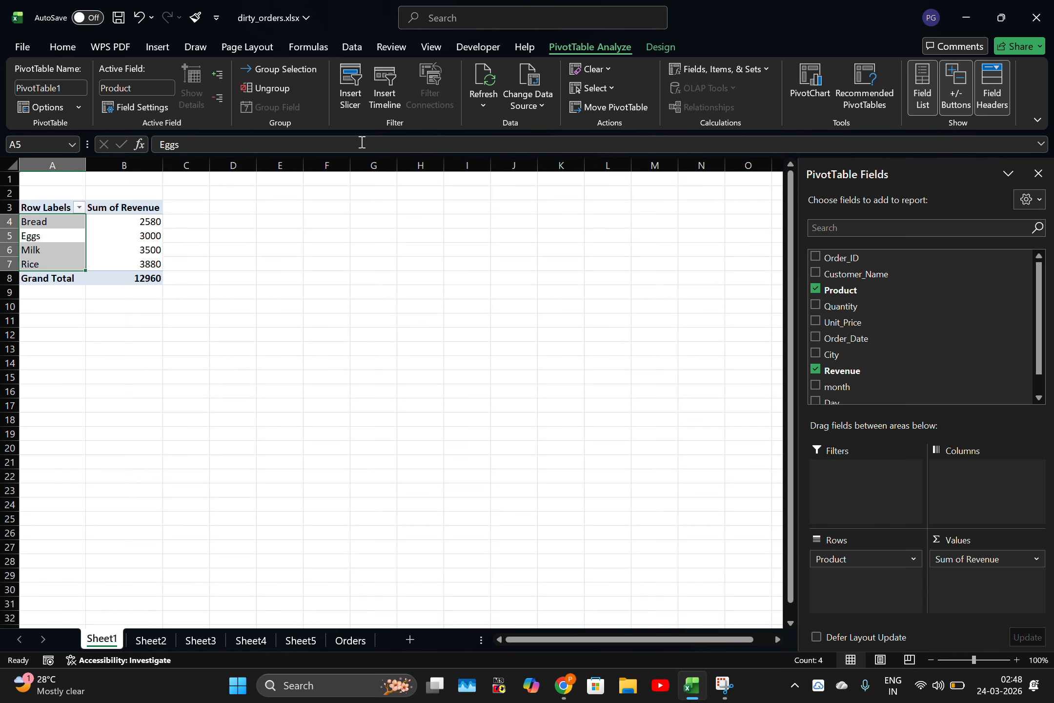
{"action": "left_click", "coordinate": [811, 82]}
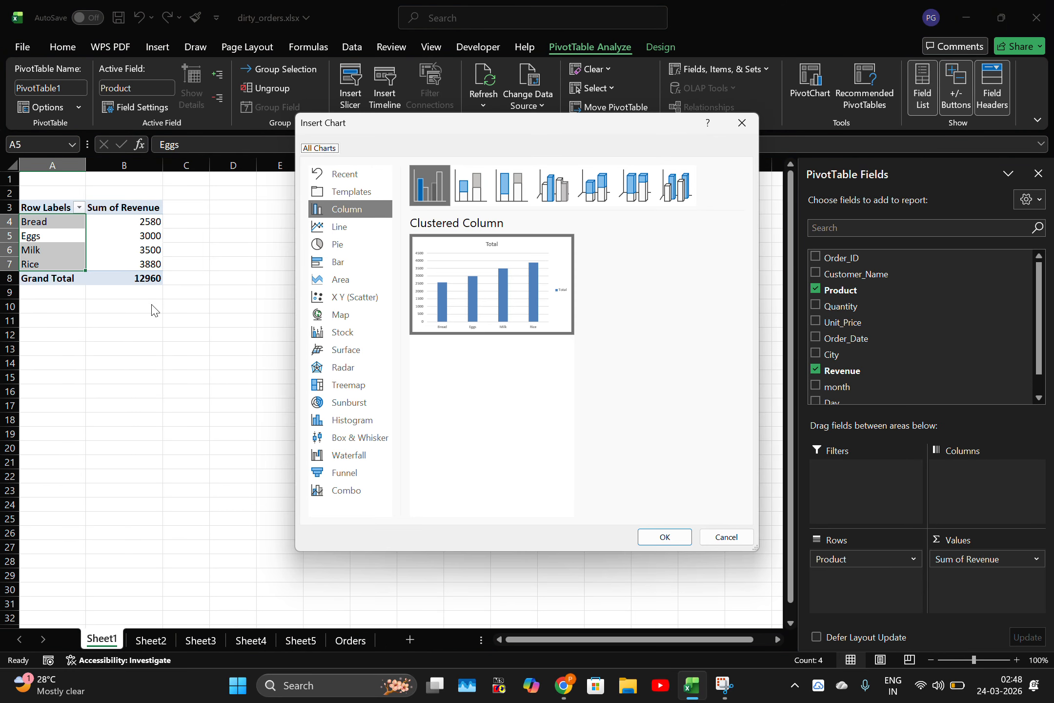
{"action": "left_click", "coordinate": [336, 261]}
{"action": "mouse_move", "coordinate": [535, 302]}
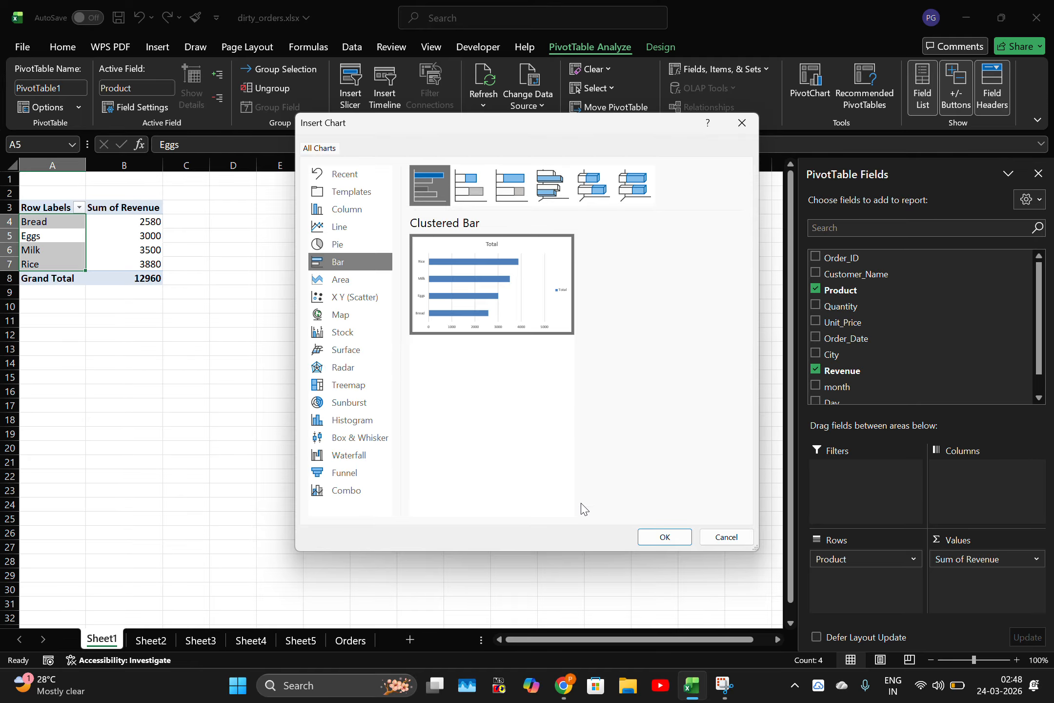
{"action": "left_click", "coordinate": [665, 537]}
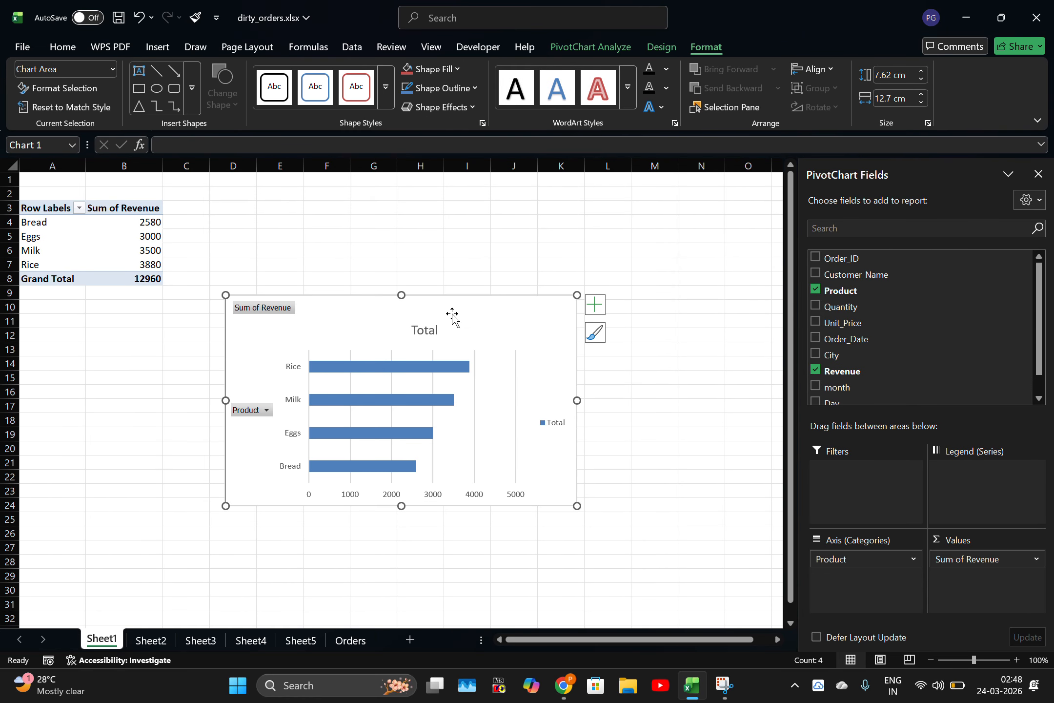
{"action": "left_click_drag", "start_coordinate": [449, 308], "coordinate": [447, 254]}
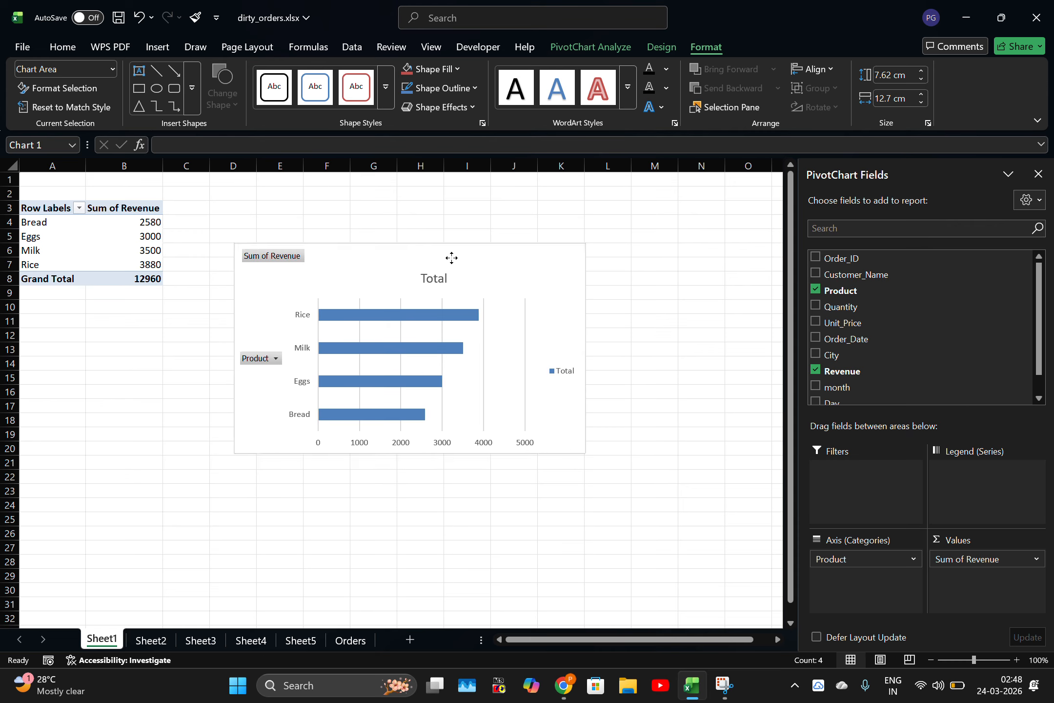
Step: Change the bar chart's title to "Revenue By Product"
{"action": "double_click", "coordinate": [436, 279]}
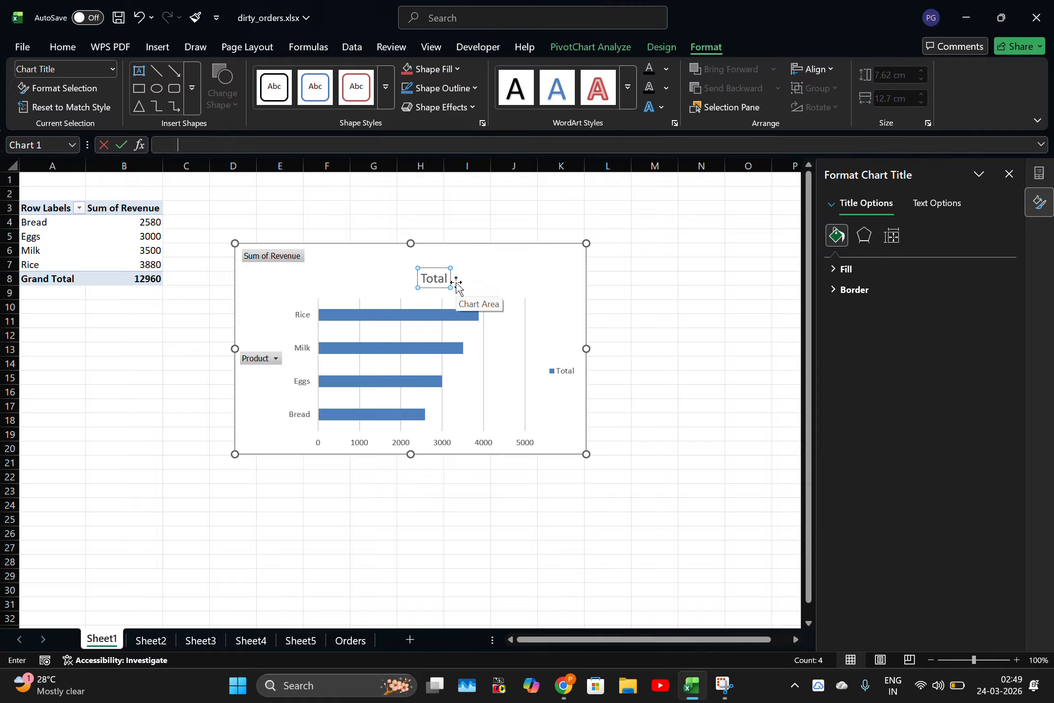
{"action": "type", "text": "Rice"}
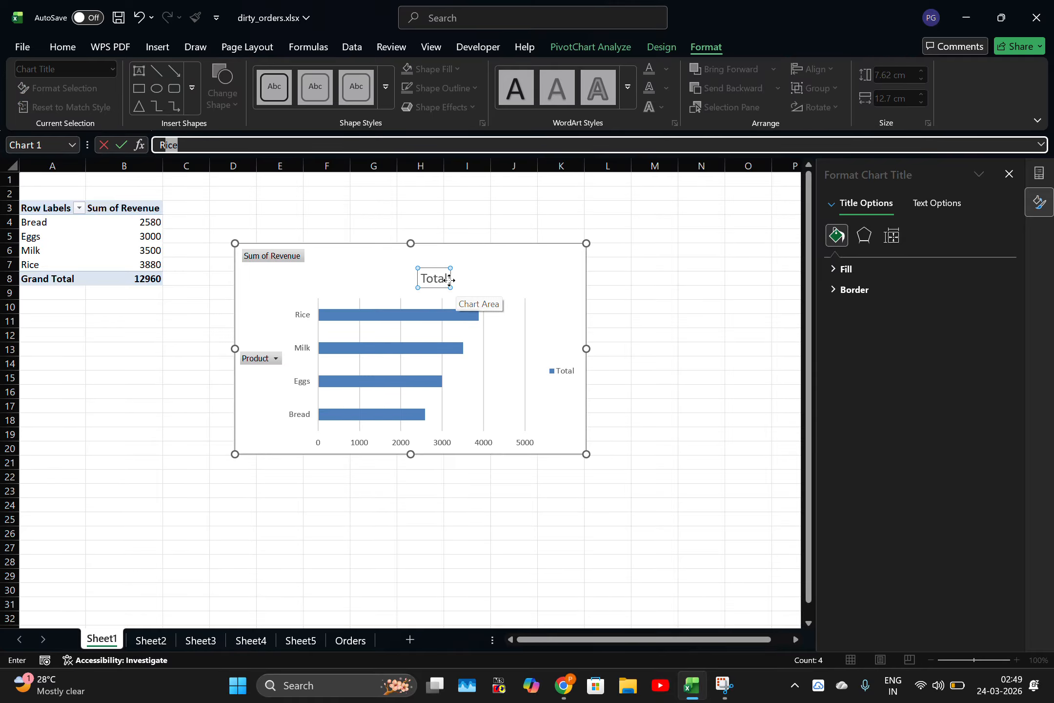
{"action": "key", "text": "Return"}
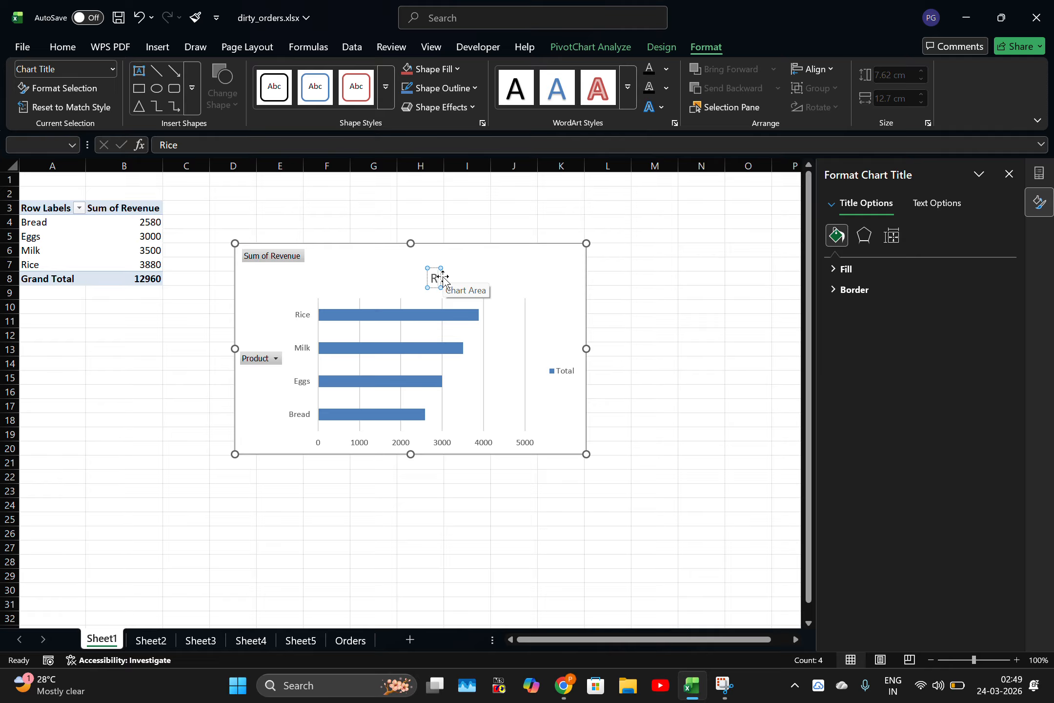
{"action": "type", "text": "evenue"}
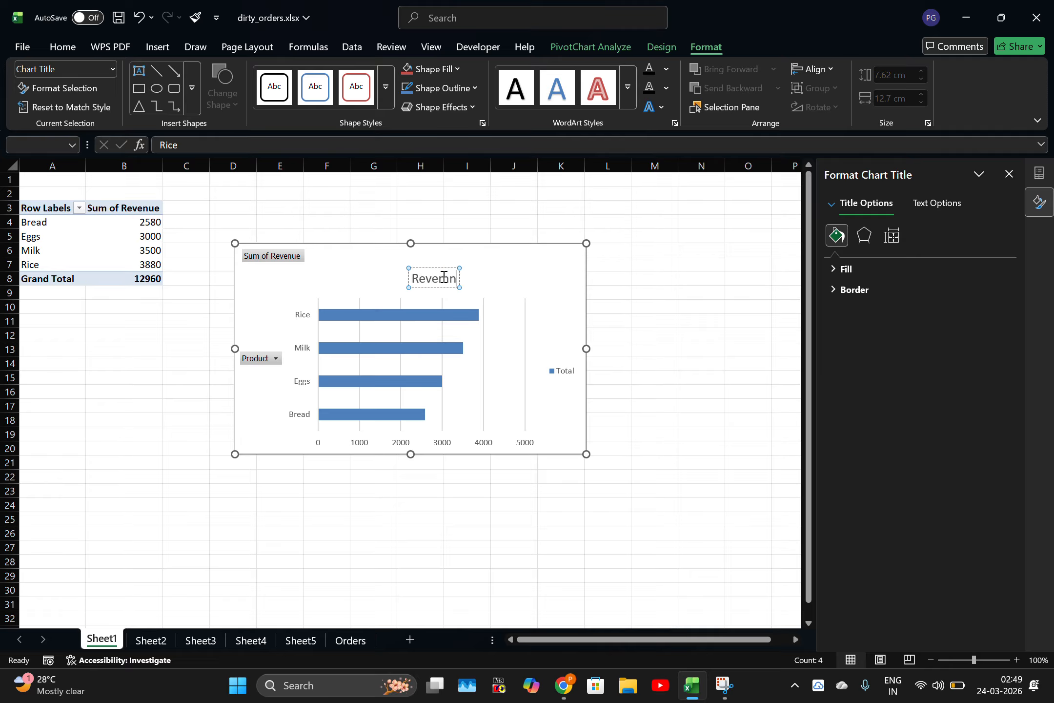
{"action": "key", "text": "BackSpace"}
{"action": "key", "text": "BackSpace"}
{"action": "key", "text": "BackSpace"}
{"action": "key", "text": "BackSpace"}
{"action": "key", "text": "BackSpace"}
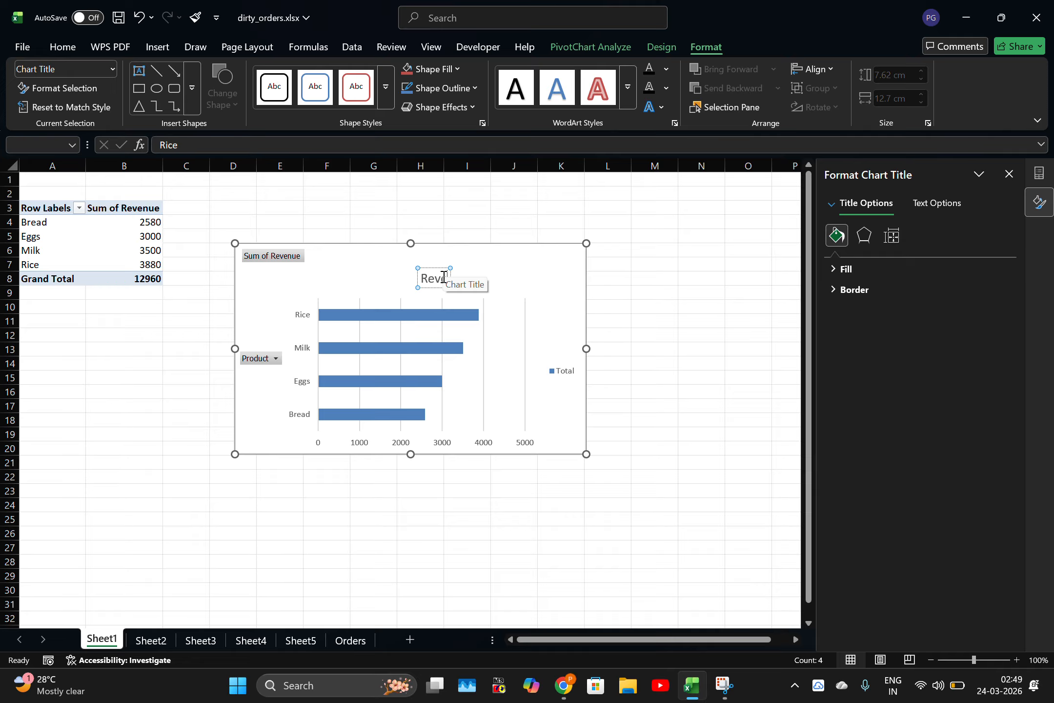
{"action": "type", "text": "enue By Product"}
{"action": "key", "text": "Return"}
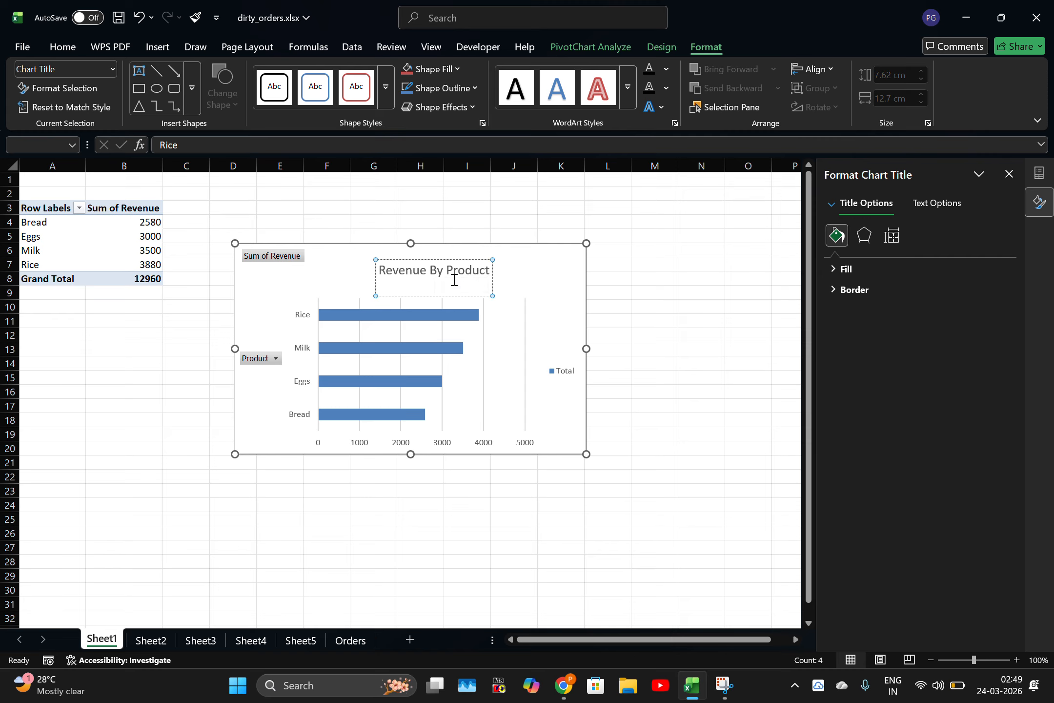
{"action": "key", "text": "BackSpace"}
{"action": "left_click", "coordinate": [654, 292]}
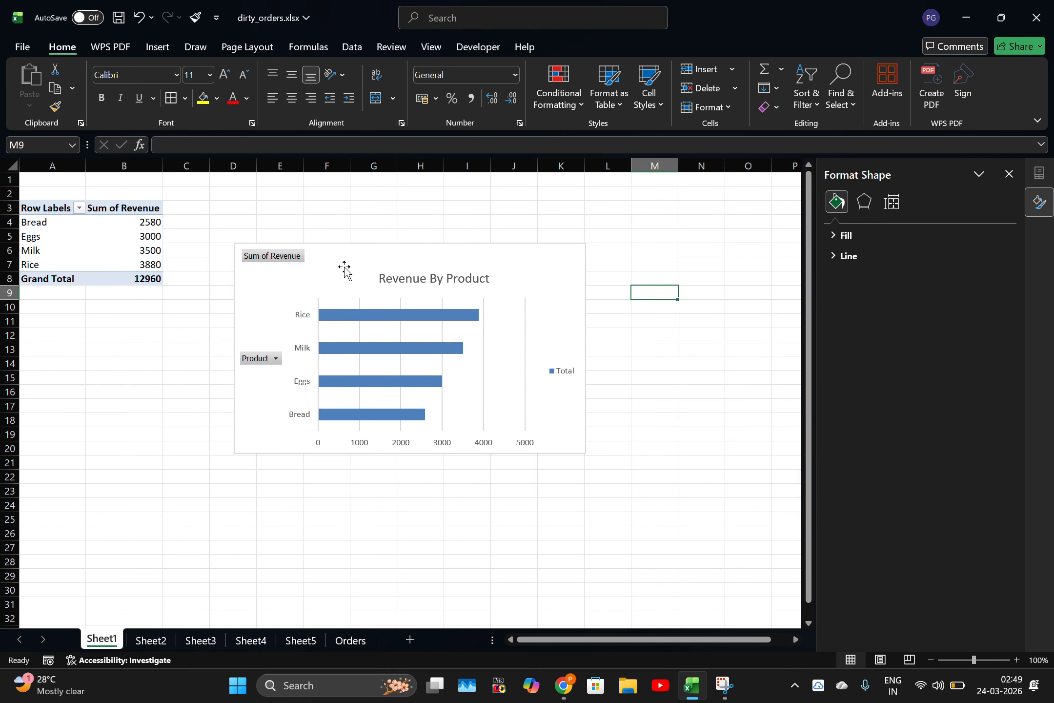
Step: Hide all field buttons on the chart and remove its gridlines and legend
{"action": "left_click", "coordinate": [290, 255]}
{"action": "right_click", "coordinate": [289, 255]}
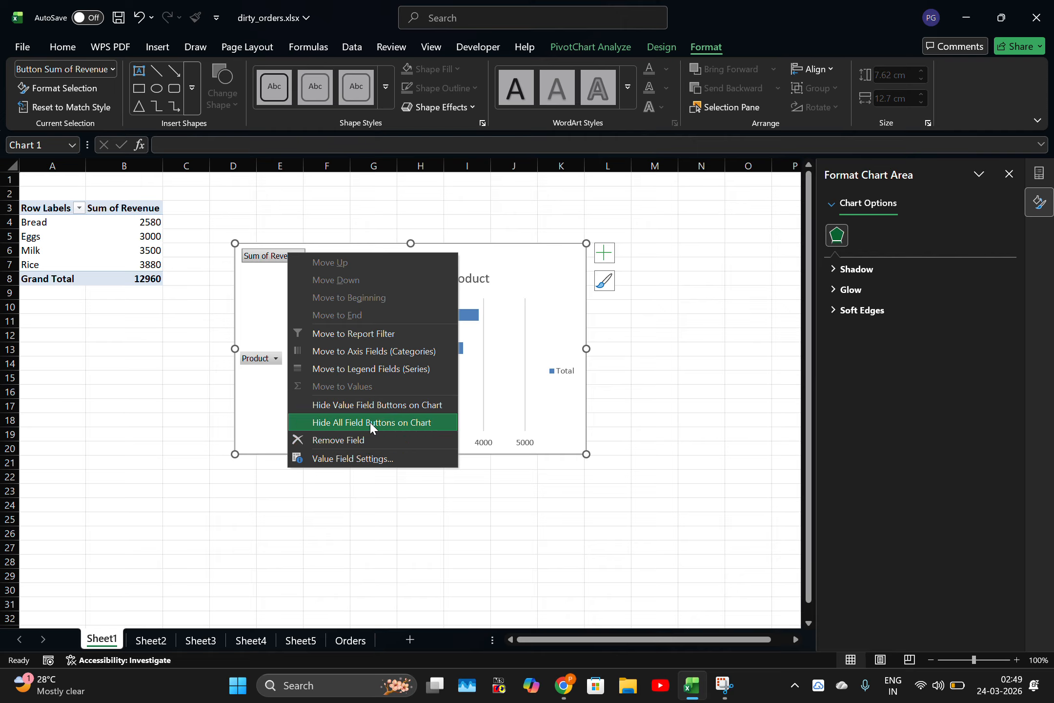
{"action": "left_click", "coordinate": [396, 422]}
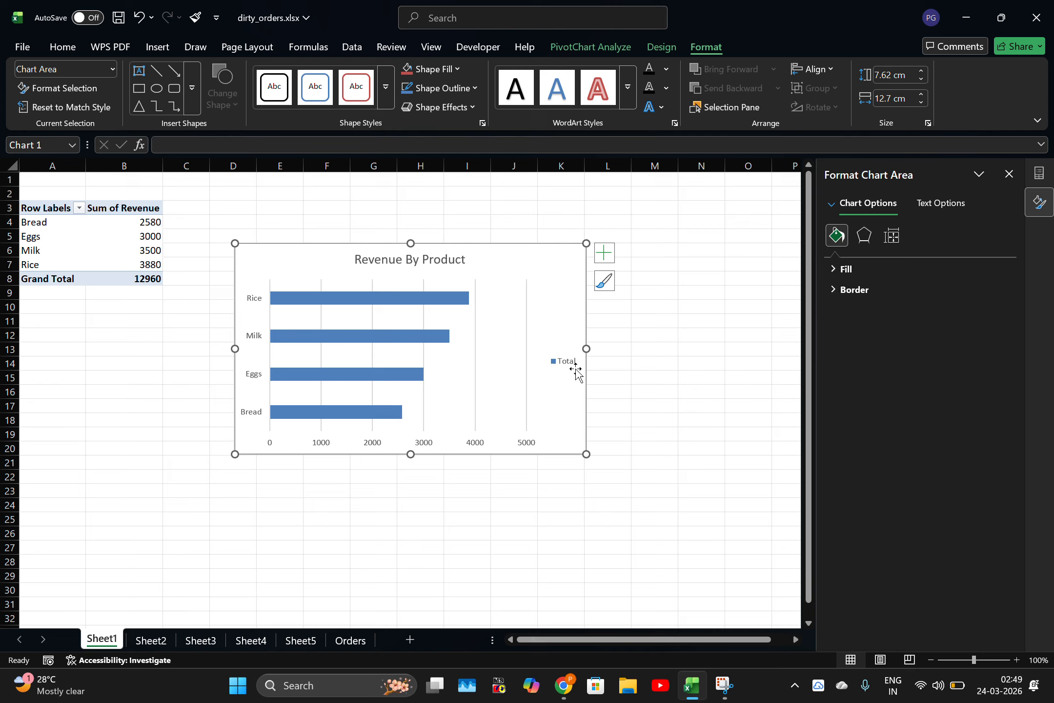
{"action": "left_click", "coordinate": [604, 253]}
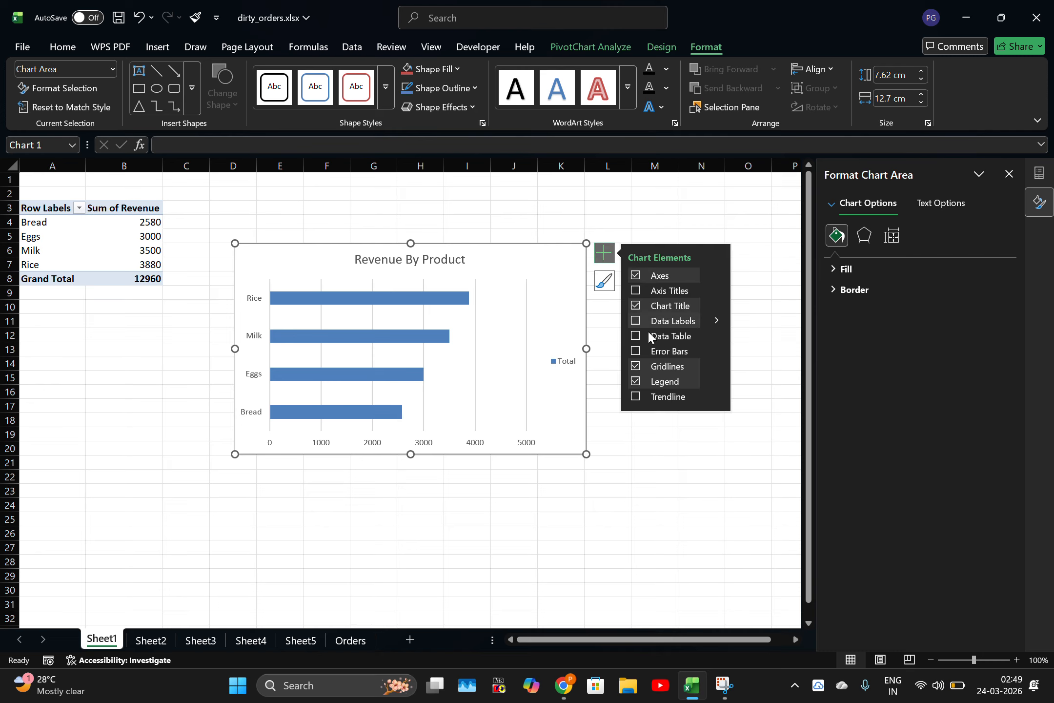
{"action": "left_click", "coordinate": [635, 366]}
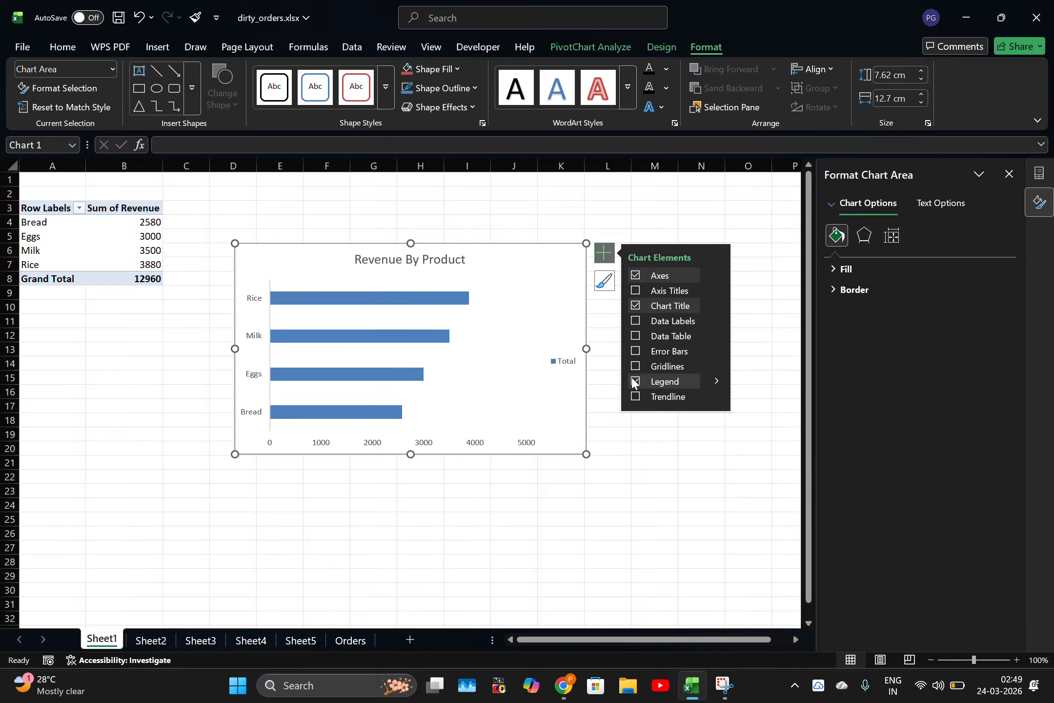
{"action": "left_click", "coordinate": [635, 381]}
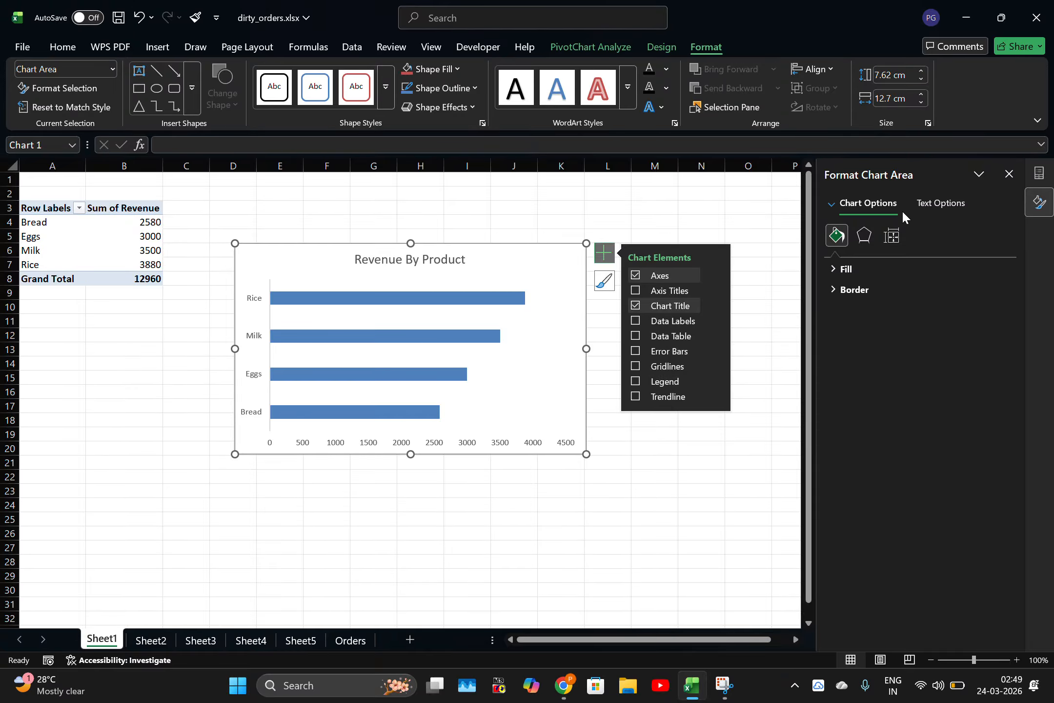
Step: Recolor the product revenue chart with the green monochromatic palette and apply the dark gray background chart style
{"action": "left_click", "coordinate": [666, 46]}
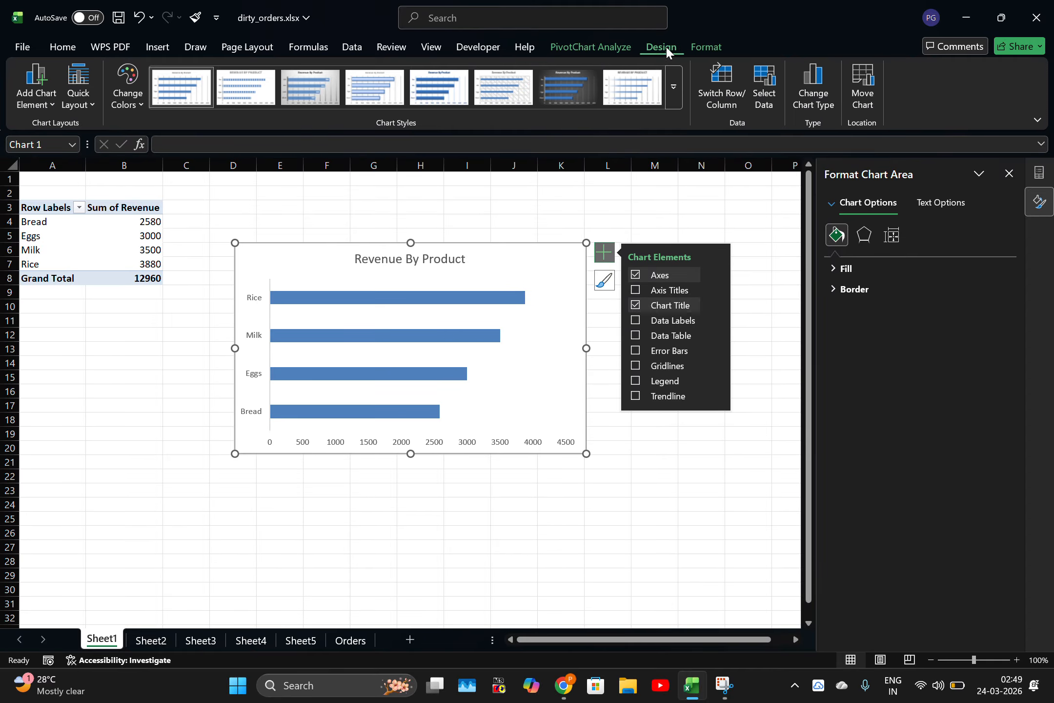
{"action": "left_click", "coordinate": [667, 87]}
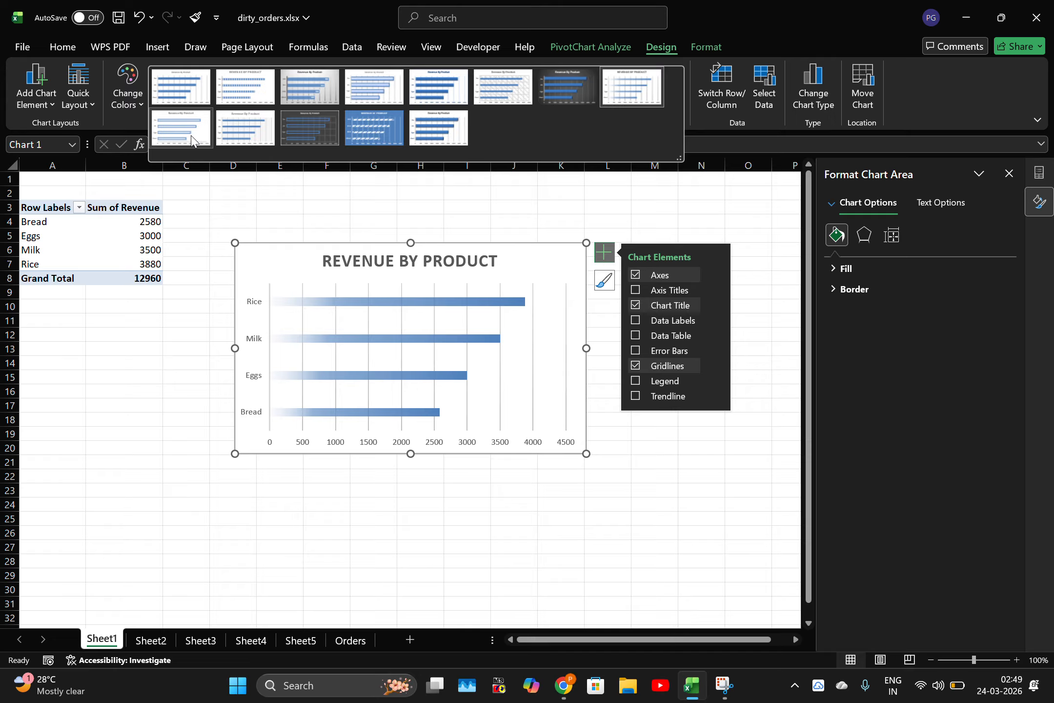
{"action": "key", "text": "Escape"}
{"action": "left_click", "coordinate": [128, 98]}
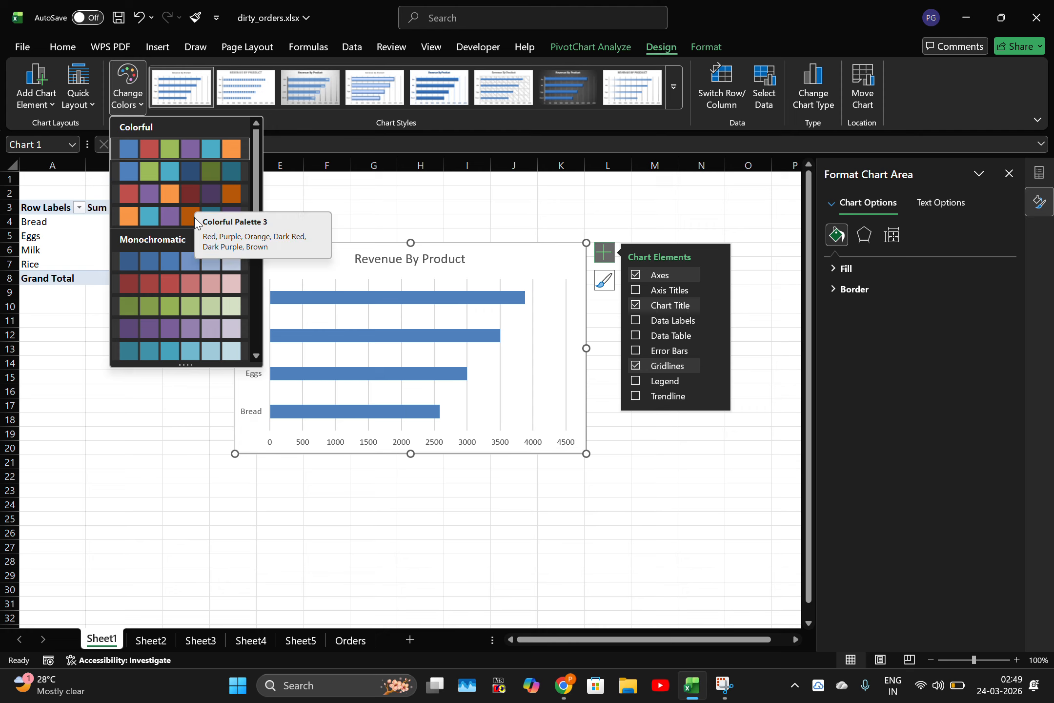
{"action": "left_click", "coordinate": [179, 305]}
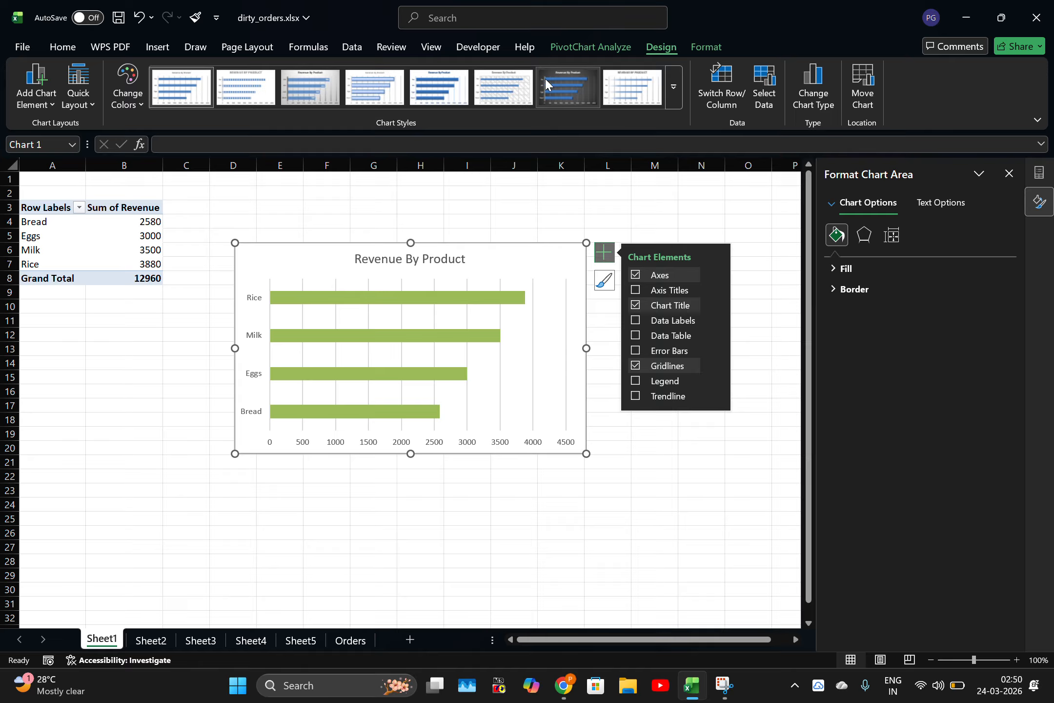
{"action": "left_click", "coordinate": [571, 75]}
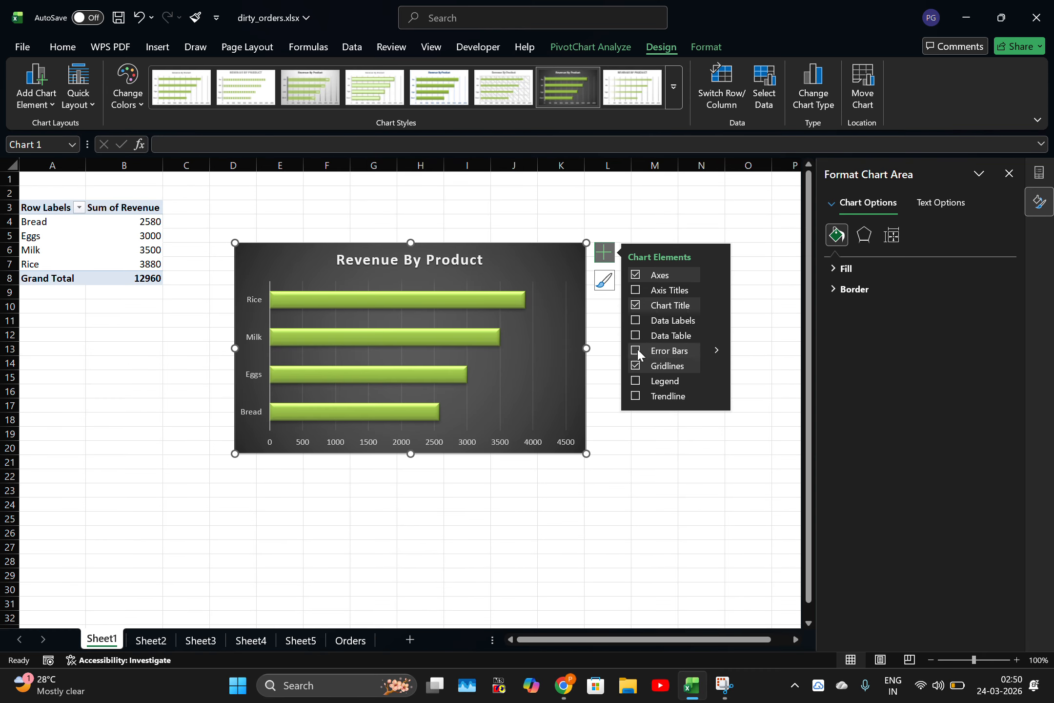
Step: Remove the gridlines from the Revenue By Product chart and move it up and closer to the PivotTable
{"action": "left_click", "coordinate": [635, 367]}
{"action": "mouse_move", "coordinate": [488, 271]}
{"action": "left_mouse_down"}
{"action": "mouse_move", "coordinate": [451, 247]}
{"action": "mouse_move", "coordinate": [455, 226]}
{"action": "left_mouse_up"}
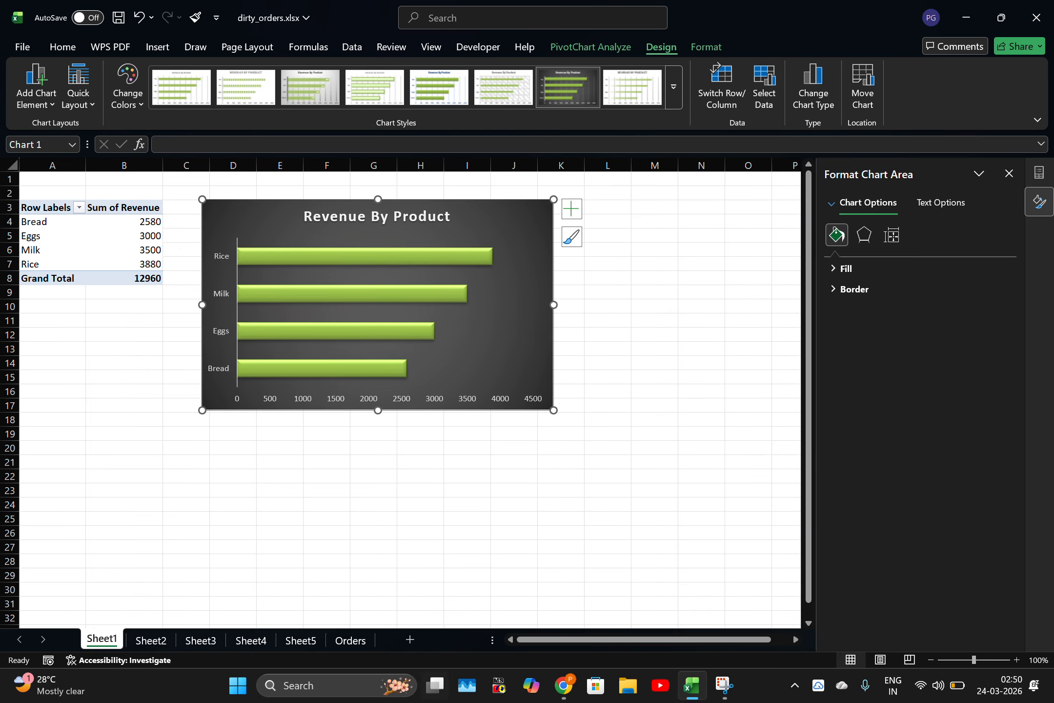
Step: Check the recommended chart type for the City Revenue pivot in ChatGPT's Step 3 table, and return to the workbook in Excel
{"action": "left_click", "coordinate": [434, 685]}
{"action": "left_click", "coordinate": [634, 172]}
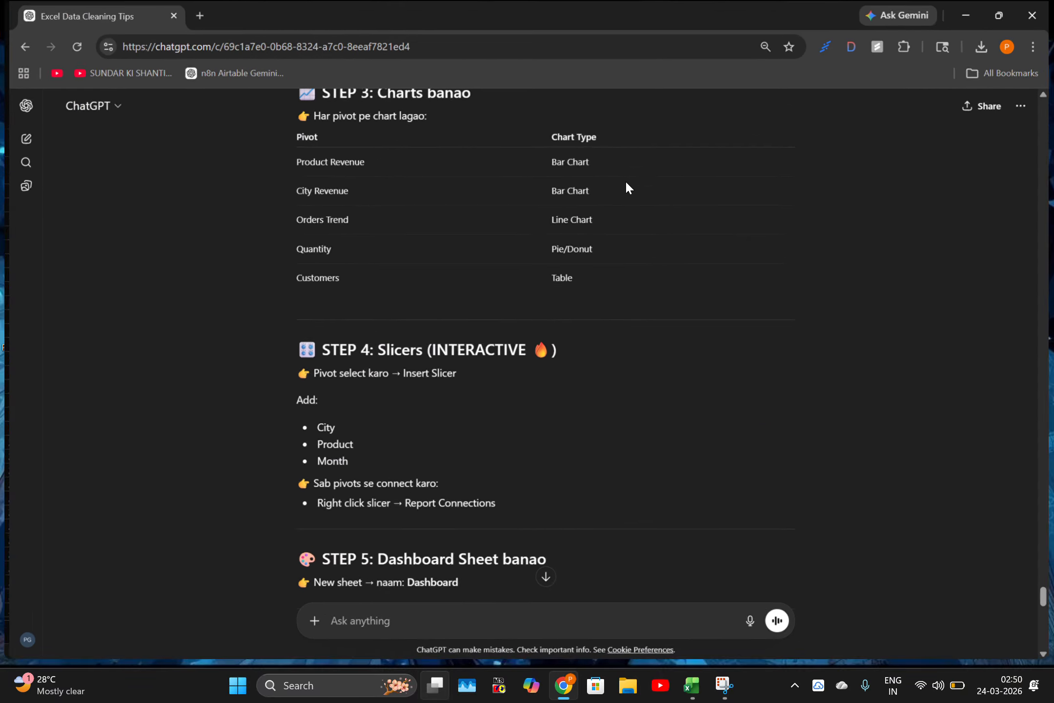
{"action": "scroll", "coordinate": [386, 323], "scroll_direction": "down", "scroll_amount": 2}
{"action": "scroll", "coordinate": [304, 245], "scroll_direction": "up", "scroll_amount": 3}
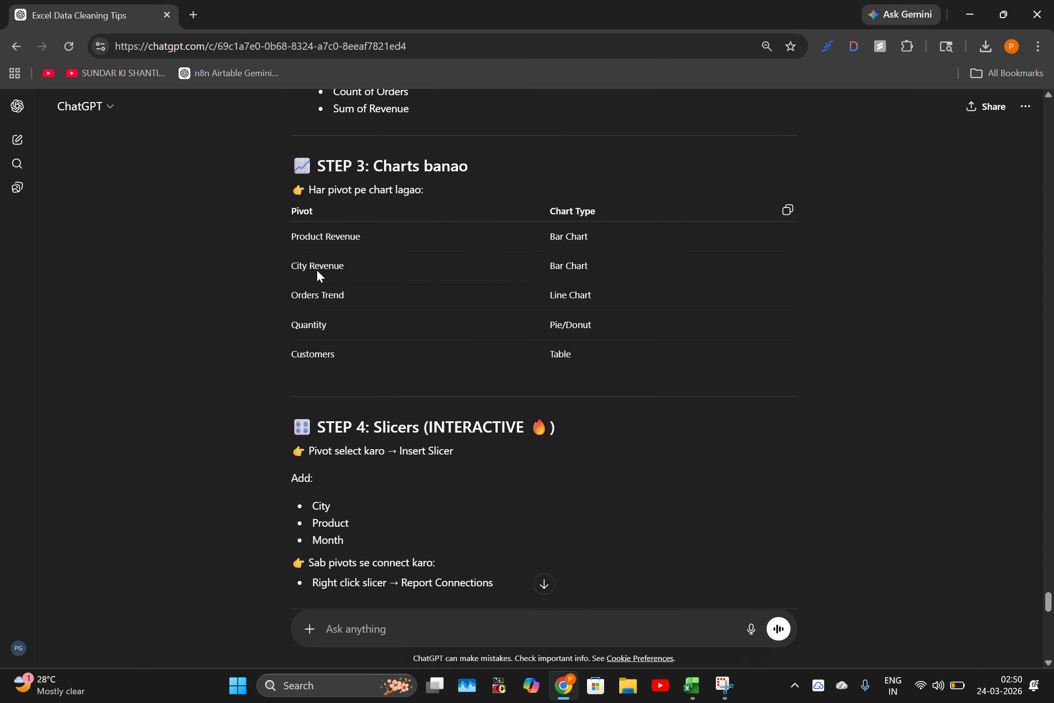
{"action": "key", "text": "super+Tab"}
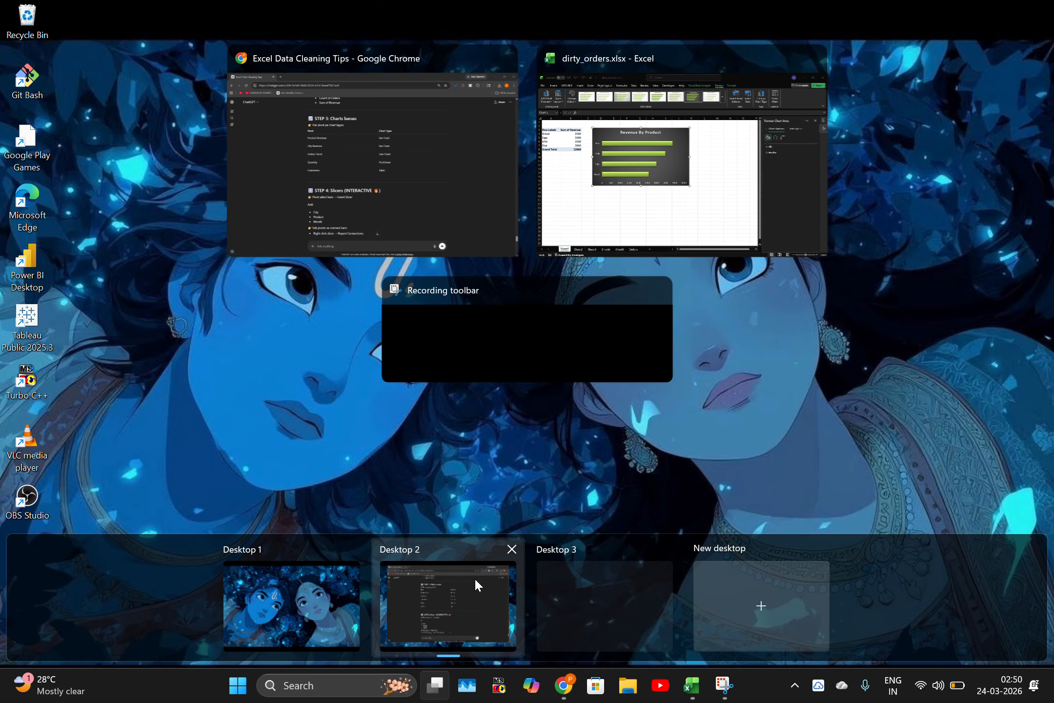
{"action": "left_click", "coordinate": [673, 215]}
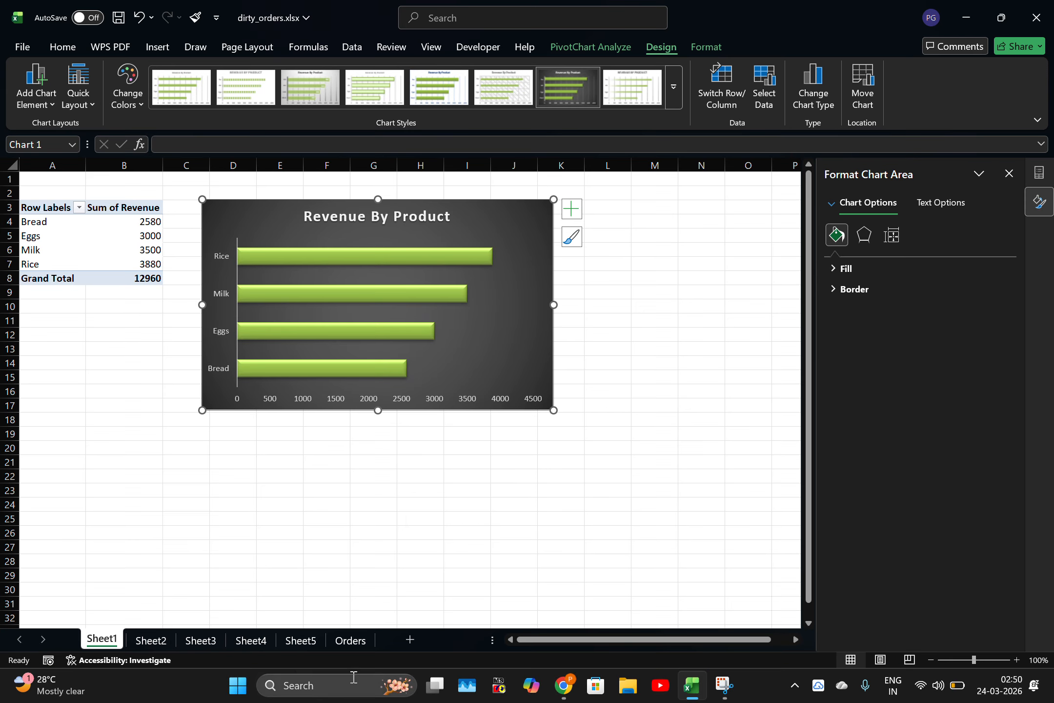
Step: Insert a Clustered Bar PivotChart from the city revenue PivotTable on Sheet2 and move it up beside the table
{"action": "left_click", "coordinate": [164, 641]}
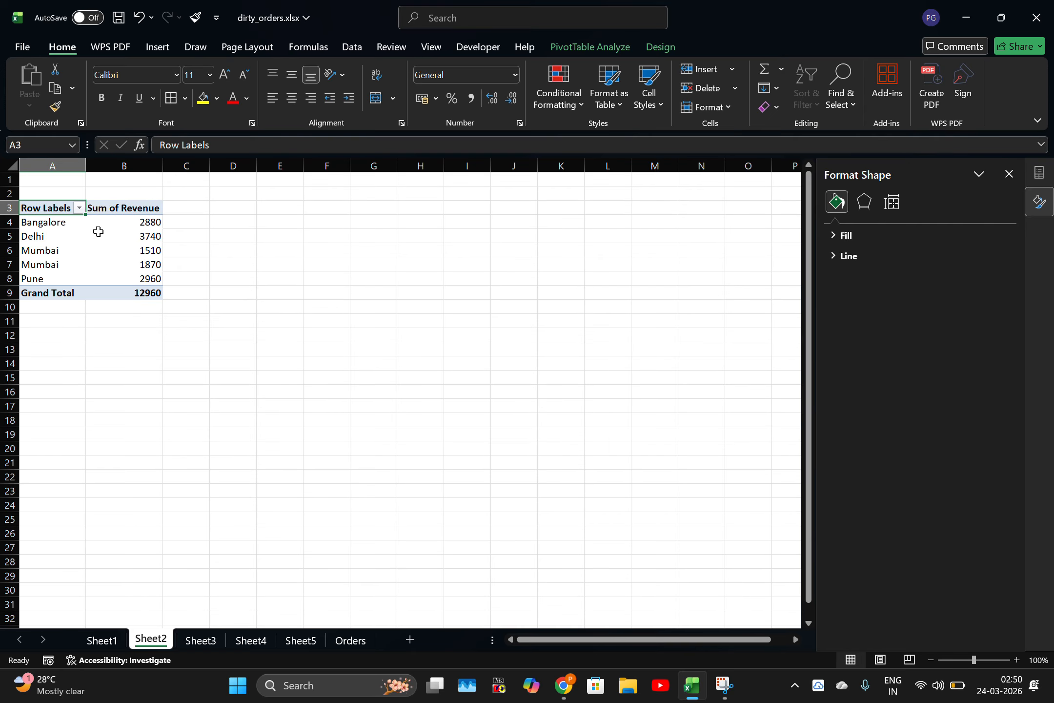
{"action": "left_click", "coordinate": [118, 259]}
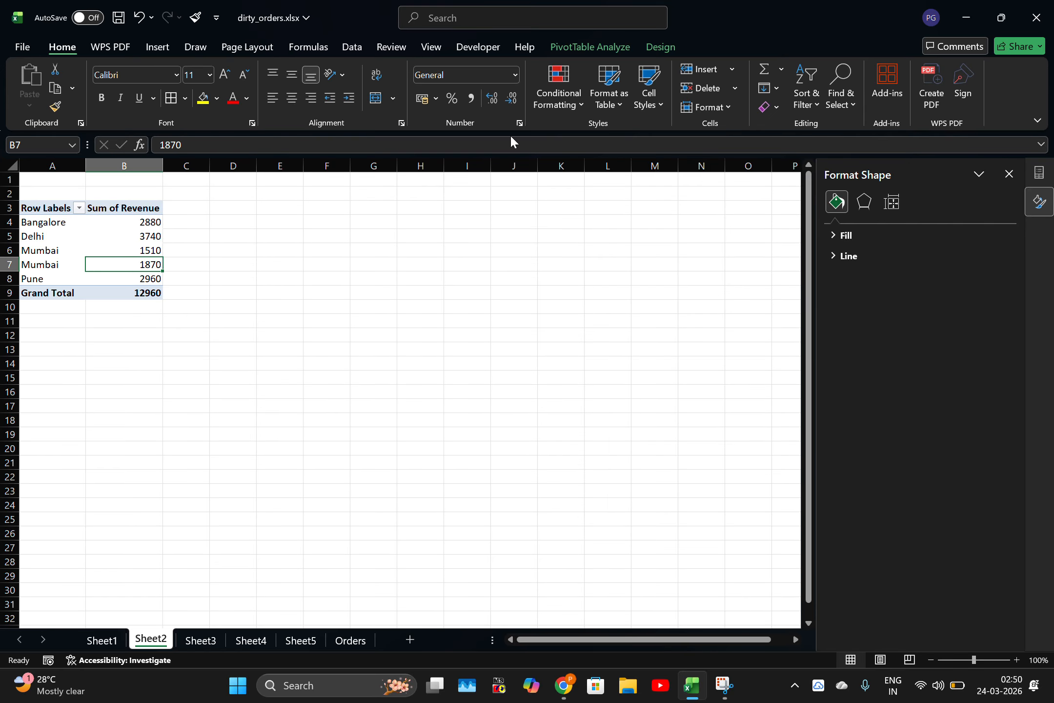
{"action": "left_click", "coordinate": [630, 47]}
{"action": "left_click", "coordinate": [815, 83]}
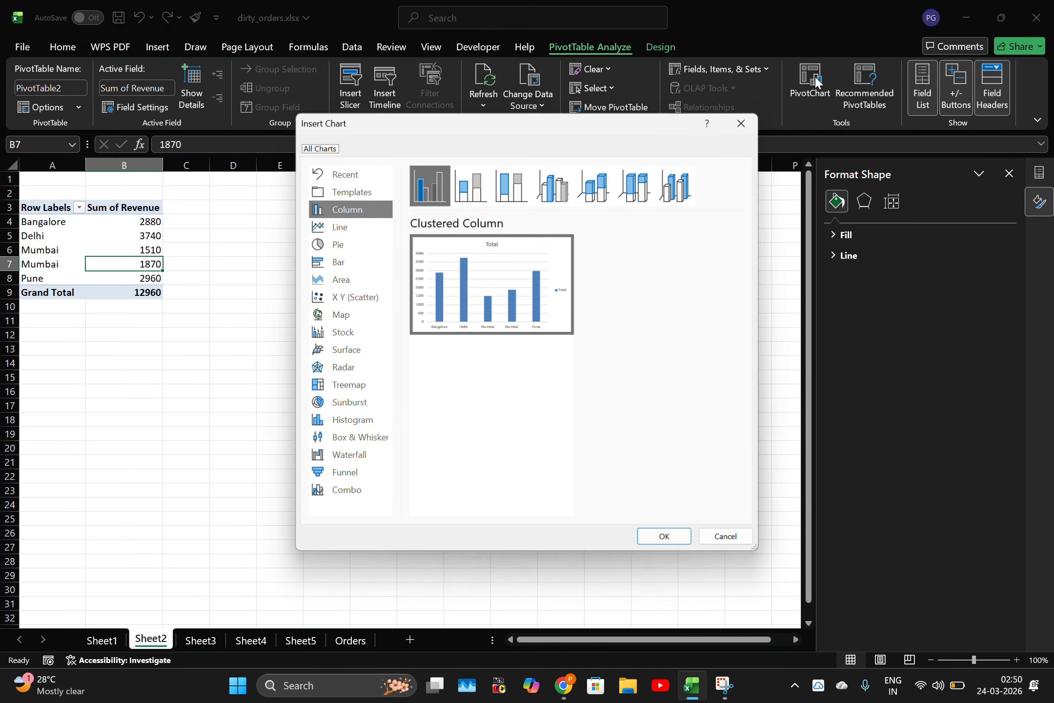
{"action": "left_click", "coordinate": [363, 262]}
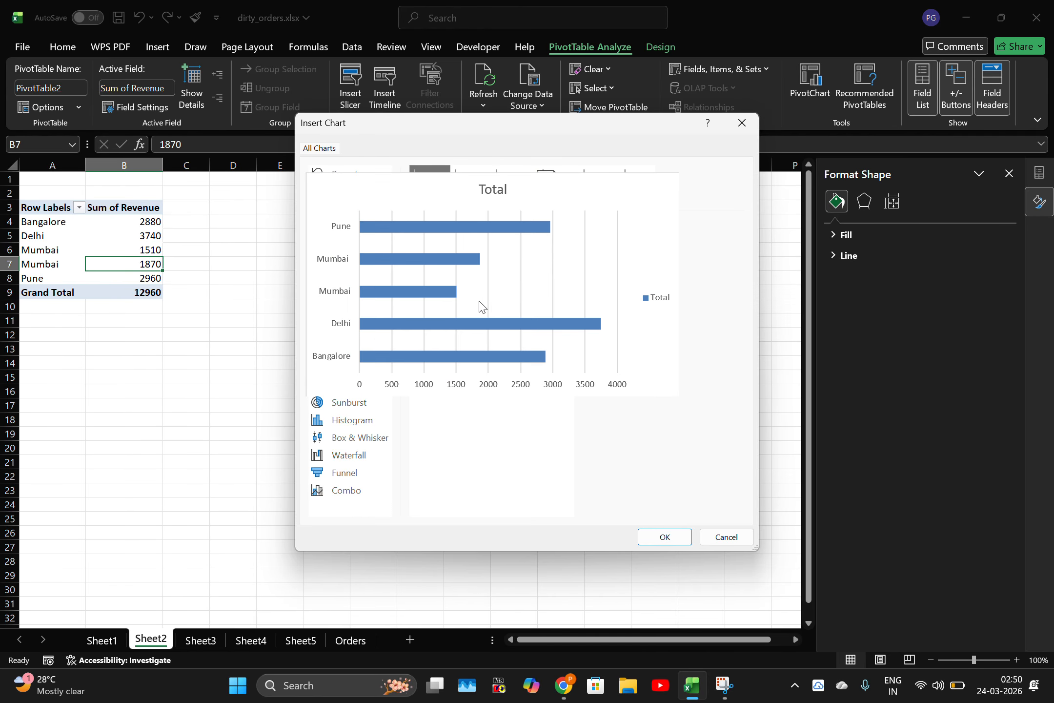
{"action": "mouse_move", "coordinate": [536, 277]}
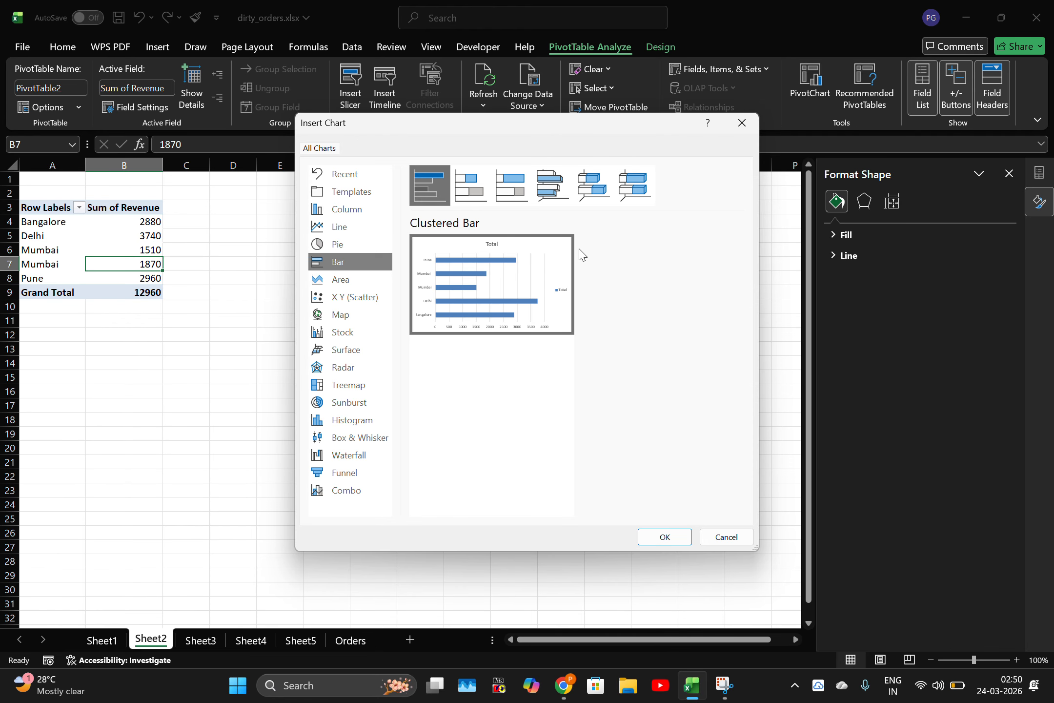
{"action": "left_click", "coordinate": [665, 537]}
{"action": "left_click_drag", "start_coordinate": [519, 301], "coordinate": [526, 197]}
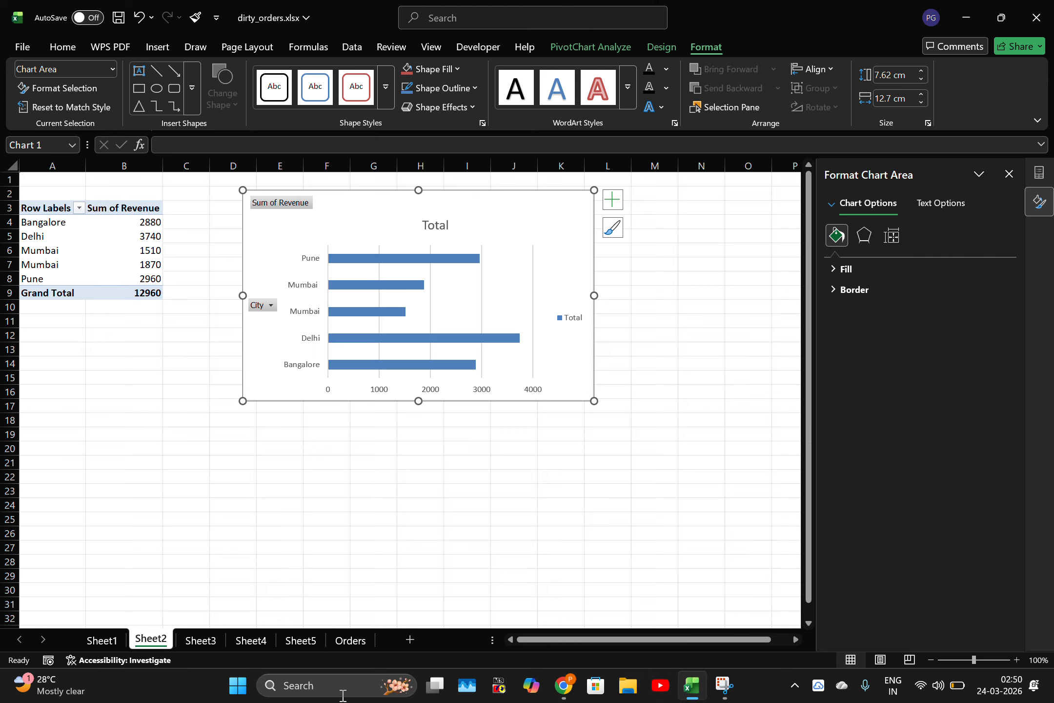
Step: Cut the Revenue By Product chart from Sheet1 and return to Sheet2
{"action": "left_click", "coordinate": [87, 641]}
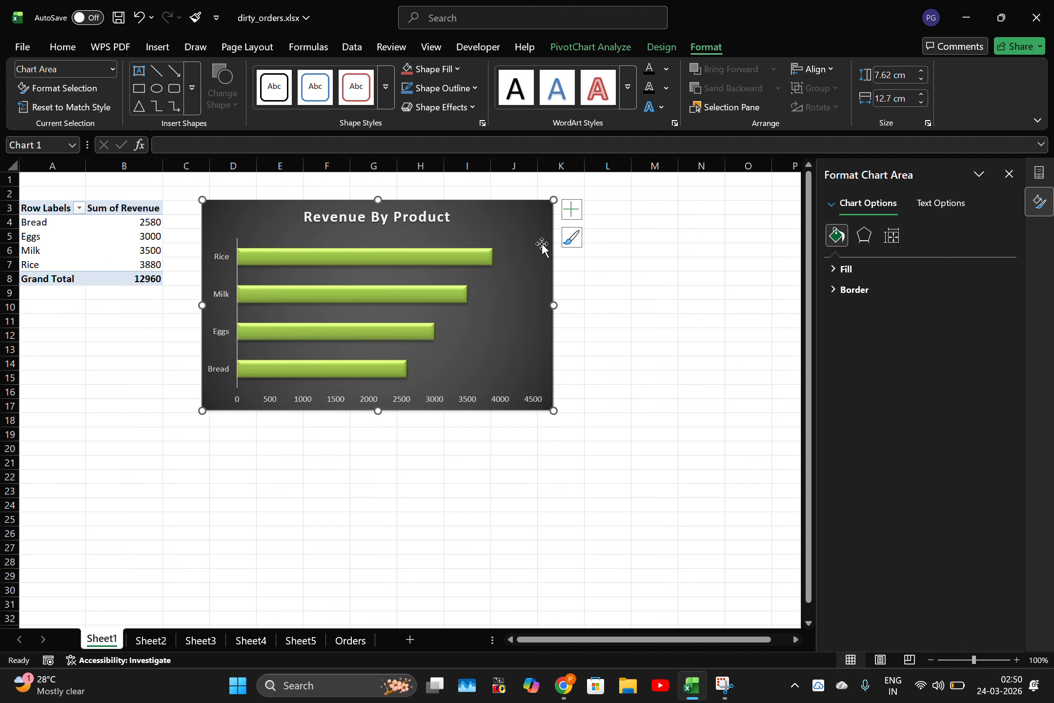
{"action": "key", "text": "Delete"}
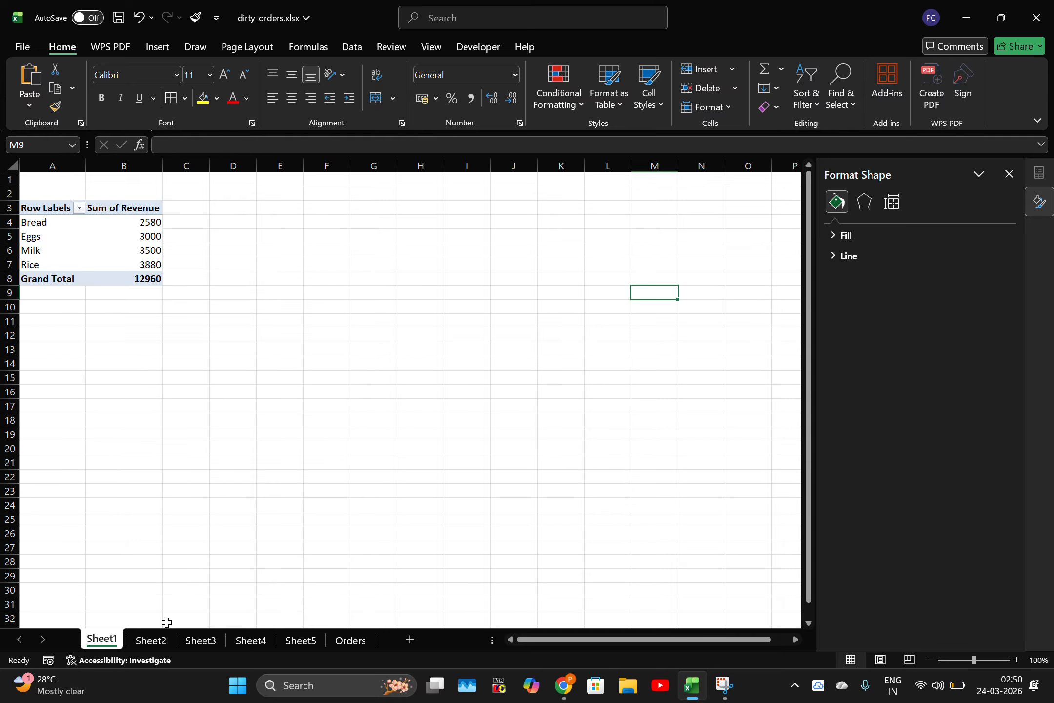
{"action": "left_click", "coordinate": [149, 640]}
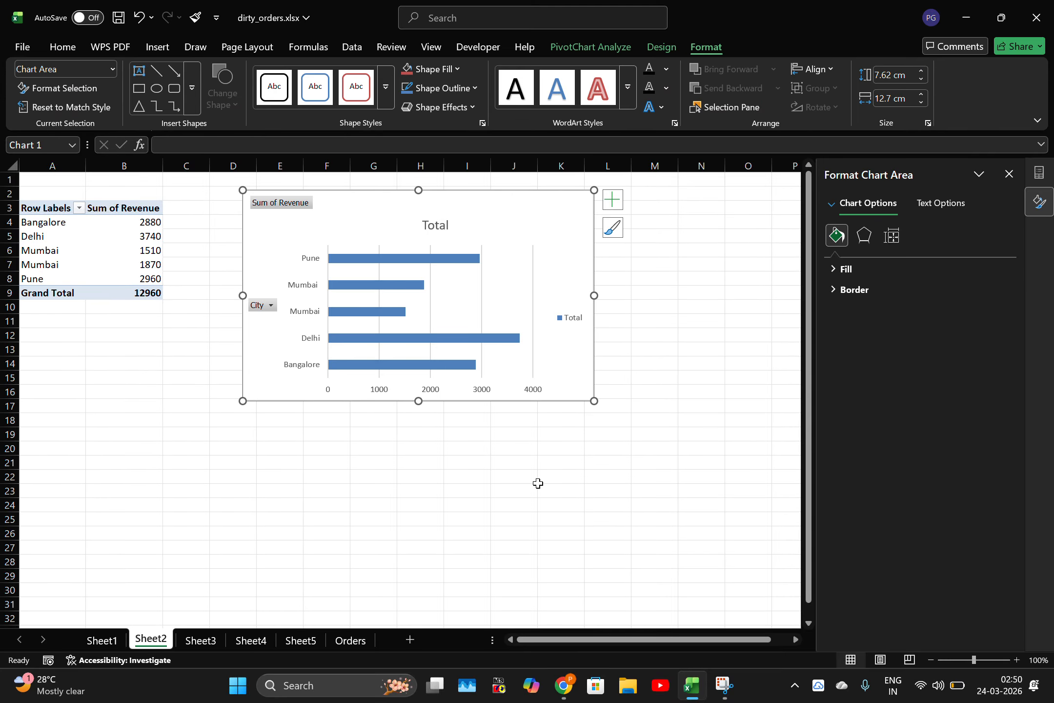
{"action": "left_click_drag", "start_coordinate": [571, 195], "coordinate": [585, 258]}
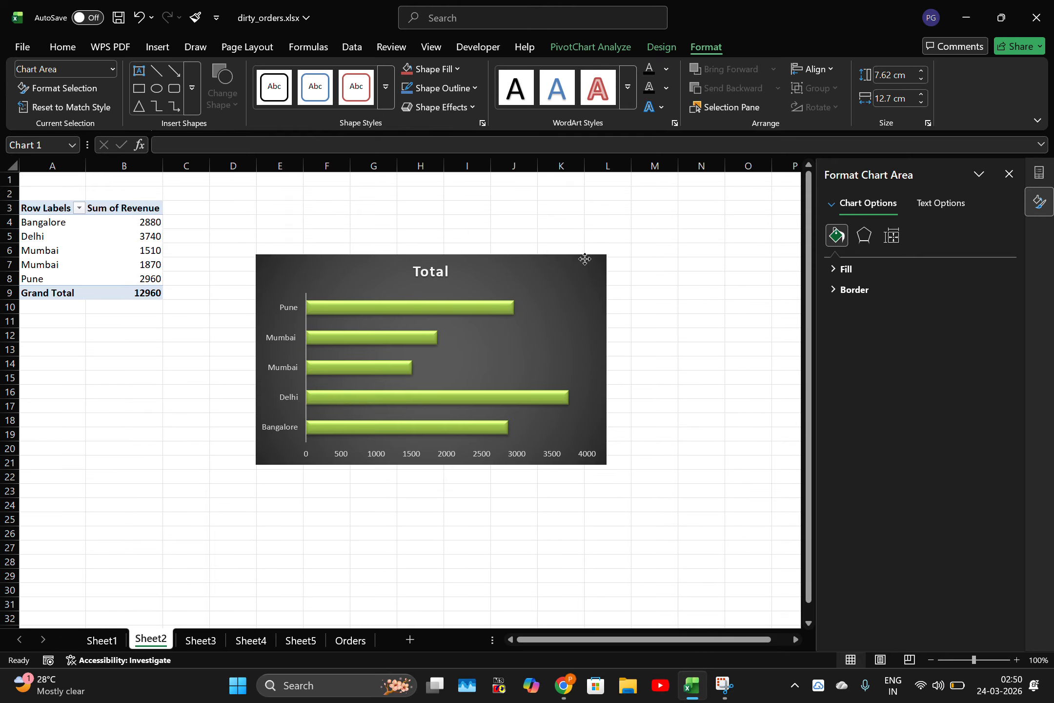
{"action": "key", "text": "ctrl+z"}
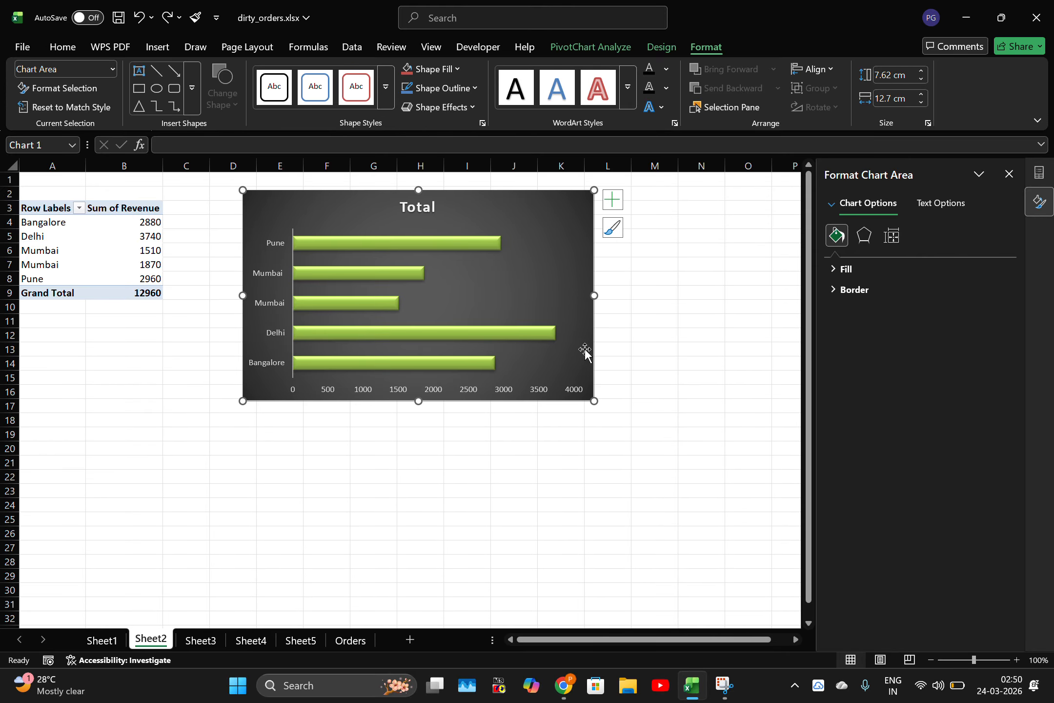
{"action": "key", "text": "ctrl+z"}
Step: Paste the Revenue By Product chart into an empty area of Sheet2 and move it directly below the city revenue chart
{"action": "left_click", "coordinate": [550, 475]}
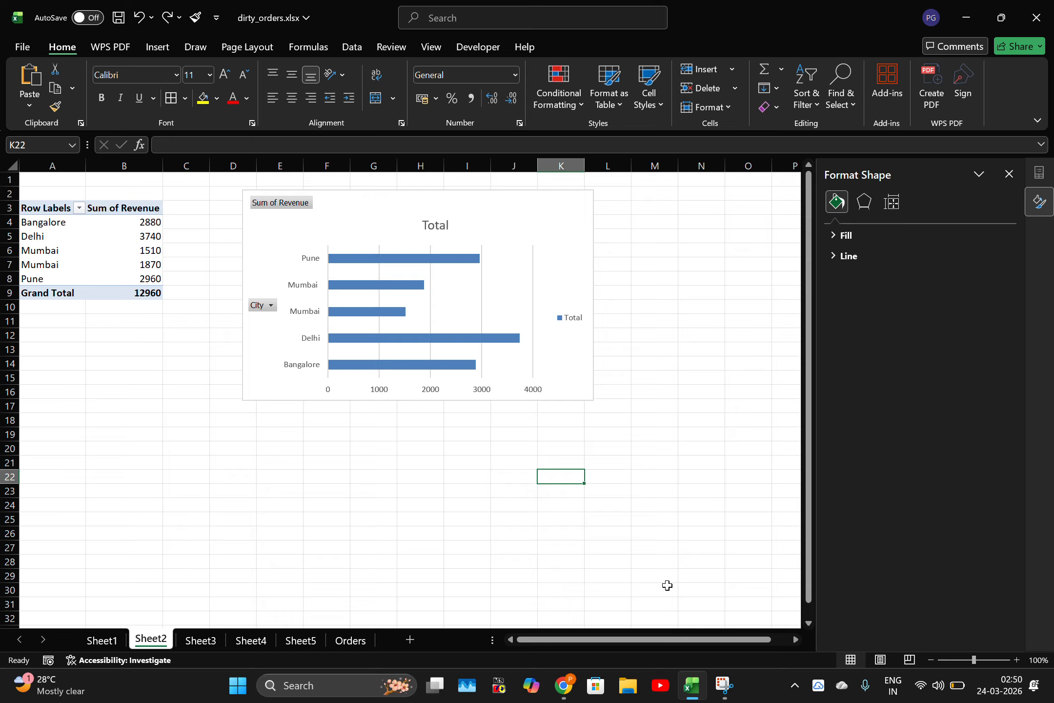
{"action": "key", "text": "ctrl+v"}
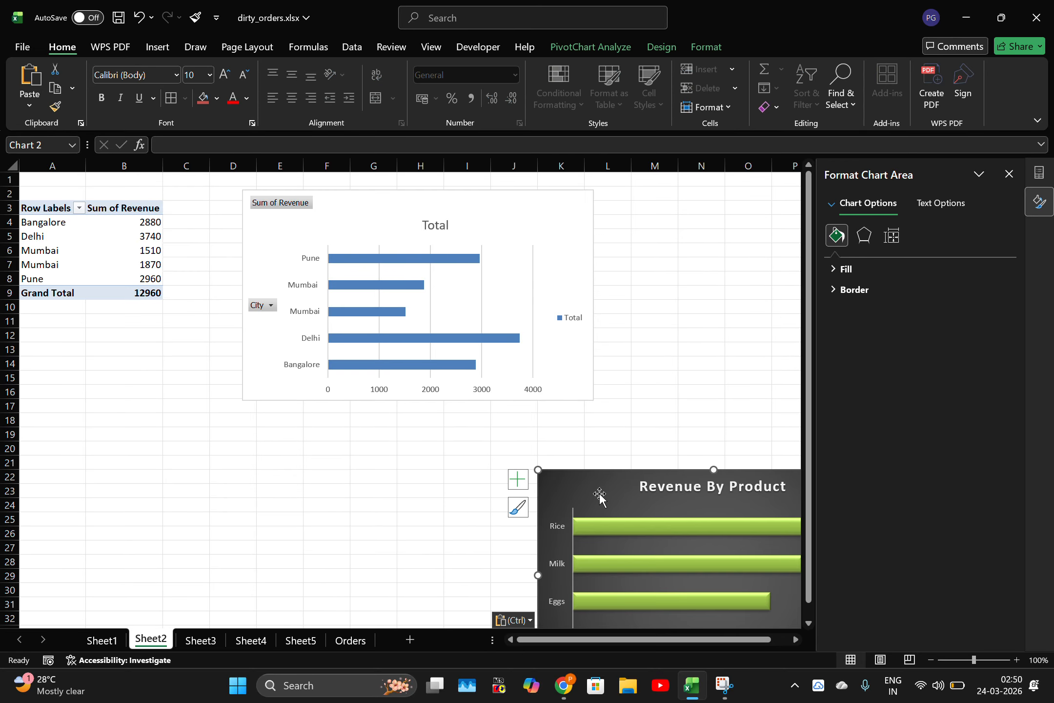
{"action": "left_click_drag", "start_coordinate": [599, 494], "coordinate": [394, 427]}
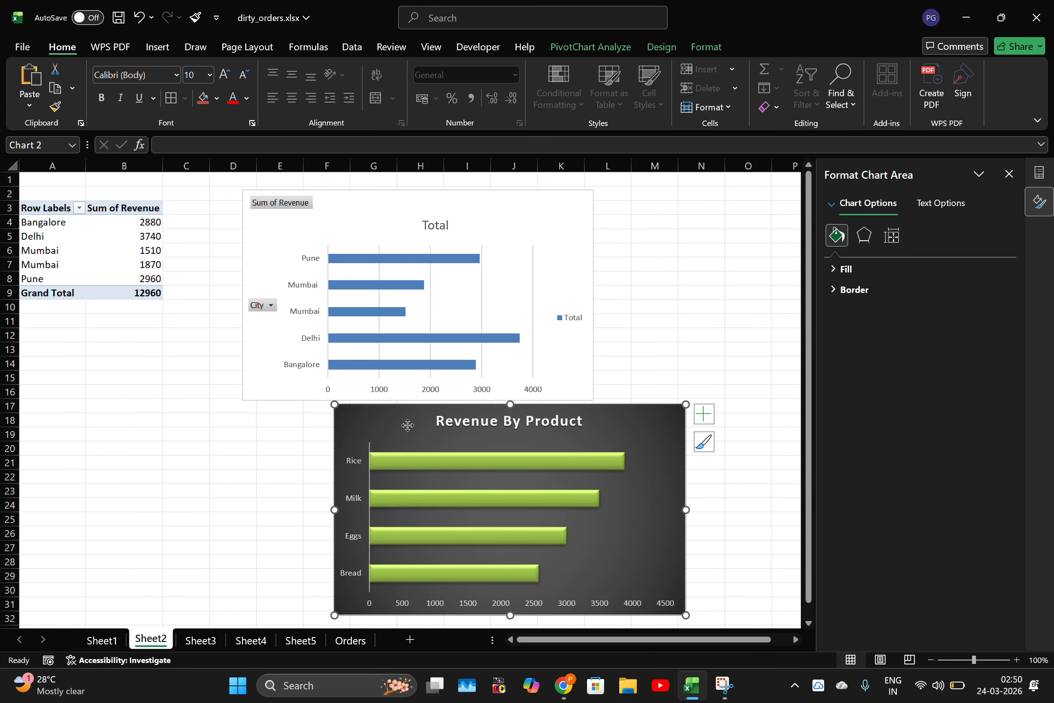
Step: Try to copy the Revenue By Product chart's formatting onto the city revenue chart with Format Painter
{"action": "left_click", "coordinate": [55, 107]}
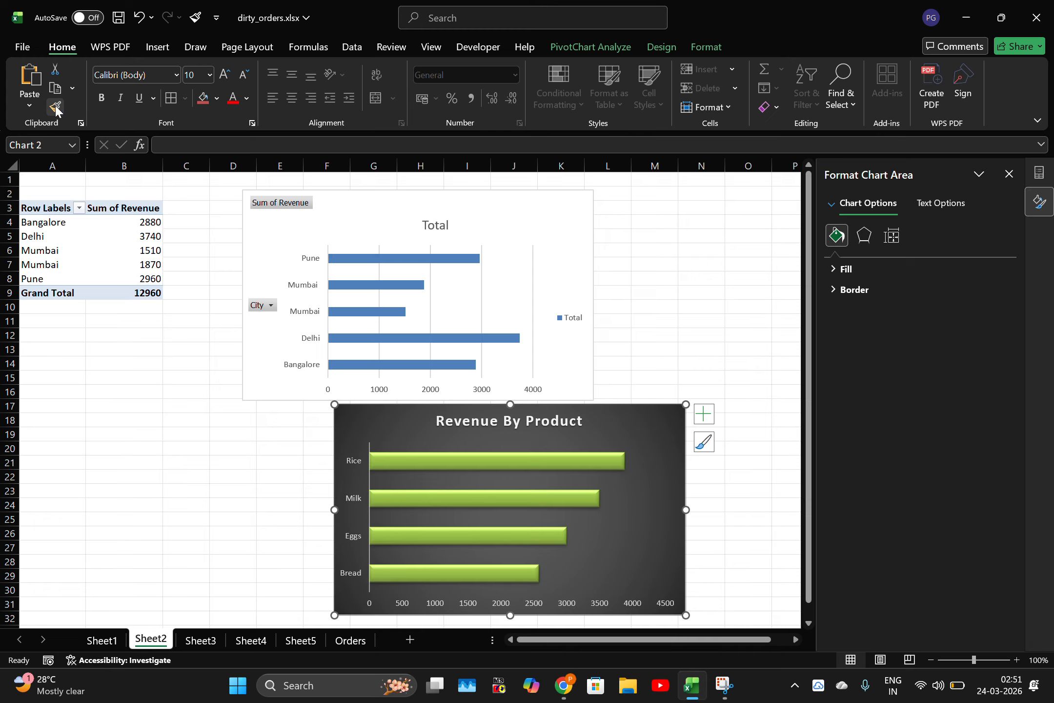
{"action": "left_click", "coordinate": [367, 205]}
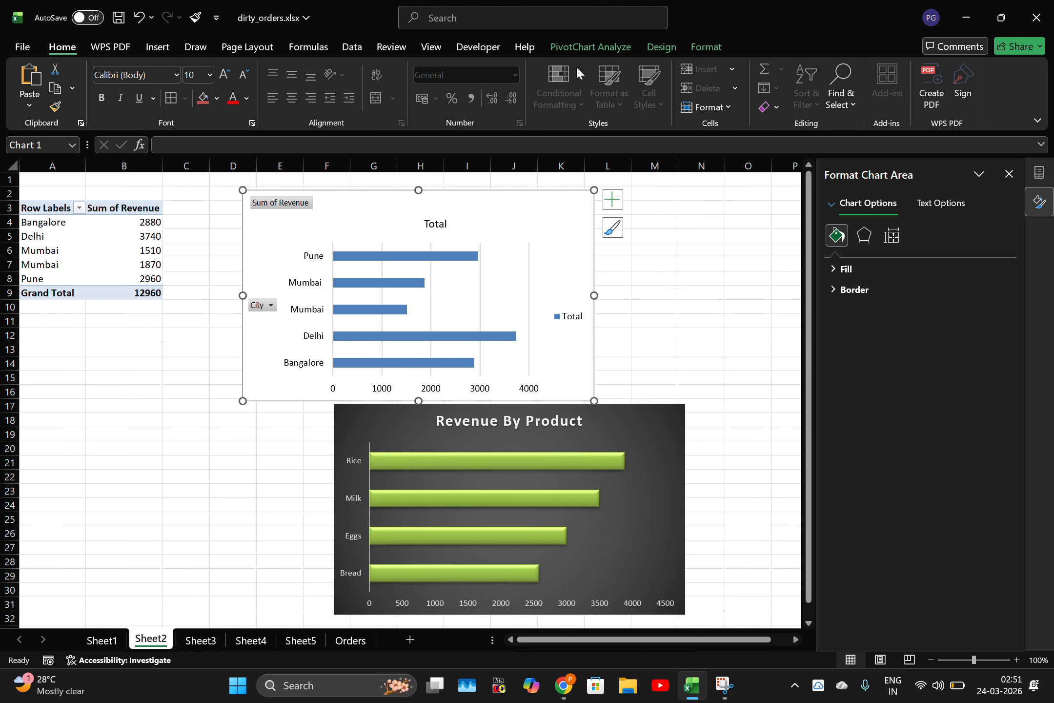
Step: Apply the green monochromatic palette and the dark gray background chart style to the city revenue chart
{"action": "left_click", "coordinate": [612, 49]}
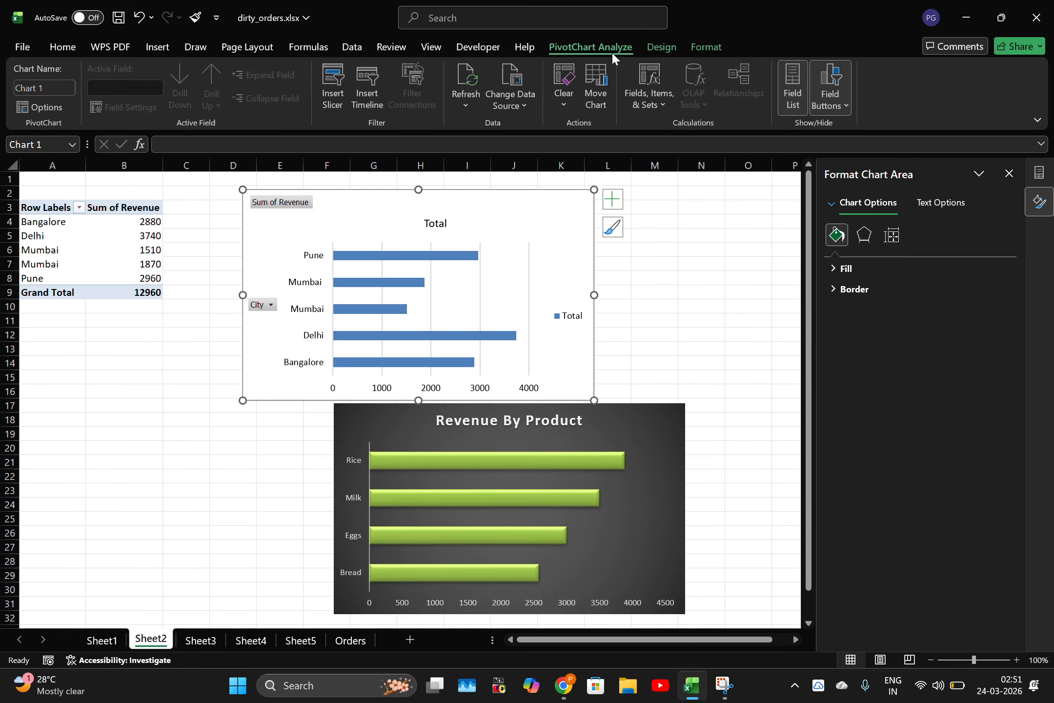
{"action": "left_click", "coordinate": [659, 45]}
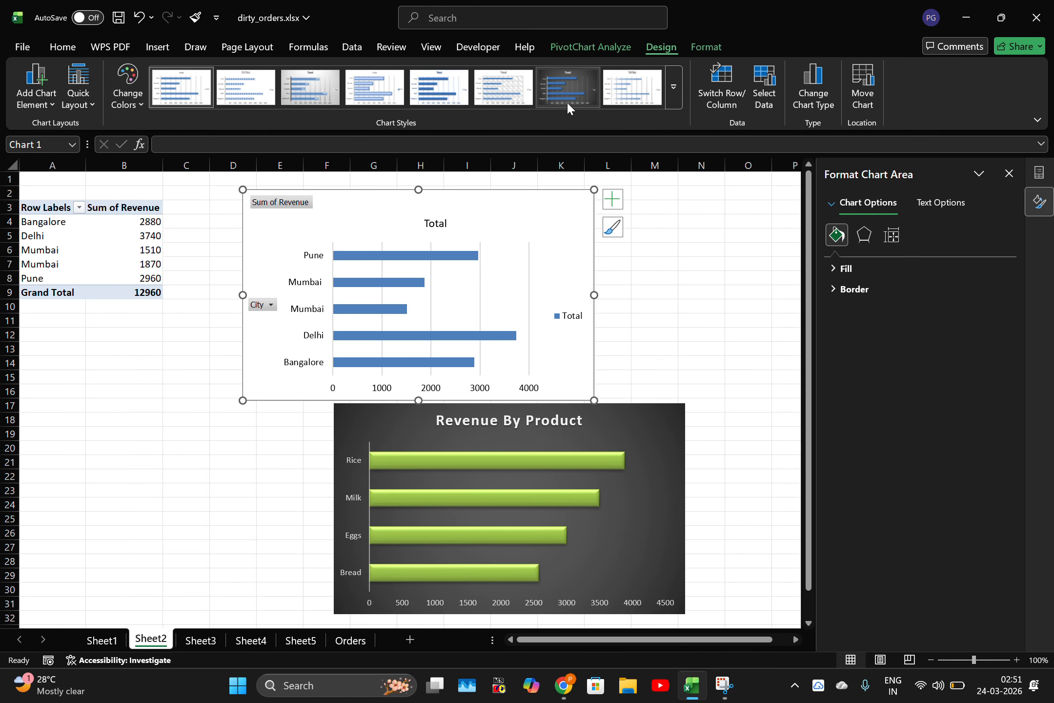
{"action": "left_click", "coordinate": [134, 105]}
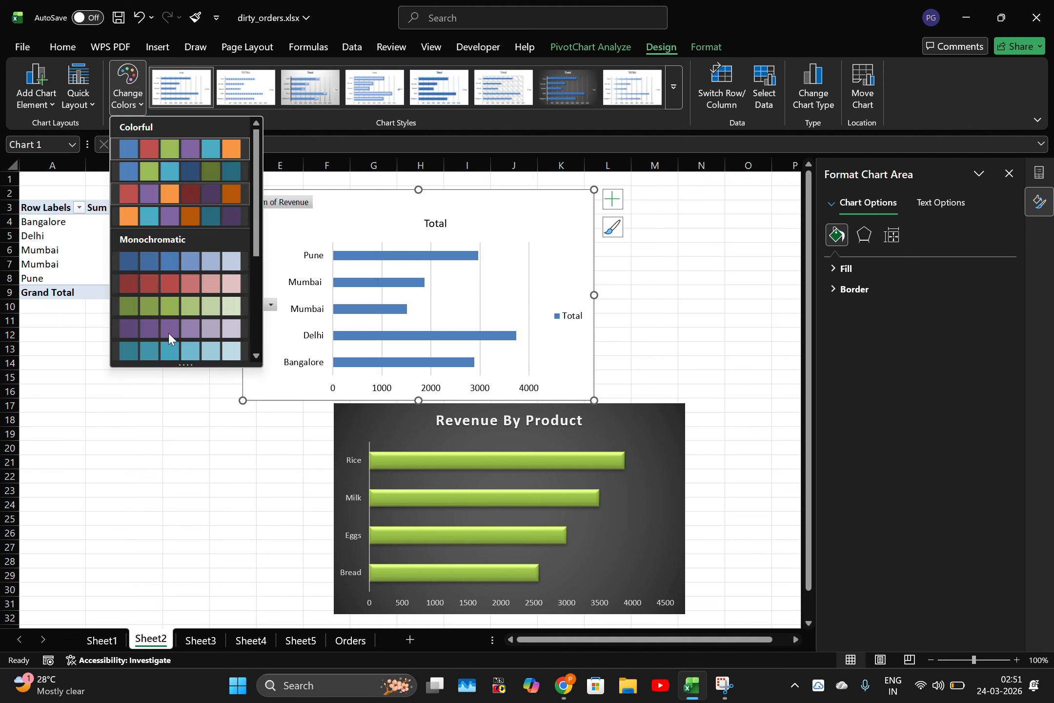
{"action": "left_click", "coordinate": [165, 304]}
{"action": "left_click", "coordinate": [551, 88]}
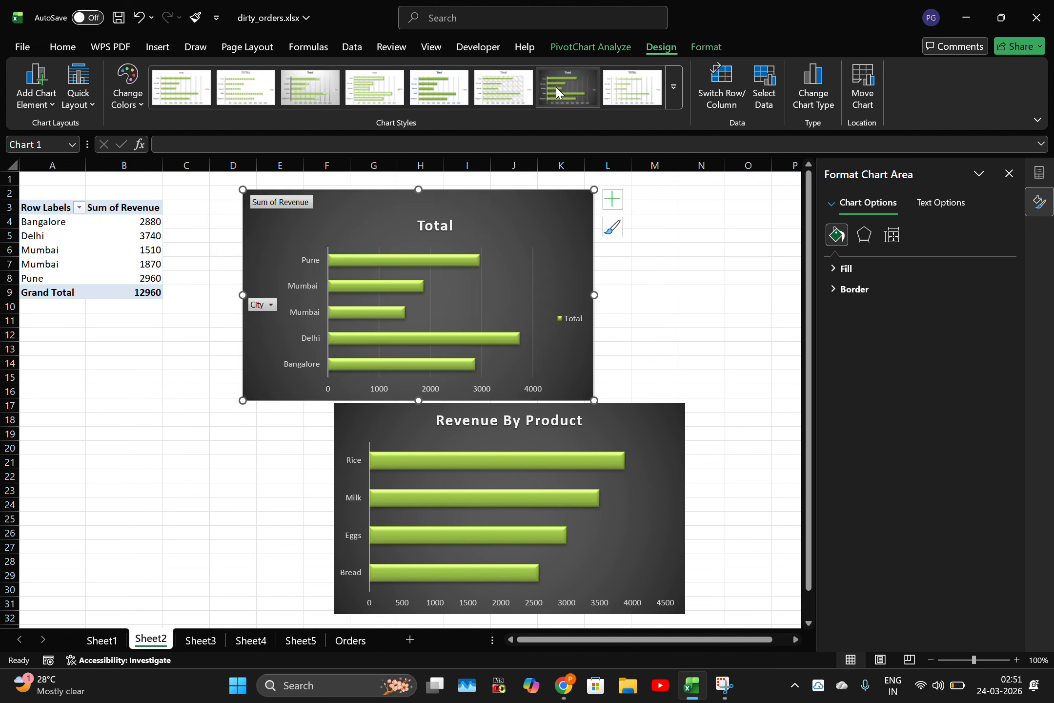
Step: Change the city revenue chart's title to "Revenue By City"
{"action": "left_click", "coordinate": [424, 227]}
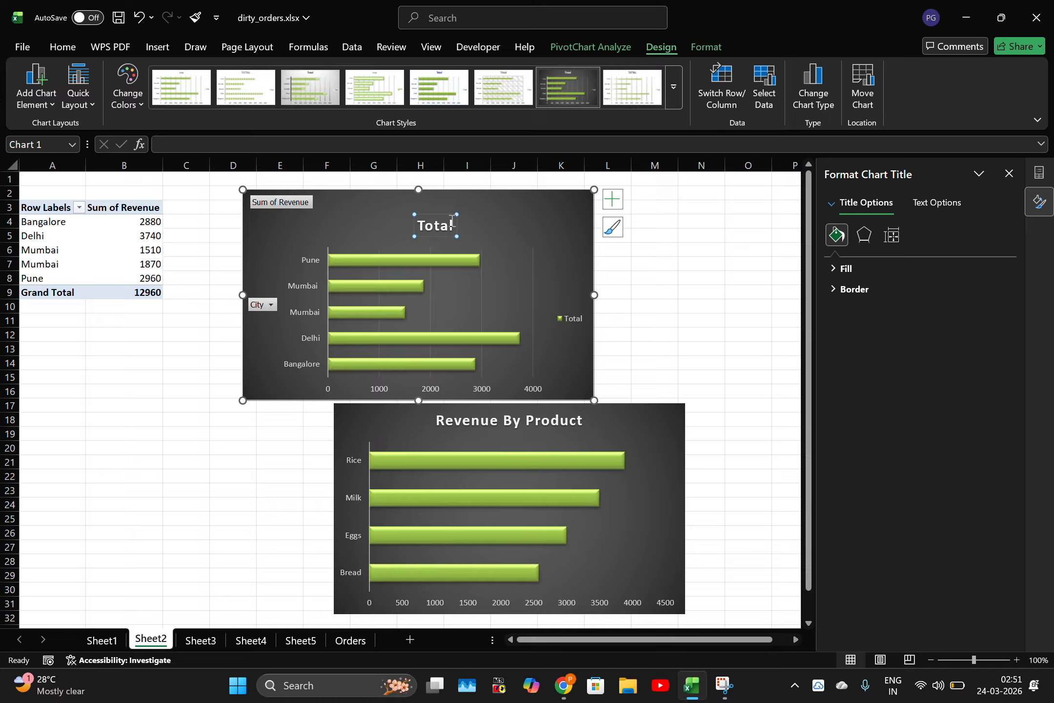
{"action": "key", "text": "BackSpace"}
{"action": "key", "text": "BackSpace"}
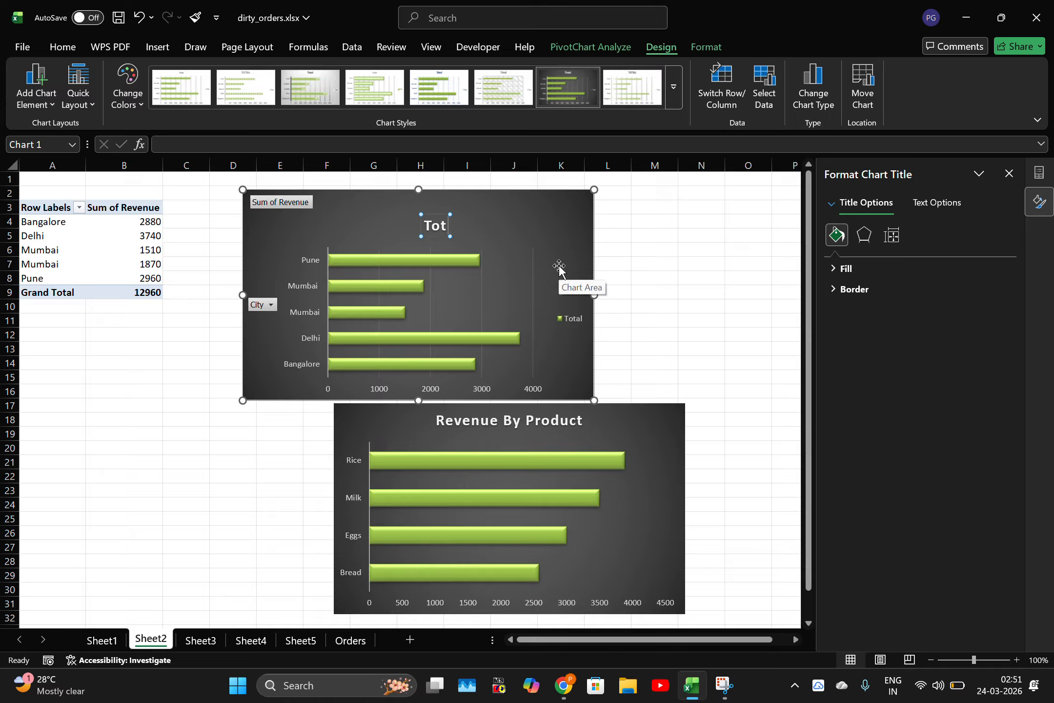
{"action": "key", "text": "BackSpace"}
{"action": "key", "text": "BackSpace"}
{"action": "key", "text": "BackSpace"}
{"action": "type", "text": "Revenue By"}
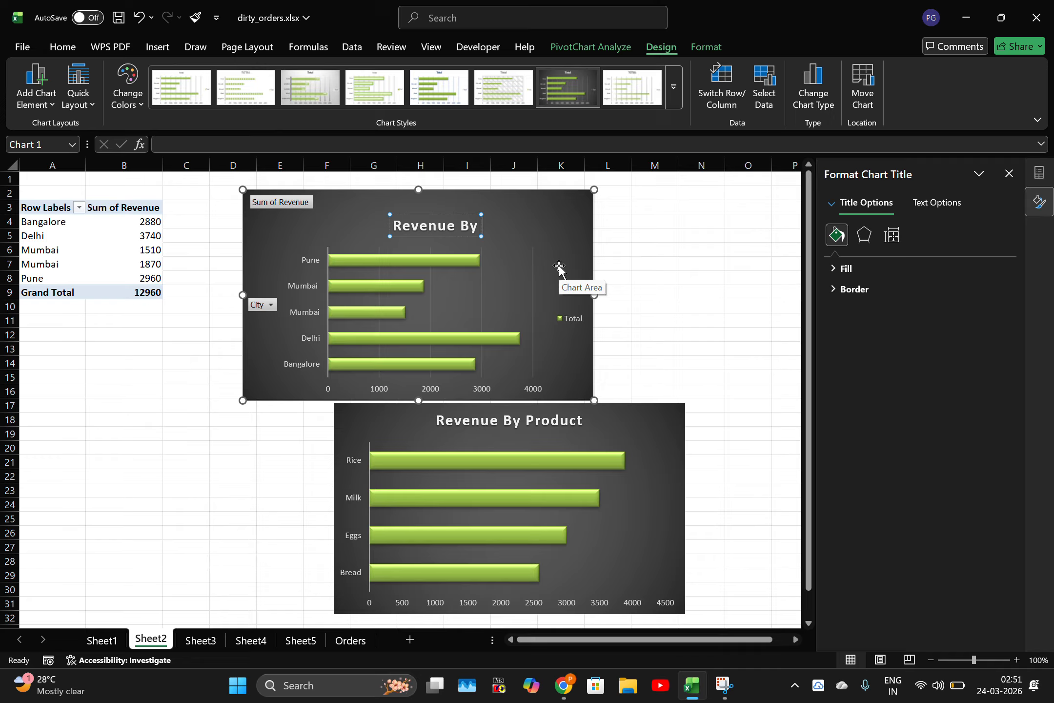
{"action": "type", "text": " City"}
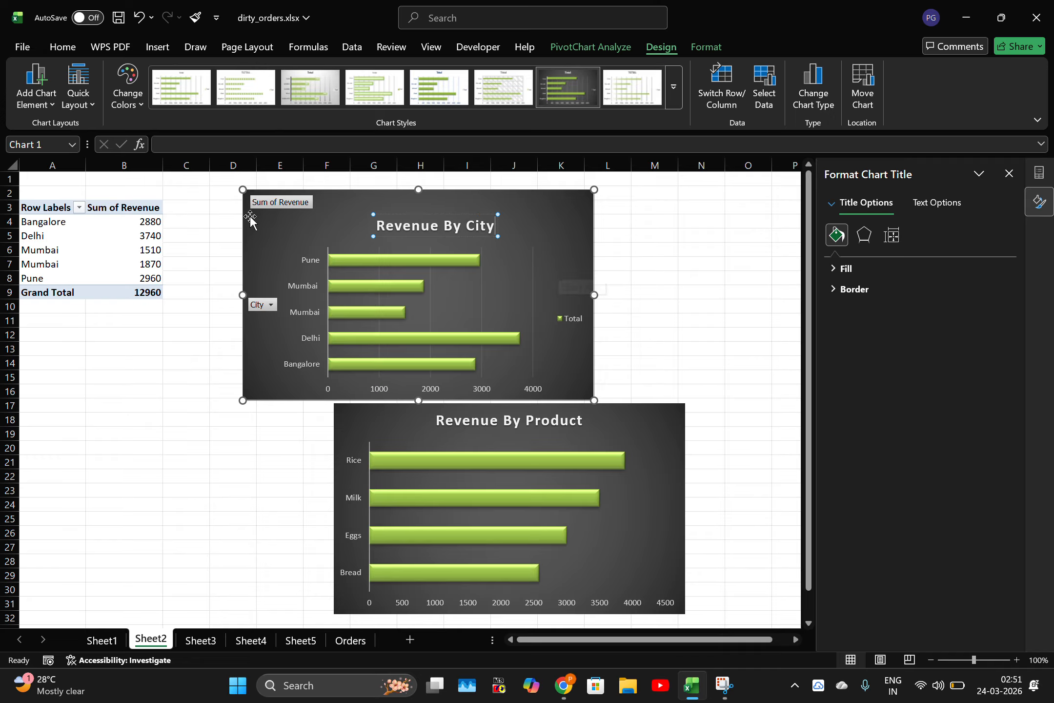
Step: Hide all field buttons on the Revenue By City chart
{"action": "right_click", "coordinate": [261, 201]}
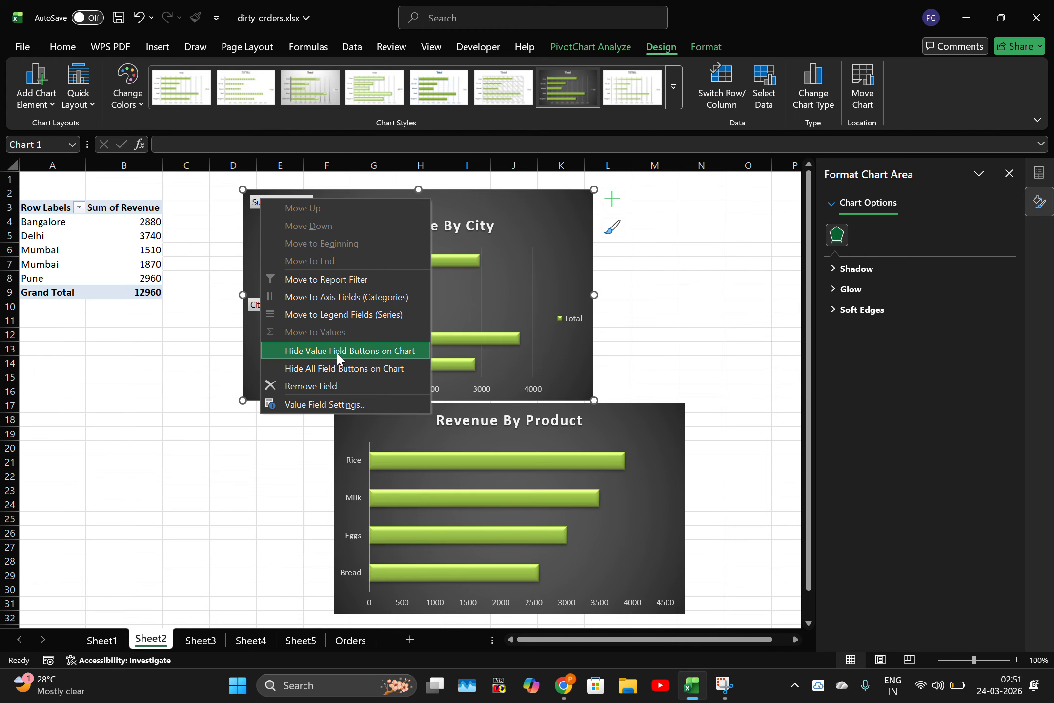
{"action": "left_click", "coordinate": [335, 352]}
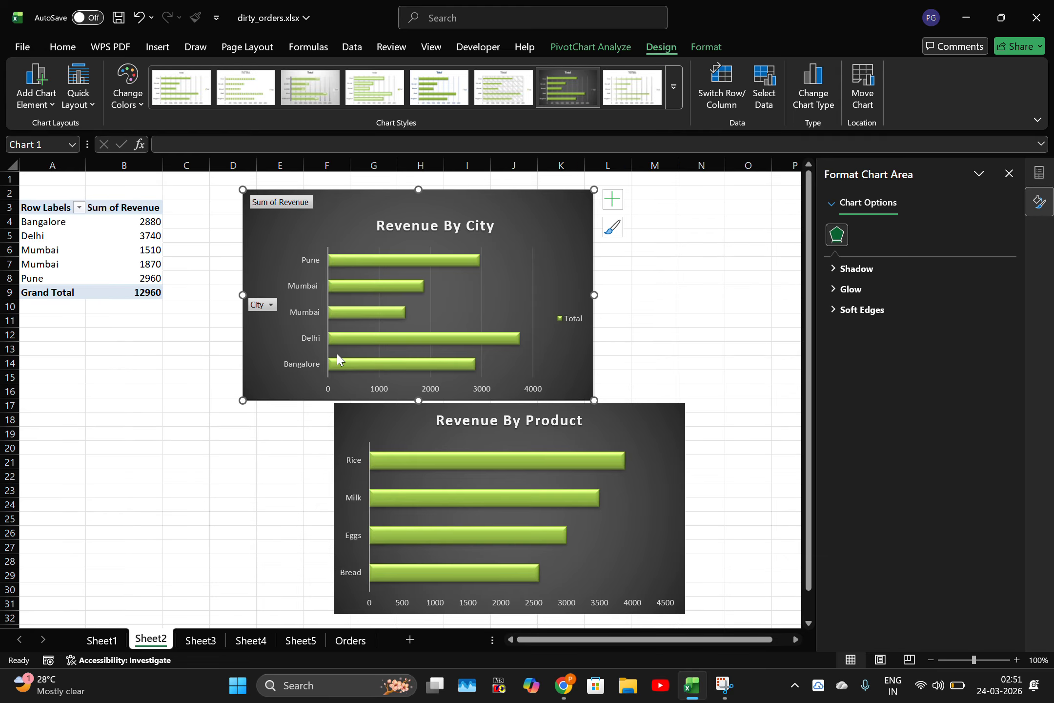
{"action": "right_click", "coordinate": [264, 300]}
{"action": "left_click", "coordinate": [328, 467]}
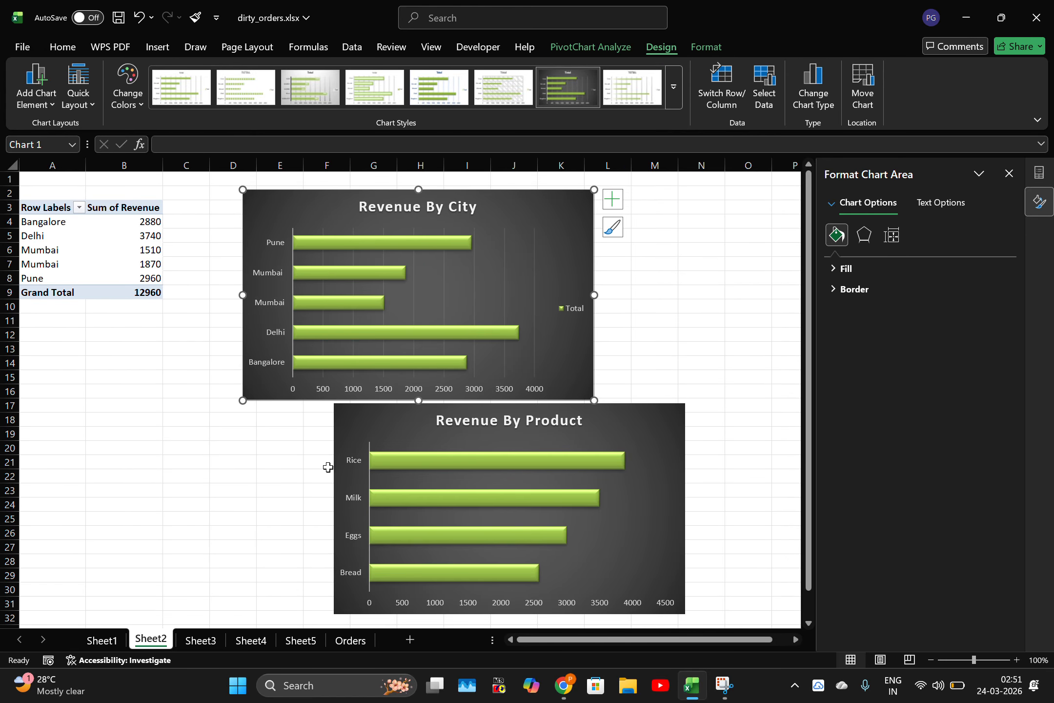
Step: Remove the gridlines and the legend from the Revenue By City chart
{"action": "left_click", "coordinate": [612, 199]}
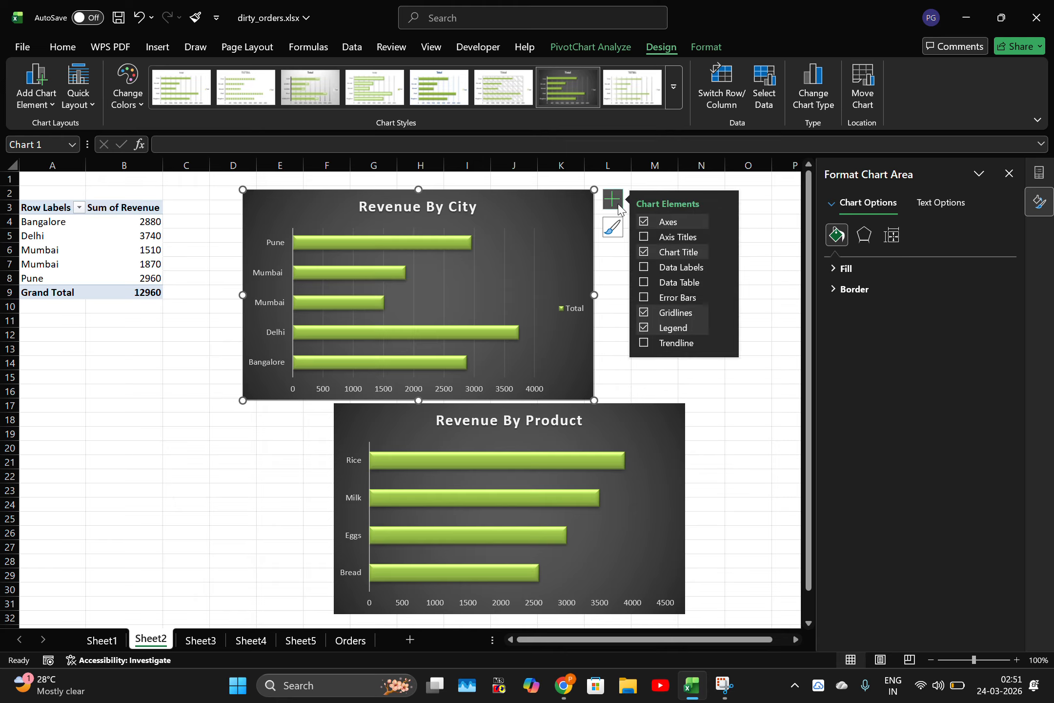
{"action": "left_click", "coordinate": [646, 312]}
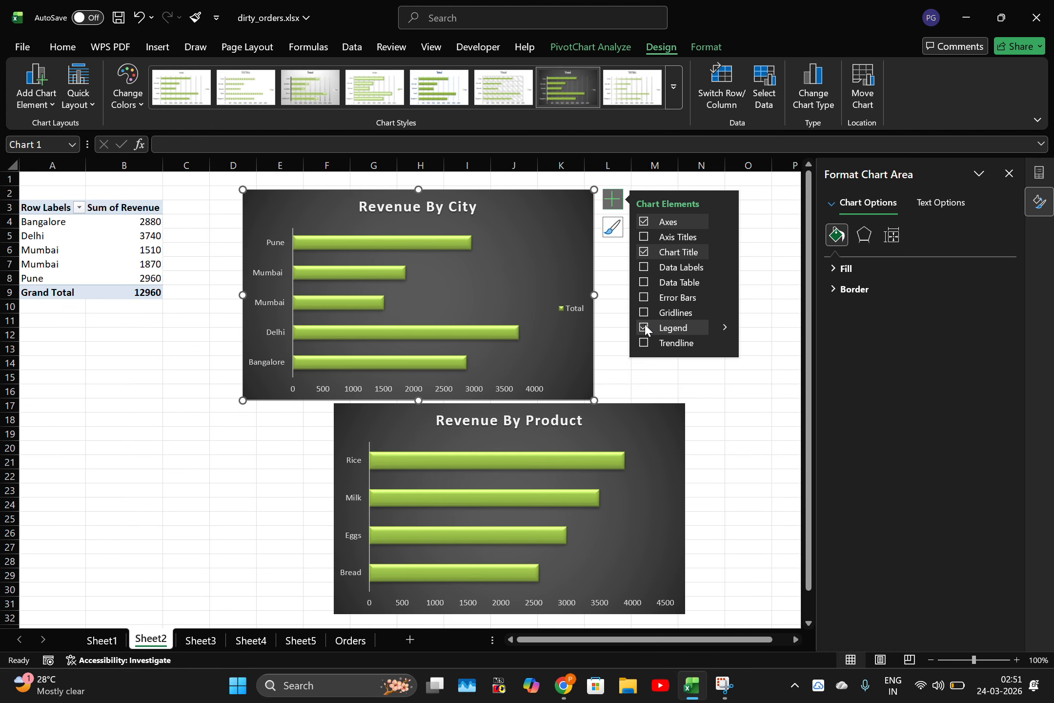
{"action": "left_click", "coordinate": [644, 328]}
Step: Shrink the Revenue By City and Revenue By Product charts and place them side by side next to the PivotTable on Sheet2
{"action": "left_click_drag", "start_coordinate": [527, 217], "coordinate": [478, 221]}
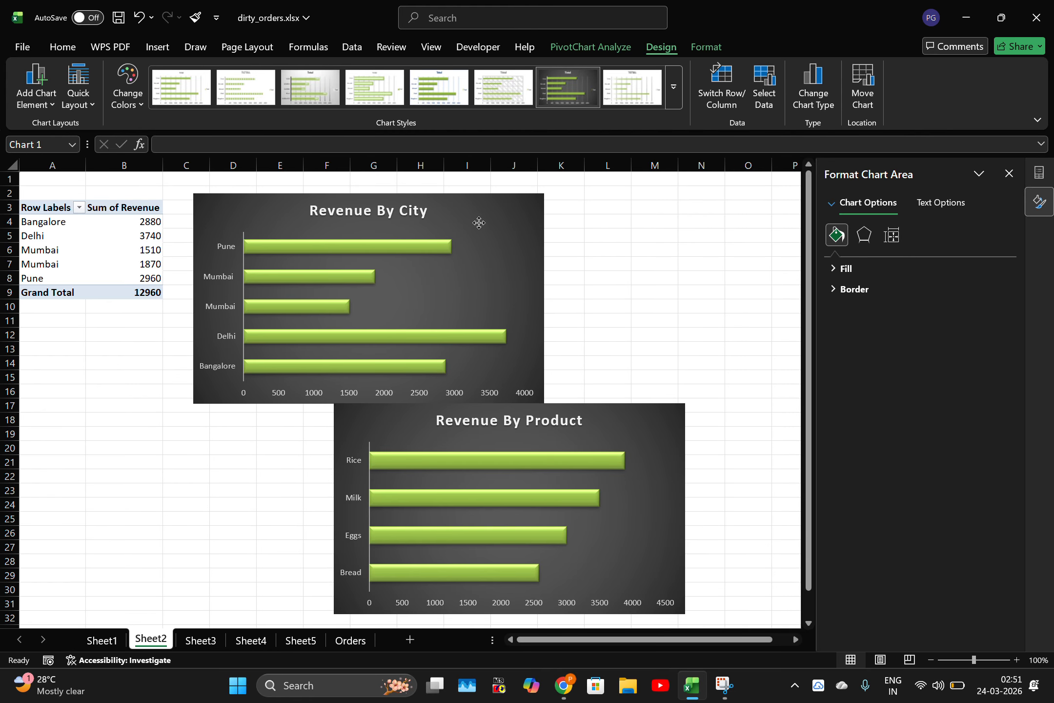
{"action": "left_click_drag", "start_coordinate": [545, 404], "coordinate": [465, 324]}
{"action": "left_click_drag", "start_coordinate": [598, 446], "coordinate": [675, 252]}
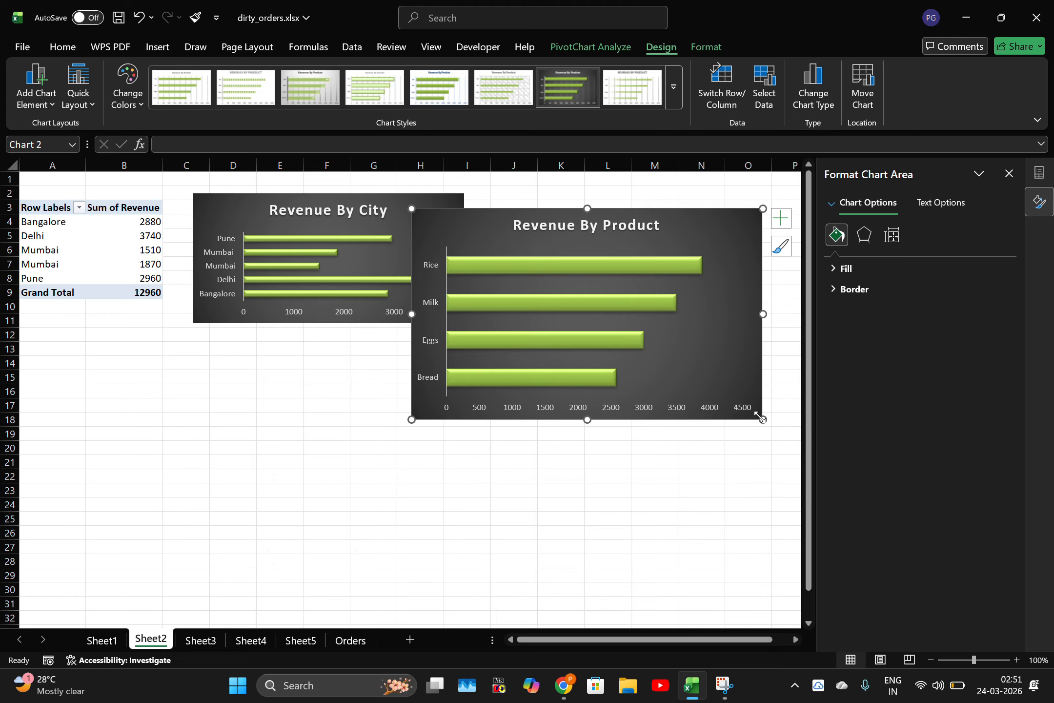
{"action": "left_click_drag", "start_coordinate": [758, 415], "coordinate": [721, 353]}
{"action": "left_click", "coordinate": [690, 244]}
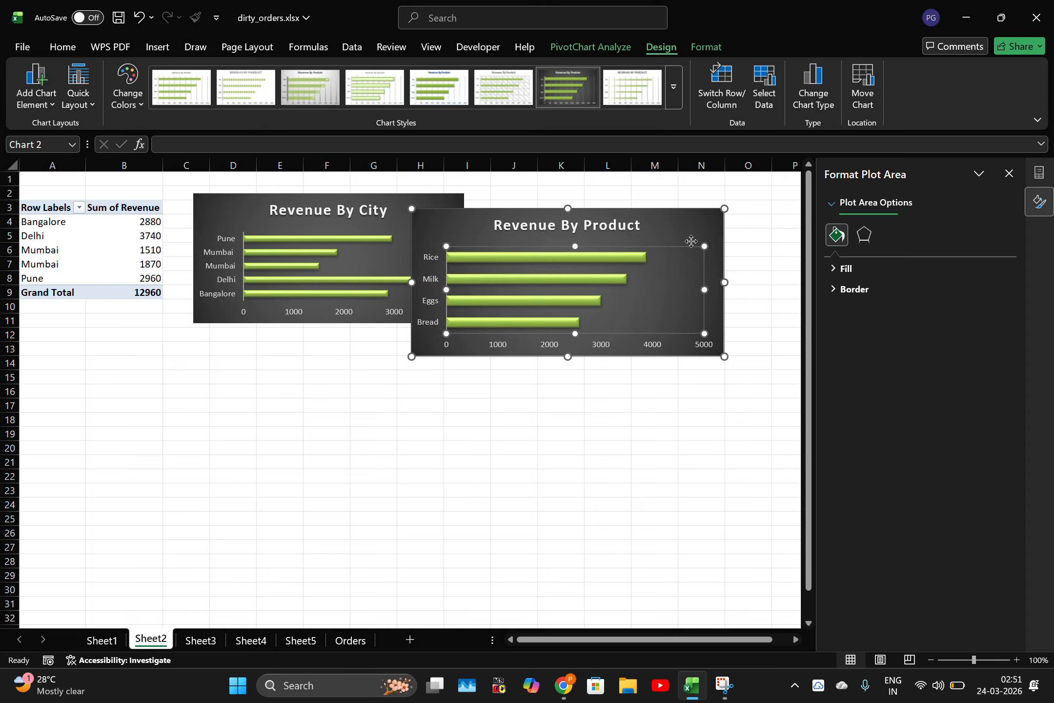
{"action": "left_click_drag", "start_coordinate": [691, 244], "coordinate": [736, 198]}
{"action": "key", "text": "ctrl+z"}
{"action": "left_click", "coordinate": [670, 217]}
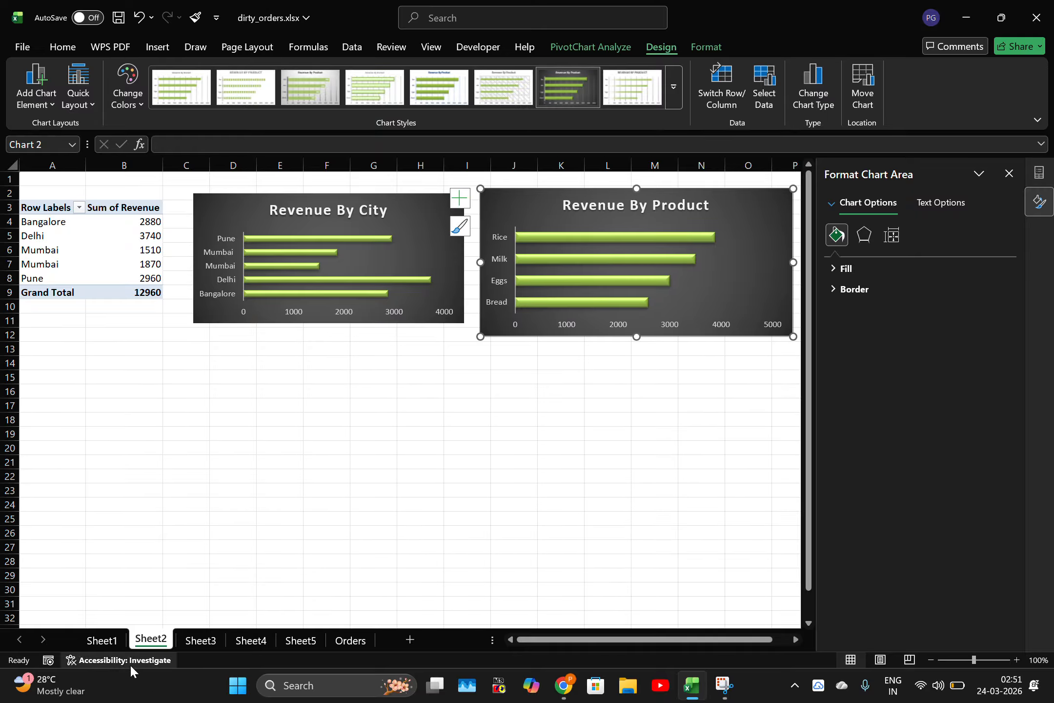
Step: Open the order count by date PivotTable on Sheet3 and check ChatGPT's suggested chart type for Orders Trend
{"action": "left_click", "coordinate": [348, 643]}
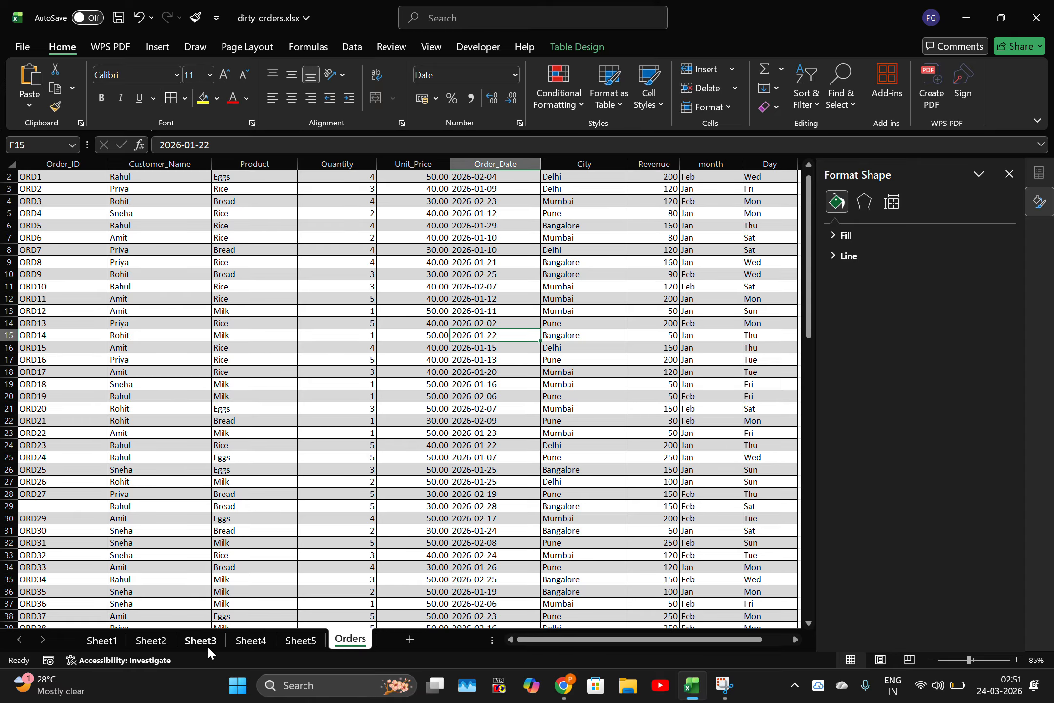
{"action": "left_click", "coordinate": [200, 640]}
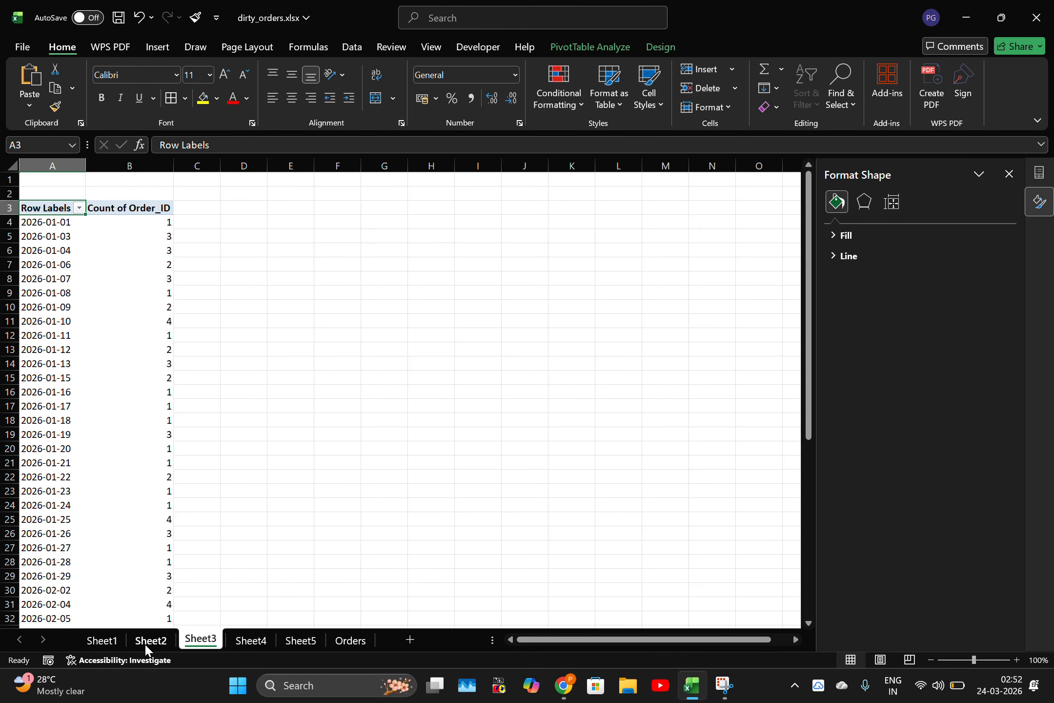
{"action": "key", "text": "super+Tab"}
{"action": "left_click", "coordinate": [581, 394]}
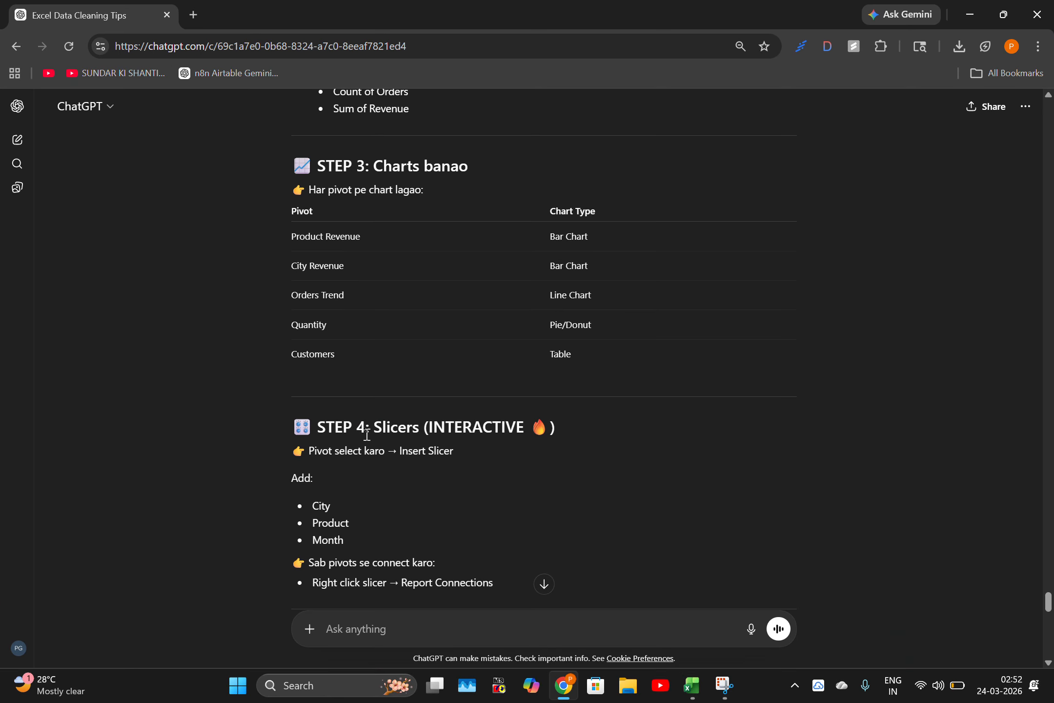
{"action": "scroll", "coordinate": [368, 409], "scroll_direction": "down", "scroll_amount": 1}
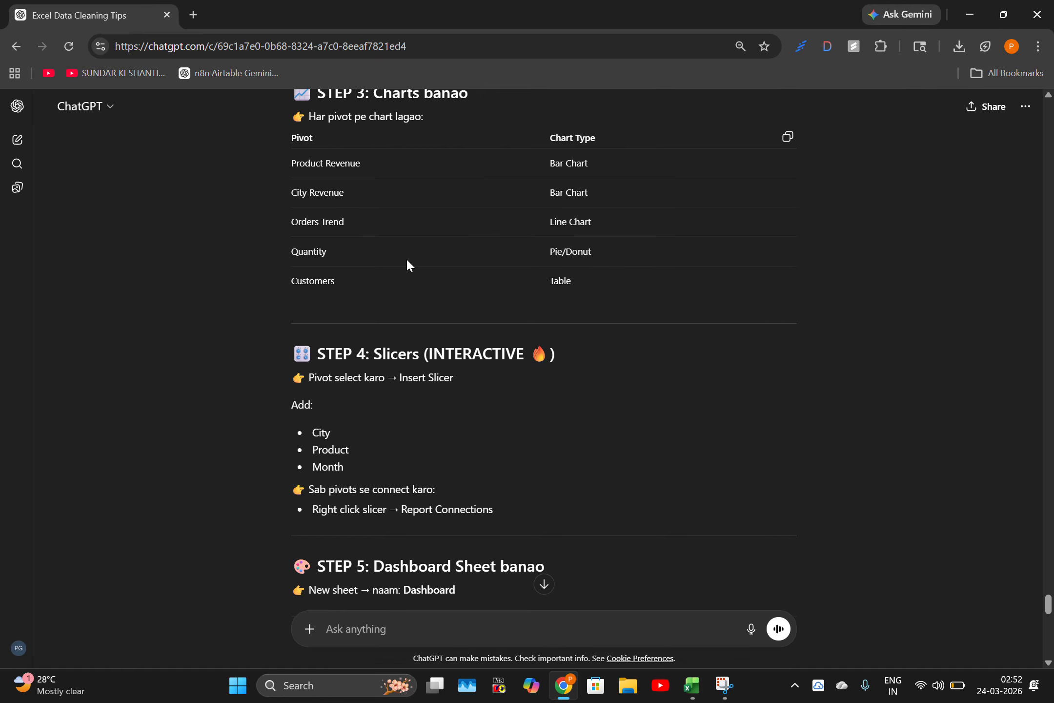
{"action": "key", "text": "super+Tab"}
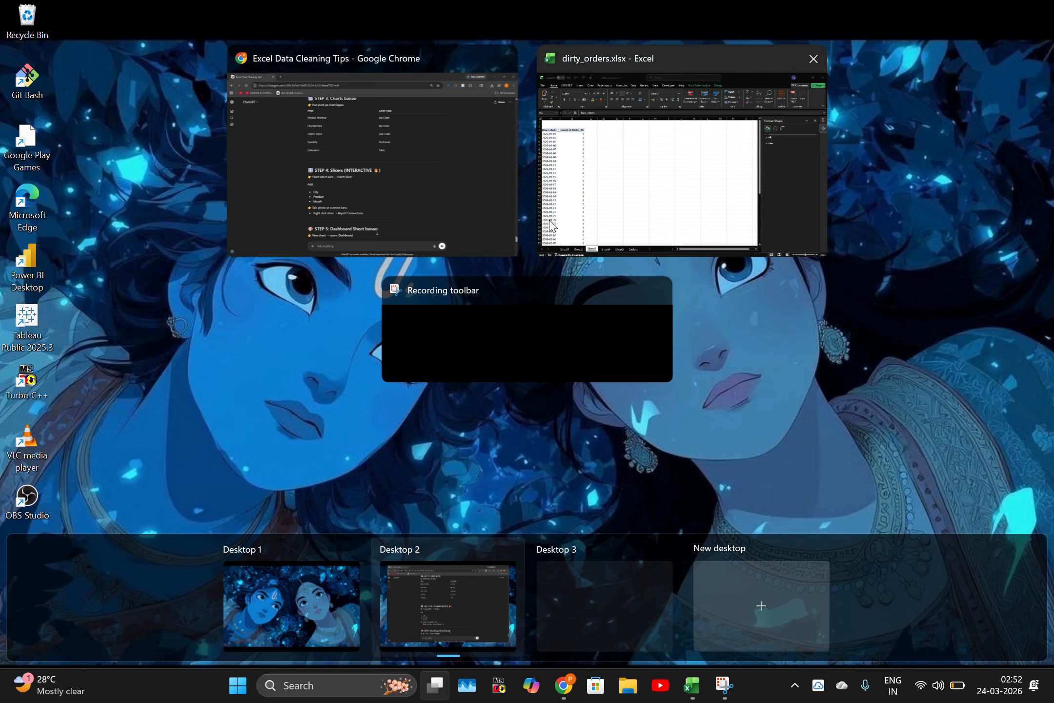
{"action": "left_click", "coordinate": [617, 215]}
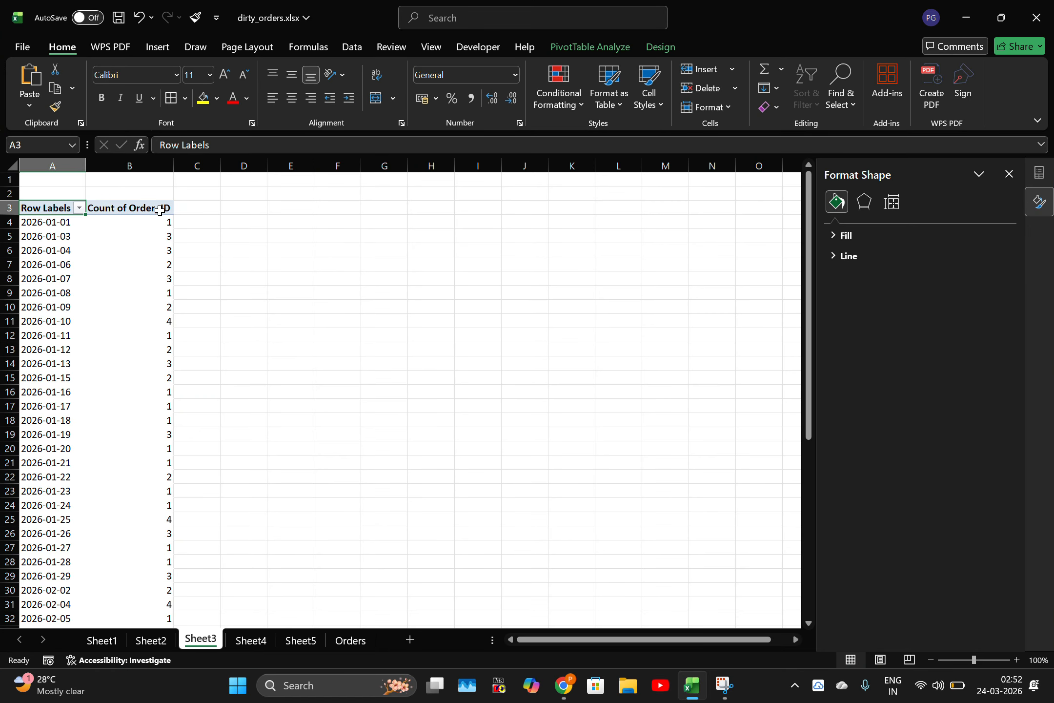
Step: Insert a line PivotChart from the order count PivotTable on Sheet3 and place it beside the table
{"action": "left_click", "coordinate": [107, 235]}
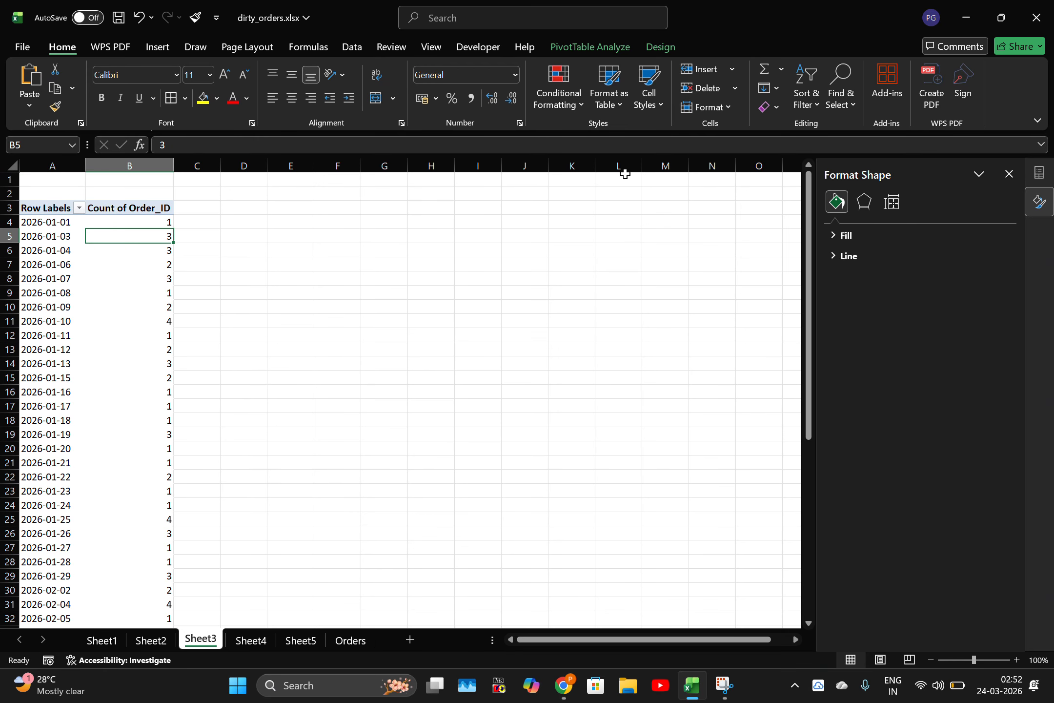
{"action": "left_click", "coordinate": [627, 46]}
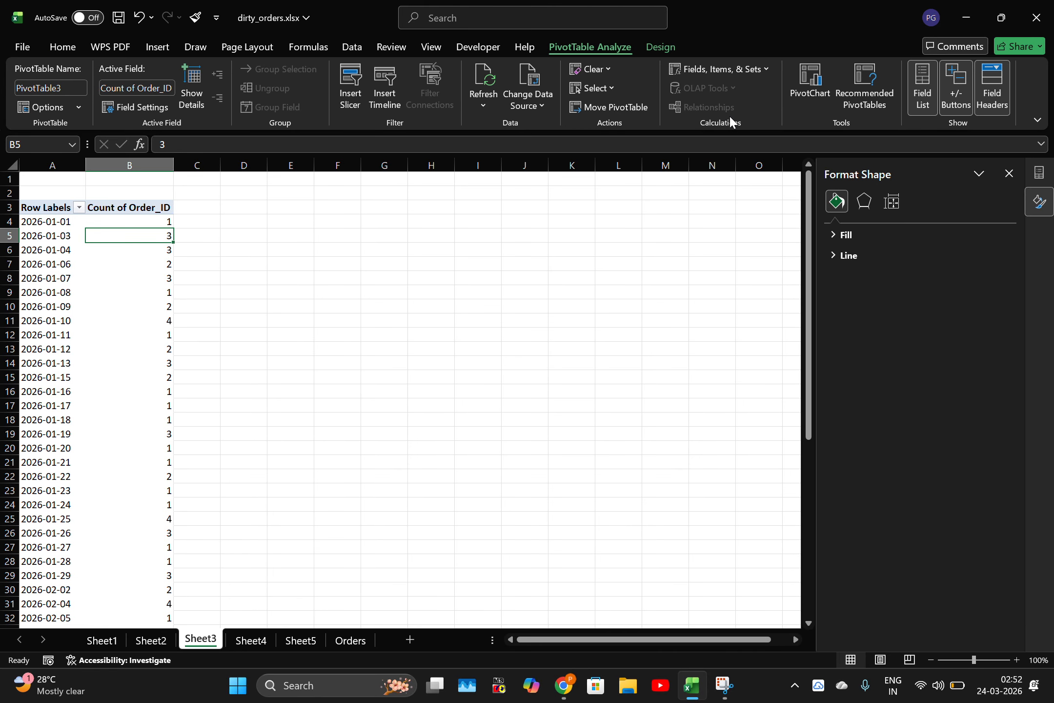
{"action": "left_click", "coordinate": [810, 85]}
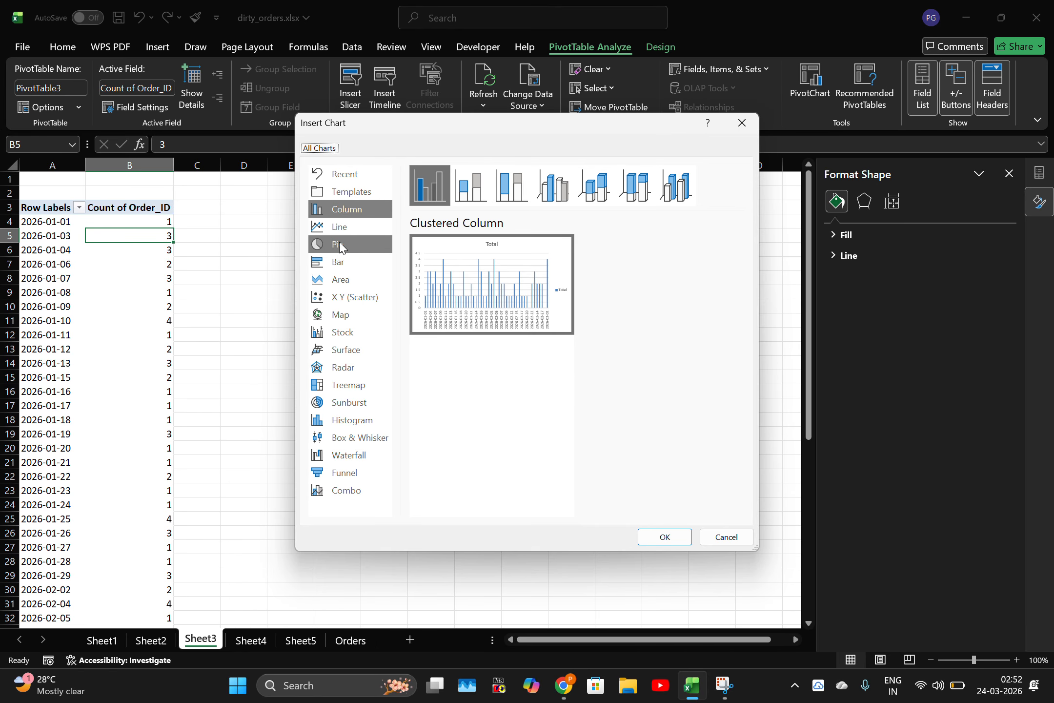
{"action": "left_click", "coordinate": [339, 228]}
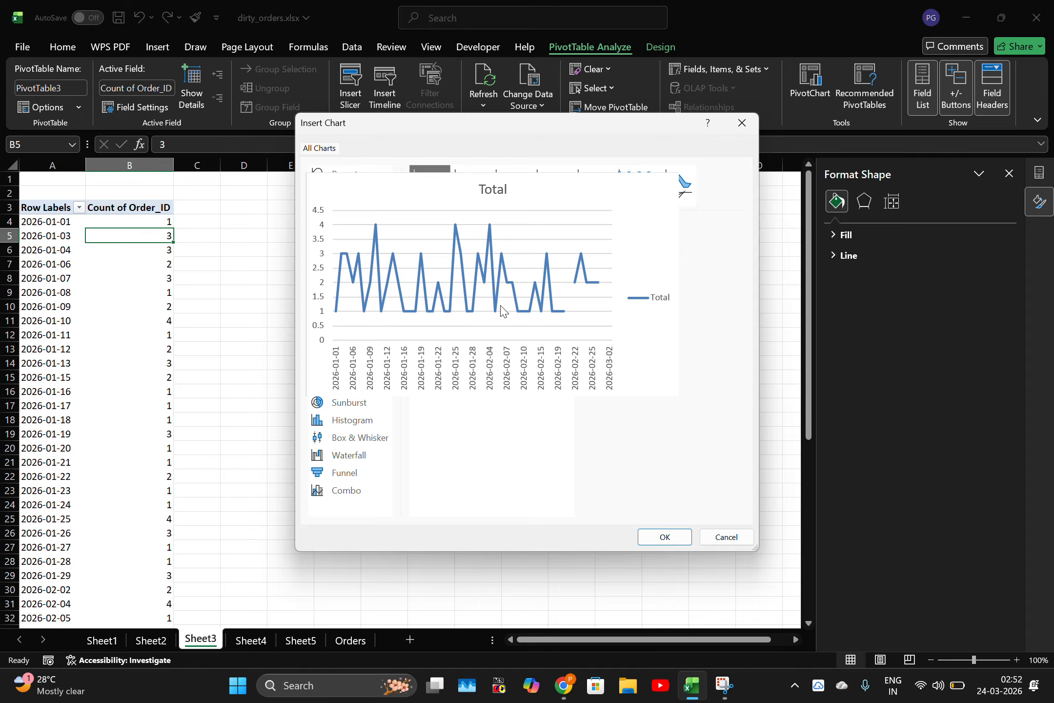
{"action": "left_click", "coordinate": [664, 539]}
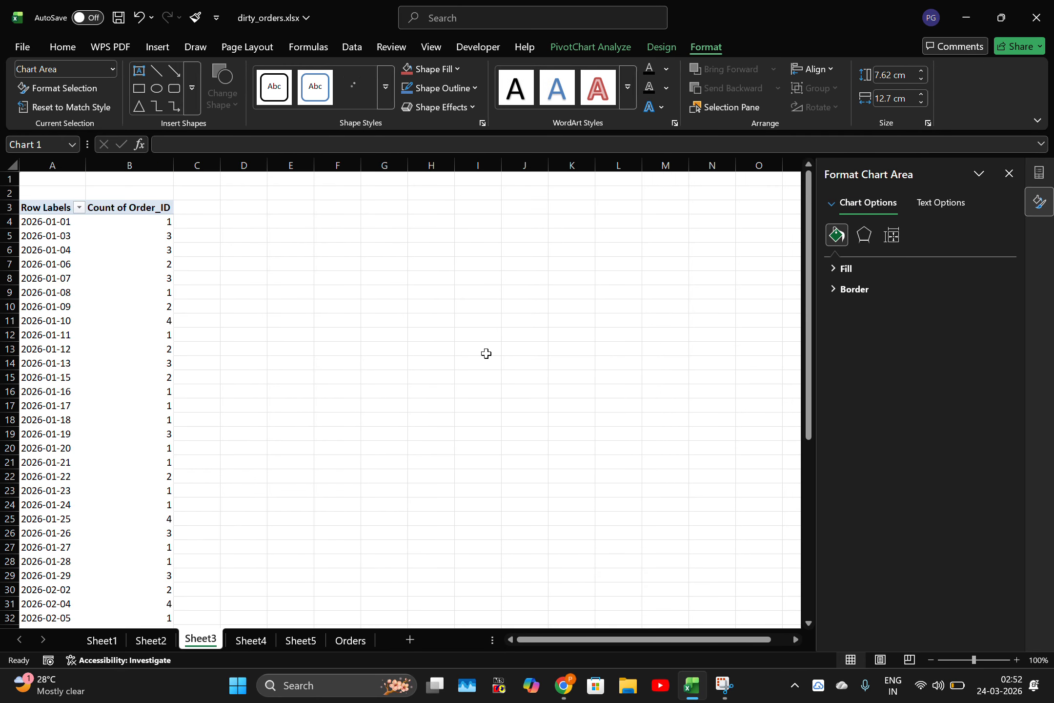
{"action": "left_click_drag", "start_coordinate": [520, 323], "coordinate": [526, 271]}
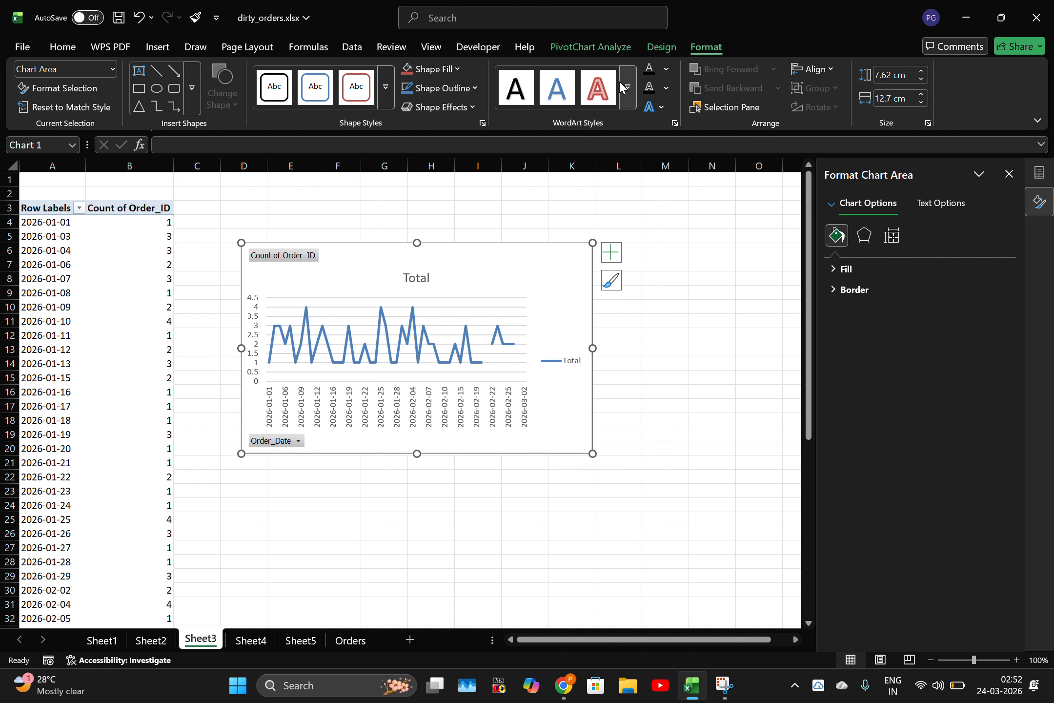
Step: Apply the dark gray background chart style and the green monochromatic palette to the order count line chart
{"action": "left_click", "coordinate": [641, 45]}
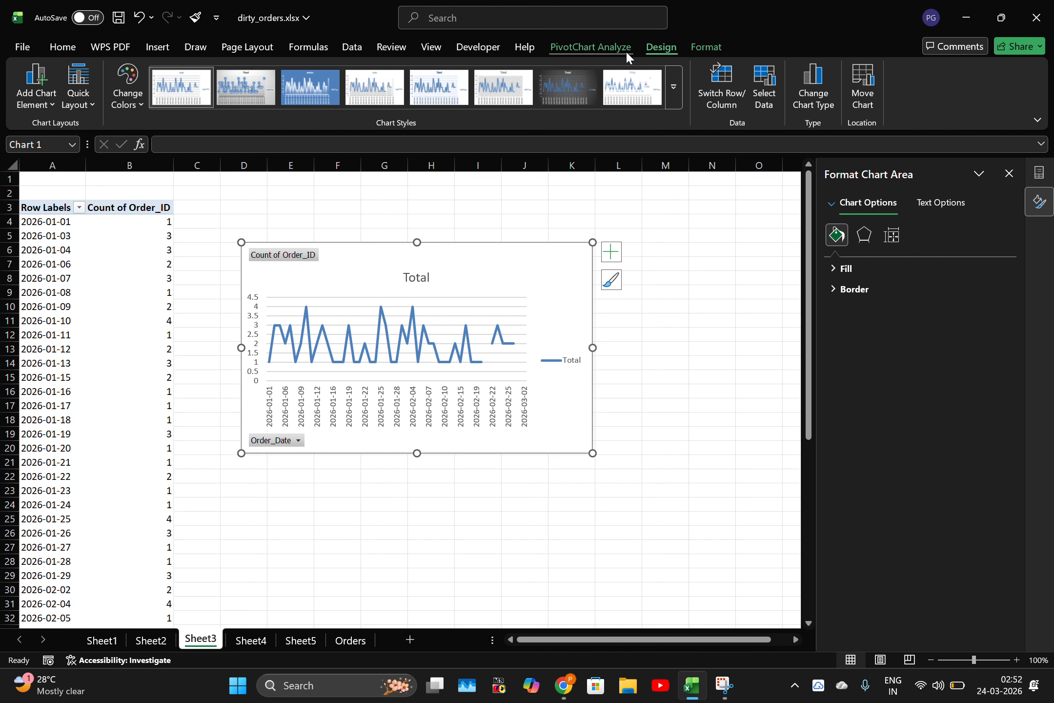
{"action": "left_click", "coordinate": [564, 87]}
{"action": "left_click", "coordinate": [122, 107]}
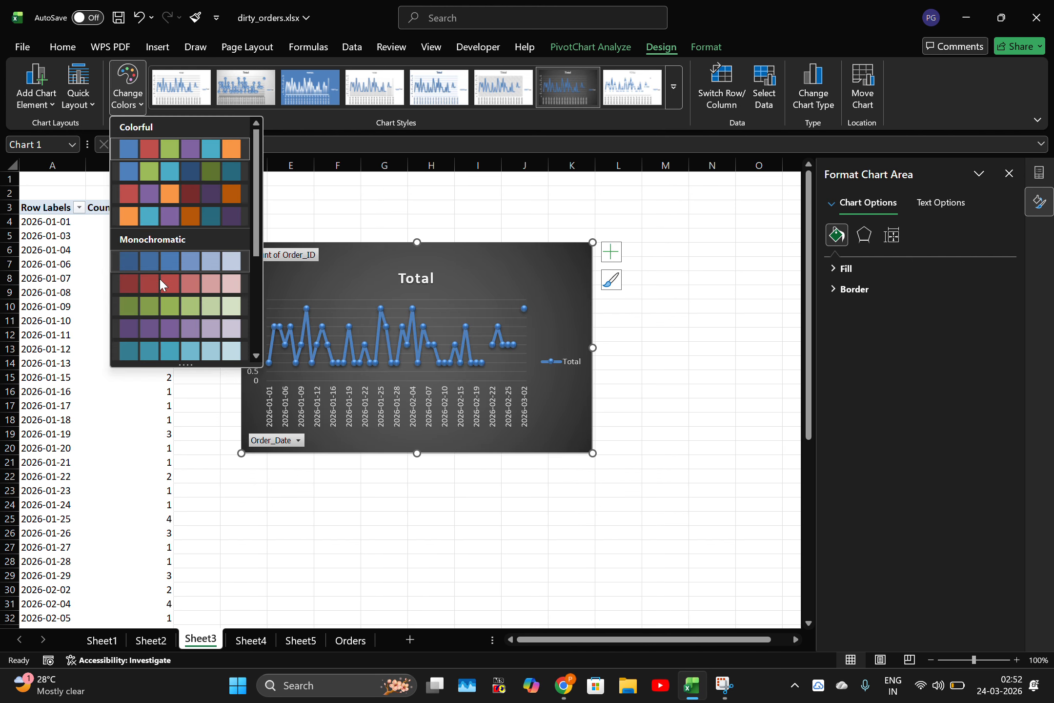
{"action": "left_click", "coordinate": [168, 306]}
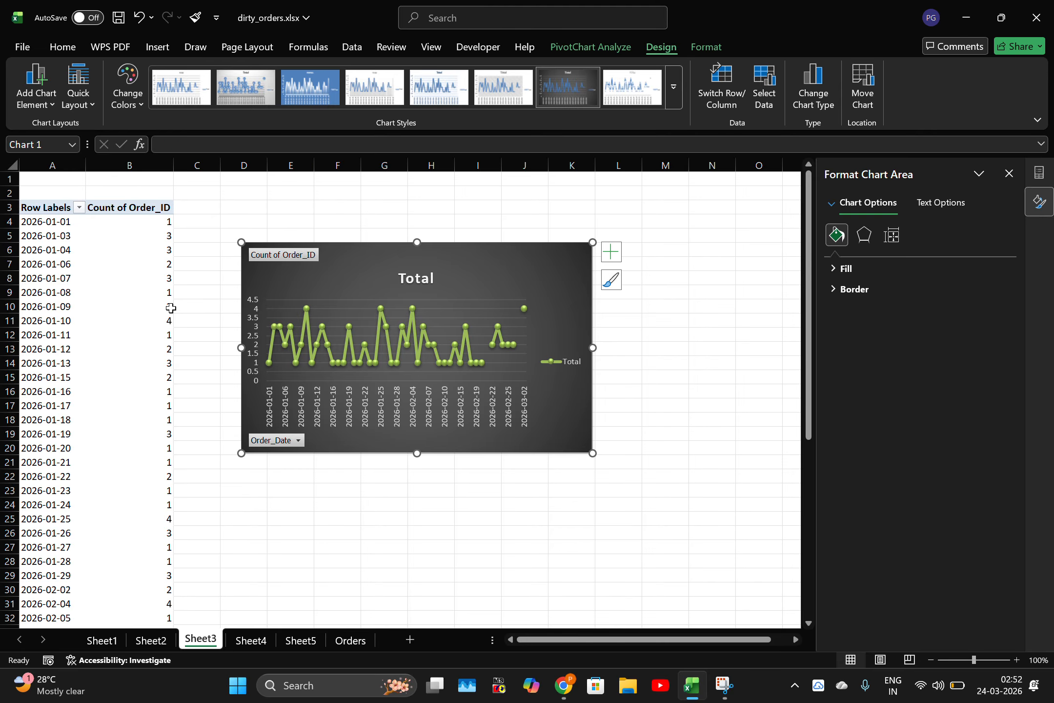
Step: Change the line chart's title to "Trend"
{"action": "left_click", "coordinate": [431, 279]}
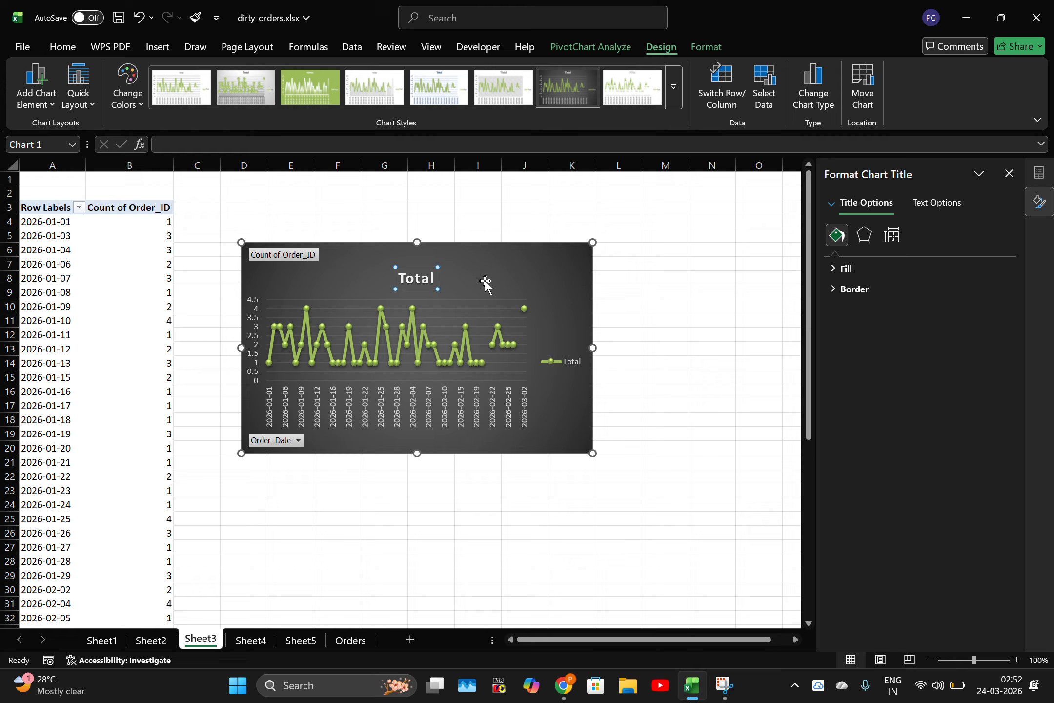
{"action": "key", "text": "BackSpace"}
{"action": "key", "text": "BackSpace"}
{"action": "key", "text": "BackSpace"}
{"action": "key", "text": "BackSpace"}
{"action": "key", "text": "BackSpace"}
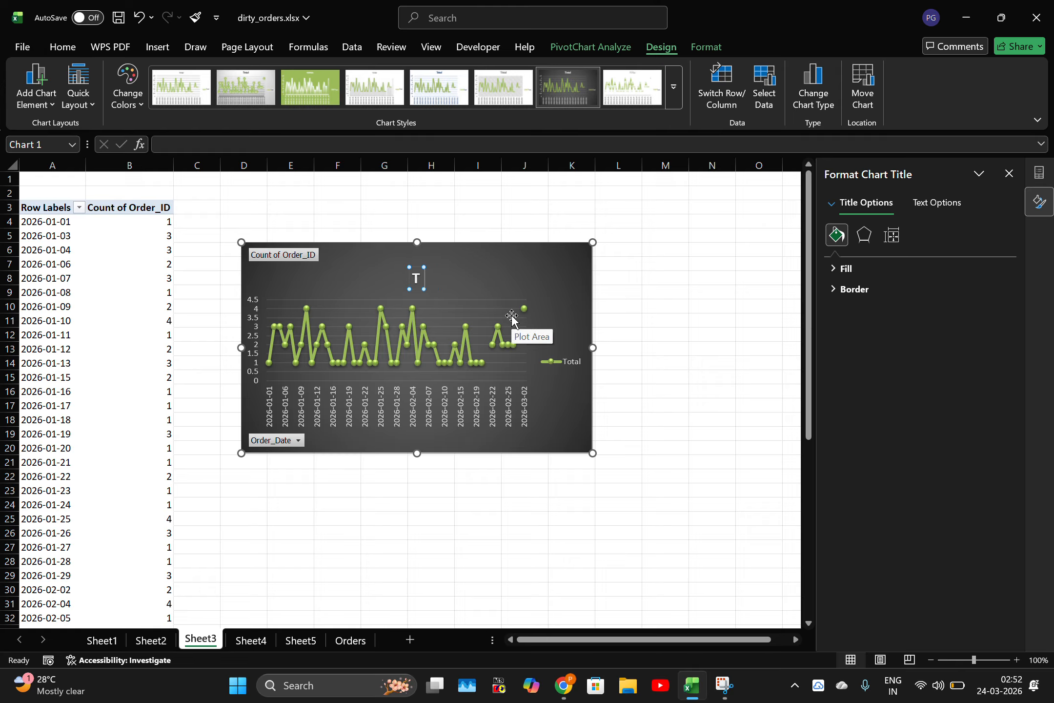
{"action": "type", "text": "Trend"}
{"action": "left_click", "coordinate": [356, 263]}
Step: Hide all field buttons on the Trend chart and remove its gridlines and legend
{"action": "right_click", "coordinate": [300, 259]}
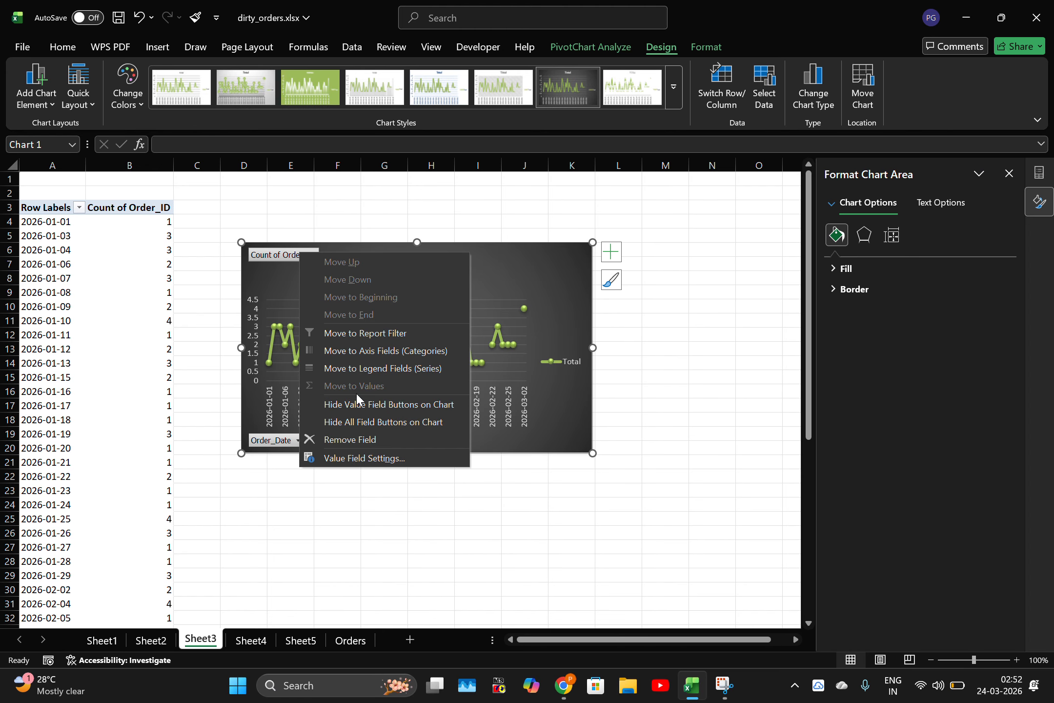
{"action": "left_click", "coordinate": [375, 418]}
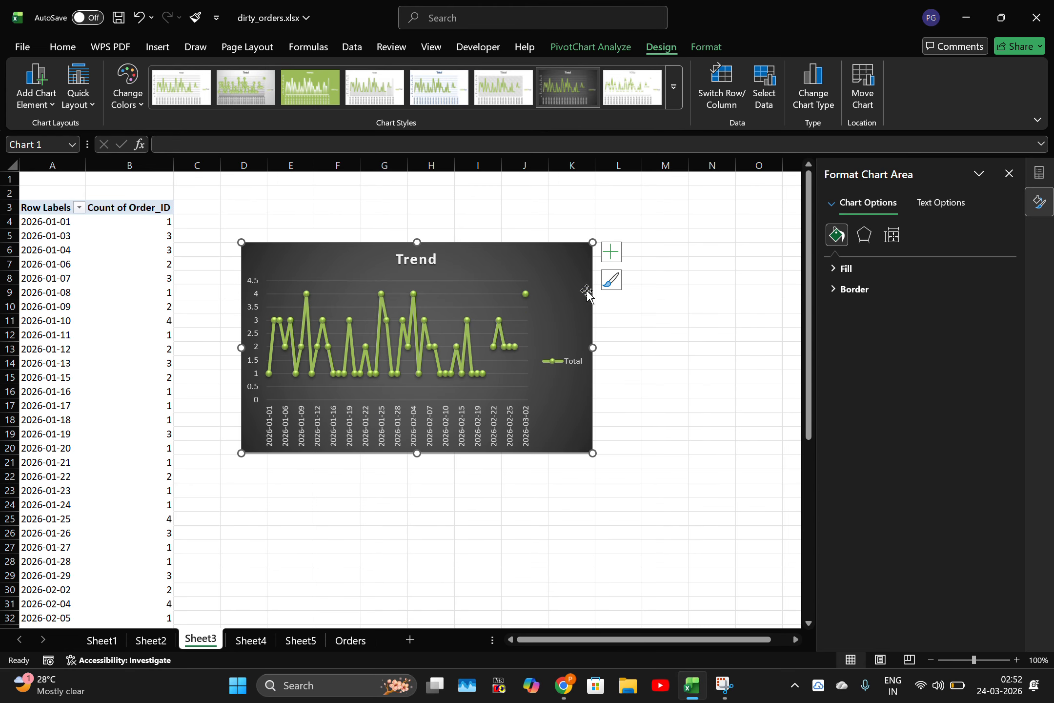
{"action": "left_click", "coordinate": [611, 252]}
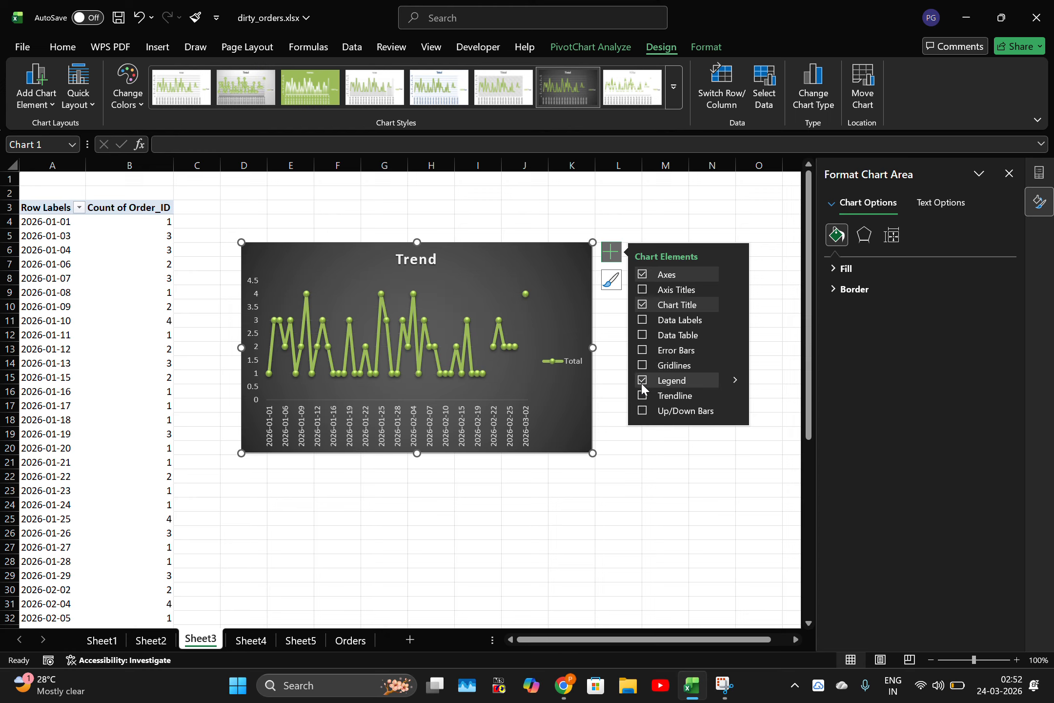
{"action": "left_click", "coordinate": [641, 381]}
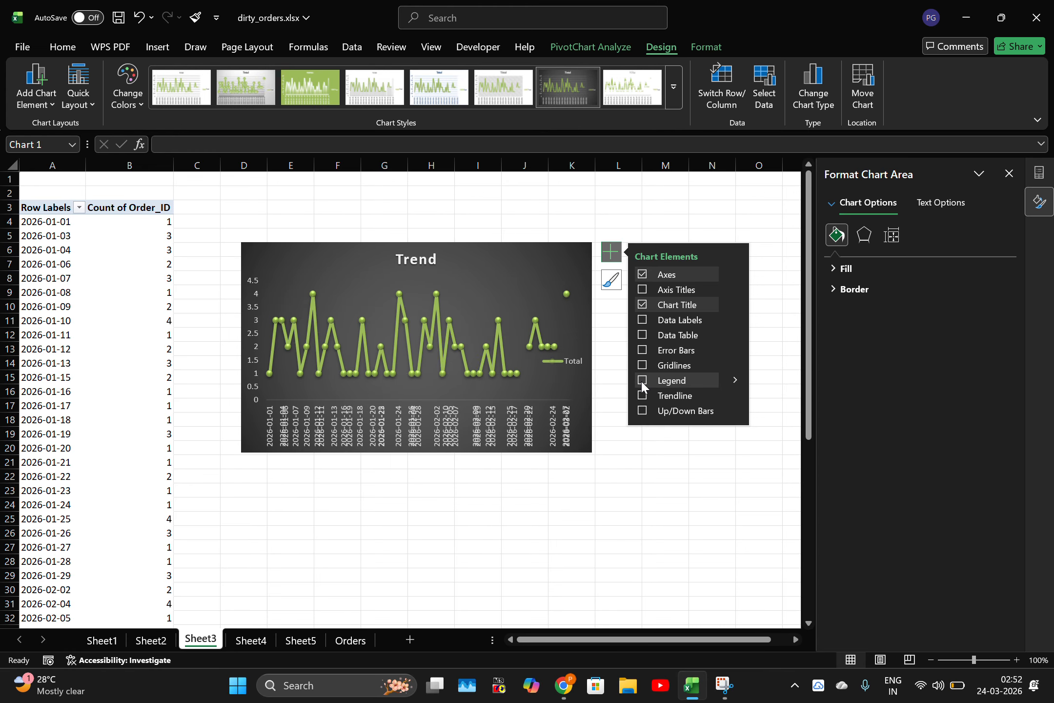
Step: Widen the Trend chart so it extends across to the end of column M
{"action": "left_click_drag", "start_coordinate": [597, 348], "coordinate": [661, 351]}
{"action": "left_click", "coordinate": [589, 354]}
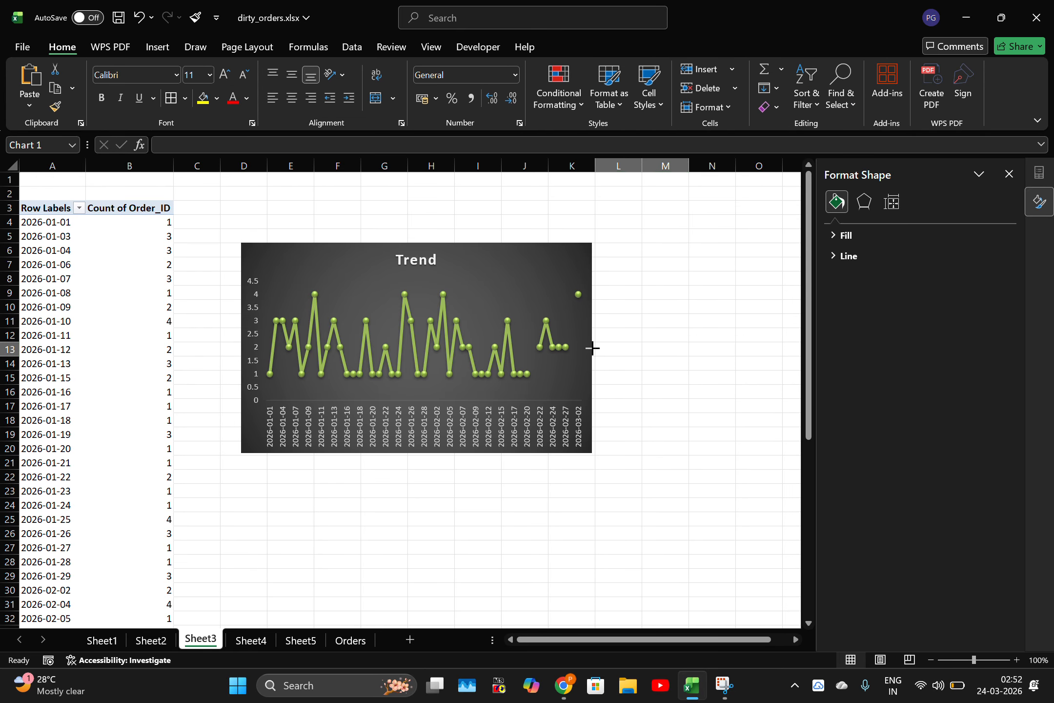
{"action": "left_click_drag", "start_coordinate": [591, 348], "coordinate": [709, 348]}
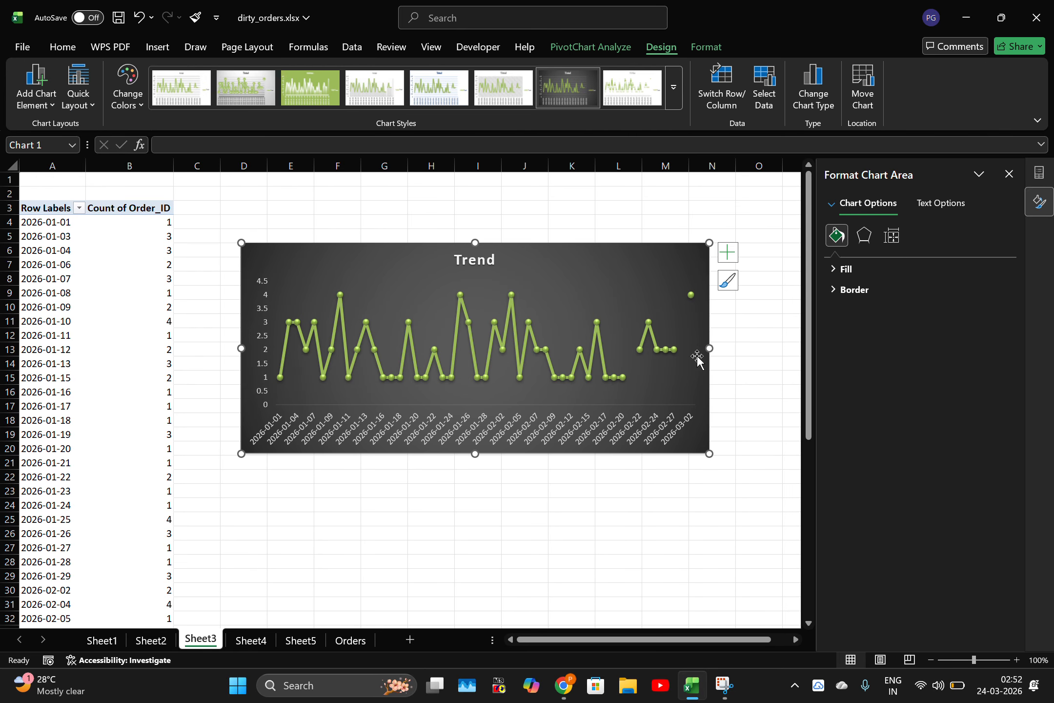
Step: Check ChatGPT's suggested chart type for Quantity and open the product count PivotTable on Sheet4 of dirty_orders.xlsx
{"action": "mouse_move", "coordinate": [375, 365]}
{"action": "key", "text": "super+Tab"}
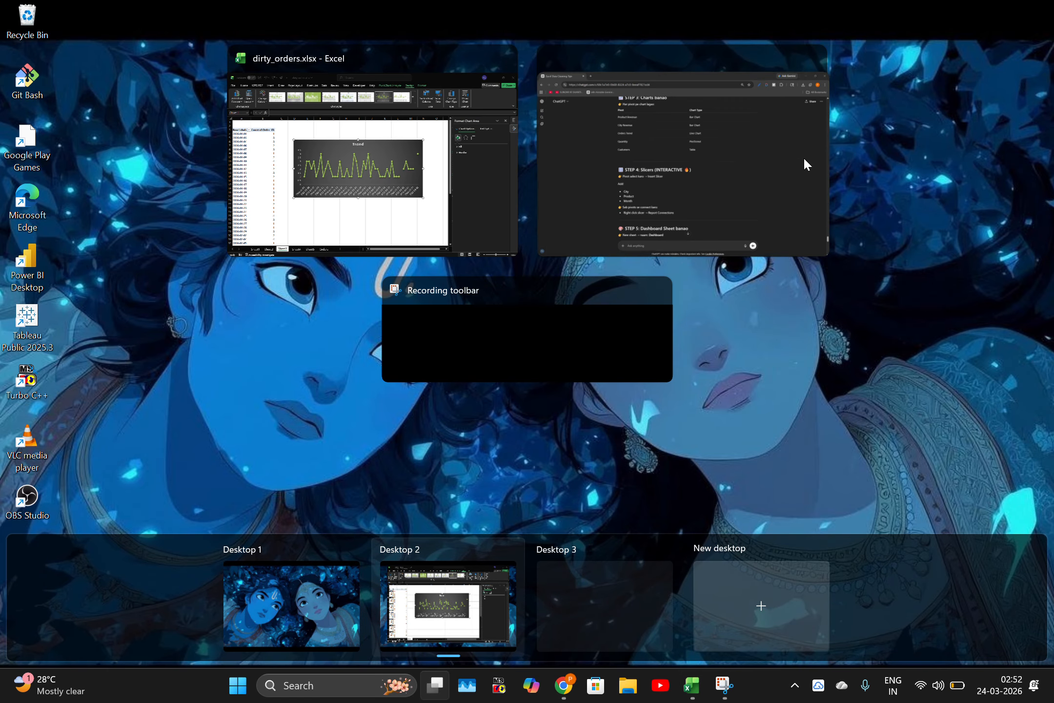
{"action": "left_click", "coordinate": [662, 179]}
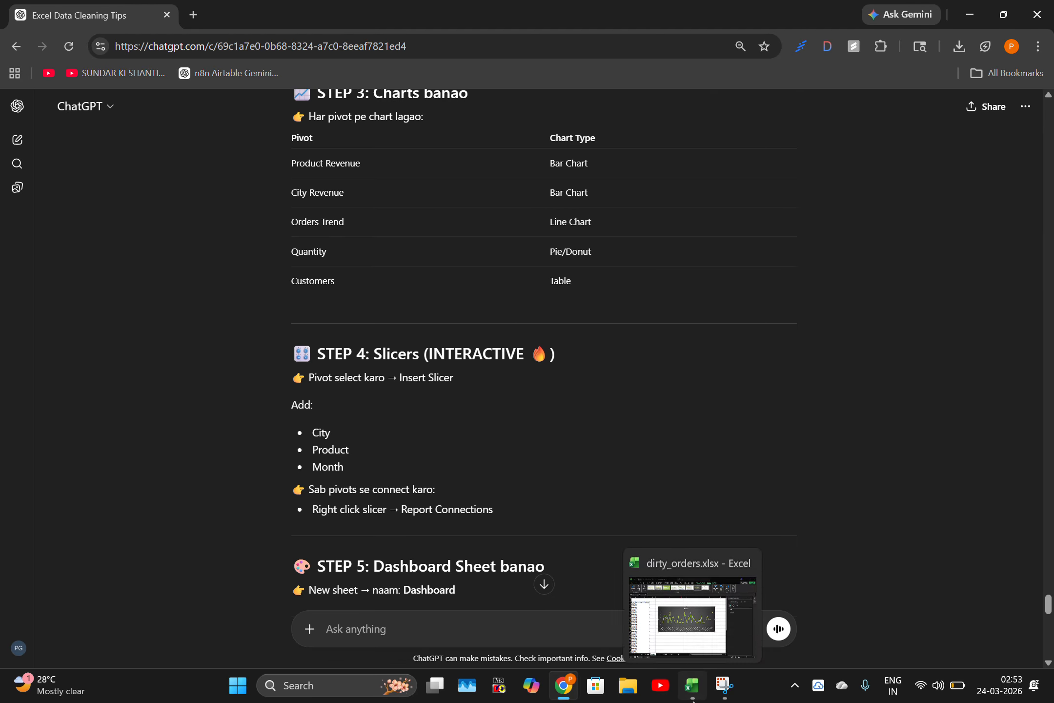
{"action": "left_click", "coordinate": [692, 685]}
{"action": "left_click", "coordinate": [250, 640]}
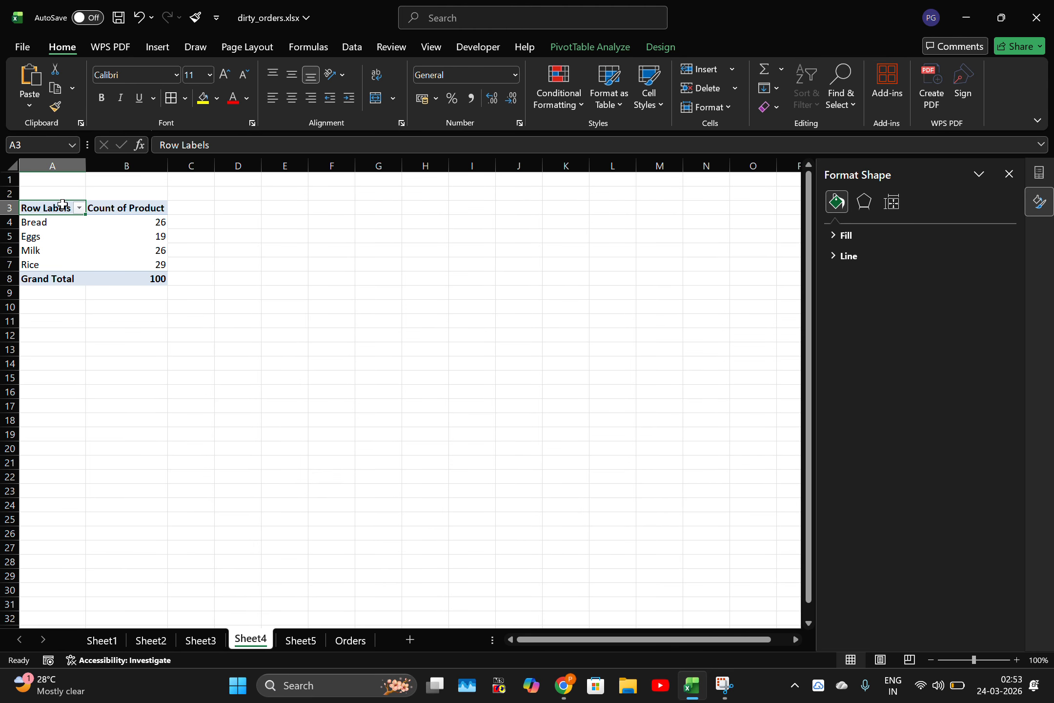
Step: Insert a pie PivotChart from the product count PivotTable on Sheet4
{"action": "left_click", "coordinate": [121, 246]}
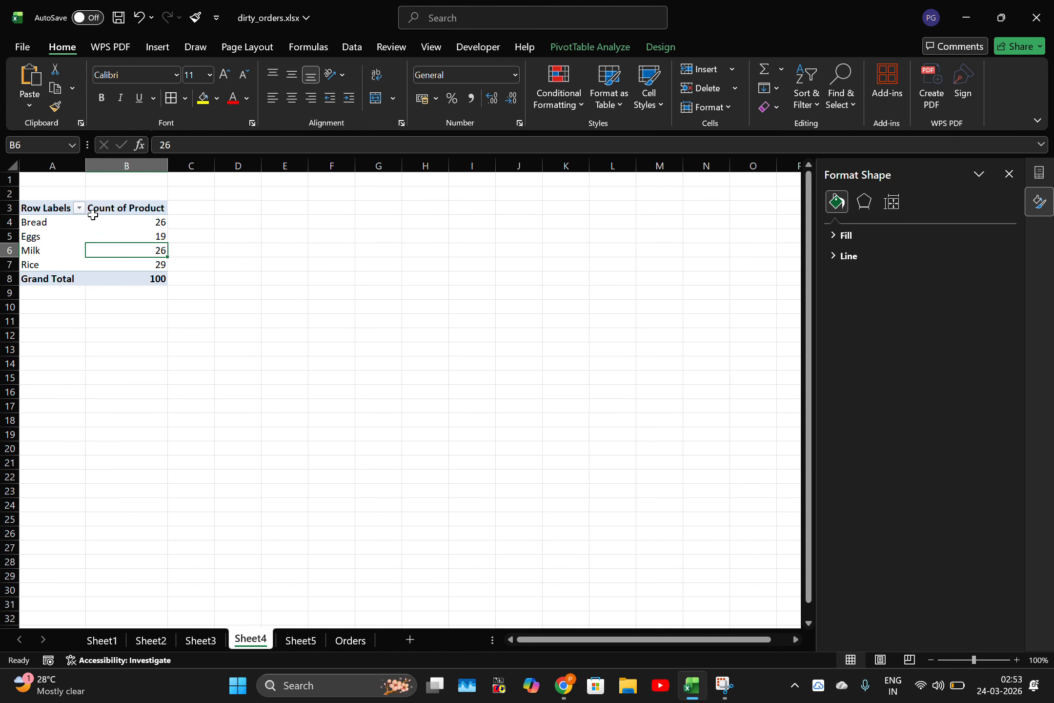
{"action": "key", "text": "super+shift+s"}
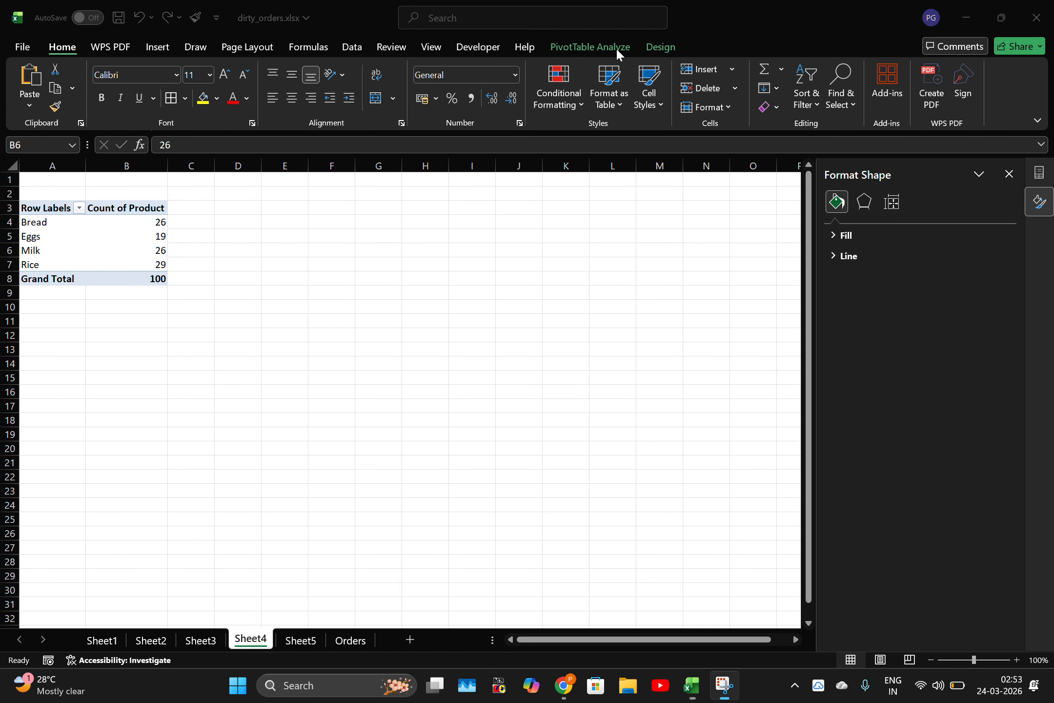
{"action": "left_click", "coordinate": [627, 46]}
{"action": "left_click", "coordinate": [628, 46]}
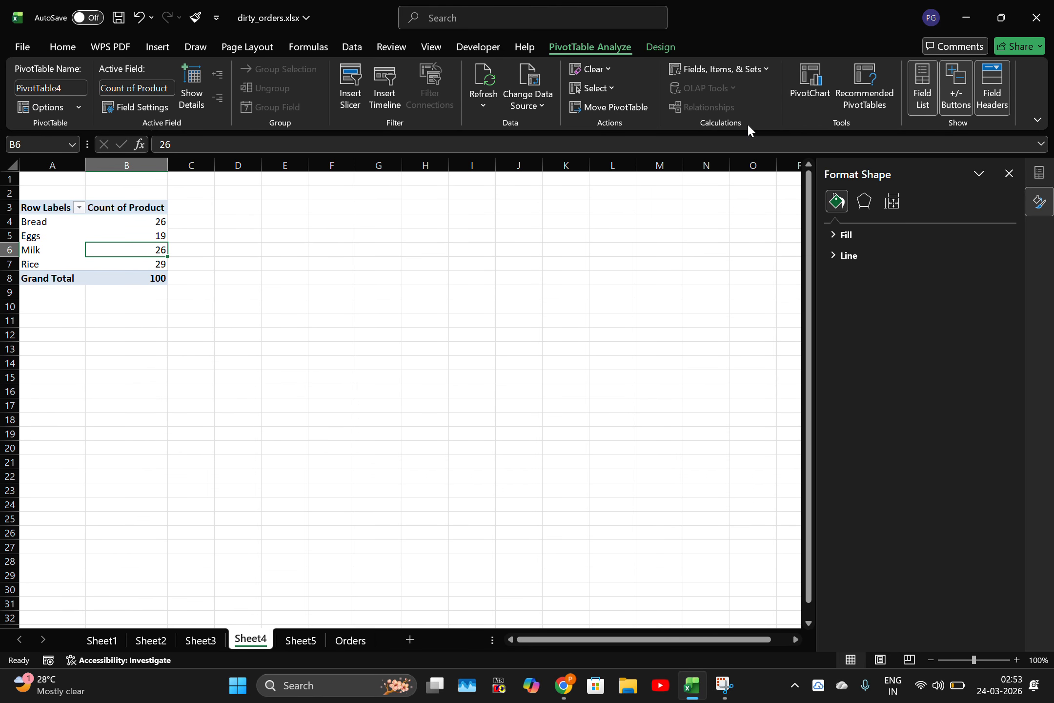
{"action": "left_click", "coordinate": [805, 90]}
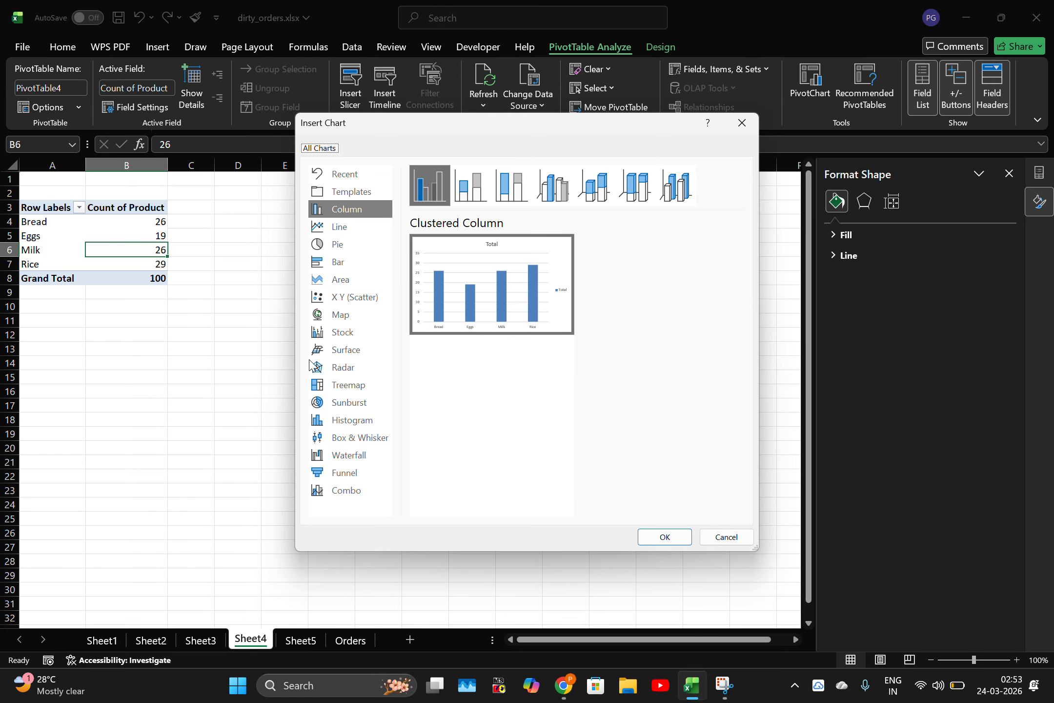
{"action": "left_click", "coordinate": [336, 245]}
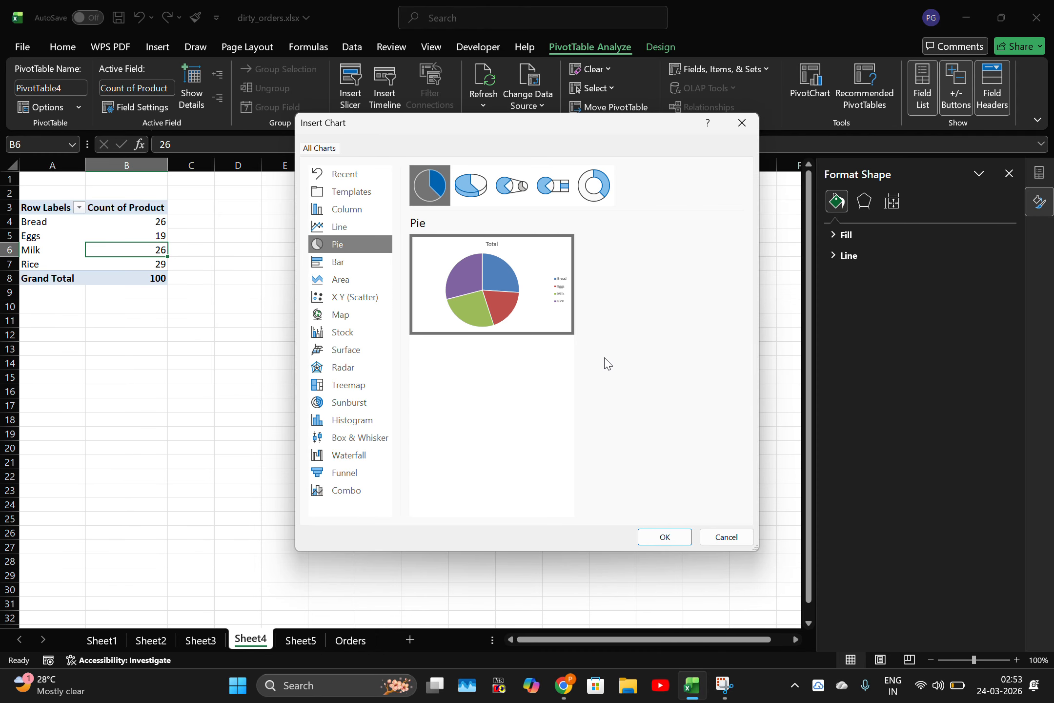
{"action": "mouse_move", "coordinate": [522, 250]}
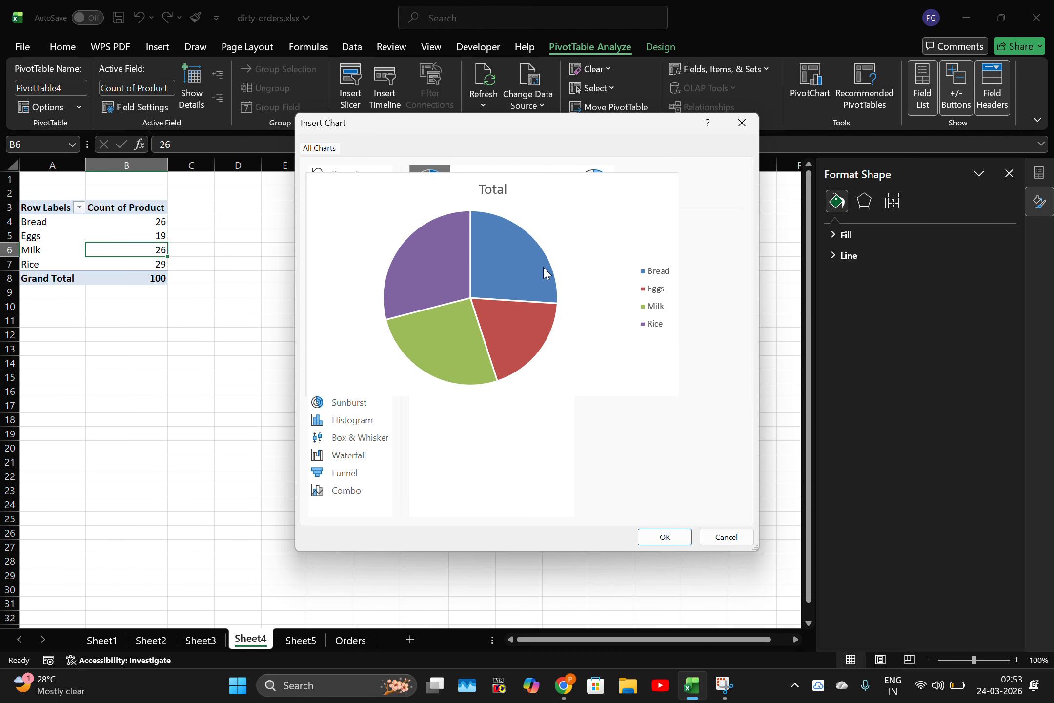
{"action": "left_click", "coordinate": [678, 539]}
Step: Apply the dark grey chart style and the green monochromatic palette to the pie chart
{"action": "left_click", "coordinate": [670, 45]}
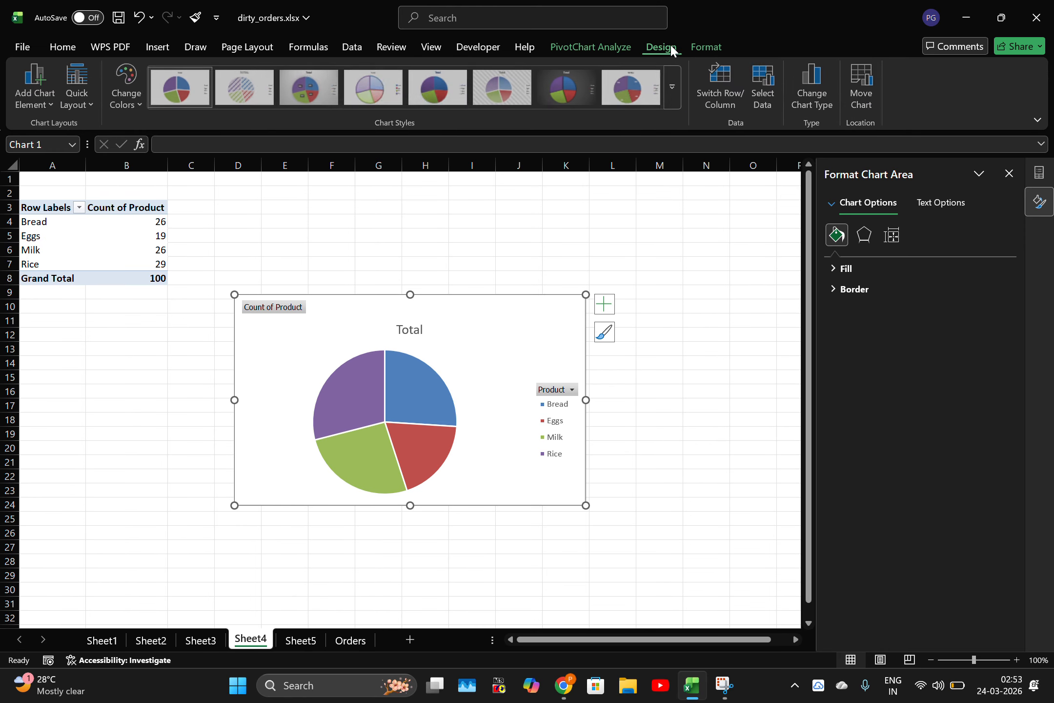
{"action": "left_click", "coordinate": [556, 97]}
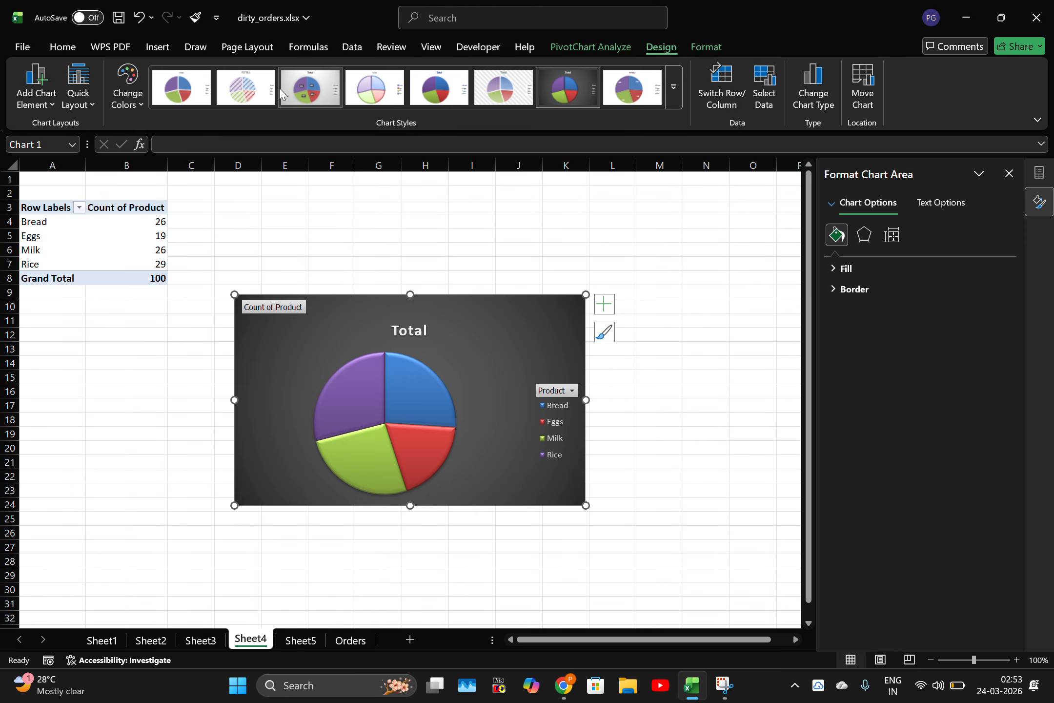
{"action": "left_click", "coordinate": [128, 88]}
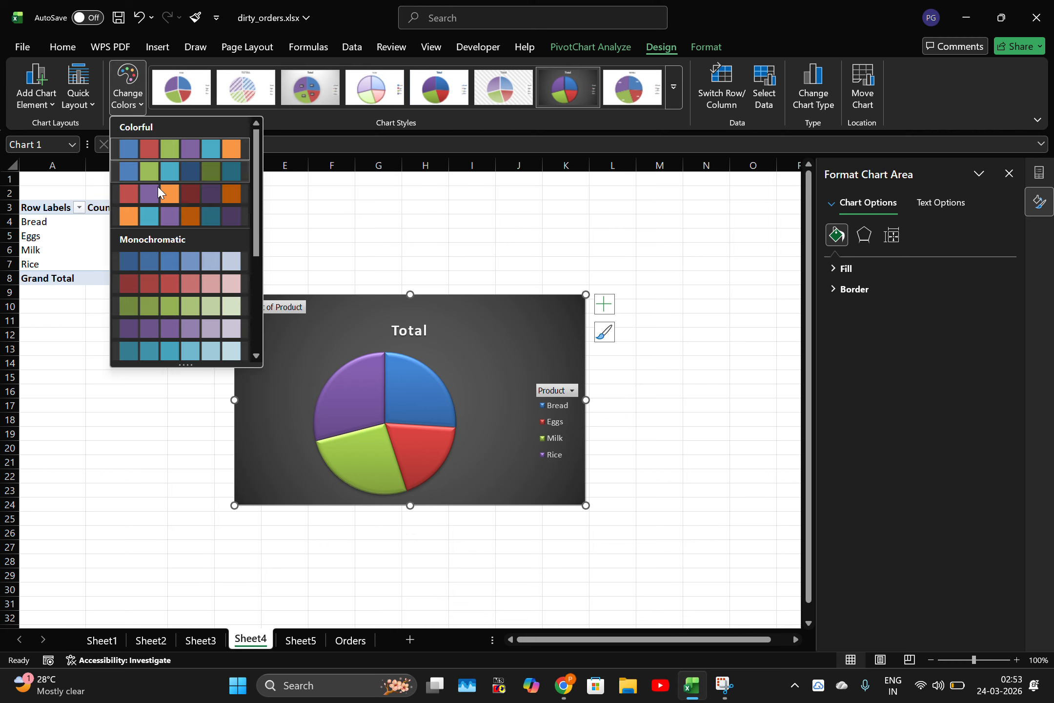
{"action": "left_click", "coordinate": [174, 315]}
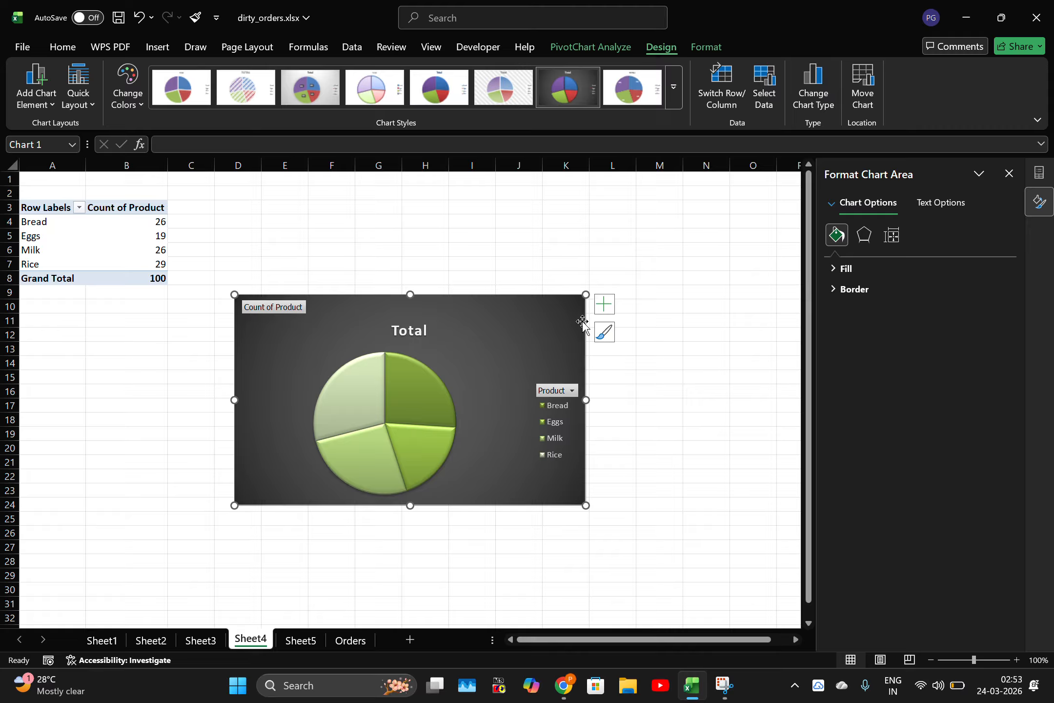
Step: Hide all field buttons on the pie chart, add Data Callout labels, and move the chart slightly up beside the PivotTable
{"action": "right_click", "coordinate": [277, 309]}
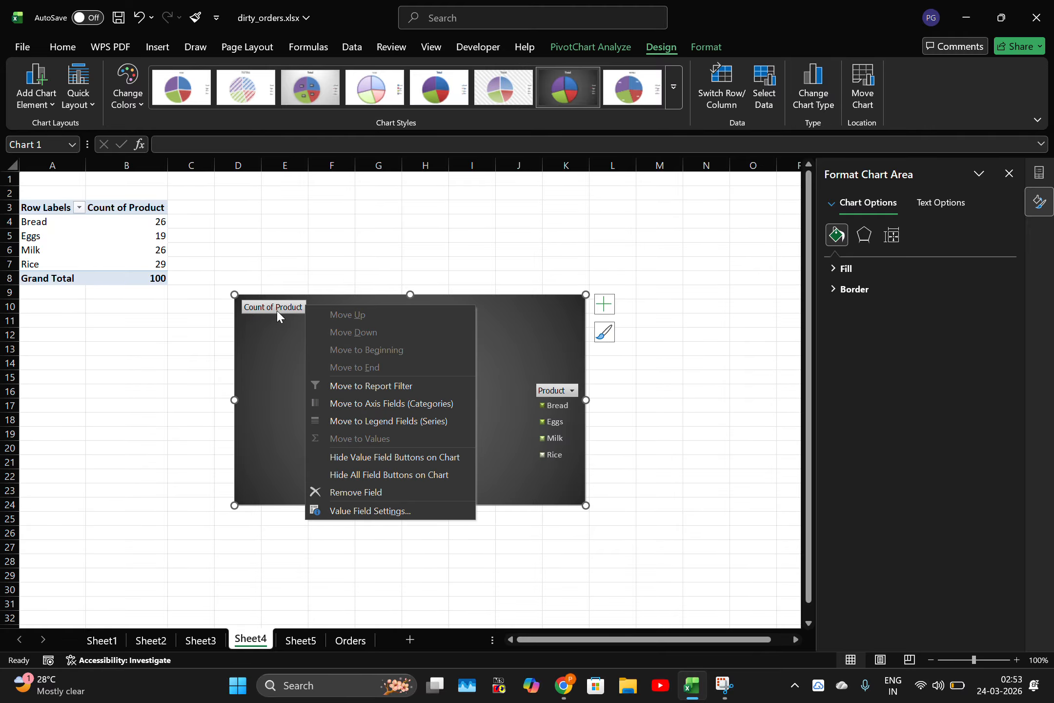
{"action": "left_click", "coordinate": [355, 474]}
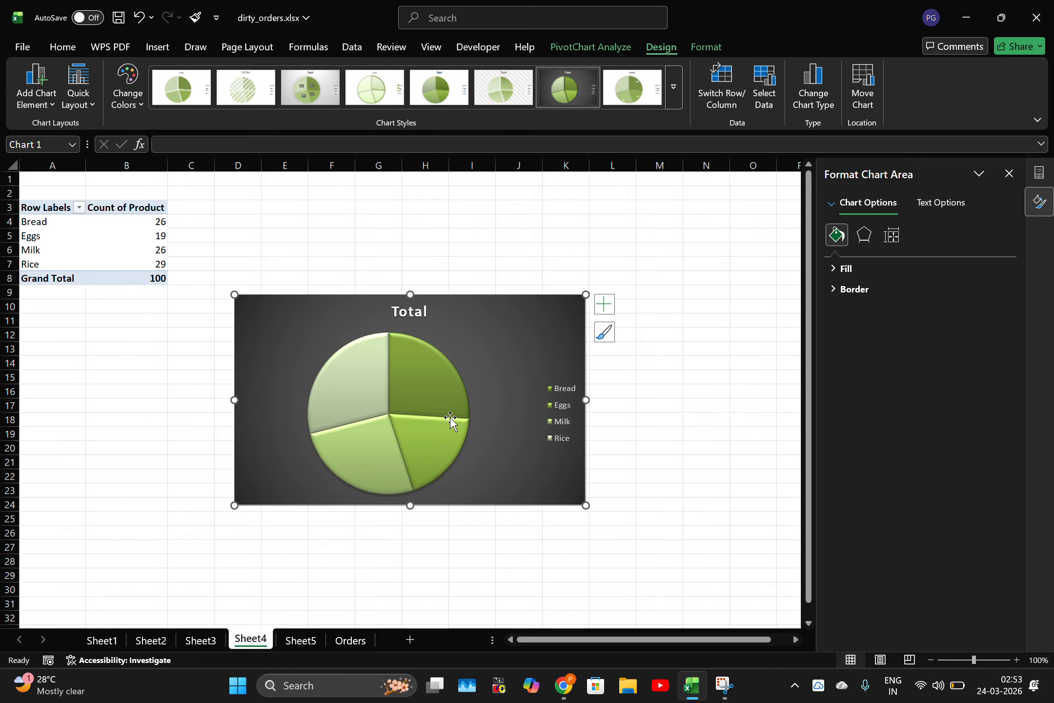
{"action": "left_click", "coordinate": [417, 390]}
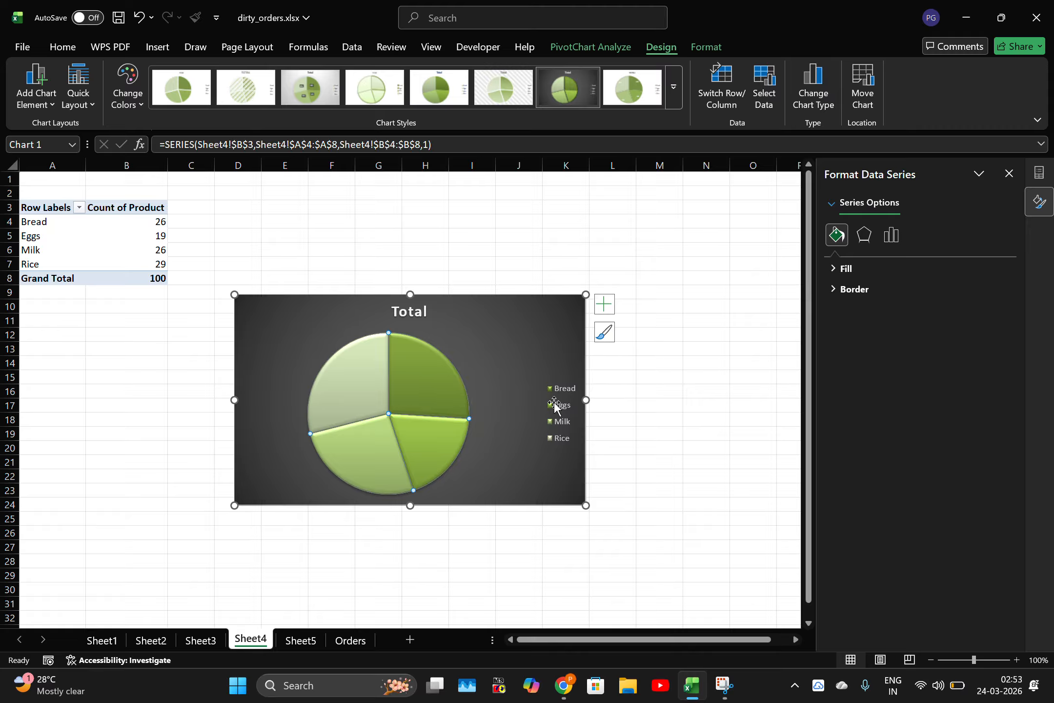
{"action": "left_click", "coordinate": [604, 304]}
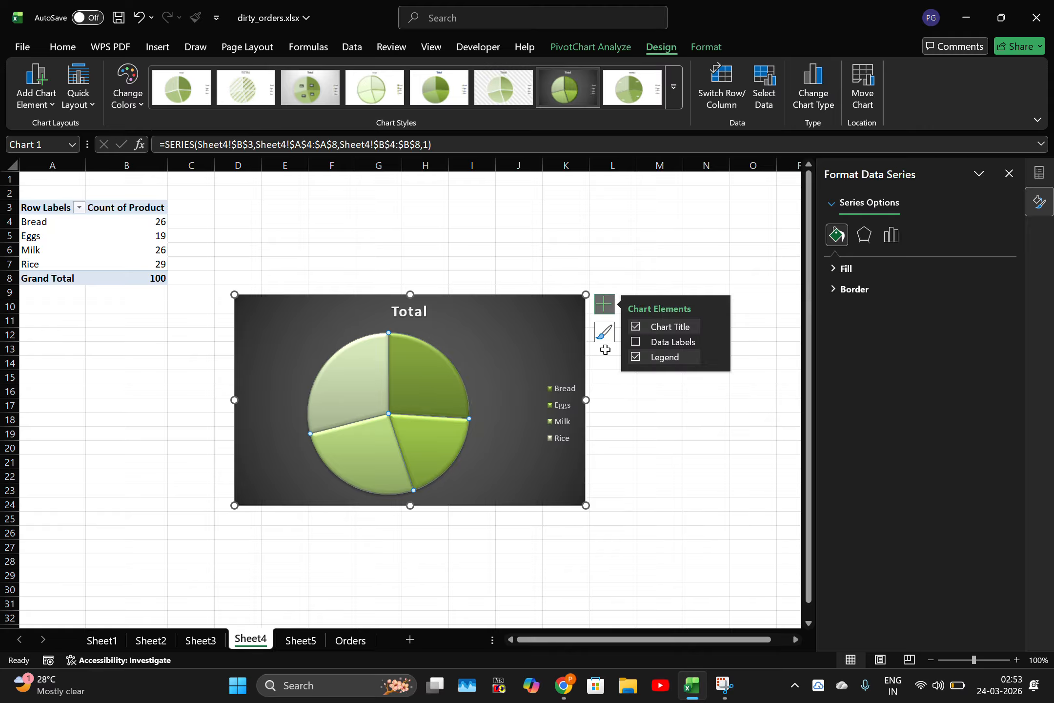
{"action": "left_click", "coordinate": [633, 344]}
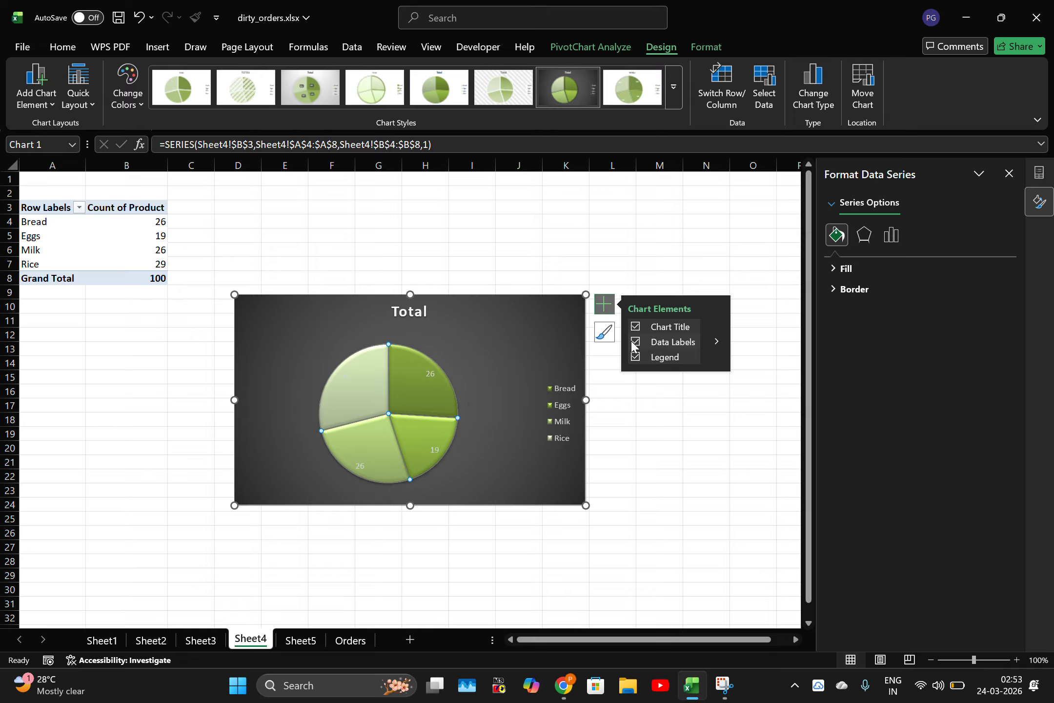
{"action": "left_click", "coordinate": [715, 341]}
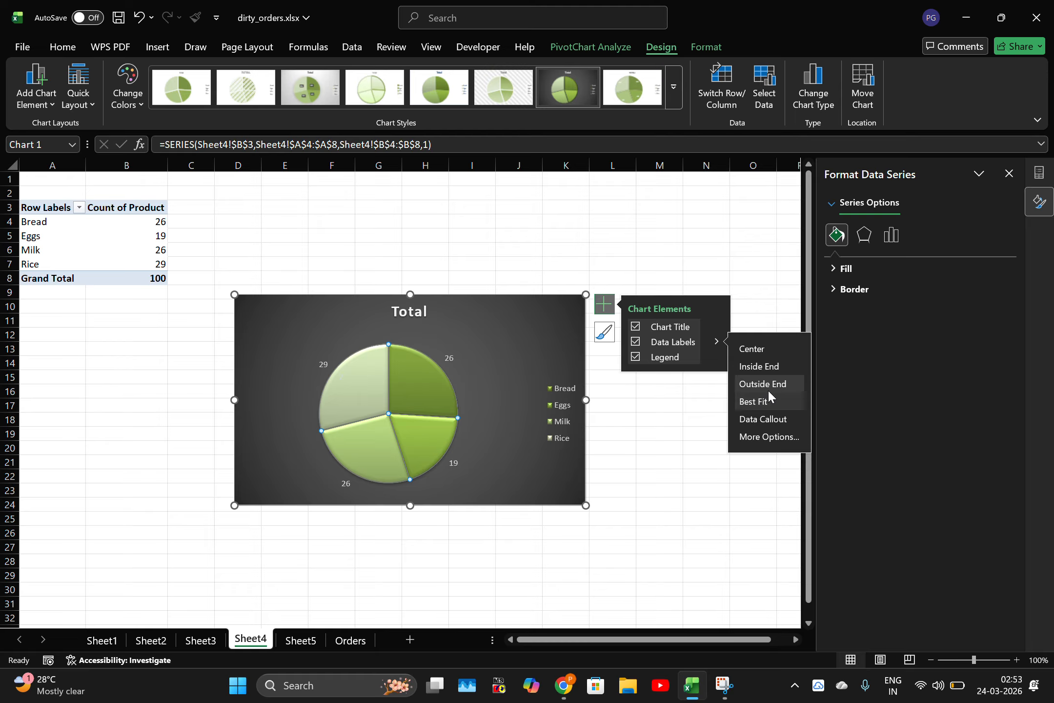
{"action": "left_click", "coordinate": [787, 418]}
{"action": "left_click_drag", "start_coordinate": [508, 344], "coordinate": [522, 308]}
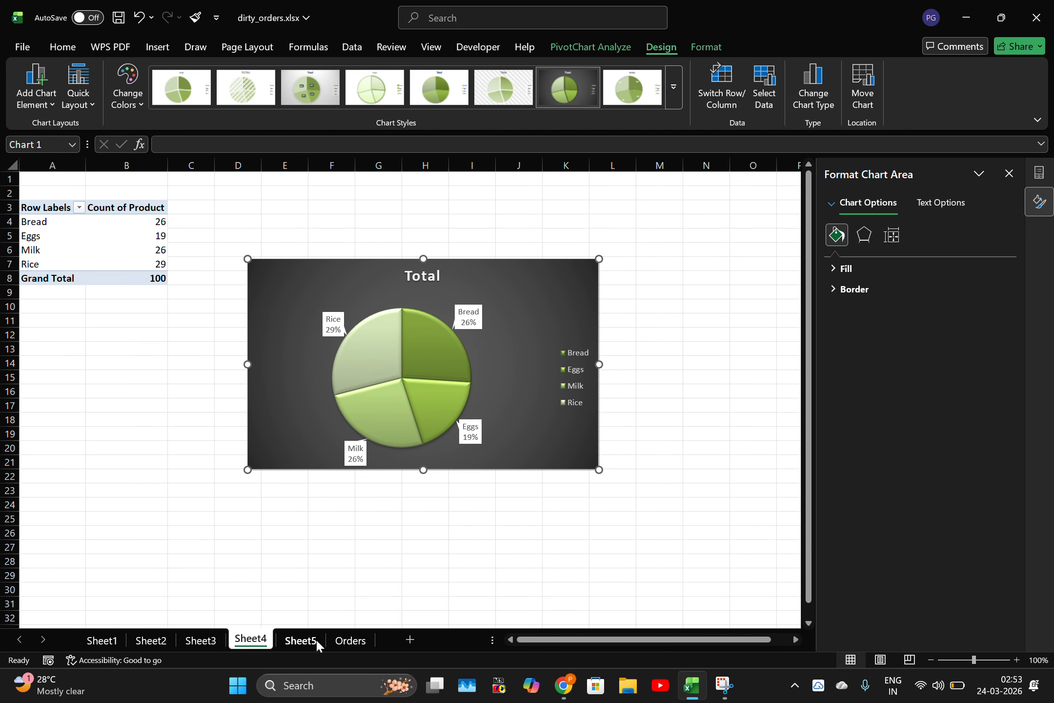
Step: Open the customer PivotTable on Sheet5 and check ChatGPT's suggested chart type for Customers
{"action": "left_click", "coordinate": [300, 640]}
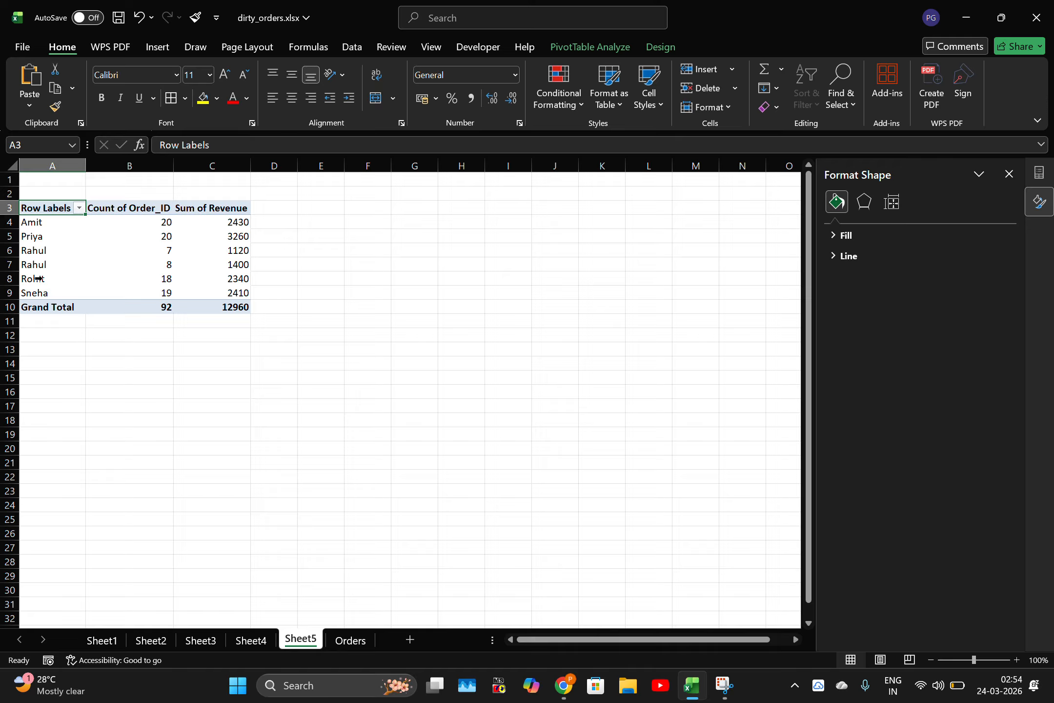
{"action": "left_click", "coordinate": [565, 693]}
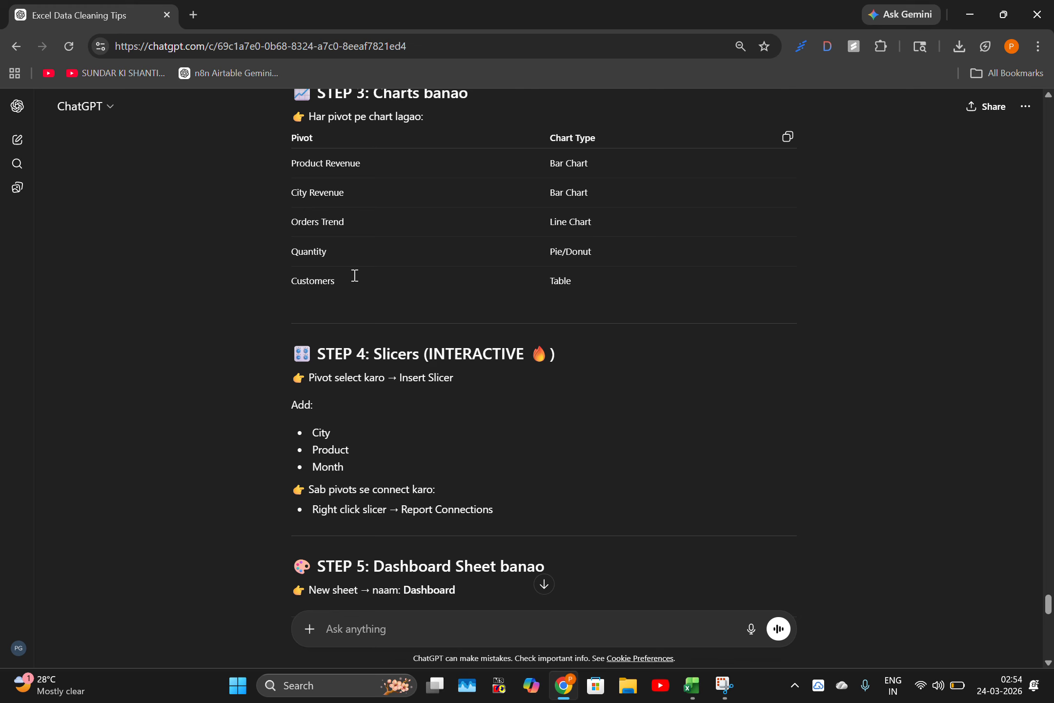
{"action": "left_click", "coordinate": [692, 685]}
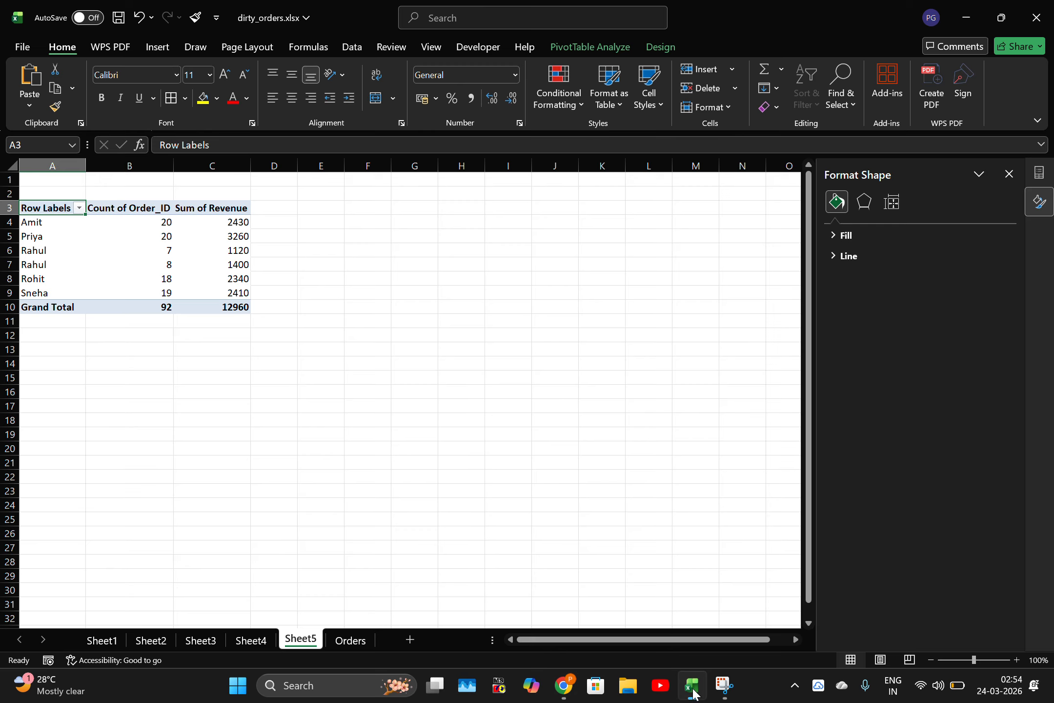
{"action": "left_click", "coordinate": [184, 236]}
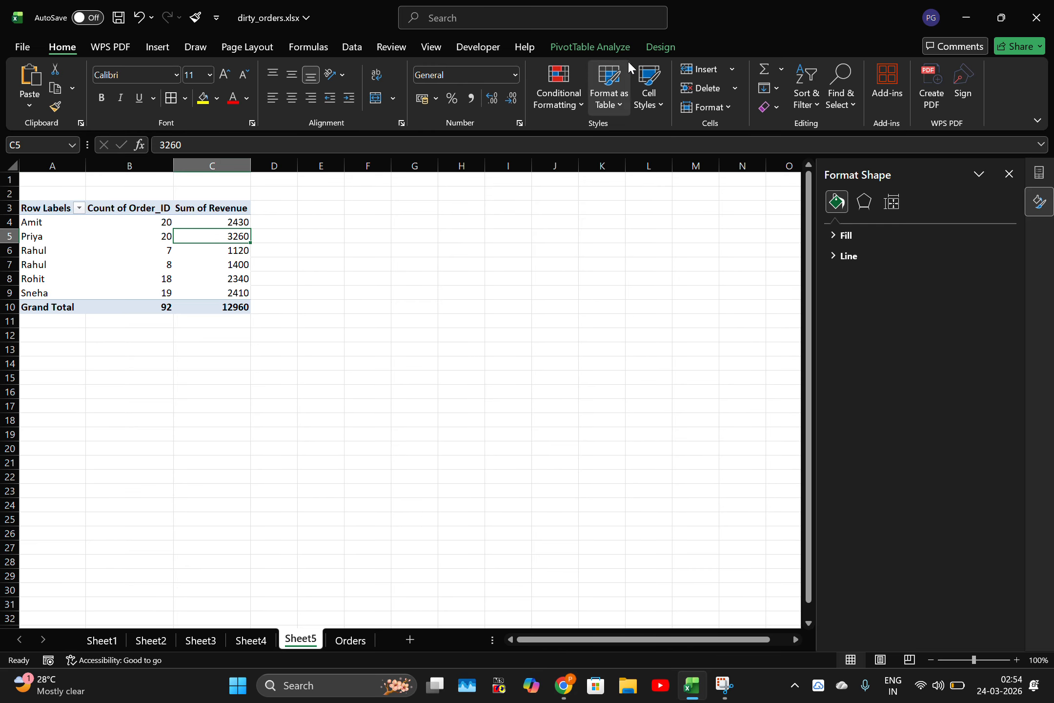
{"action": "left_click", "coordinate": [627, 45]}
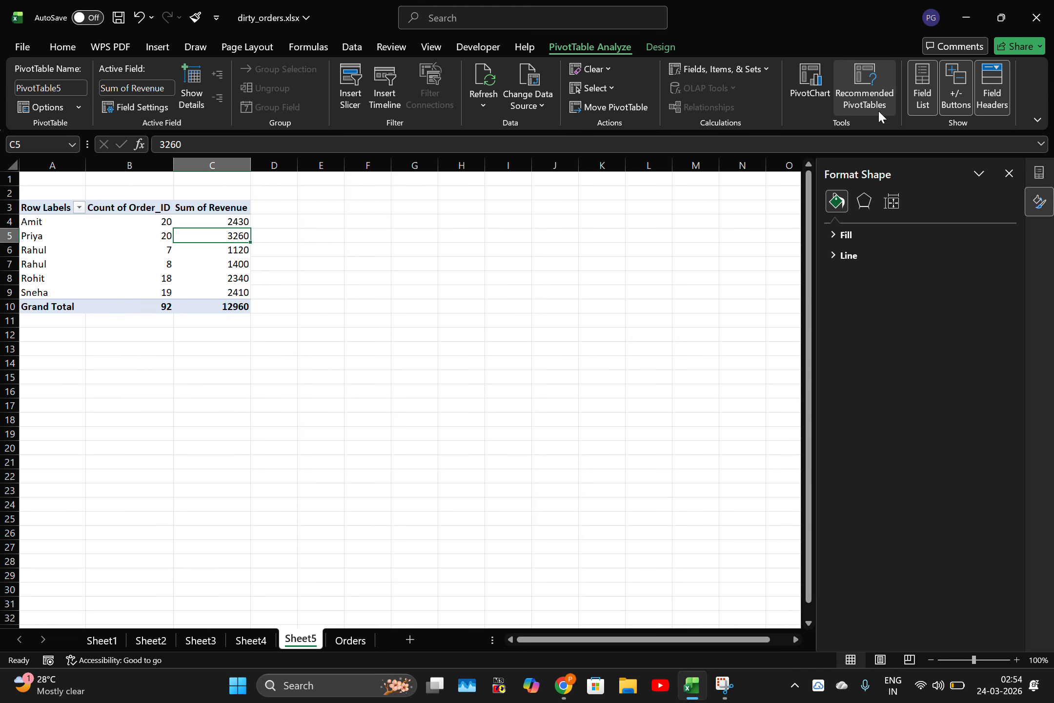
{"action": "left_click", "coordinate": [820, 88]}
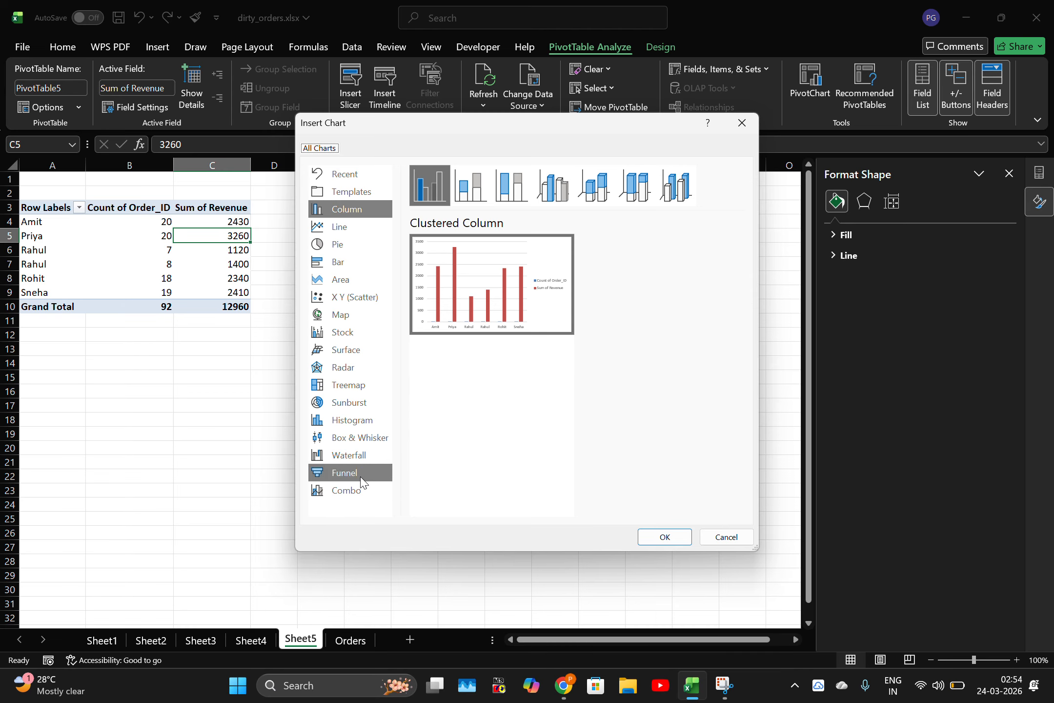
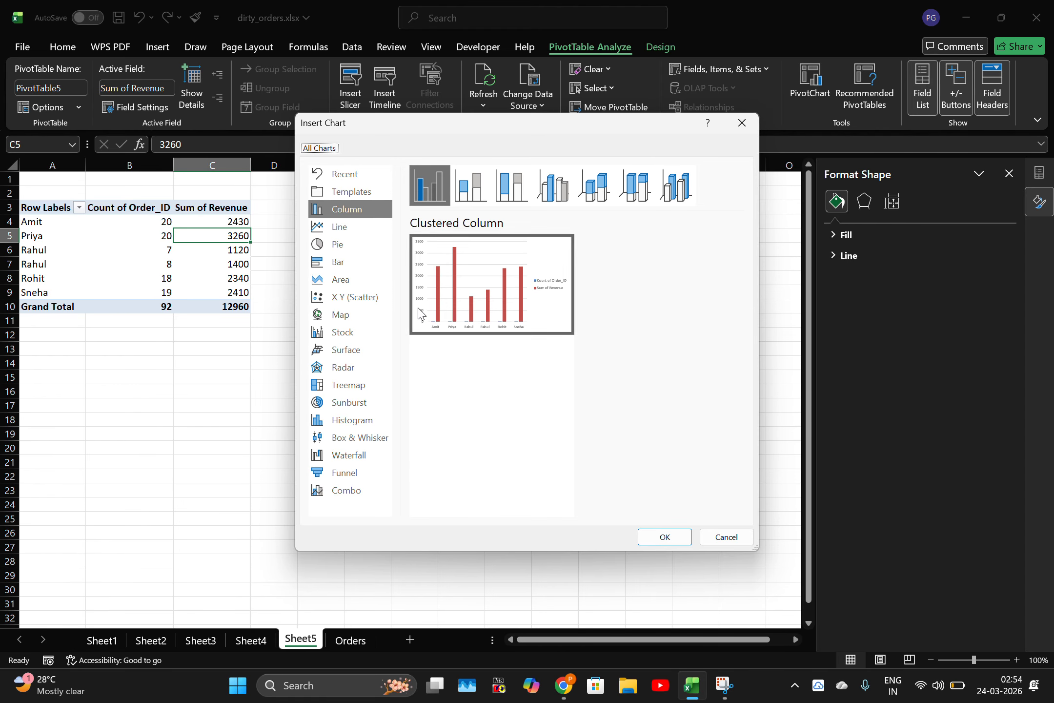
{"action": "left_click", "coordinate": [744, 124]}
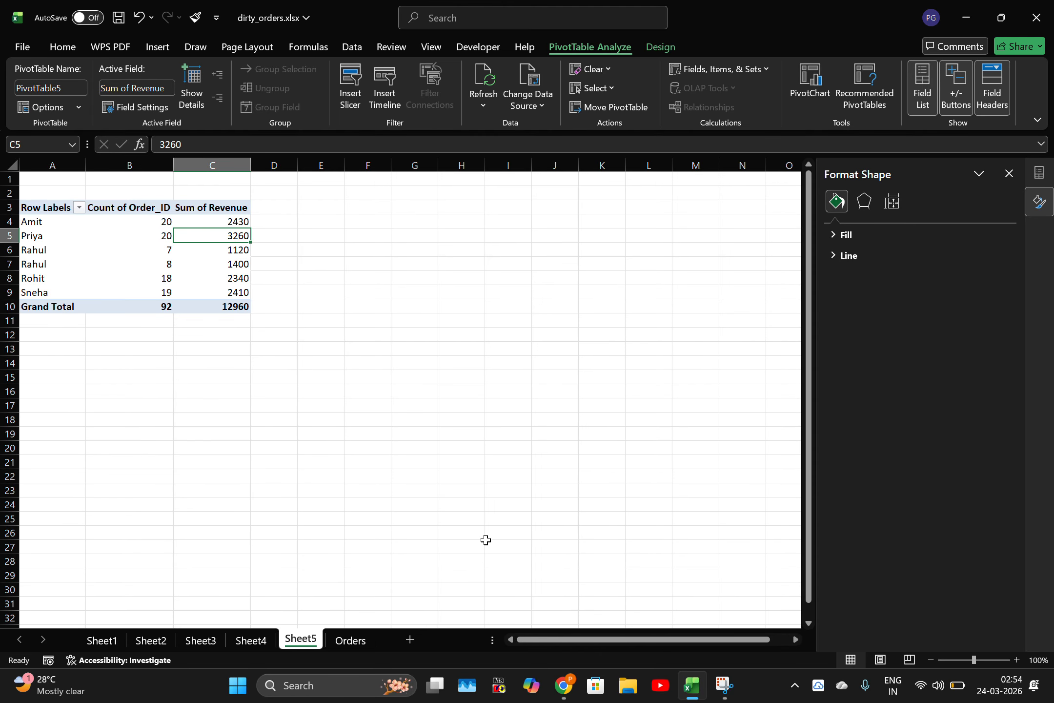
Step: Switch to ChatGPT, quote its Customers–Table row and ask "iska matalab table kaise banau pivot table jo bana hua hai wahi ??"
{"action": "left_click", "coordinate": [564, 685]}
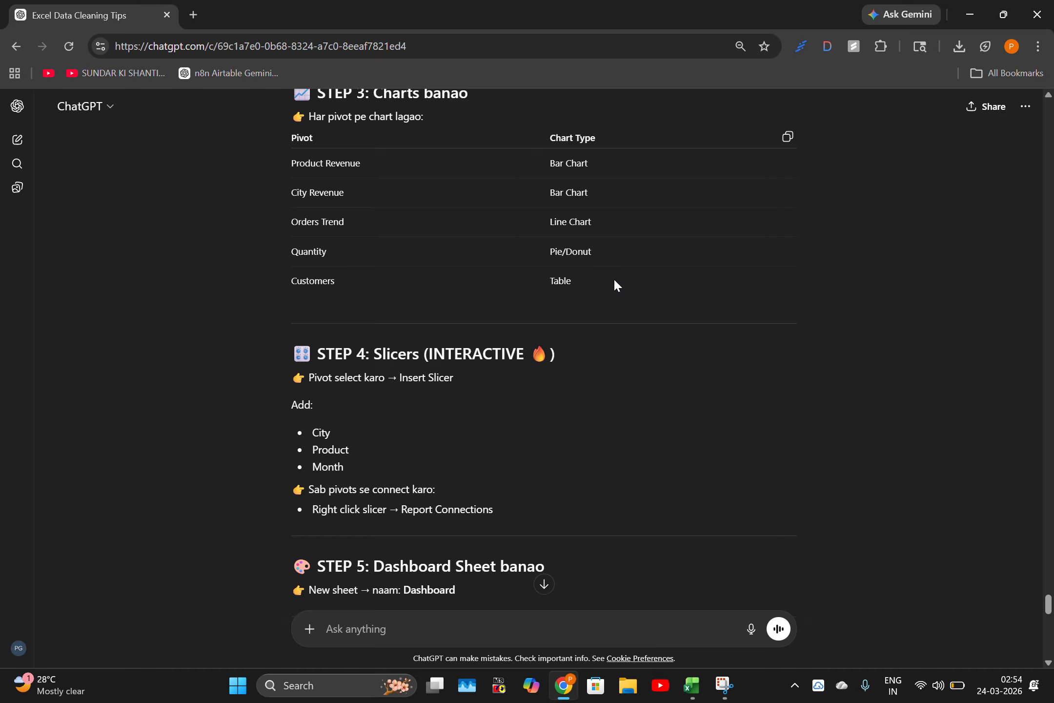
{"action": "left_click_drag", "start_coordinate": [615, 281], "coordinate": [342, 272]}
{"action": "left_click", "coordinate": [312, 259]}
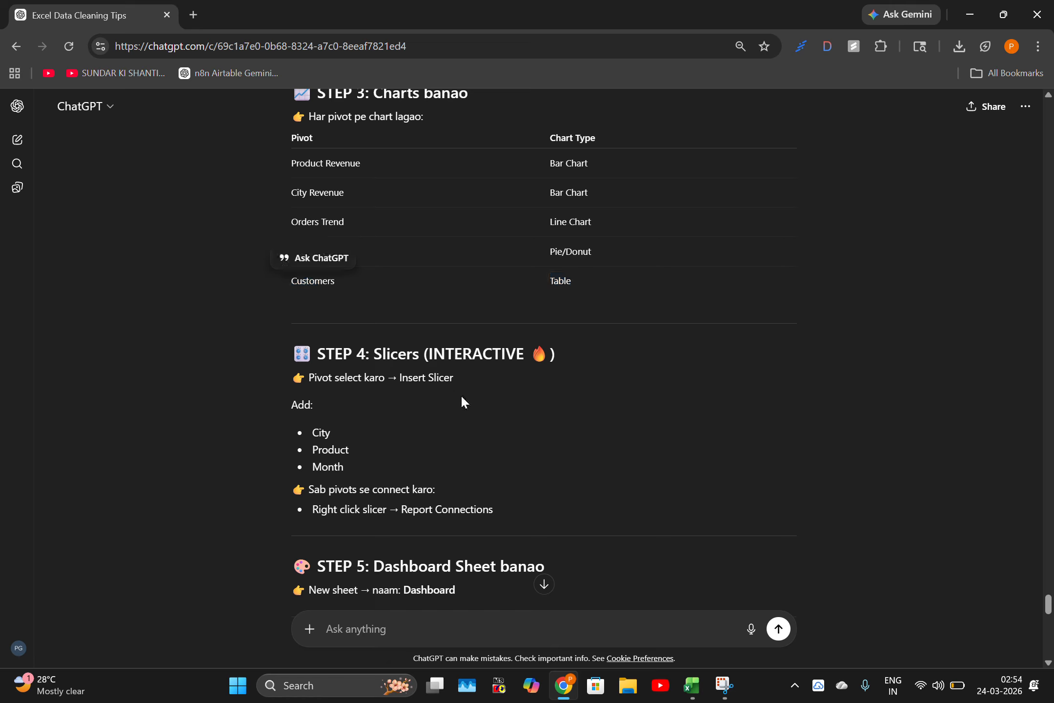
{"action": "type", "text": "iska matalab"}
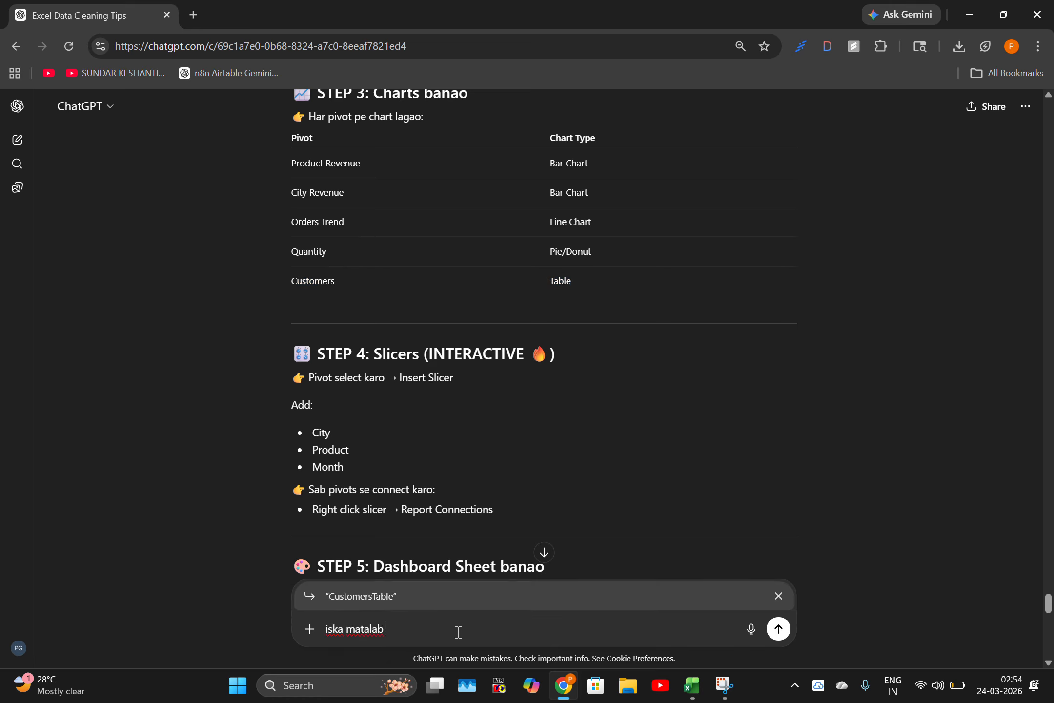
{"action": "type", "text": " table kaise banau pivot table jo bana hua hai wahi"}
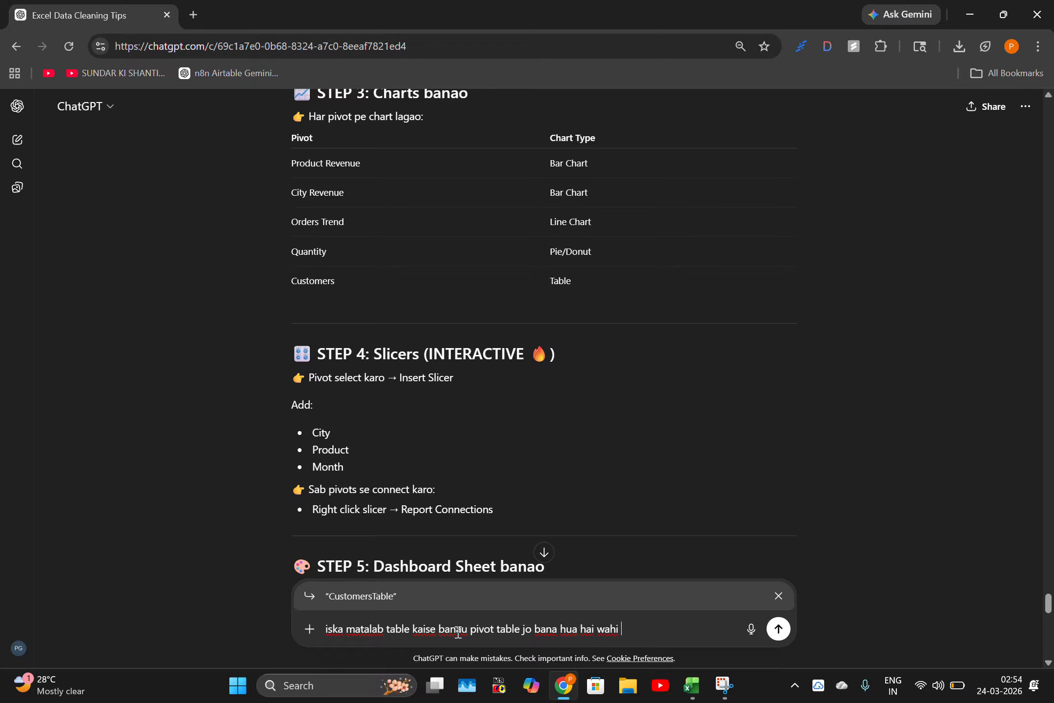
{"action": "type", "text": " ??"}
{"action": "key", "text": "Return"}
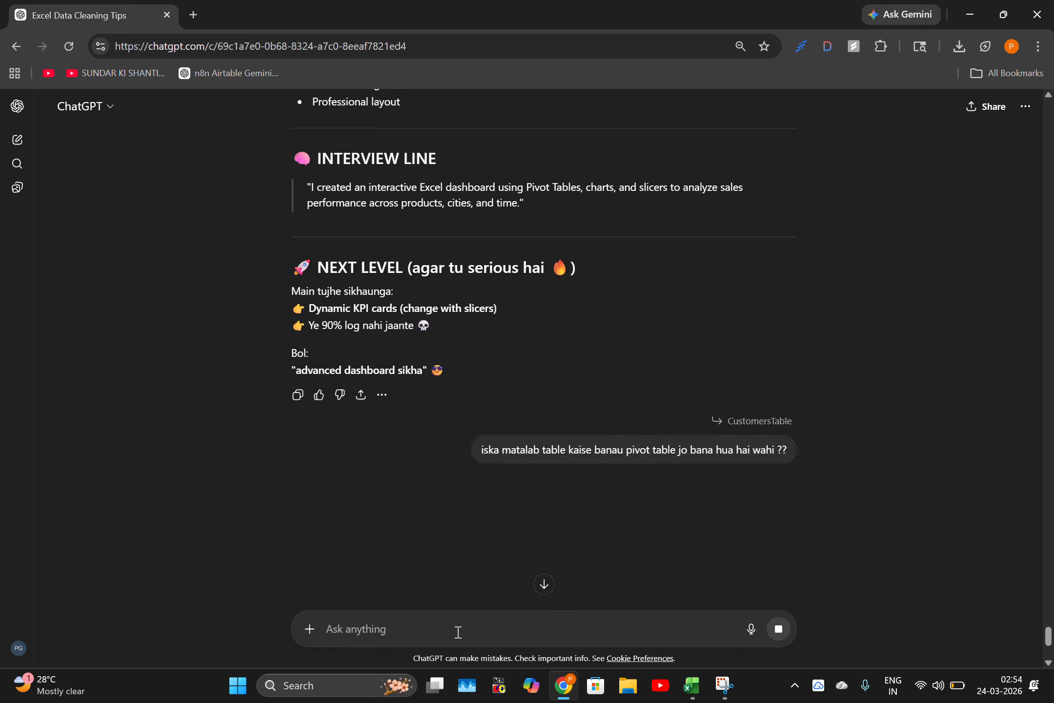
Step: Review ChatGPT's earlier dashboard plan and read its reply on normal tables versus PivotTables and presenting the Customers table
{"action": "scroll", "coordinate": [550, 468], "scroll_direction": "up", "scroll_amount": 20}
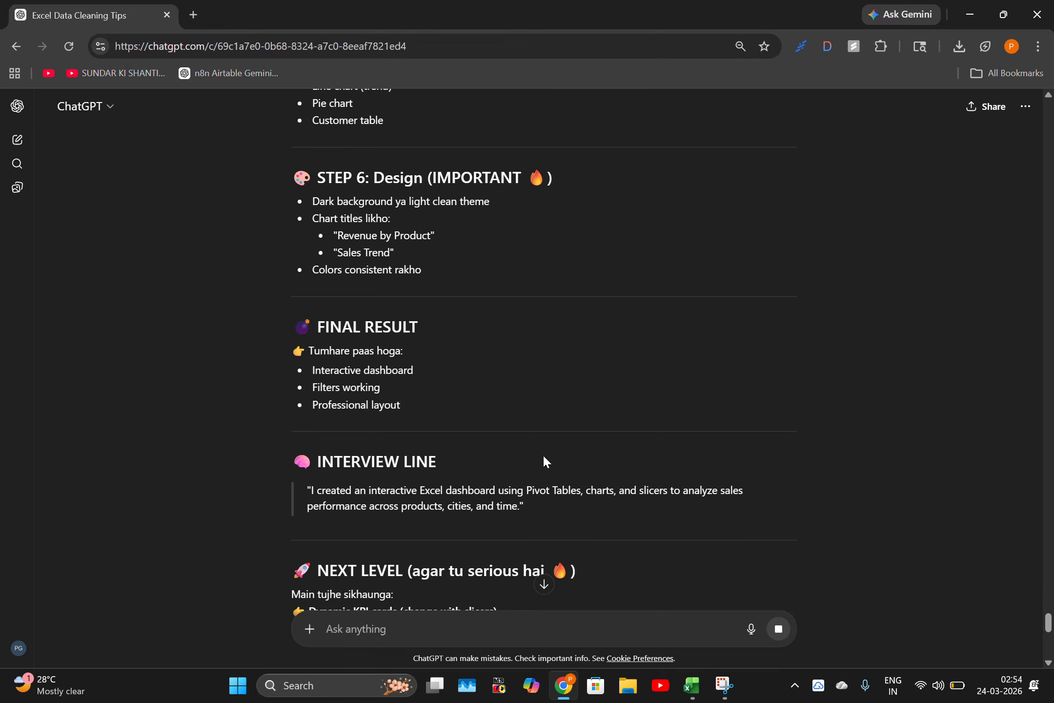
{"action": "scroll", "coordinate": [367, 364], "scroll_direction": "up", "scroll_amount": 7}
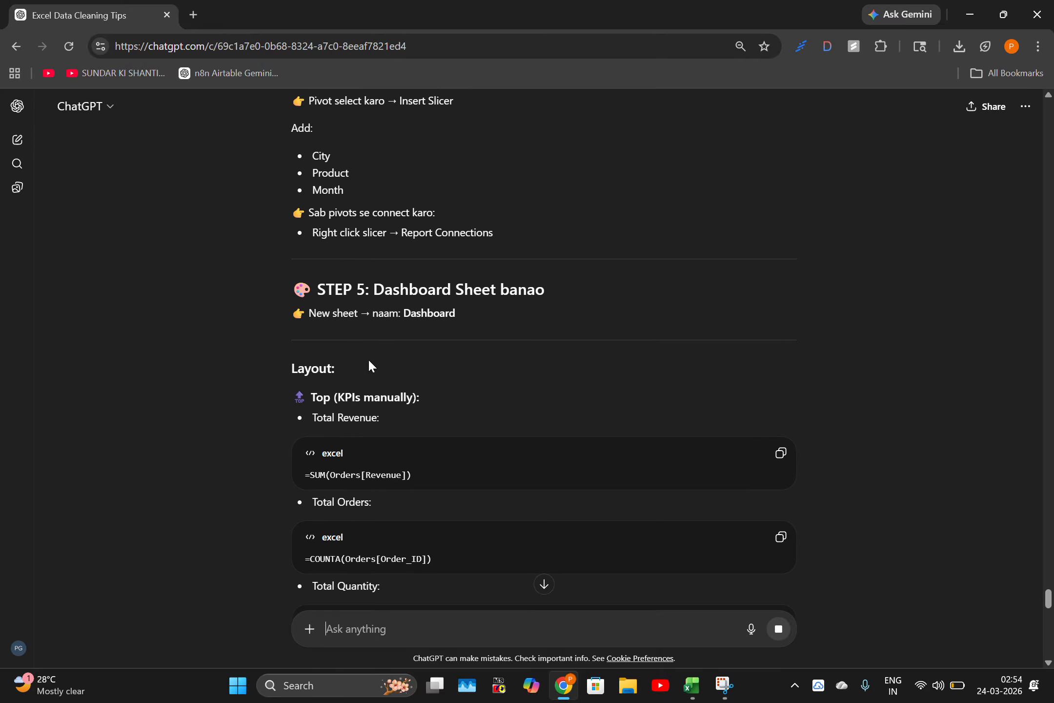
{"action": "scroll", "coordinate": [460, 457], "scroll_direction": "down", "scroll_amount": 1}
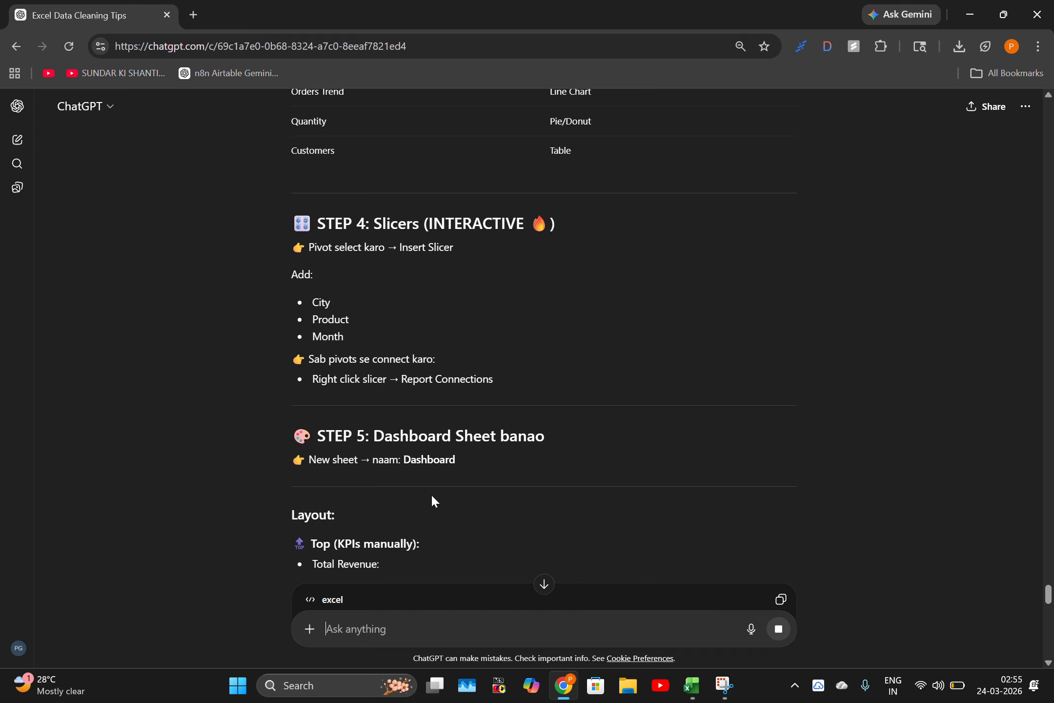
{"action": "scroll", "coordinate": [702, 510], "scroll_direction": "down", "scroll_amount": 20}
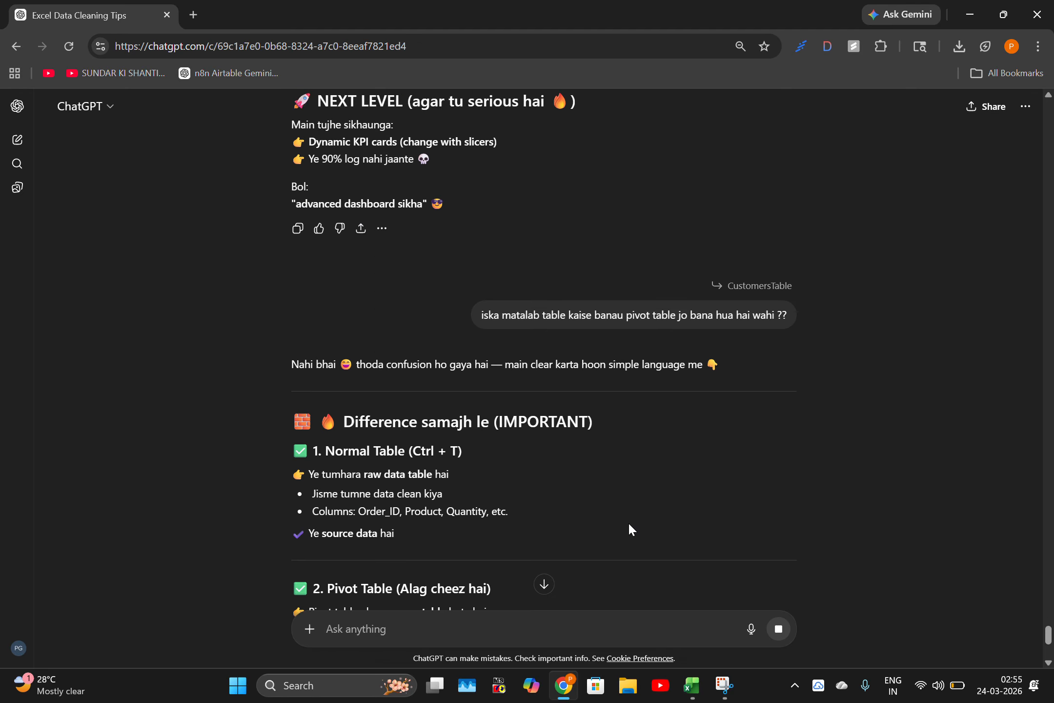
{"action": "scroll", "coordinate": [553, 464], "scroll_direction": "up", "scroll_amount": 1}
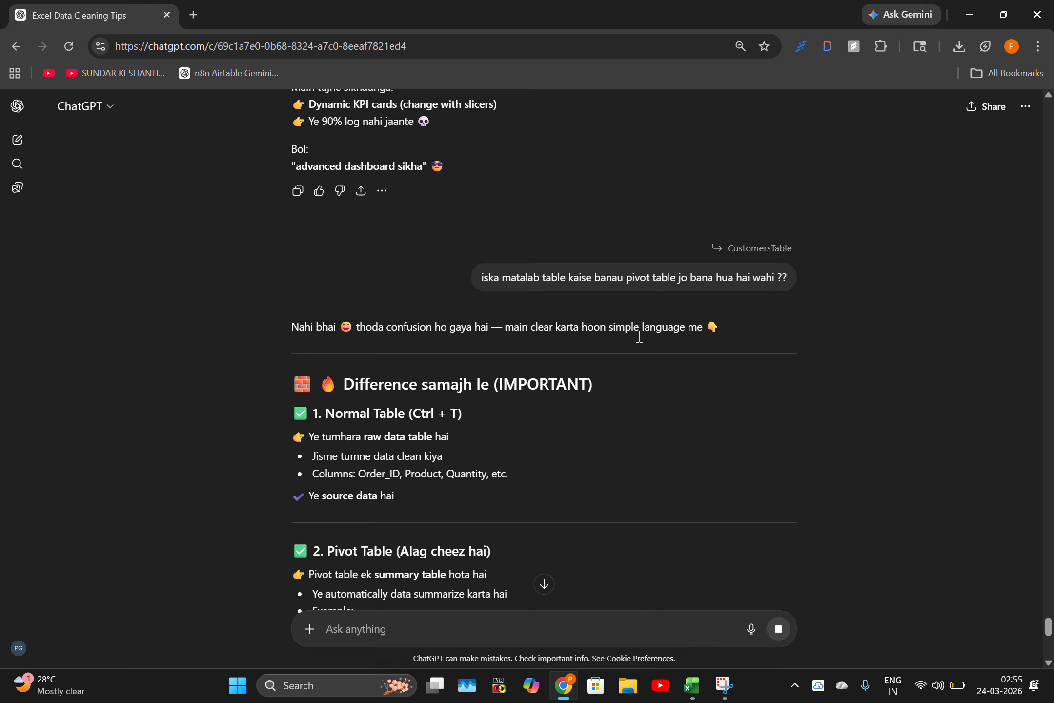
{"action": "scroll", "coordinate": [420, 358], "scroll_direction": "down", "scroll_amount": 3}
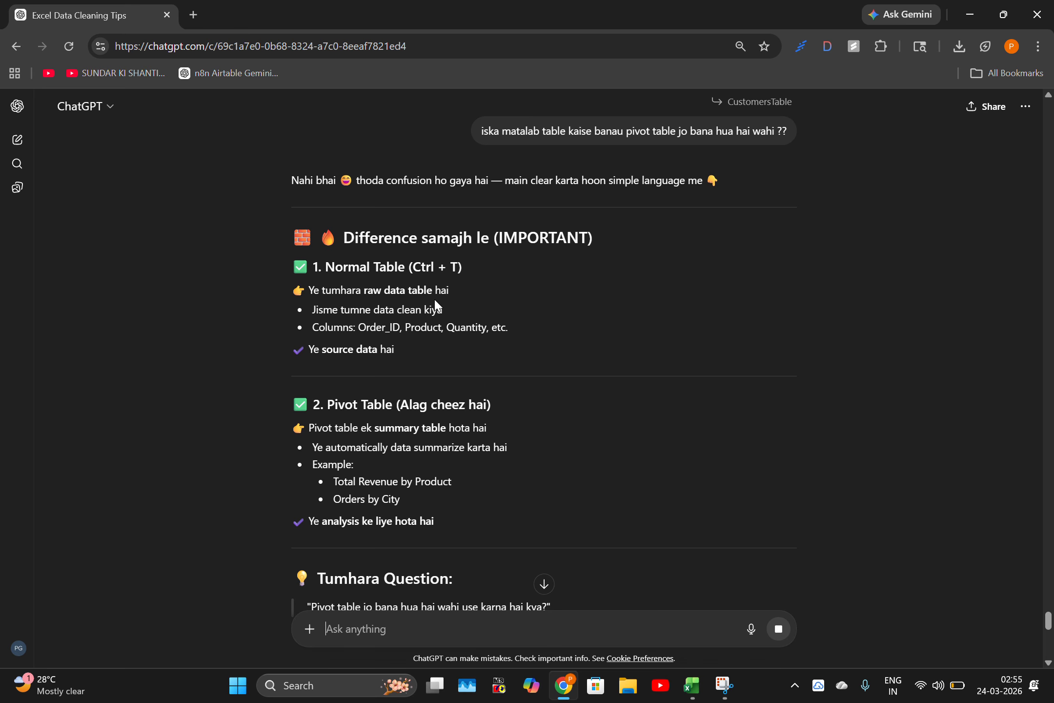
{"action": "scroll", "coordinate": [397, 447], "scroll_direction": "down", "scroll_amount": 3}
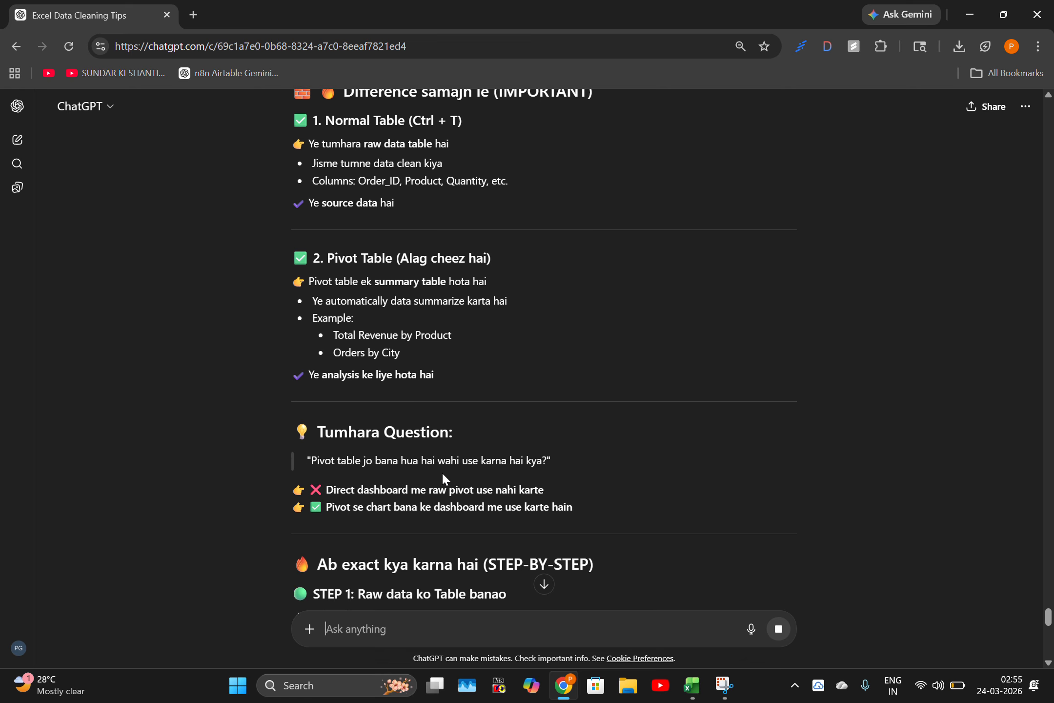
{"action": "scroll", "coordinate": [456, 489], "scroll_direction": "down", "scroll_amount": 2}
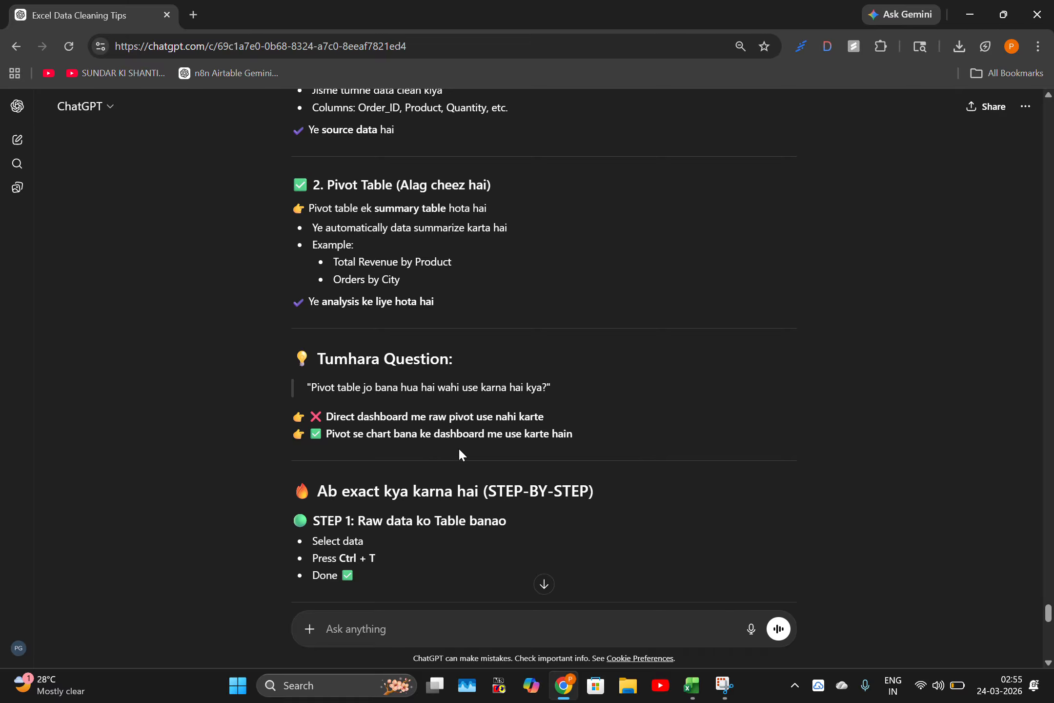
{"action": "scroll", "coordinate": [380, 433], "scroll_direction": "down", "scroll_amount": 3}
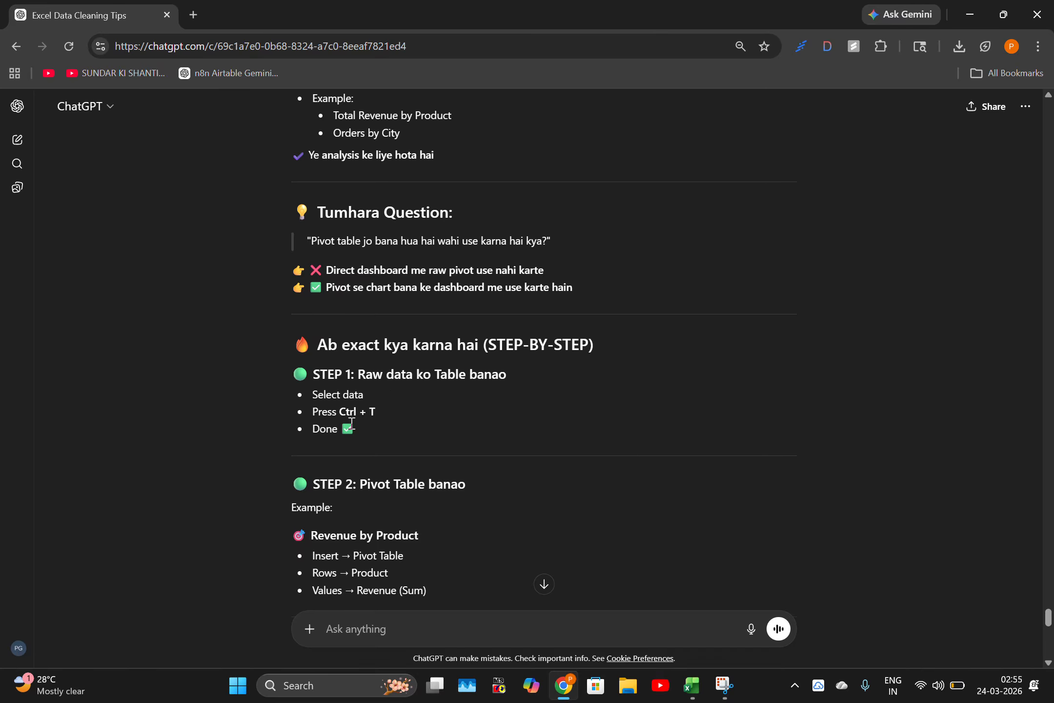
{"action": "scroll", "coordinate": [337, 419], "scroll_direction": "down", "scroll_amount": 3}
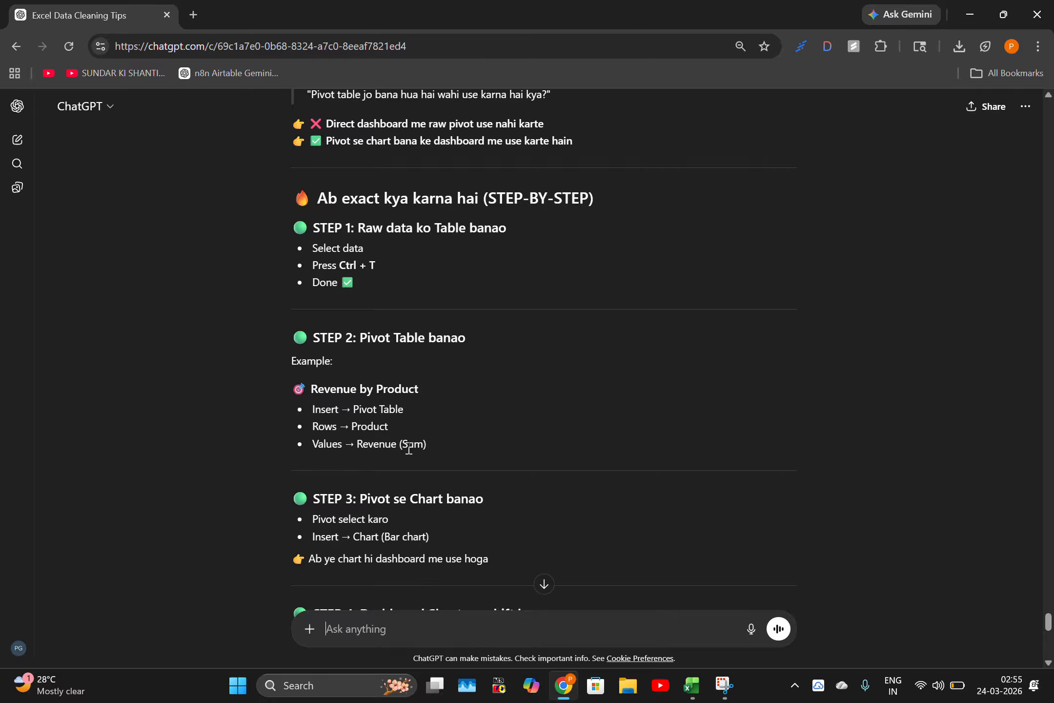
{"action": "scroll", "coordinate": [366, 478], "scroll_direction": "down", "scroll_amount": 1}
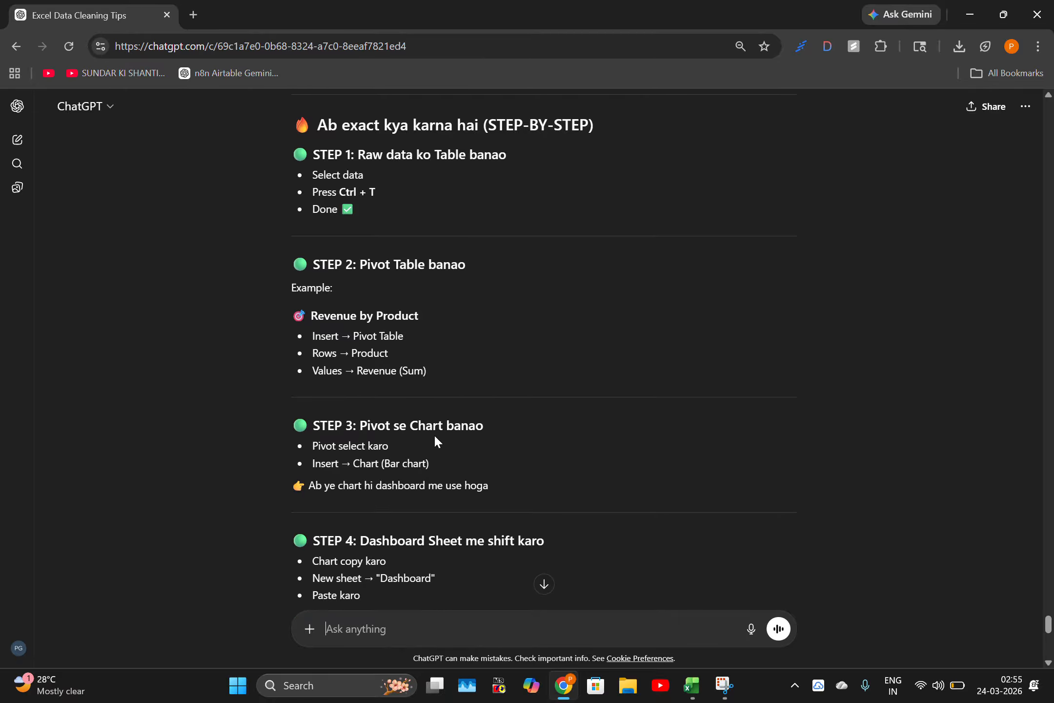
{"action": "scroll", "coordinate": [384, 481], "scroll_direction": "down", "scroll_amount": 2}
{"action": "scroll", "coordinate": [348, 435], "scroll_direction": "down", "scroll_amount": 3}
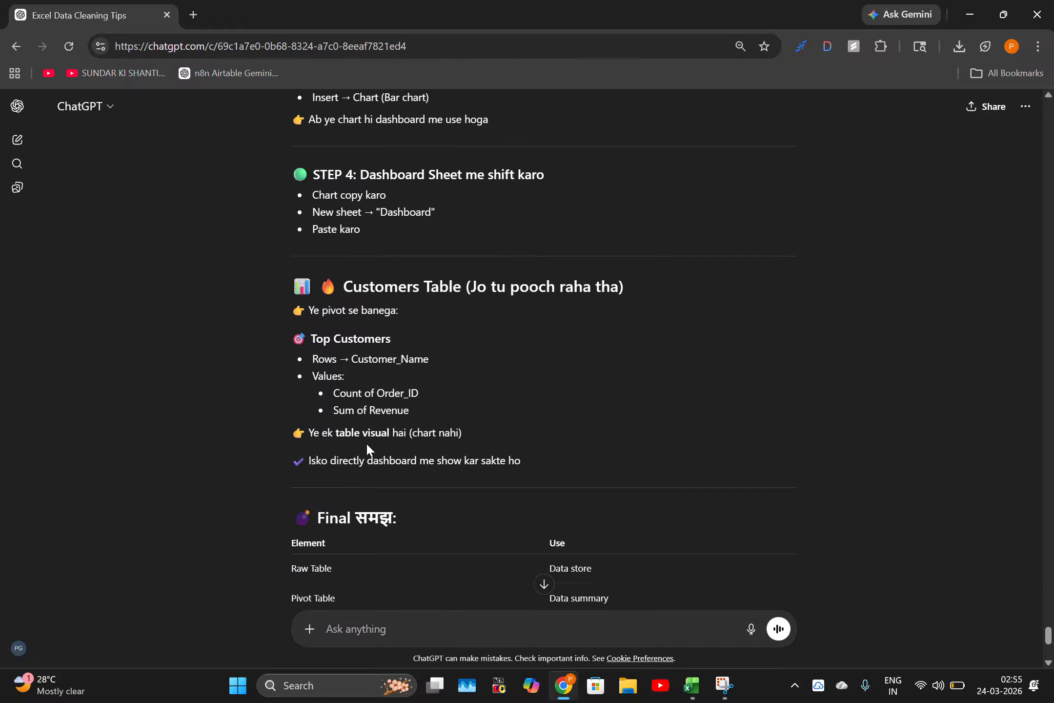
{"action": "scroll", "coordinate": [490, 442], "scroll_direction": "down", "scroll_amount": 1}
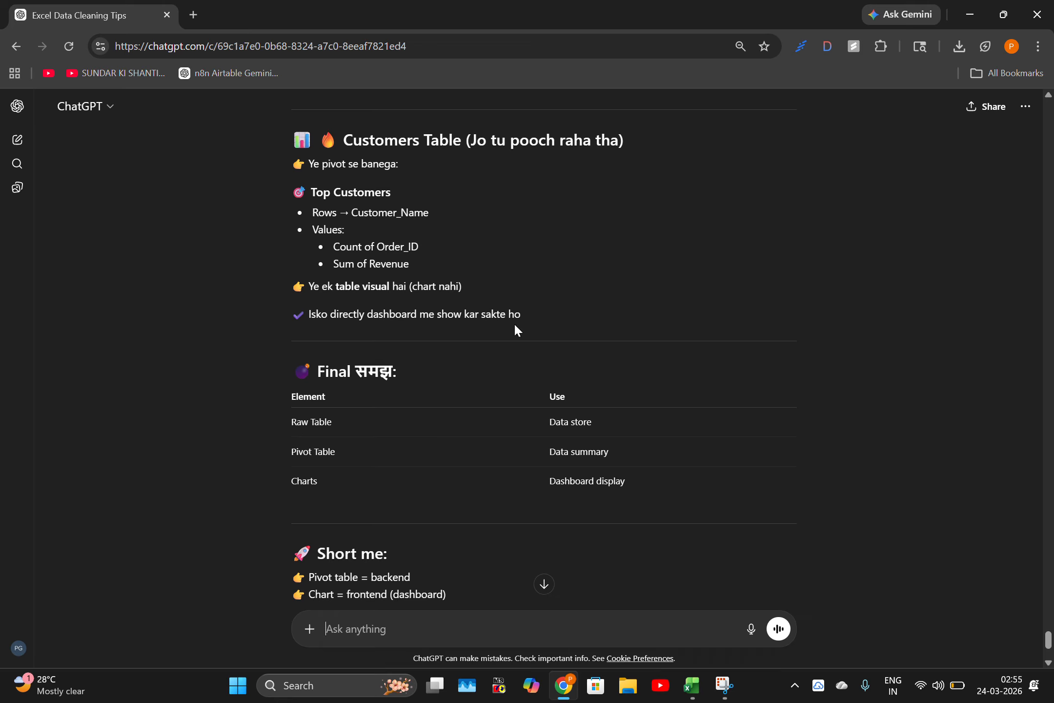
{"action": "scroll", "coordinate": [545, 326], "scroll_direction": "down", "scroll_amount": 3}
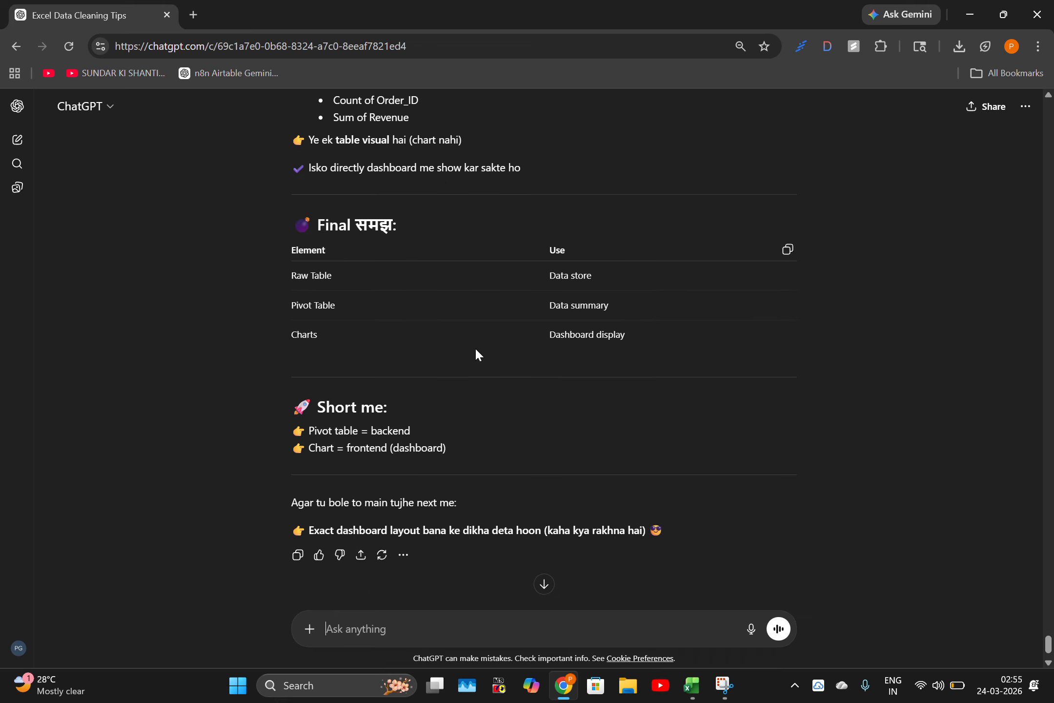
{"action": "scroll", "coordinate": [485, 271], "scroll_direction": "down", "scroll_amount": 2}
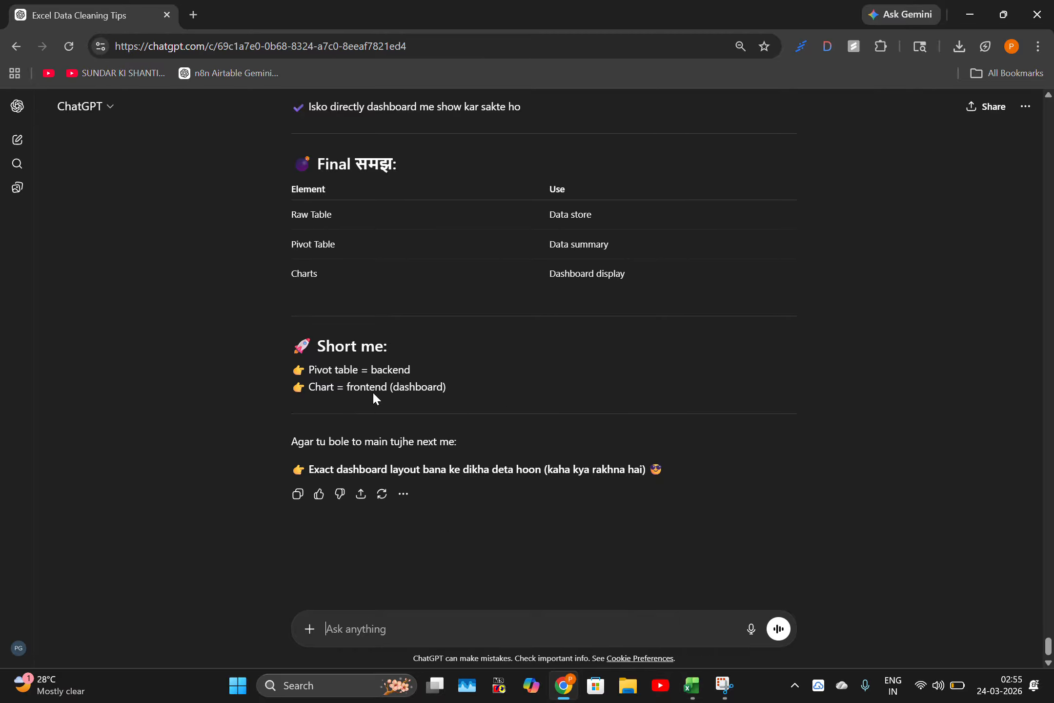
Step: Switch to the Excel workbook and rename the customer PivotTable's Count of Order_ID header on Sheet5 to "Orders"
{"action": "left_click", "coordinate": [698, 689]}
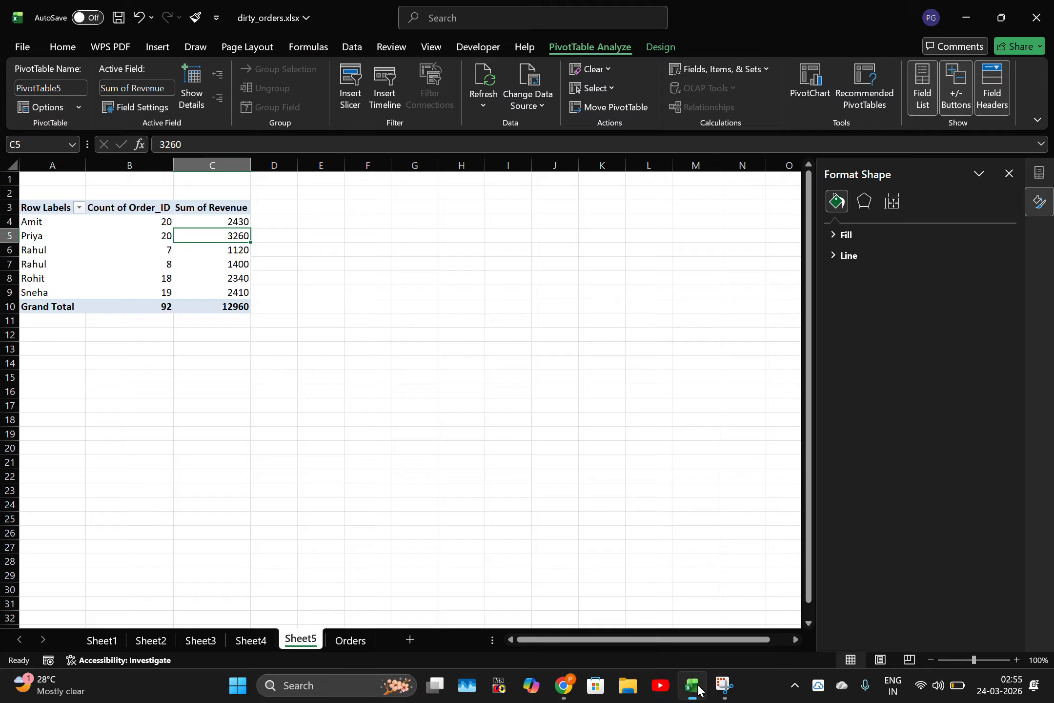
{"action": "left_click", "coordinate": [115, 208]}
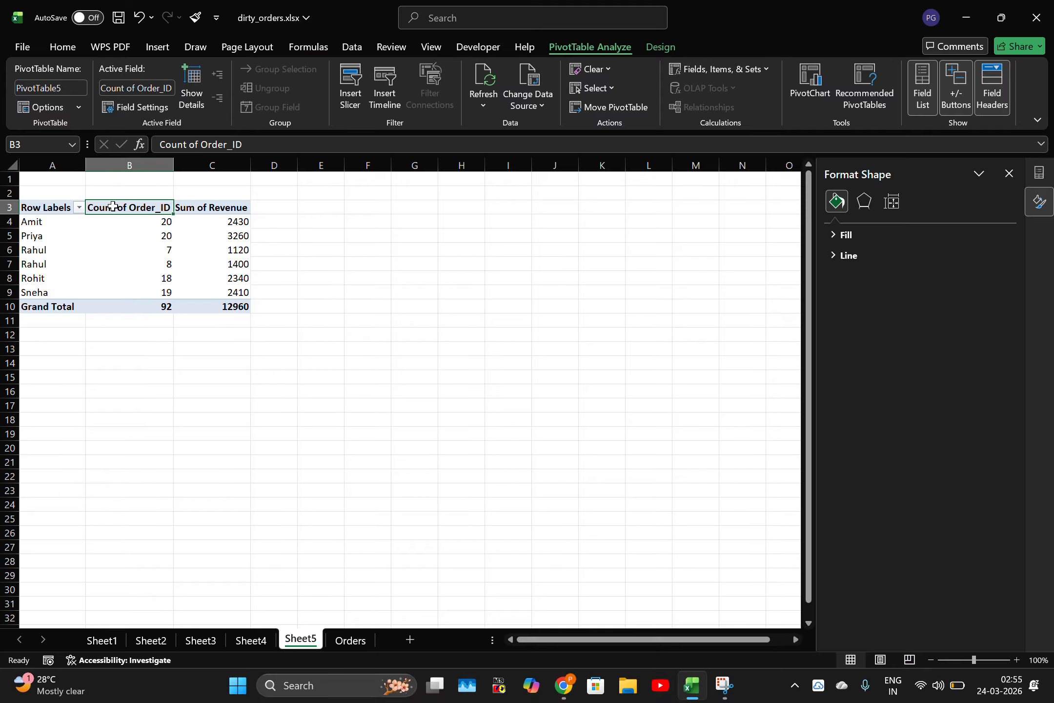
{"action": "left_click_drag", "start_coordinate": [244, 144], "coordinate": [153, 143]}
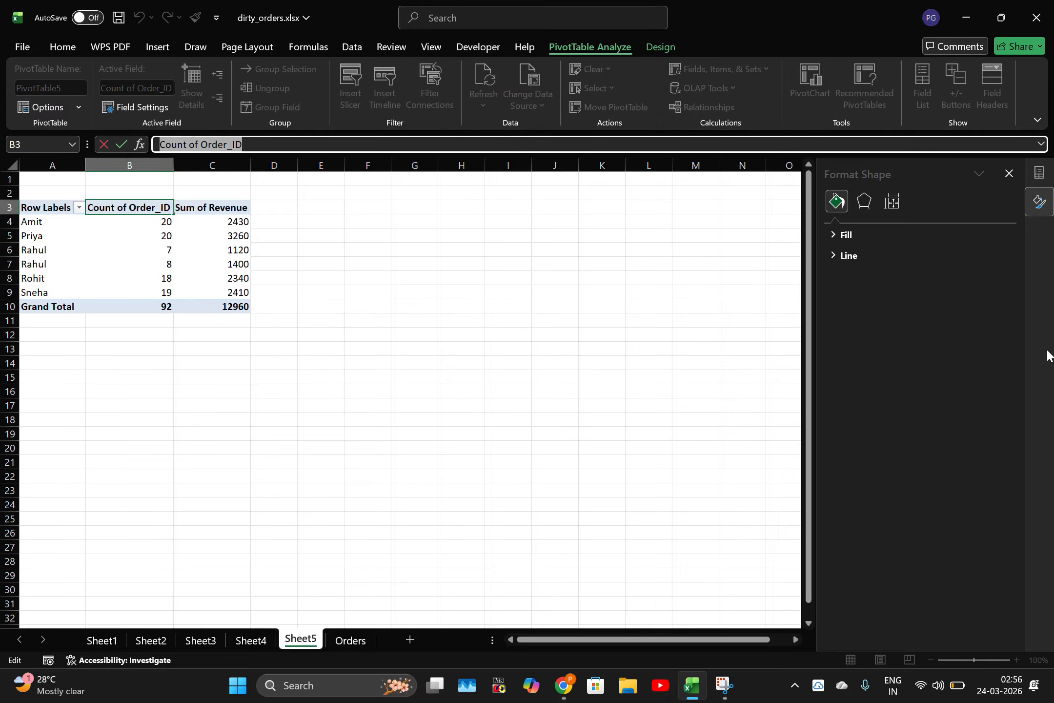
{"action": "key", "text": "BackSpace"}
{"action": "type", "text": "Orders"}
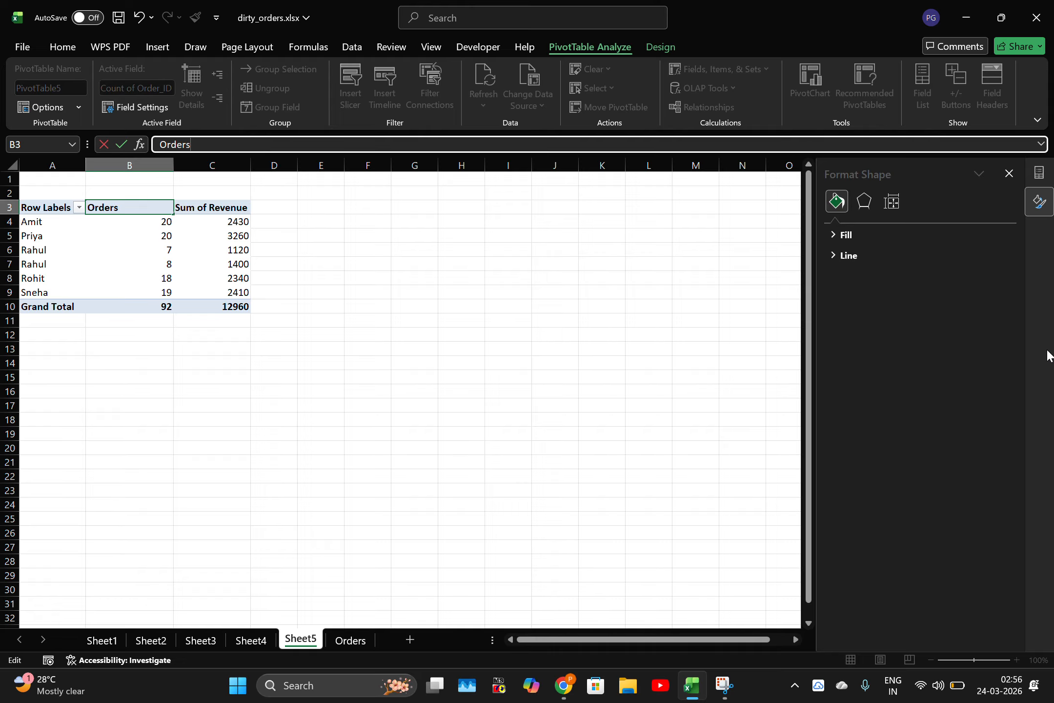
{"action": "key", "text": "Return"}
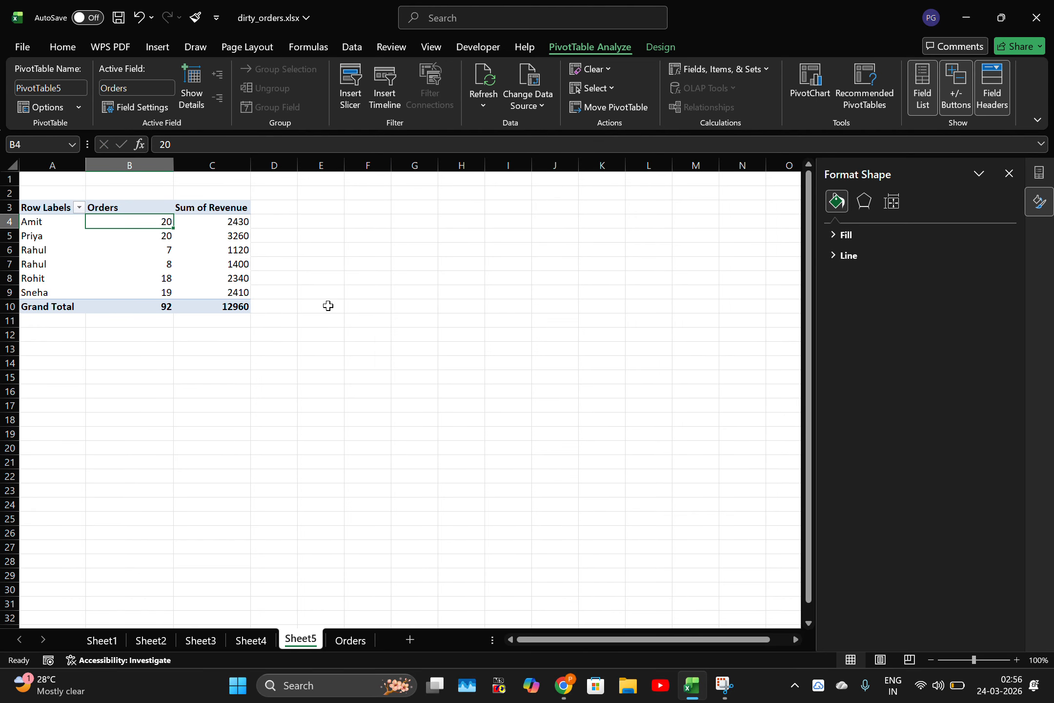
Step: Rename the PivotTable's Sum of Revenue header to "Revenue(by customers)" and widen column C to fit it
{"action": "left_click", "coordinate": [195, 209]}
{"action": "triple_click", "coordinate": [282, 142]}
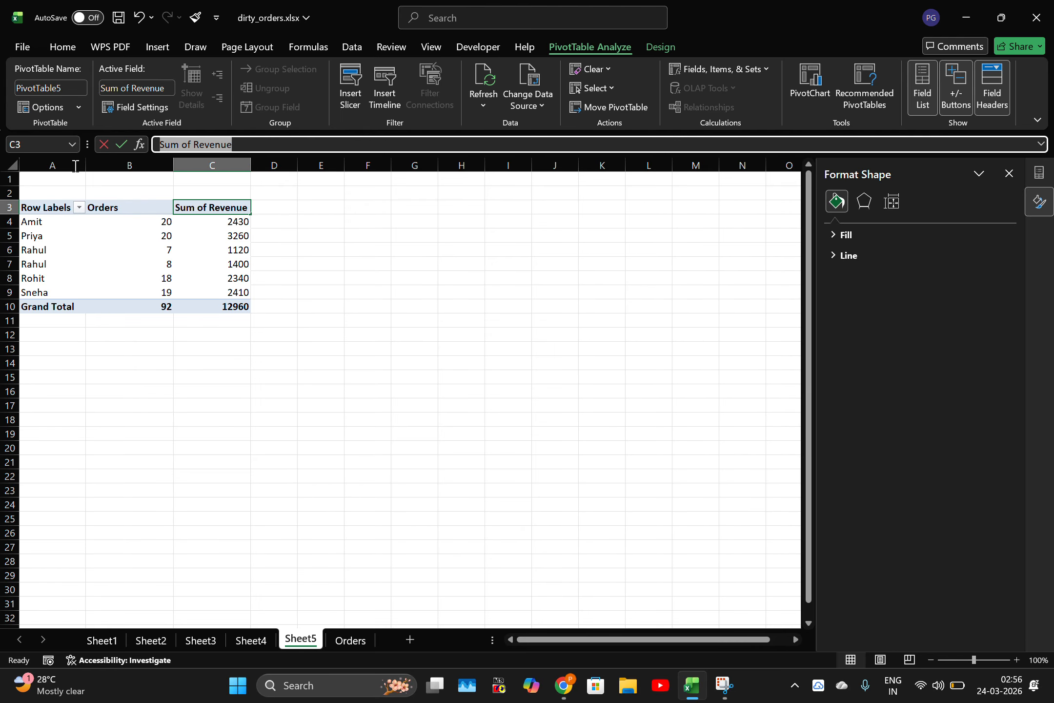
{"action": "key", "text": "BackSpace"}
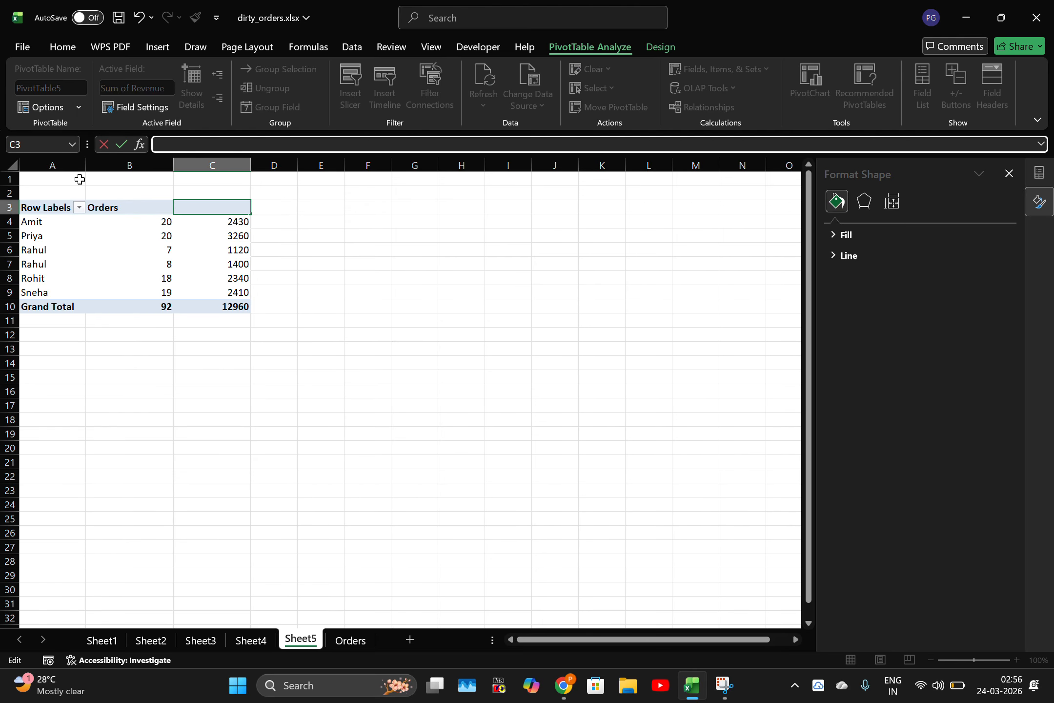
{"action": "type", "text": "Revenue"}
{"action": "key", "text": "Return"}
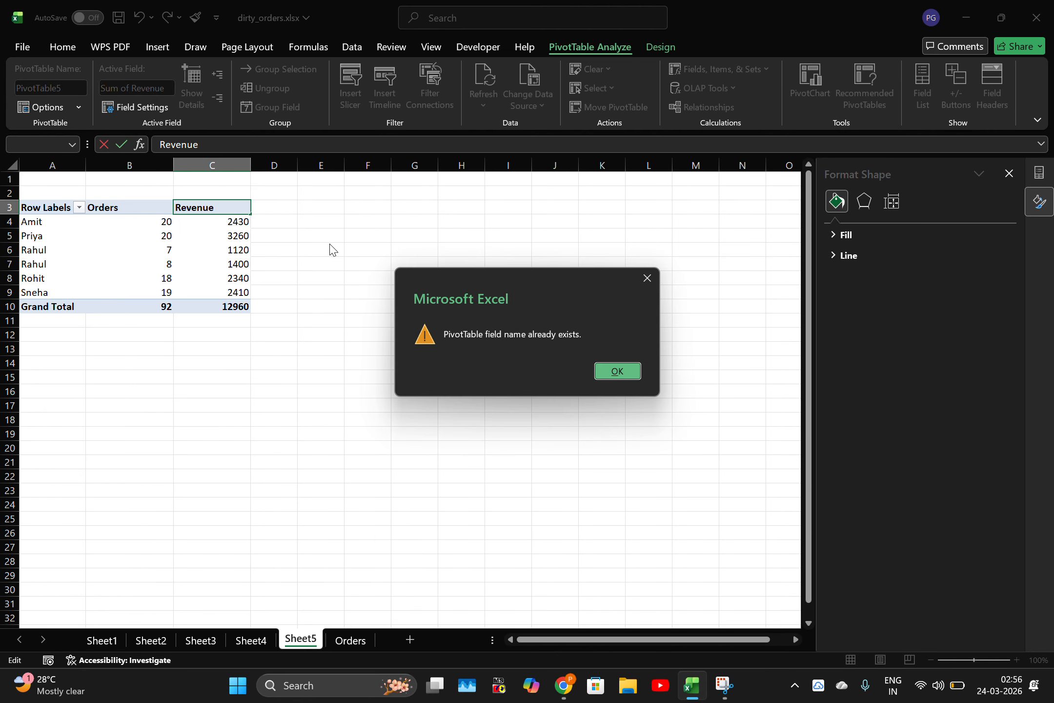
{"action": "left_click", "coordinate": [619, 379]}
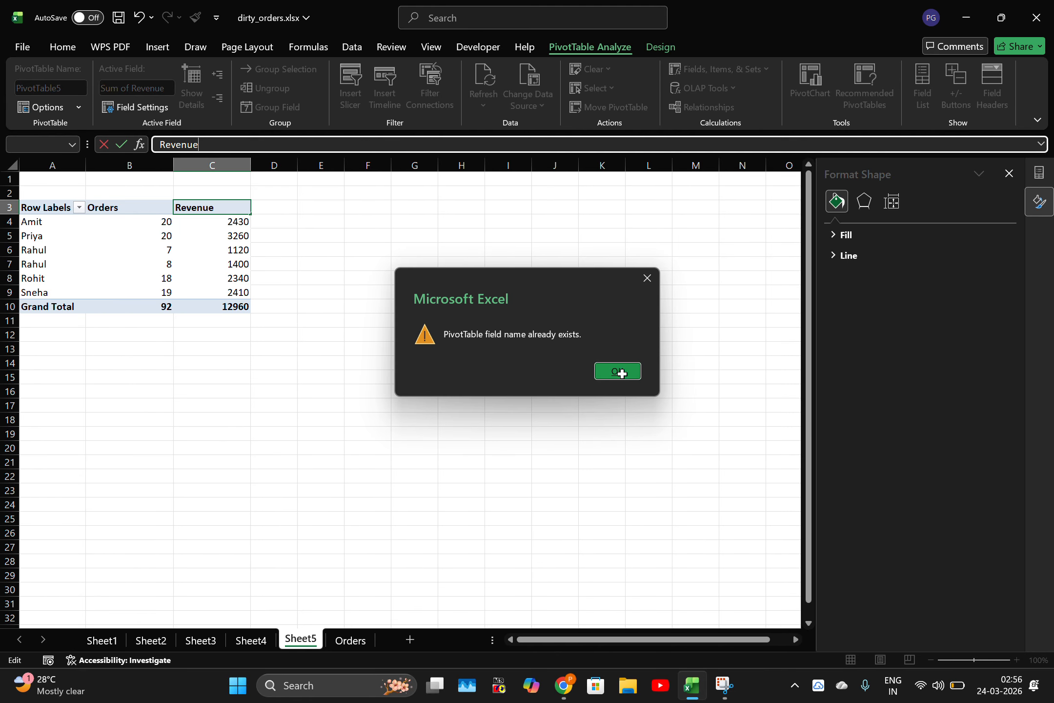
{"action": "left_click", "coordinate": [250, 206]}
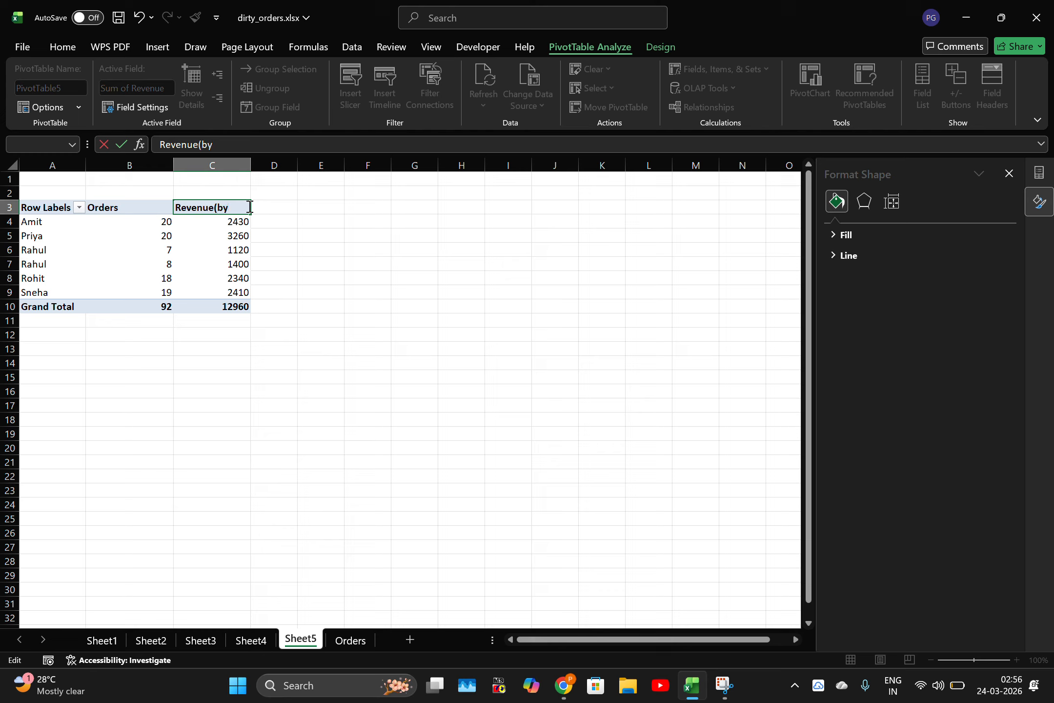
{"action": "type", "text": "(by customers"}
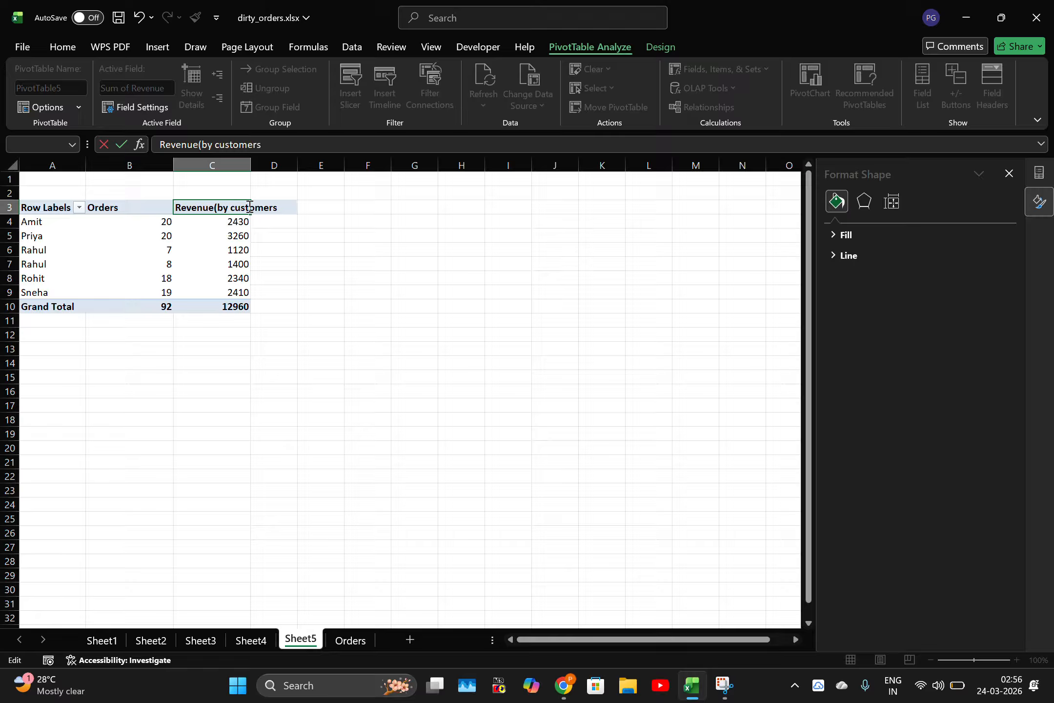
{"action": "key", "text": "Return"}
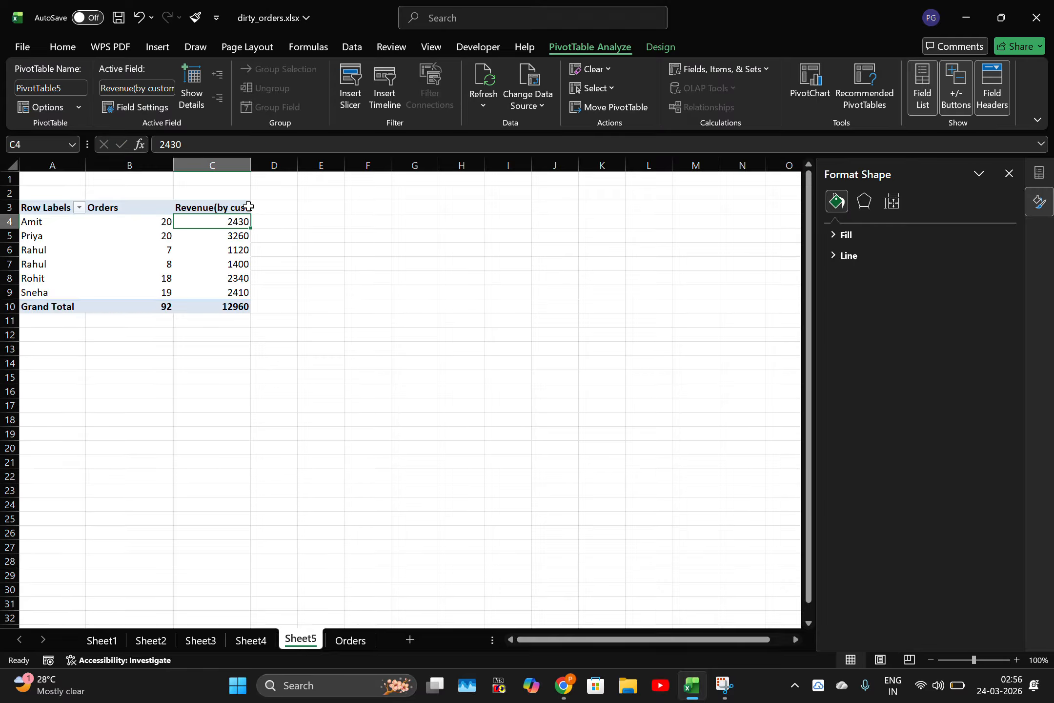
{"action": "left_click_drag", "start_coordinate": [251, 165], "coordinate": [313, 169]}
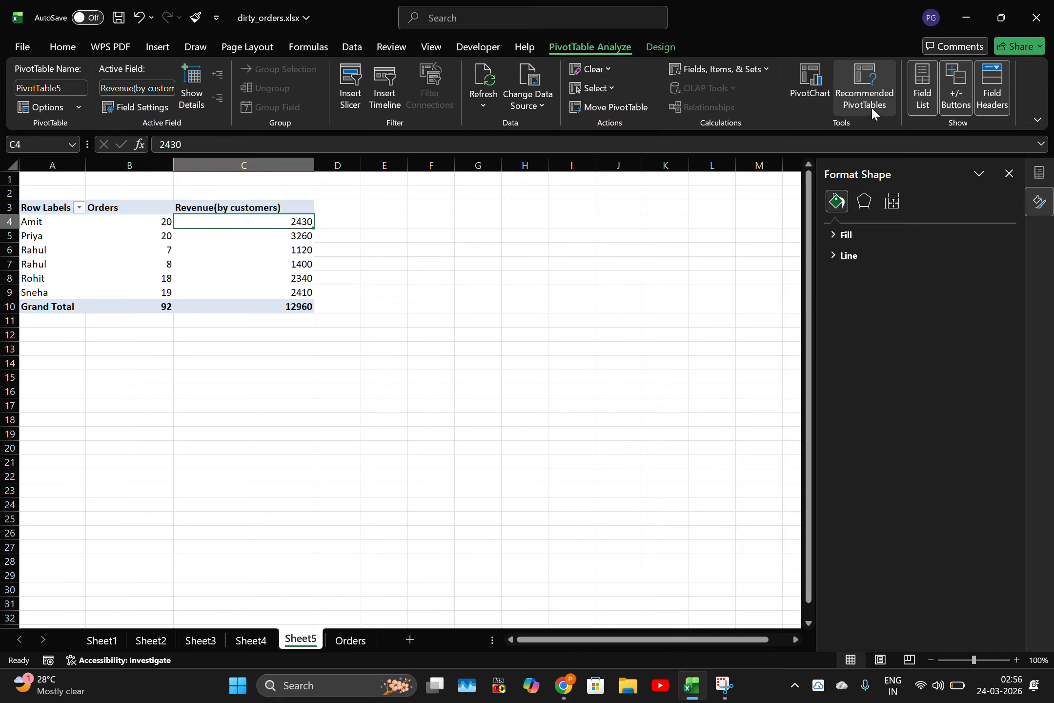
Step: Apply the green PivotTable style from the first row of the Medium group to the customer PivotTable
{"action": "left_click", "coordinate": [850, 100]}
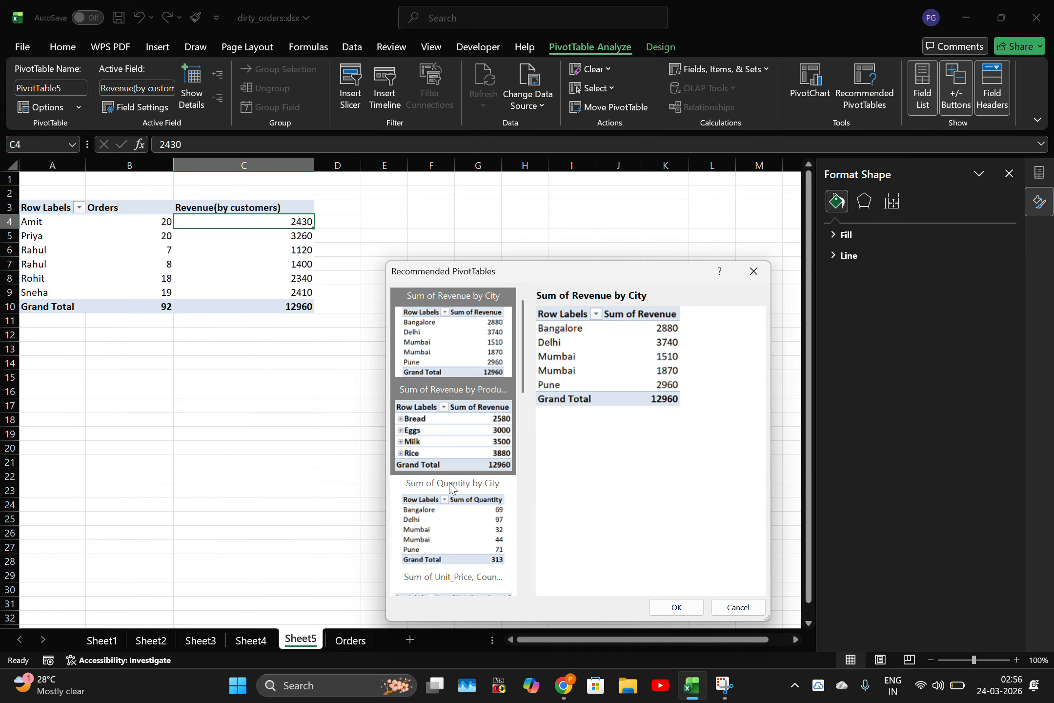
{"action": "left_click", "coordinate": [750, 270]}
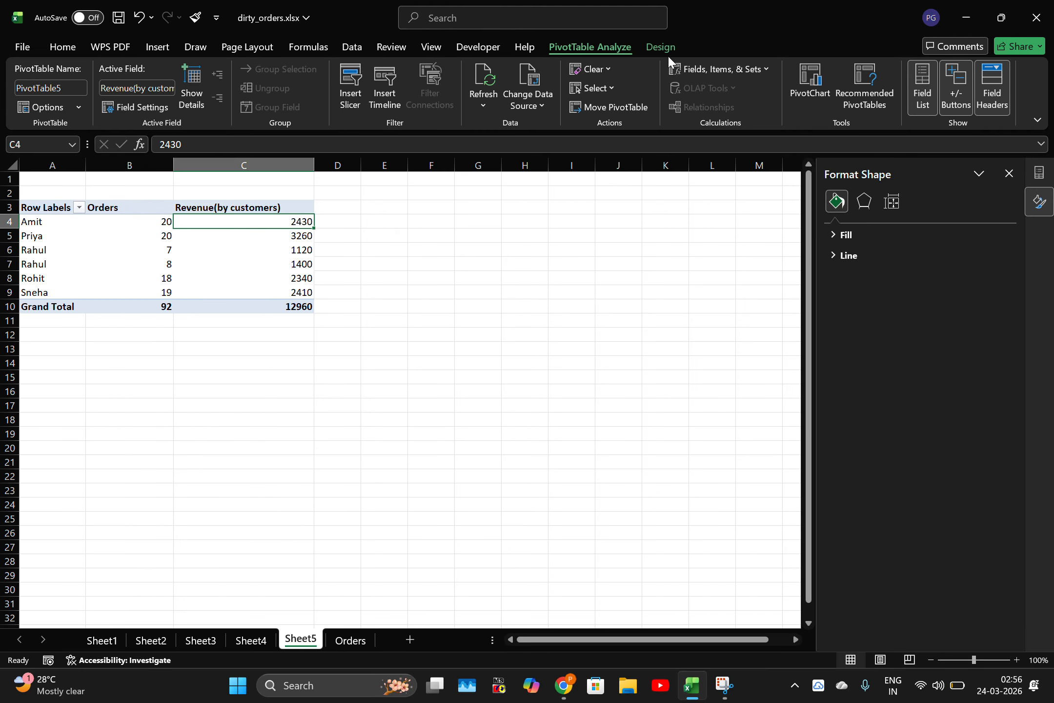
{"action": "left_click", "coordinate": [654, 46]}
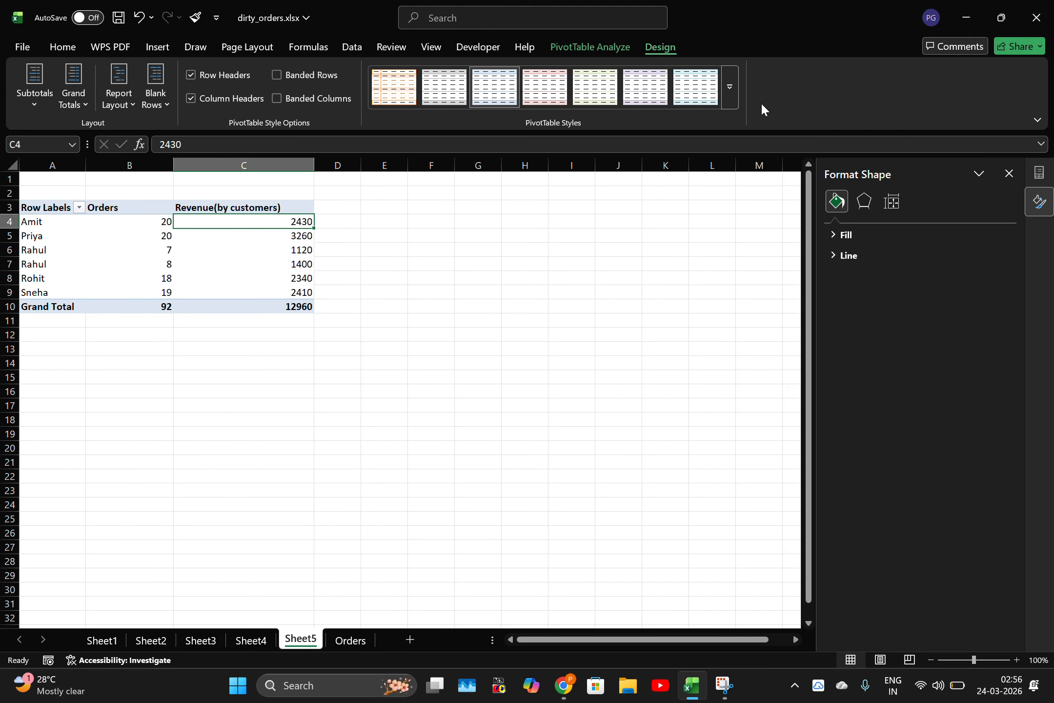
{"action": "left_click", "coordinate": [729, 95]}
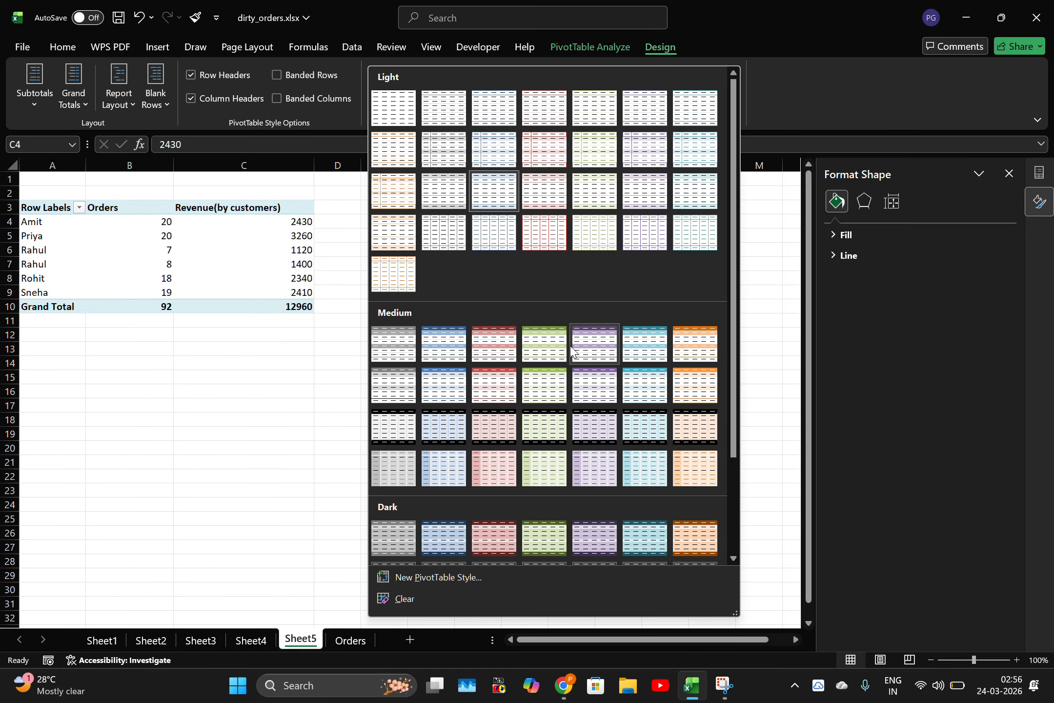
{"action": "left_click", "coordinate": [552, 342]}
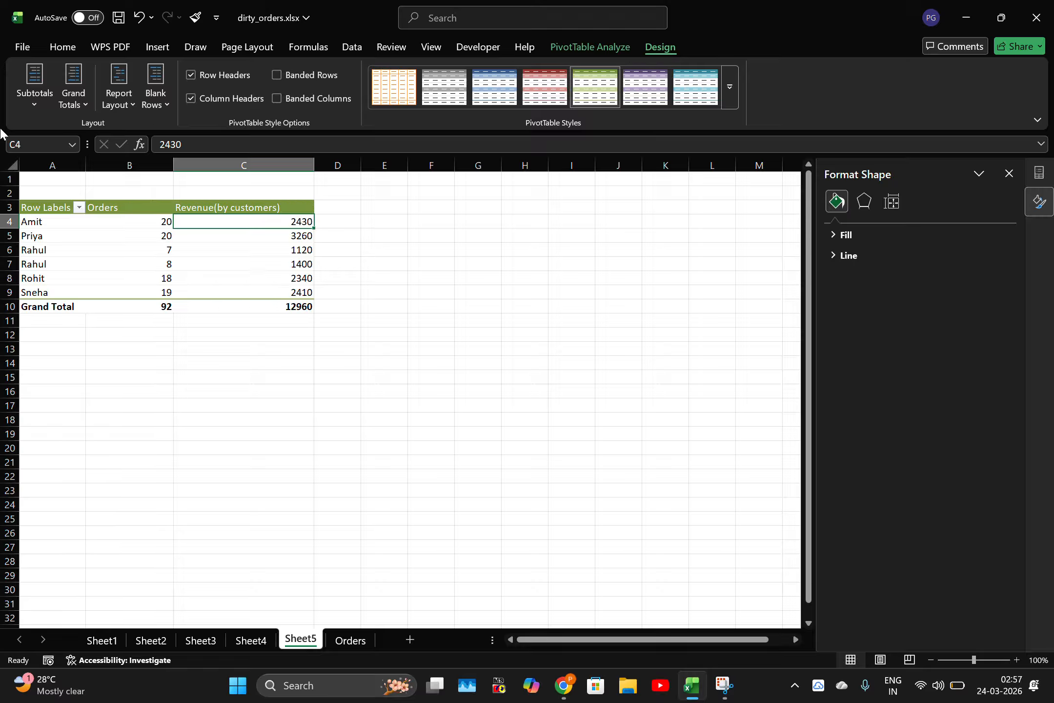
Step: Copy the whole customer PivotTable on Sheet5, from the header row through the Grand Total row
{"action": "left_click", "coordinate": [129, 239]}
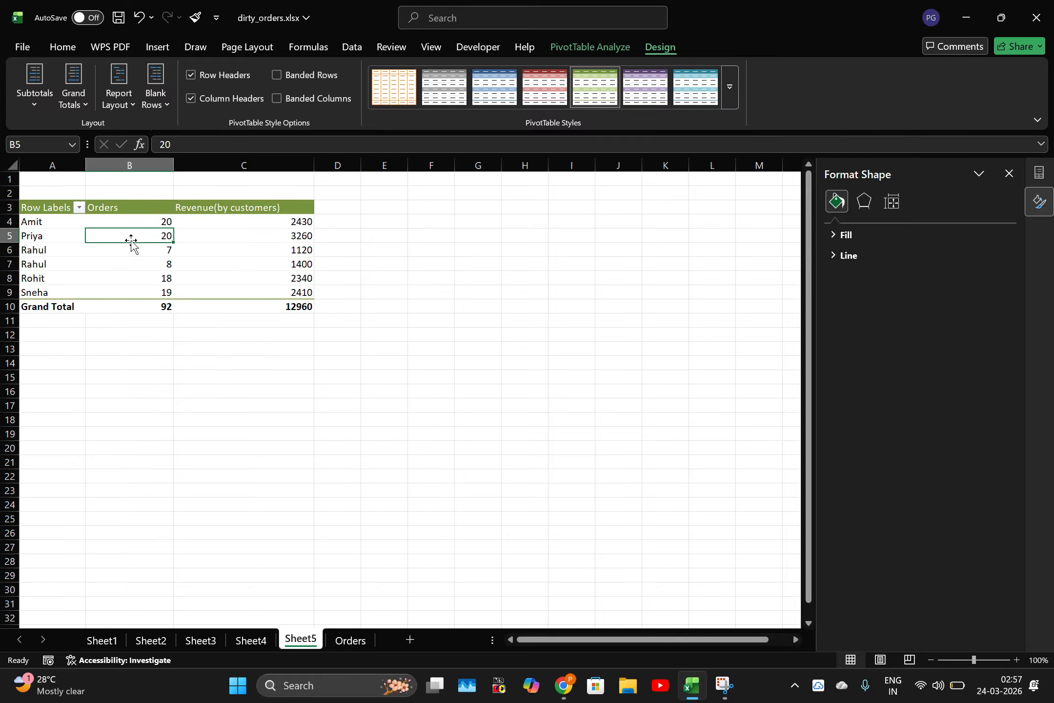
{"action": "key", "text": "ctrl+c"}
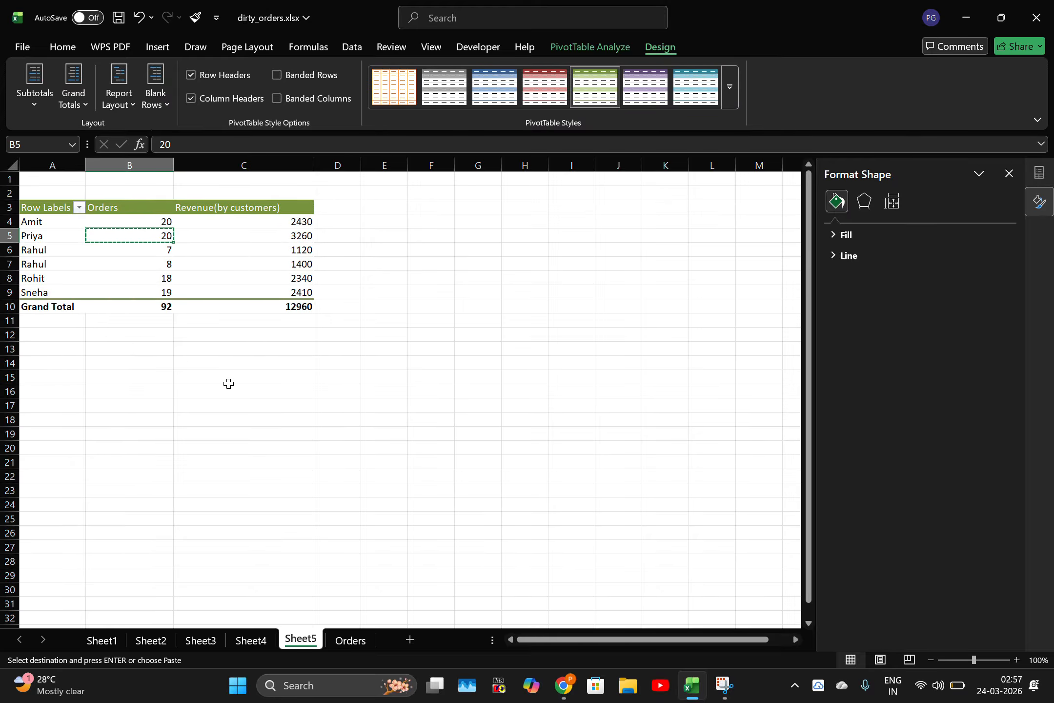
{"action": "left_click", "coordinate": [371, 280]}
{"action": "left_click", "coordinate": [300, 305]}
{"action": "left_click_drag", "start_coordinate": [300, 305], "coordinate": [44, 207]}
{"action": "key", "text": "ctrl+c"}
Step: Add a new worksheet after Sheet5 and name it "Dashboard"
{"action": "left_click", "coordinate": [409, 640]}
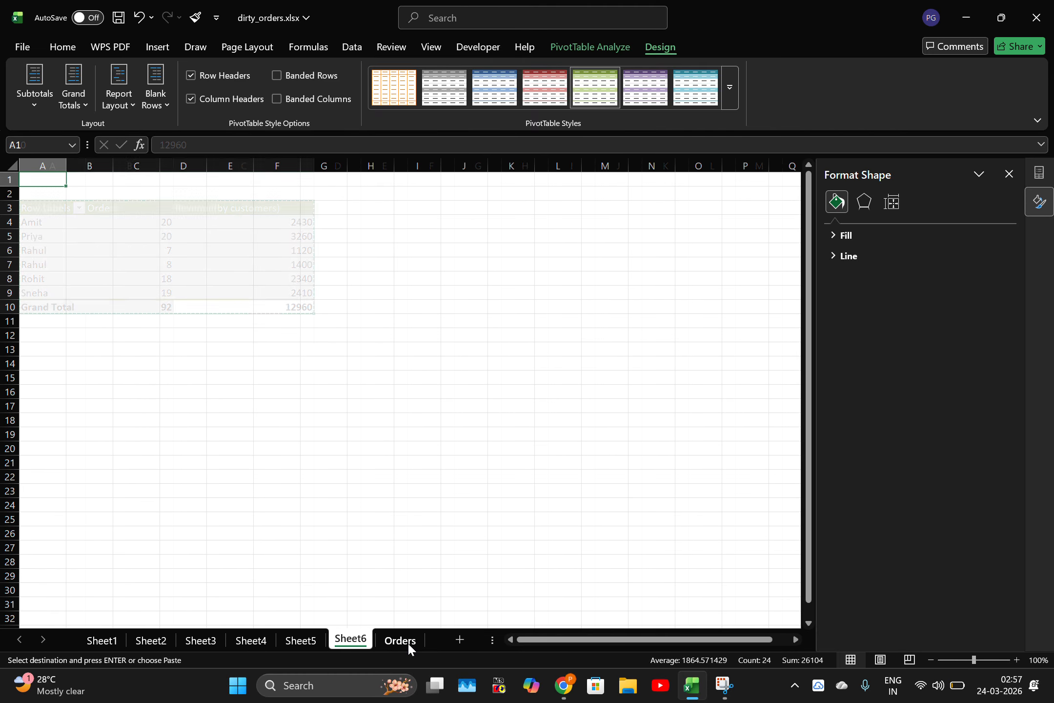
{"action": "double_click", "coordinate": [350, 640]}
{"action": "type", "text": "Dashboard"}
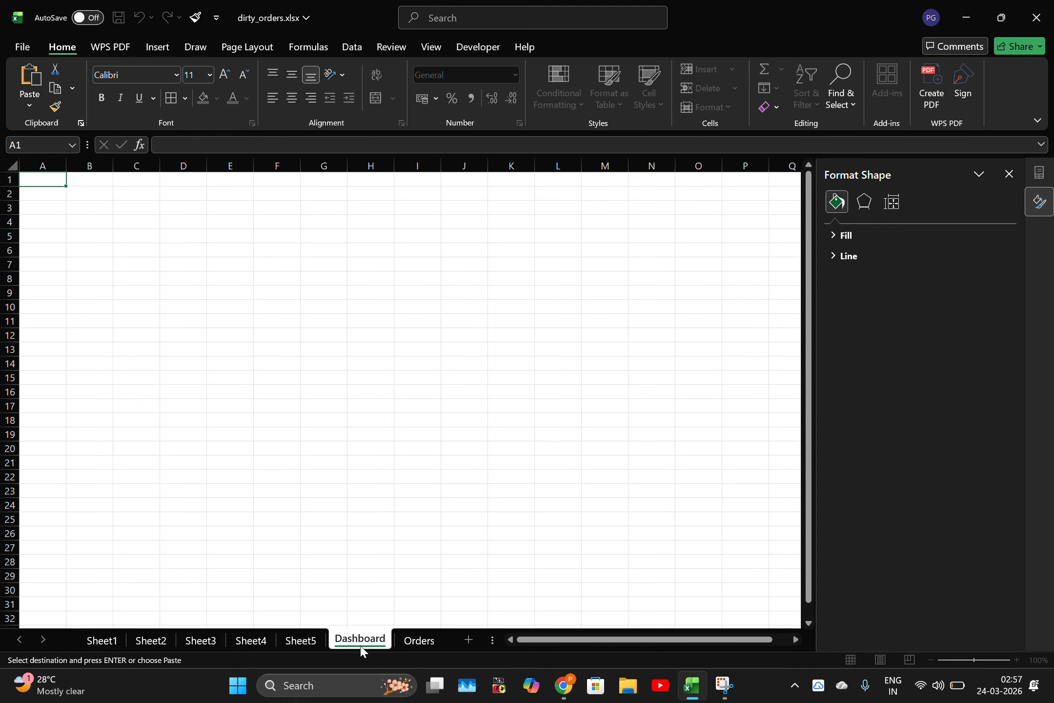
{"action": "key", "text": "Return"}
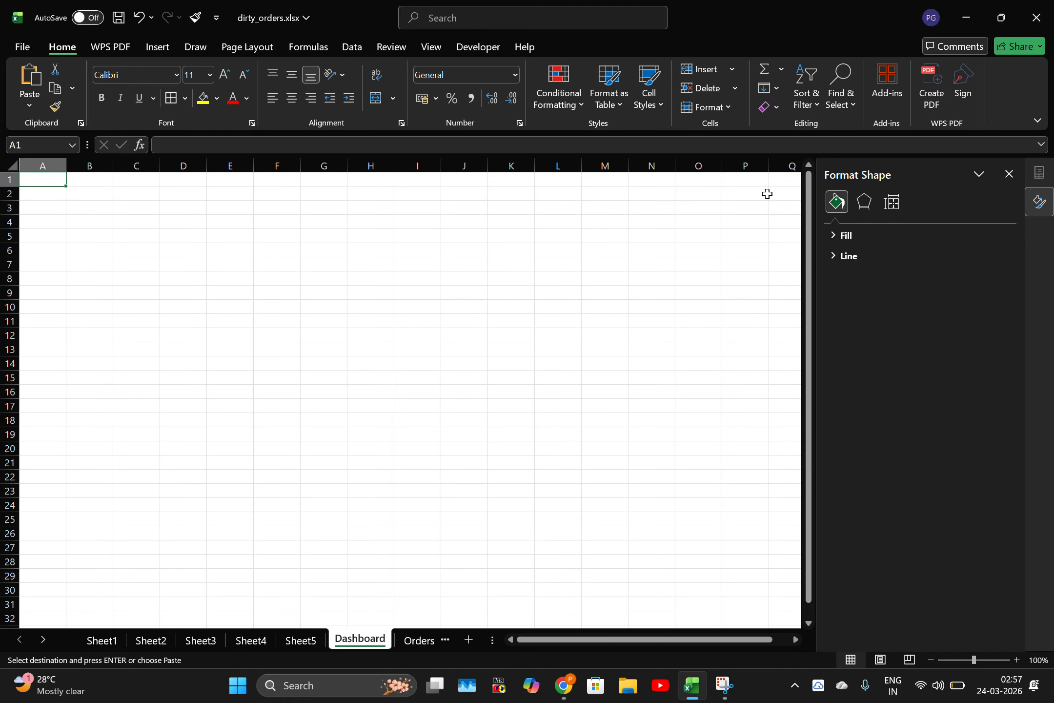
Step: Paste the copied customer PivotTable at cell A1 of the Dashboard sheet and widen column C
{"action": "key", "text": "ctrl+v"}
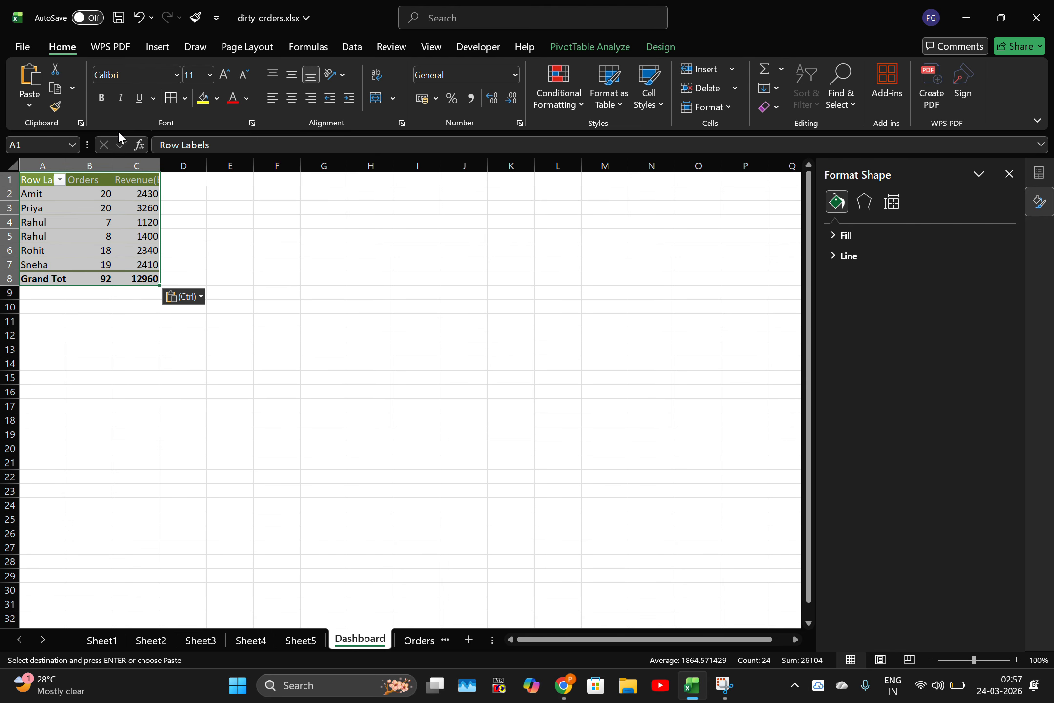
{"action": "left_click_drag", "start_coordinate": [160, 169], "coordinate": [216, 173]}
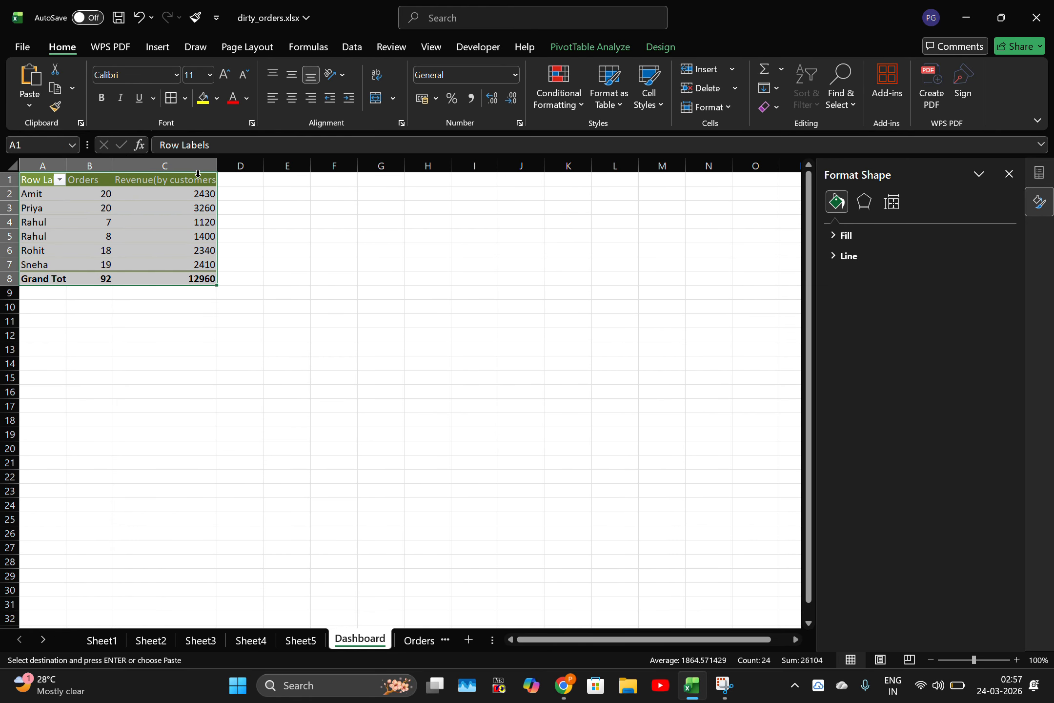
Step: Rename the Row Labels header of the pasted PivotTable in A1 to "Name"
{"action": "left_click", "coordinate": [32, 182]}
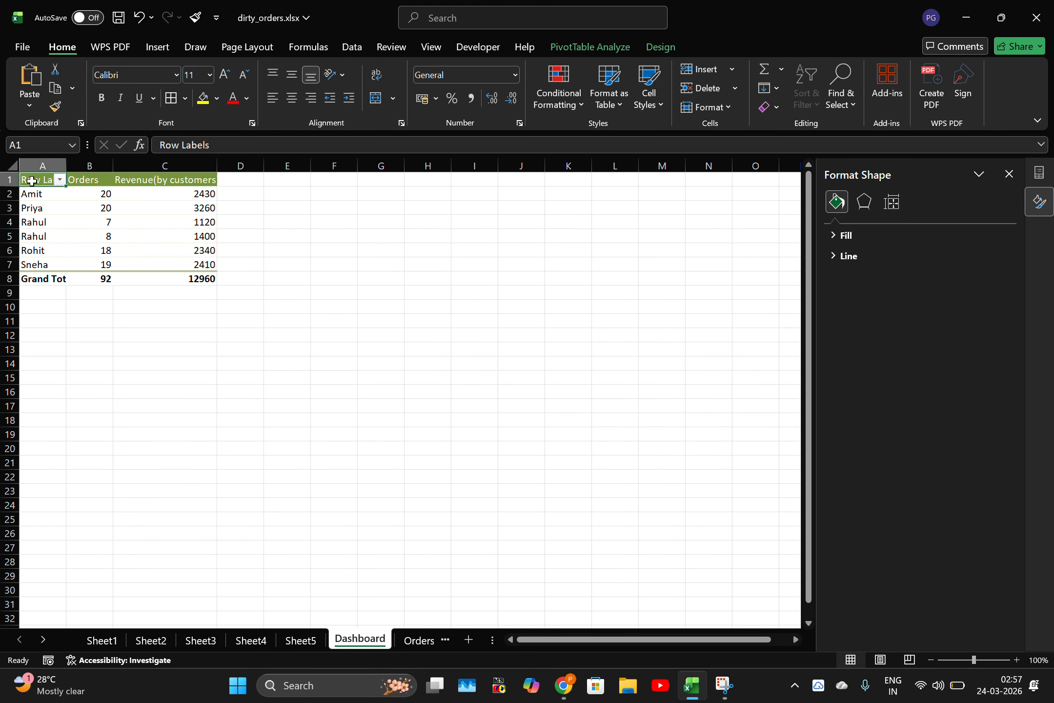
{"action": "double_click", "coordinate": [43, 181]}
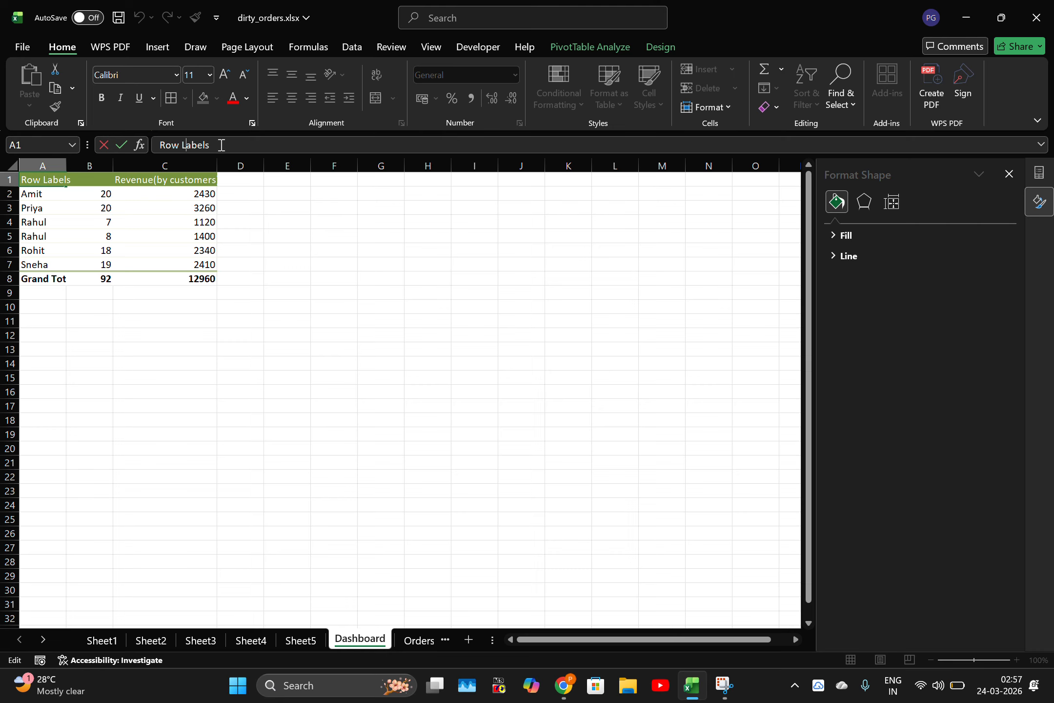
{"action": "left_click_drag", "start_coordinate": [221, 146], "coordinate": [141, 143]}
{"action": "key", "text": "BackSpace"}
{"action": "type", "text": "N"}
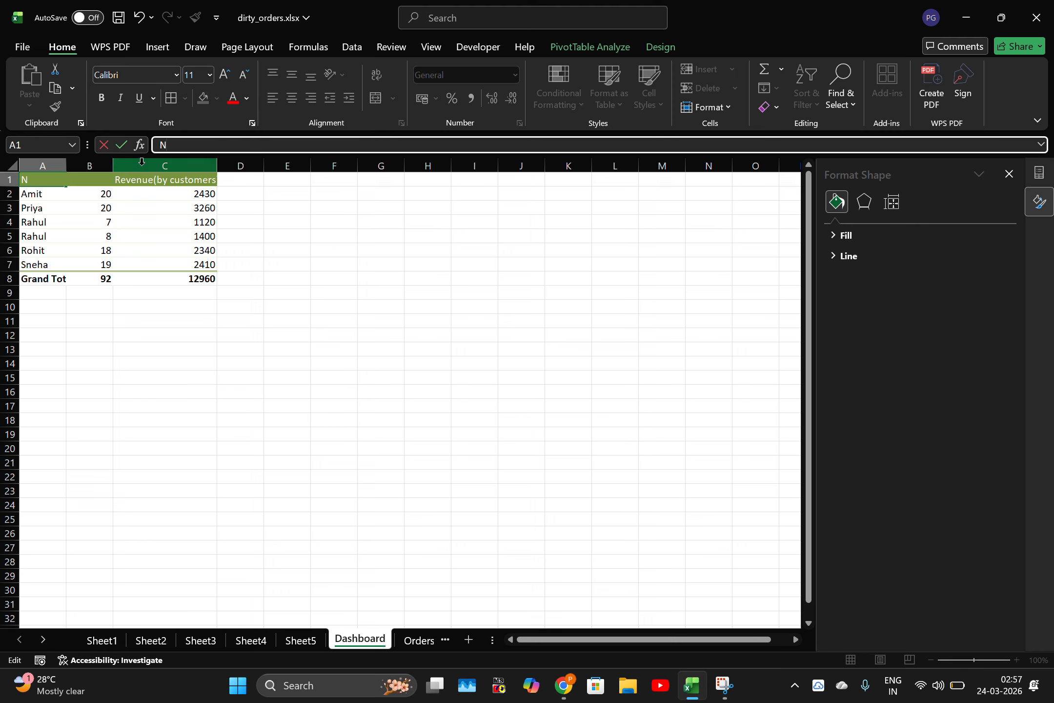
{"action": "type", "text": "ame"}
{"action": "key", "text": "Return"}
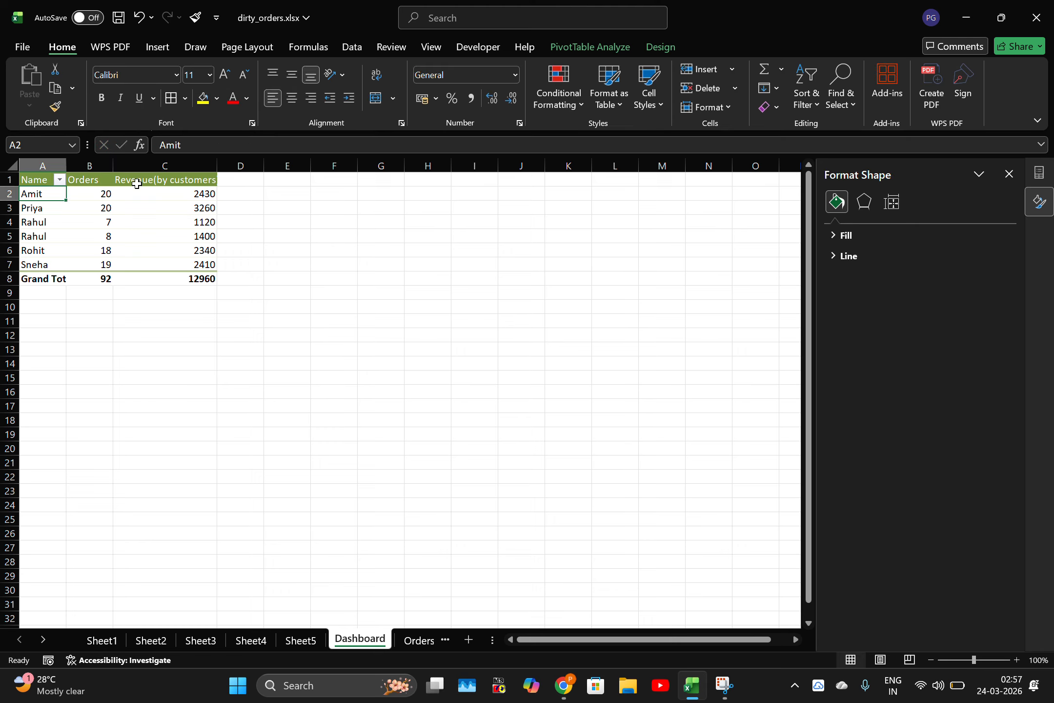
Step: Autofit column A on the Dashboard sheet and widen columns B and C to fit their headers
{"action": "double_click", "coordinate": [66, 166]}
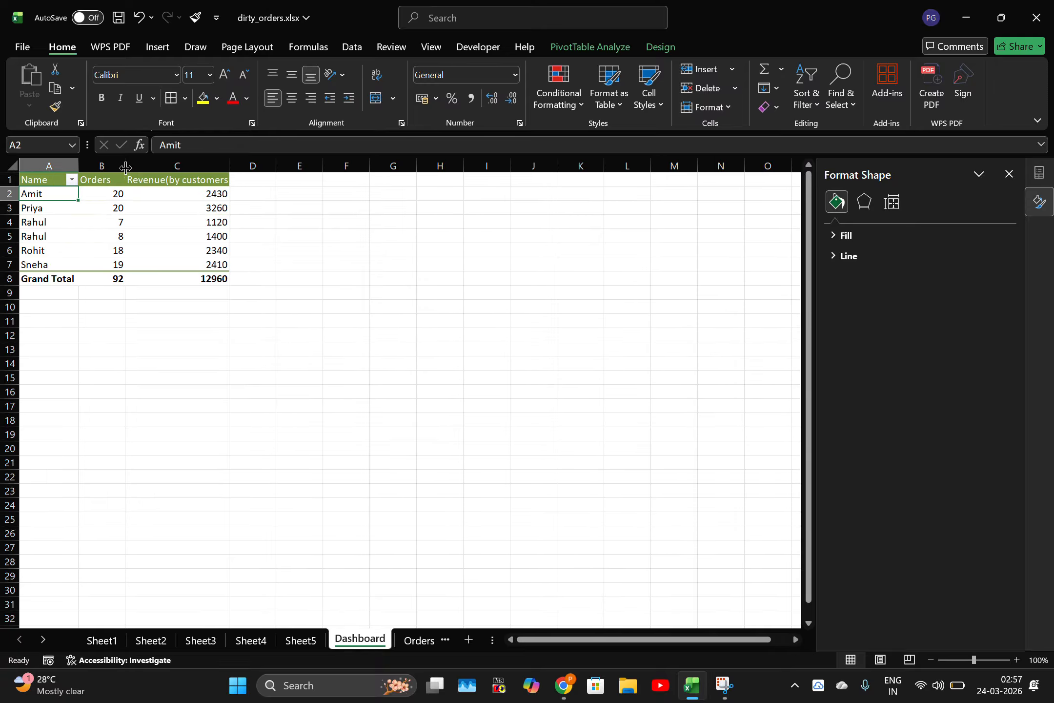
{"action": "left_click_drag", "start_coordinate": [126, 168], "coordinate": [136, 167]}
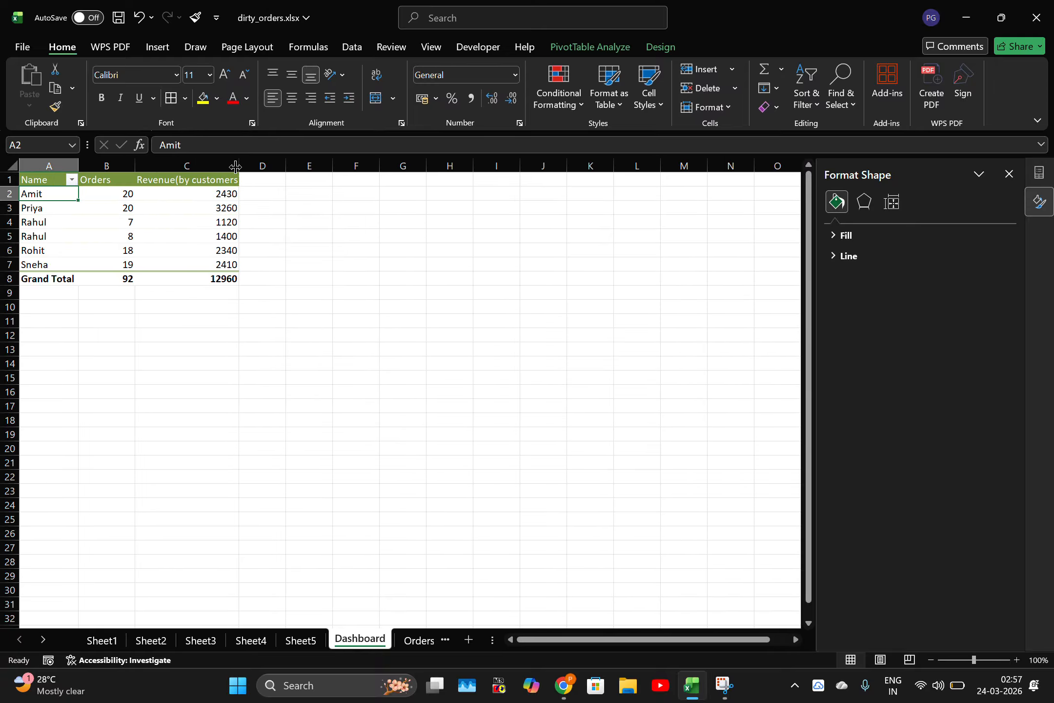
{"action": "left_click_drag", "start_coordinate": [239, 167], "coordinate": [267, 167]}
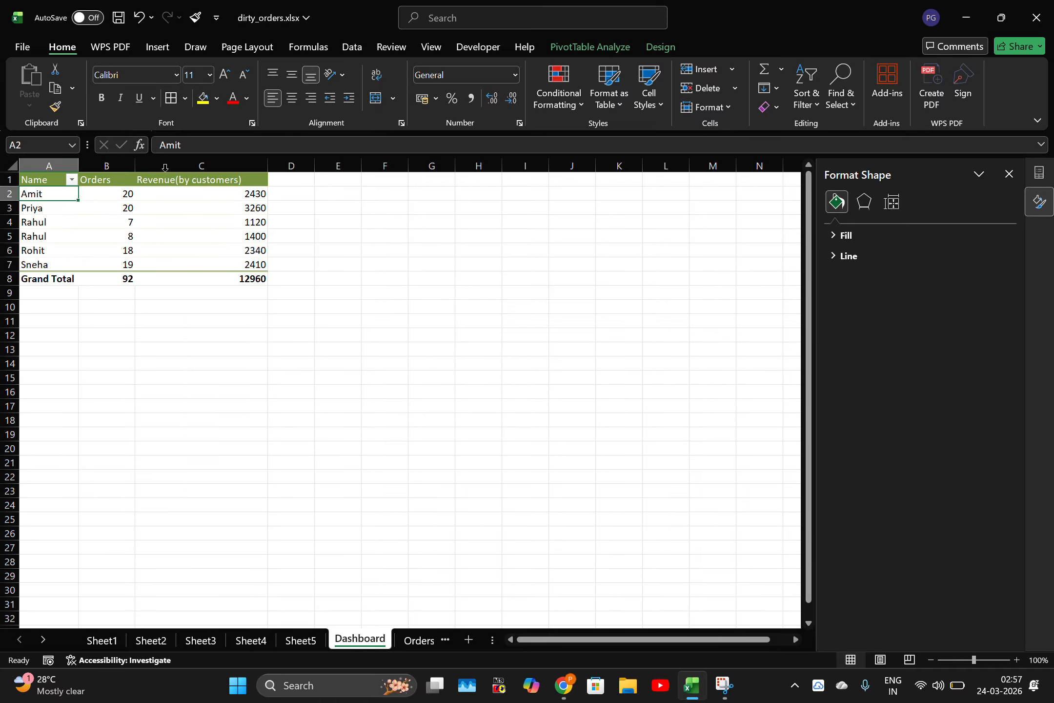
Step: Delete the pasted customer PivotTable in A1:C8 from the Dashboard sheet
{"action": "left_click_drag", "start_coordinate": [30, 180], "coordinate": [229, 281]}
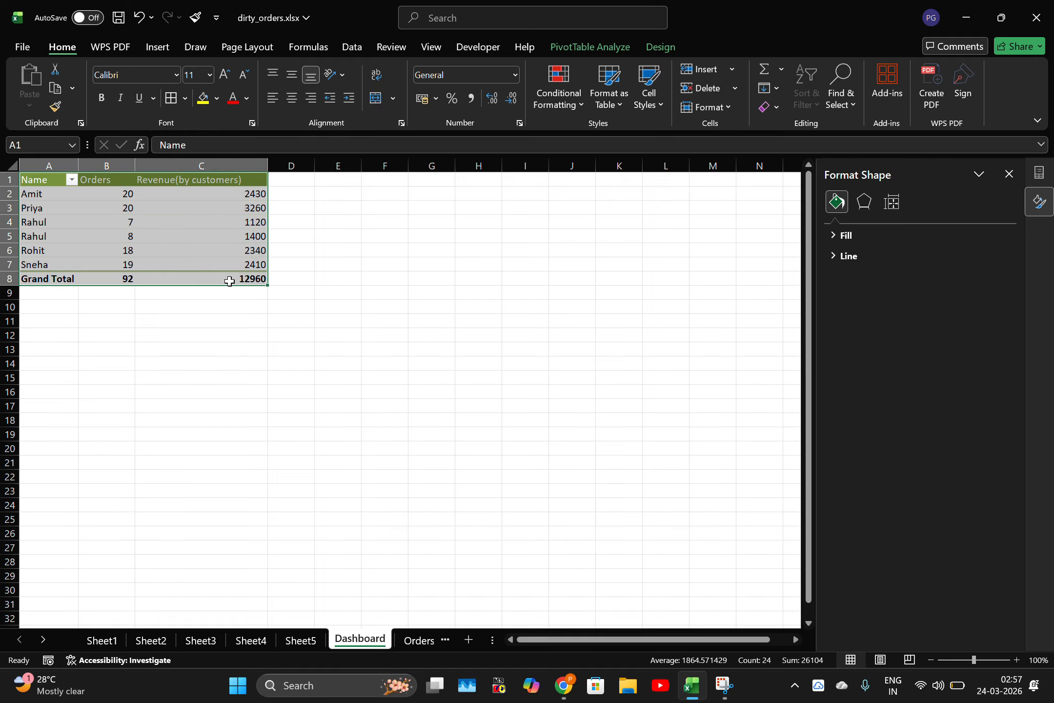
{"action": "key", "text": "Delete"}
{"action": "left_click", "coordinate": [229, 281]}
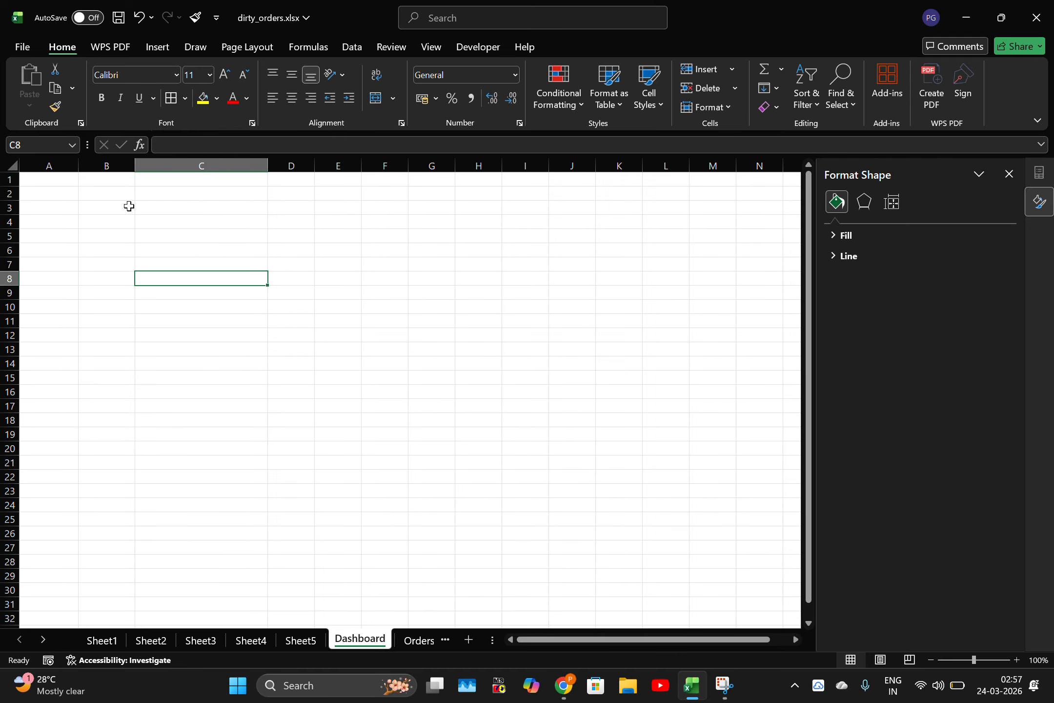
Step: Apply the green Good cell style to range A1:N30 of the Dashboard sheet as its background
{"action": "left_click_drag", "start_coordinate": [43, 179], "coordinate": [779, 591]}
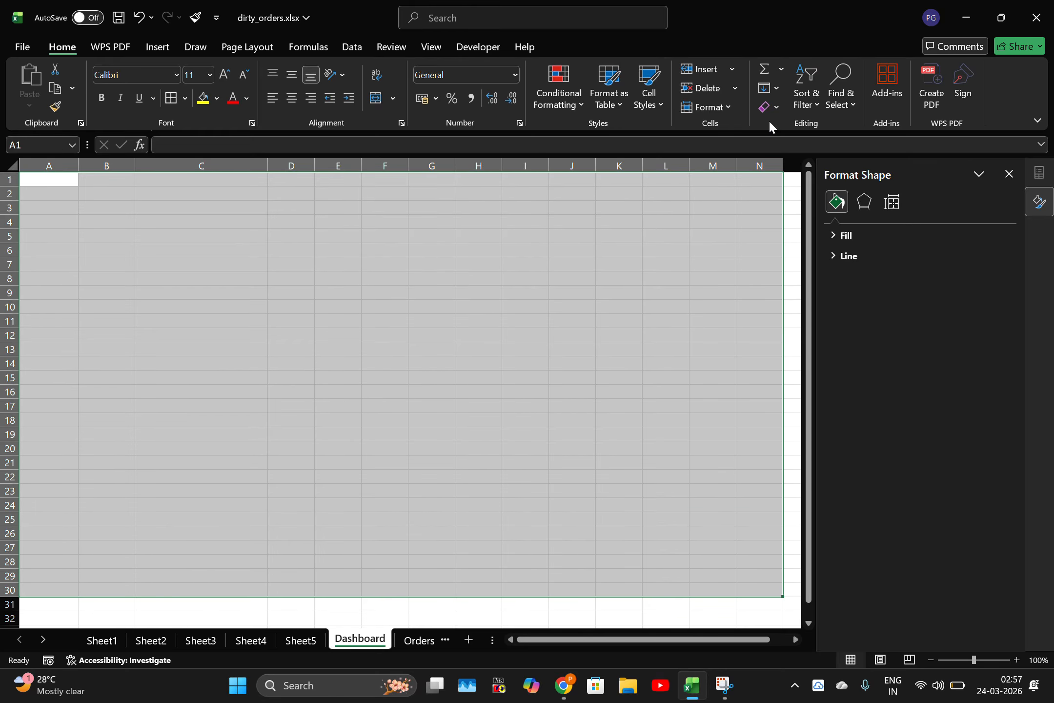
{"action": "left_click", "coordinate": [654, 102]}
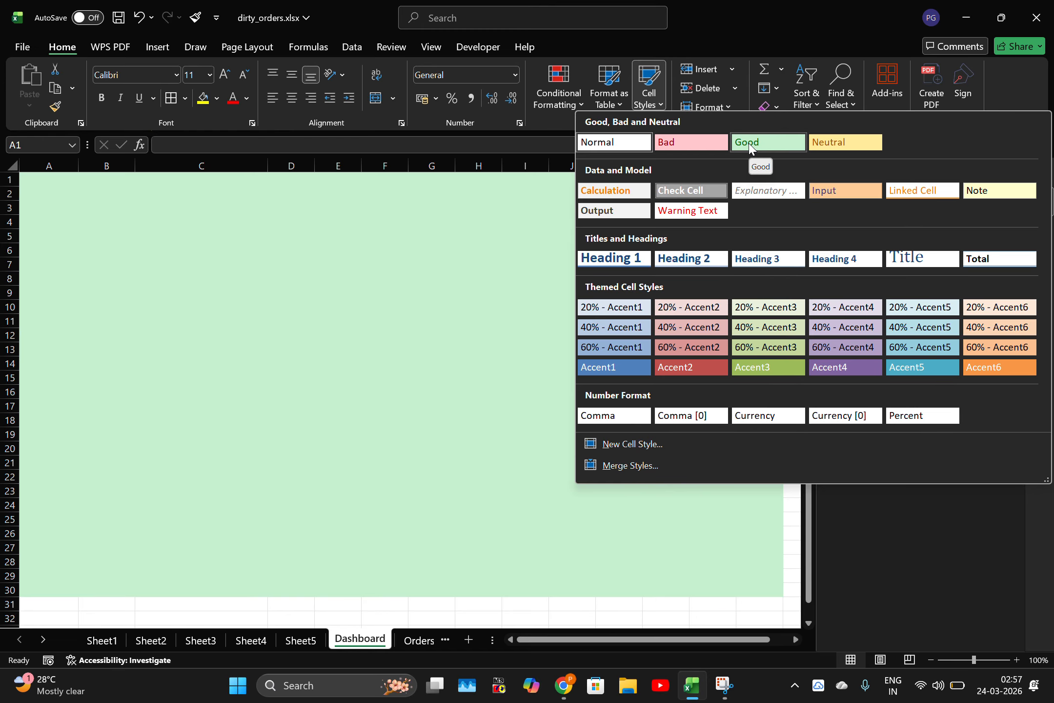
{"action": "left_click", "coordinate": [749, 142]}
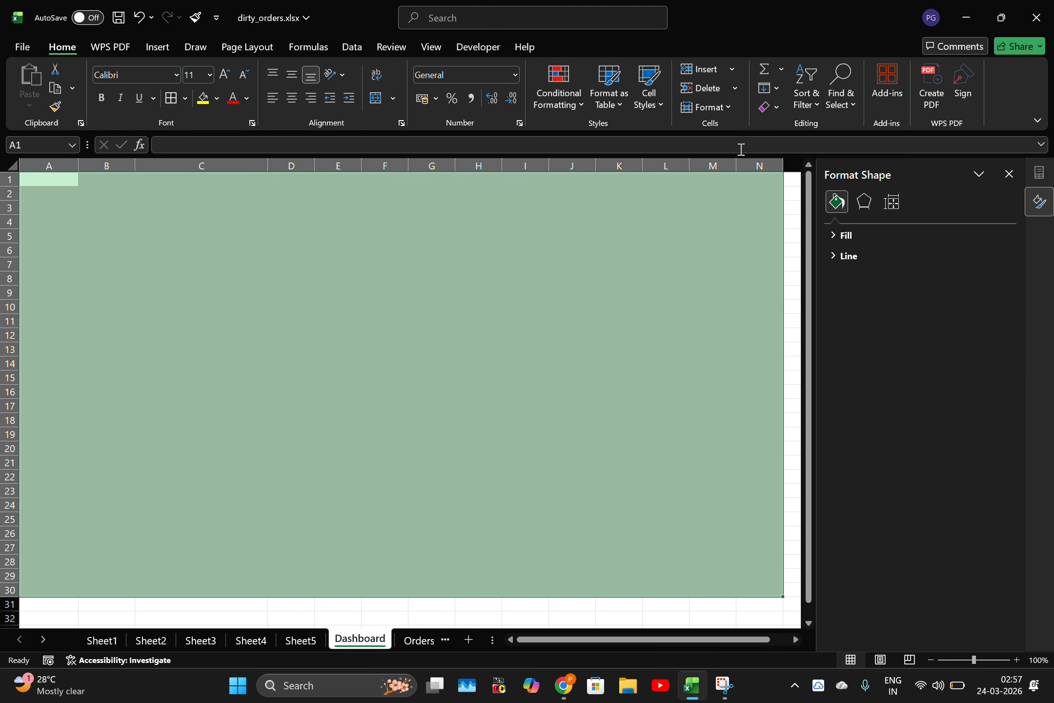
{"action": "left_click", "coordinate": [317, 336]}
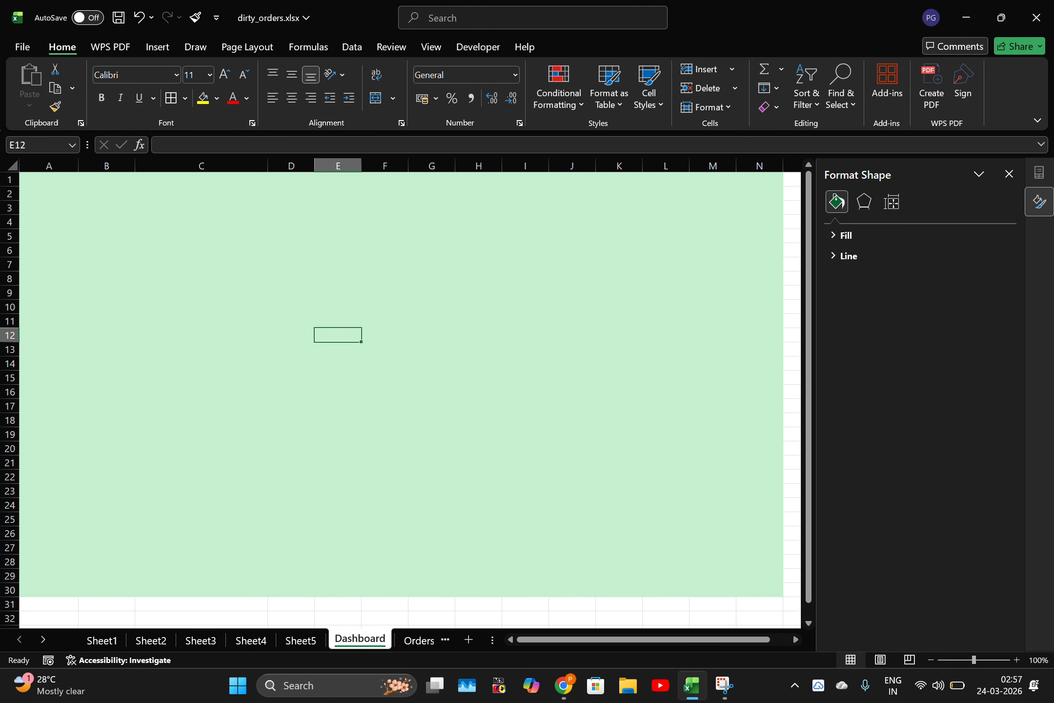
{"action": "left_click", "coordinate": [105, 640]}
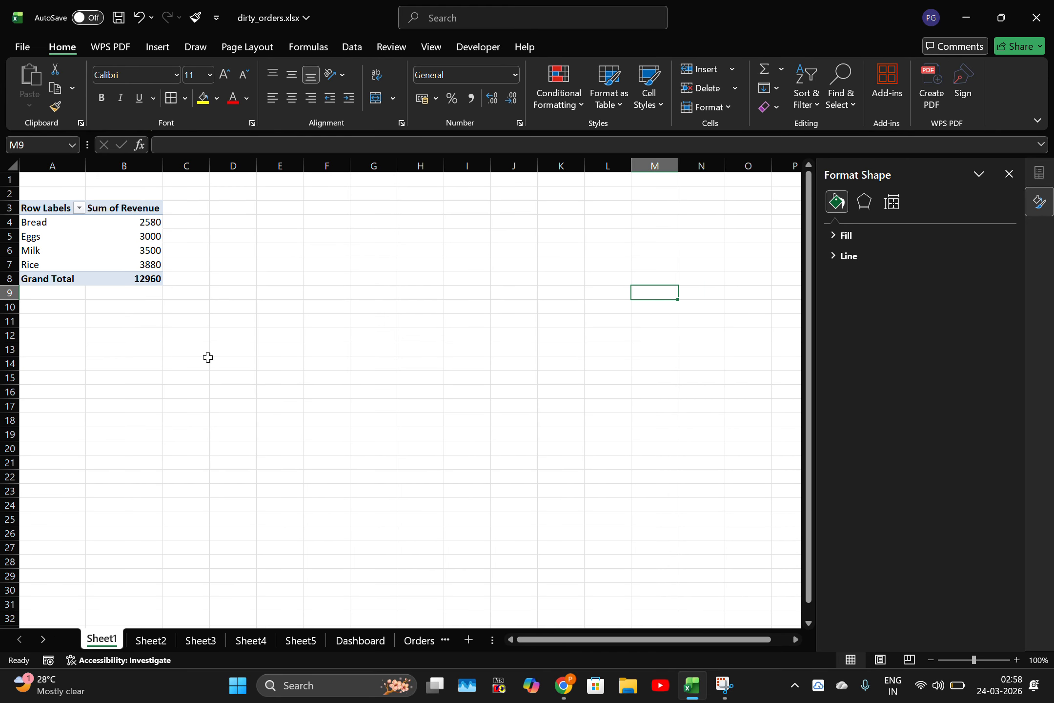
{"action": "left_click", "coordinate": [422, 643]}
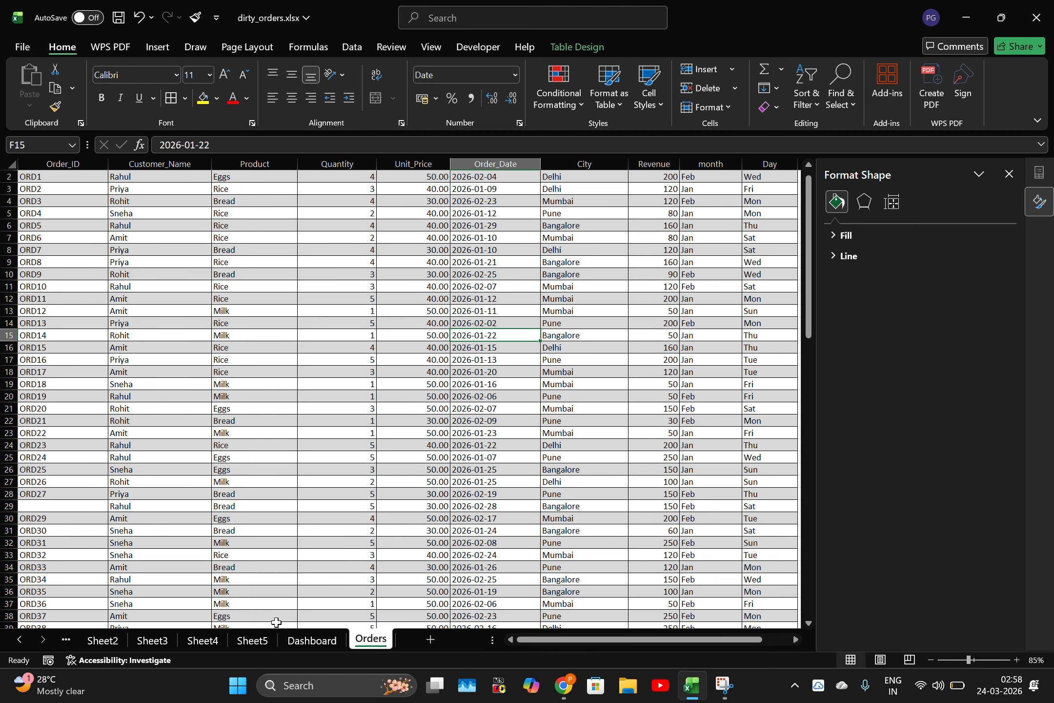
{"action": "left_click", "coordinate": [308, 639]}
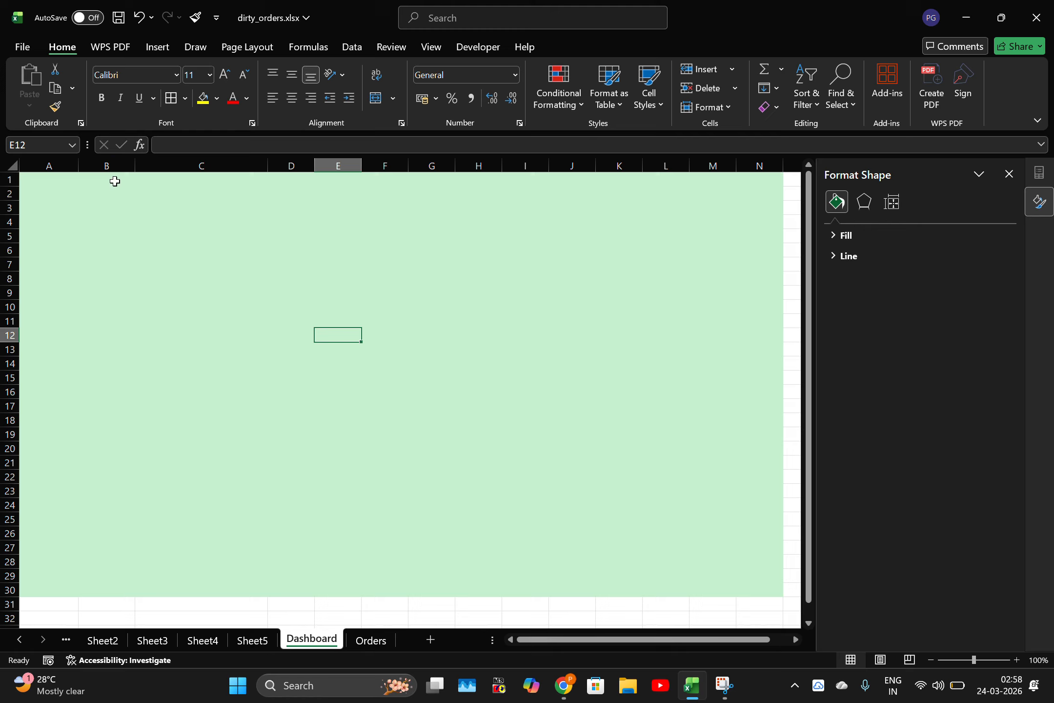
Step: Enter the title "Dashboard Made with the Help Of AI" in A1 of the Dashboard sheet and fill it down into A2
{"action": "left_click", "coordinate": [31, 180]}
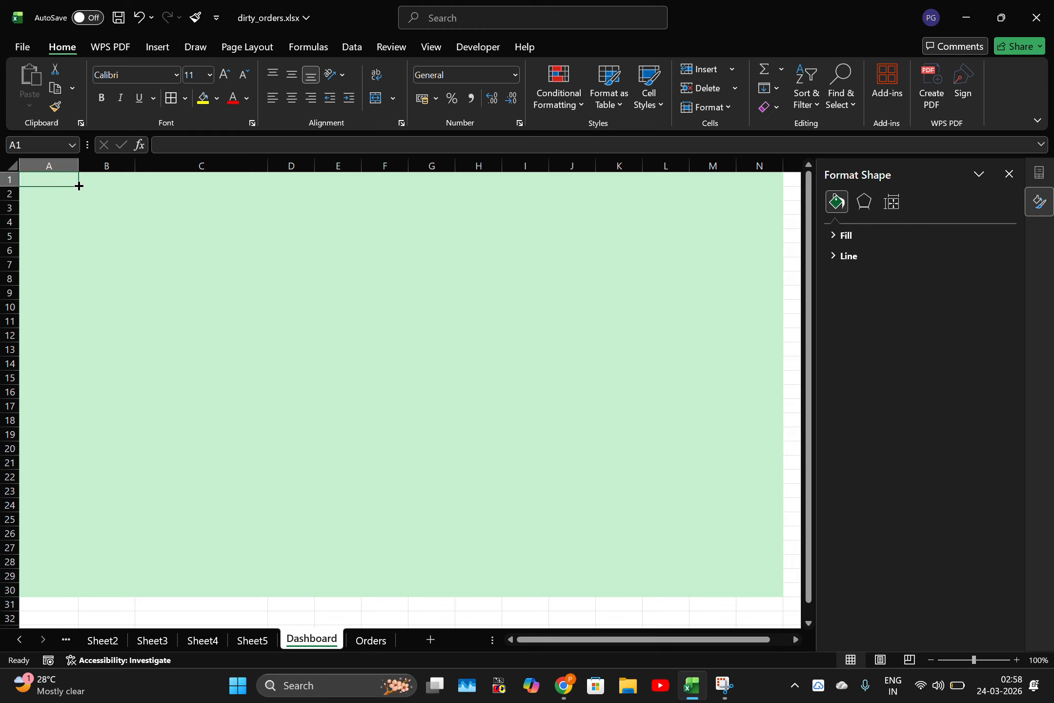
{"action": "left_click_drag", "start_coordinate": [79, 186], "coordinate": [79, 197]}
{"action": "left_click", "coordinate": [57, 182]}
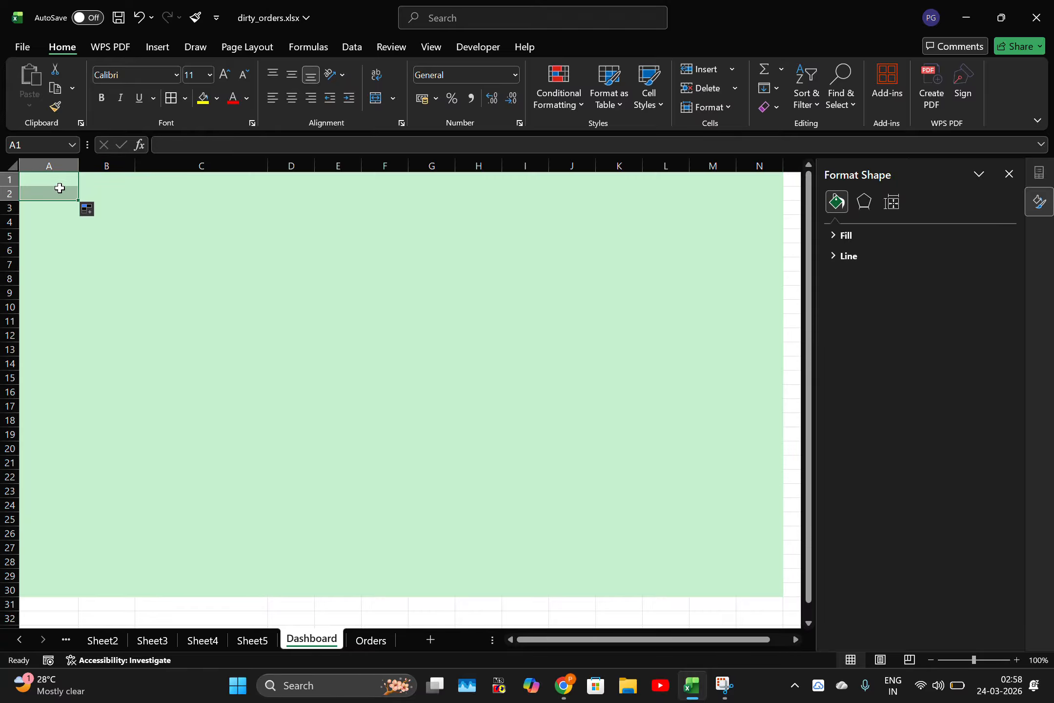
{"action": "left_click", "coordinate": [44, 181]}
{"action": "type", "text": "Dashboar"}
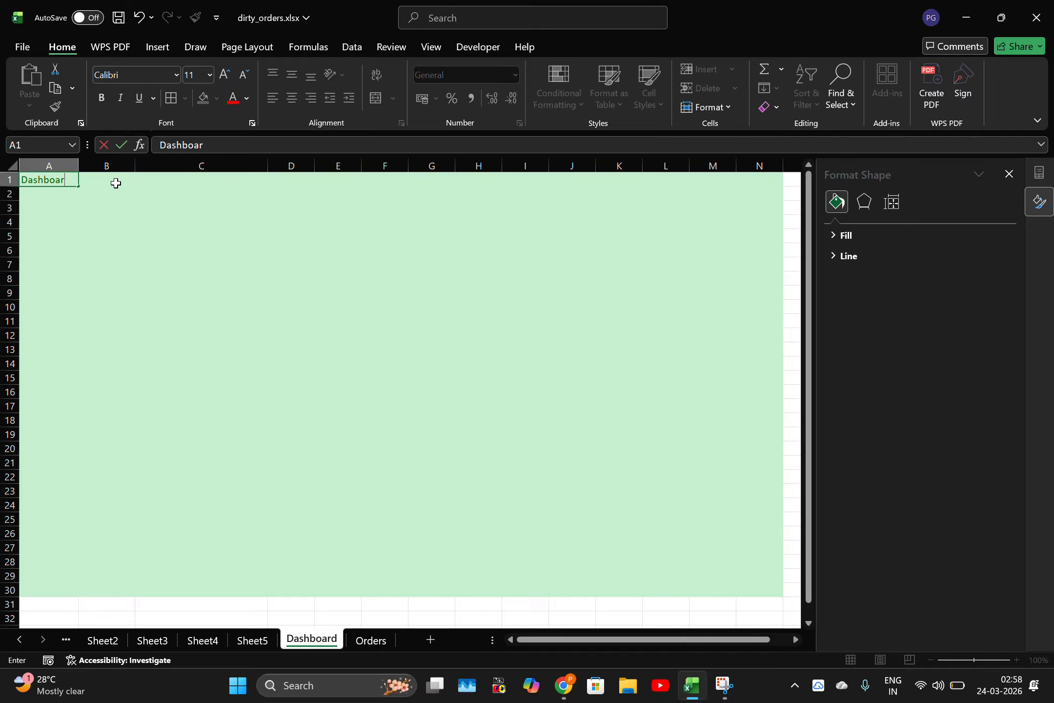
{"action": "type", "text": "d Made with the Help Of AI"}
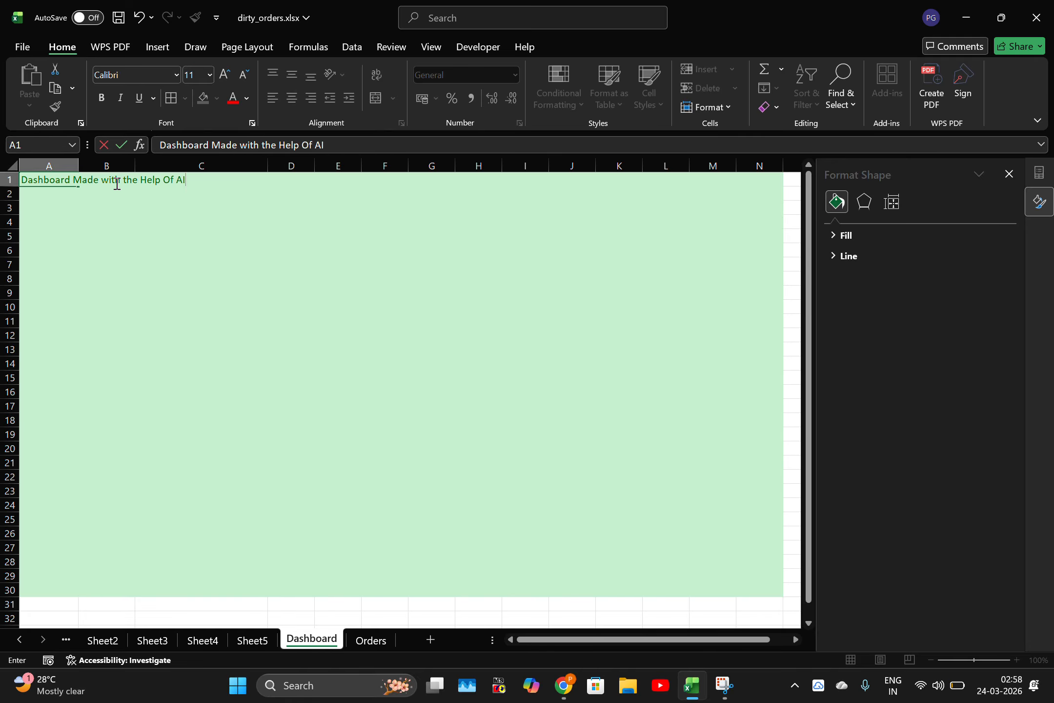
{"action": "key", "text": "Return"}
{"action": "left_click", "coordinate": [51, 177]}
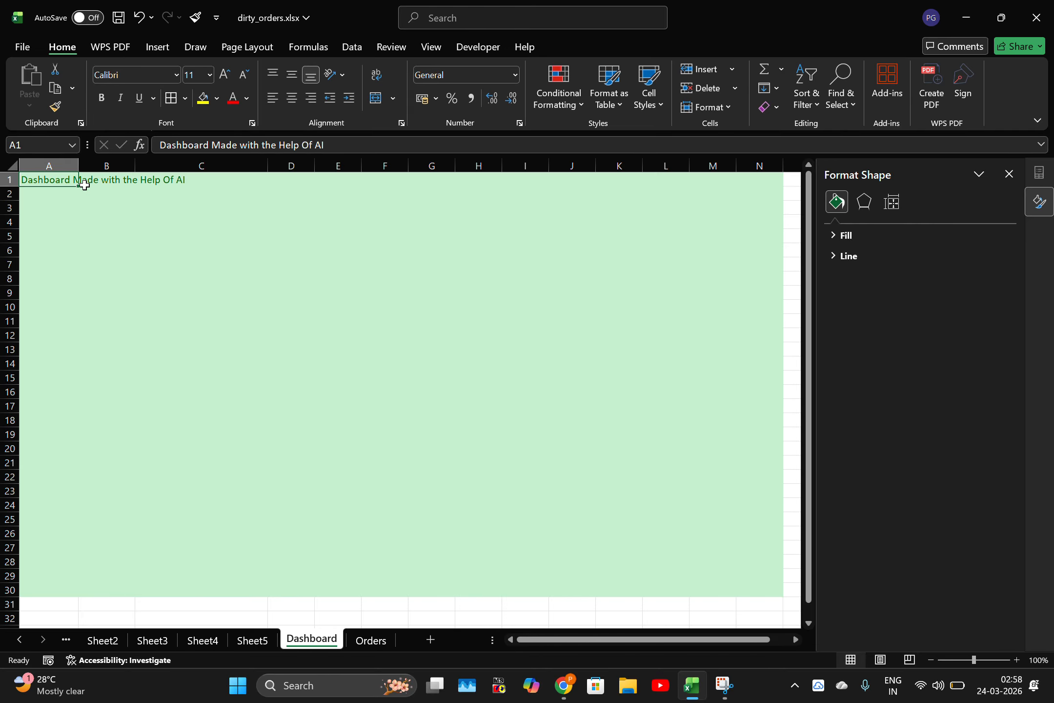
{"action": "mouse_move", "coordinate": [84, 184]}
{"action": "left_mouse_down"}
{"action": "mouse_move", "coordinate": [398, 237]}
{"action": "mouse_move", "coordinate": [651, 254]}
{"action": "mouse_move", "coordinate": [773, 235]}
{"action": "mouse_move", "coordinate": [482, 244]}
{"action": "mouse_move", "coordinate": [38, 193]}
{"action": "mouse_move", "coordinate": [43, 207]}
{"action": "mouse_move", "coordinate": [101, 206]}
{"action": "mouse_move", "coordinate": [160, 226]}
{"action": "mouse_move", "coordinate": [59, 215]}
{"action": "mouse_move", "coordinate": [71, 226]}
{"action": "mouse_move", "coordinate": [86, 201]}
{"action": "left_mouse_up"}
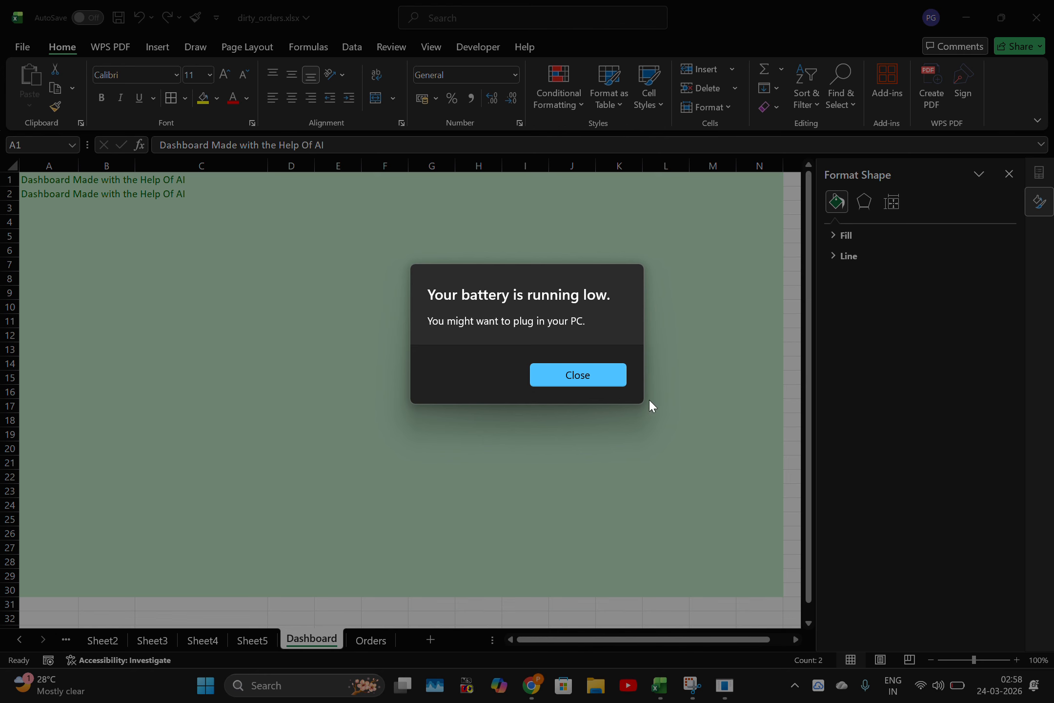
Step: Dismiss the low-battery warnings to return to the Dashboard sheet
{"action": "left_click", "coordinate": [607, 376]}
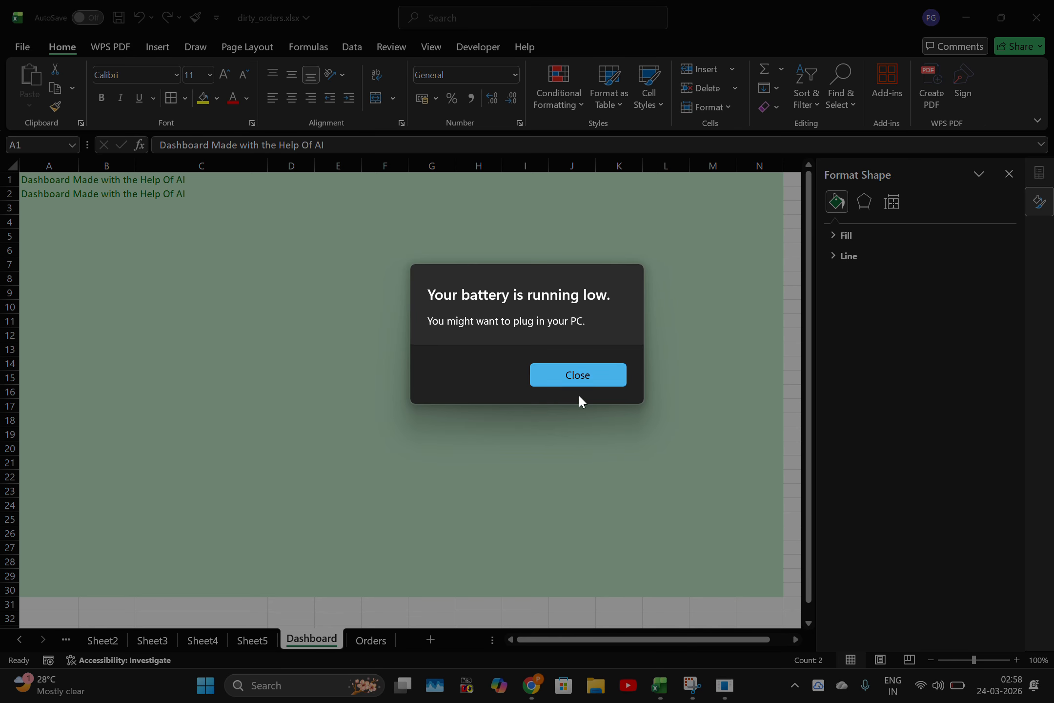
{"action": "left_click", "coordinate": [590, 379]}
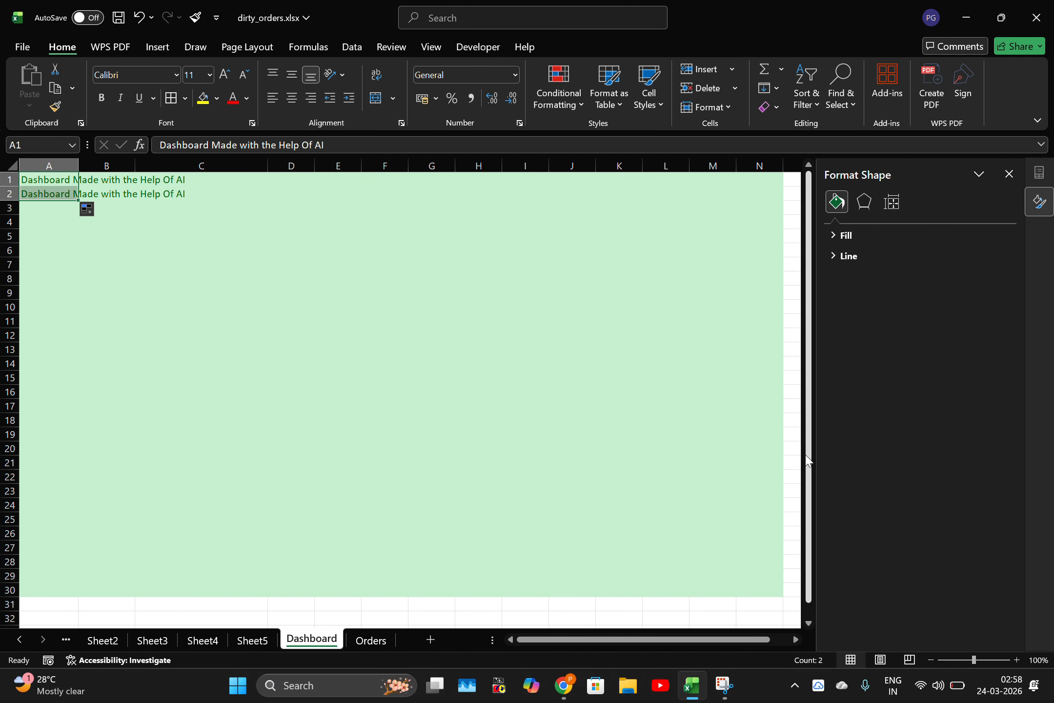
{"action": "left_click", "coordinate": [640, 410]}
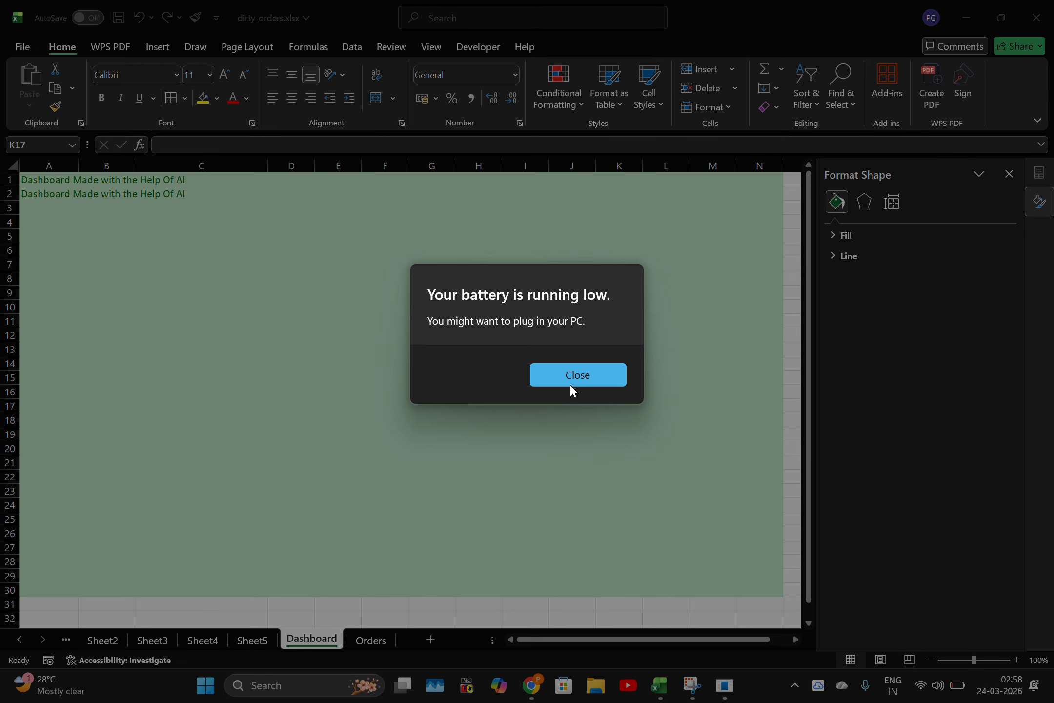
{"action": "left_click", "coordinate": [571, 383]}
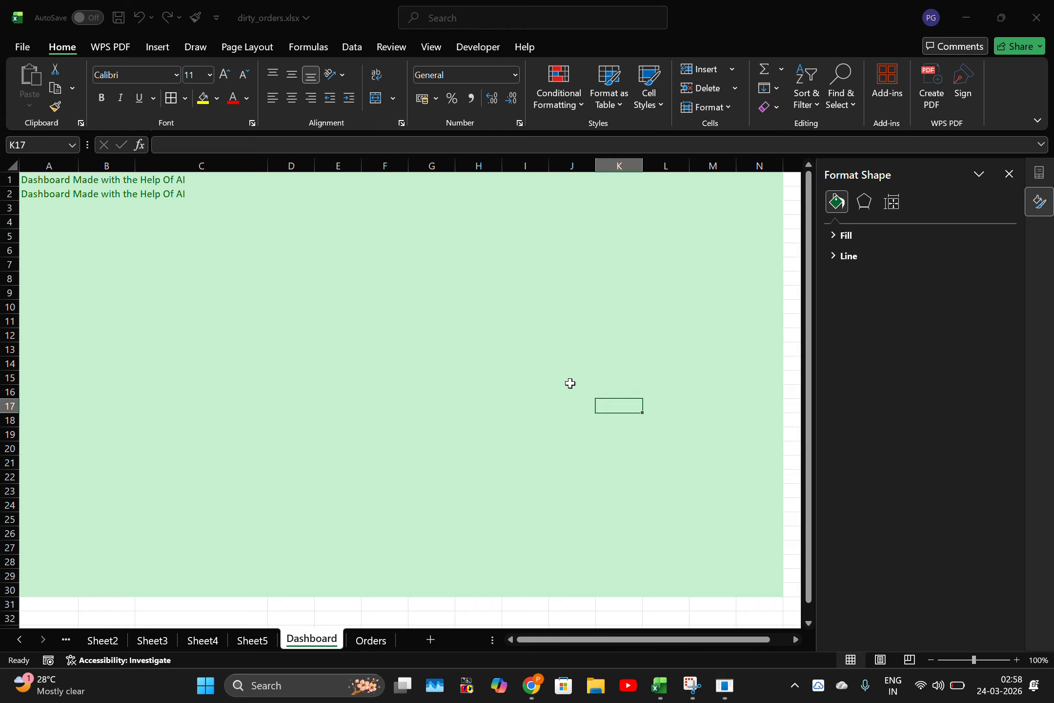
{"action": "left_click", "coordinate": [726, 684]}
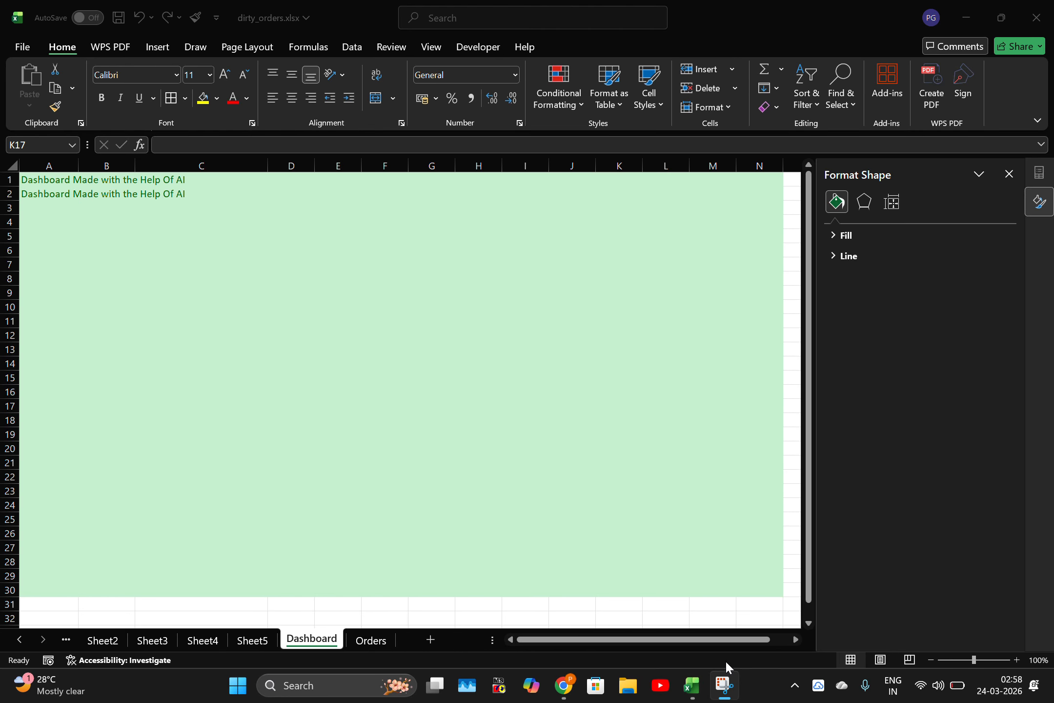
{"action": "mouse_move", "coordinate": [729, 693]}
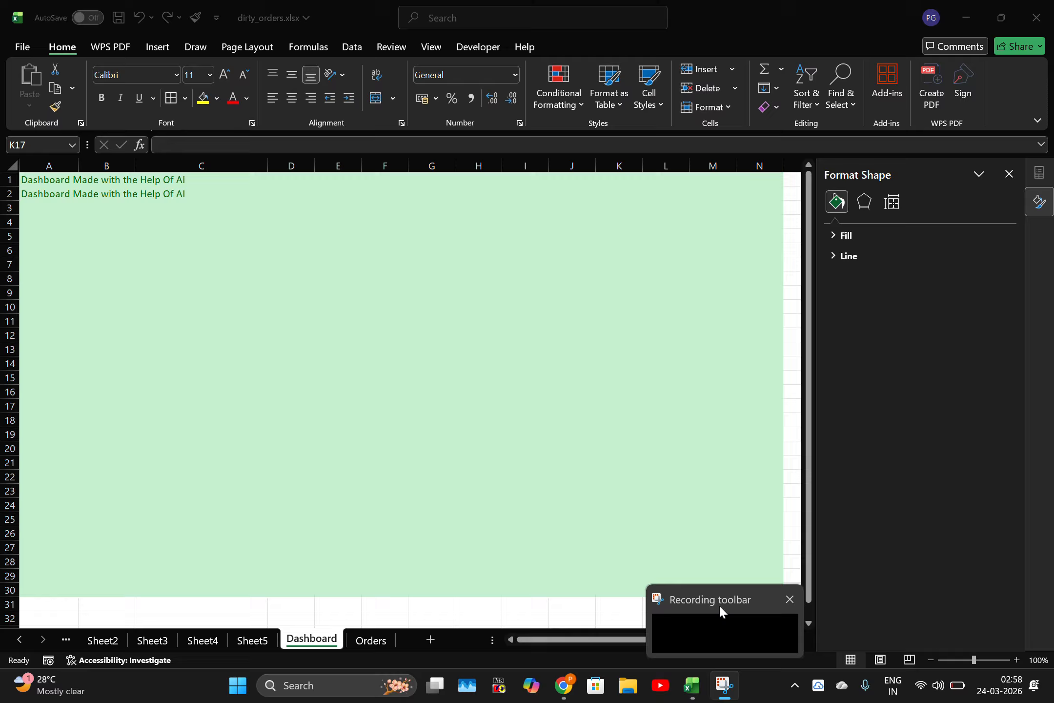
Step: Close the recurring low-battery warning that covers the Dashboard sheet
{"action": "left_click", "coordinate": [721, 610]}
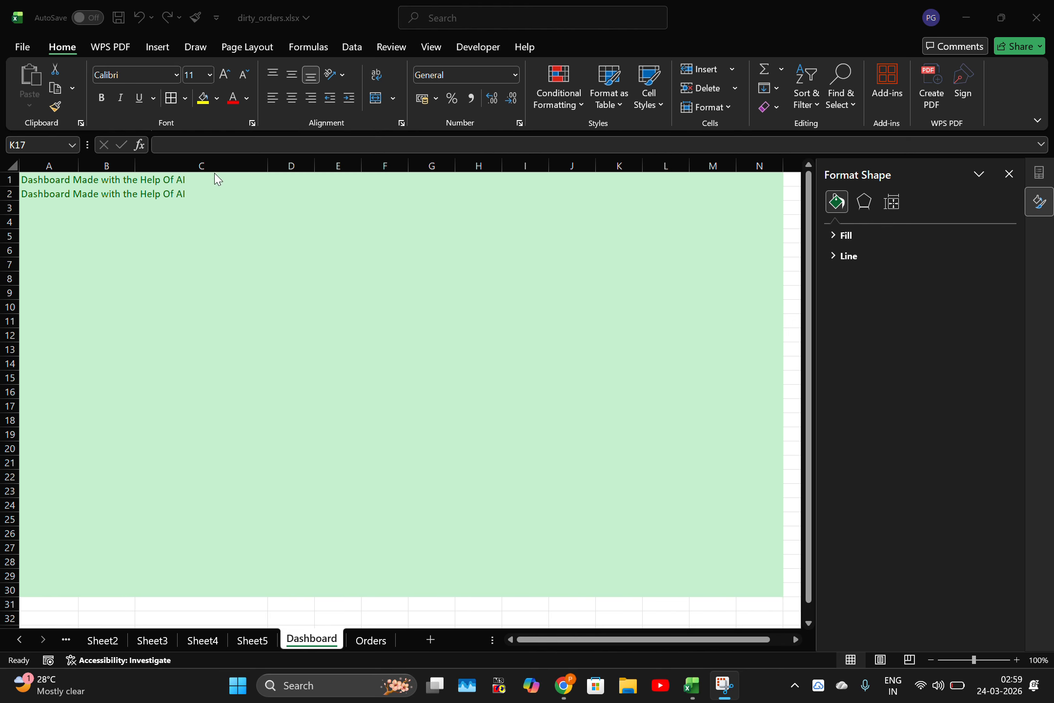
{"action": "left_click", "coordinate": [126, 198]}
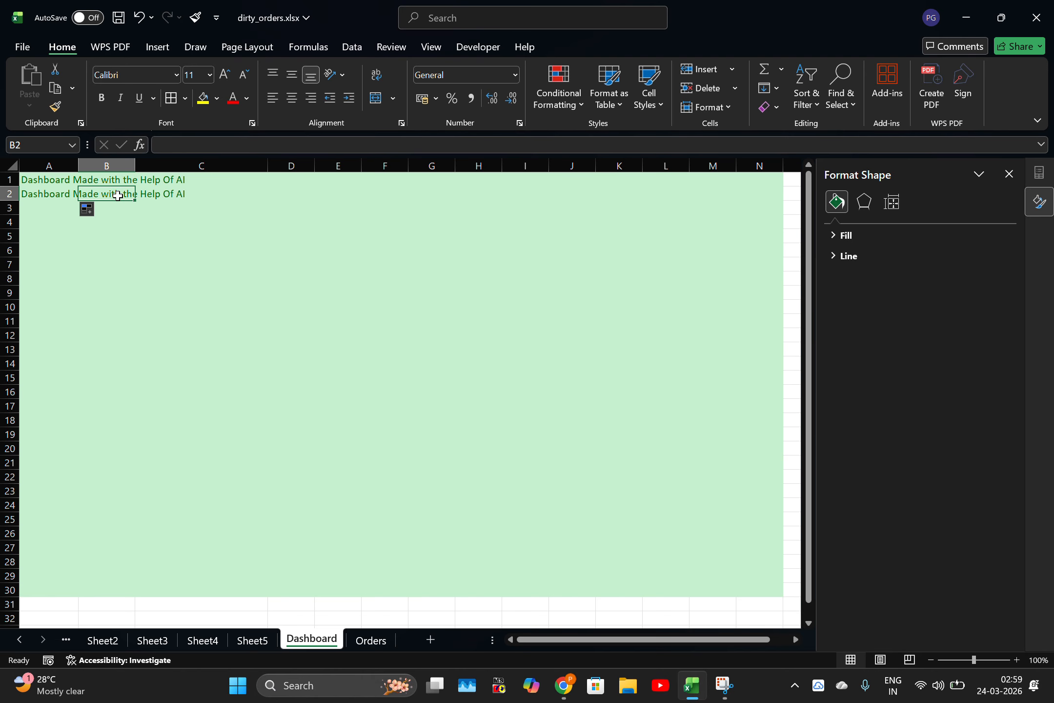
{"action": "left_click_drag", "start_coordinate": [71, 195], "coordinate": [166, 200]}
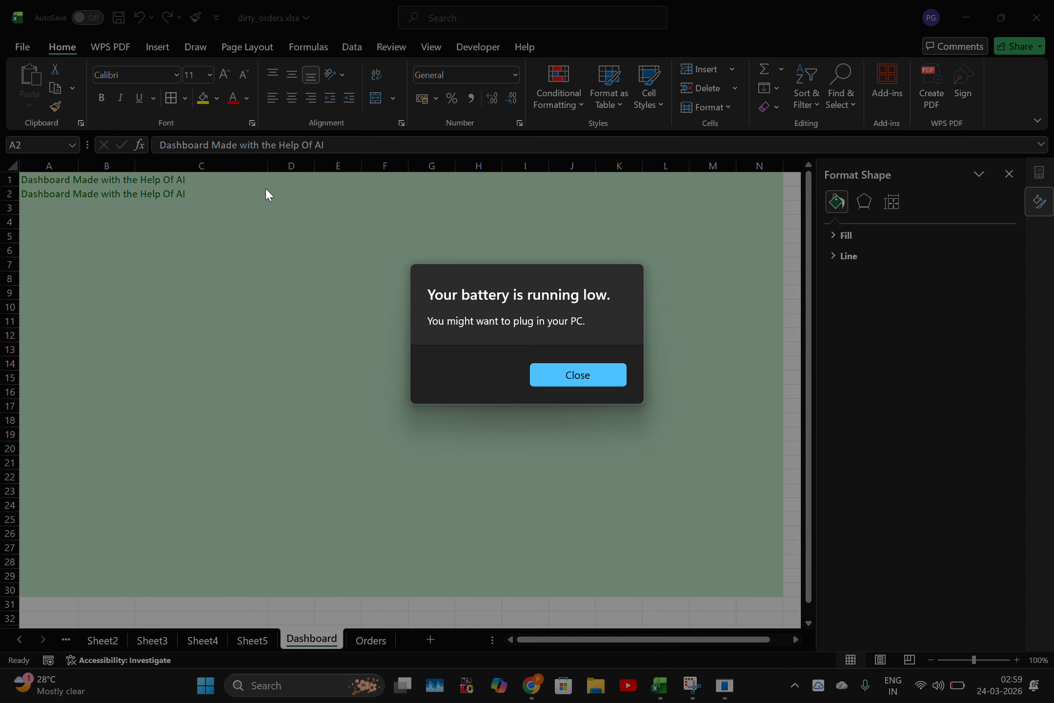
{"action": "left_click", "coordinate": [598, 381]}
{"action": "left_click", "coordinate": [598, 381]}
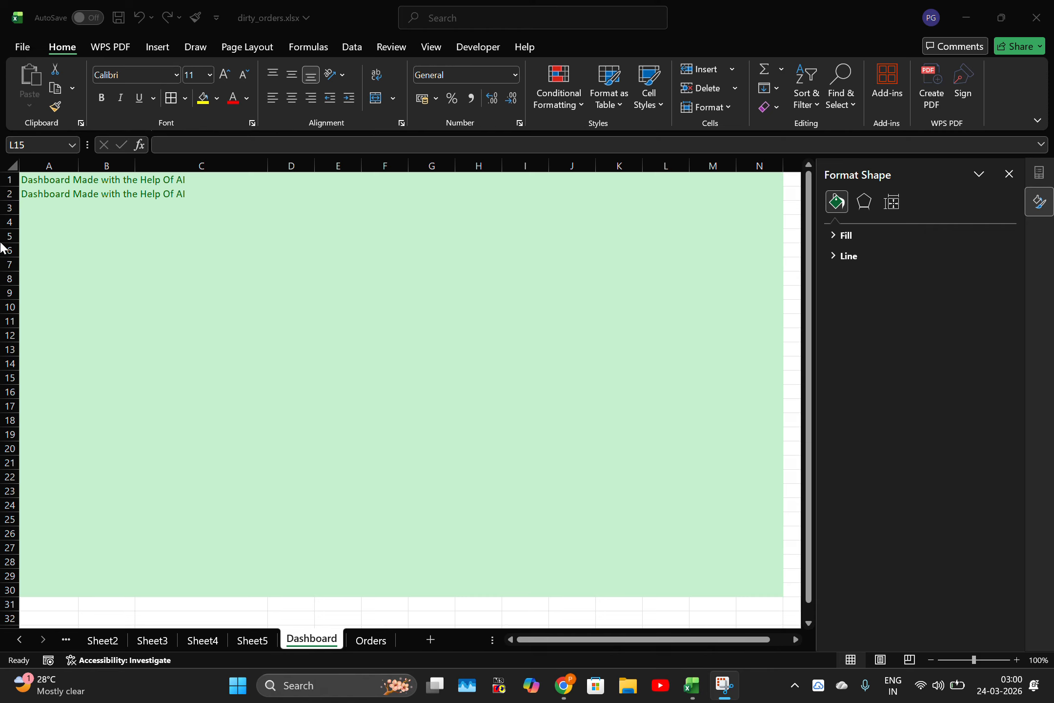
Step: Clear the duplicate title from A2 of the Dashboard sheet
{"action": "left_click", "coordinate": [33, 194]}
{"action": "left_click", "coordinate": [29, 194]}
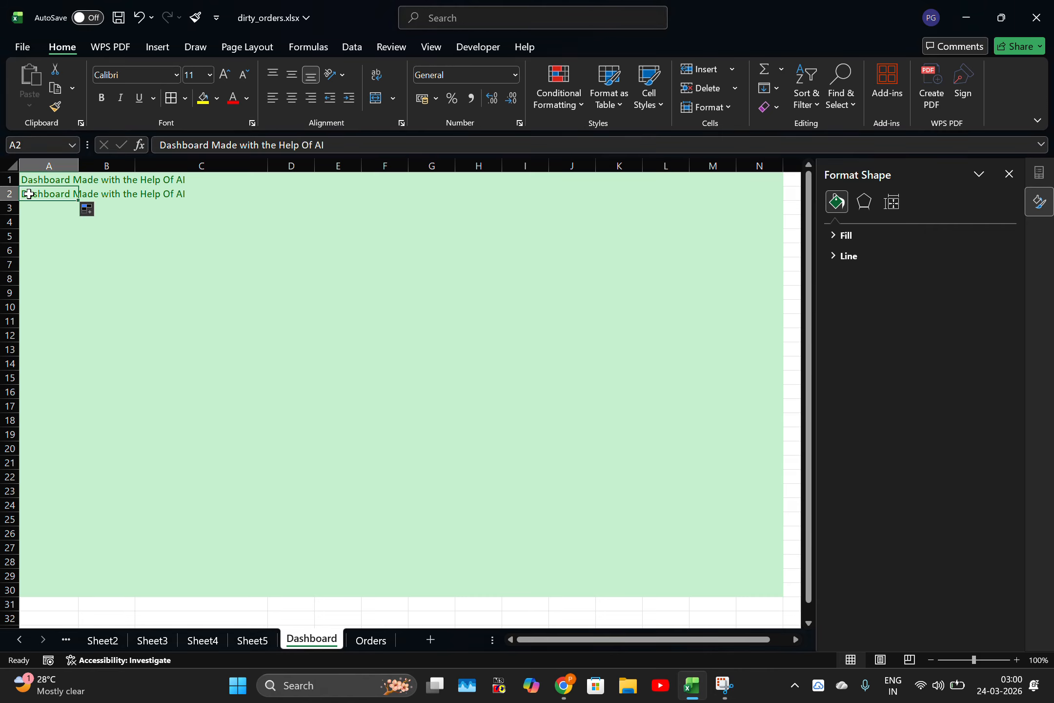
{"action": "key", "text": "Delete"}
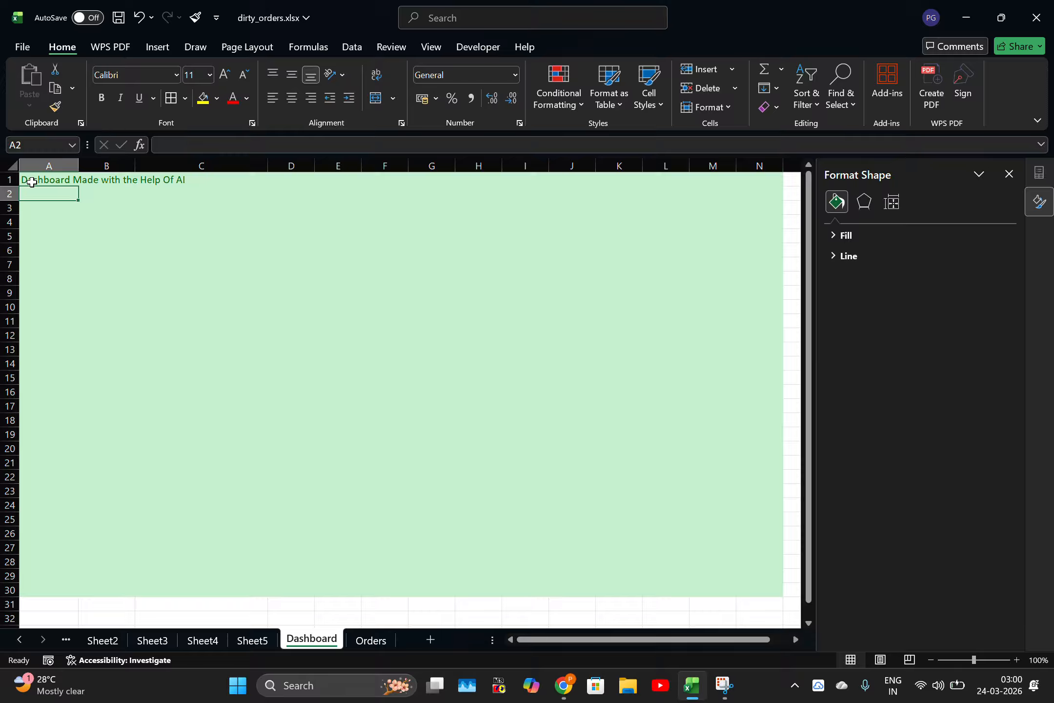
Step: Try to fill the title from A1 across row 1 to N1, and undo the fill
{"action": "left_click", "coordinate": [32, 182]}
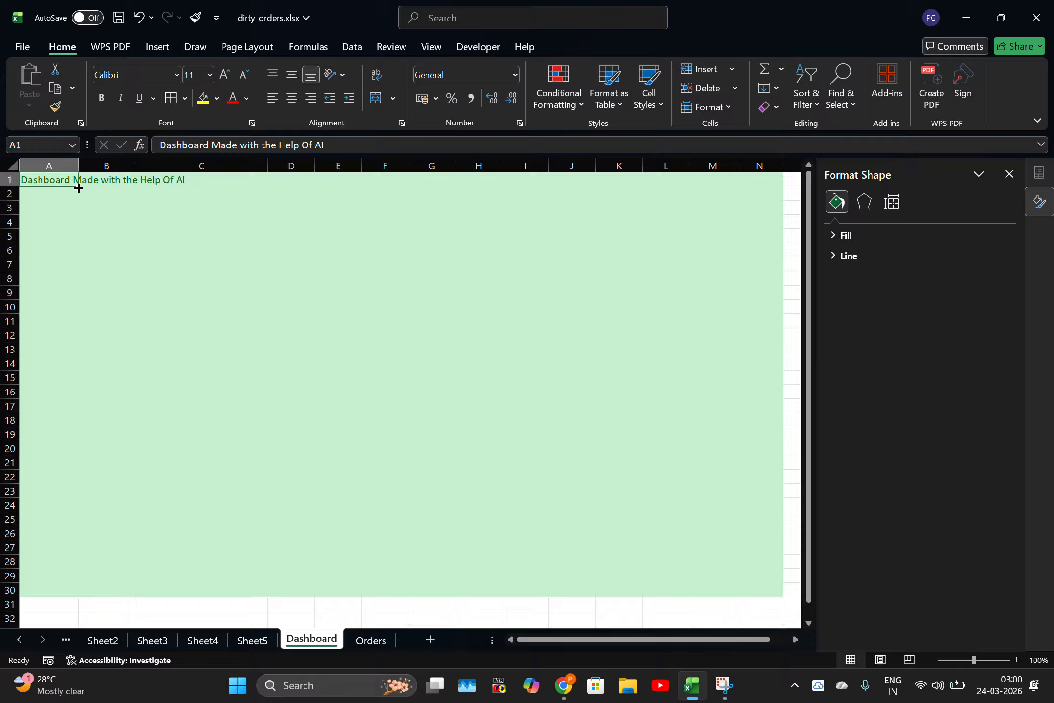
{"action": "left_click_drag", "start_coordinate": [79, 188], "coordinate": [776, 188]}
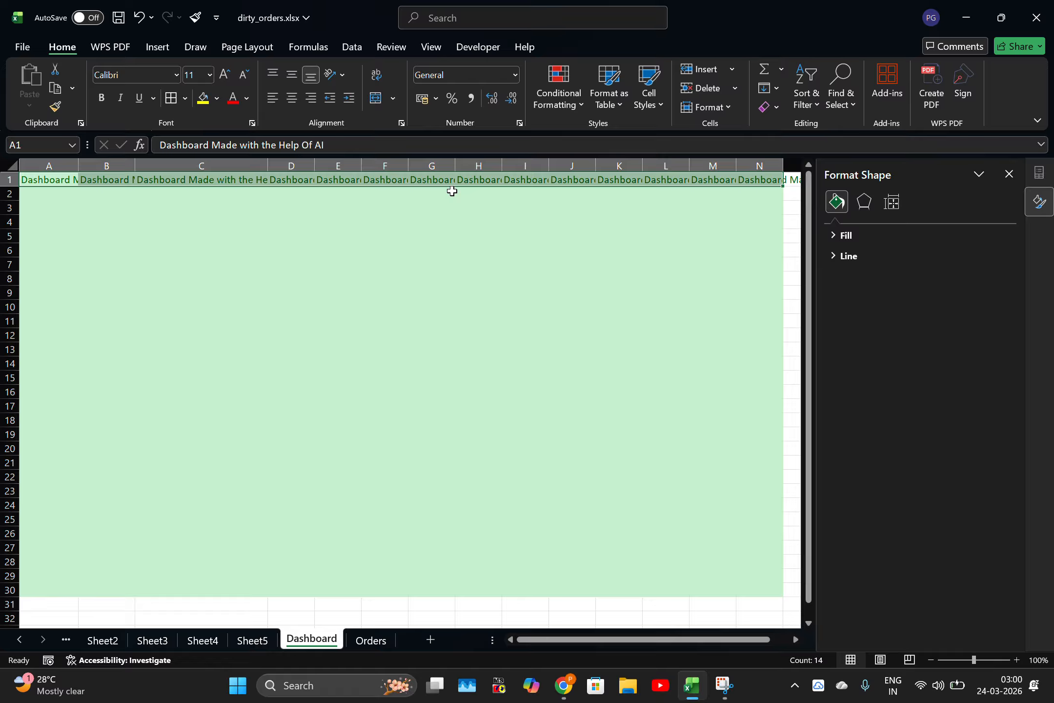
{"action": "key", "text": "ctrl+z"}
Step: Clear the remaining title text from A1 of the Dashboard sheet
{"action": "left_click", "coordinate": [142, 180]}
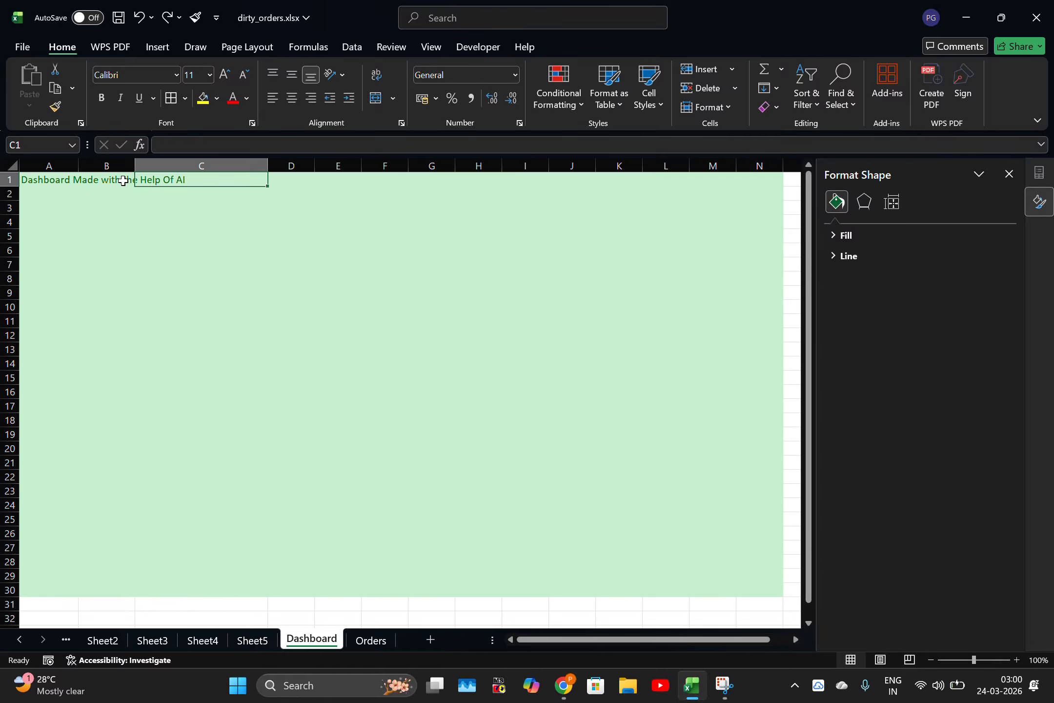
{"action": "left_click", "coordinate": [121, 180]}
{"action": "left_click", "coordinate": [74, 182]}
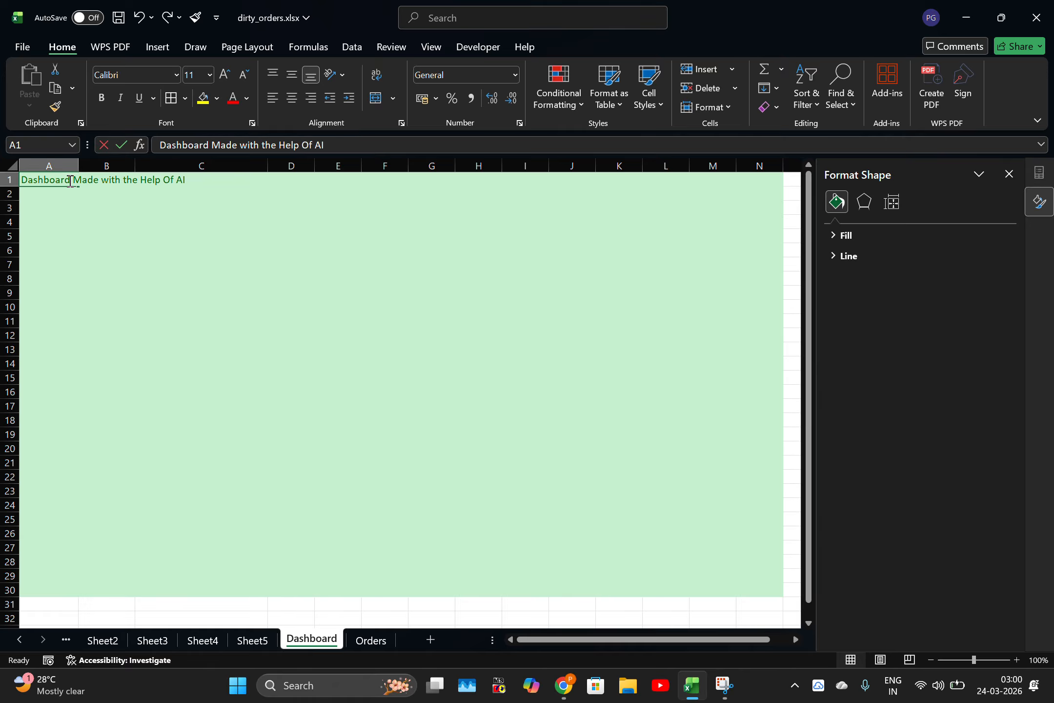
{"action": "double_click", "coordinate": [71, 181]}
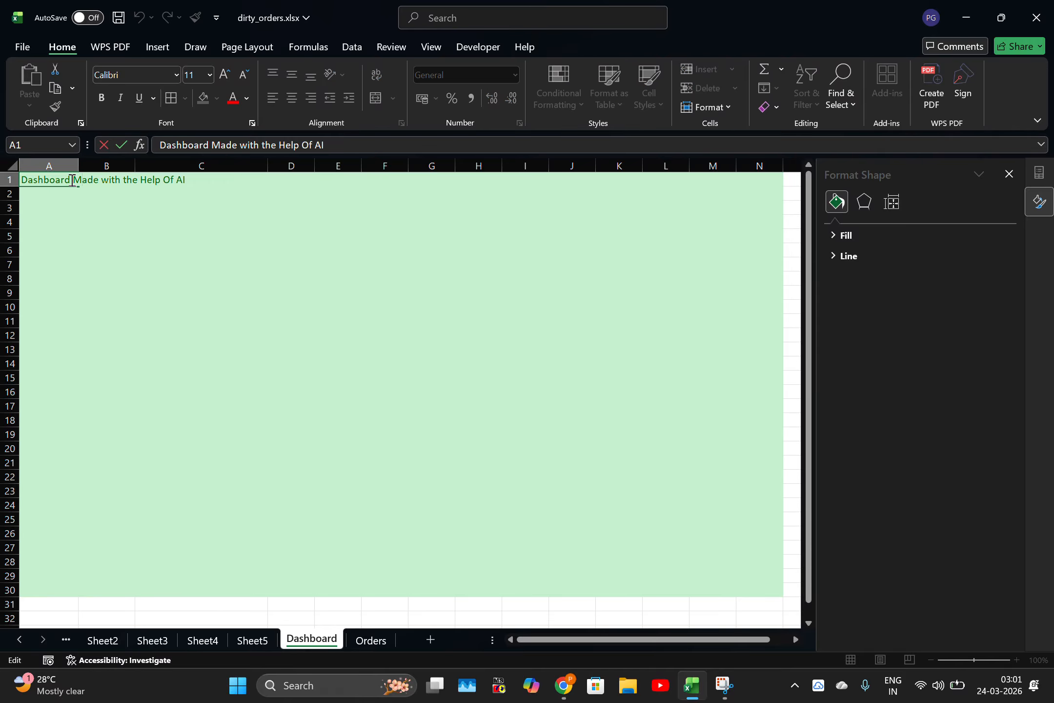
{"action": "key", "text": "Delete"}
{"action": "left_click", "coordinate": [57, 187]}
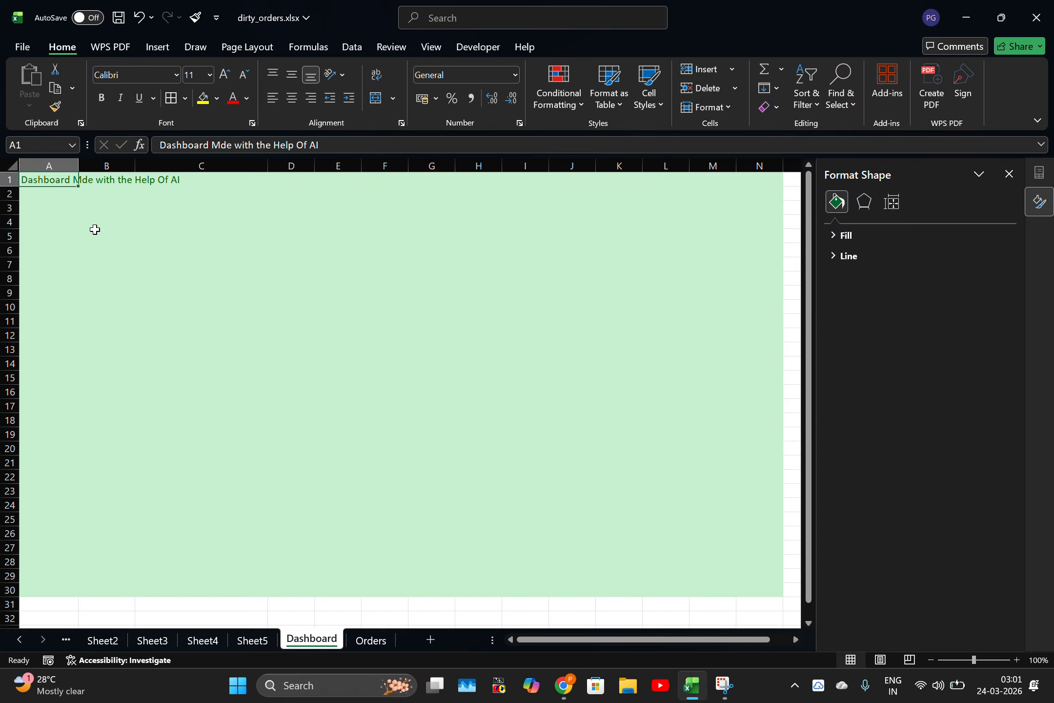
{"action": "left_click_drag", "start_coordinate": [95, 230], "coordinate": [84, 218]}
{"action": "left_click", "coordinate": [61, 179]}
{"action": "key", "text": "Delete"}
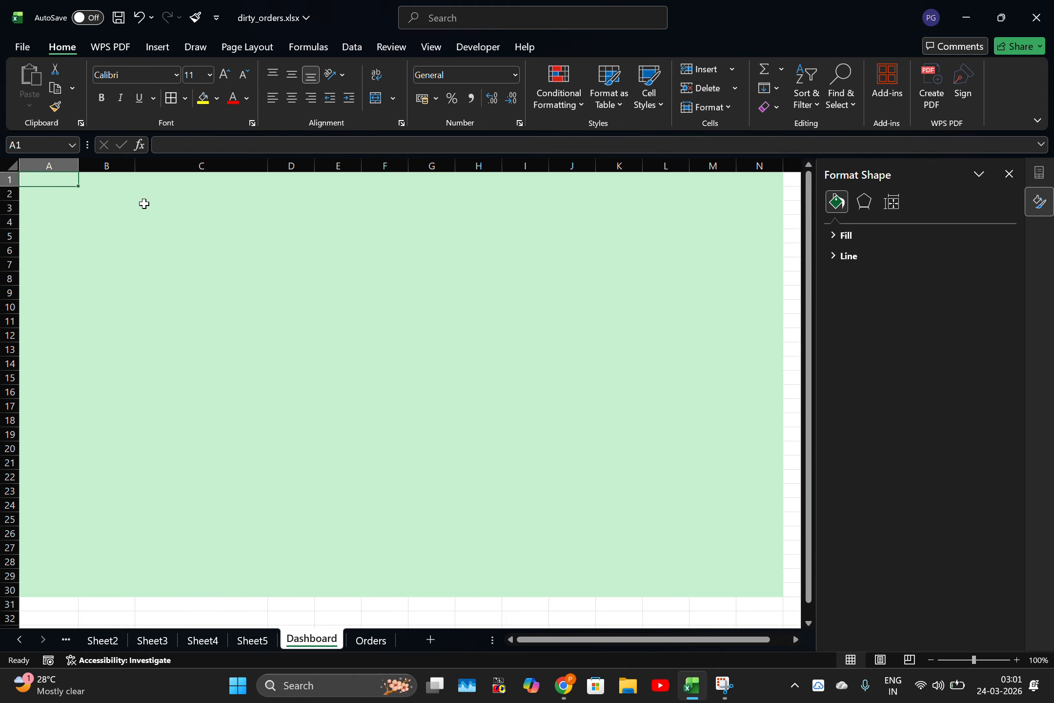
Step: Merge and center A1:N2 on the Dashboard sheet and enter the title "DASHBOARD MADE WITH THE HELP OF AI"
{"action": "left_click_drag", "start_coordinate": [78, 186], "coordinate": [768, 228]}
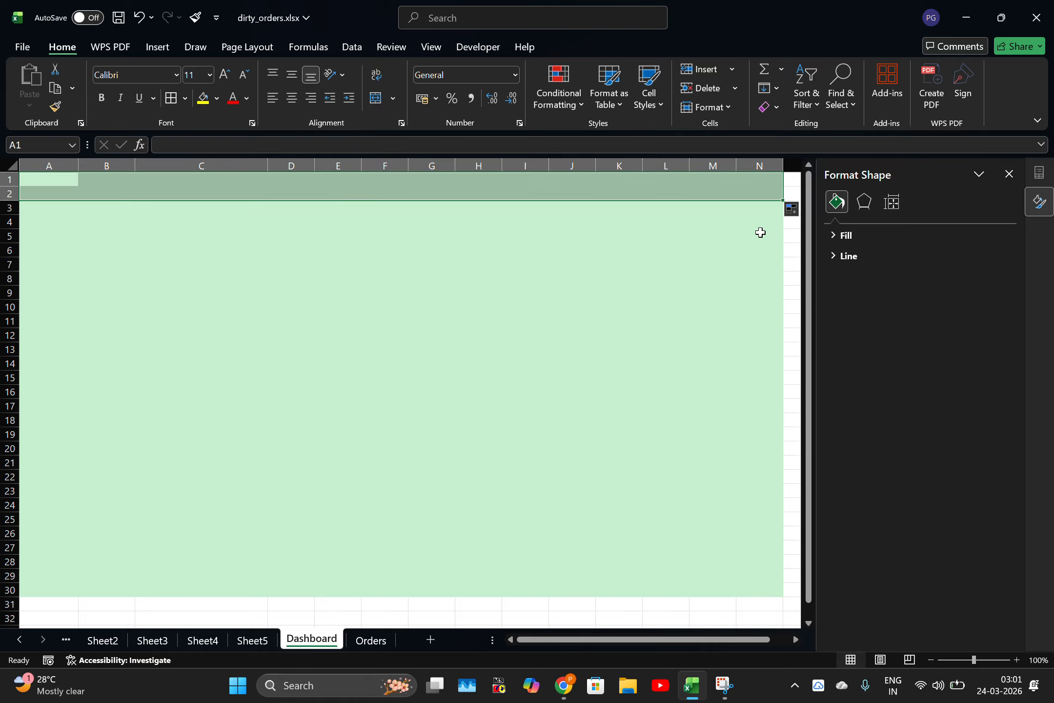
{"action": "left_click", "coordinate": [393, 97]}
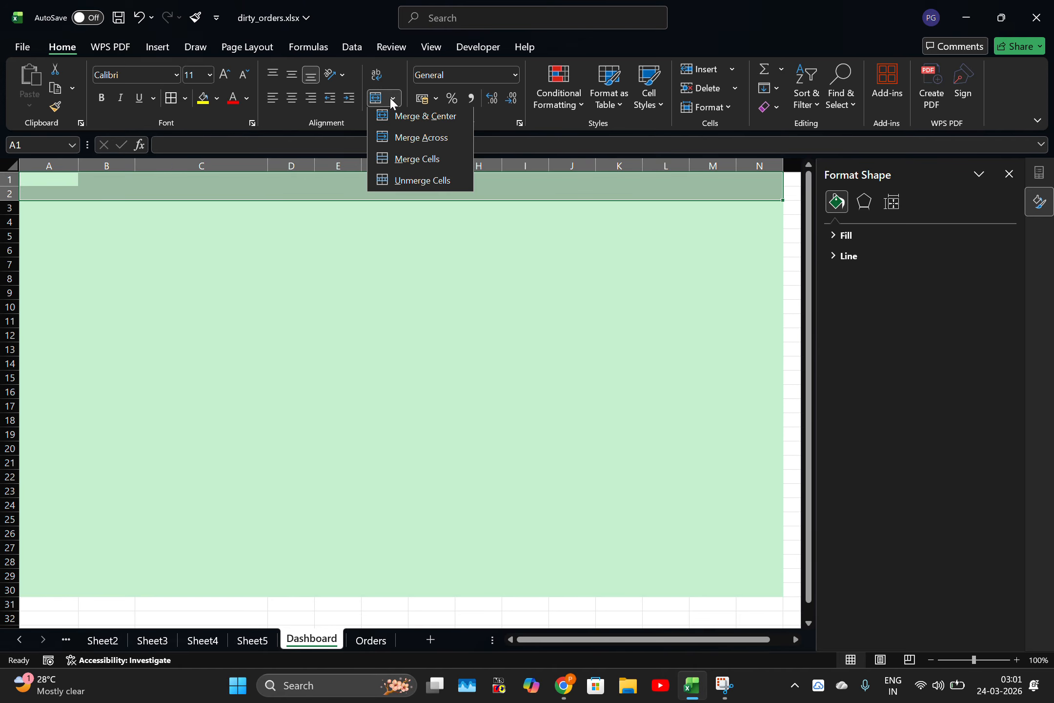
{"action": "left_click", "coordinate": [425, 121]}
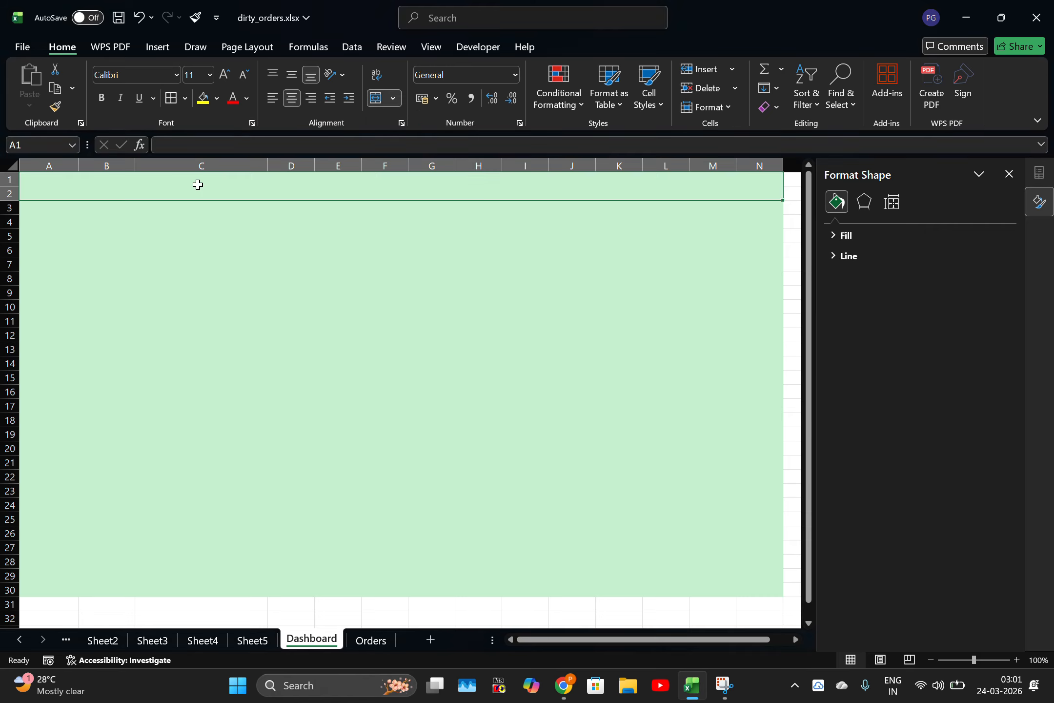
{"action": "type", "text": "D"}
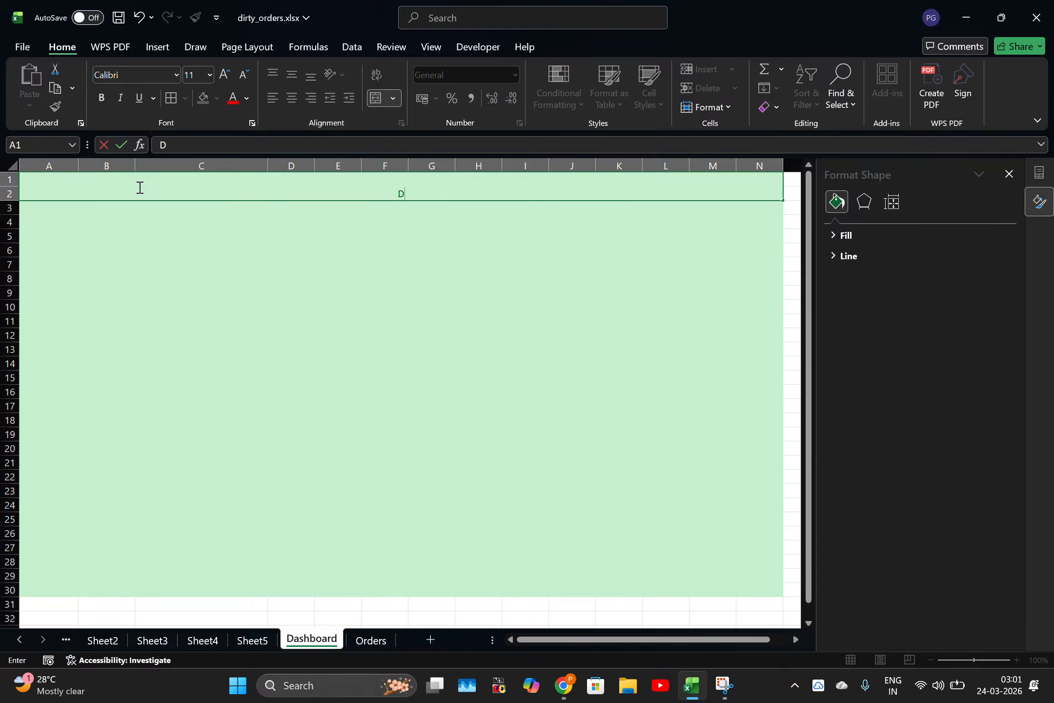
{"action": "type", "text": "ASHBOARD MADE WIT"}
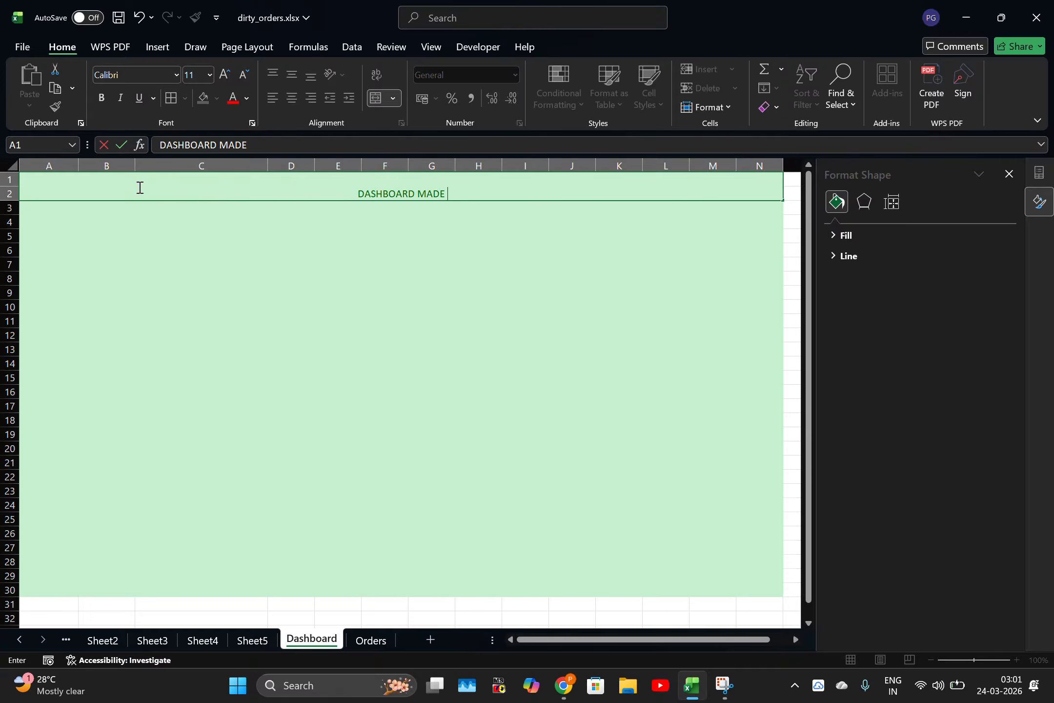
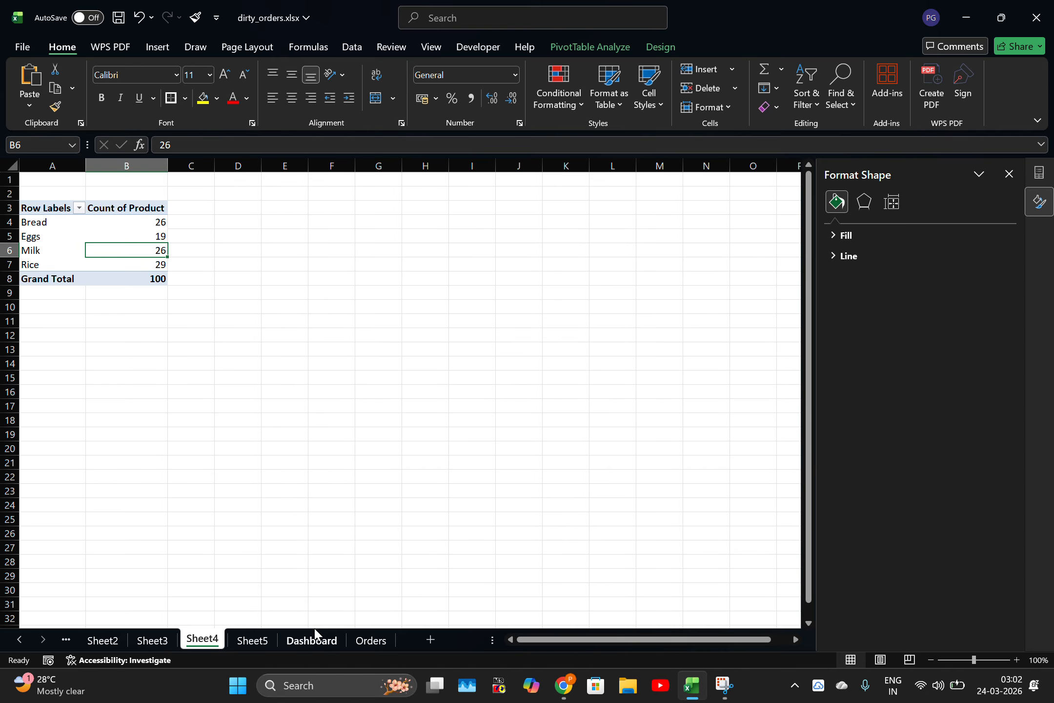
Step: Paste the cut product-share pie chart titled Total into the Dashboard sheet at D21
{"action": "left_click", "coordinate": [312, 641]}
{"action": "left_click", "coordinate": [276, 462]}
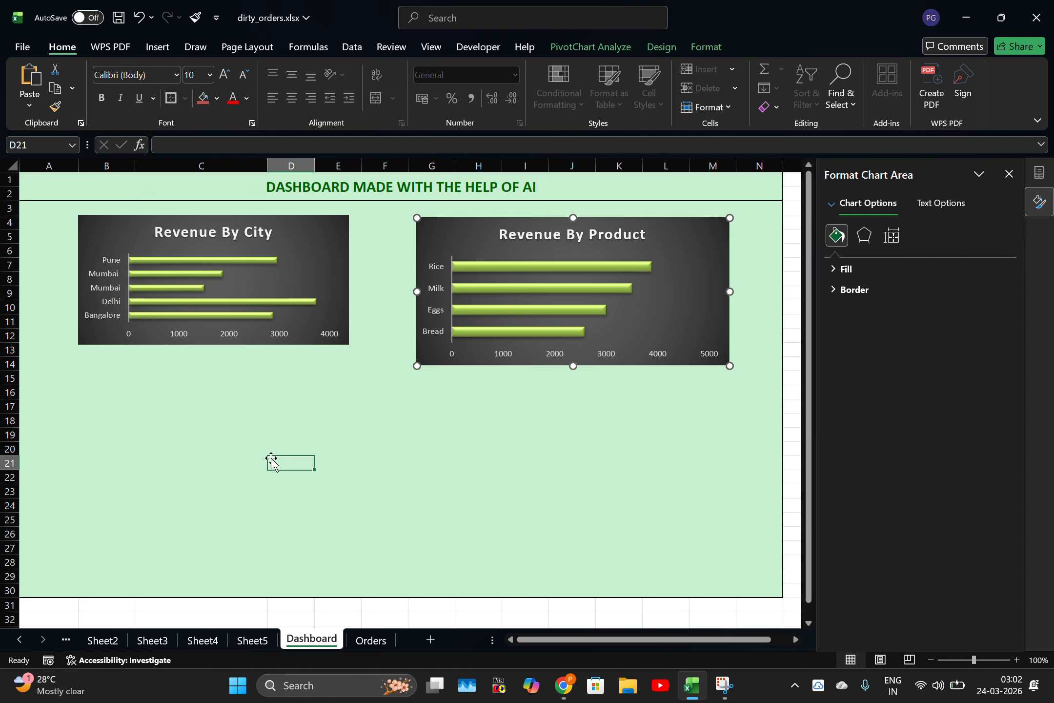
{"action": "key", "text": "ctrl+v"}
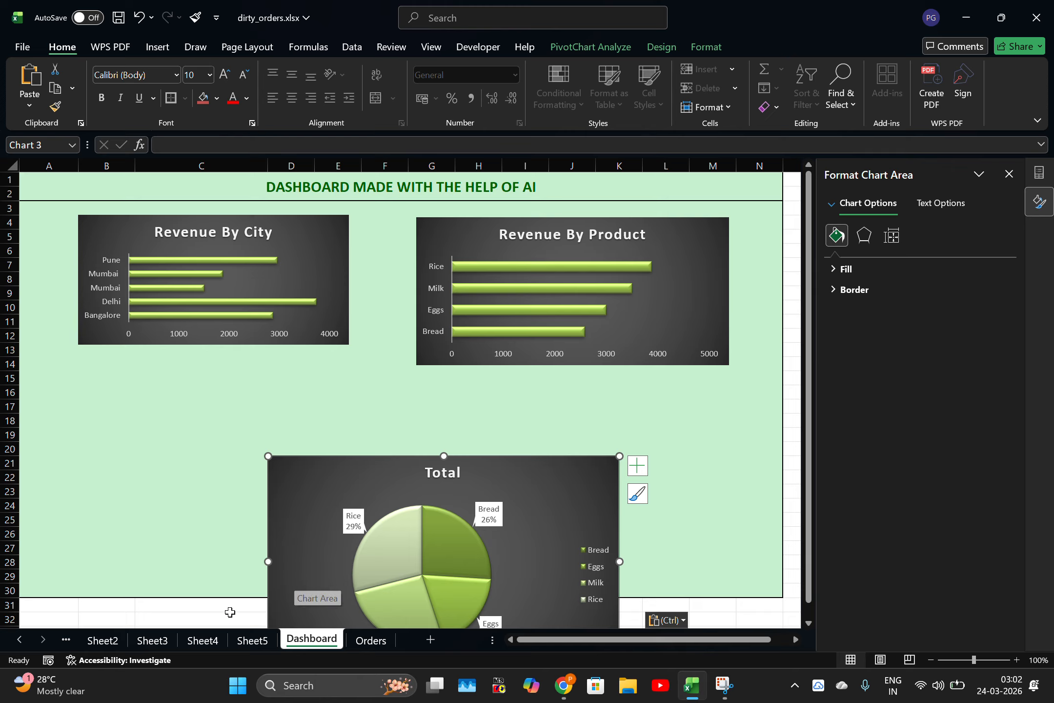
Step: Cut the Trend line chart from Sheet3 and paste it into the Dashboard sheet at C18
{"action": "left_click", "coordinate": [242, 640]}
{"action": "left_click", "coordinate": [203, 640]}
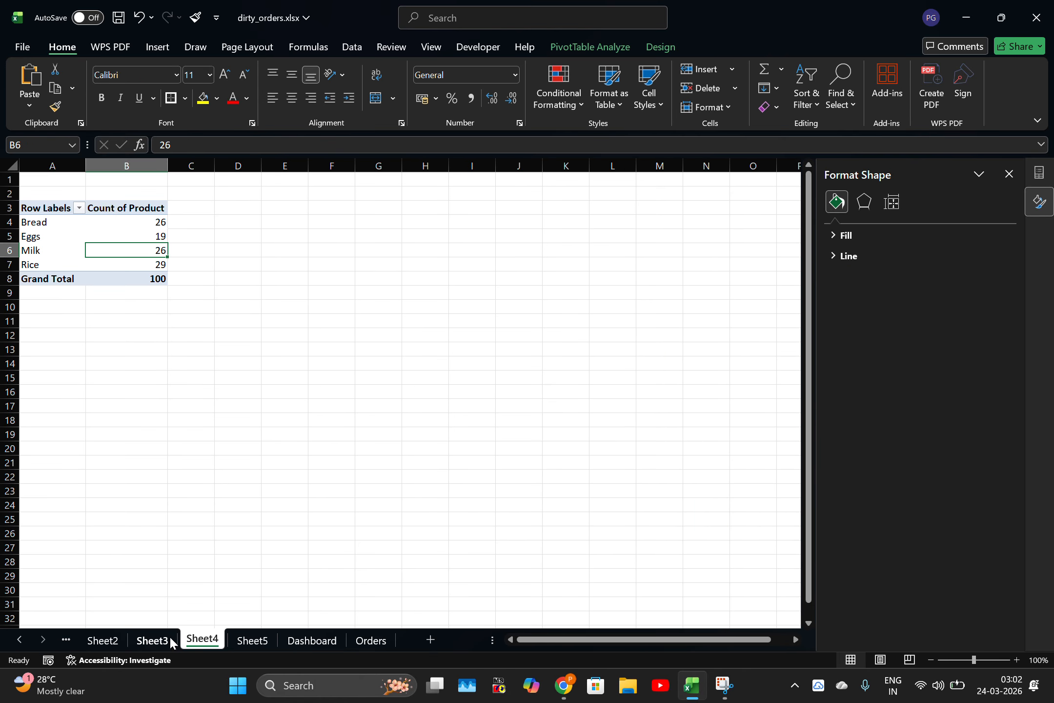
{"action": "left_click", "coordinate": [156, 639]}
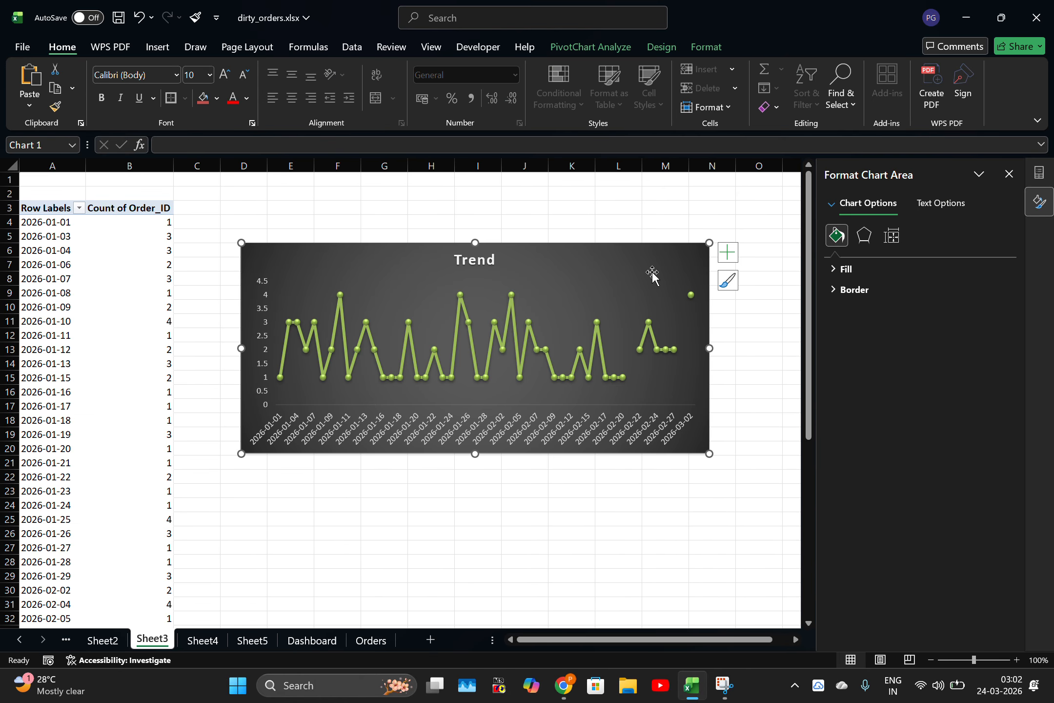
{"action": "key", "text": "ctrl+x"}
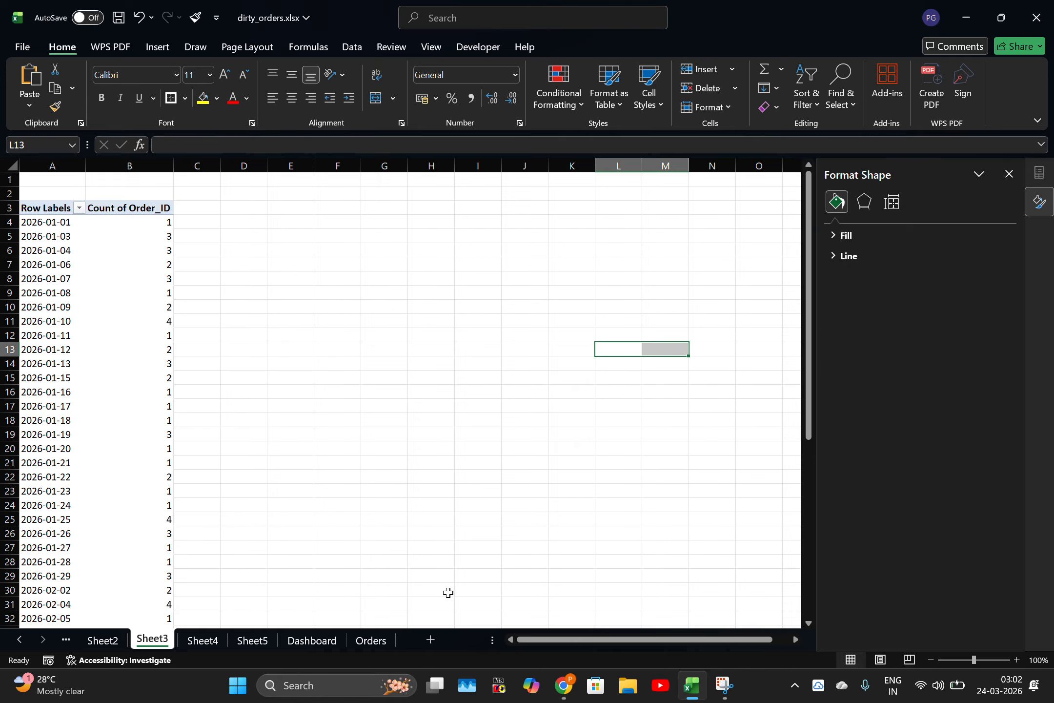
{"action": "left_click", "coordinate": [332, 640]}
{"action": "left_click", "coordinate": [144, 415]}
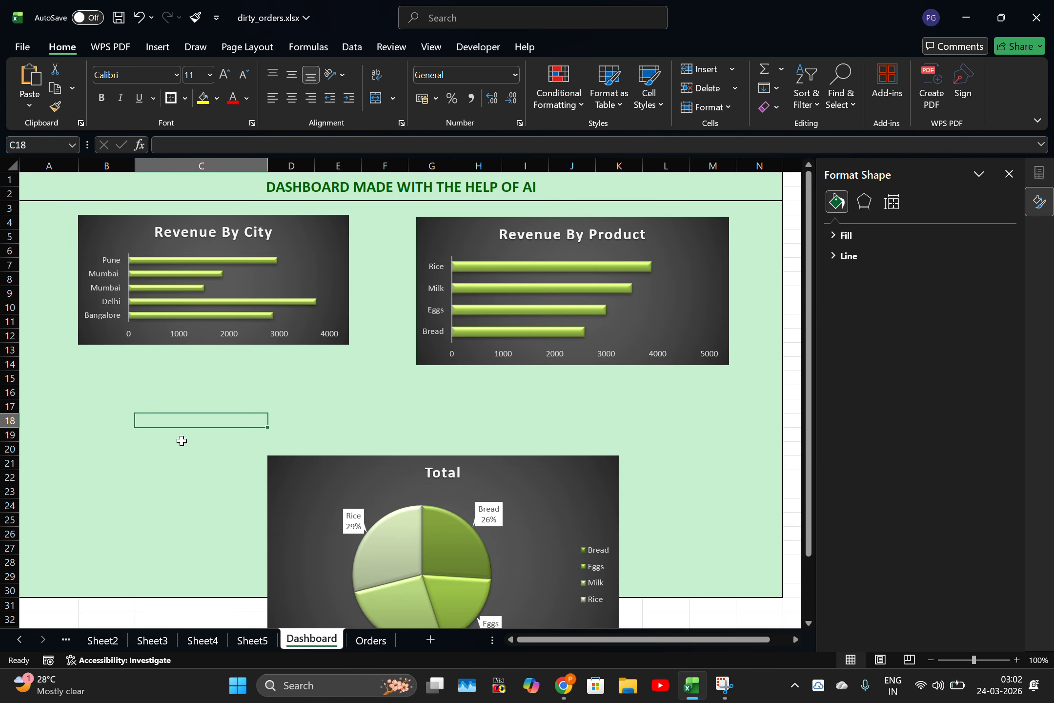
{"action": "key", "text": "ctrl+v"}
Step: Narrow the Trend chart from its left edge and move the Total pie chart to about A4 and the Revenue By Product chart to about A22
{"action": "mouse_move", "coordinate": [448, 435]}
{"action": "left_mouse_down"}
{"action": "mouse_move", "coordinate": [401, 399]}
{"action": "mouse_move", "coordinate": [590, 393]}
{"action": "left_mouse_up"}
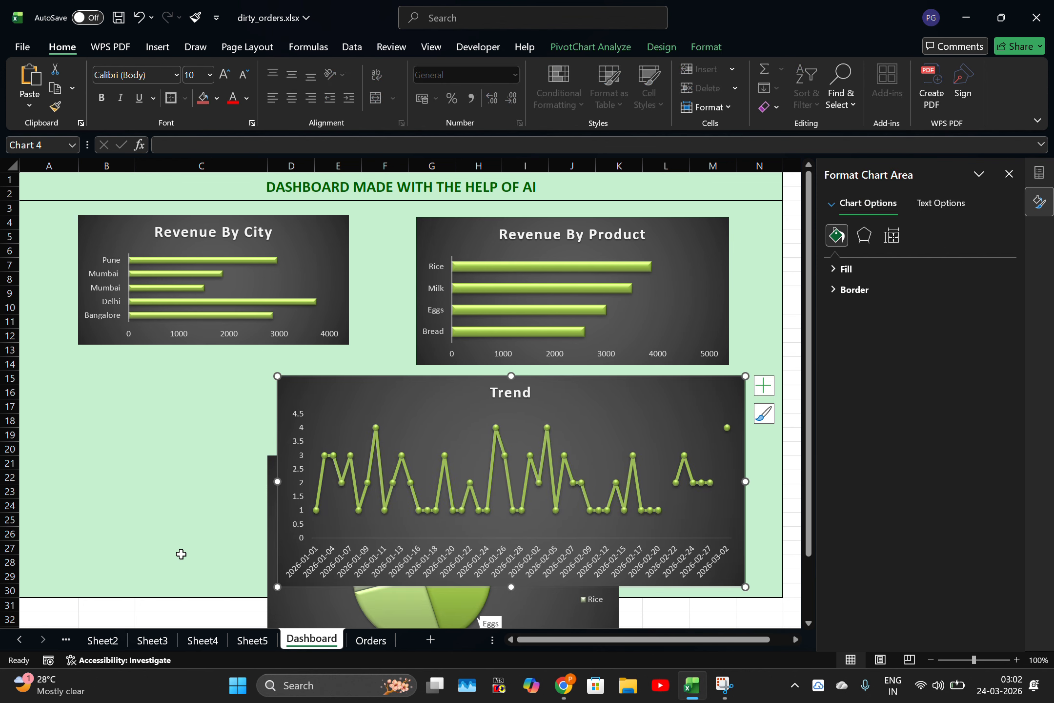
{"action": "mouse_move", "coordinate": [317, 598]}
{"action": "left_mouse_down"}
{"action": "mouse_move", "coordinate": [227, 490]}
{"action": "mouse_move", "coordinate": [70, 431]}
{"action": "mouse_move", "coordinate": [73, 373]}
{"action": "left_mouse_up"}
{"action": "left_click", "coordinate": [688, 390]}
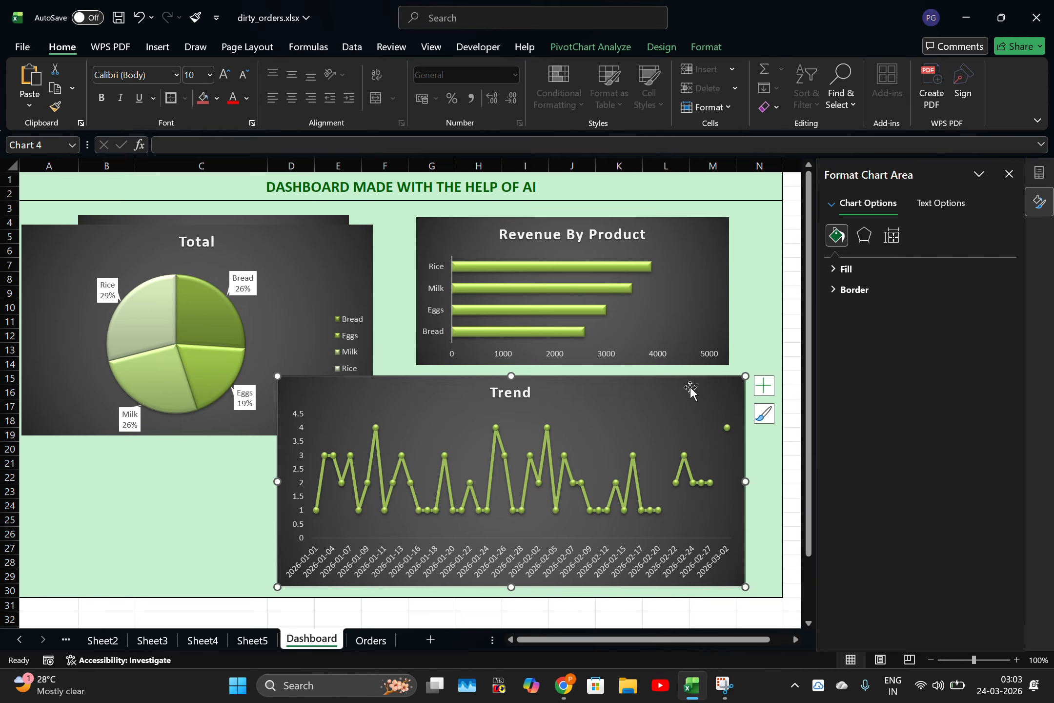
{"action": "left_click_drag", "start_coordinate": [274, 482], "coordinate": [336, 482]}
{"action": "left_click", "coordinate": [691, 237]}
{"action": "left_click_drag", "start_coordinate": [692, 237], "coordinate": [294, 494]}
Step: Place the Trend chart under the title, sized to about B3:N14, and move the Total and Revenue By City charts out of its way below
{"action": "left_click_drag", "start_coordinate": [664, 386], "coordinate": [684, 235]}
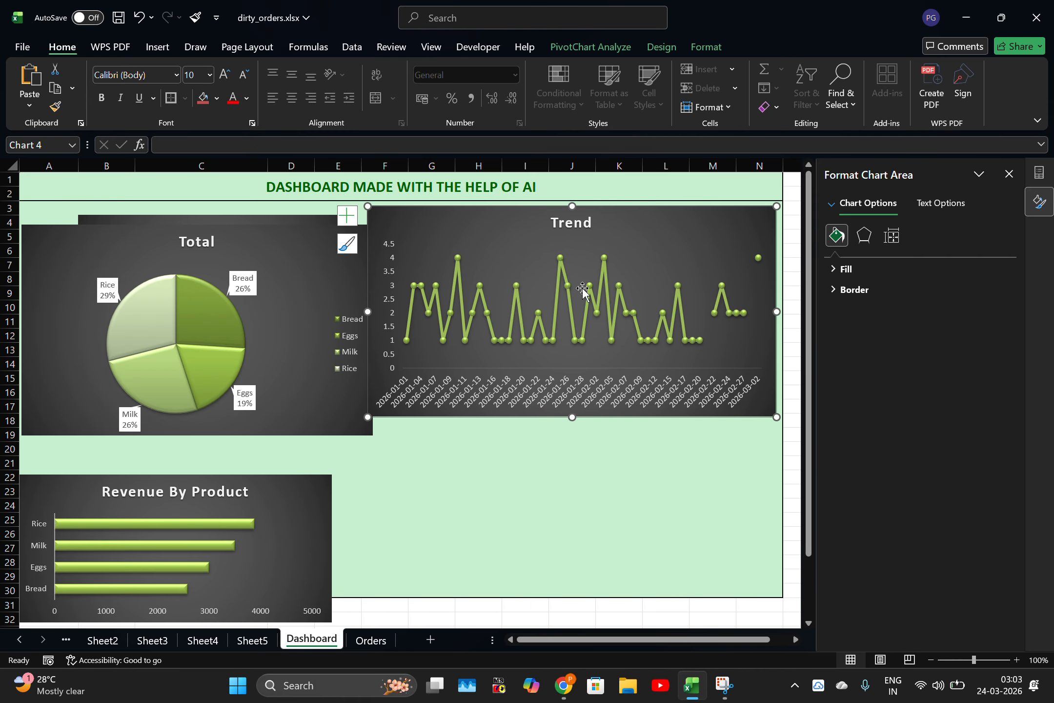
{"action": "left_click_drag", "start_coordinate": [572, 417], "coordinate": [584, 374]}
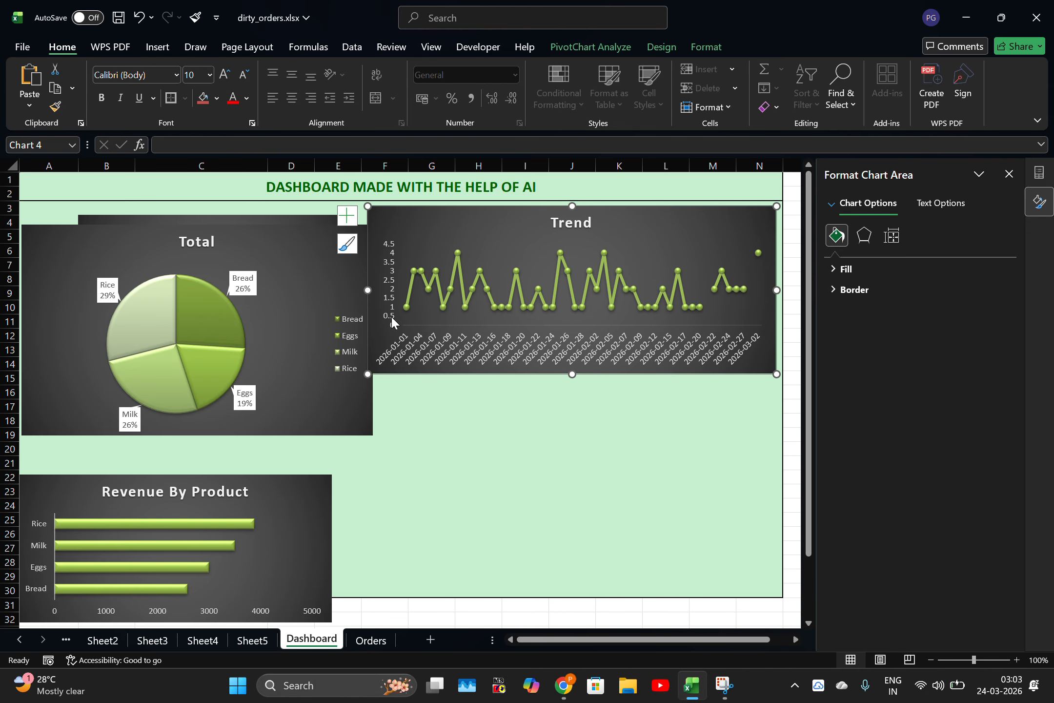
{"action": "left_click_drag", "start_coordinate": [298, 286], "coordinate": [546, 502]}
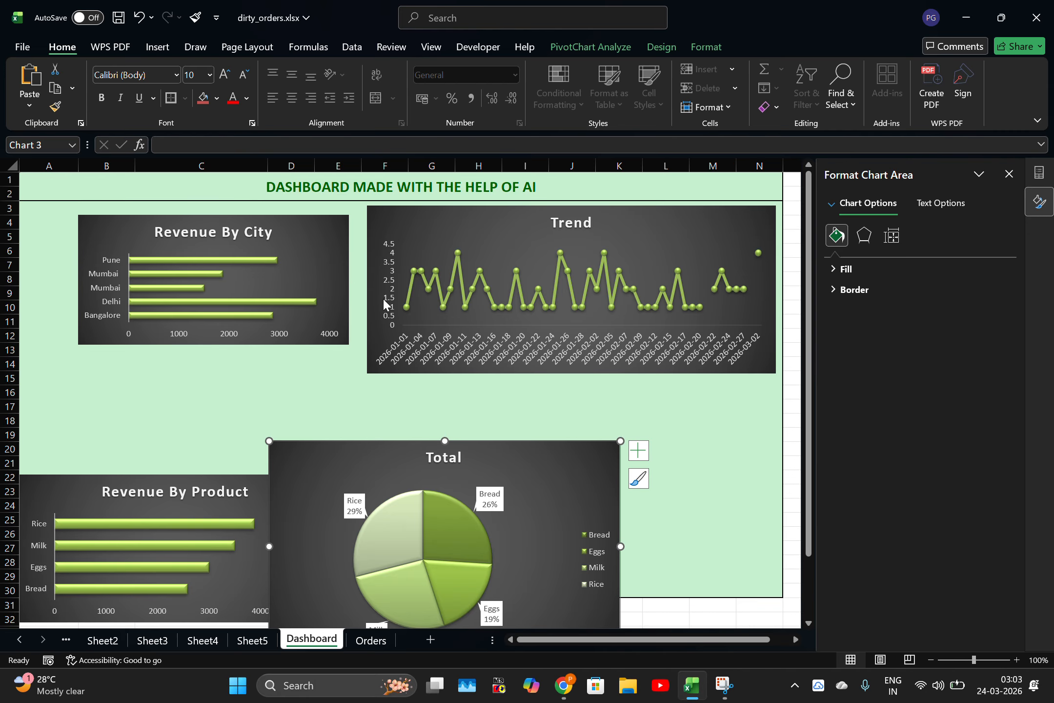
{"action": "left_click_drag", "start_coordinate": [321, 240], "coordinate": [416, 557]}
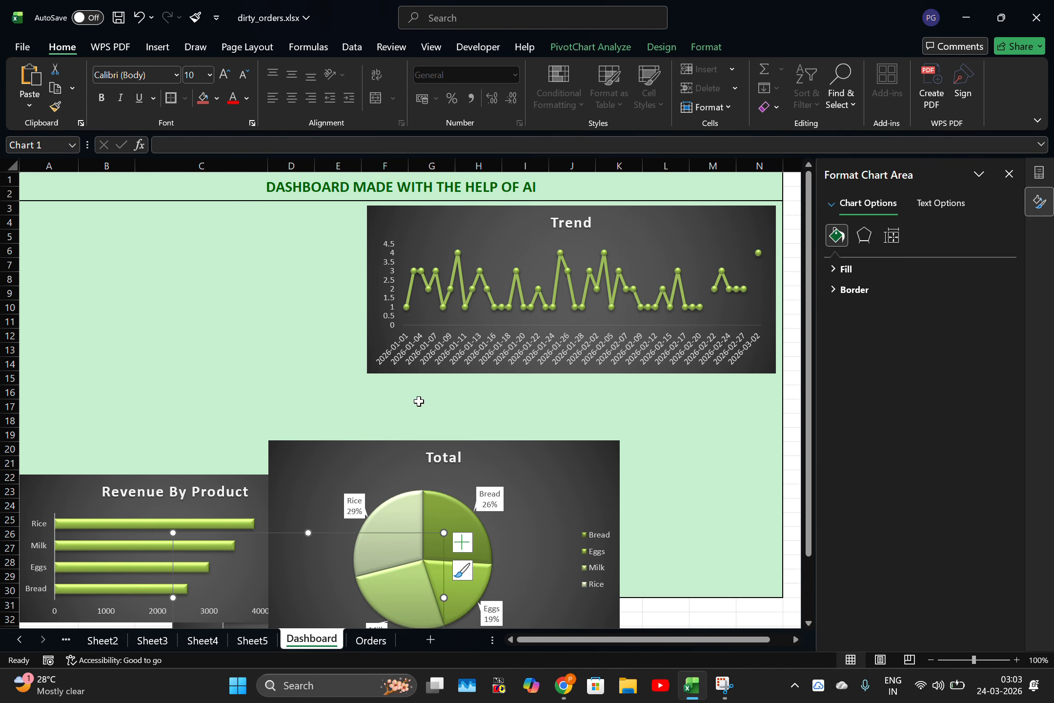
{"action": "left_click", "coordinate": [446, 240]}
{"action": "left_click_drag", "start_coordinate": [368, 294], "coordinate": [115, 294]}
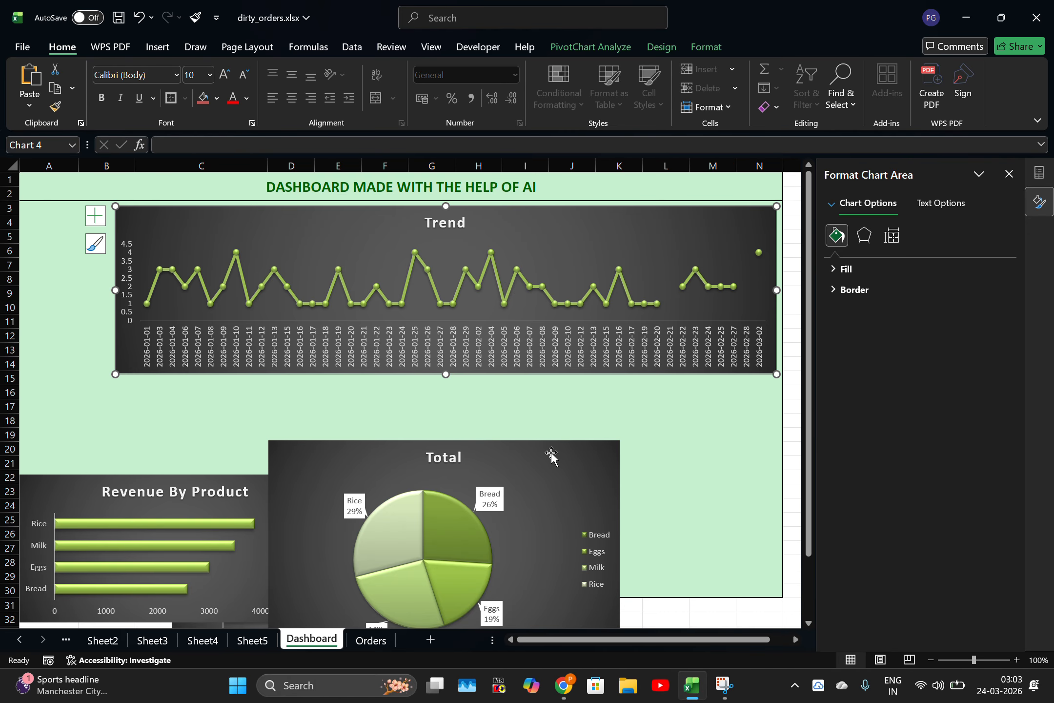
Step: Move the Total pie chart below the right part of the Trend chart and resize it to cover about I15:N30
{"action": "left_click", "coordinate": [571, 468]}
{"action": "left_click_drag", "start_coordinate": [572, 468], "coordinate": [725, 402]}
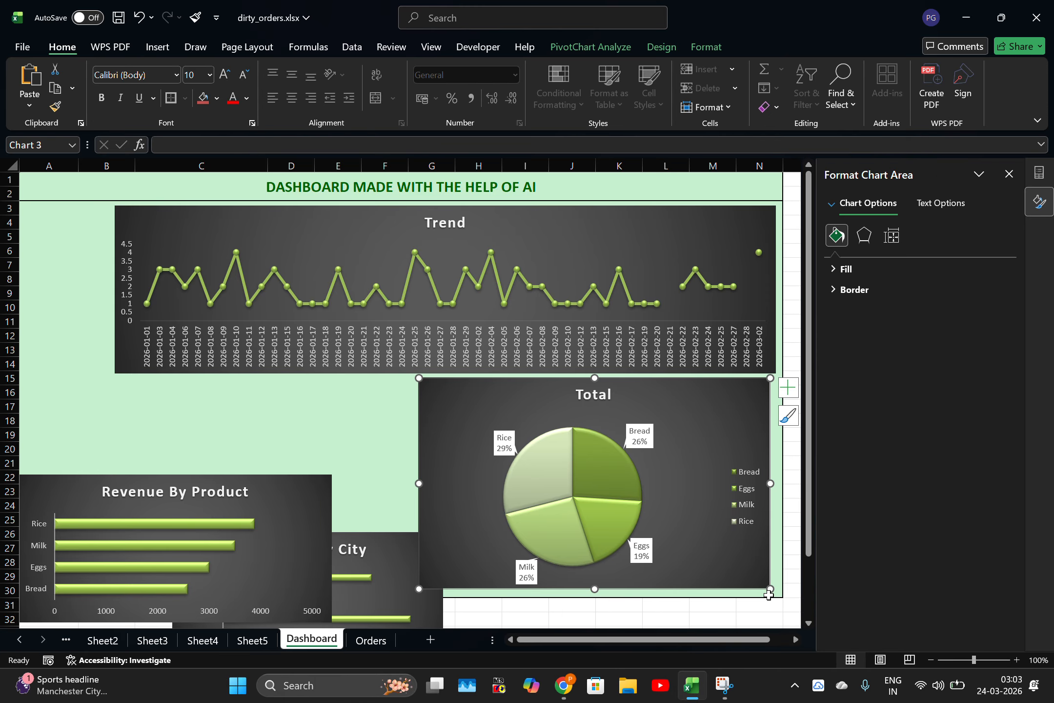
{"action": "mouse_move", "coordinate": [769, 594]}
{"action": "left_mouse_down"}
{"action": "mouse_move", "coordinate": [772, 575]}
{"action": "mouse_move", "coordinate": [771, 585]}
{"action": "left_mouse_up"}
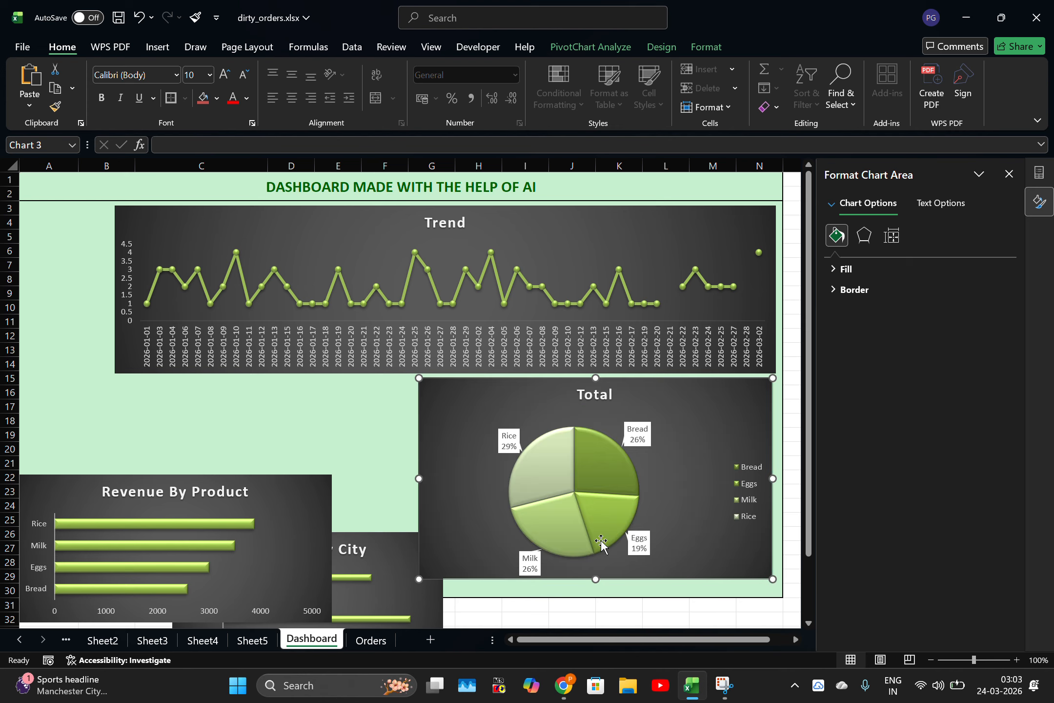
{"action": "left_click_drag", "start_coordinate": [419, 479], "coordinate": [514, 480]}
{"action": "left_click_drag", "start_coordinate": [640, 581], "coordinate": [640, 588]}
{"action": "left_click_drag", "start_coordinate": [514, 483], "coordinate": [507, 483]}
Step: Place the Revenue By Product chart between Trend and the sheet's lower edge at about D15:H30, moving Revenue By City out of its way
{"action": "left_click_drag", "start_coordinate": [251, 515], "coordinate": [420, 410]}
{"action": "left_click_drag", "start_coordinate": [392, 561], "coordinate": [245, 332]}
{"action": "left_click", "coordinate": [436, 467]}
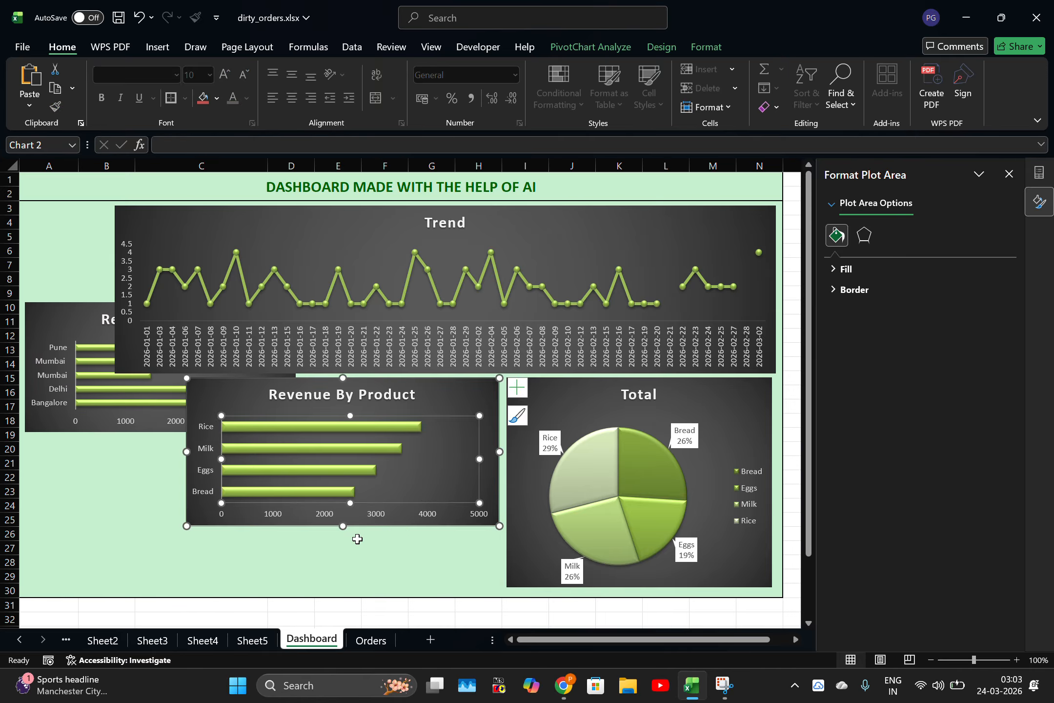
{"action": "left_click_drag", "start_coordinate": [343, 526], "coordinate": [368, 588]}
{"action": "left_click_drag", "start_coordinate": [186, 482], "coordinate": [295, 484]}
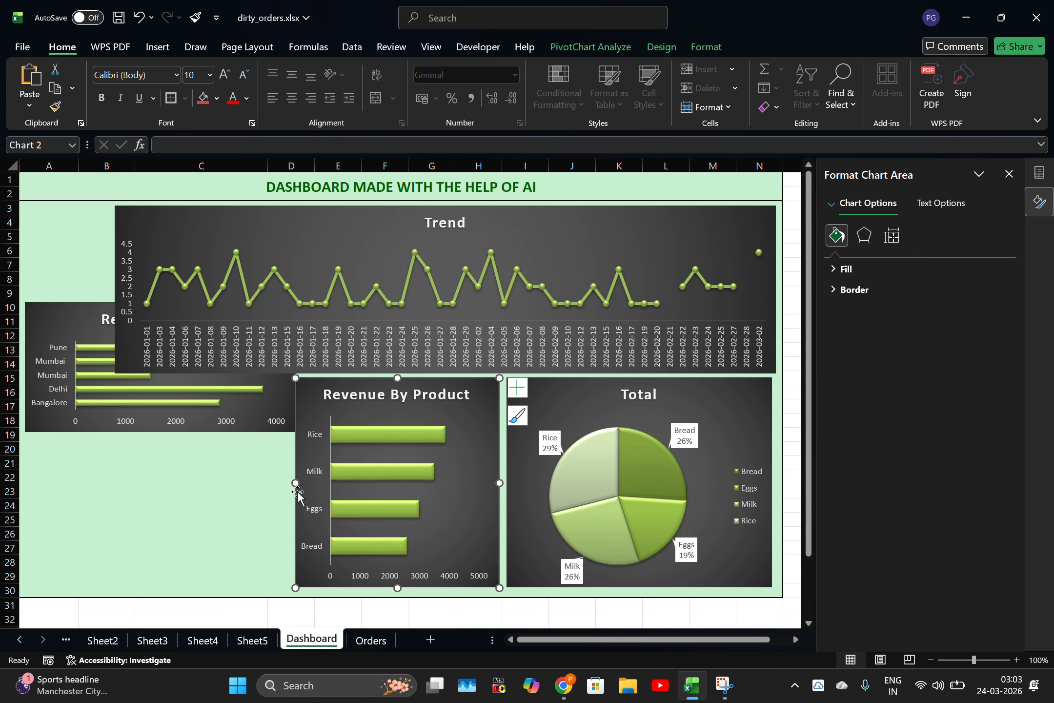
Step: Place the Revenue By City chart below Trend beside Revenue By Product, resize it to about B15:D30, and close the formatting pane
{"action": "left_click", "coordinate": [139, 427]}
{"action": "left_click", "coordinate": [165, 423]}
{"action": "left_click", "coordinate": [69, 334]}
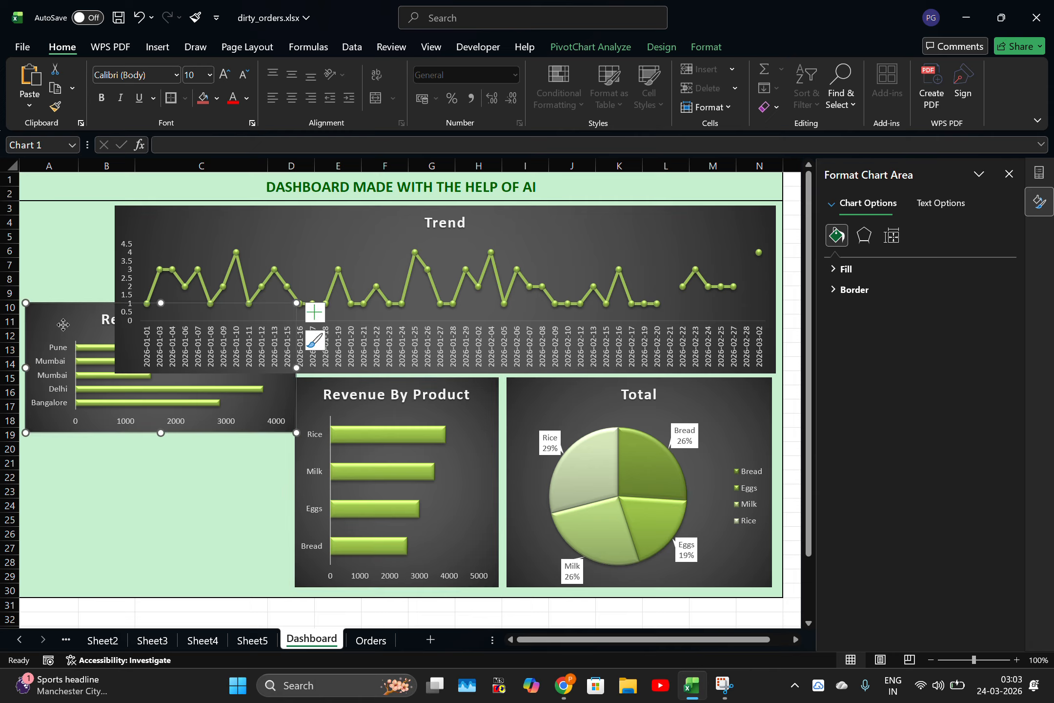
{"action": "mouse_move", "coordinate": [64, 318]}
{"action": "left_mouse_down"}
{"action": "mouse_move", "coordinate": [69, 389]}
{"action": "mouse_move", "coordinate": [55, 396]}
{"action": "left_mouse_up"}
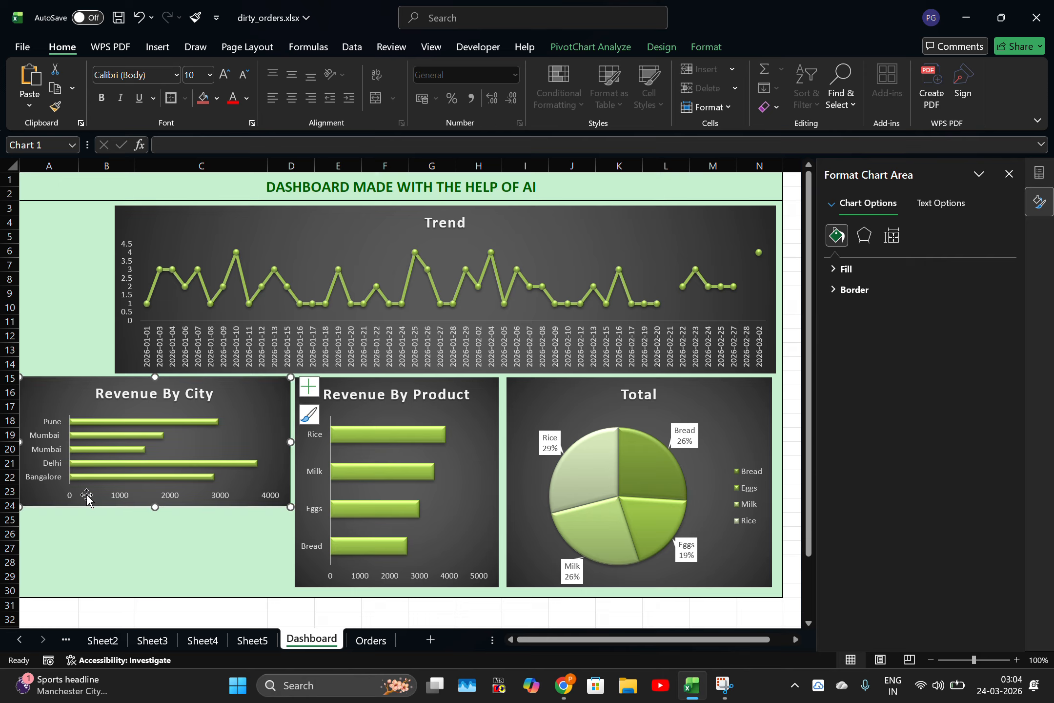
{"action": "left_click_drag", "start_coordinate": [152, 507], "coordinate": [167, 588]}
{"action": "left_click_drag", "start_coordinate": [21, 491], "coordinate": [117, 500]}
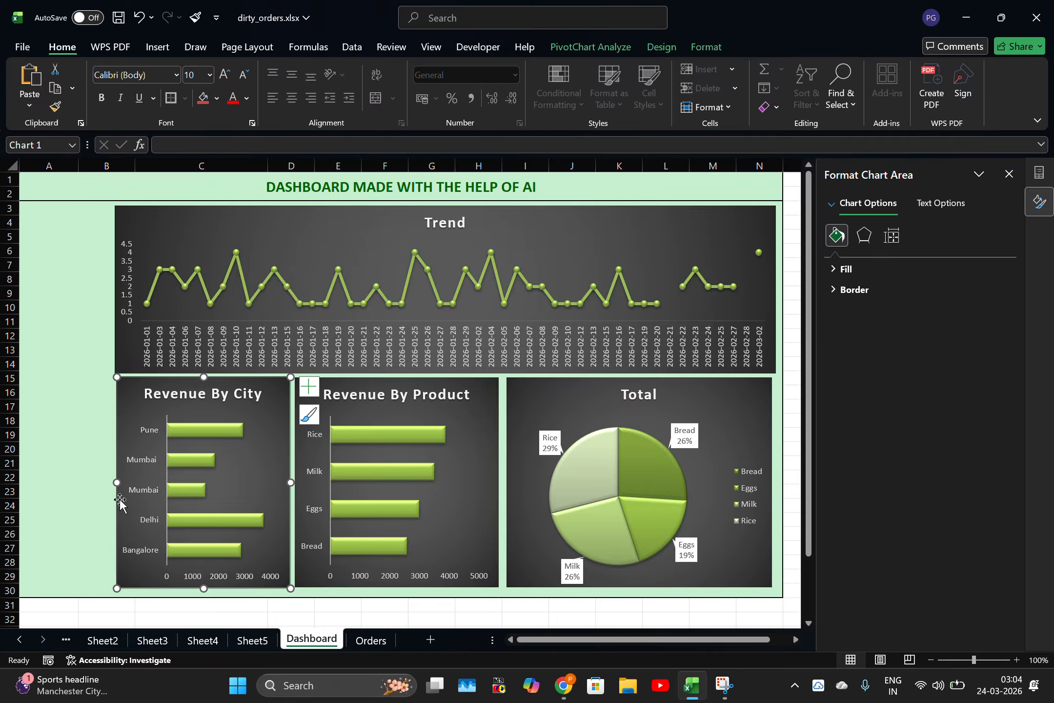
{"action": "left_click", "coordinate": [51, 326]}
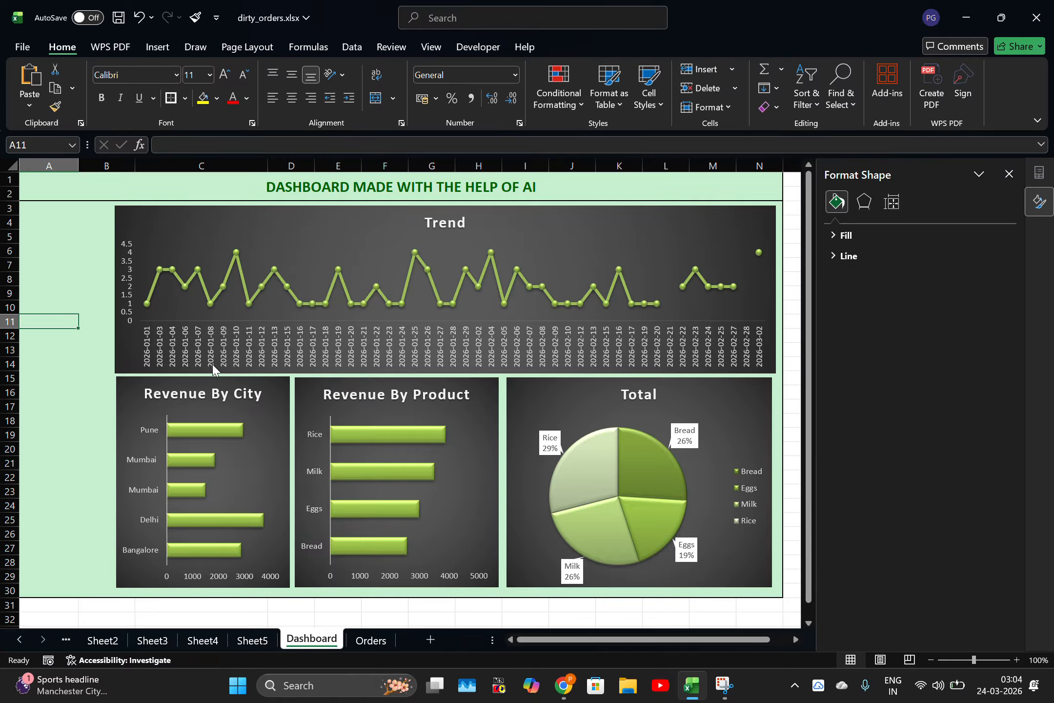
{"action": "left_click", "coordinate": [1009, 175]}
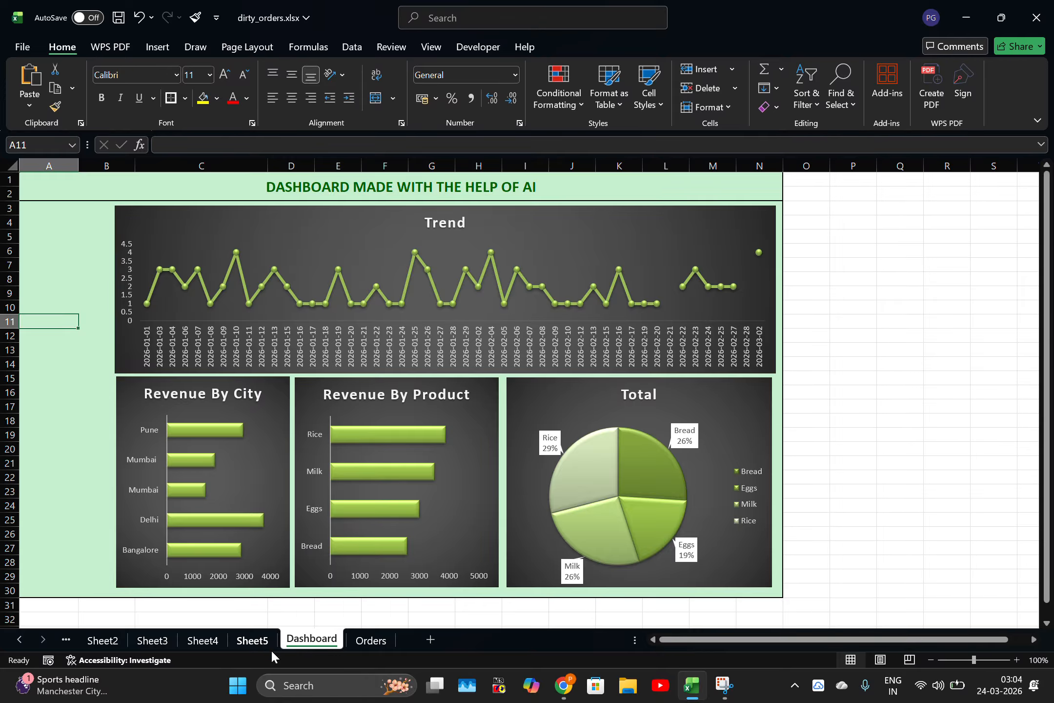
Step: Copy the customer orders and revenue PivotTable in A3:C10 of Sheet5 and return to the Dashboard sheet
{"action": "left_click", "coordinate": [252, 640]}
{"action": "left_click", "coordinate": [157, 210]}
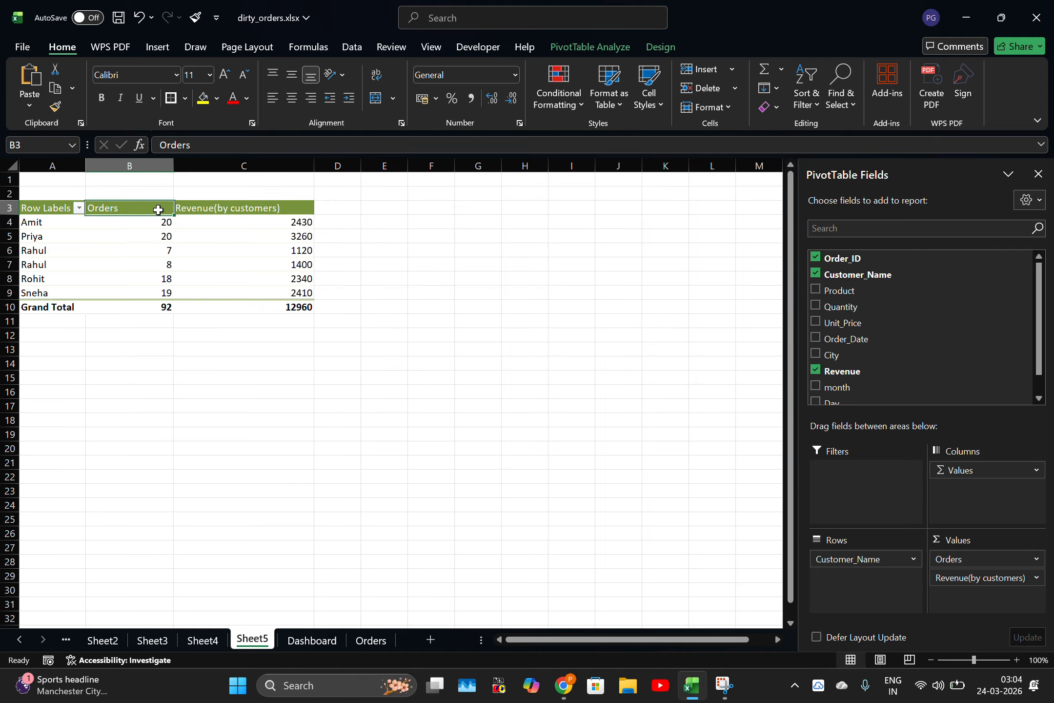
{"action": "left_click_drag", "start_coordinate": [29, 209], "coordinate": [250, 309]}
{"action": "key", "text": "ctrl+c"}
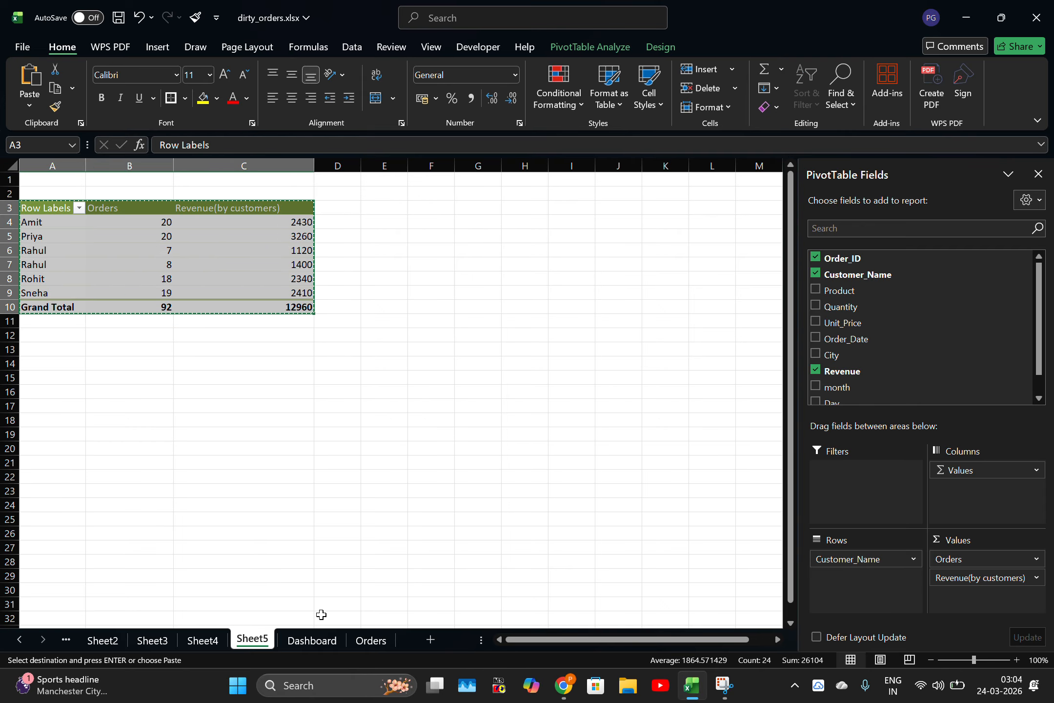
{"action": "left_click", "coordinate": [323, 641]}
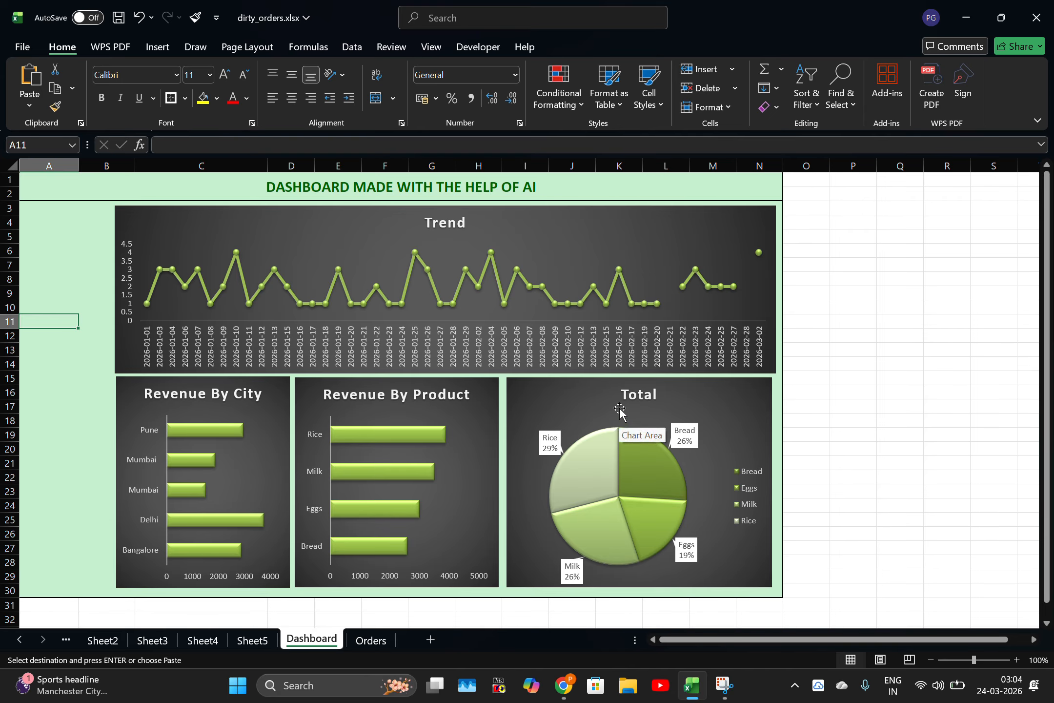
Step: Move the Total pie chart outside the green dashboard area and paste the customer PivotTable at J17
{"action": "left_click_drag", "start_coordinate": [618, 407], "coordinate": [1038, 174]}
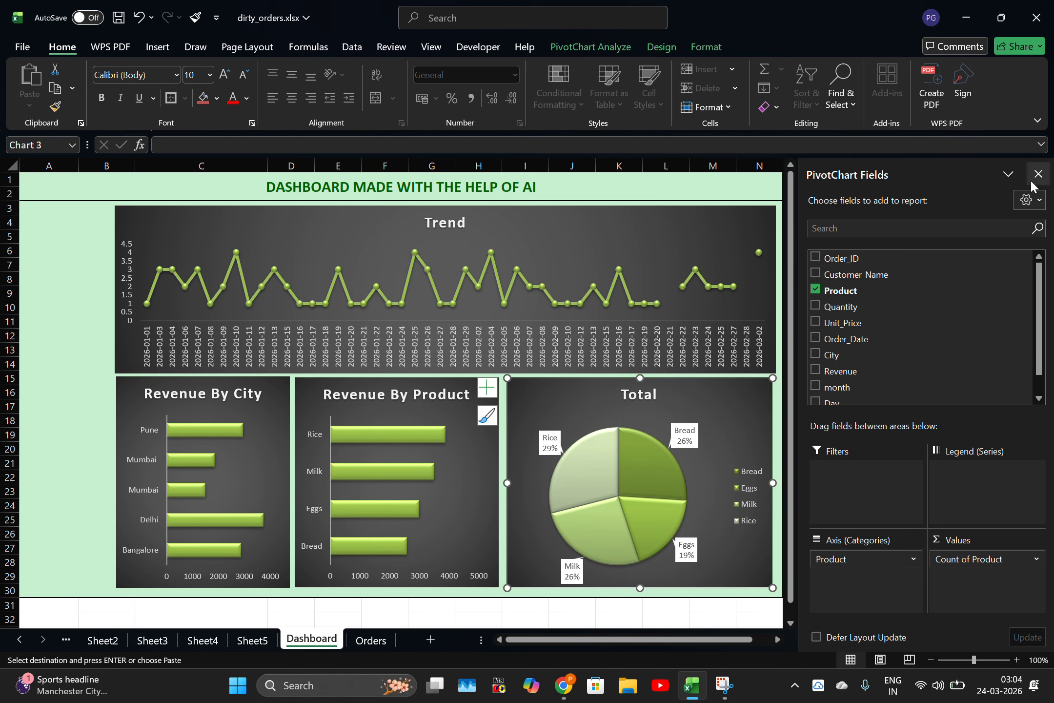
{"action": "left_click", "coordinate": [1038, 173]}
{"action": "left_click_drag", "start_coordinate": [736, 400], "coordinate": [1028, 306]}
{"action": "left_click", "coordinate": [550, 407]}
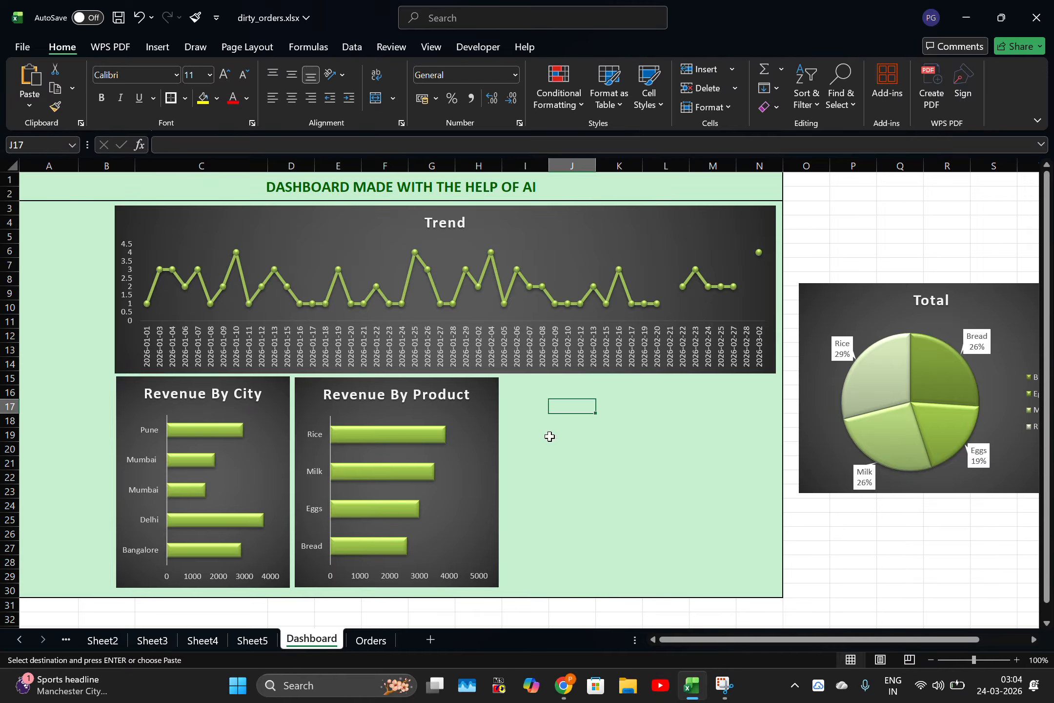
{"action": "key", "text": "Return"}
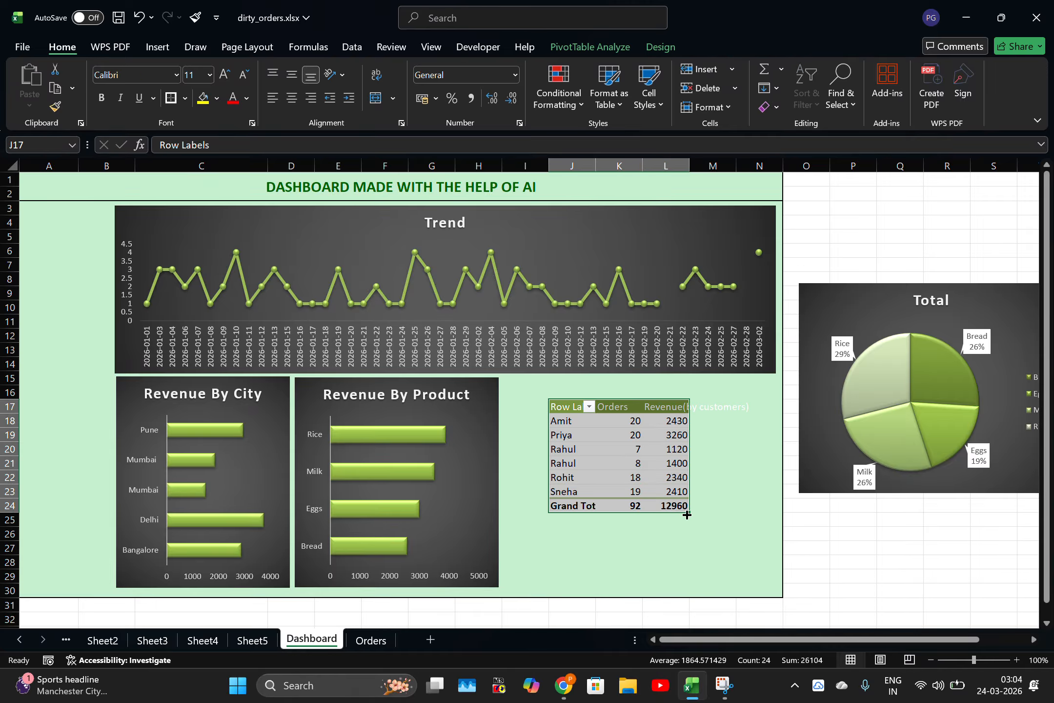
Step: Try to stretch the pasted PivotTable, undo that, and widen columns J, K and L to fit its headings
{"action": "left_click_drag", "start_coordinate": [687, 515], "coordinate": [741, 588]}
{"action": "key", "text": "ctrl+z"}
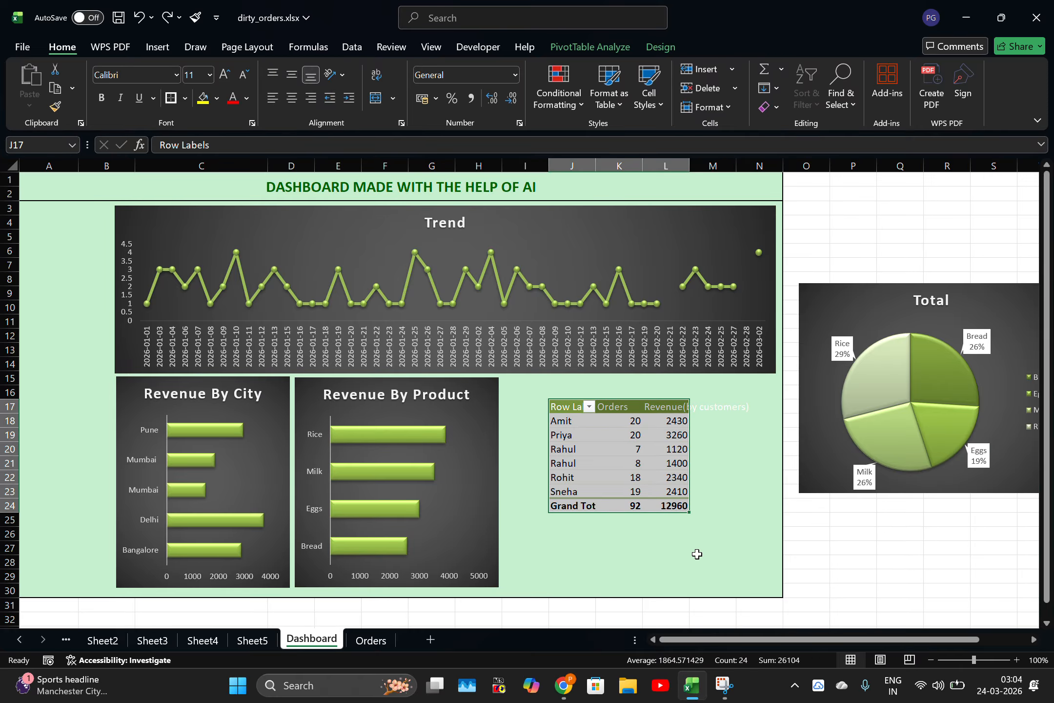
{"action": "left_click", "coordinate": [656, 421]}
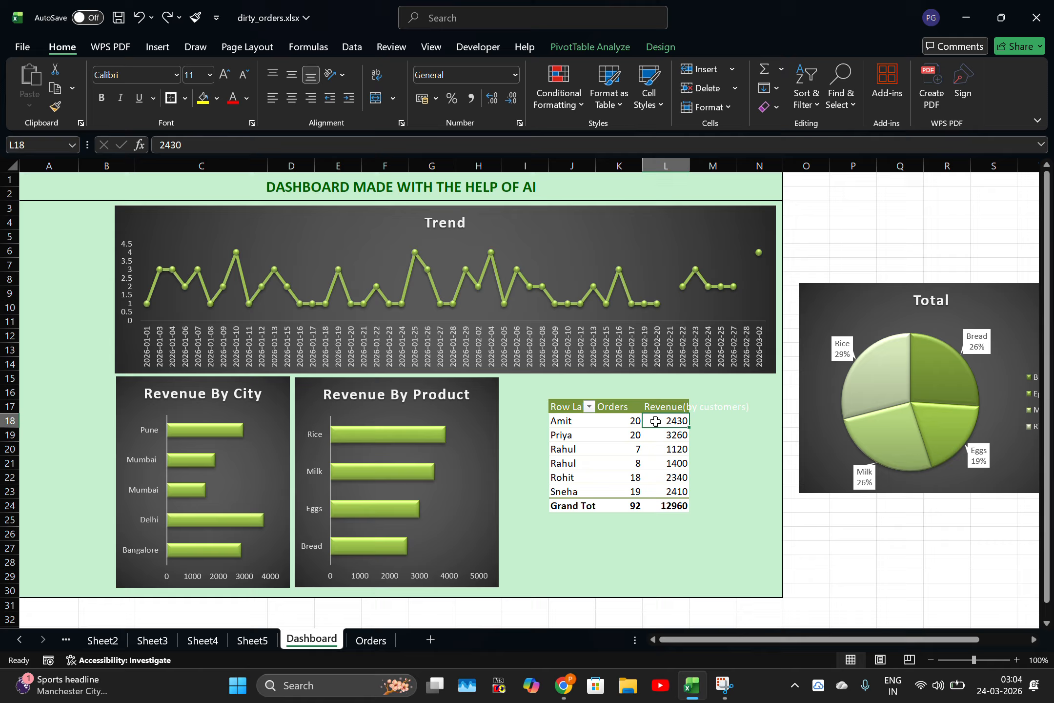
{"action": "left_click", "coordinate": [607, 399]}
{"action": "left_click_drag", "start_coordinate": [594, 168], "coordinate": [719, 170]}
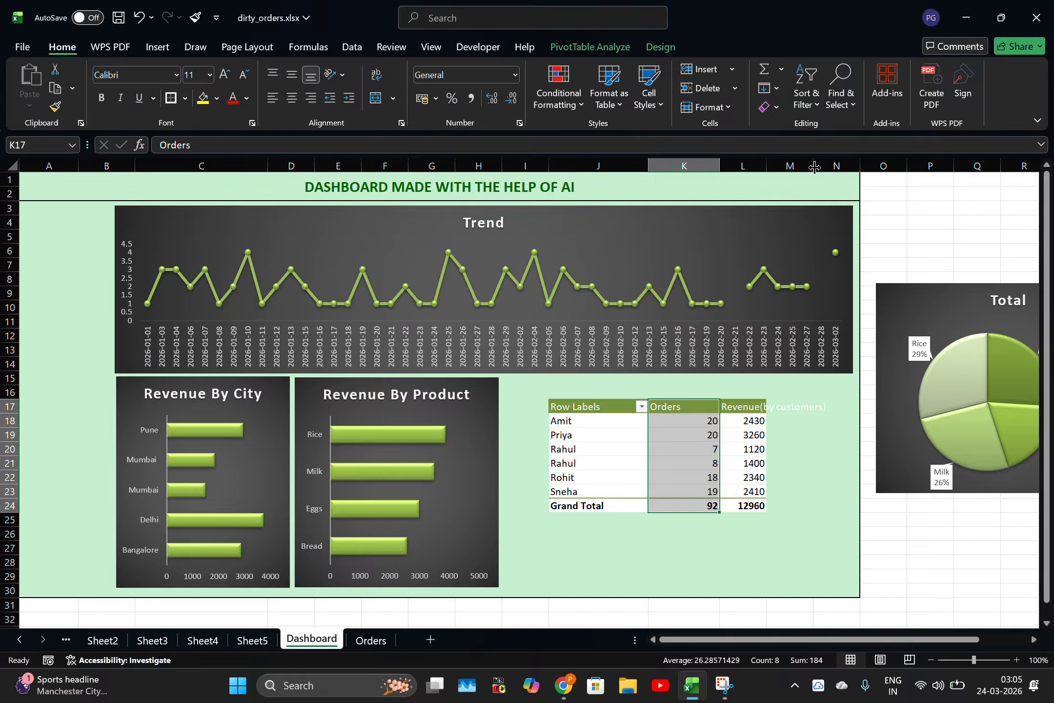
{"action": "left_click_drag", "start_coordinate": [813, 166], "coordinate": [782, 171]}
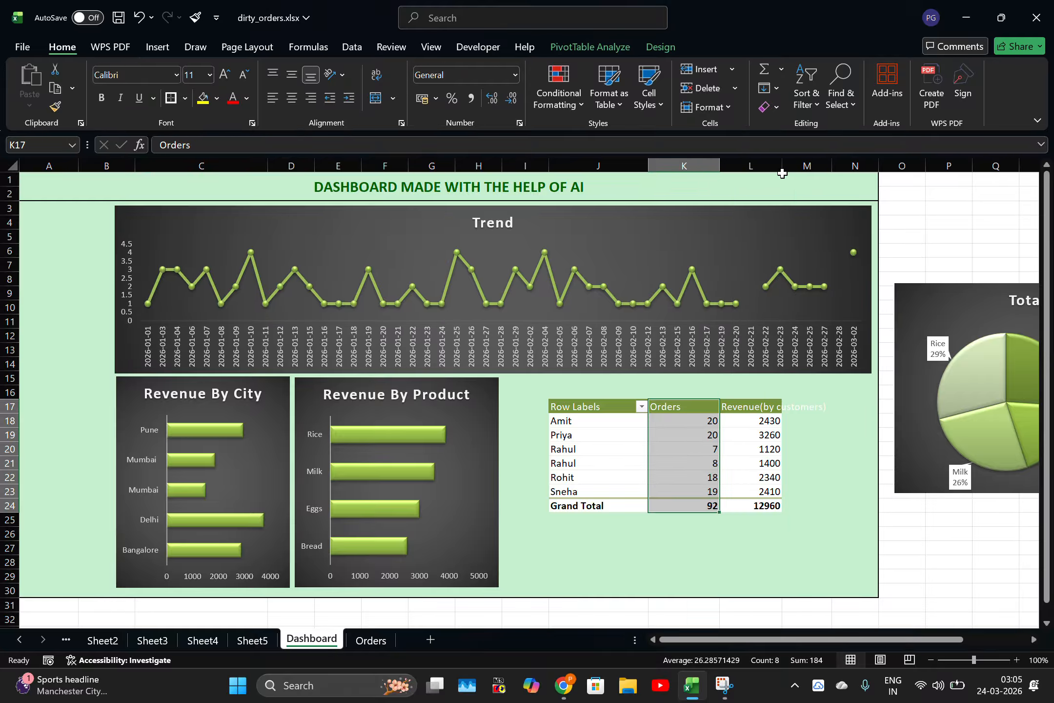
{"action": "left_click", "coordinate": [762, 408]}
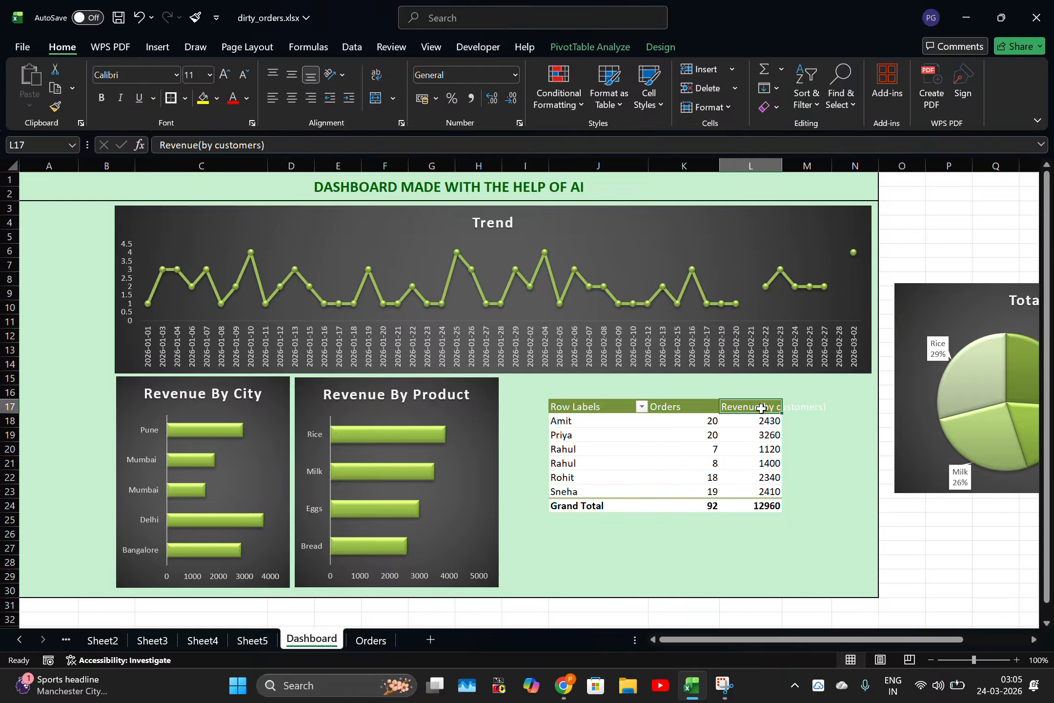
{"action": "left_click_drag", "start_coordinate": [784, 160], "coordinate": [834, 168]}
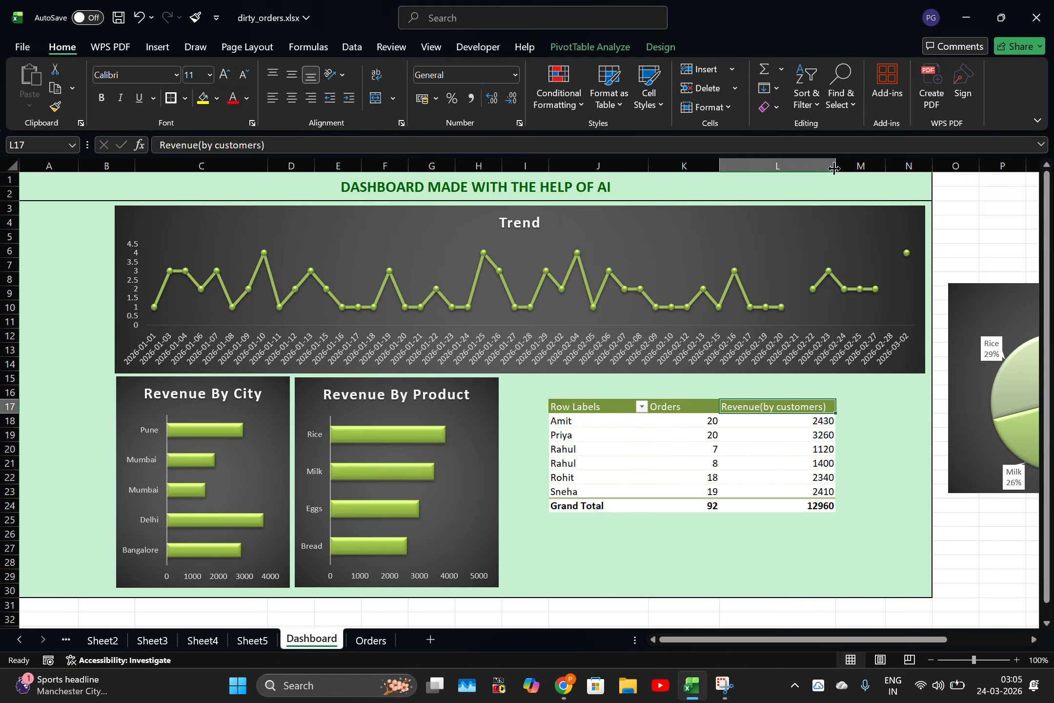
Step: Try to move the customer PivotTable from J17 to K16
{"action": "left_click", "coordinate": [571, 406]}
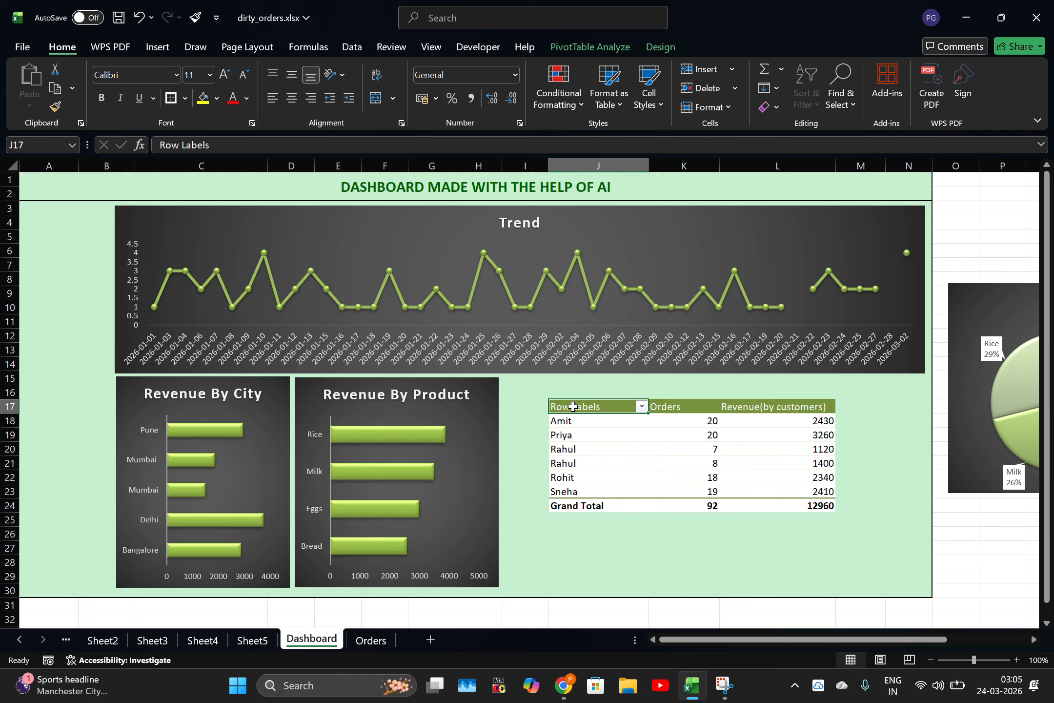
{"action": "left_click_drag", "start_coordinate": [597, 407], "coordinate": [757, 513]}
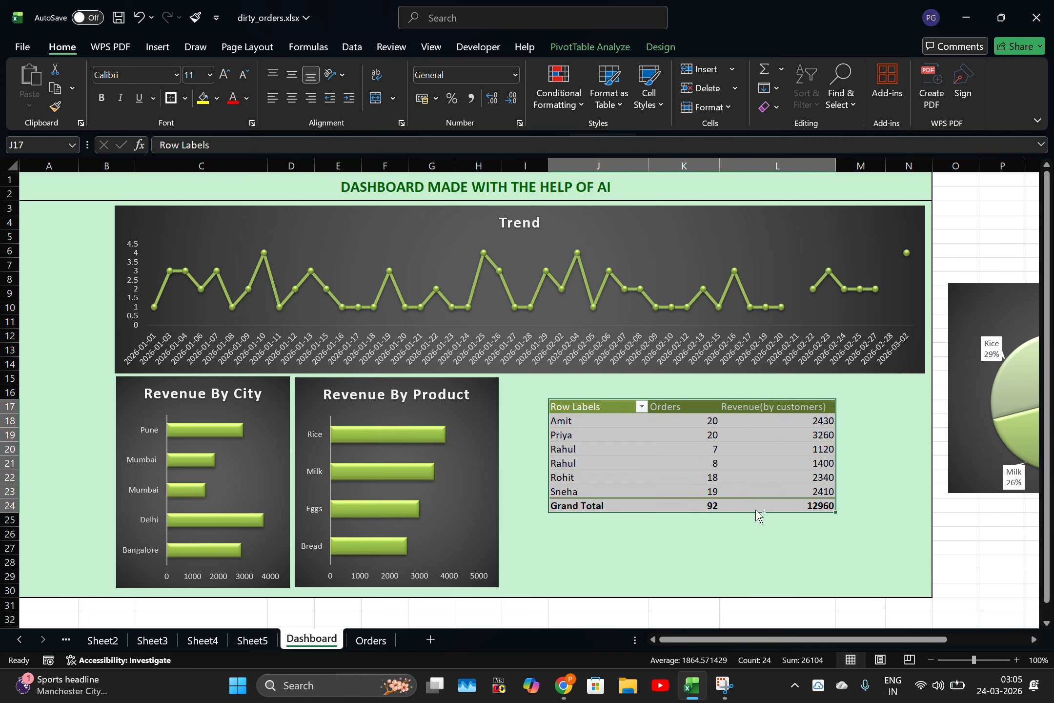
{"action": "key", "text": "ctrl+c"}
{"action": "left_click", "coordinate": [654, 390]}
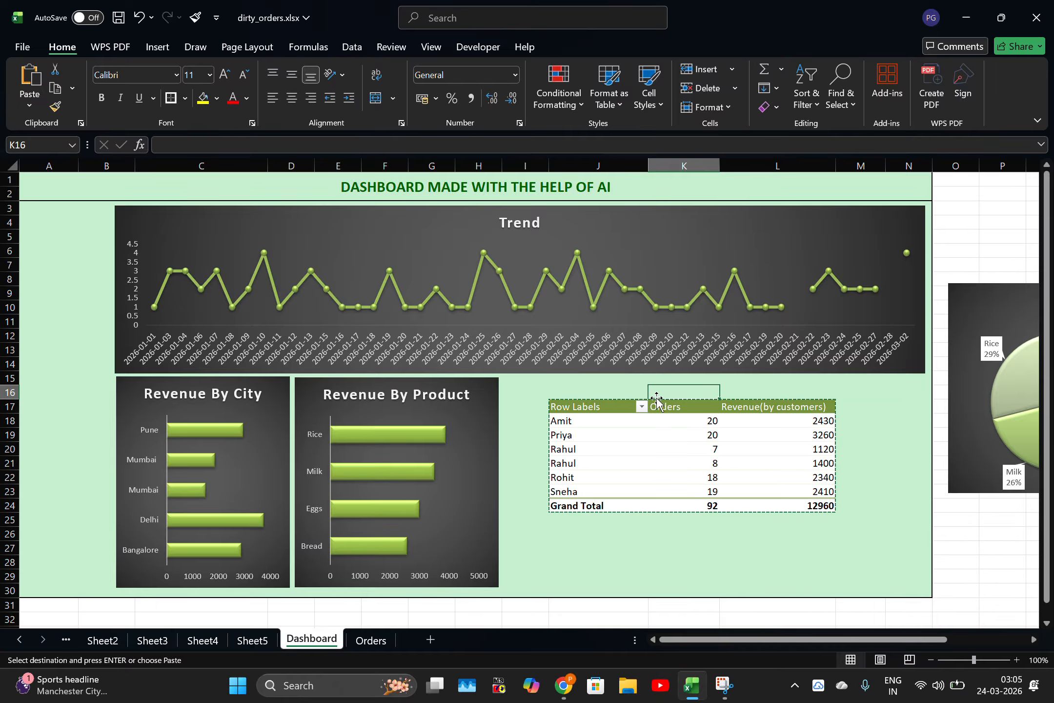
{"action": "key", "text": "Return"}
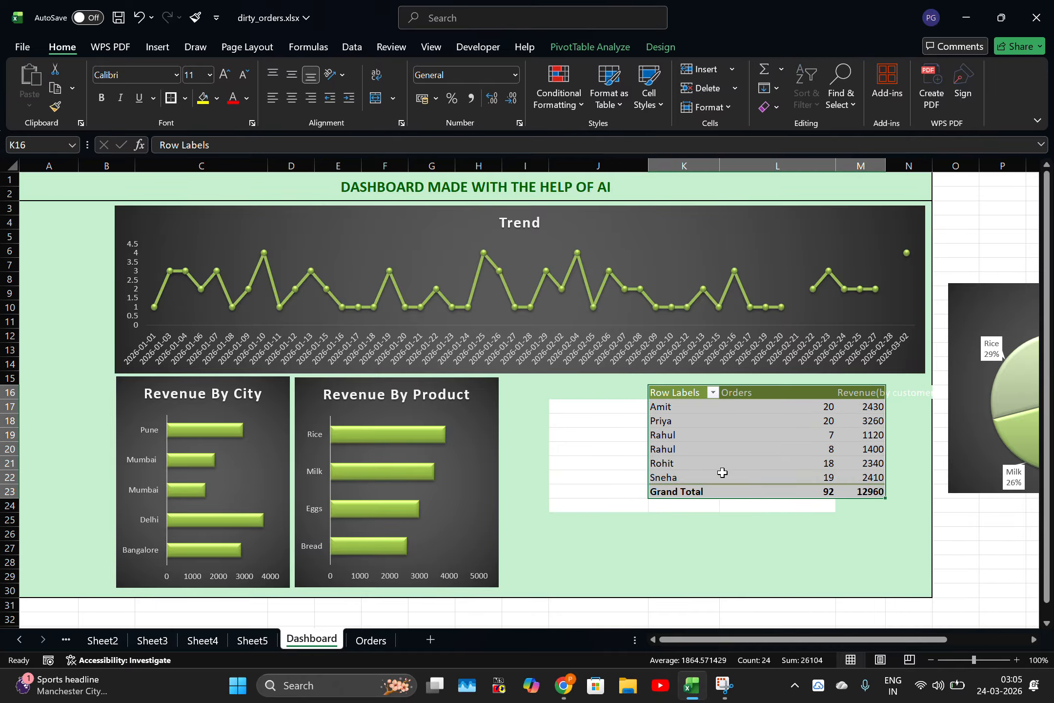
{"action": "key", "text": "ctrl+z"}
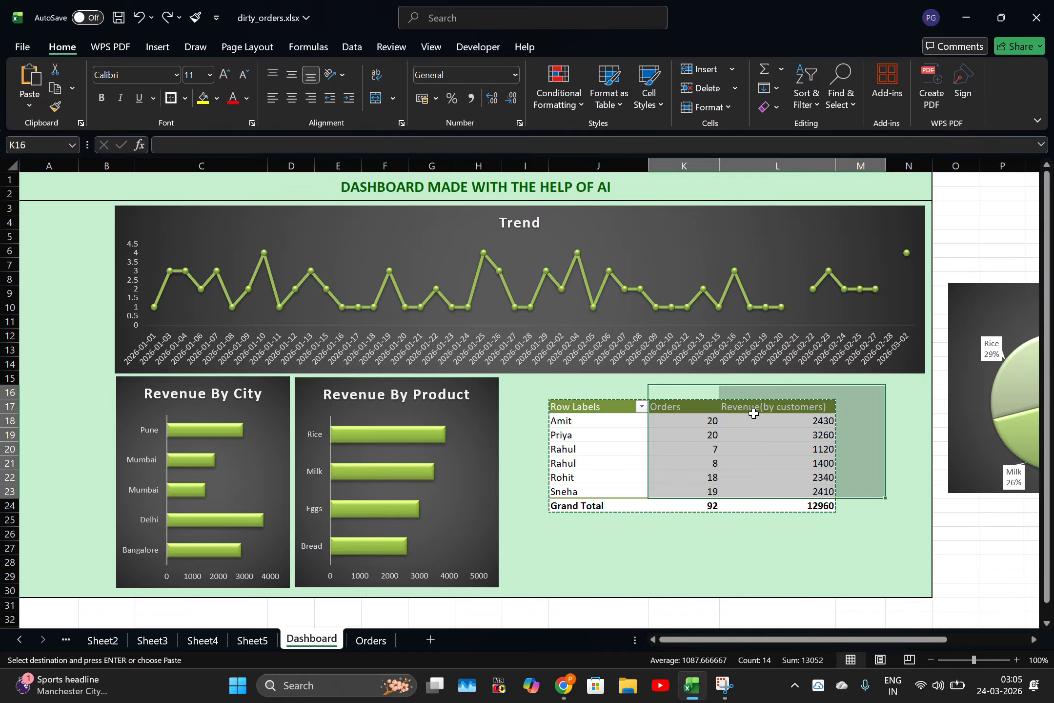
{"action": "key", "text": "Return"}
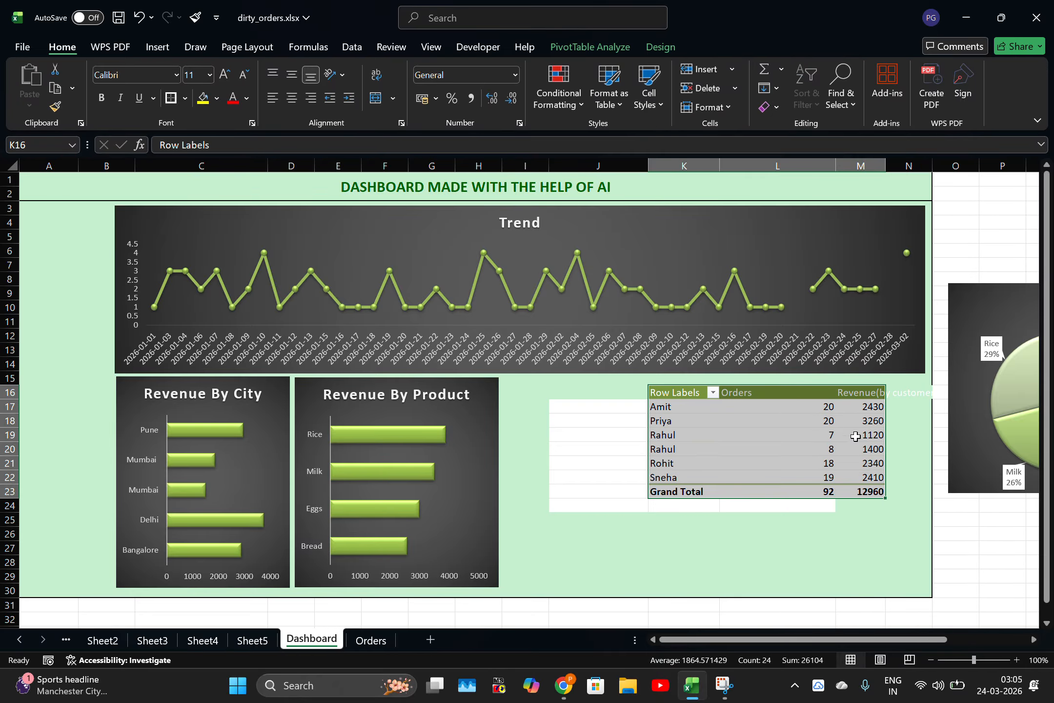
Step: Undo the PivotTable's move to K16, the column widening and the paste at J17
{"action": "left_click", "coordinate": [830, 522]}
{"action": "left_click", "coordinate": [613, 444]}
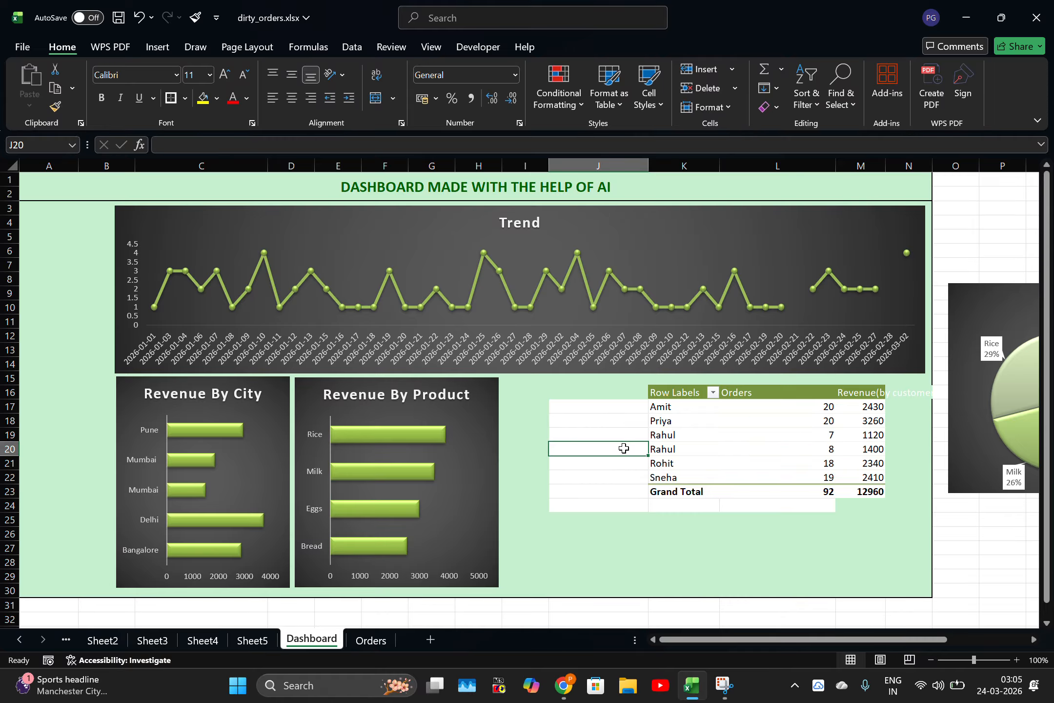
{"action": "key", "text": "ctrl+z"}
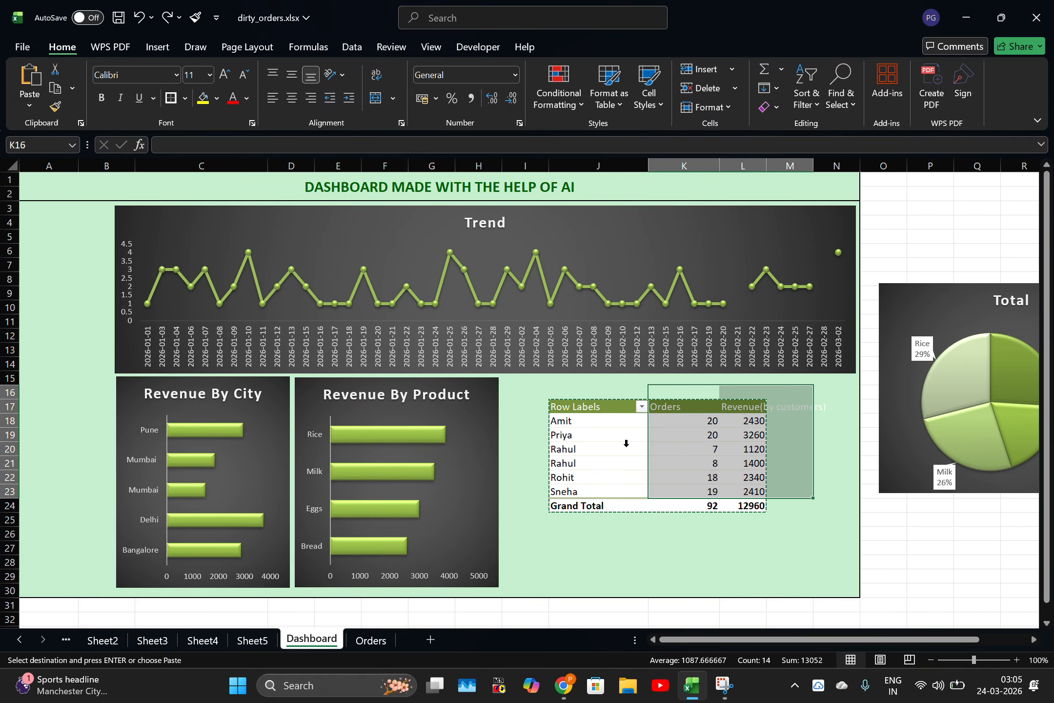
{"action": "key", "text": "ctrl+z"}
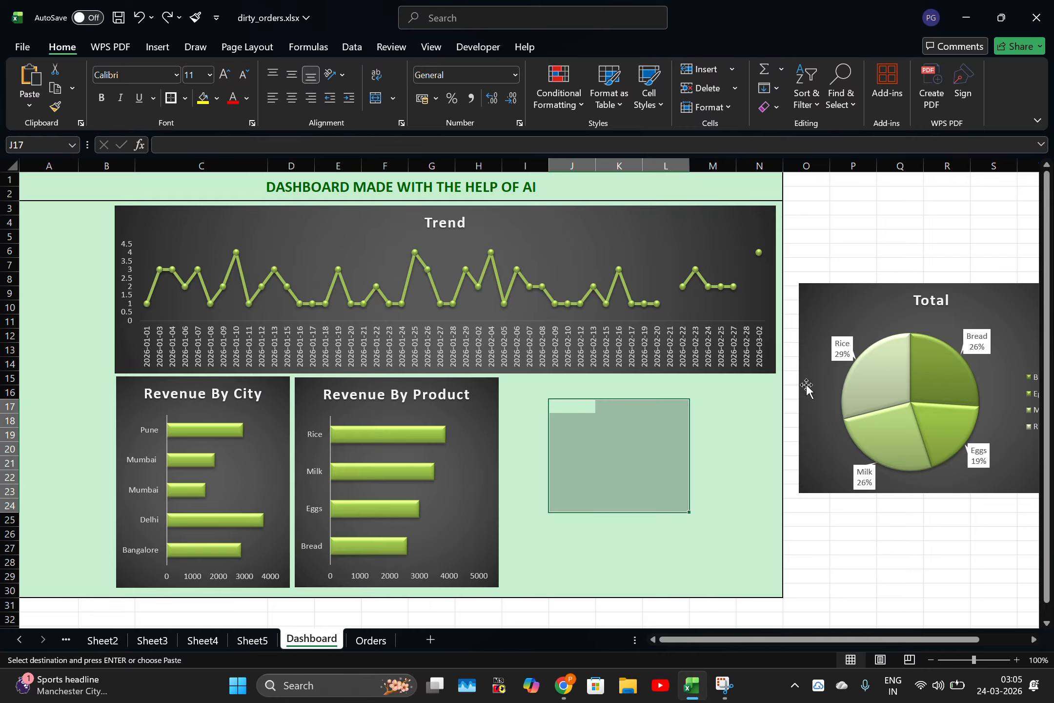
Step: Paste the customer PivotTable at L16 and widen column N to fit its revenue heading
{"action": "left_click", "coordinate": [749, 392]}
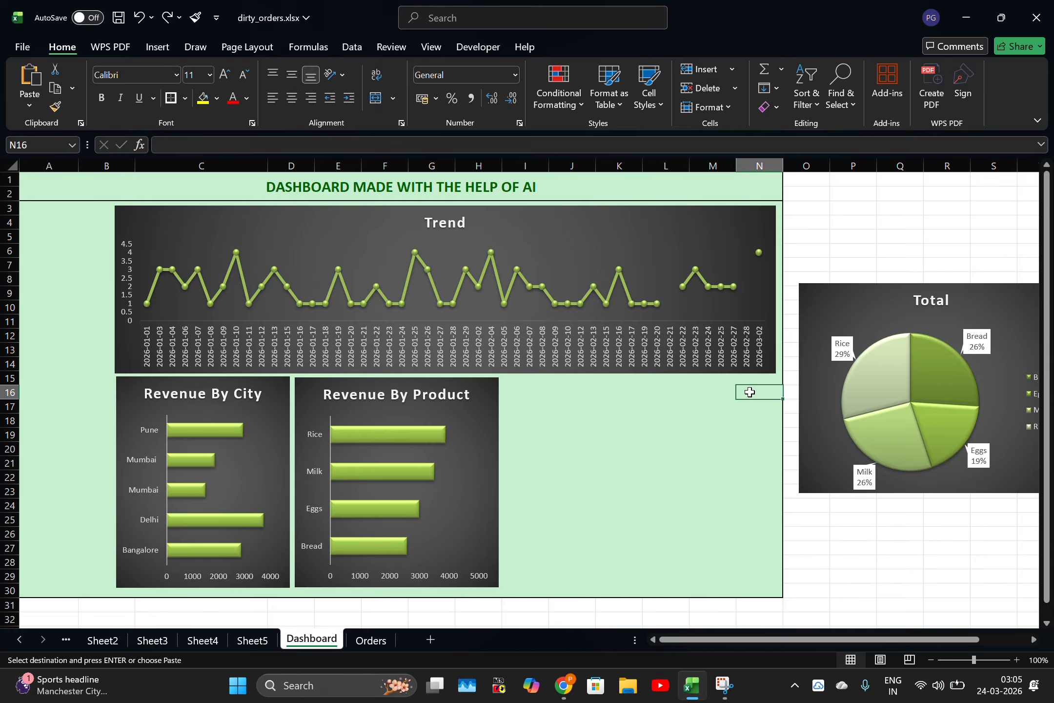
{"action": "left_click", "coordinate": [662, 389]}
{"action": "key", "text": "Return"}
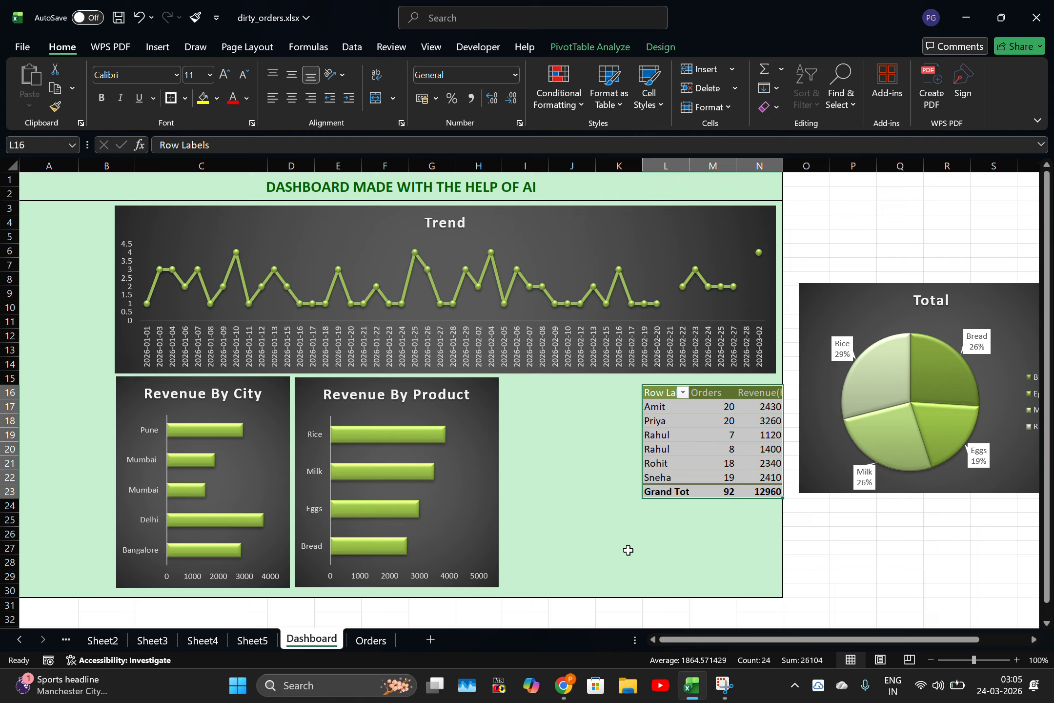
{"action": "left_click_drag", "start_coordinate": [787, 161], "coordinate": [860, 170]}
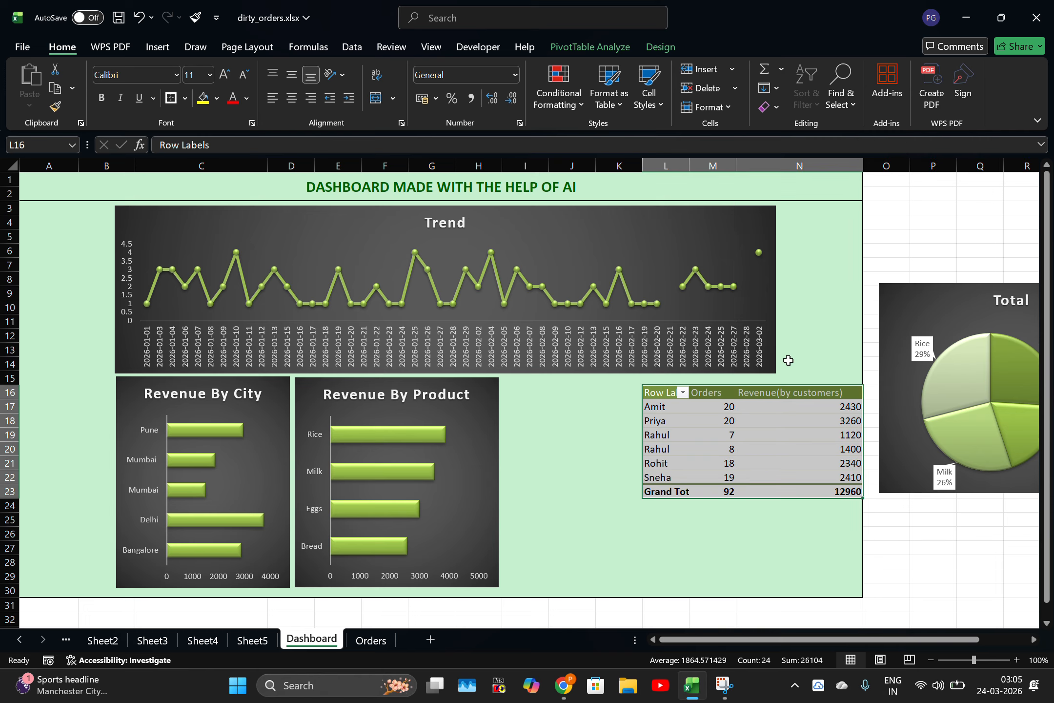
Step: Select the whole customer PivotTable in L16:N23 and delete it
{"action": "left_click", "coordinate": [824, 394]}
{"action": "left_click", "coordinate": [652, 445]}
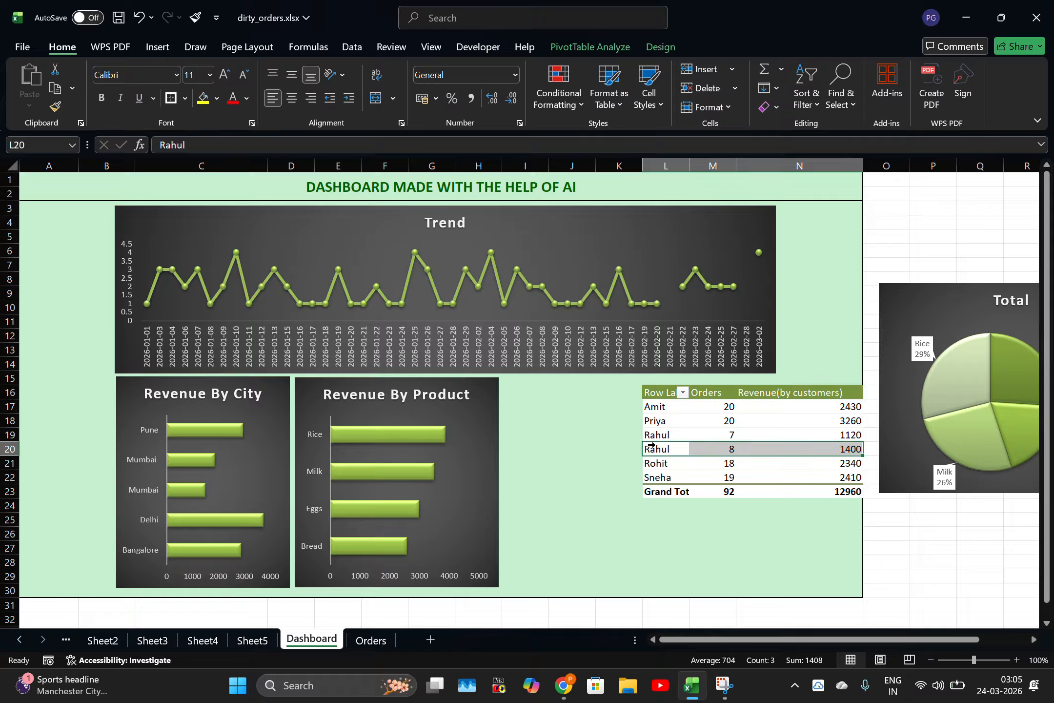
{"action": "left_click", "coordinate": [672, 392]}
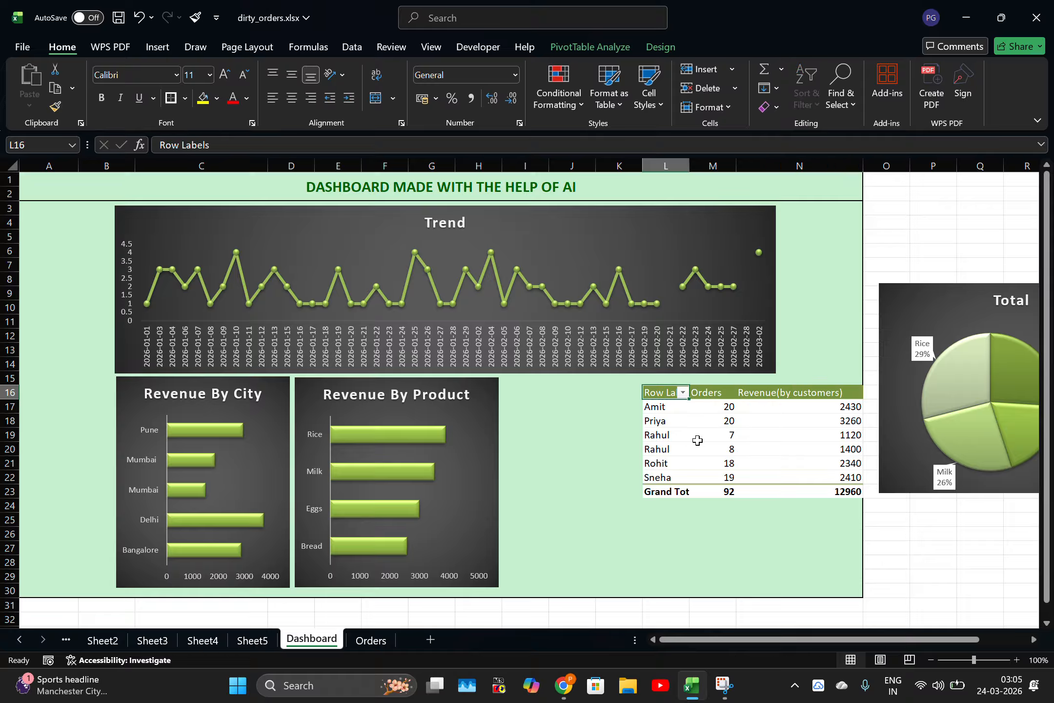
{"action": "left_click_drag", "start_coordinate": [667, 391], "coordinate": [794, 490]}
{"action": "key", "text": "Delete"}
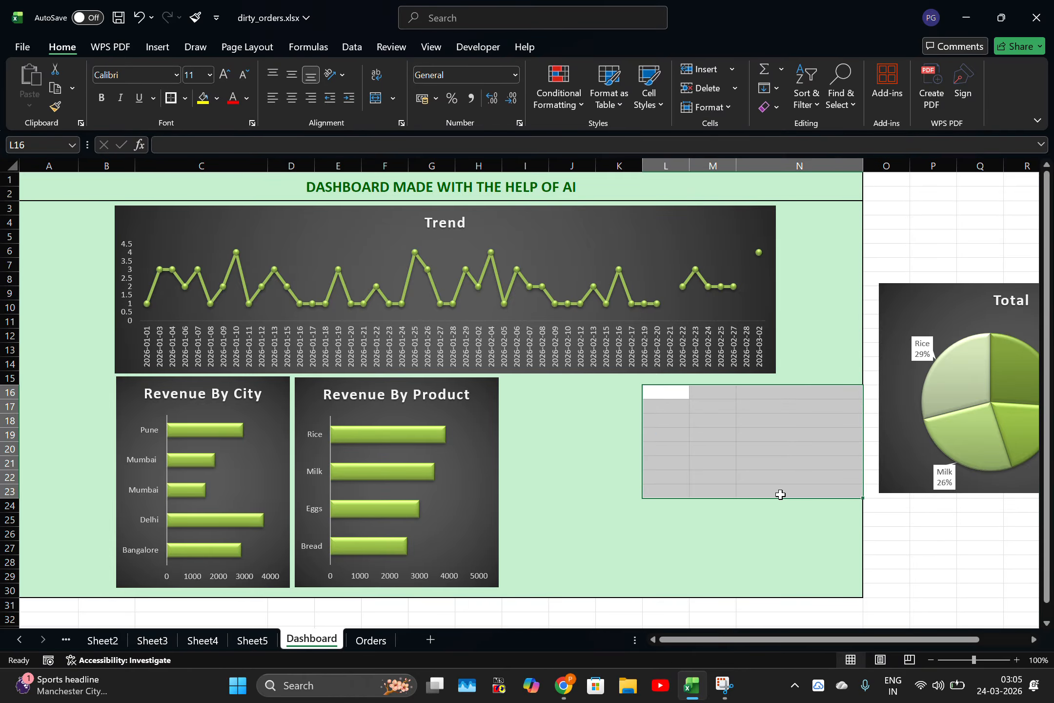
Step: Undo the PivotTable deletion, the column N widening, the paste at L16 and the Total chart's move
{"action": "key", "text": "ctrl+z"}
{"action": "key", "text": "ctrl+z"}
{"action": "key", "text": "ctrl+z"}
{"action": "key", "text": "ctrl+z"}
{"action": "key", "text": "ctrl+z"}
{"action": "key", "text": "ctrl+z"}
{"action": "key", "text": "ctrl+z"}
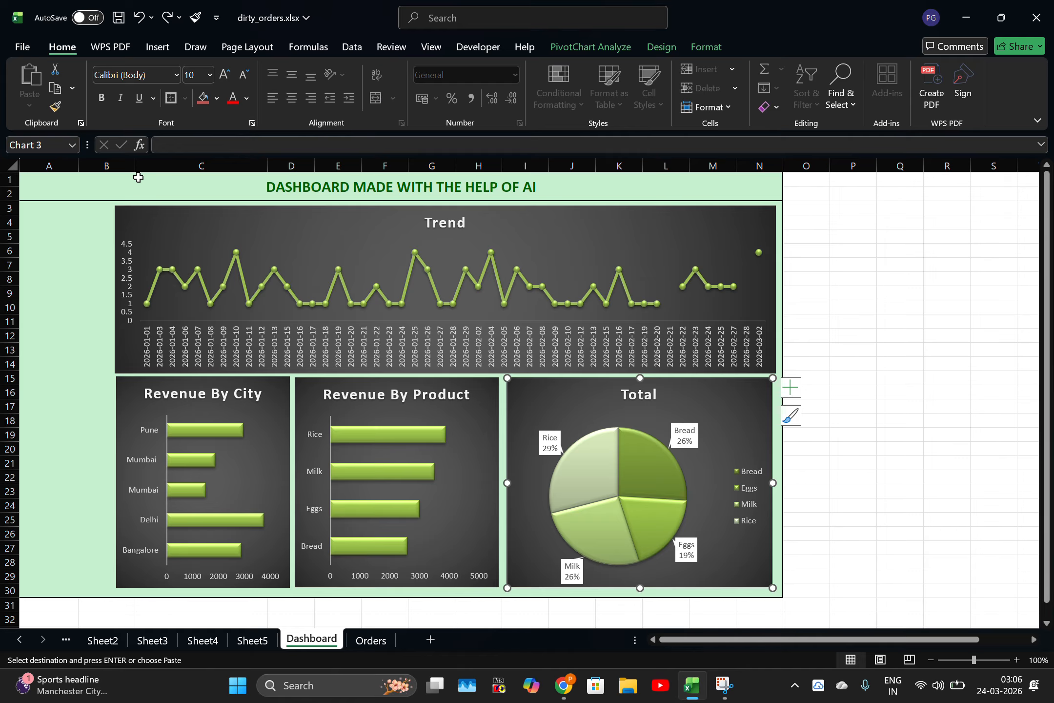
Step: Widen columns A and B to leave an empty strip of sheet beside the charts
{"action": "left_click_drag", "start_coordinate": [78, 165], "coordinate": [198, 166]}
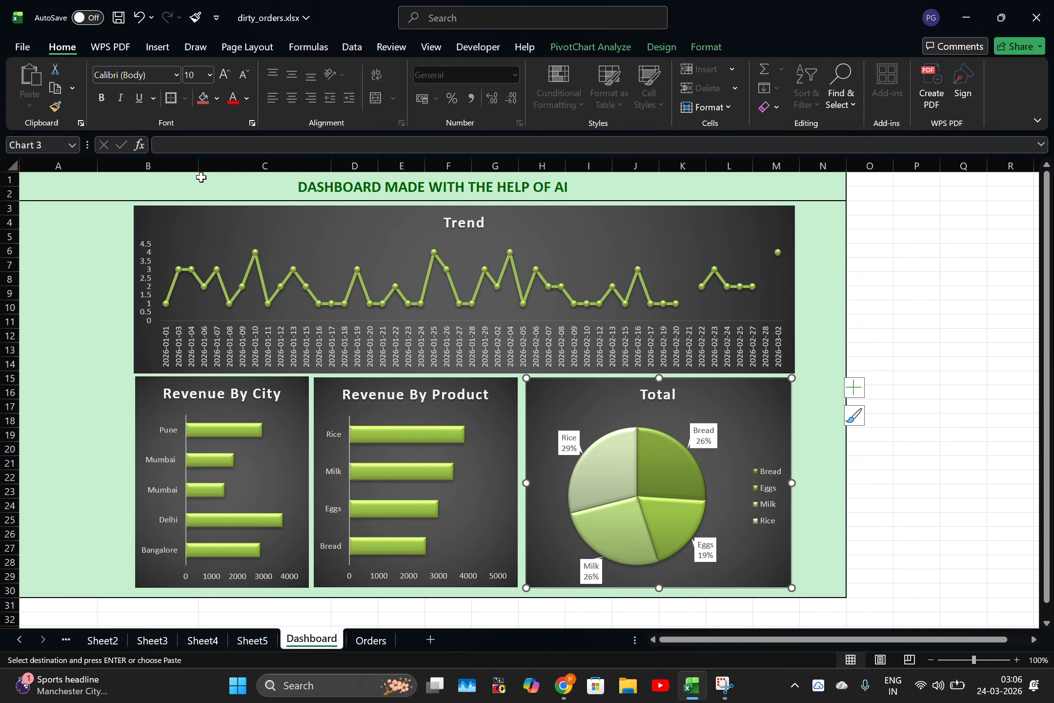
{"action": "left_click_drag", "start_coordinate": [97, 175], "coordinate": [139, 180]}
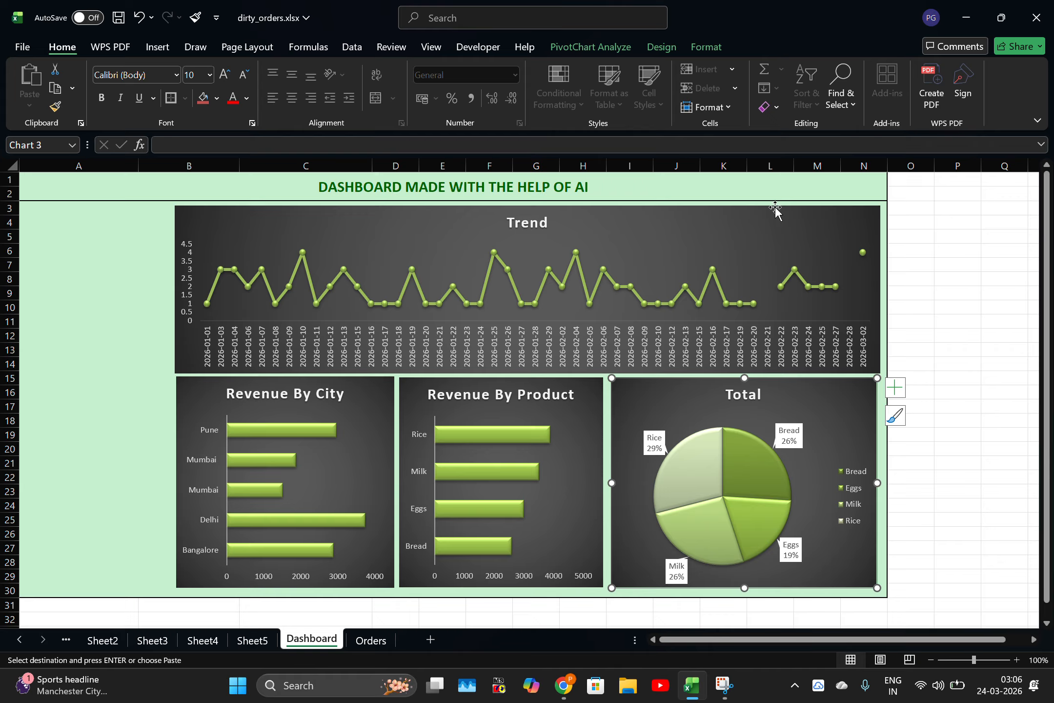
{"action": "left_click", "coordinate": [946, 236]}
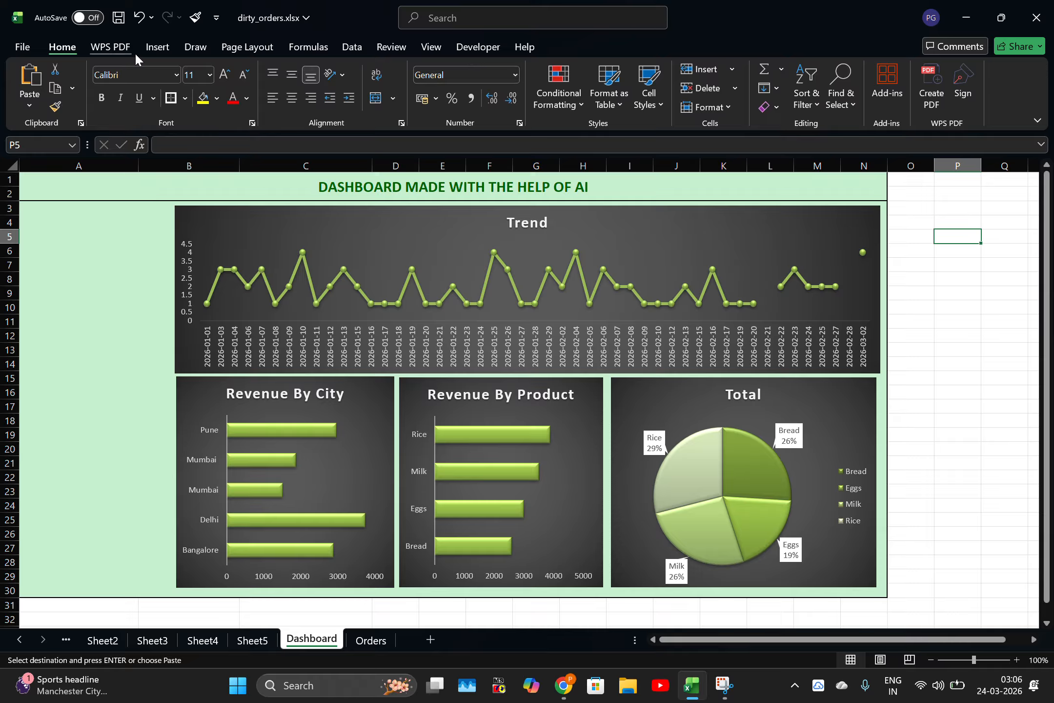
{"action": "left_click", "coordinate": [157, 47]}
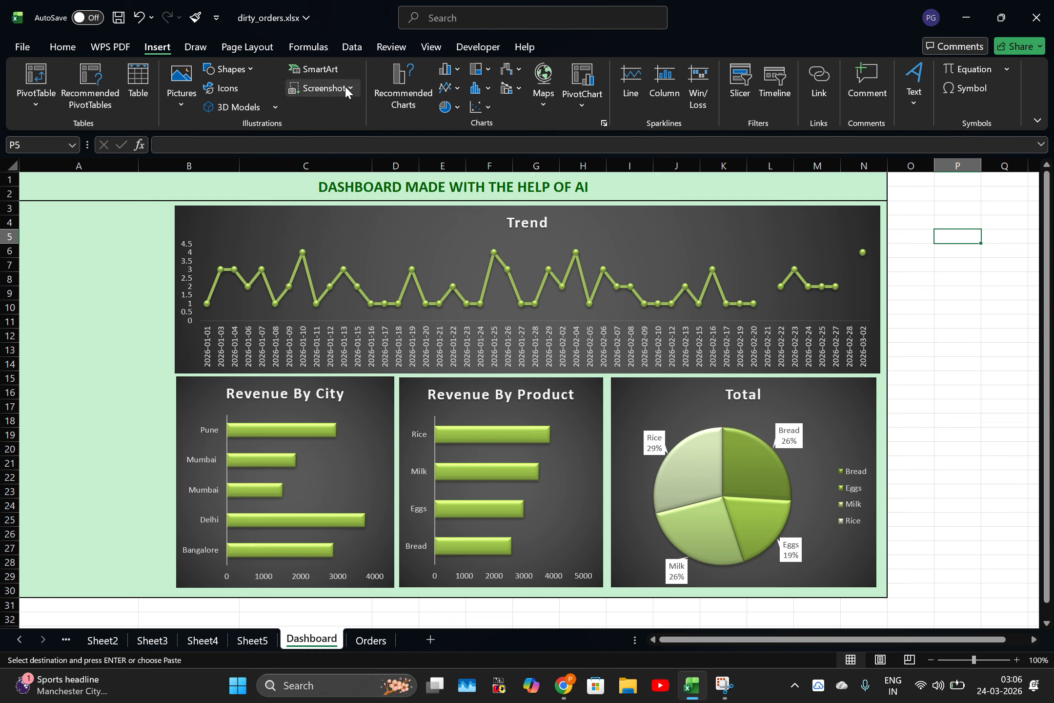
{"action": "left_click", "coordinate": [741, 93]}
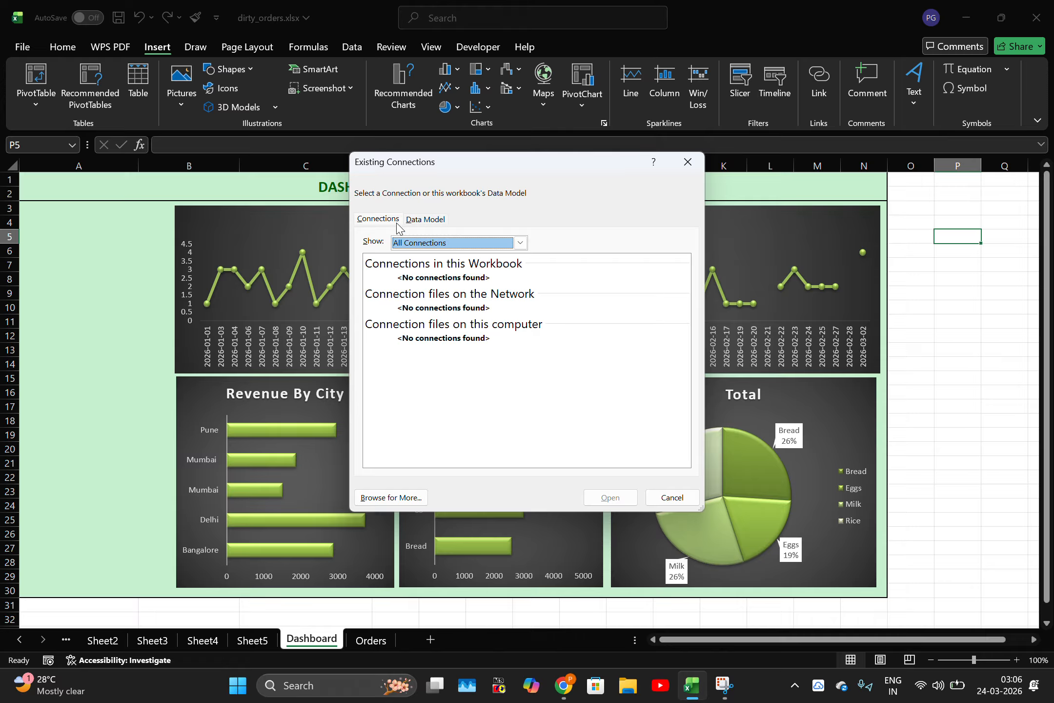
{"action": "left_click", "coordinate": [520, 242]}
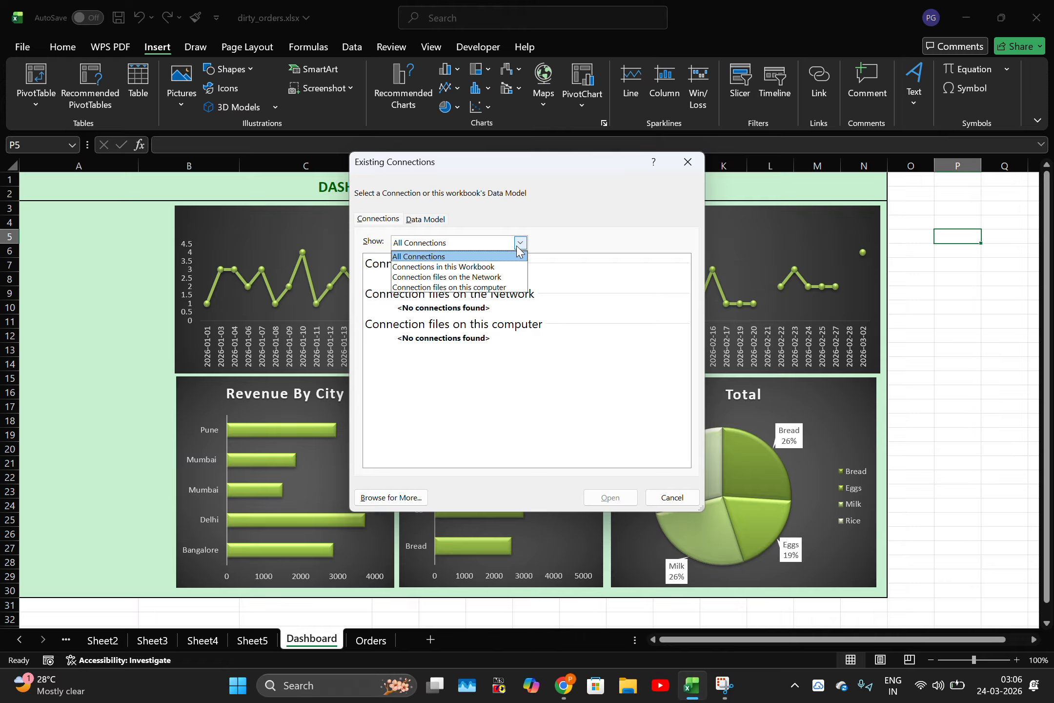
{"action": "left_click", "coordinate": [484, 267]}
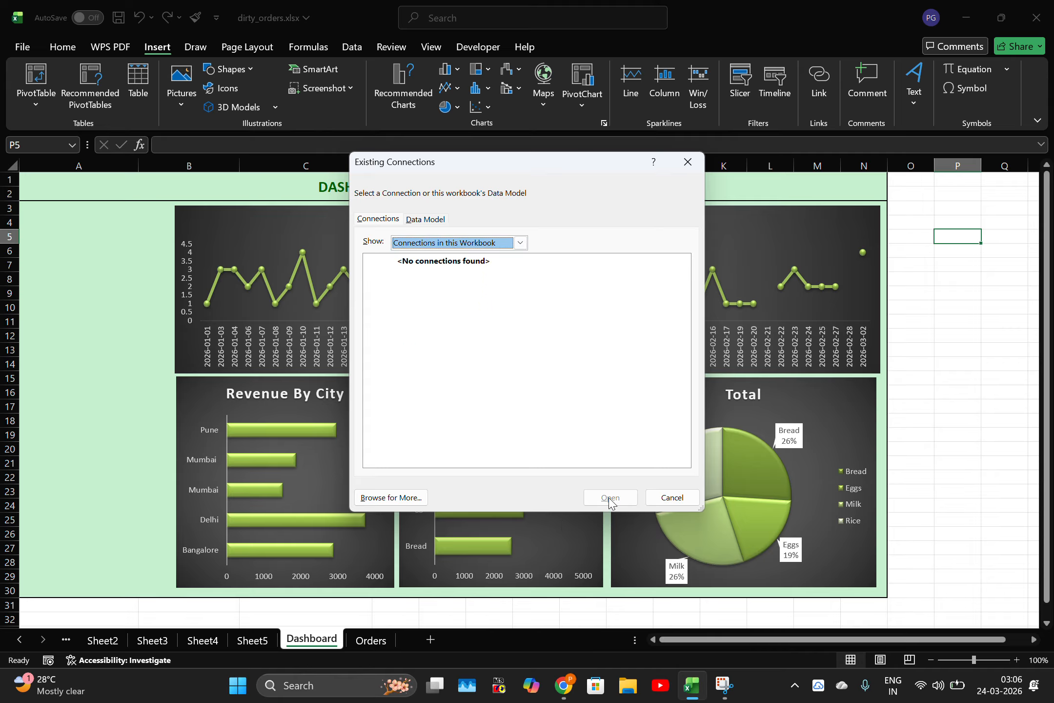
{"action": "left_click", "coordinate": [429, 219]}
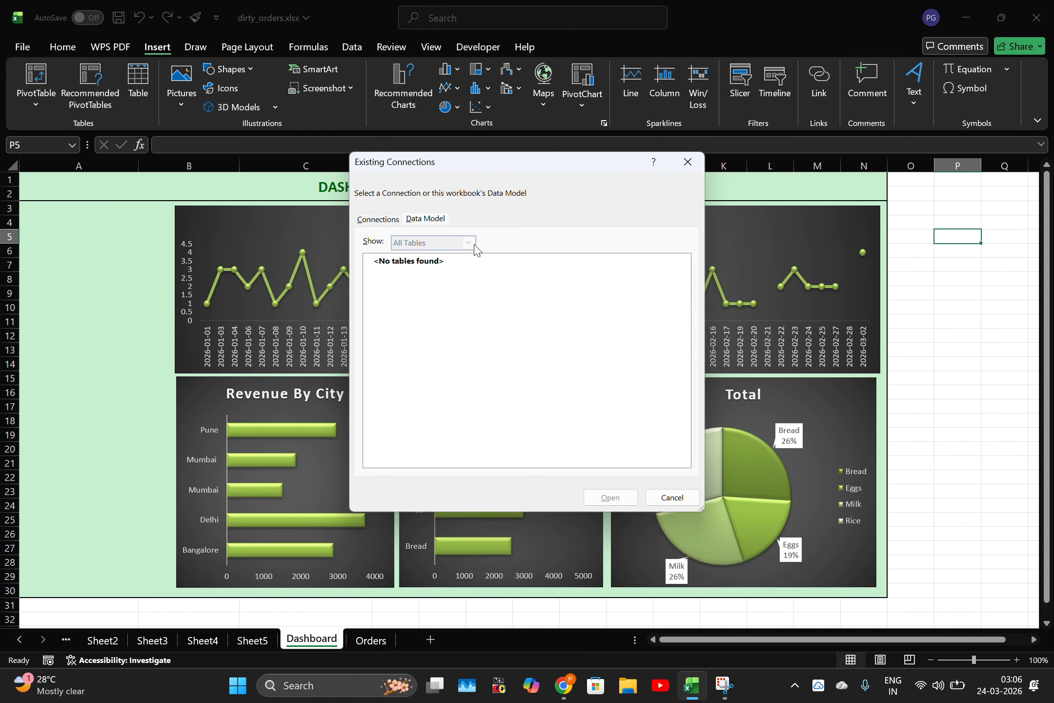
{"action": "left_click", "coordinate": [673, 497]}
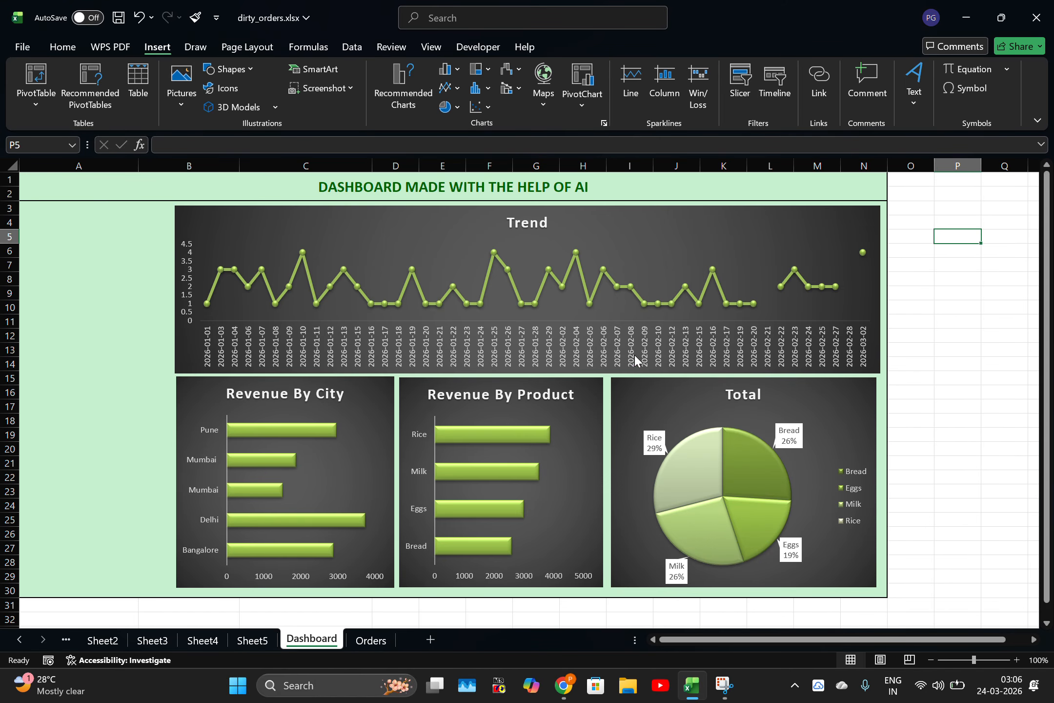
{"action": "left_click", "coordinate": [130, 238]}
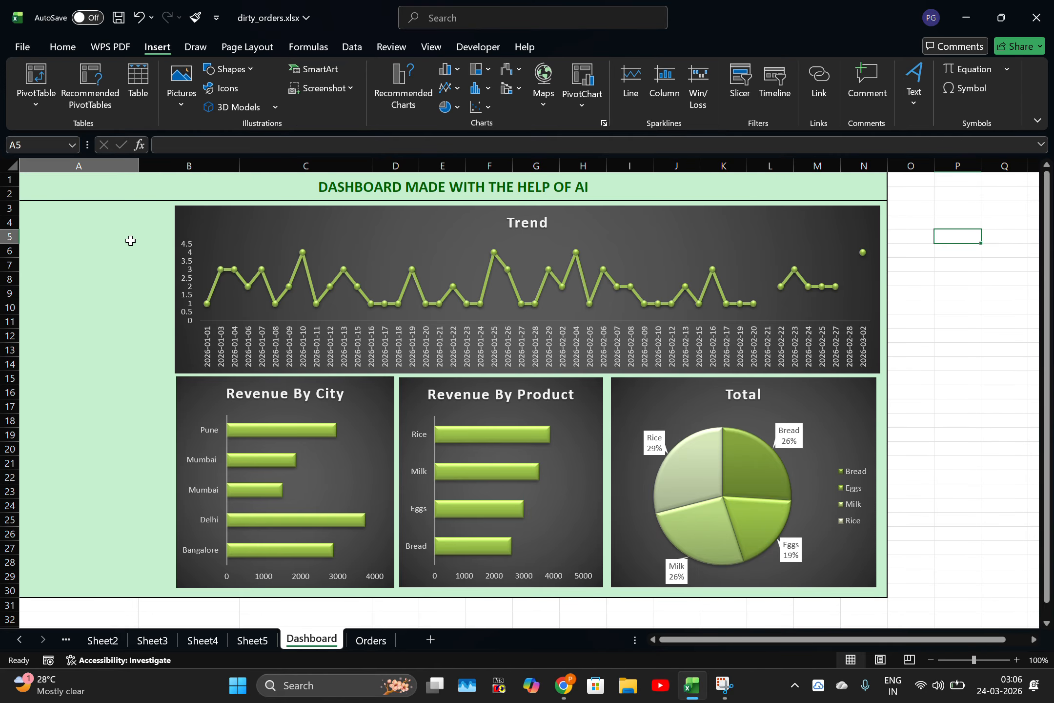
{"action": "left_click", "coordinate": [490, 53]}
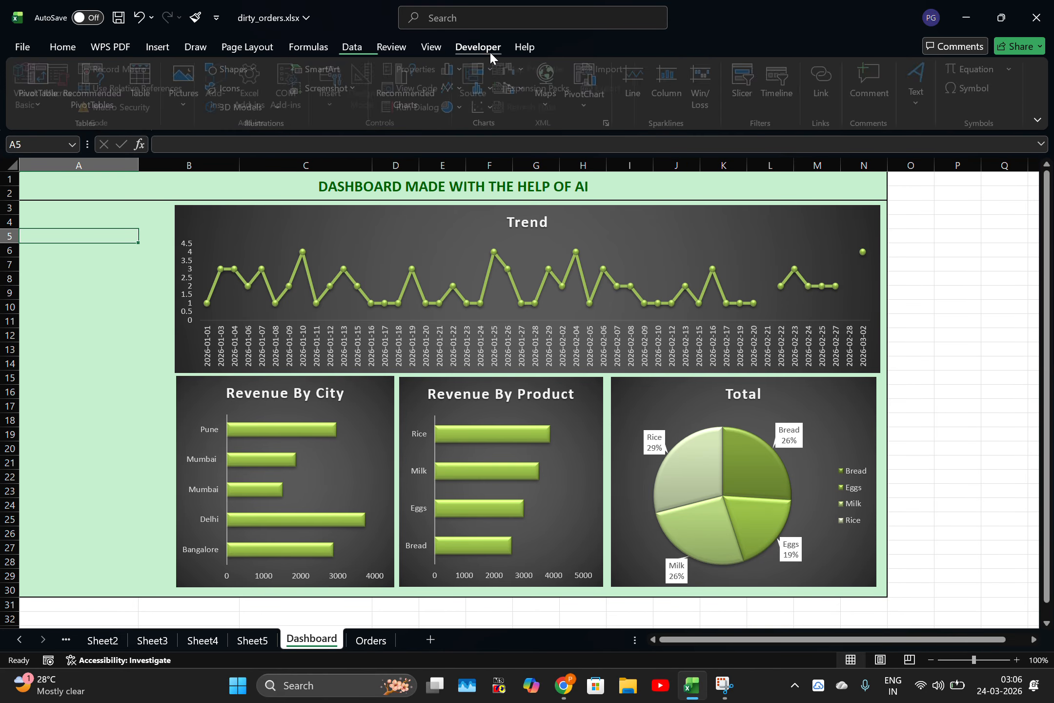
{"action": "left_click", "coordinate": [429, 52]}
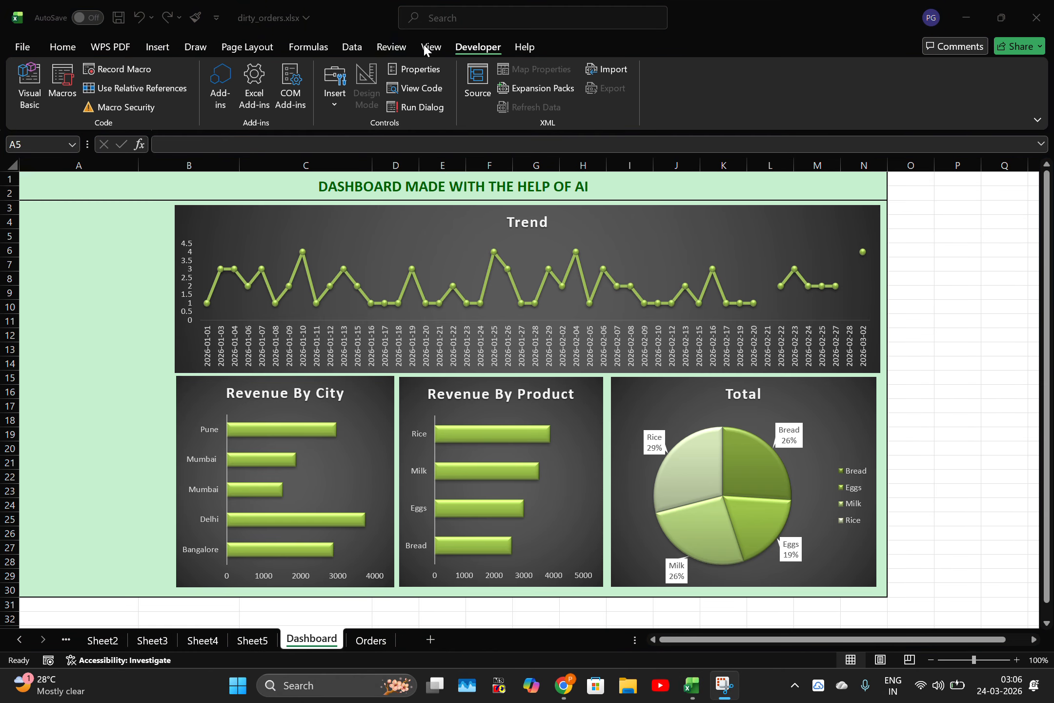
Step: Insert a month slicer from the Trend chart, place it beside that chart over column A and shorten it to about 3.92 cm
{"action": "left_click", "coordinate": [156, 52]}
{"action": "left_click", "coordinate": [253, 233]}
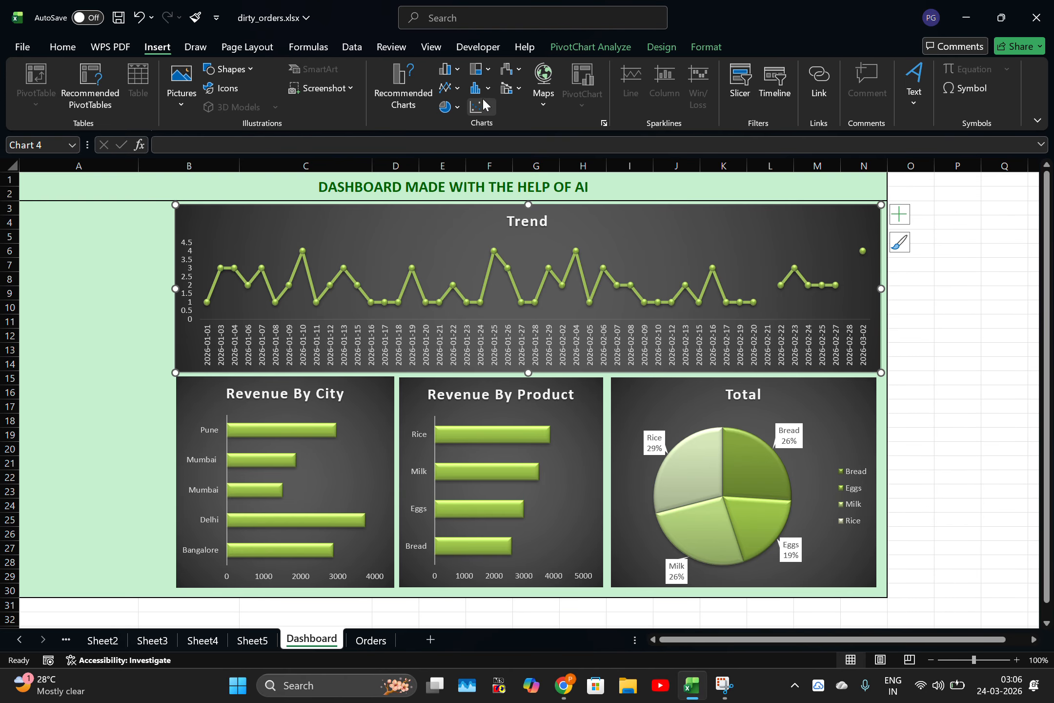
{"action": "left_click", "coordinate": [735, 93]}
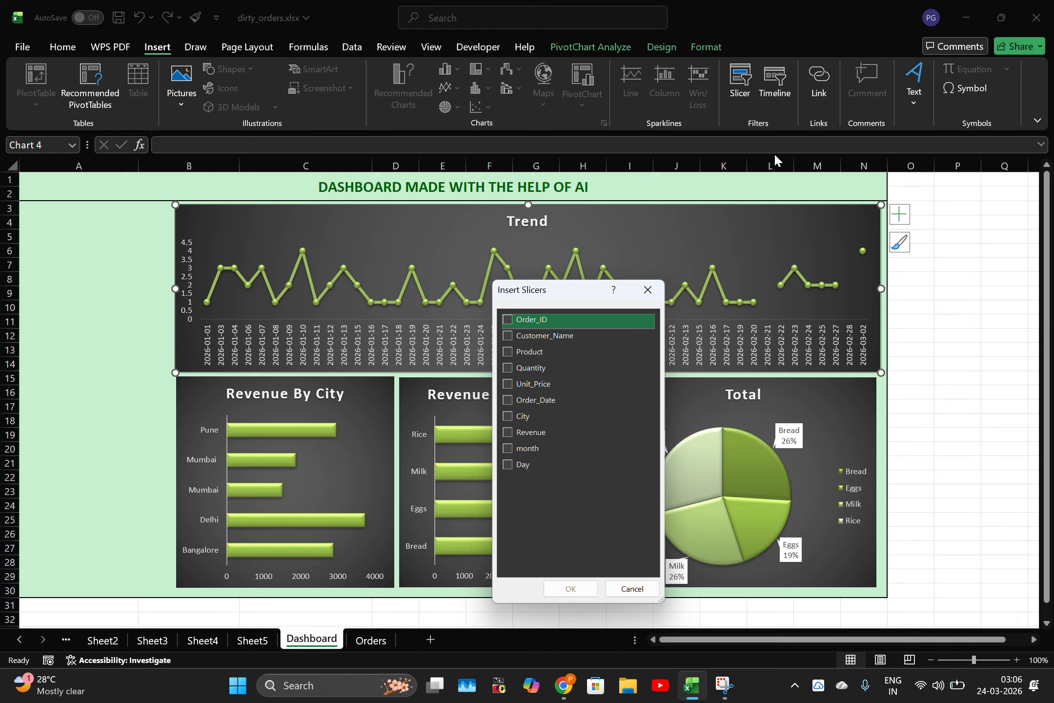
{"action": "left_click", "coordinate": [507, 449]}
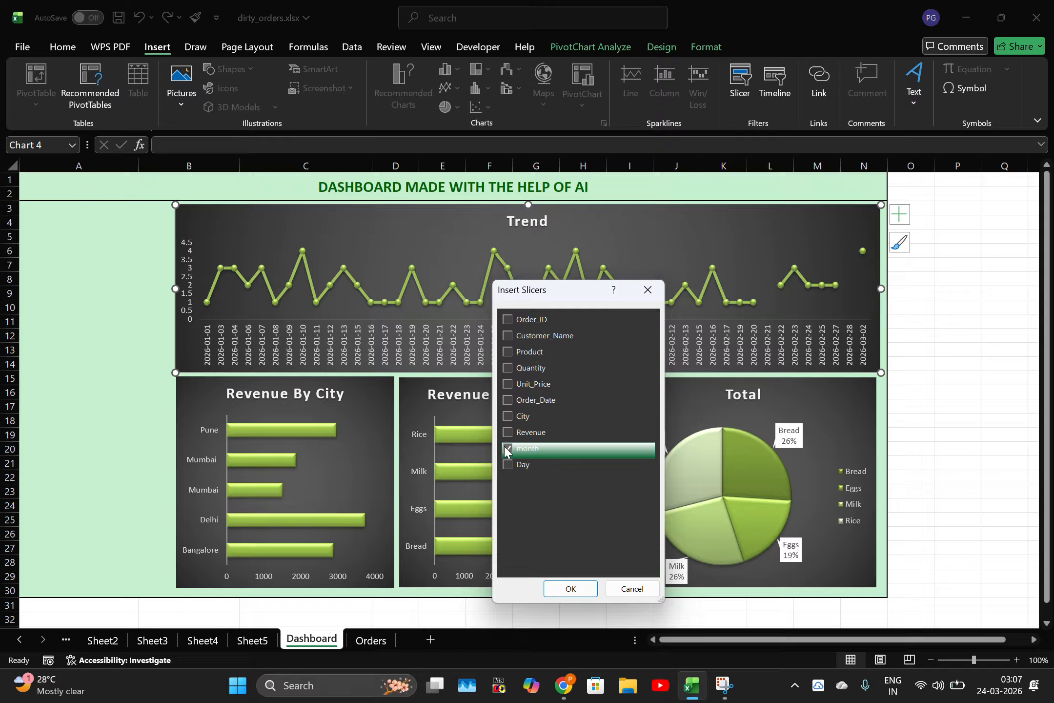
{"action": "left_click", "coordinate": [567, 592]}
{"action": "left_click_drag", "start_coordinate": [550, 438], "coordinate": [101, 339]}
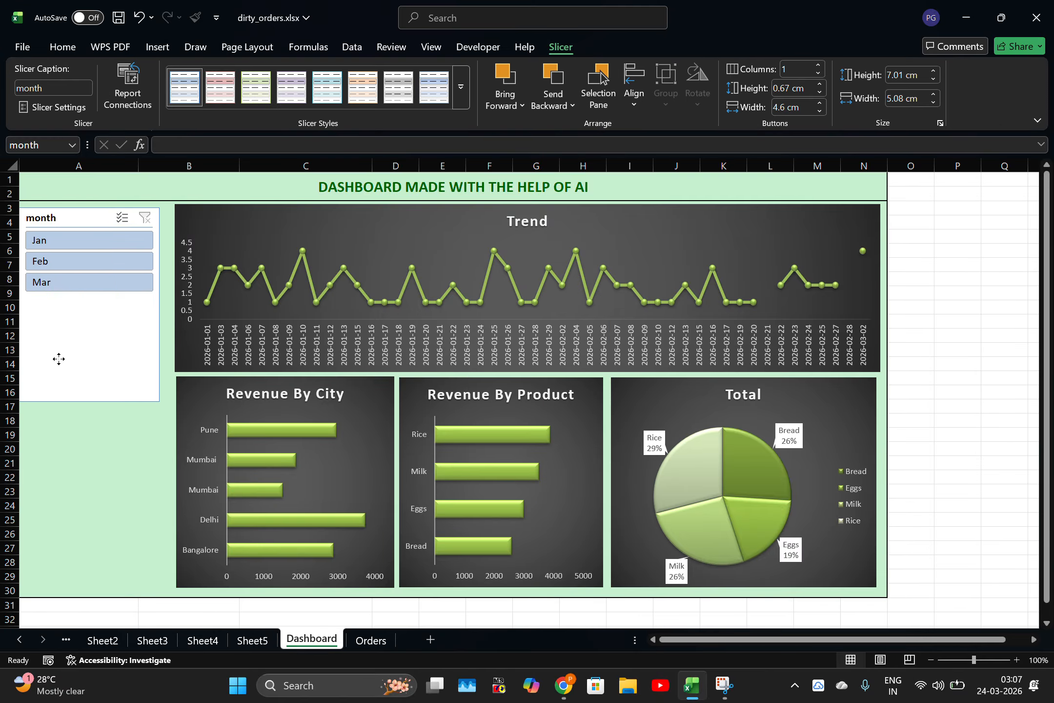
{"action": "left_click_drag", "start_coordinate": [59, 358], "coordinate": [120, 316]}
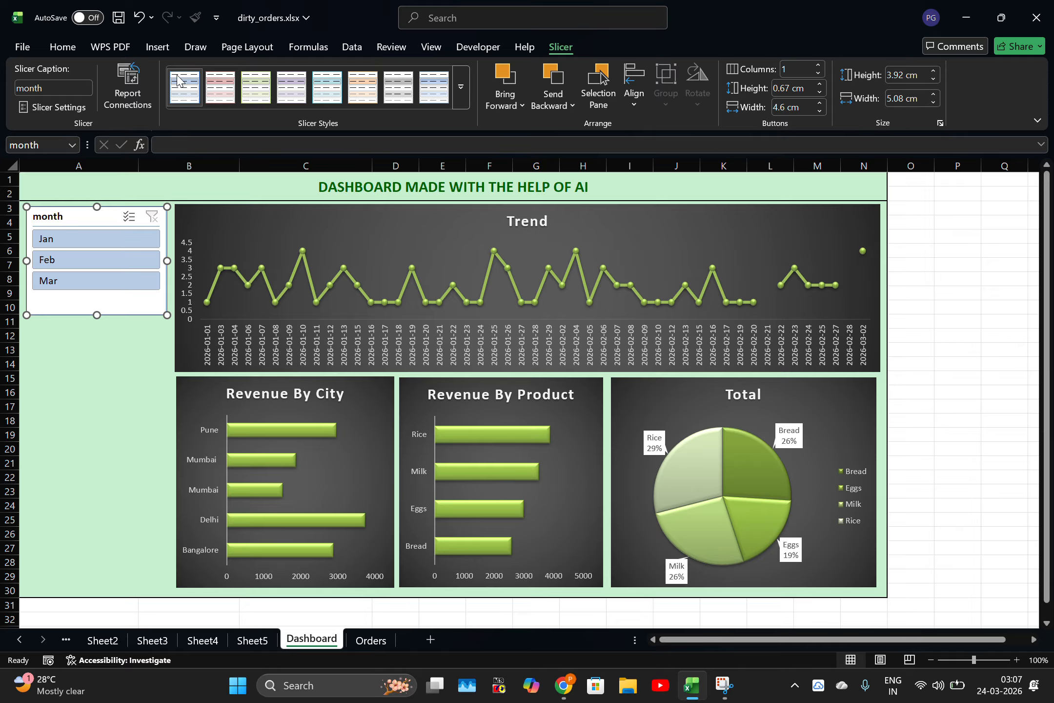
Step: Connect the month slicer to all five reports, PivotTable1 through PivotTable5
{"action": "left_click", "coordinate": [127, 88]}
{"action": "left_click", "coordinate": [463, 438]}
{"action": "left_click", "coordinate": [464, 459]}
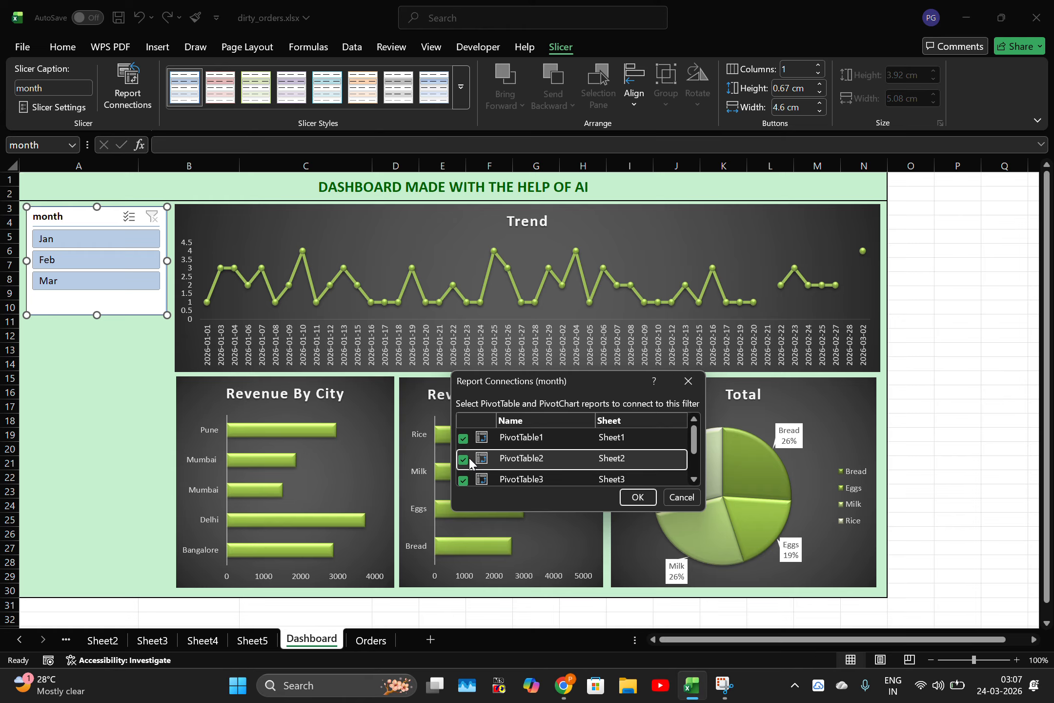
{"action": "scroll", "coordinate": [467, 457], "scroll_direction": "down", "scroll_amount": 1}
{"action": "left_click", "coordinate": [464, 453]}
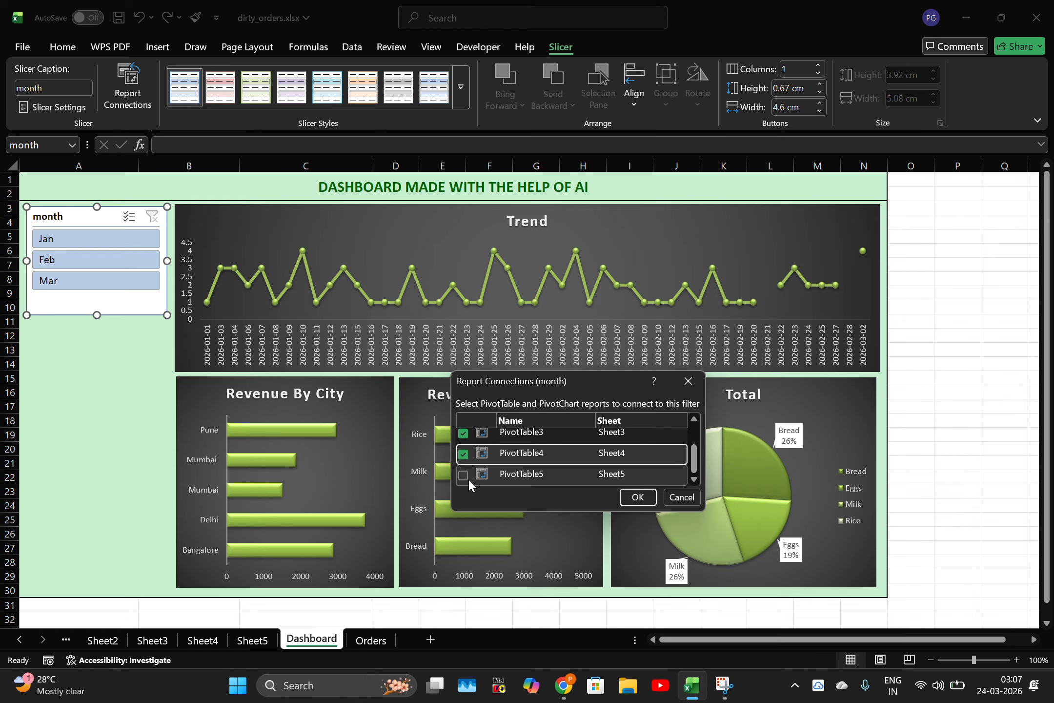
{"action": "left_click", "coordinate": [463, 475]}
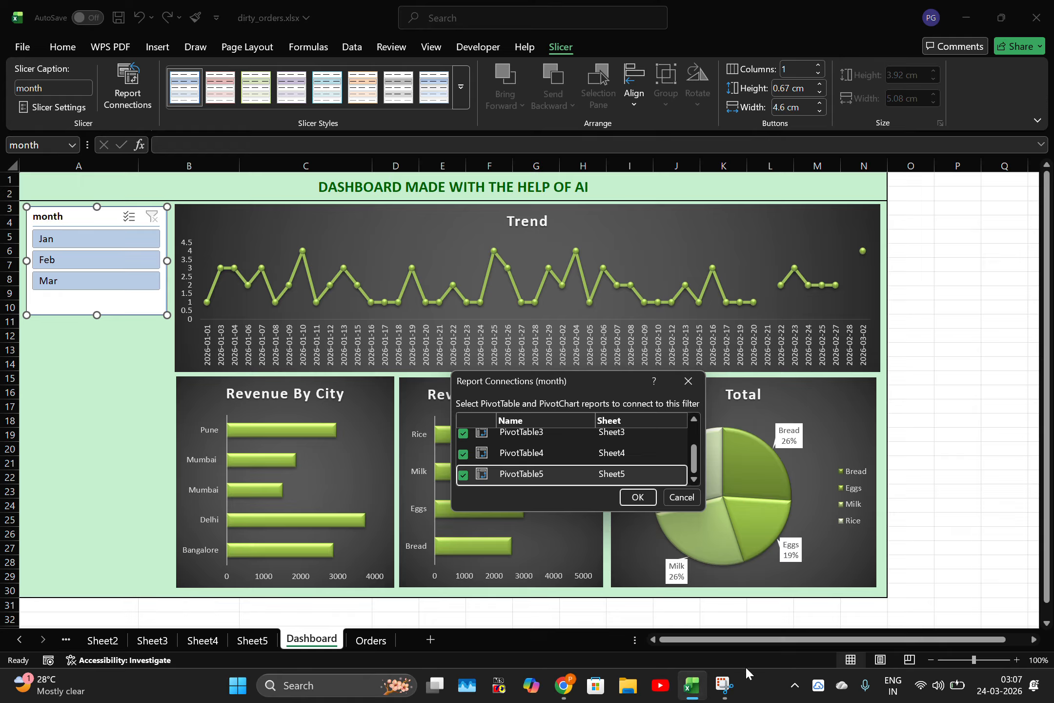
{"action": "left_click", "coordinate": [635, 497]}
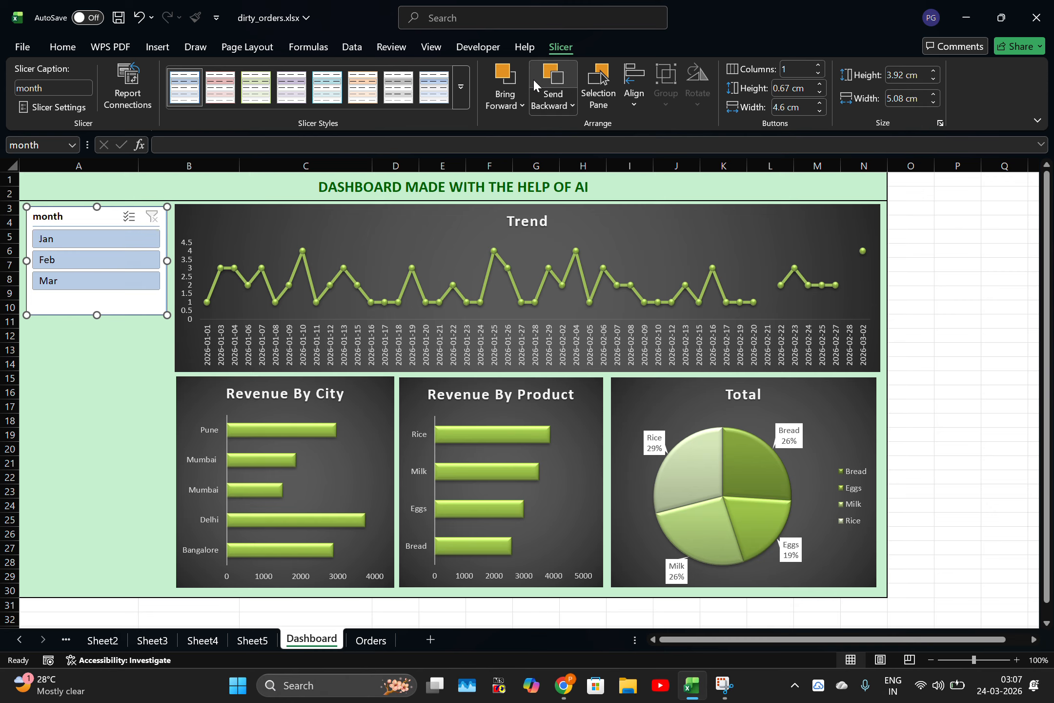
{"action": "left_click", "coordinate": [460, 88]}
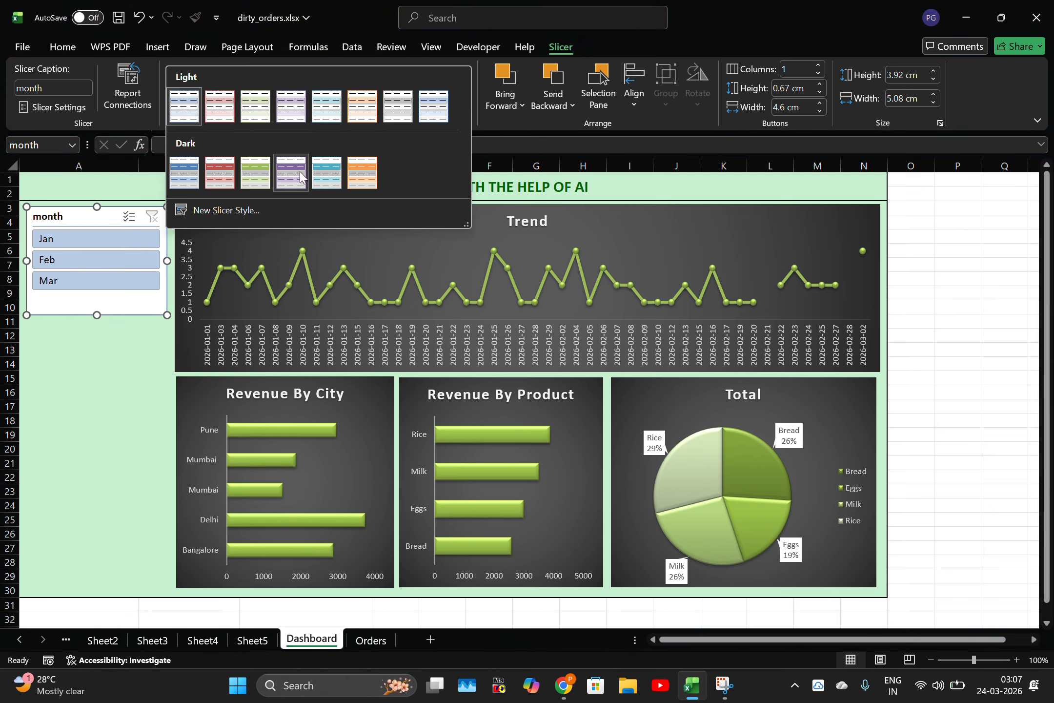
{"action": "left_click", "coordinate": [208, 211]}
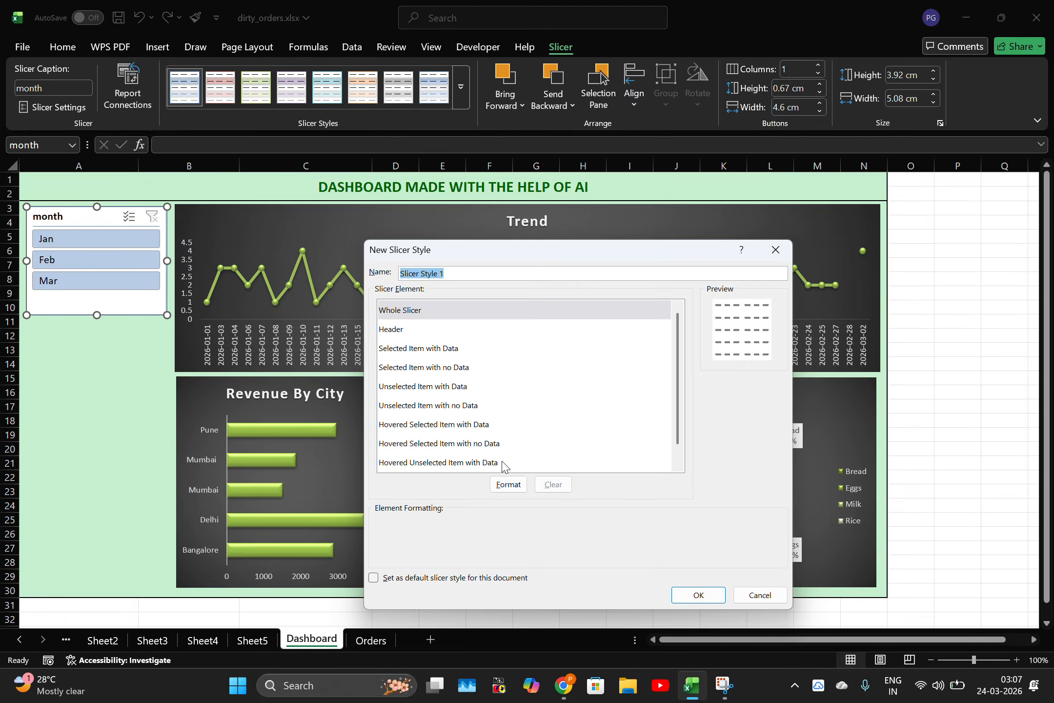
{"action": "scroll", "coordinate": [502, 466], "scroll_direction": "down", "scroll_amount": 1}
{"action": "left_click", "coordinate": [775, 249]}
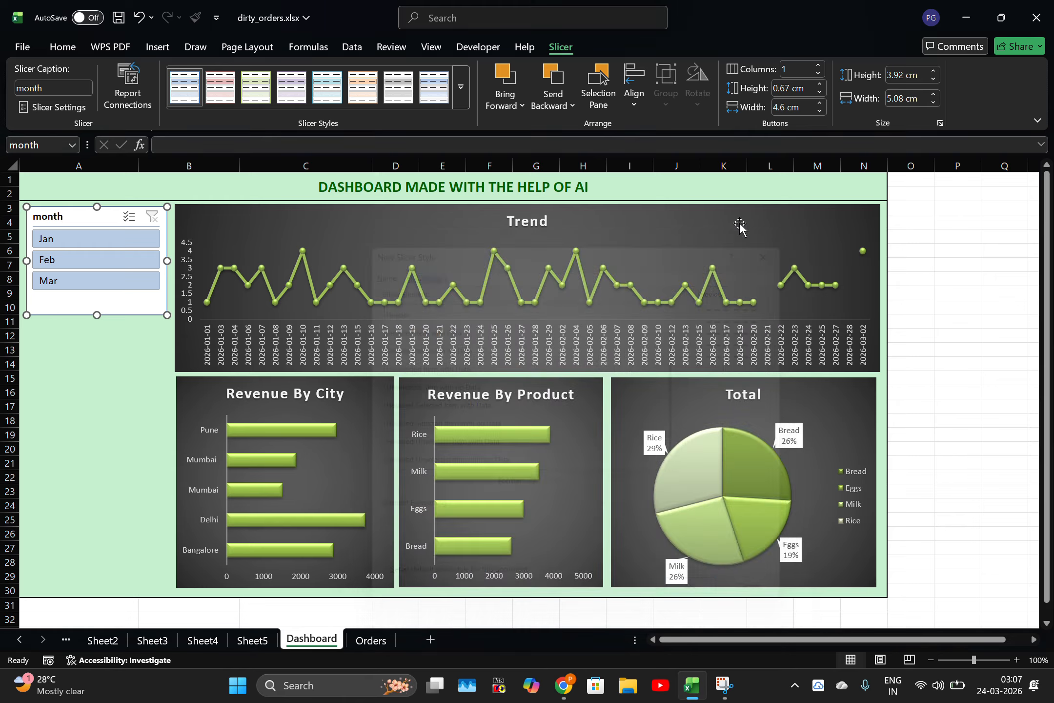
Step: Apply the dark green slicer style to the month slicer and reduce its height to about 3.67 cm
{"action": "left_click", "coordinate": [462, 96]}
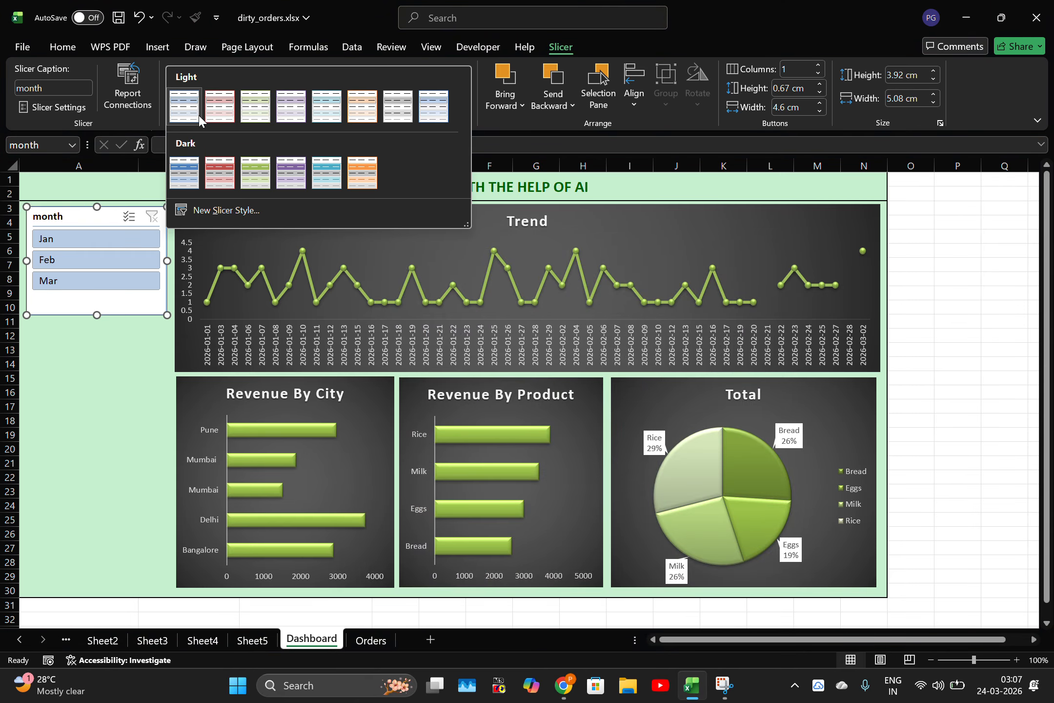
{"action": "left_click", "coordinate": [250, 119]}
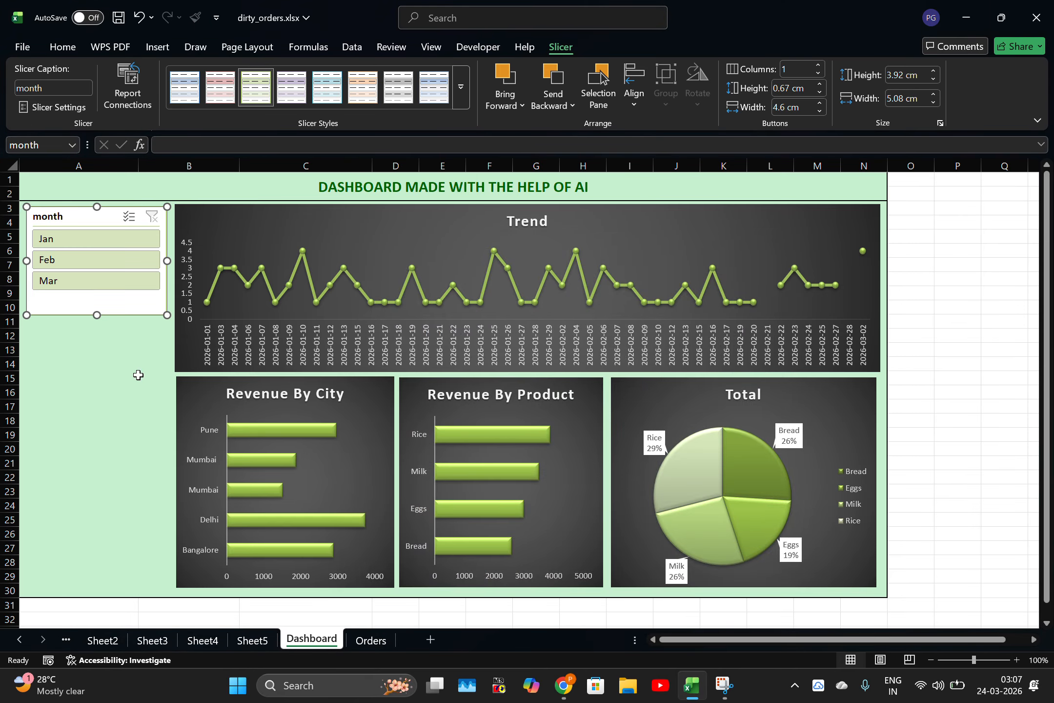
{"action": "left_click", "coordinate": [460, 96]}
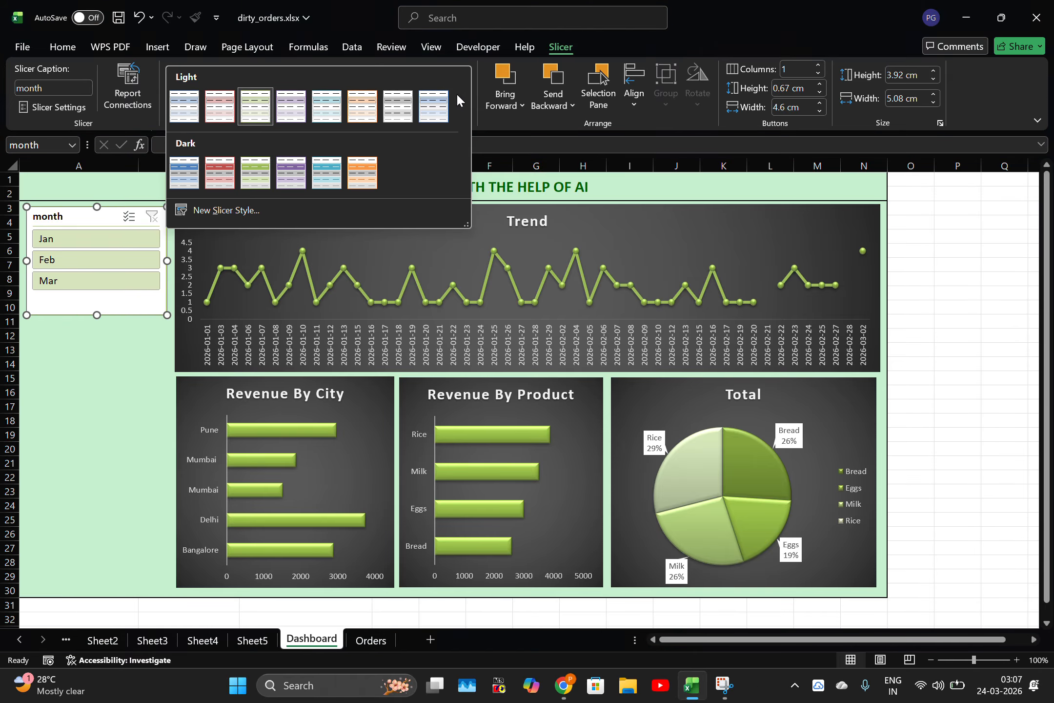
{"action": "left_click", "coordinate": [254, 173]}
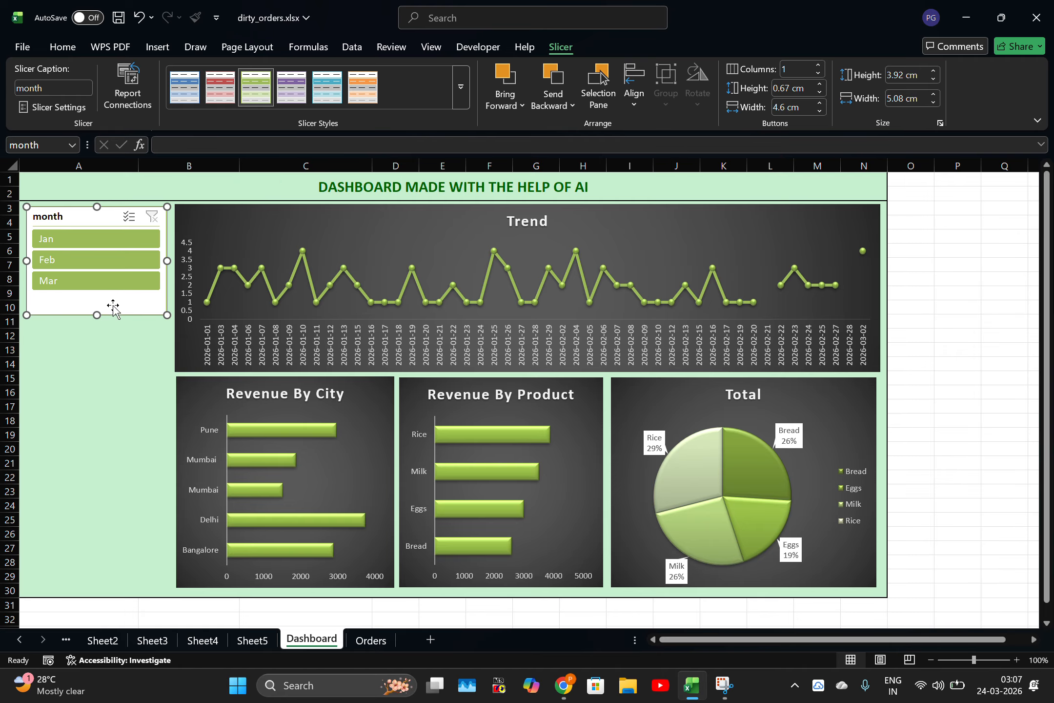
{"action": "left_click_drag", "start_coordinate": [96, 318], "coordinate": [95, 308]}
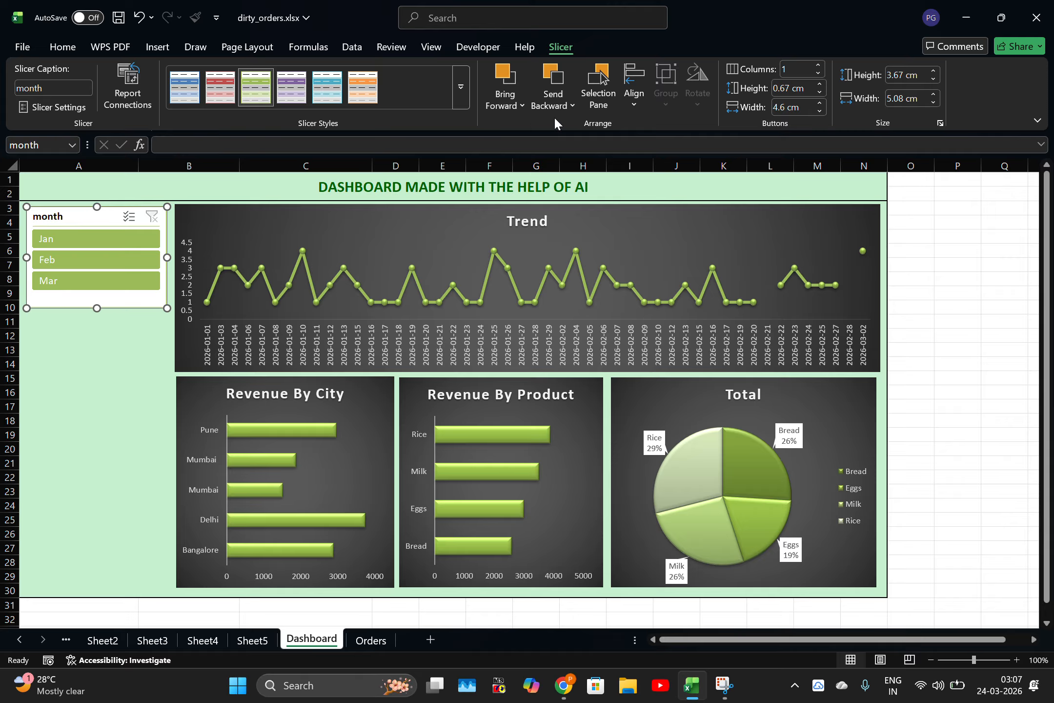
Step: Insert a City slicer from the Trend chart
{"action": "left_click", "coordinate": [444, 230]}
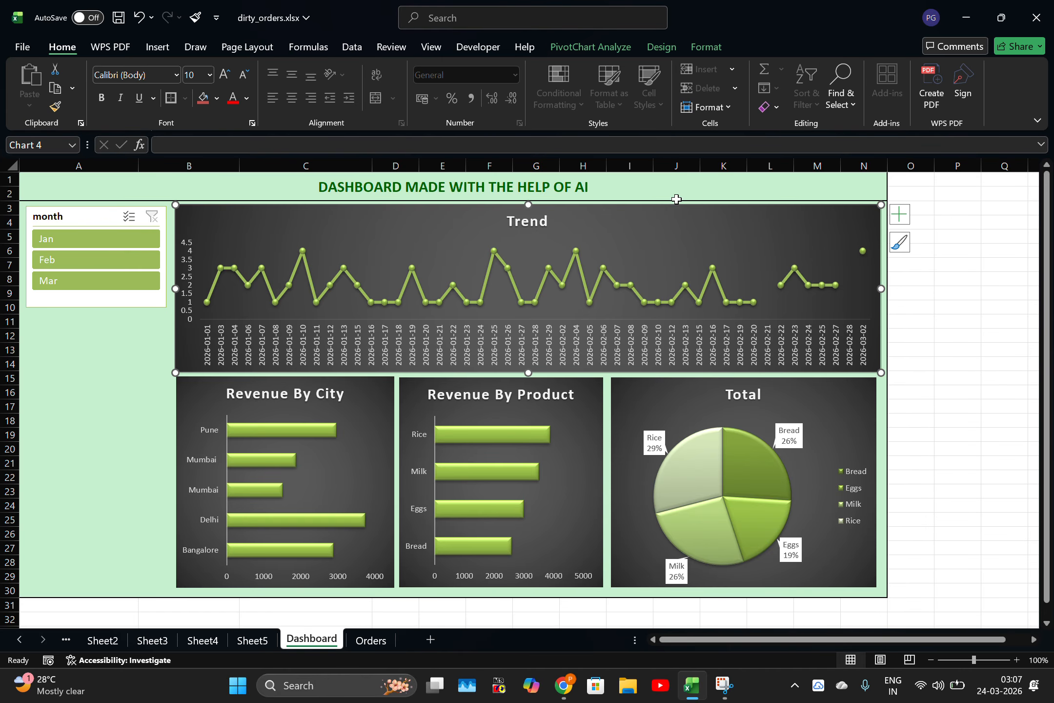
{"action": "left_click", "coordinate": [652, 49]}
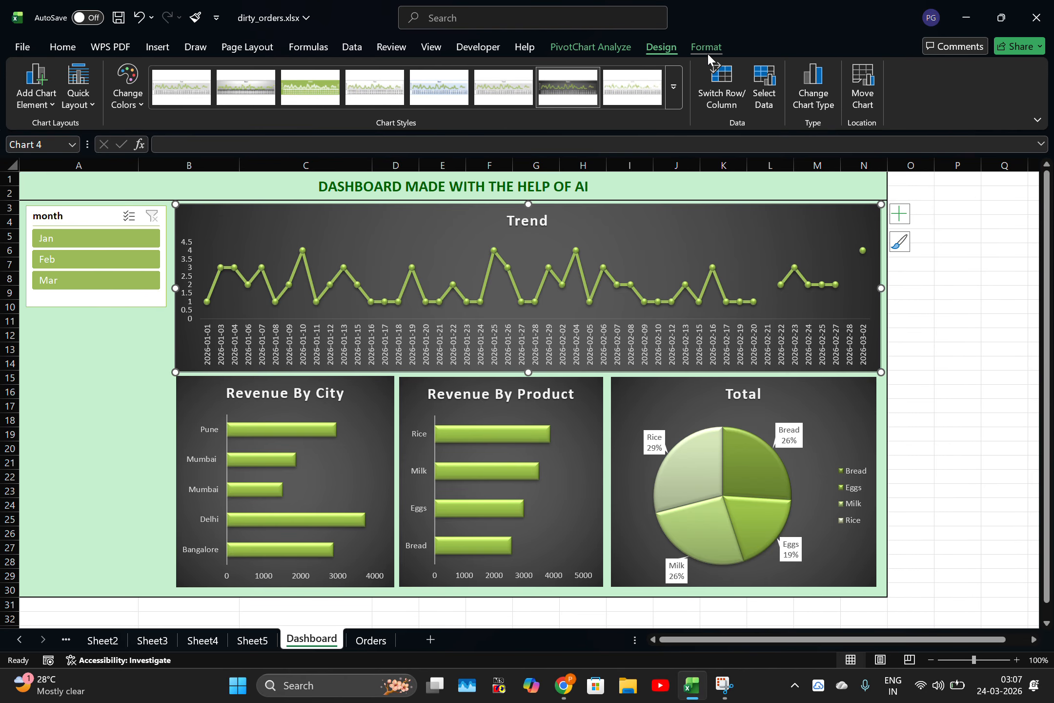
{"action": "left_click", "coordinate": [707, 51]}
{"action": "left_click", "coordinate": [623, 52]}
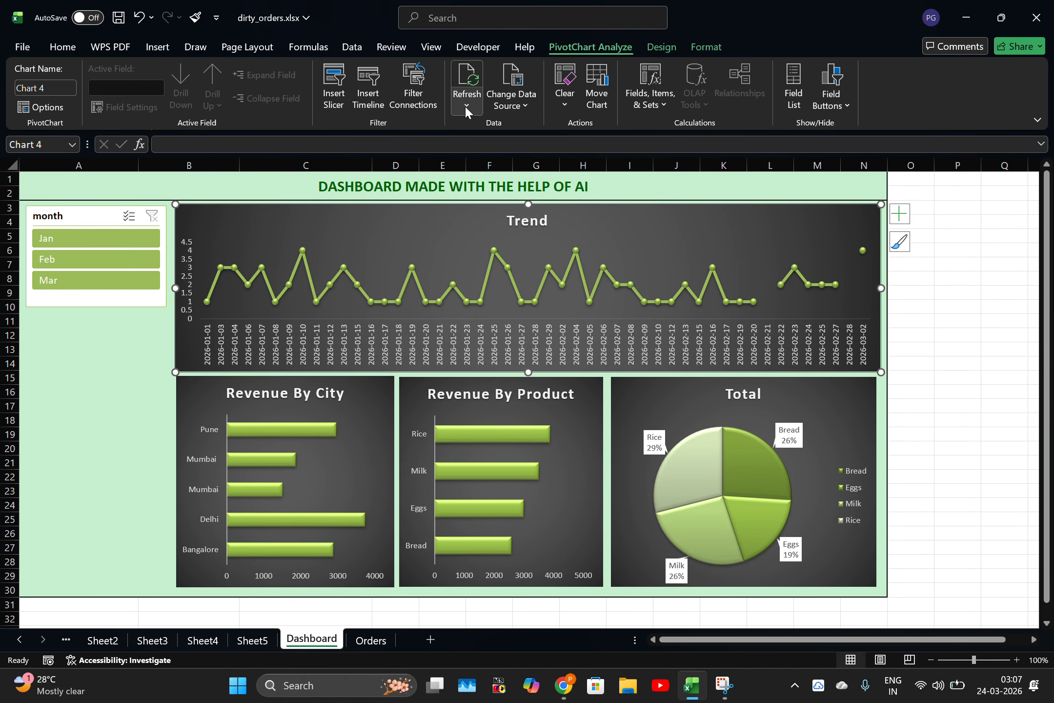
{"action": "left_click", "coordinate": [334, 84]}
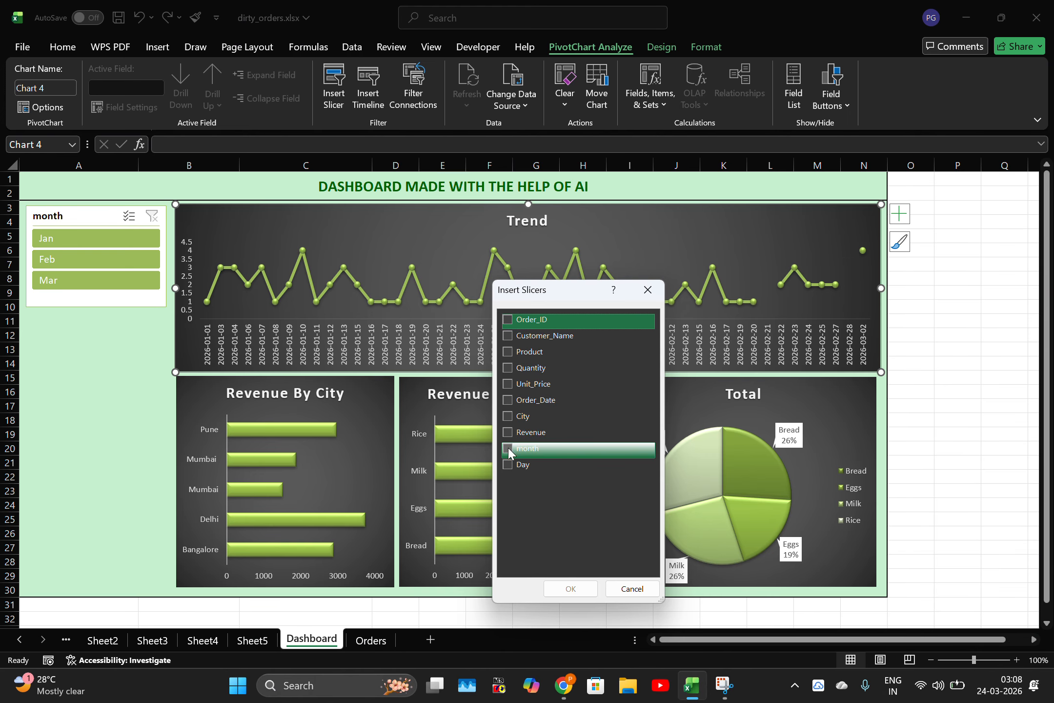
{"action": "left_click", "coordinate": [508, 417]}
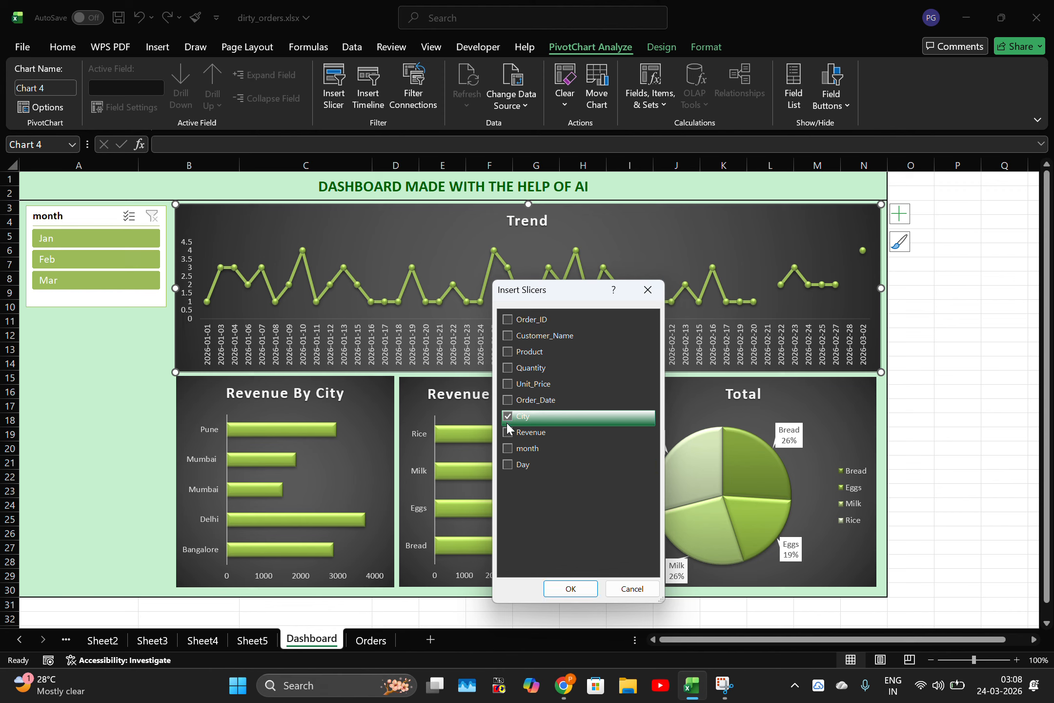
{"action": "left_click", "coordinate": [568, 589]}
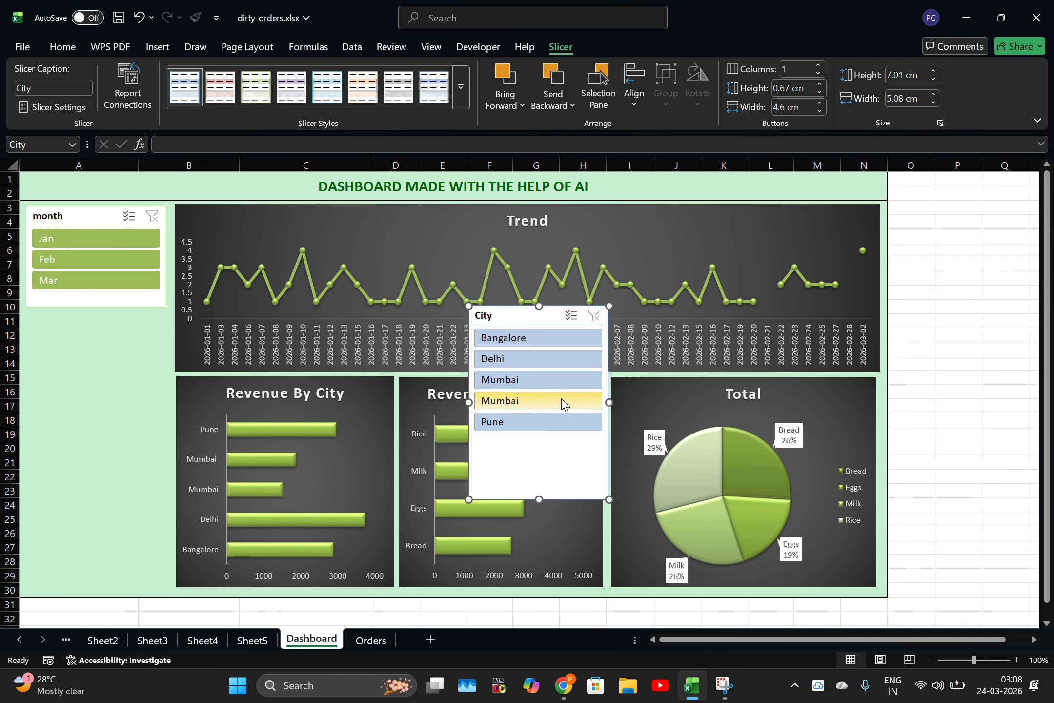
Step: Place the City slicer over column A directly below the month slicer and shorten it to about 5.1 cm
{"action": "left_click_drag", "start_coordinate": [550, 313], "coordinate": [249, 380]}
{"action": "left_click_drag", "start_coordinate": [11, 381], "coordinate": [108, 332]}
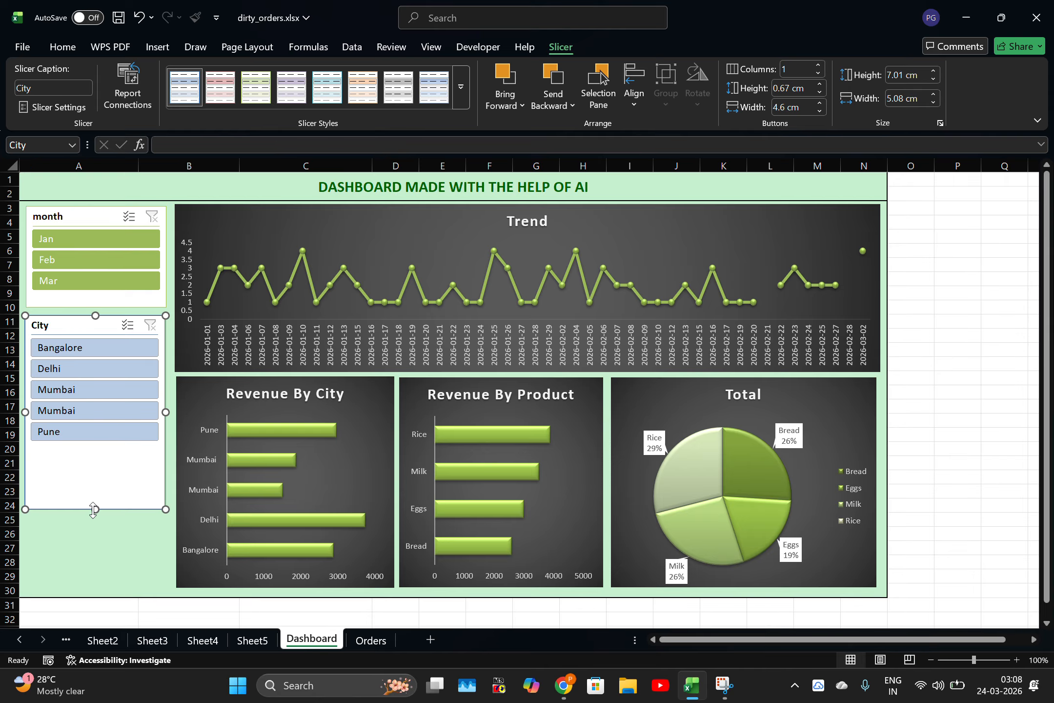
{"action": "left_click_drag", "start_coordinate": [94, 509], "coordinate": [117, 456]}
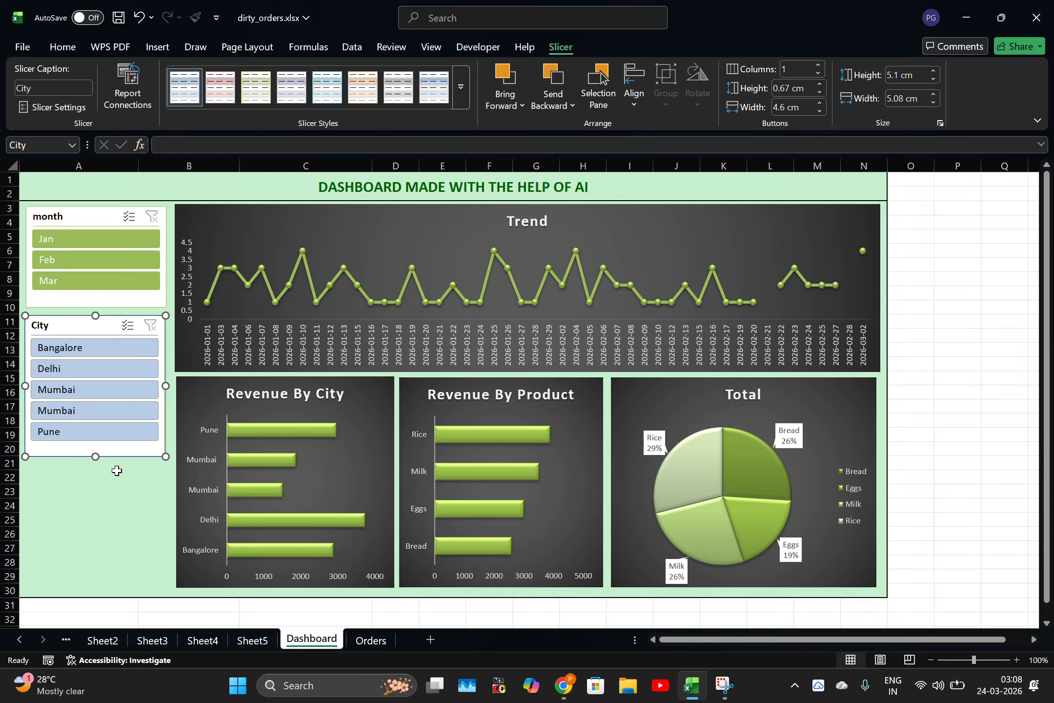
Step: Apply the dark green slicer style to the City slicer to match the month slicer
{"action": "left_click", "coordinate": [457, 87]}
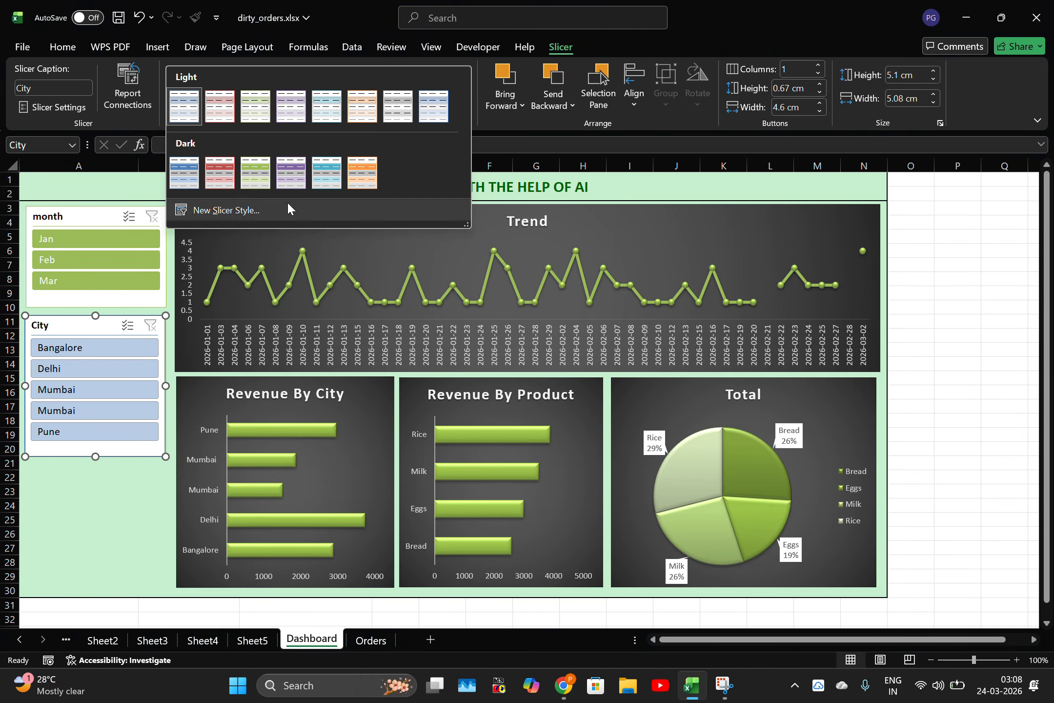
{"action": "left_click", "coordinate": [258, 161]}
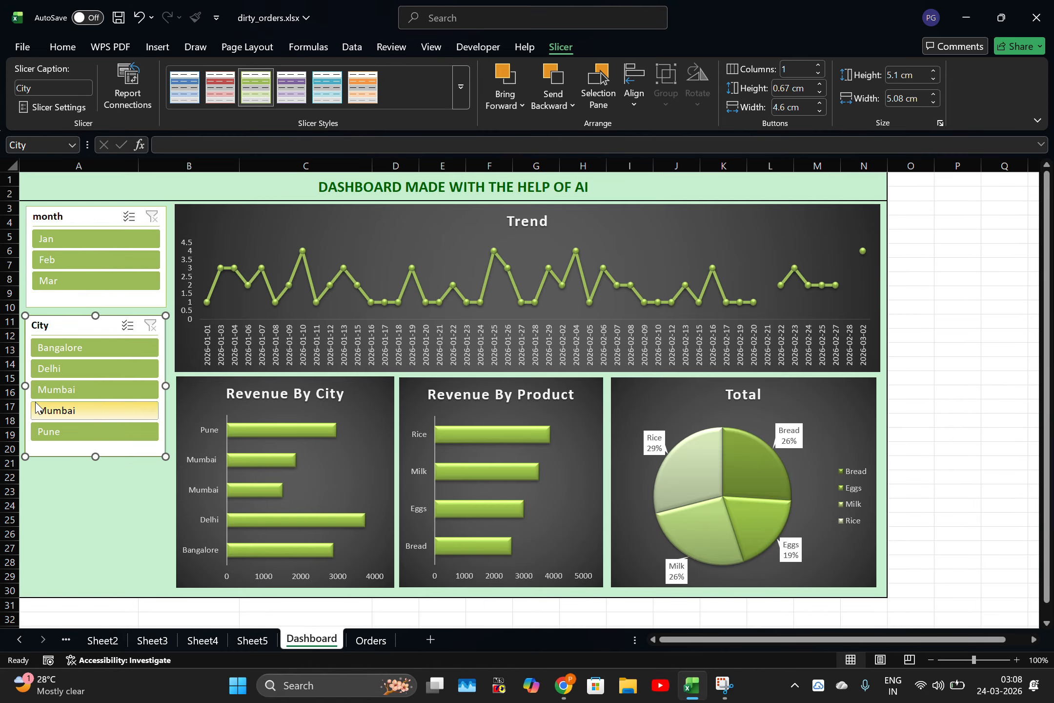
{"action": "left_click", "coordinate": [137, 508]}
{"action": "left_click", "coordinate": [114, 535]}
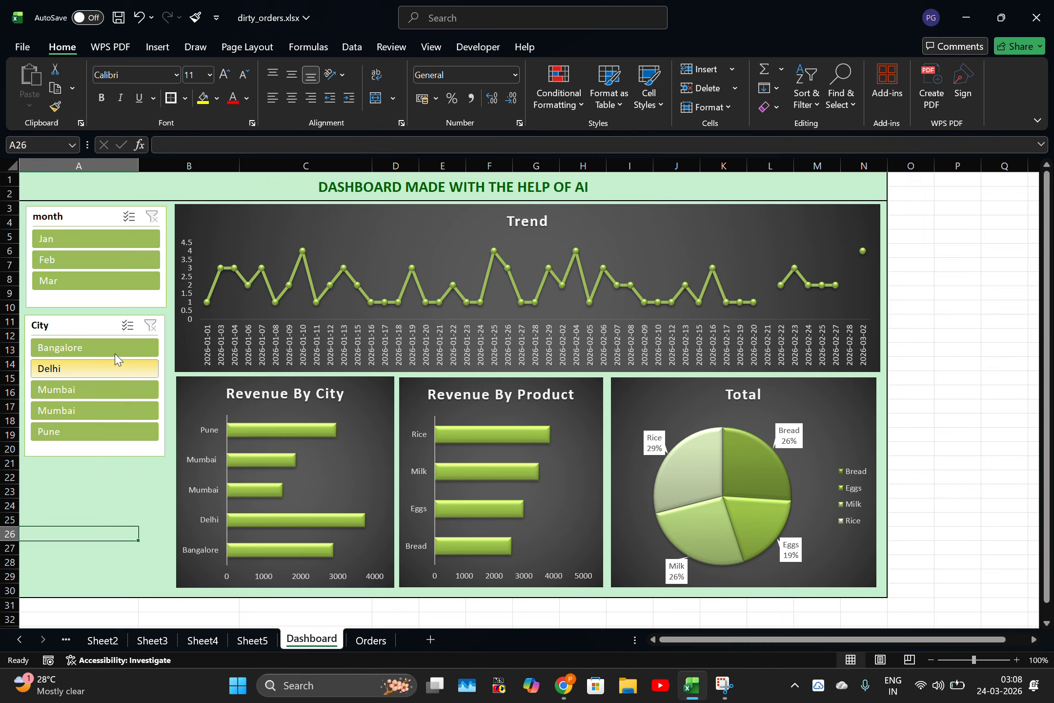
Step: Connect the City slicer to all five reports, PivotTable1 through PivotTable5
{"action": "left_click", "coordinate": [100, 330]}
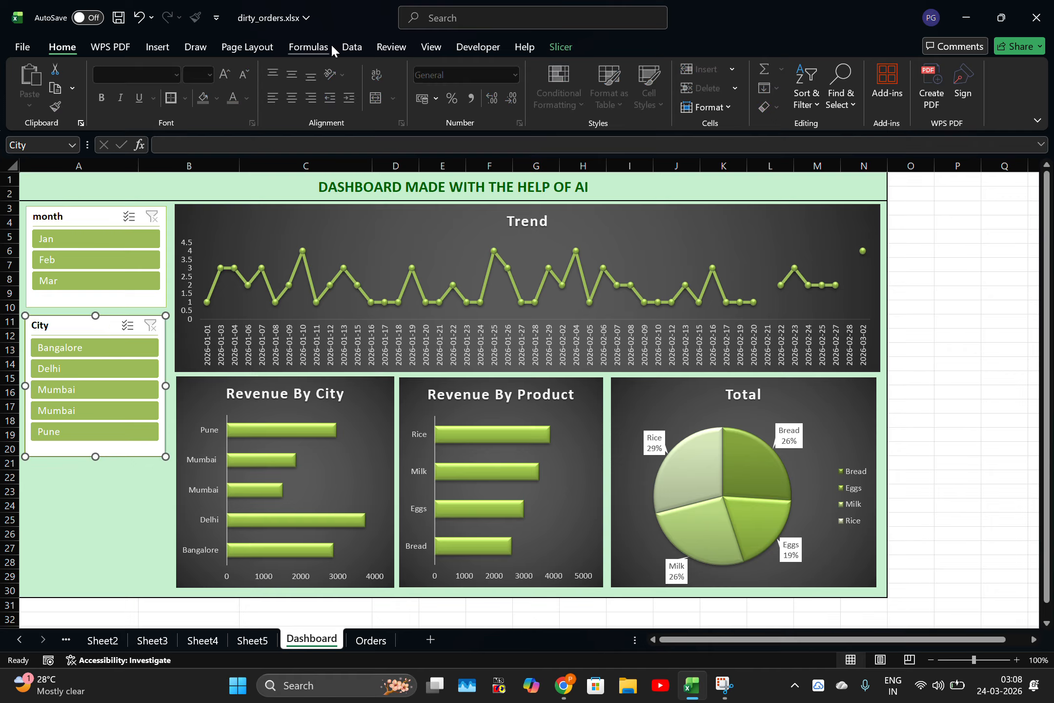
{"action": "left_click", "coordinate": [560, 51]}
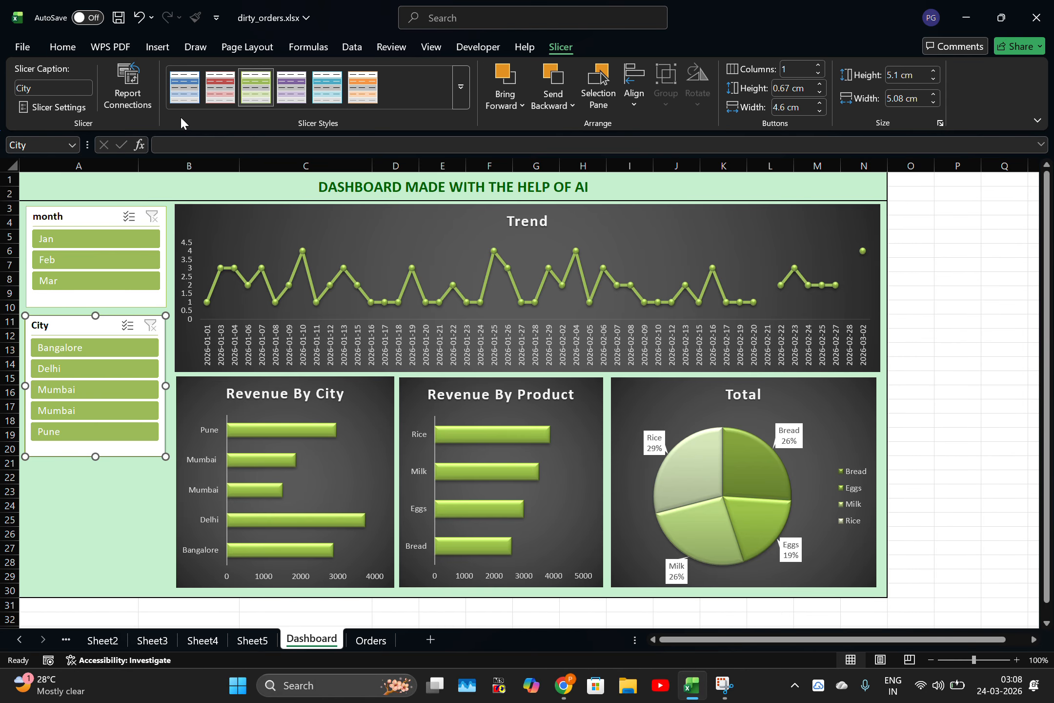
{"action": "left_click", "coordinate": [125, 101]}
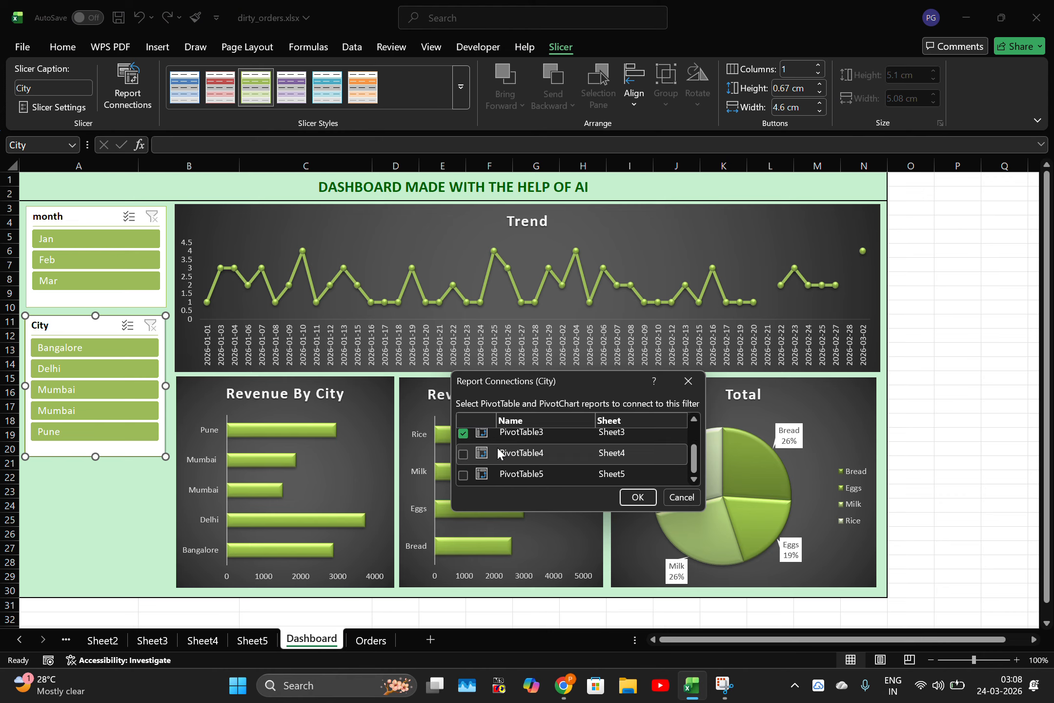
{"action": "scroll", "coordinate": [461, 468], "scroll_direction": "down", "scroll_amount": 1}
{"action": "left_click", "coordinate": [462, 473]}
{"action": "scroll", "coordinate": [462, 449], "scroll_direction": "up", "scroll_amount": 2}
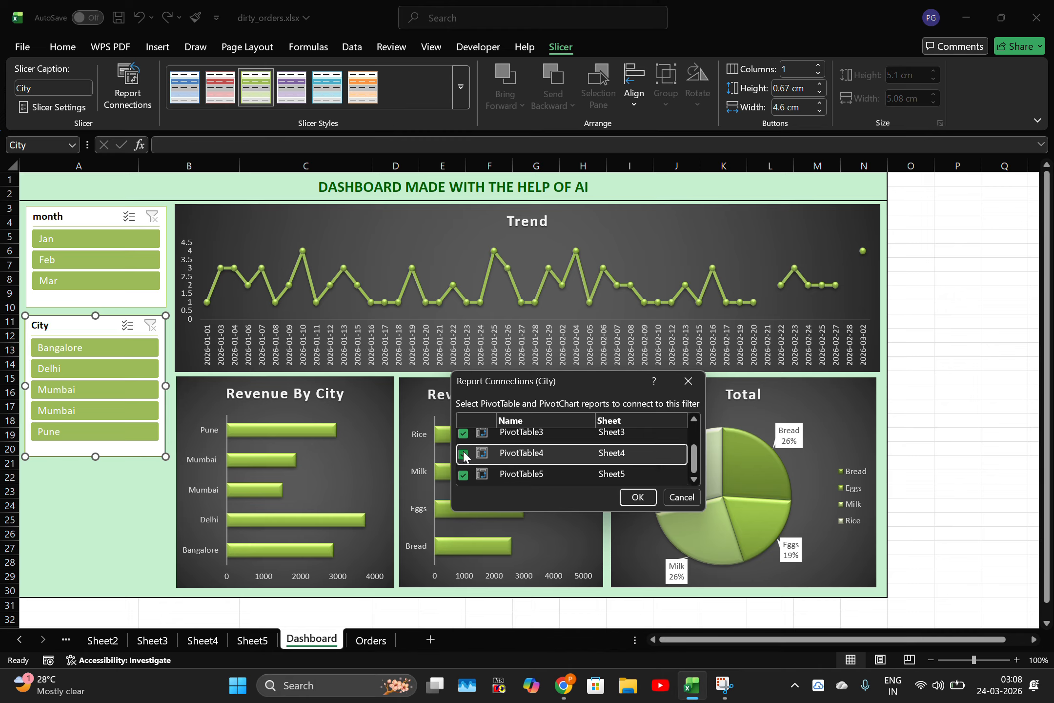
{"action": "left_click", "coordinate": [465, 459]}
{"action": "left_click", "coordinate": [461, 438]}
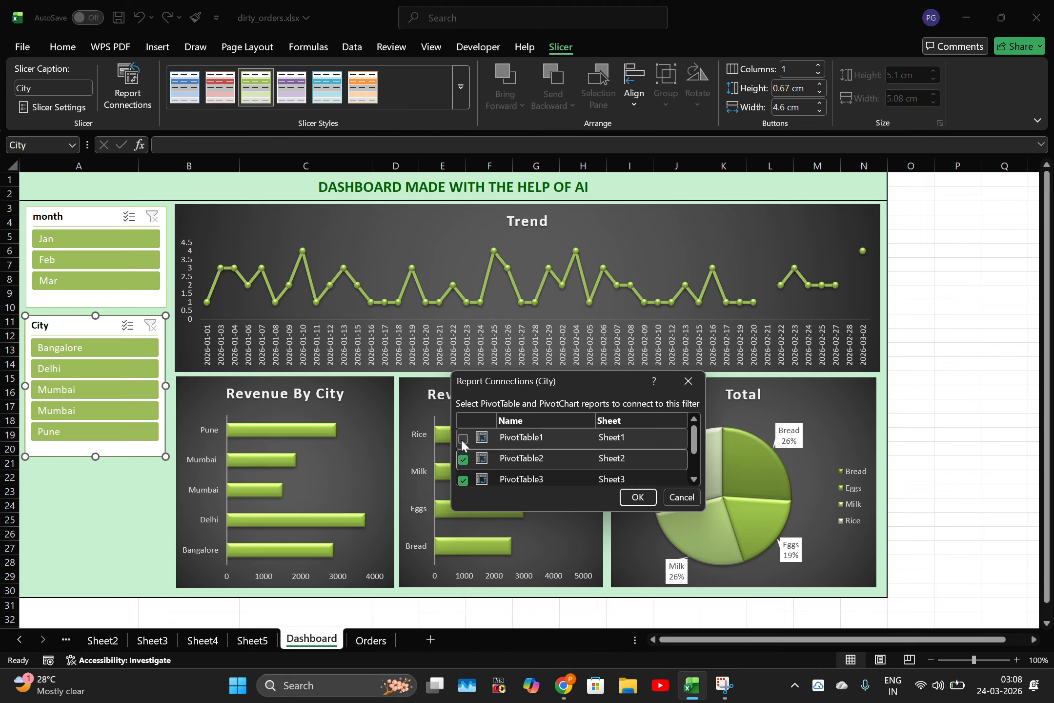
{"action": "left_click", "coordinate": [638, 497]}
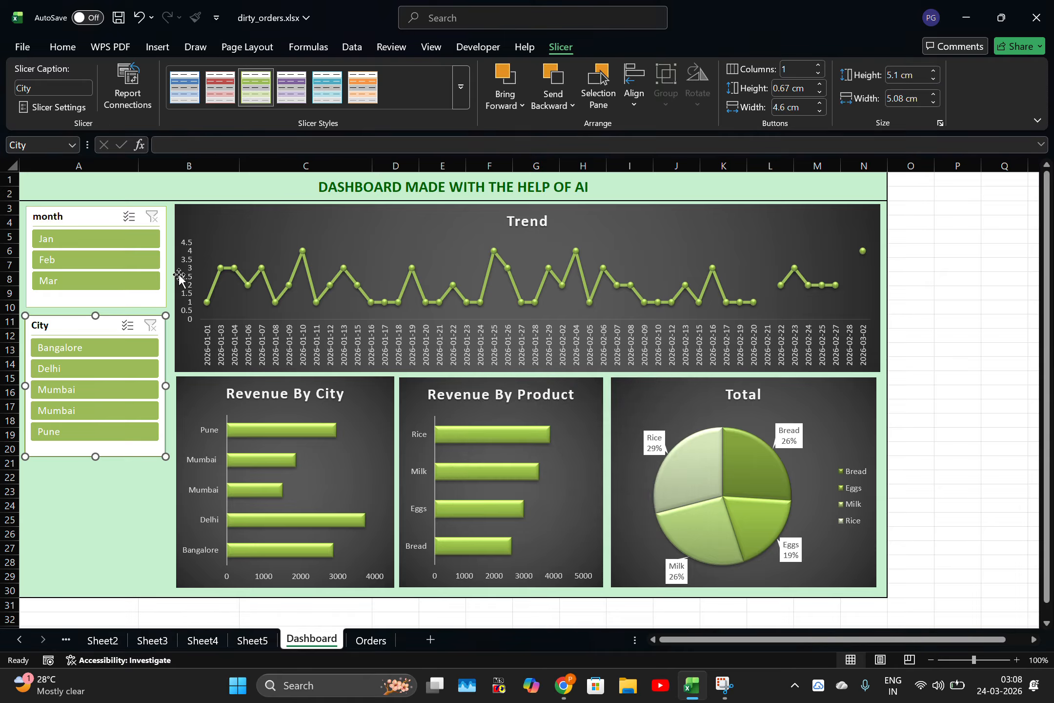
Step: Try the month and City filters, ending on Feb and the first Mumbai entry, and shorten the City slicer to about 4.87 cm
{"action": "left_click", "coordinate": [104, 263]}
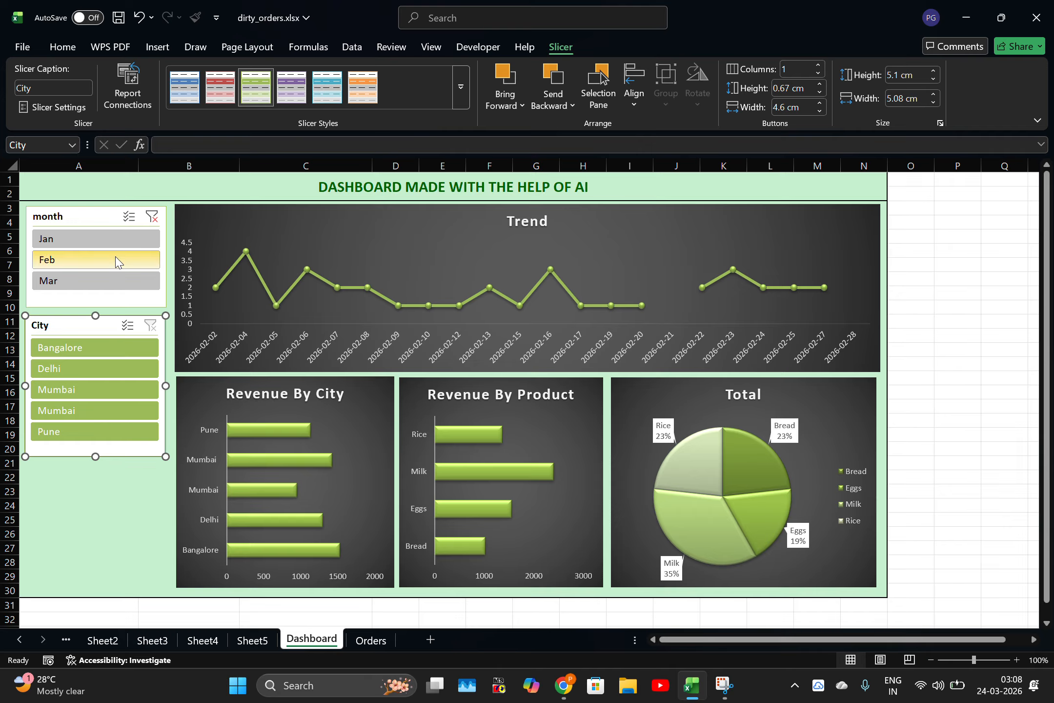
{"action": "left_click", "coordinate": [108, 239]}
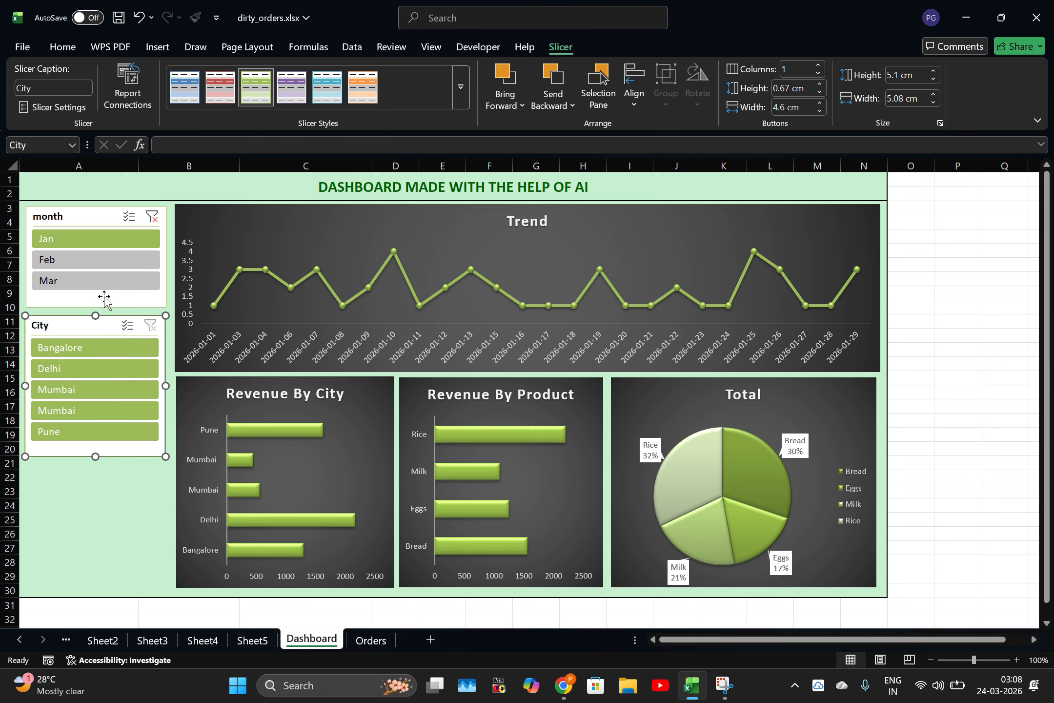
{"action": "left_click", "coordinate": [103, 279]}
{"action": "left_click", "coordinate": [107, 261]}
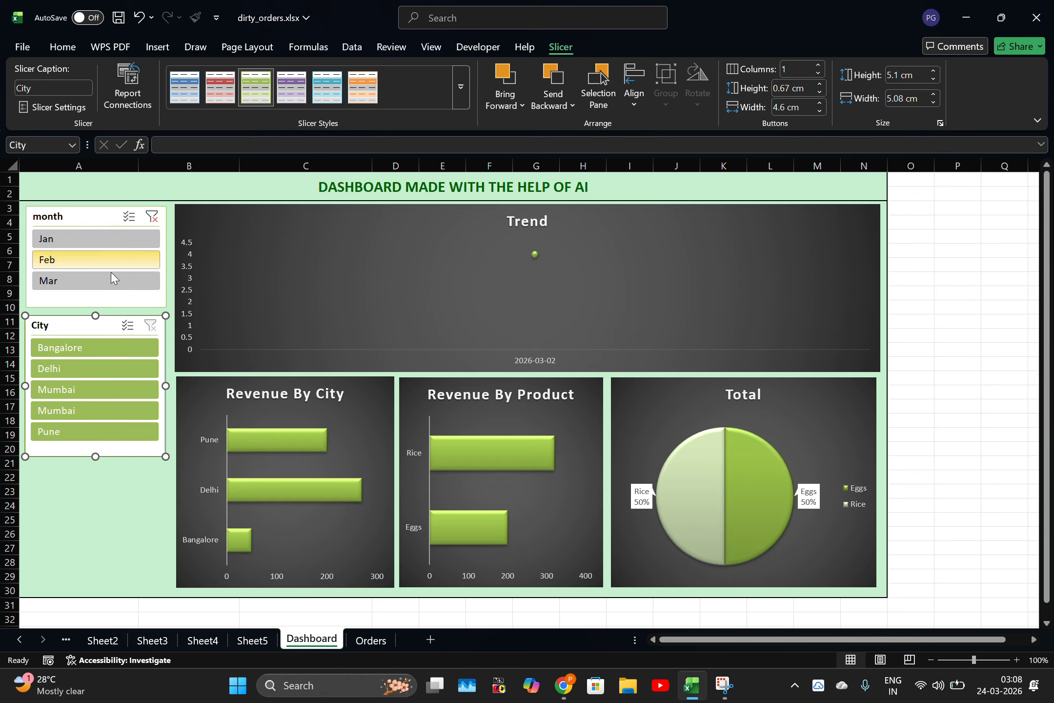
{"action": "left_click", "coordinate": [111, 367]}
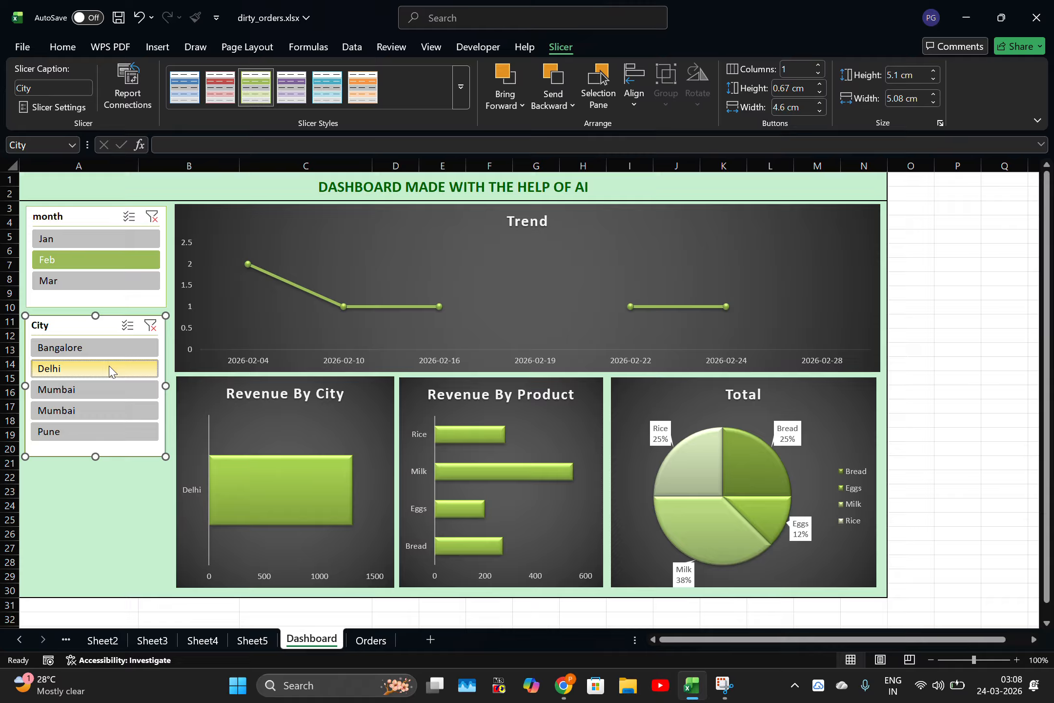
{"action": "left_click", "coordinate": [102, 393]}
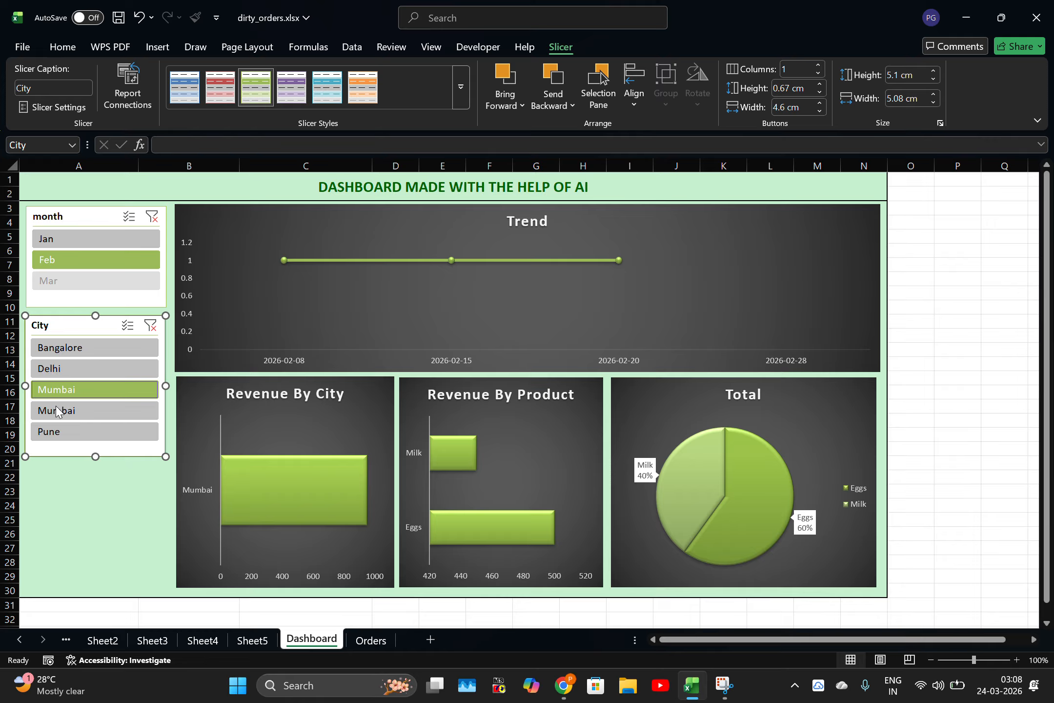
{"action": "left_click_drag", "start_coordinate": [98, 457], "coordinate": [98, 450]}
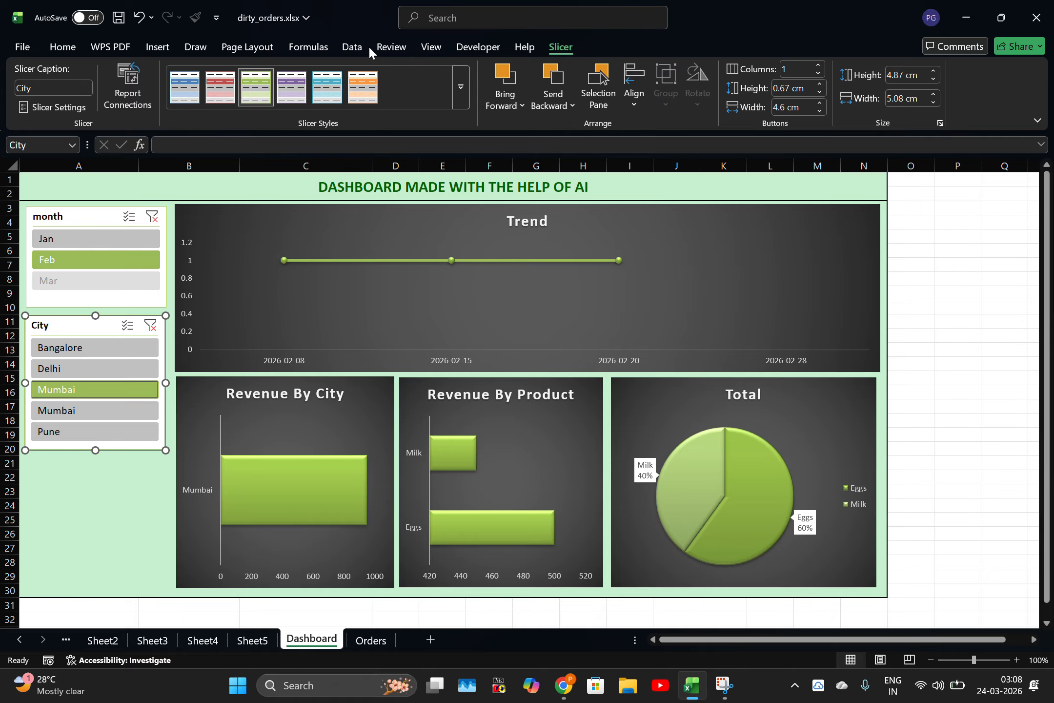
Step: Insert a Product slicer from the Trend chart
{"action": "left_click", "coordinate": [353, 47]}
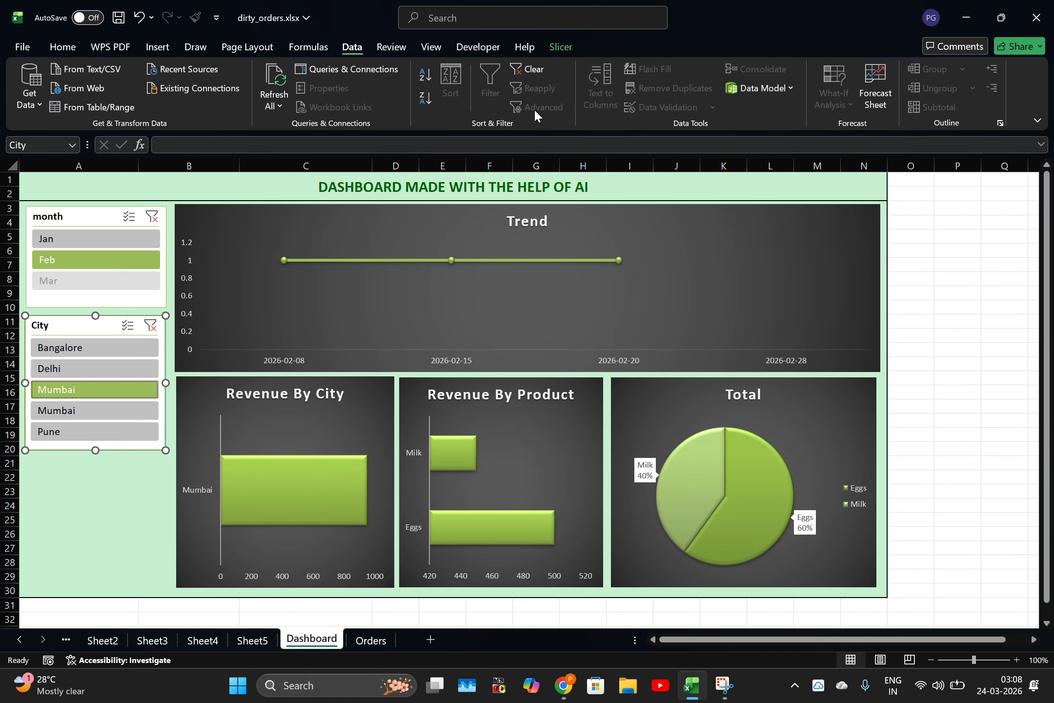
{"action": "left_click", "coordinate": [570, 51]}
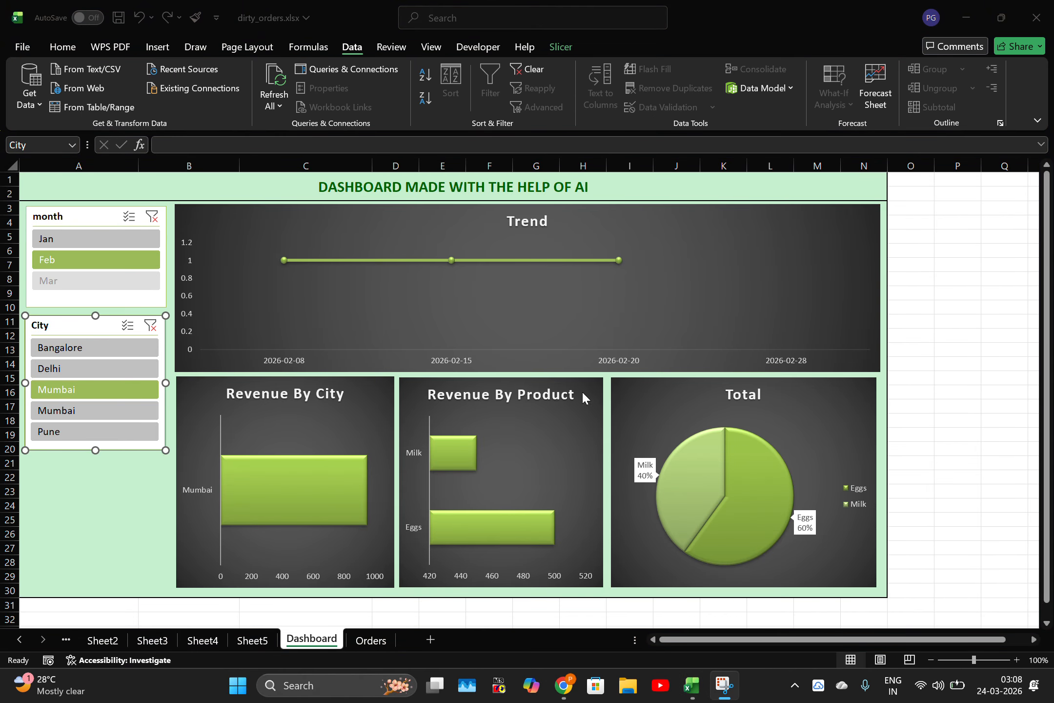
{"action": "left_click", "coordinate": [576, 425]}
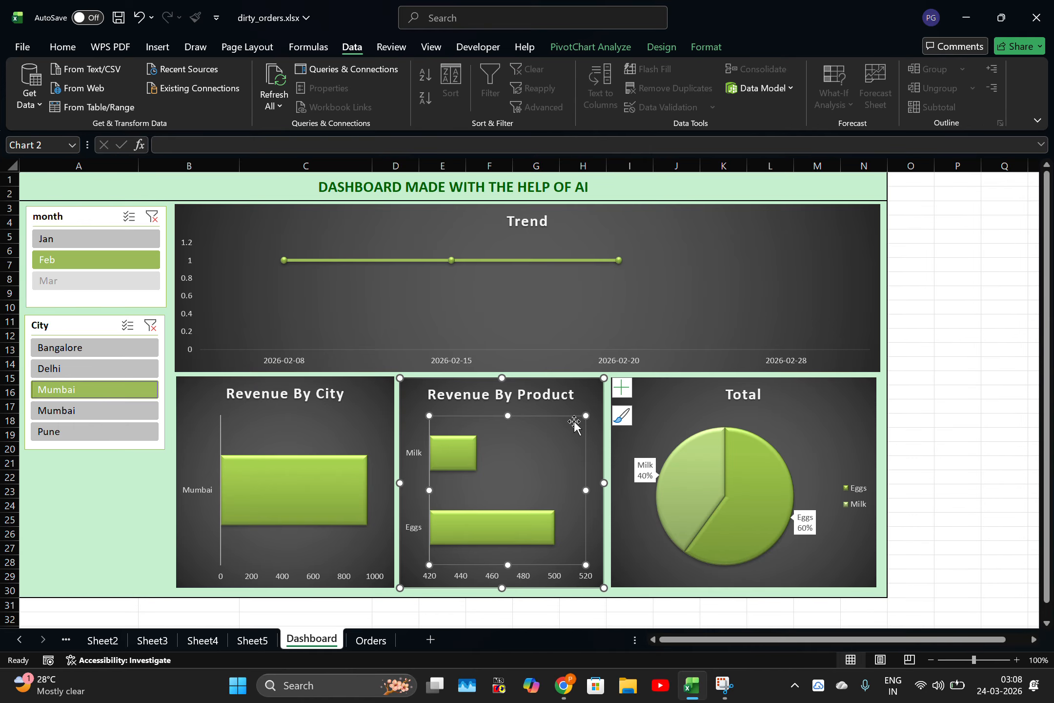
{"action": "left_click", "coordinate": [705, 281]}
{"action": "left_click", "coordinate": [673, 47]}
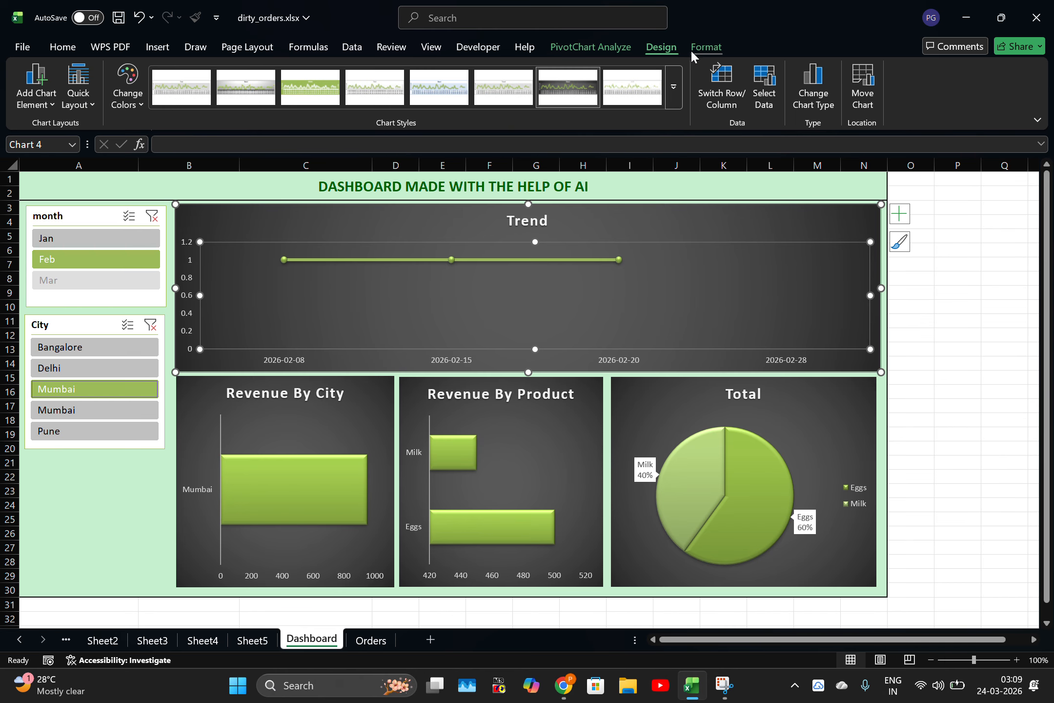
{"action": "left_click", "coordinate": [646, 46]}
{"action": "left_click", "coordinate": [630, 49]}
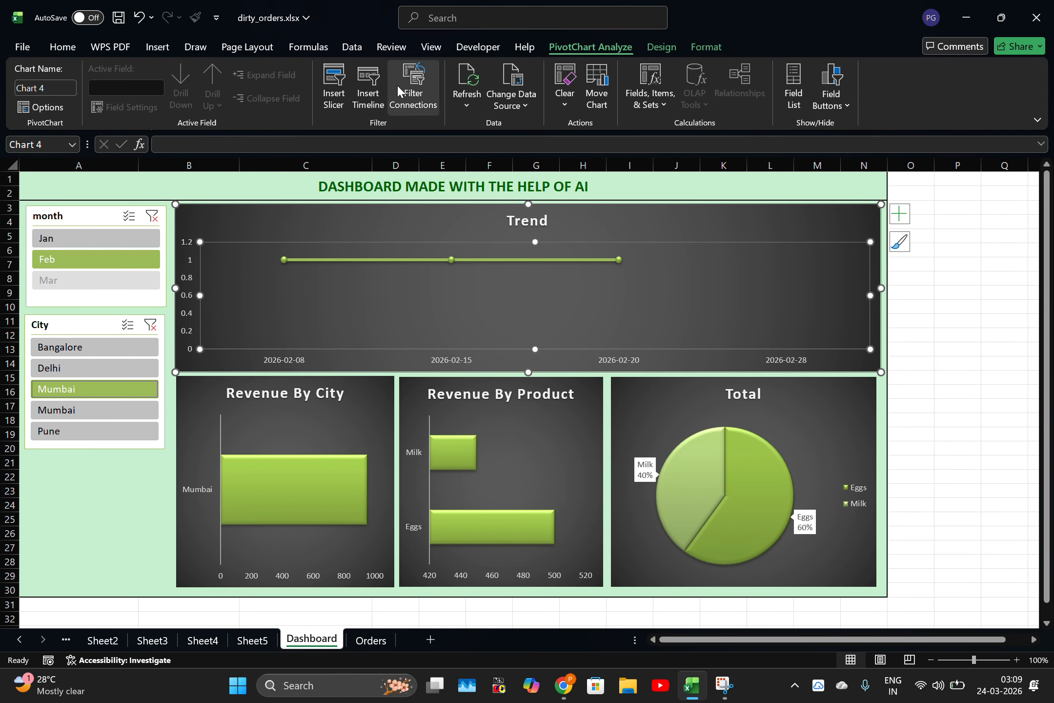
{"action": "left_click", "coordinate": [334, 81]}
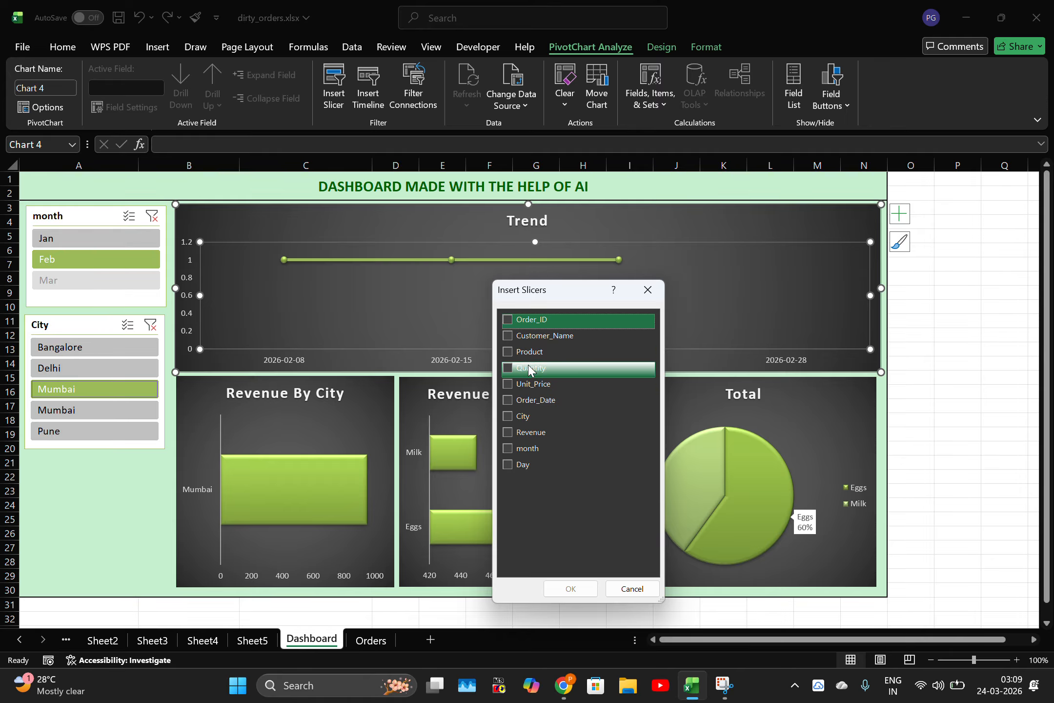
{"action": "left_click", "coordinate": [507, 352]}
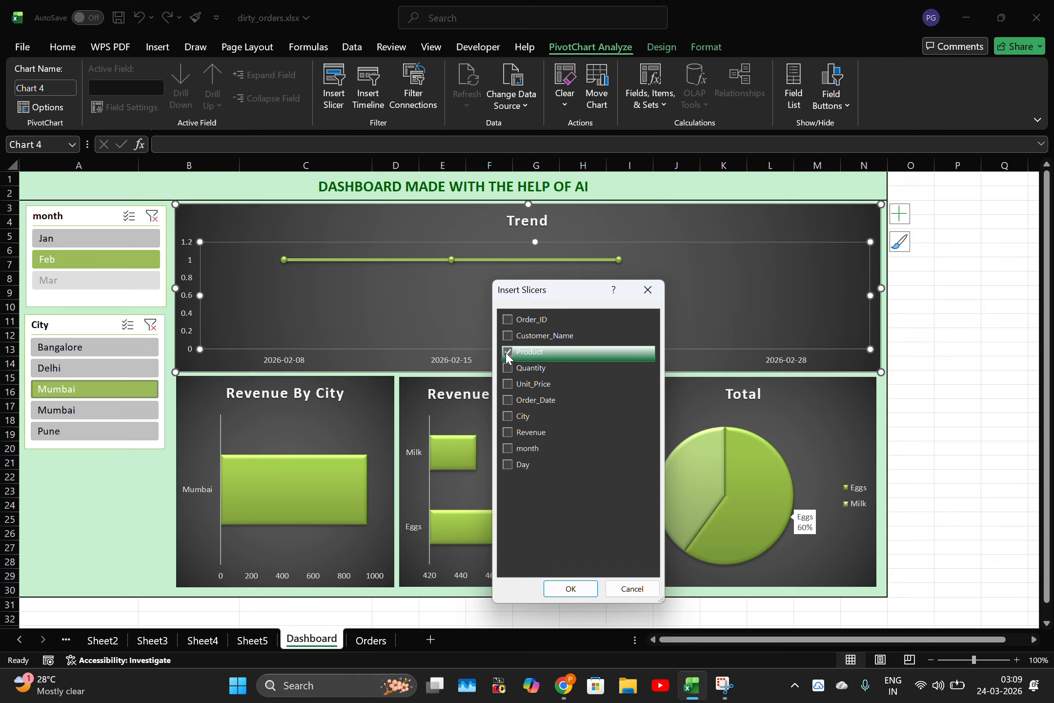
{"action": "left_click", "coordinate": [569, 588]}
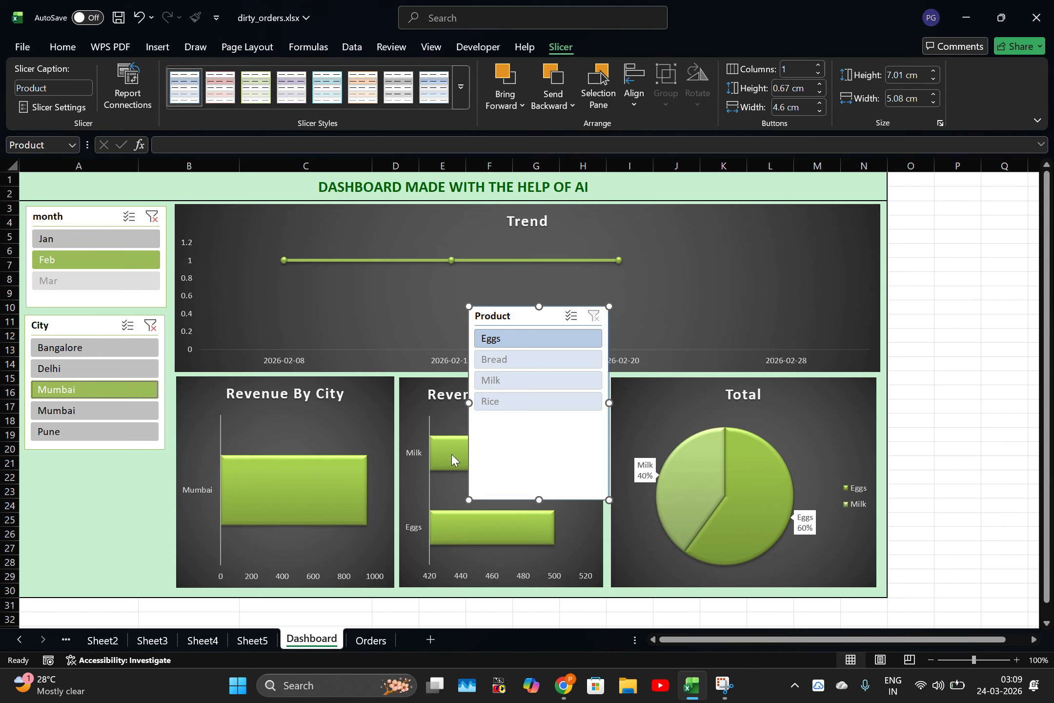
Step: Place the Product slicer below the City slicer and shorten it to about 4.78 cm so it ends inside the dashboard border
{"action": "left_click_drag", "start_coordinate": [546, 470], "coordinate": [101, 598]}
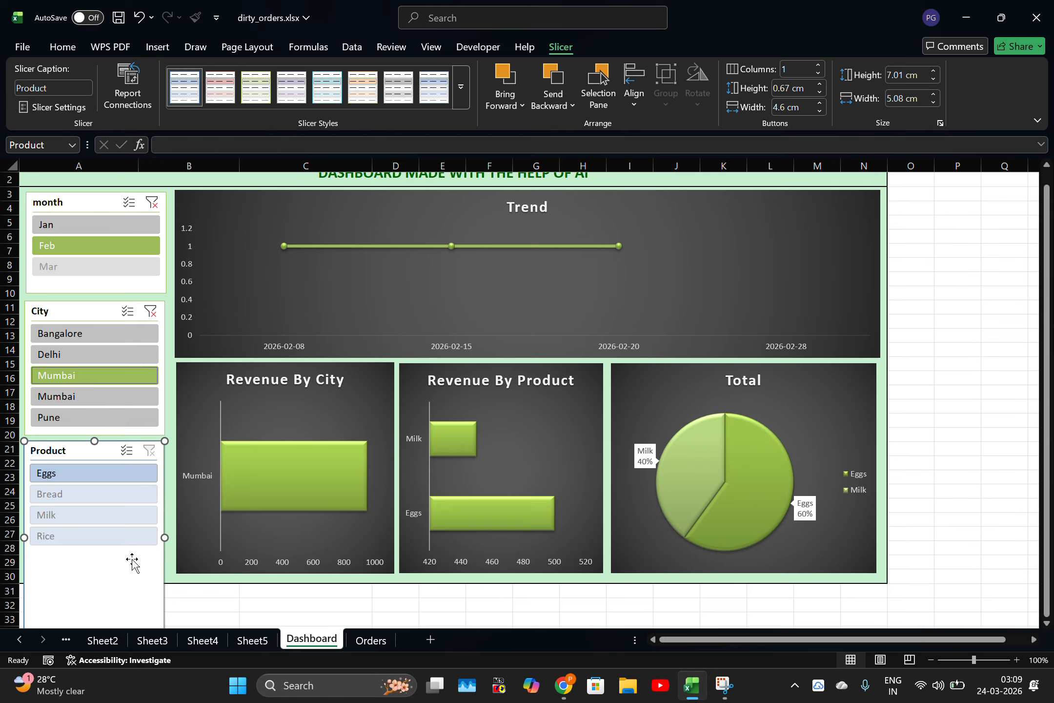
{"action": "left_click", "coordinate": [225, 610]}
{"action": "scroll", "coordinate": [193, 584], "scroll_direction": "down", "scroll_amount": 5}
{"action": "left_click", "coordinate": [76, 383]}
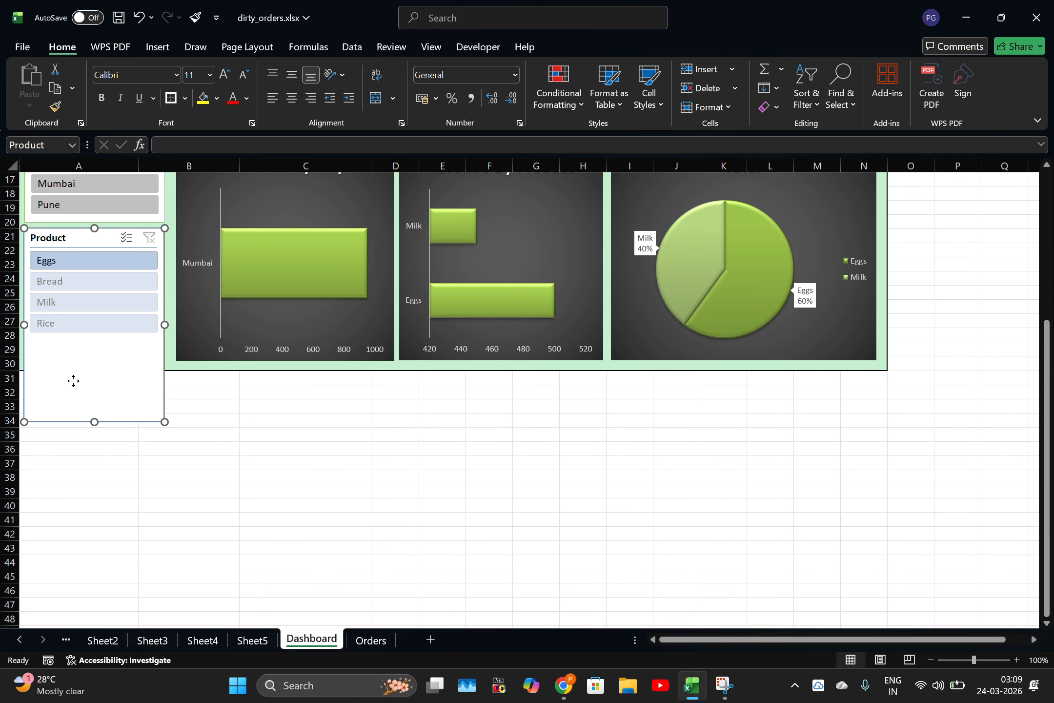
{"action": "left_click_drag", "start_coordinate": [108, 381], "coordinate": [118, 361]}
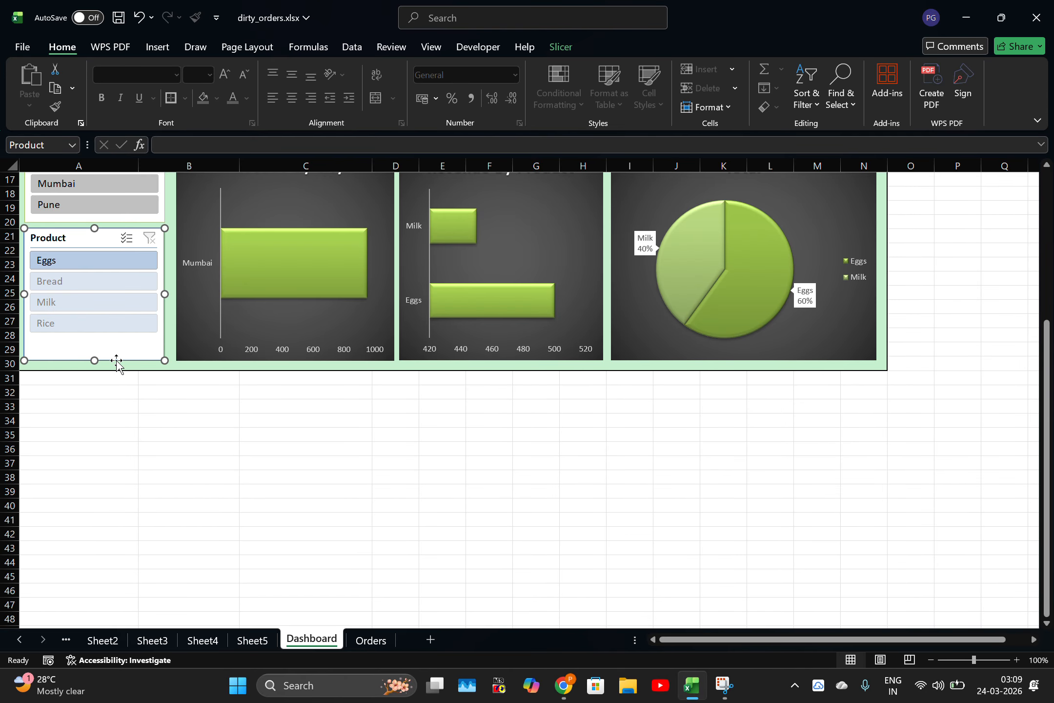
{"action": "left_click", "coordinate": [239, 449]}
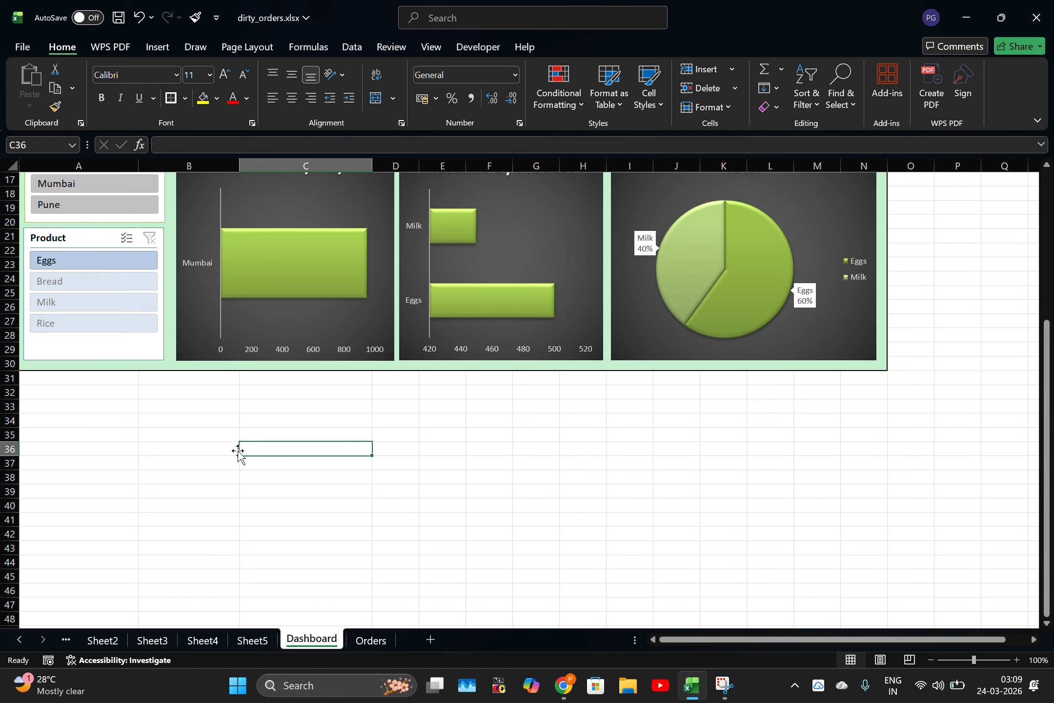
Step: Connect the Product slicer to PivotTable4 and PivotTable5 as well, and apply the dark green slicer style to it
{"action": "scroll", "coordinate": [239, 450], "scroll_direction": "up", "scroll_amount": 4}
{"action": "left_click", "coordinate": [102, 407]}
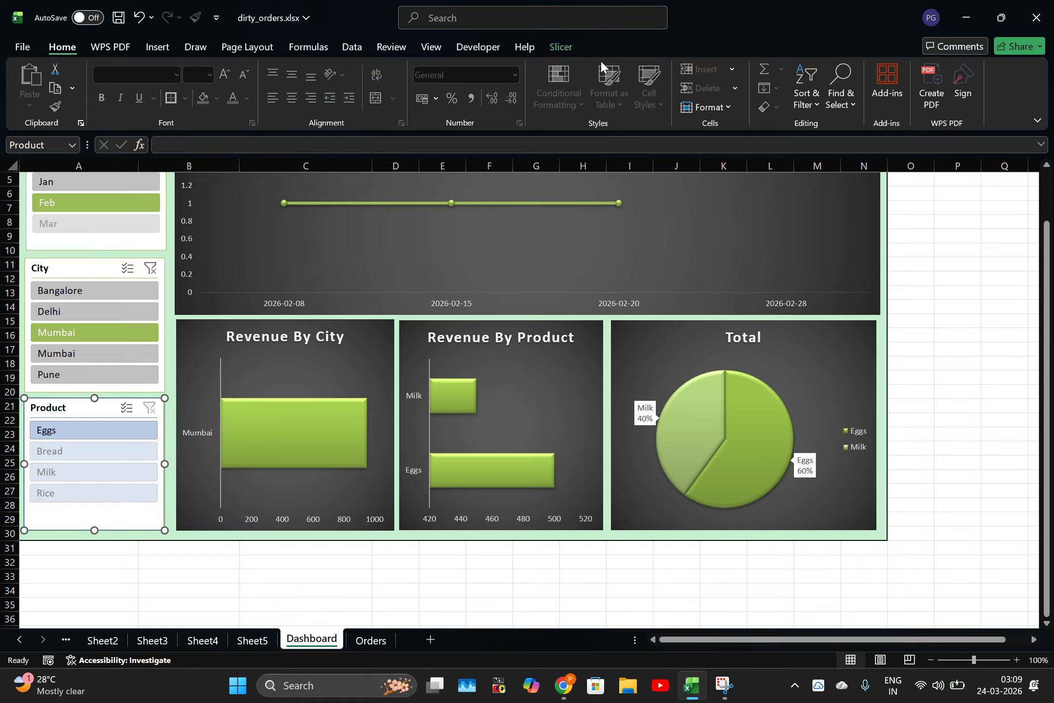
{"action": "left_click", "coordinate": [557, 47]}
{"action": "left_click", "coordinate": [129, 90]}
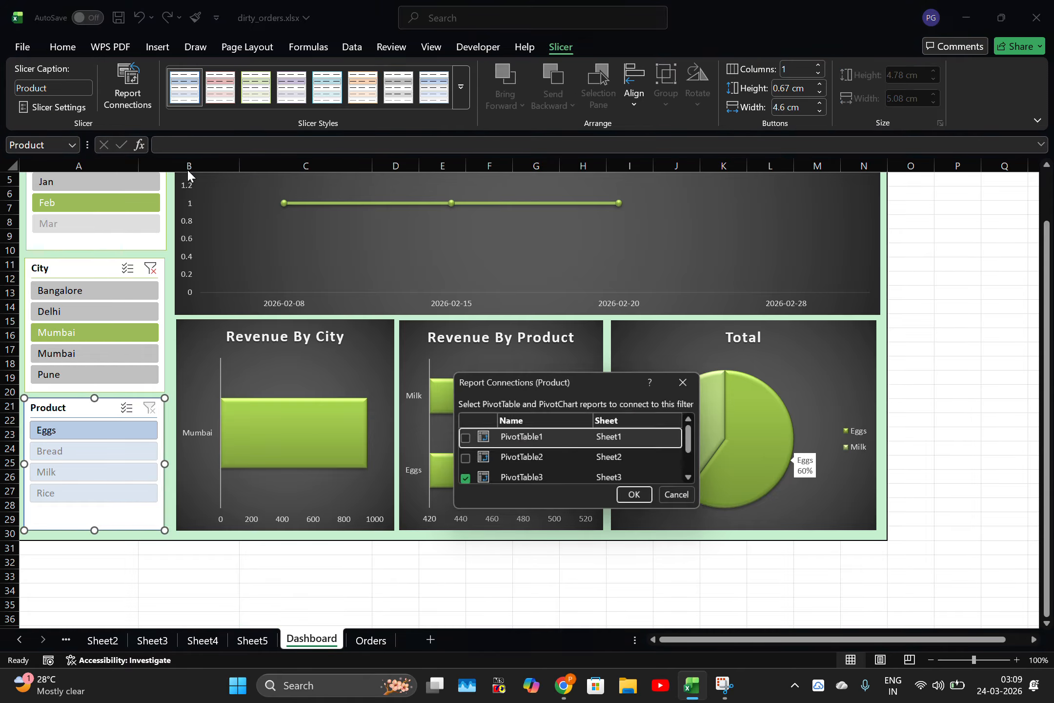
{"action": "scroll", "coordinate": [462, 458], "scroll_direction": "down", "scroll_amount": 2}
{"action": "left_click", "coordinate": [463, 455]}
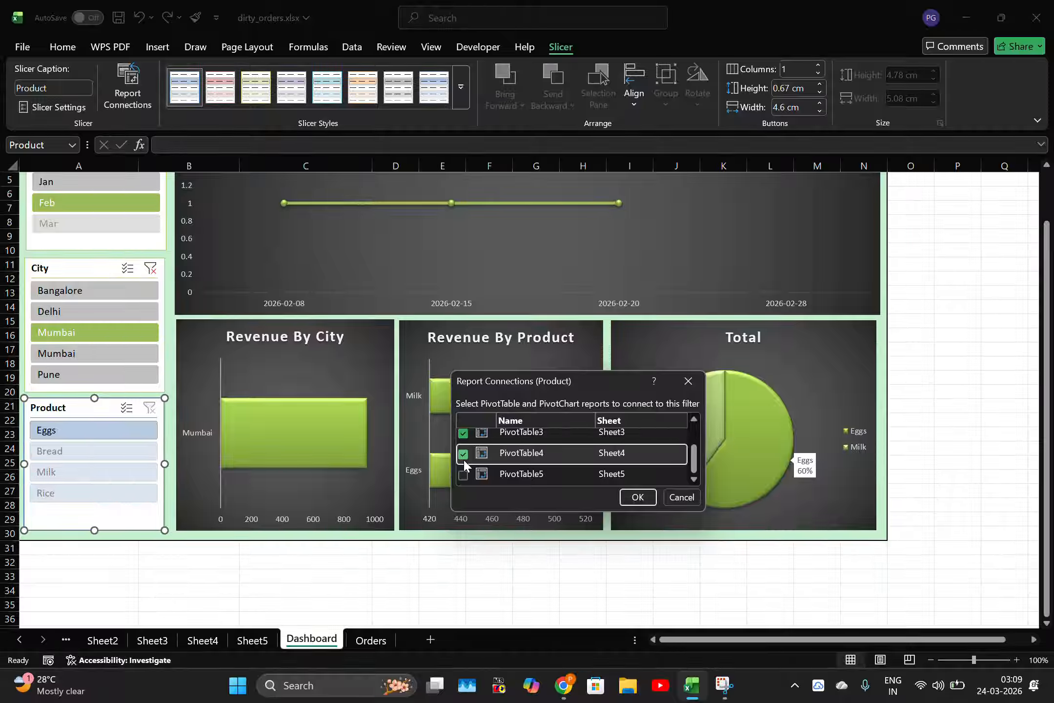
{"action": "left_click", "coordinate": [462, 475]}
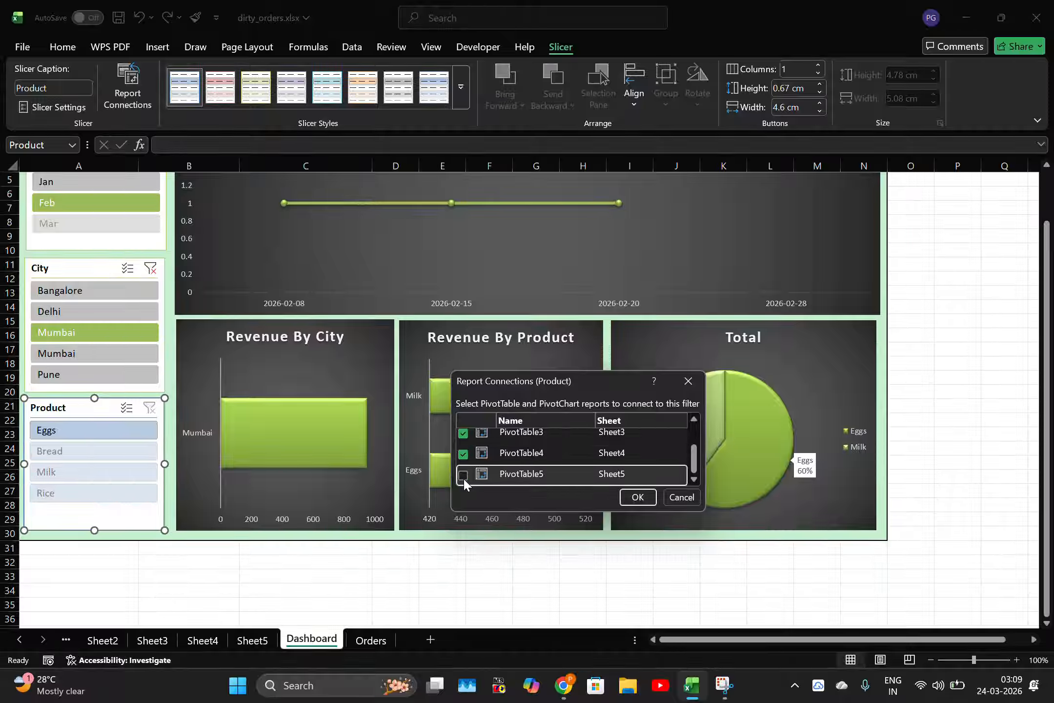
{"action": "left_click", "coordinate": [631, 497]}
{"action": "left_click", "coordinate": [465, 88]}
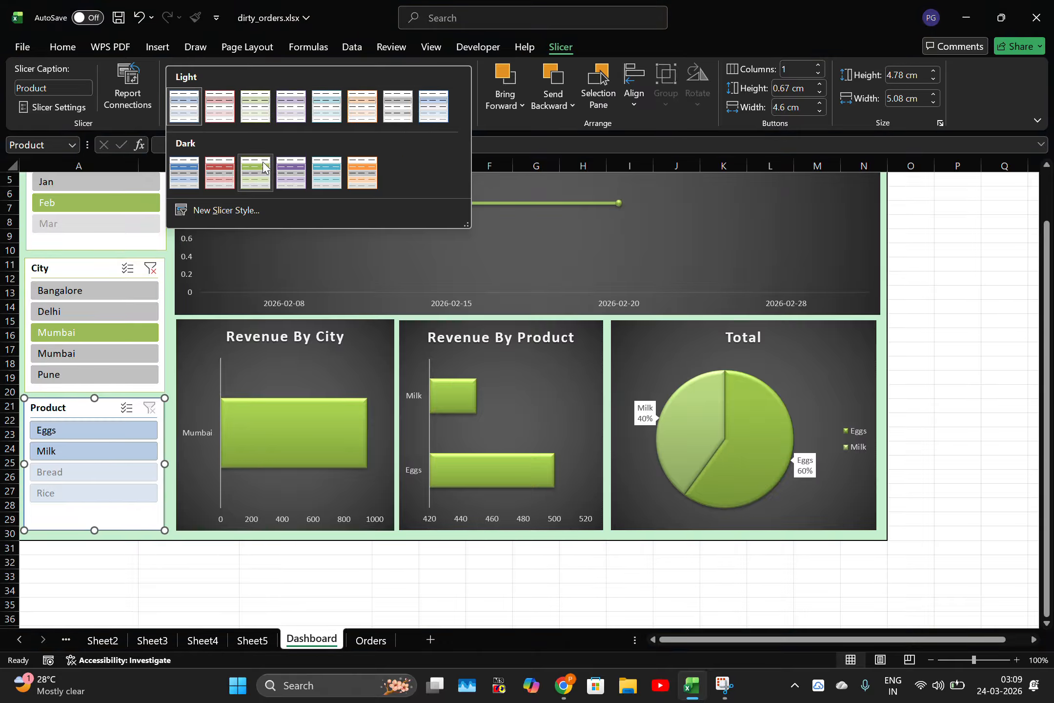
{"action": "left_click", "coordinate": [256, 173]}
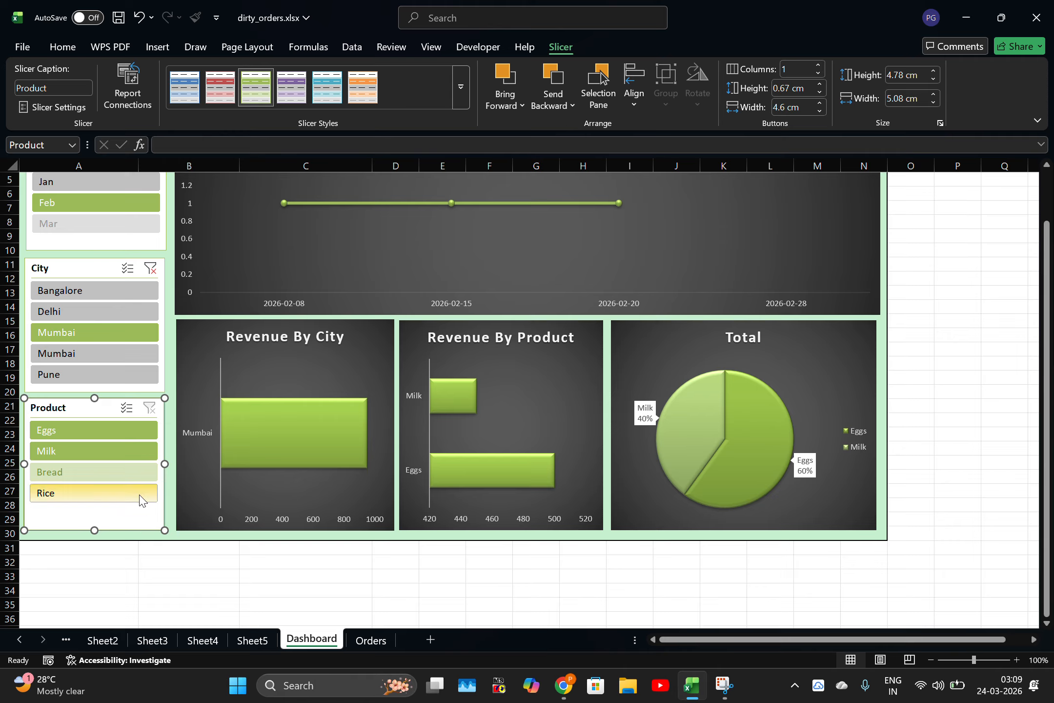
Step: Clear the month and City slicer filters so the dashboard charts cover all the data
{"action": "left_click", "coordinate": [437, 580]}
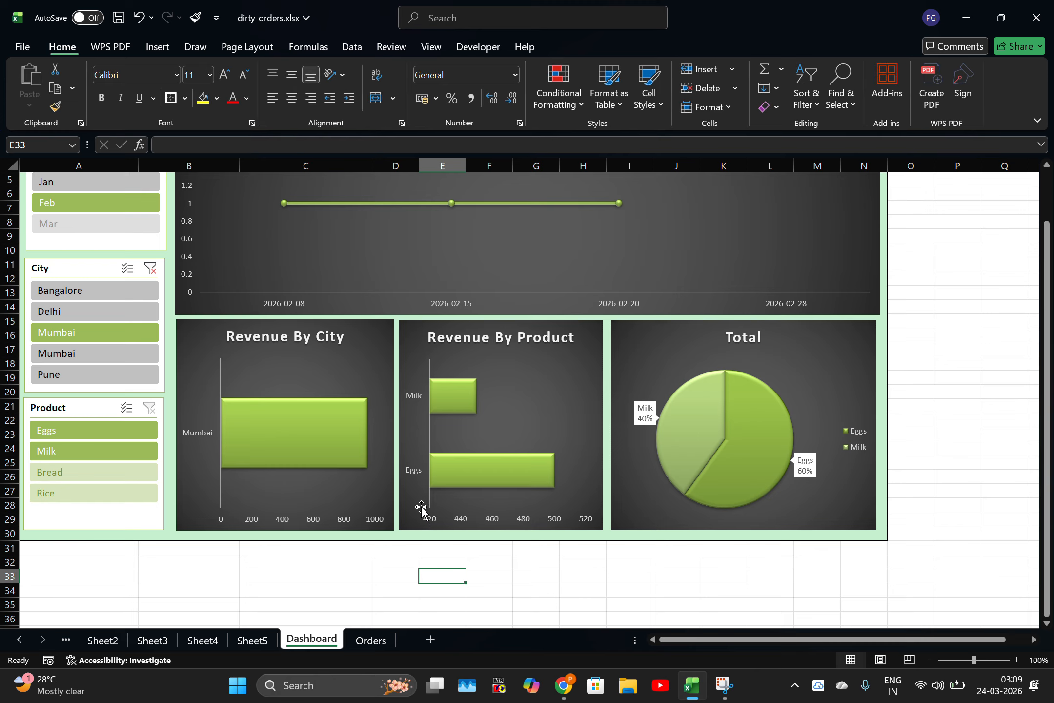
{"action": "scroll", "coordinate": [420, 509], "scroll_direction": "down", "scroll_amount": 2}
{"action": "scroll", "coordinate": [418, 507], "scroll_direction": "up", "scroll_amount": 1}
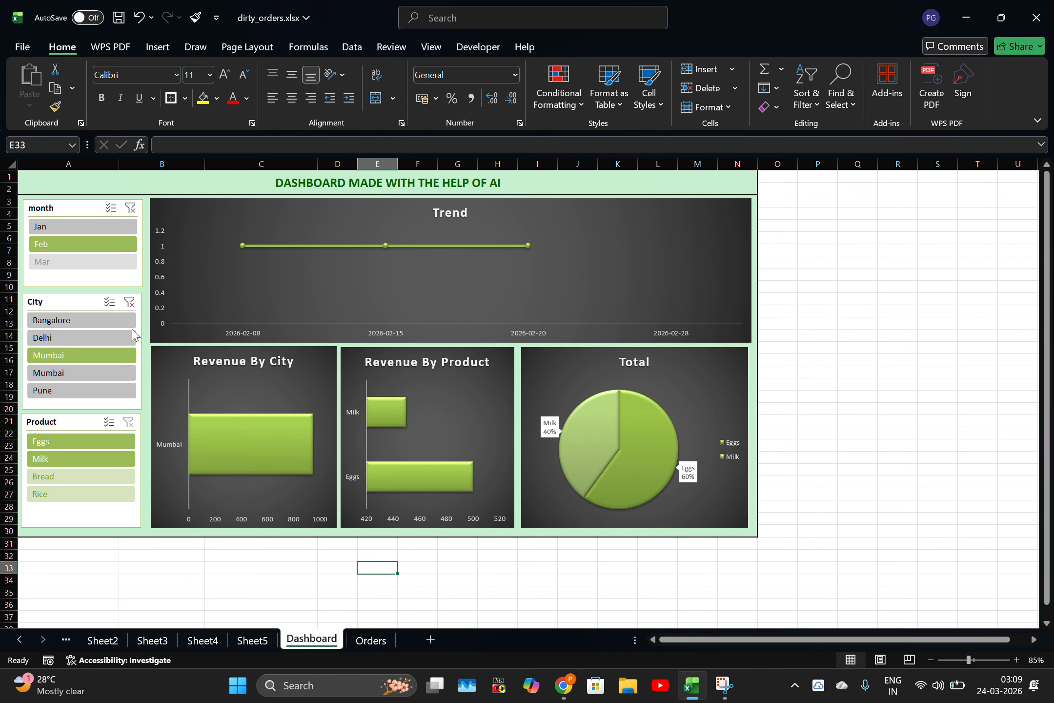
{"action": "left_click", "coordinate": [104, 244]}
{"action": "left_click", "coordinate": [128, 210]}
{"action": "left_click", "coordinate": [129, 303]}
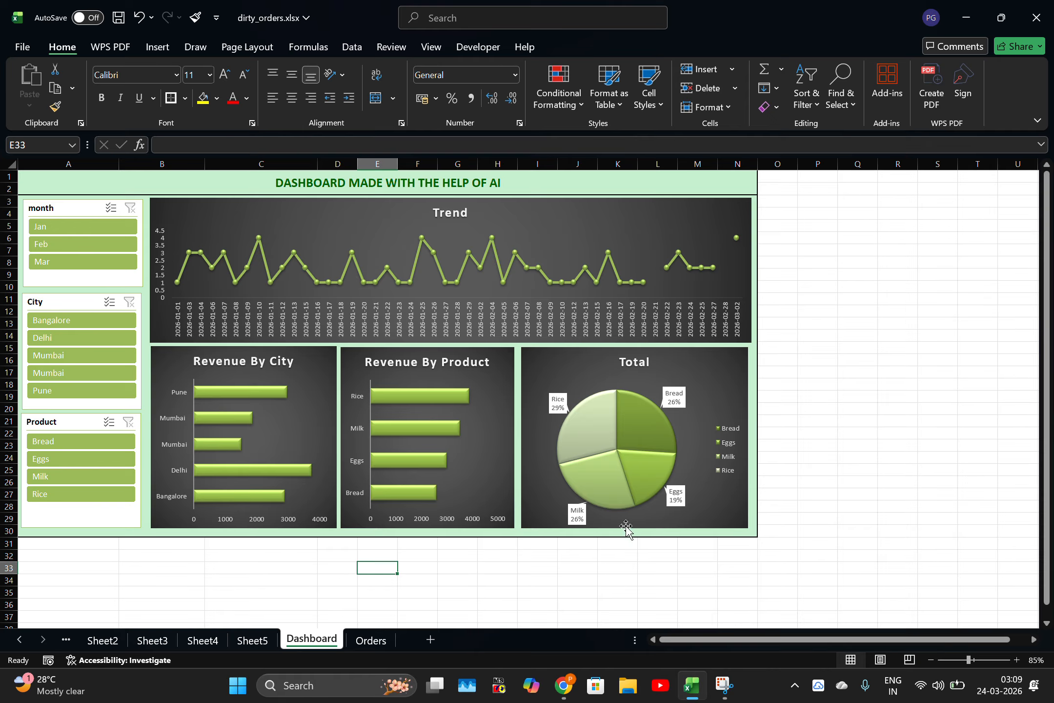
{"action": "scroll", "coordinate": [816, 550], "scroll_direction": "up", "scroll_amount": 1}
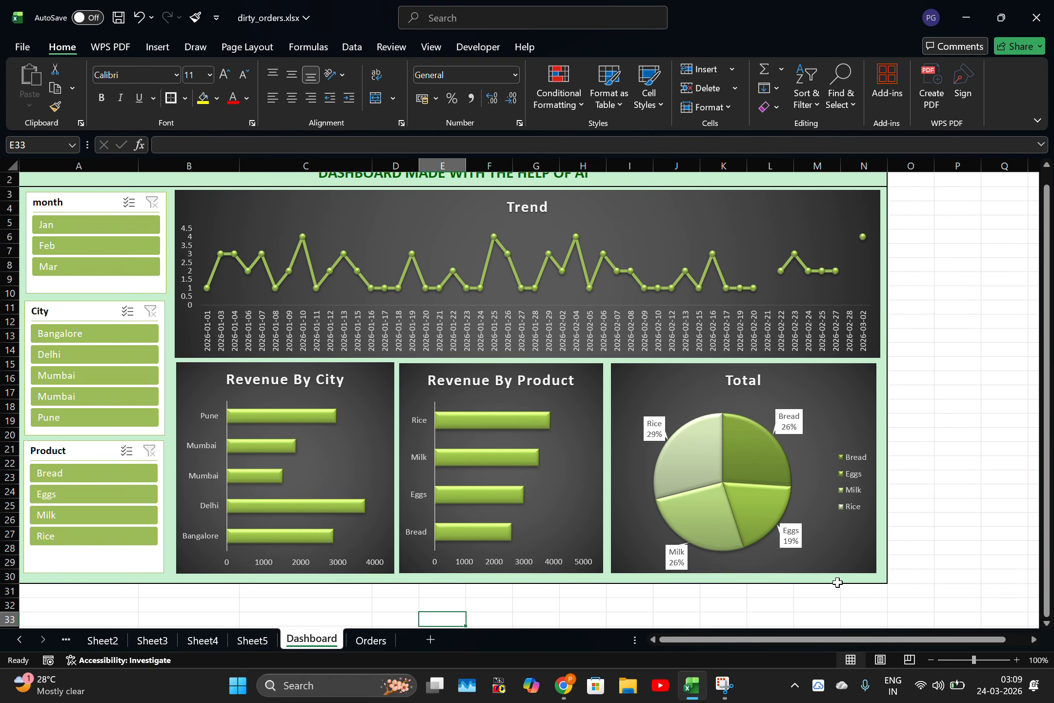
{"action": "scroll", "coordinate": [573, 566], "scroll_direction": "up", "scroll_amount": 1}
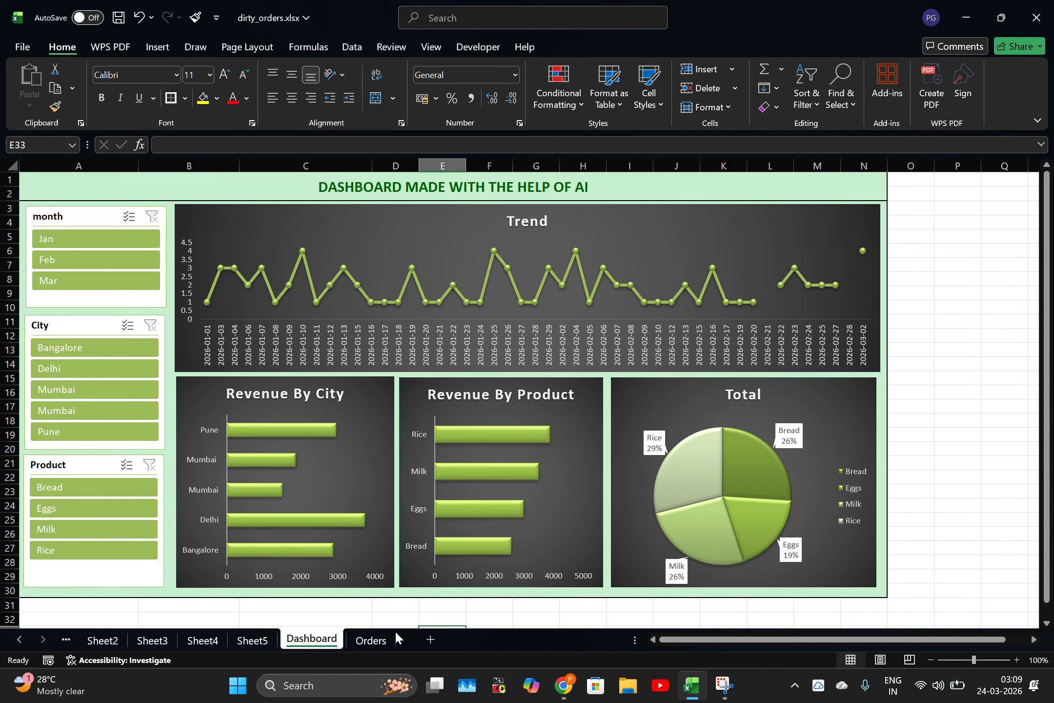
Step: Check the ChatGPT conversation, return to the Excel workbook and open the Orders sheet
{"action": "left_click", "coordinate": [564, 685]}
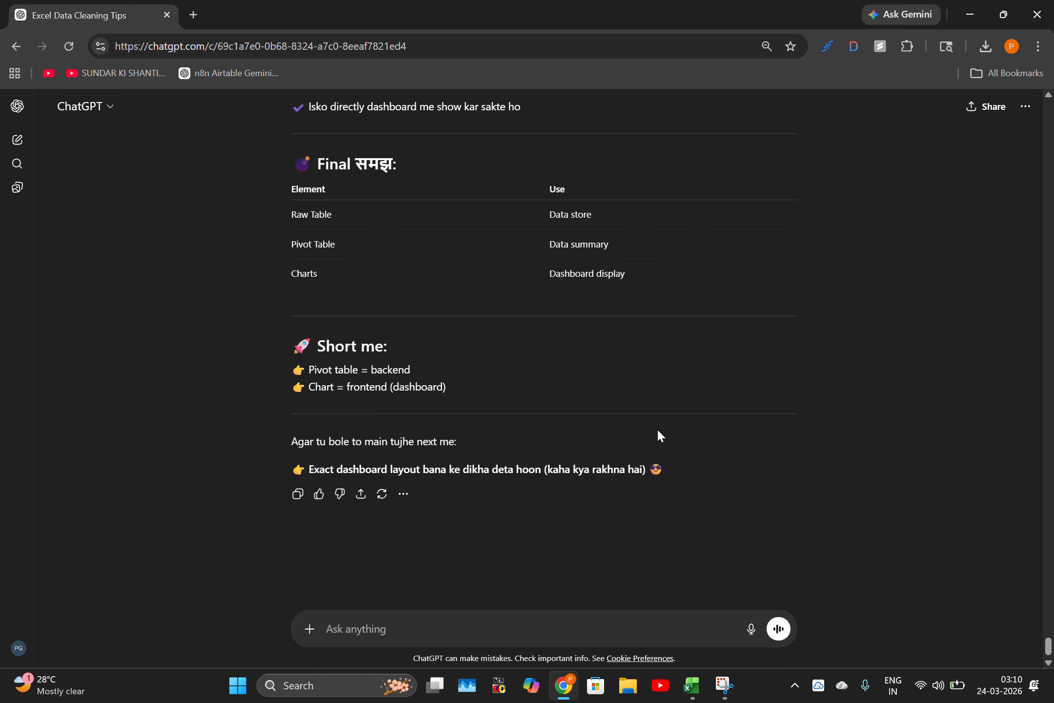
{"action": "left_click", "coordinate": [691, 685]}
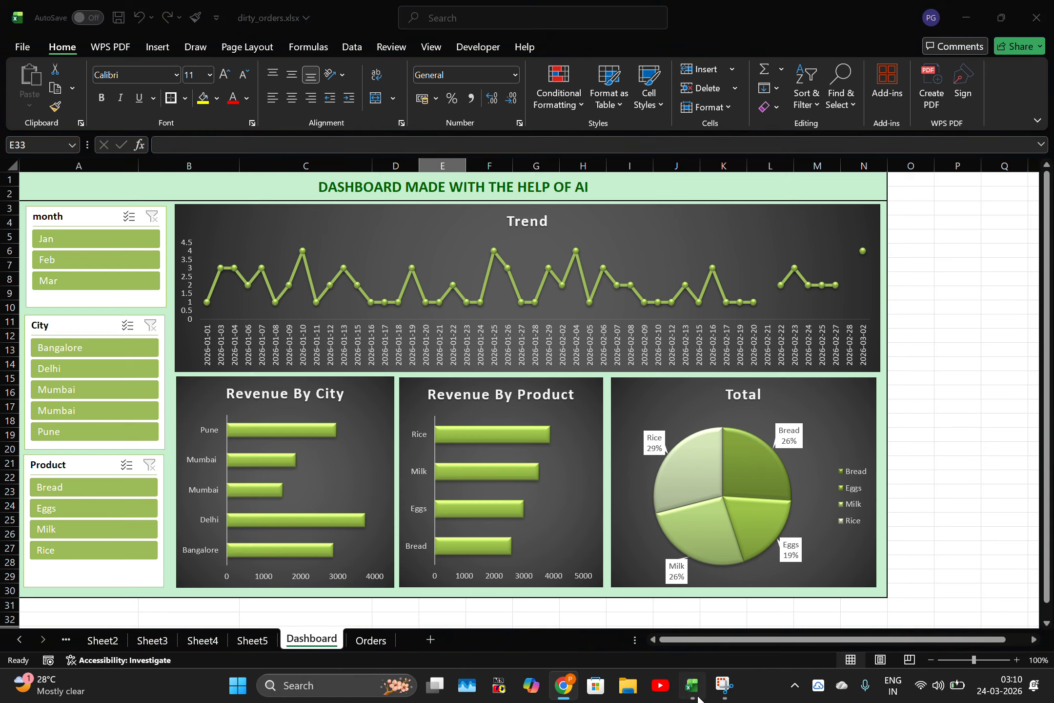
{"action": "left_click", "coordinate": [371, 639]}
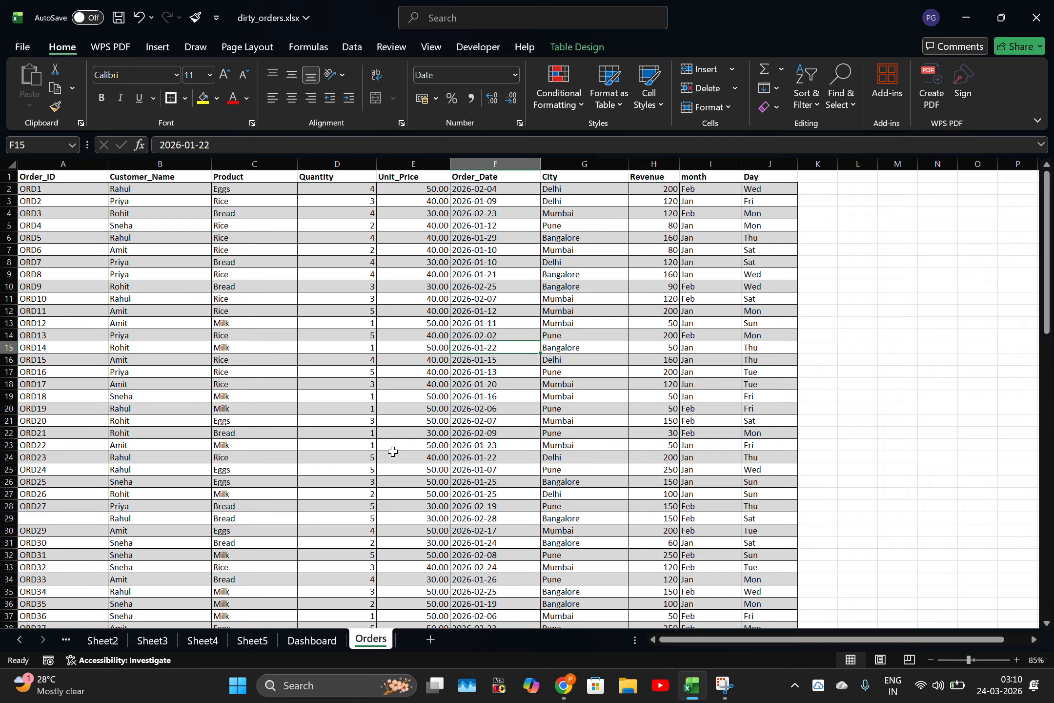
Step: Switch to ChatGPT in Chrome and ask "kya tum mere excel me jaake pura project kar skte ho"
{"action": "left_click", "coordinate": [556, 695]}
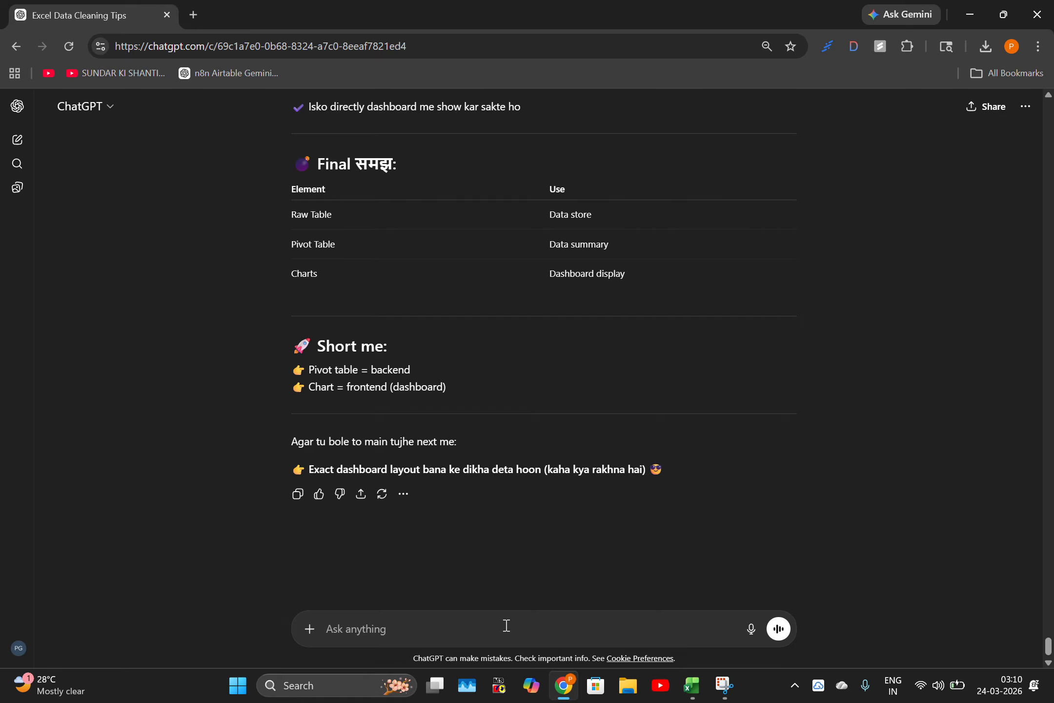
{"action": "type", "text": "kya tum mere excel me jaake pura pr"}
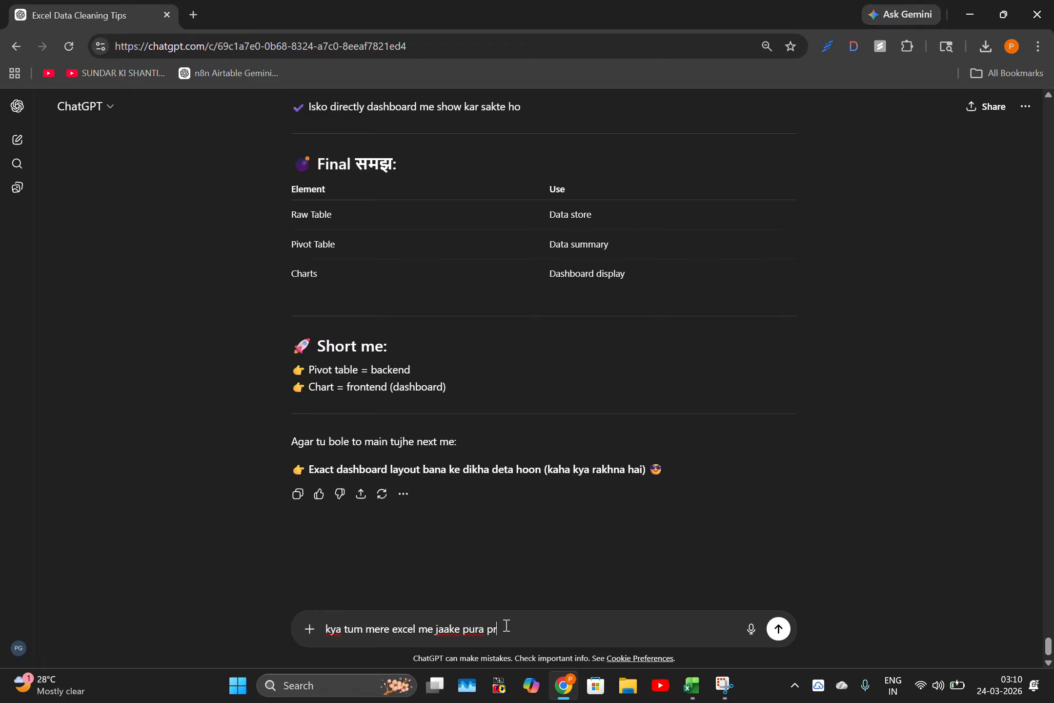
{"action": "type", "text": "oject kar skte ho"}
{"action": "key", "text": "Return"}
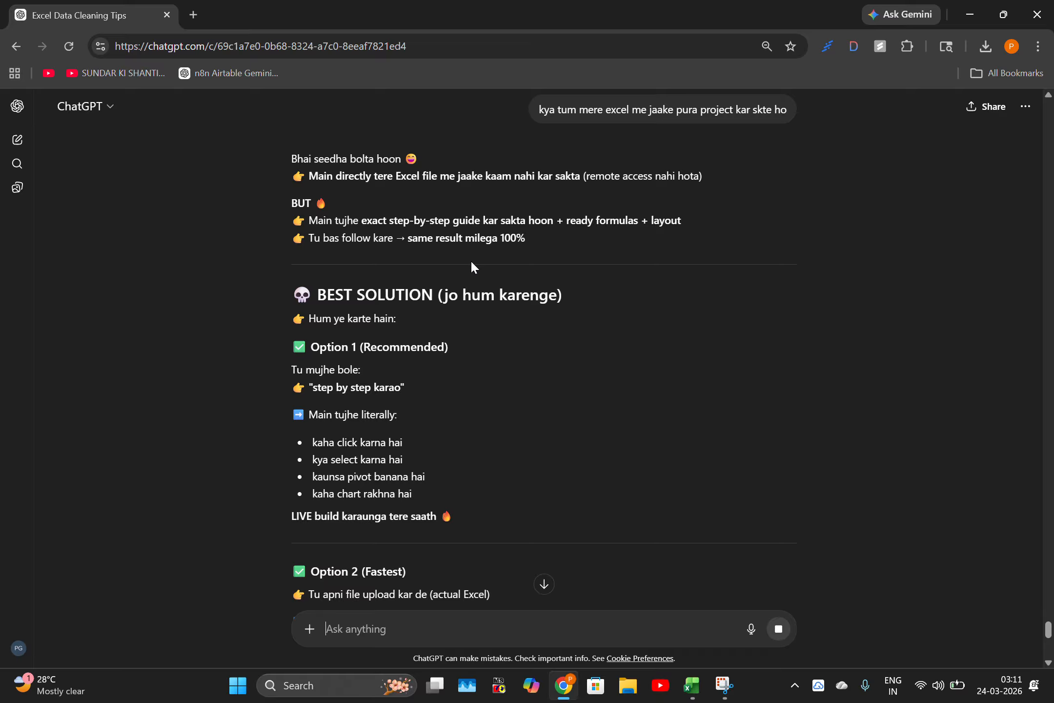
Step: Review ChatGPT's reply about working in the Excel file, along with the earlier dashboard instructions in the conversation
{"action": "left_click_drag", "start_coordinate": [588, 240], "coordinate": [287, 204]}
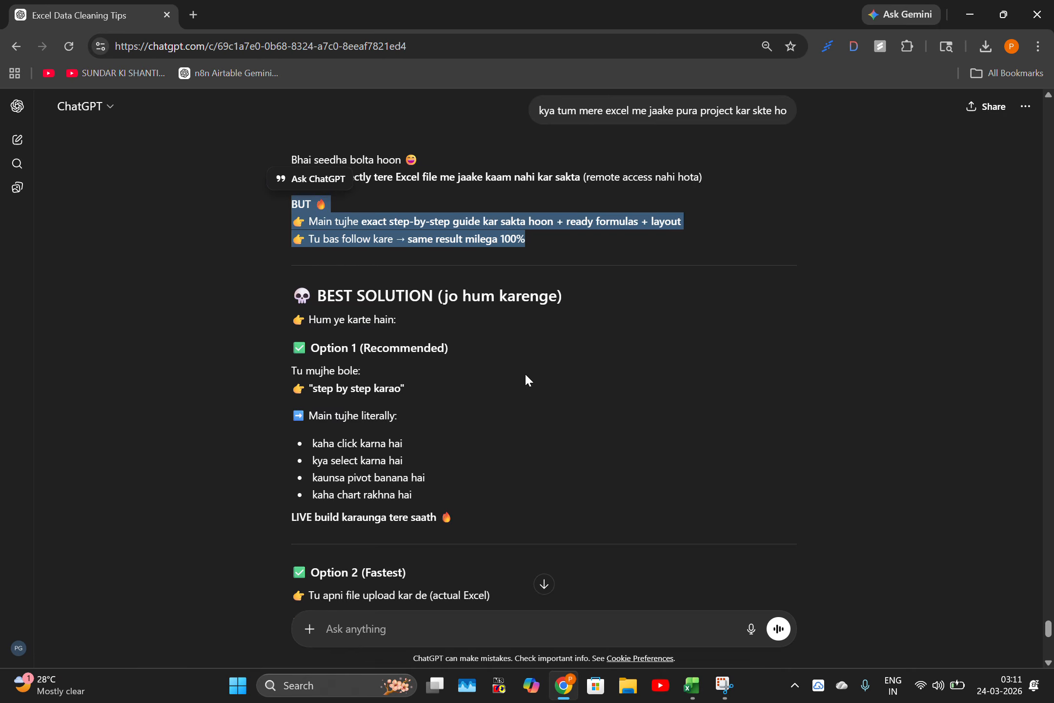
{"action": "scroll", "coordinate": [525, 372], "scroll_direction": "up", "scroll_amount": 6}
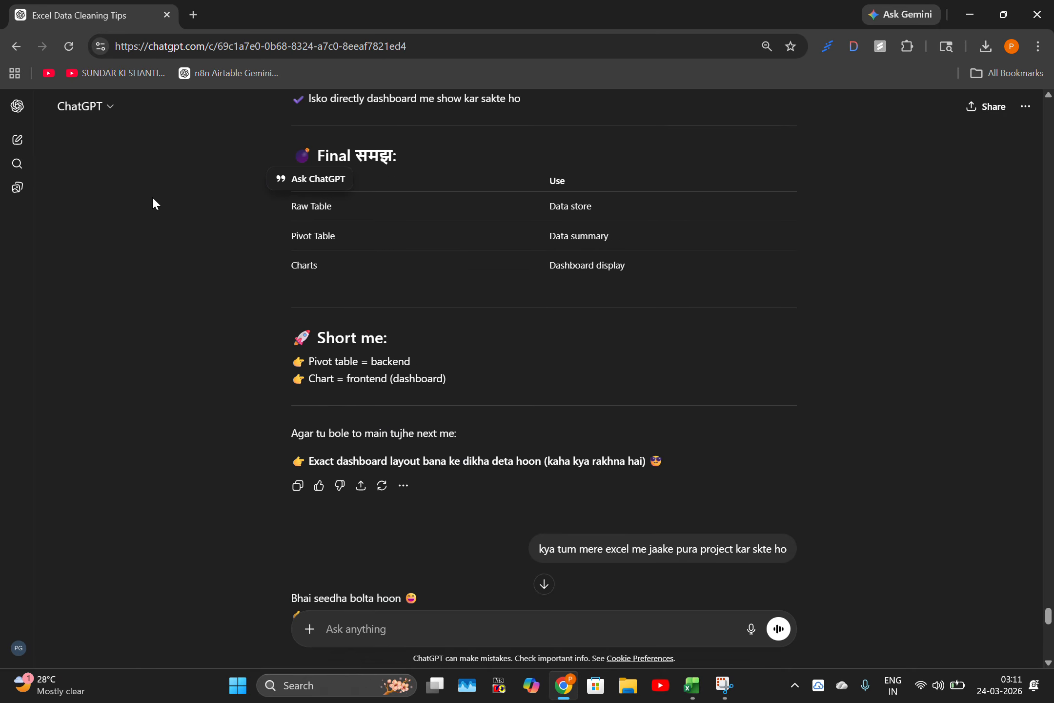
{"action": "left_click", "coordinate": [16, 106]}
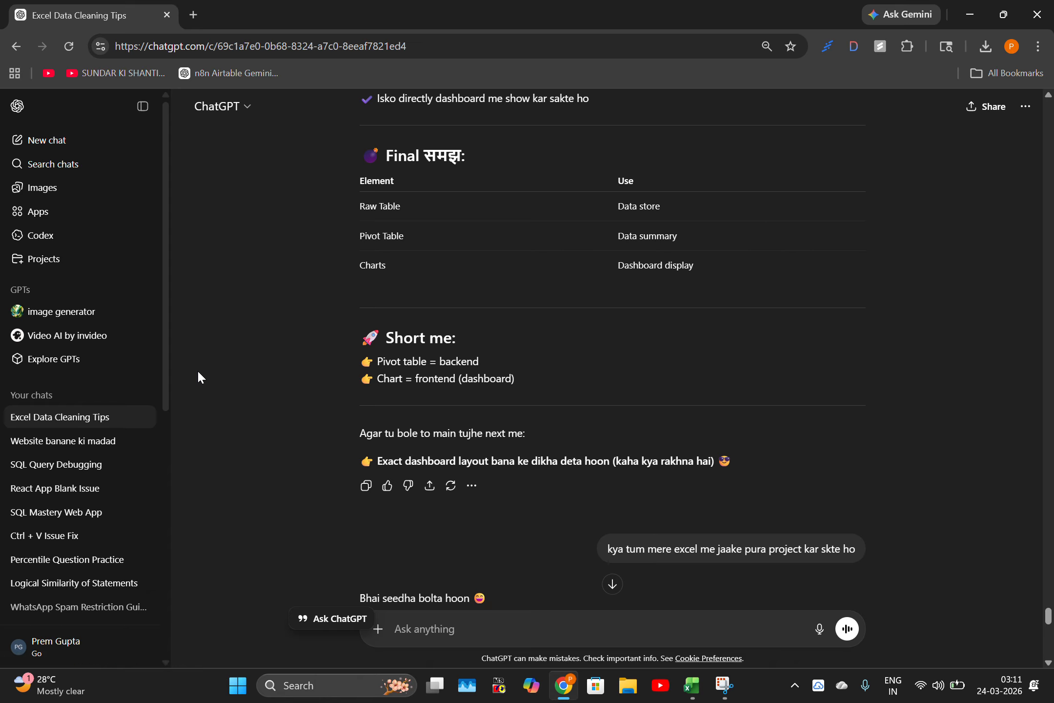
{"action": "scroll", "coordinate": [543, 297], "scroll_direction": "up", "scroll_amount": 5}
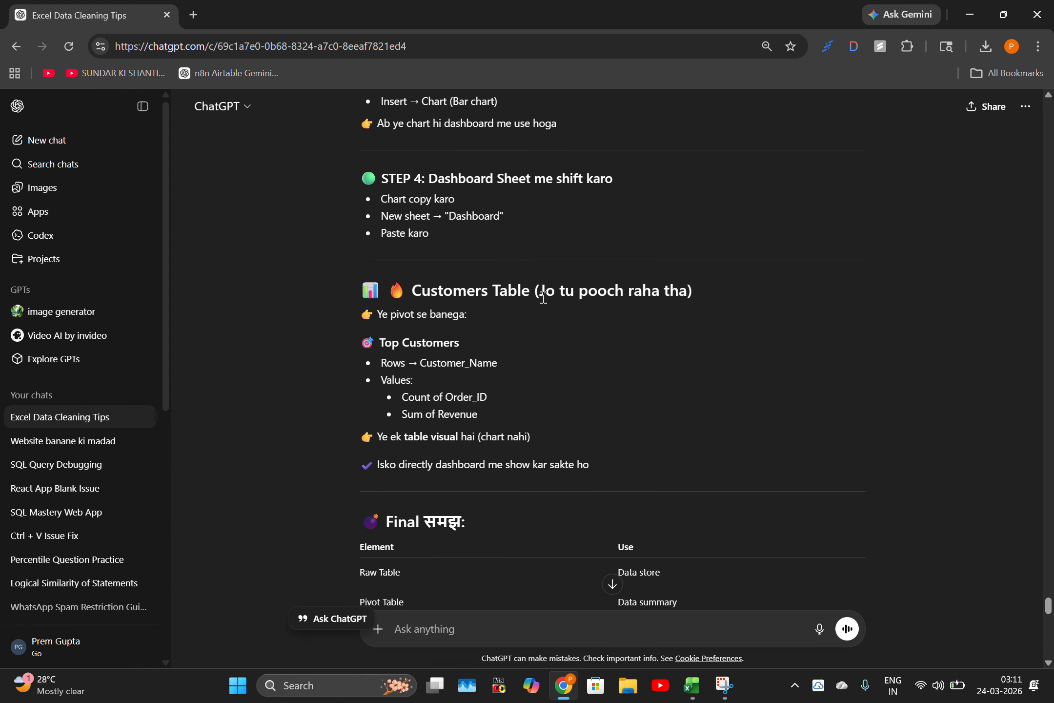
{"action": "left_click", "coordinate": [142, 106]}
{"action": "scroll", "coordinate": [442, 574], "scroll_direction": "down", "scroll_amount": 5}
{"action": "scroll", "coordinate": [515, 418], "scroll_direction": "down", "scroll_amount": 8}
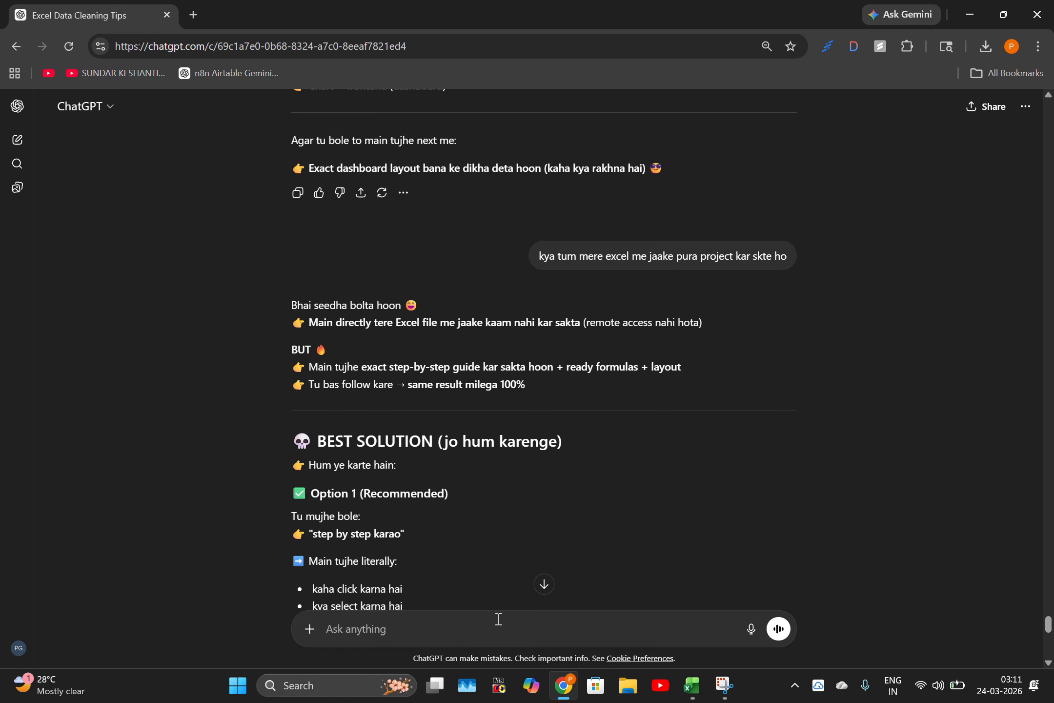
Step: Send ChatGPT the request "give me an excel file of 100 rows to practice"
{"action": "type", "text": "give me an excel file o"}
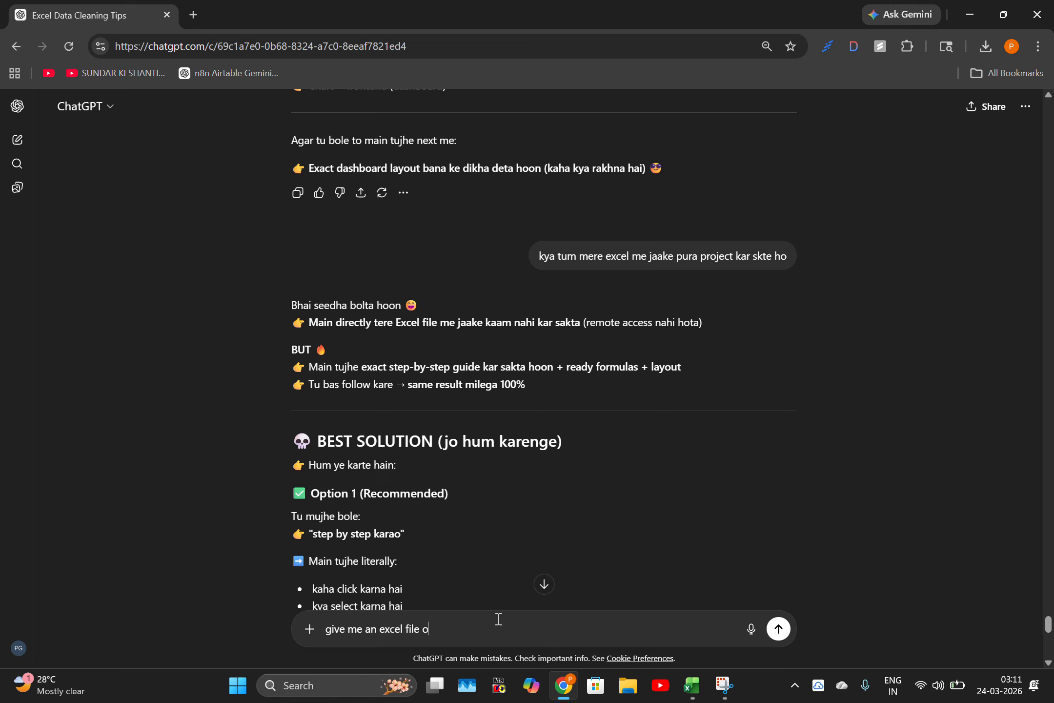
{"action": "type", "text": "f 100 rows to practice"}
{"action": "key", "text": "Return"}
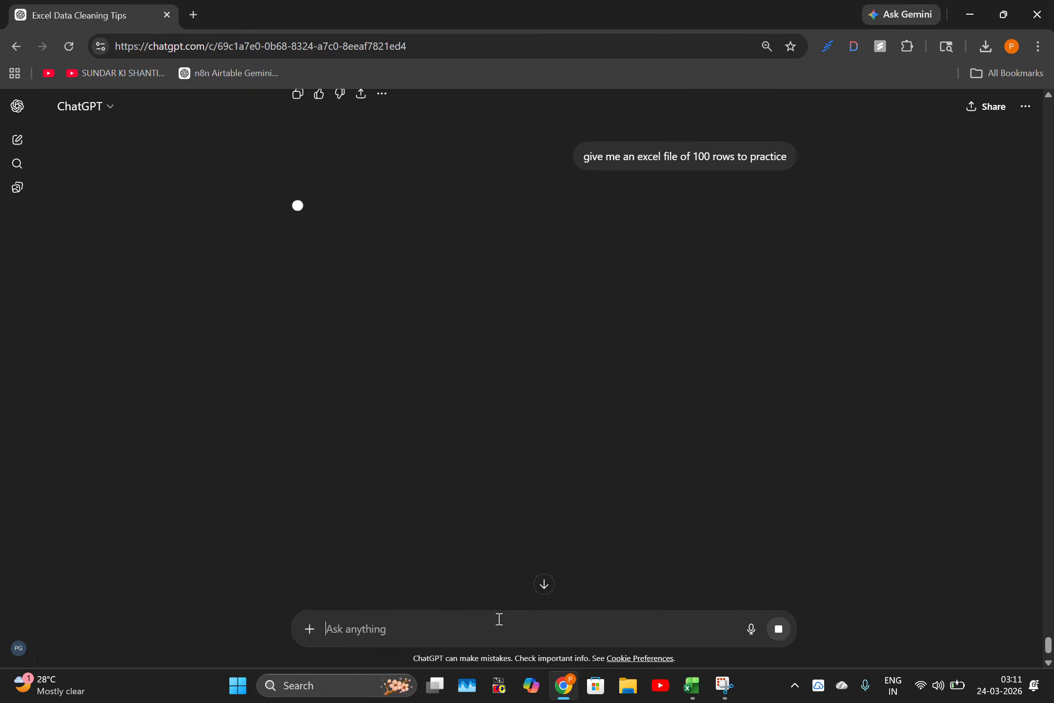